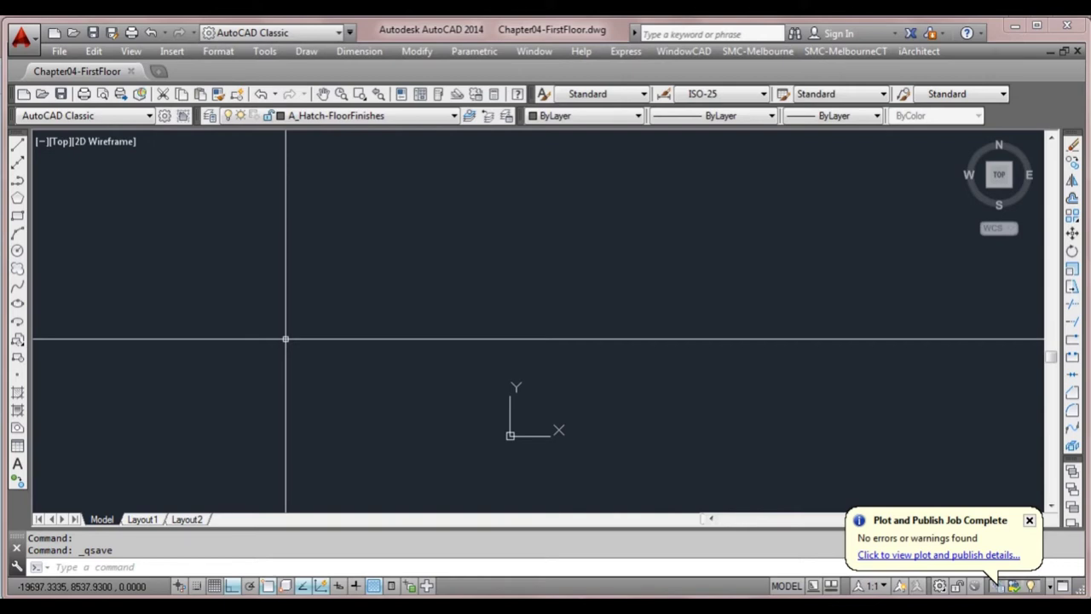
Attach the drawing Chapter03-GroundFloor.dwg as an overlay external reference at 0,0,0 with scale 1 and rotation 0
{"action": "type", "text": "xr"}
{"action": "key", "text": "Return"}
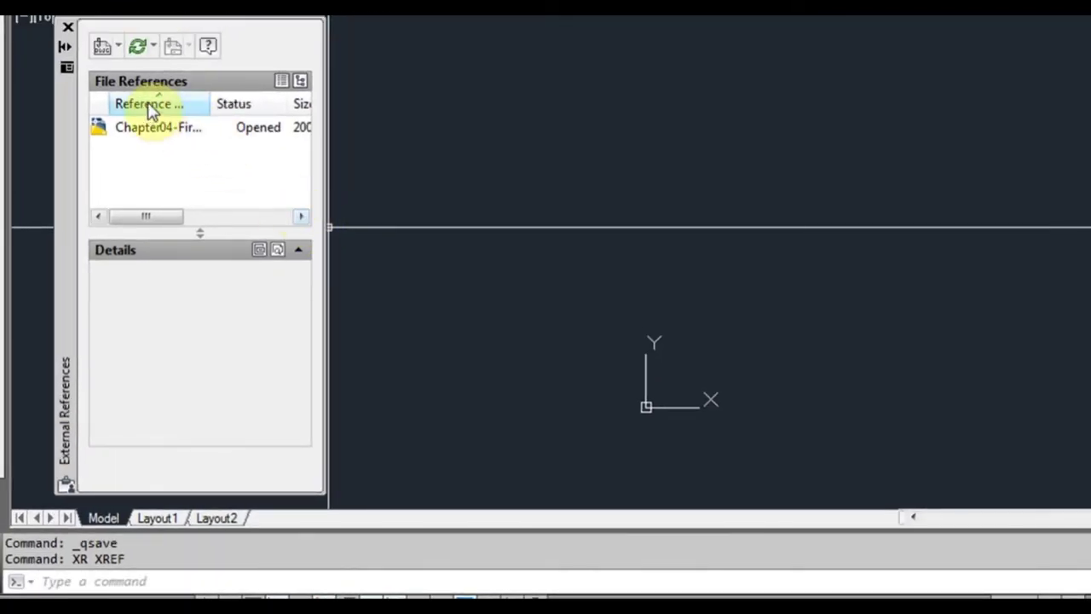
{"action": "left_click", "coordinate": [119, 47]}
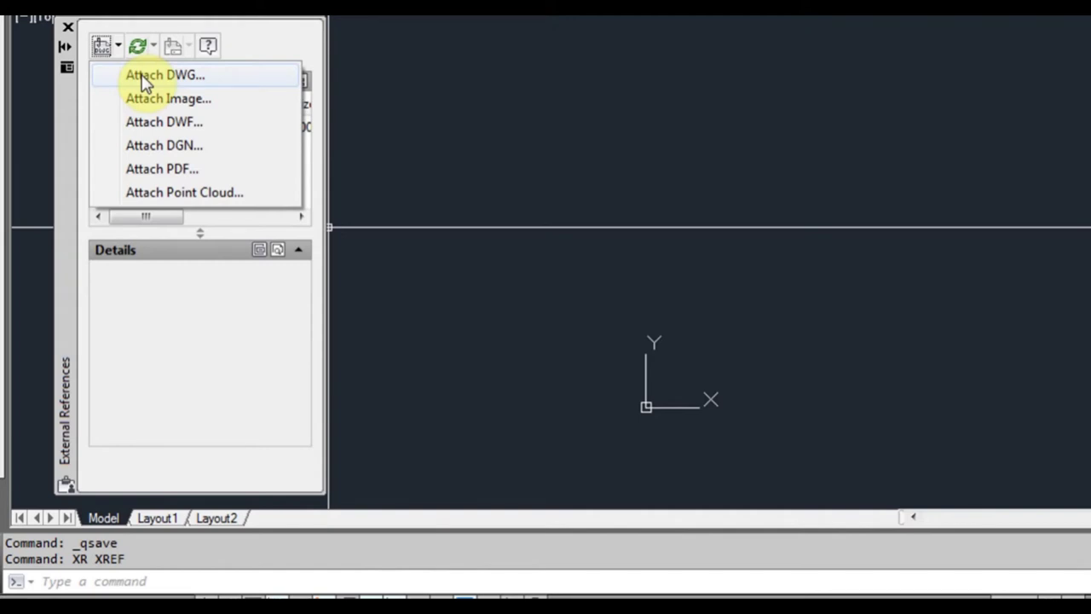
{"action": "left_click", "coordinate": [144, 77]}
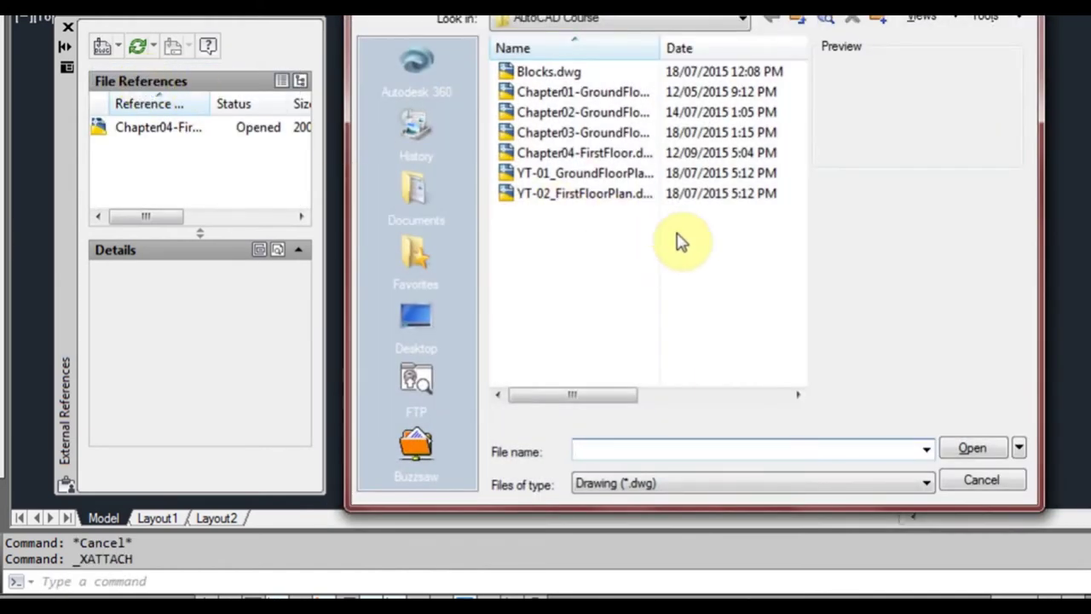
{"action": "left_click", "coordinate": [619, 134]}
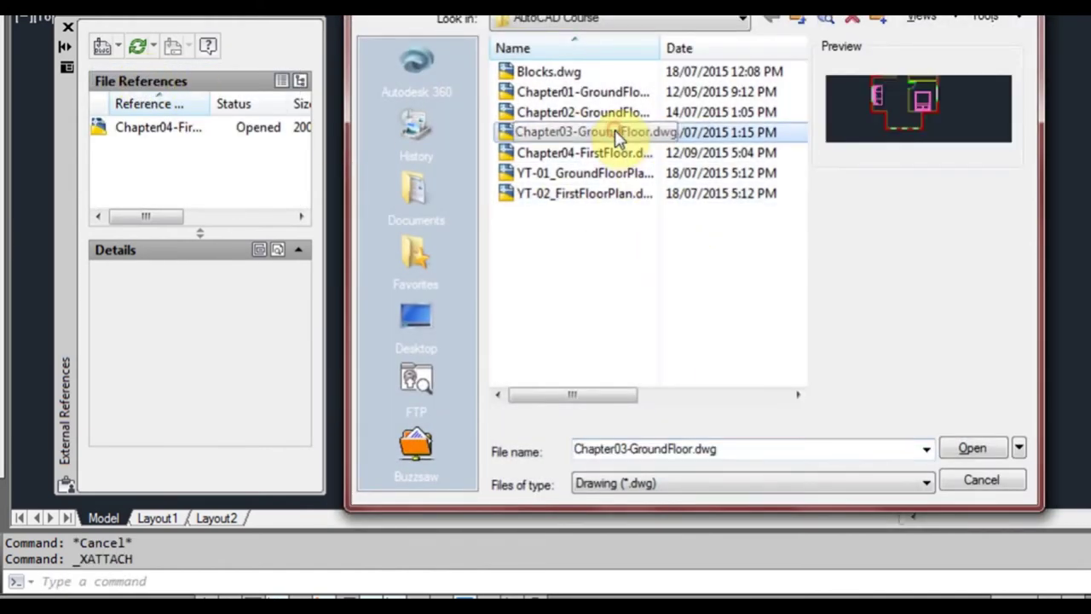
{"action": "left_click", "coordinate": [971, 452]}
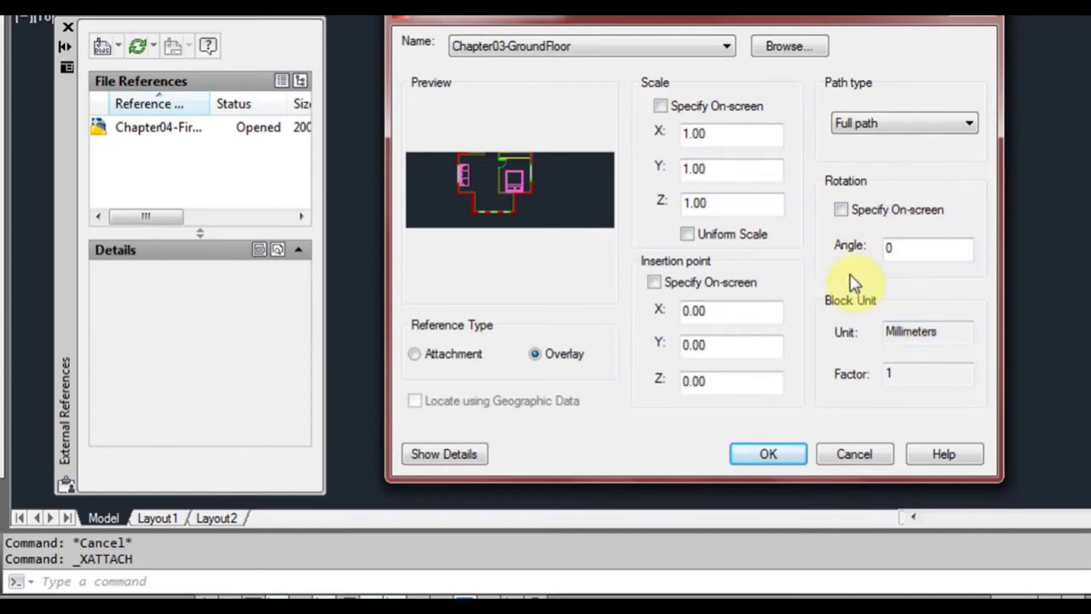
{"action": "left_click", "coordinate": [774, 455]}
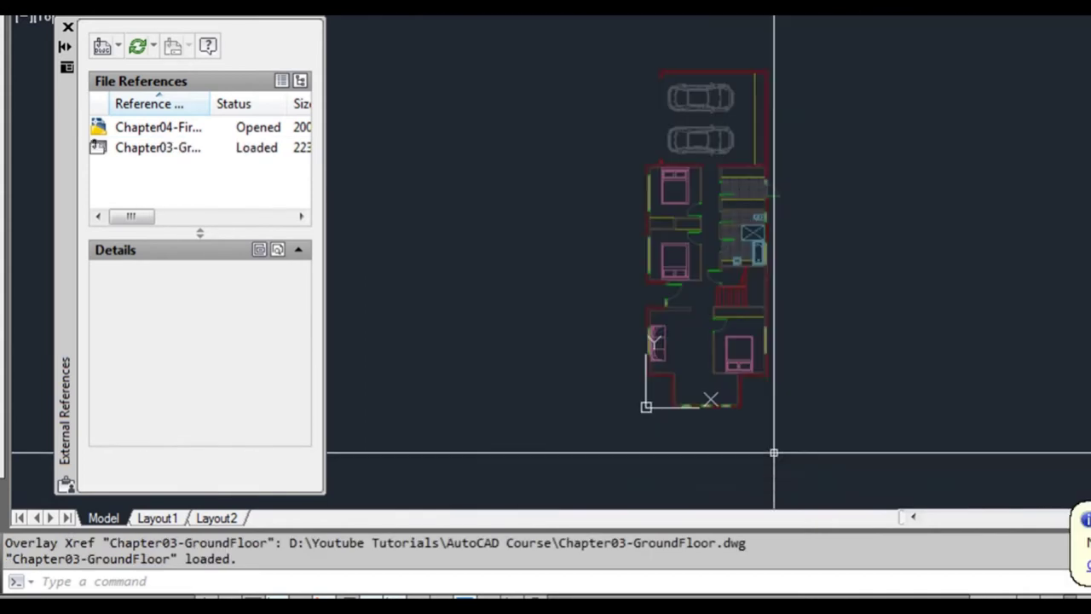
Examine the attached ground floor plan, select it to check how it behaves as one reference, and clear the selection
{"action": "scroll", "coordinate": [750, 313], "scroll_direction": "up", "scroll_amount": 2}
{"action": "middle_click_drag", "start_coordinate": [750, 312], "coordinate": [775, 227]}
{"action": "scroll", "coordinate": [755, 271], "scroll_direction": "up", "scroll_amount": 2}
{"action": "middle_click_drag", "start_coordinate": [788, 176], "coordinate": [798, 390]}
{"action": "mouse_move", "coordinate": [794, 205]}
{"action": "middle_mouse_down"}
{"action": "mouse_move", "coordinate": [786, 319]}
{"action": "mouse_move", "coordinate": [775, 263]}
{"action": "middle_mouse_up"}
{"action": "scroll", "coordinate": [794, 333], "scroll_direction": "down", "scroll_amount": 1}
{"action": "left_click", "coordinate": [769, 231]}
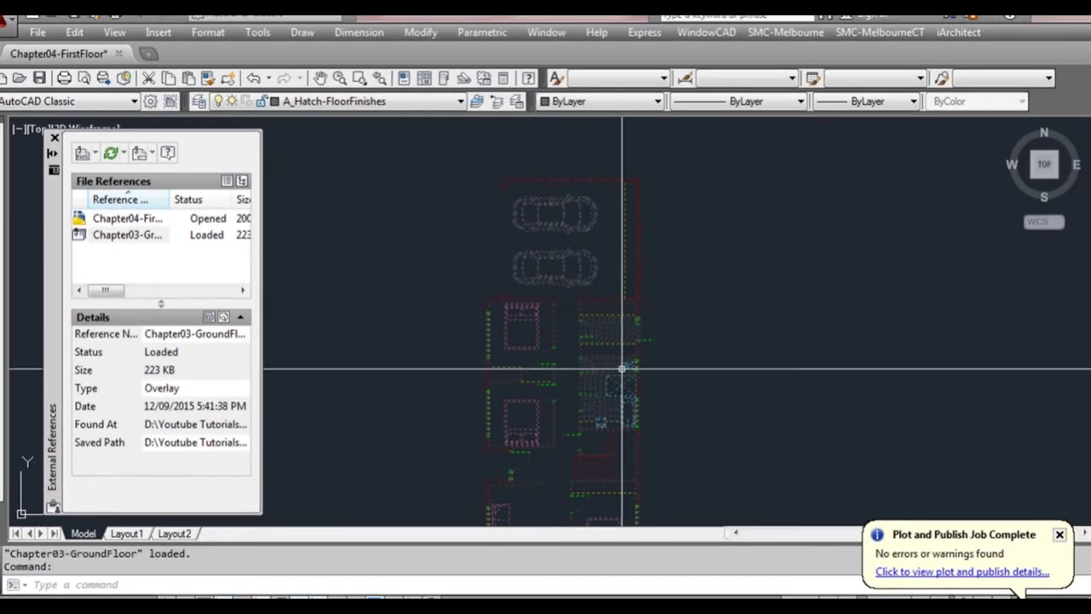
{"action": "middle_click_drag", "start_coordinate": [616, 424], "coordinate": [612, 309]}
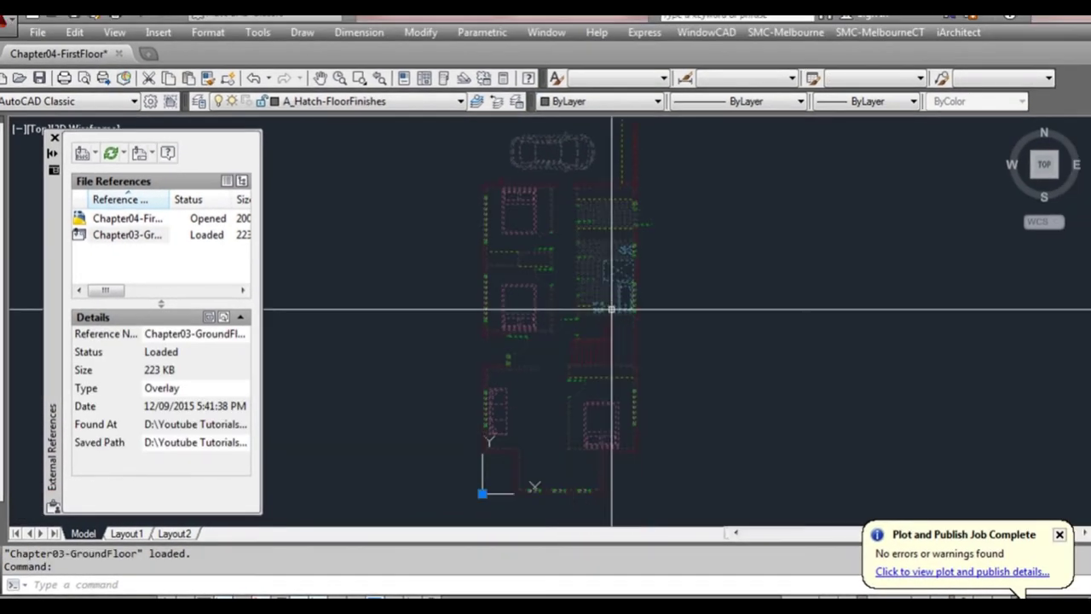
{"action": "type", "text": "`"}
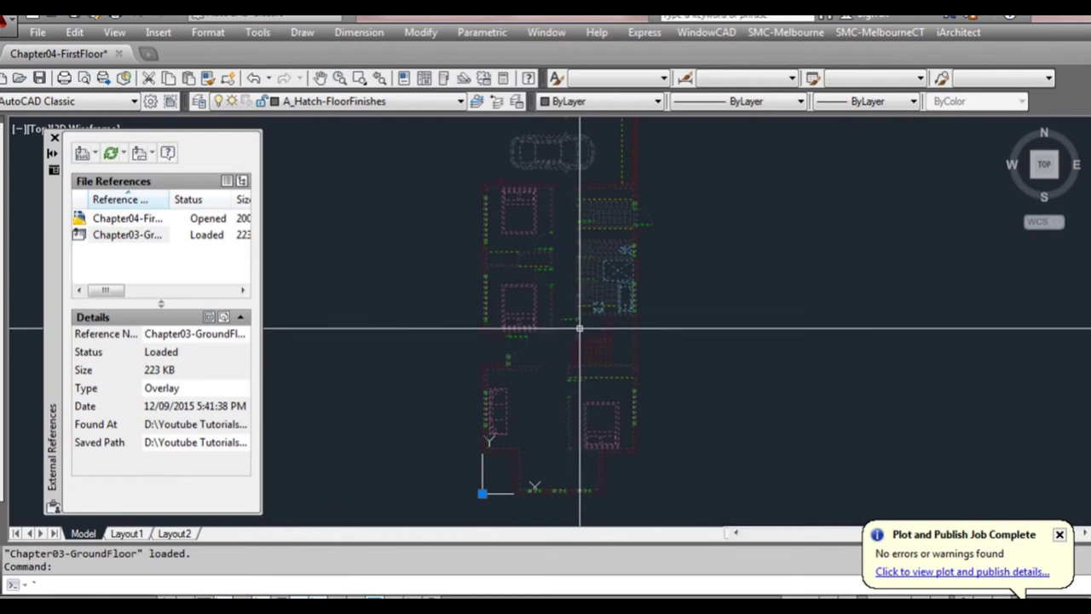
{"action": "key", "text": "Escape"}
{"action": "key", "text": "Escape"}
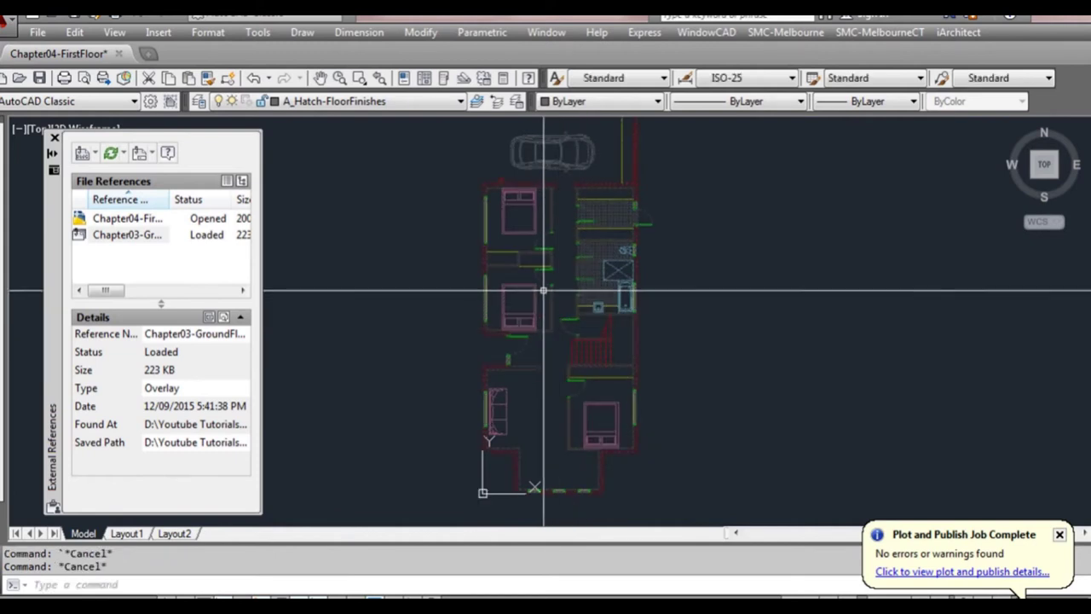
Filter the layers to the Chapter03-GroundFloor reference and set the colour of all its layers to index 165
{"action": "left_click", "coordinate": [199, 102]}
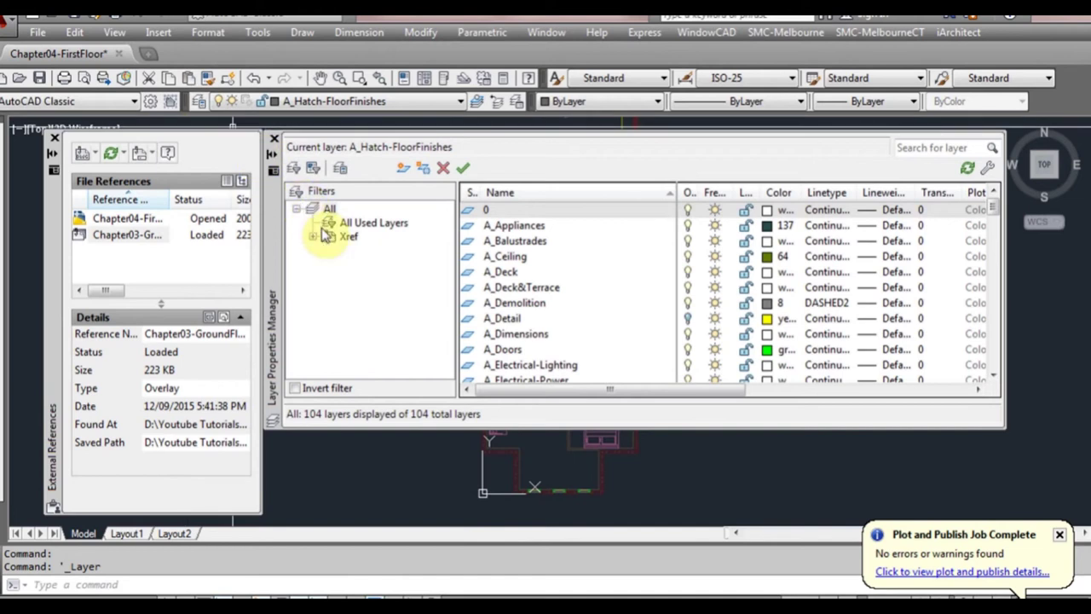
{"action": "left_click", "coordinate": [348, 238]}
{"action": "left_click", "coordinate": [313, 236]}
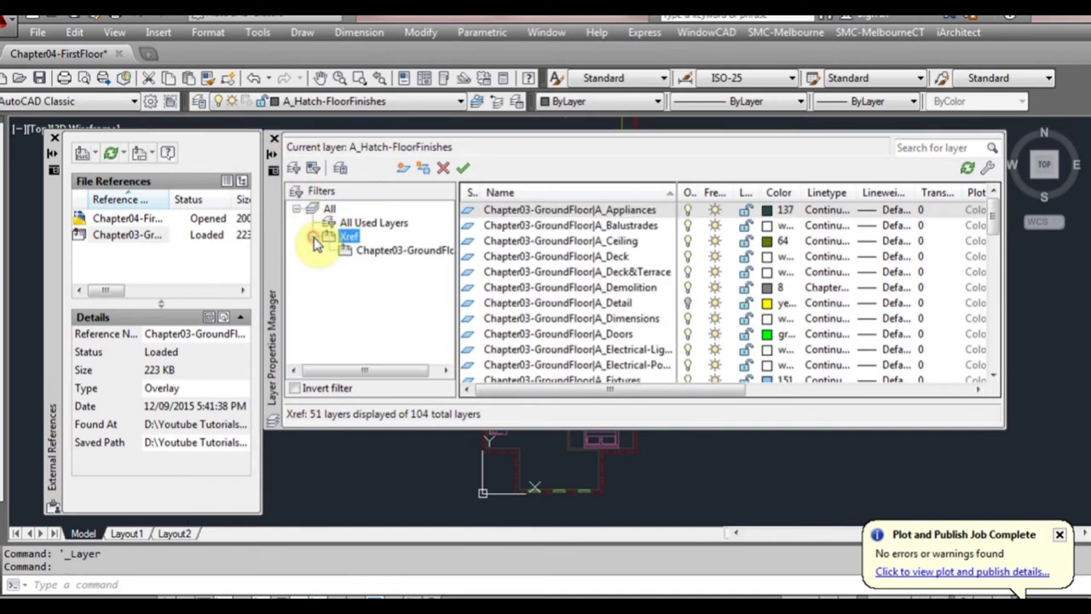
{"action": "left_click", "coordinate": [379, 254]}
{"action": "left_click", "coordinate": [550, 211]}
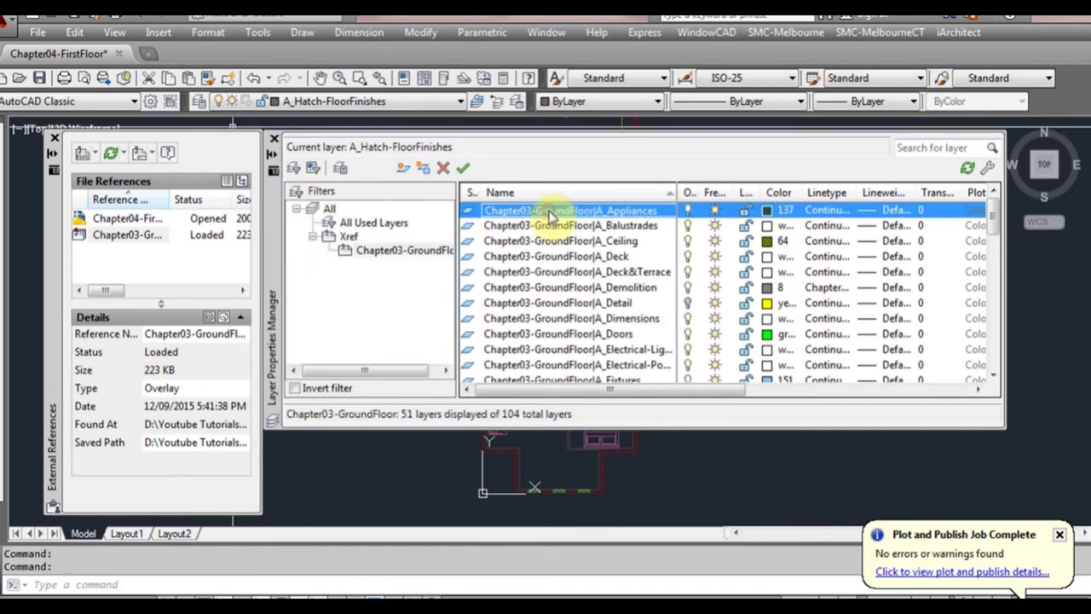
{"action": "scroll", "coordinate": [555, 251], "scroll_direction": "down", "scroll_amount": 11}
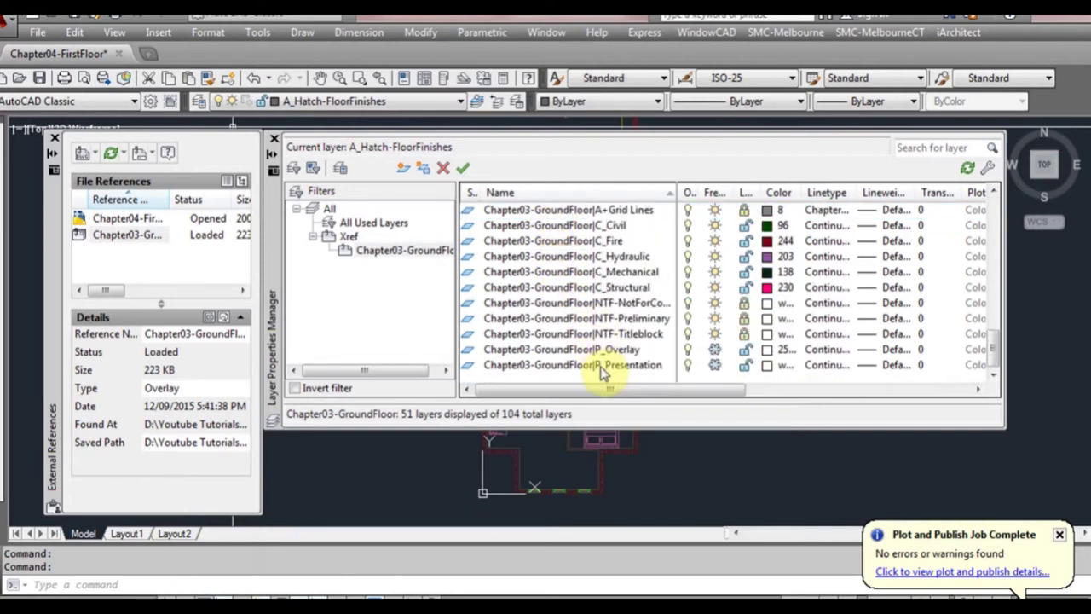
{"action": "left_click", "coordinate": [600, 366], "text": "shift"}
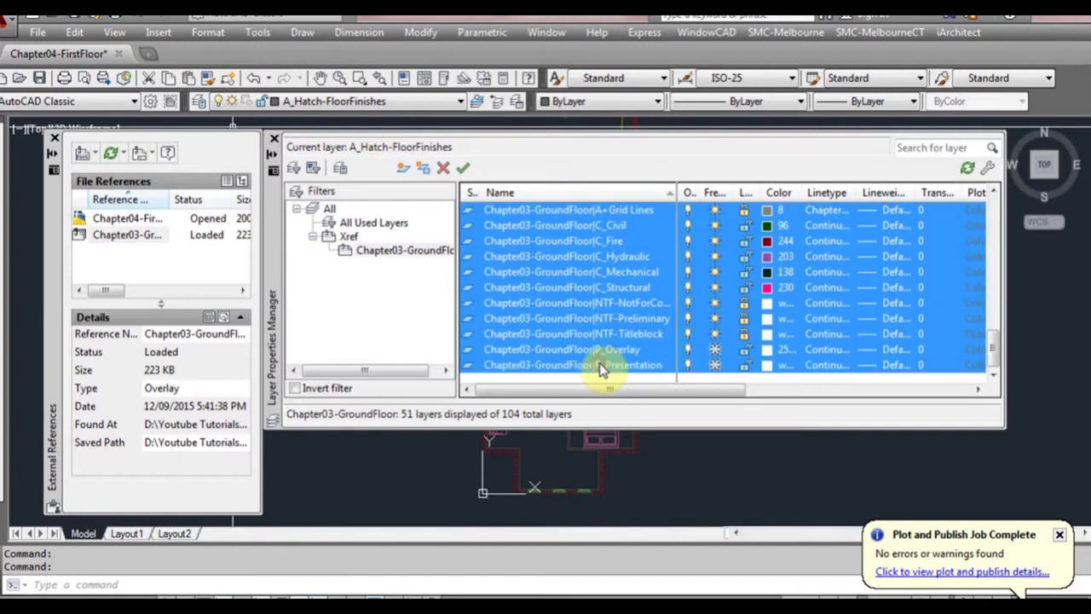
{"action": "left_click", "coordinate": [767, 365]}
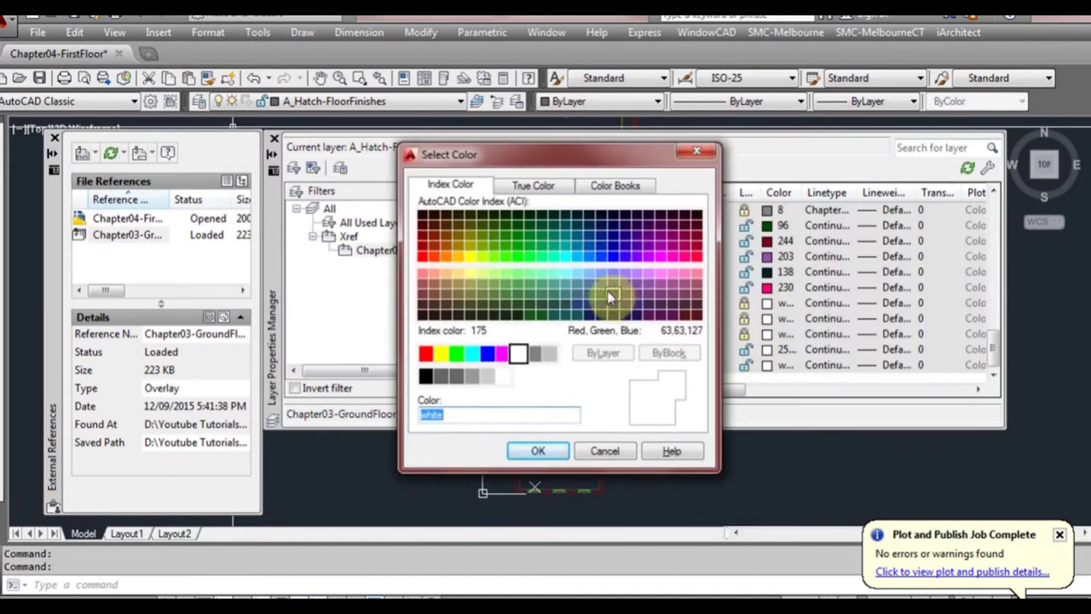
{"action": "left_click", "coordinate": [603, 296]}
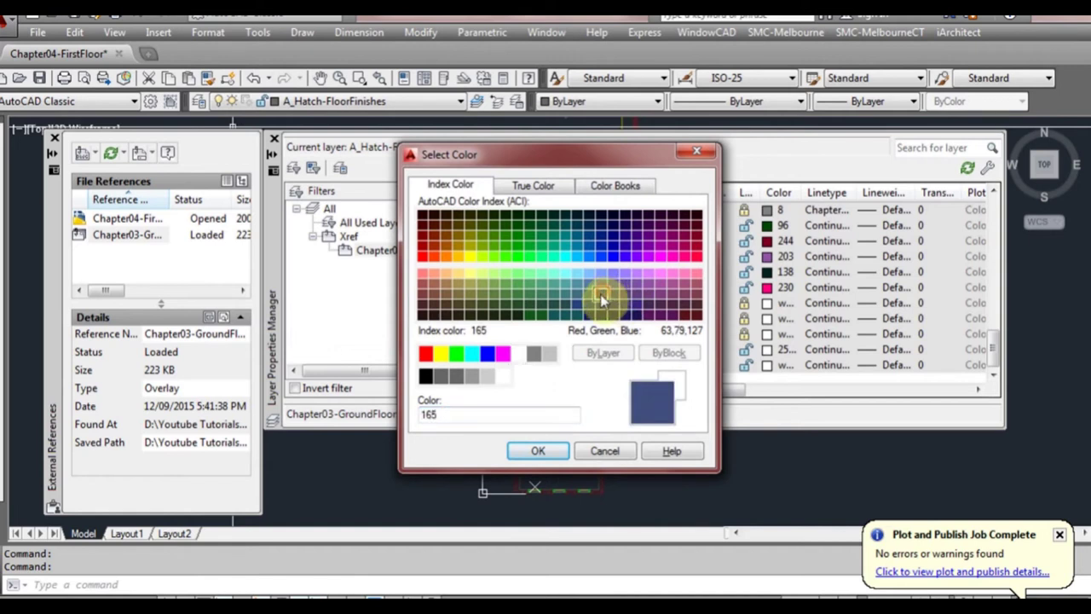
{"action": "left_click", "coordinate": [542, 452]}
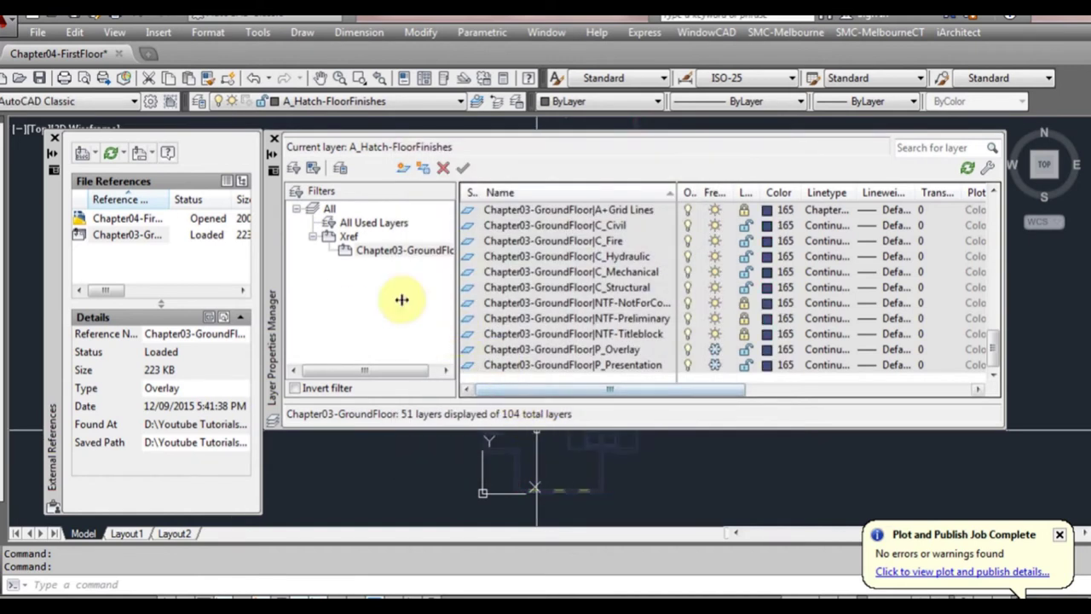
{"action": "left_click", "coordinate": [274, 138]}
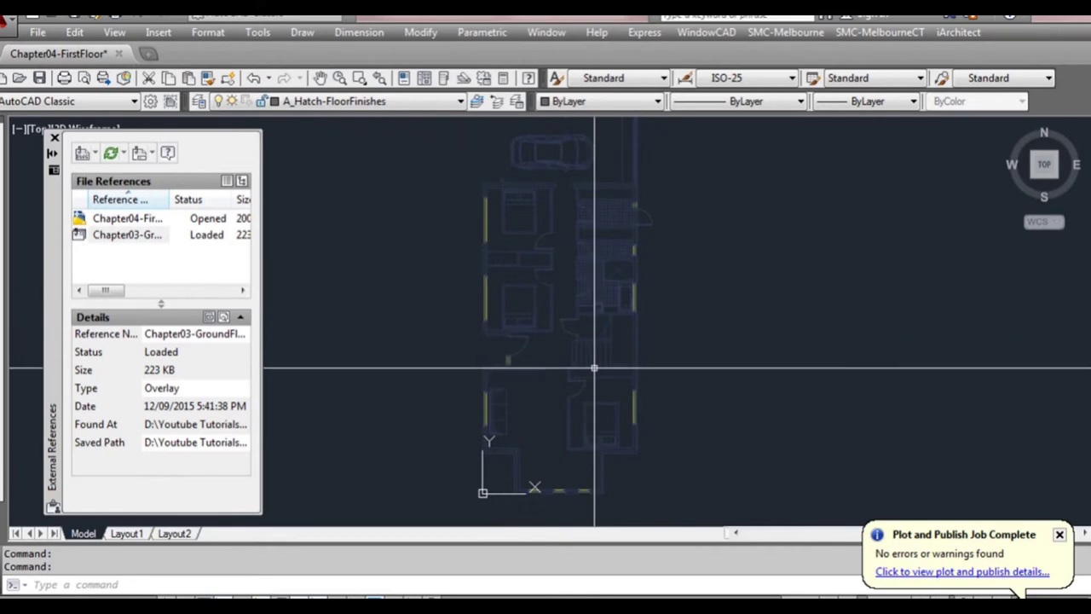
{"action": "scroll", "coordinate": [486, 308], "scroll_direction": "up", "scroll_amount": 5}
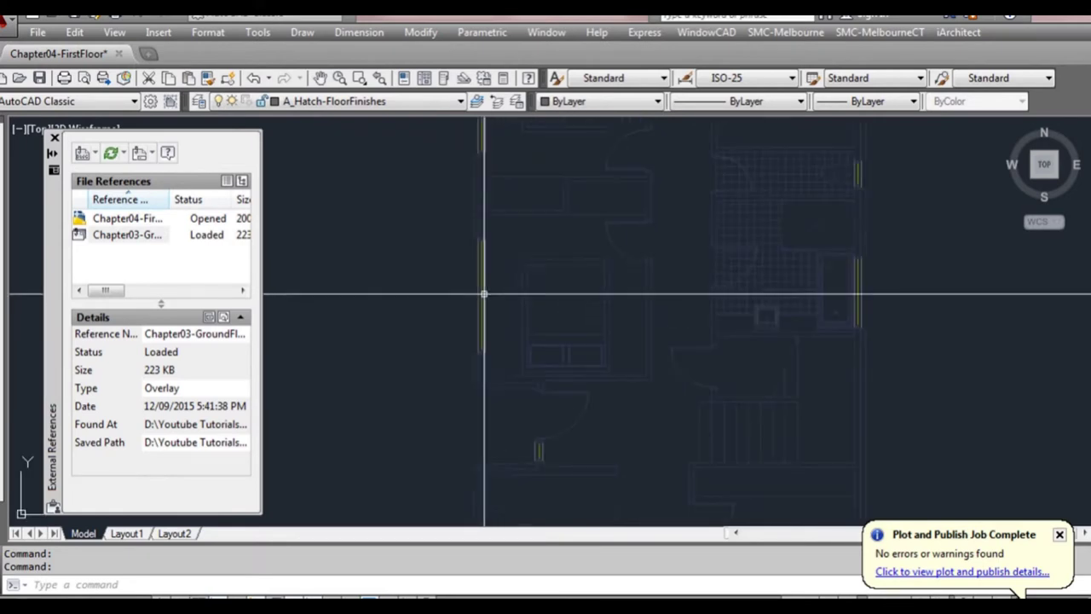
{"action": "scroll", "coordinate": [481, 260], "scroll_direction": "up", "scroll_amount": 4}
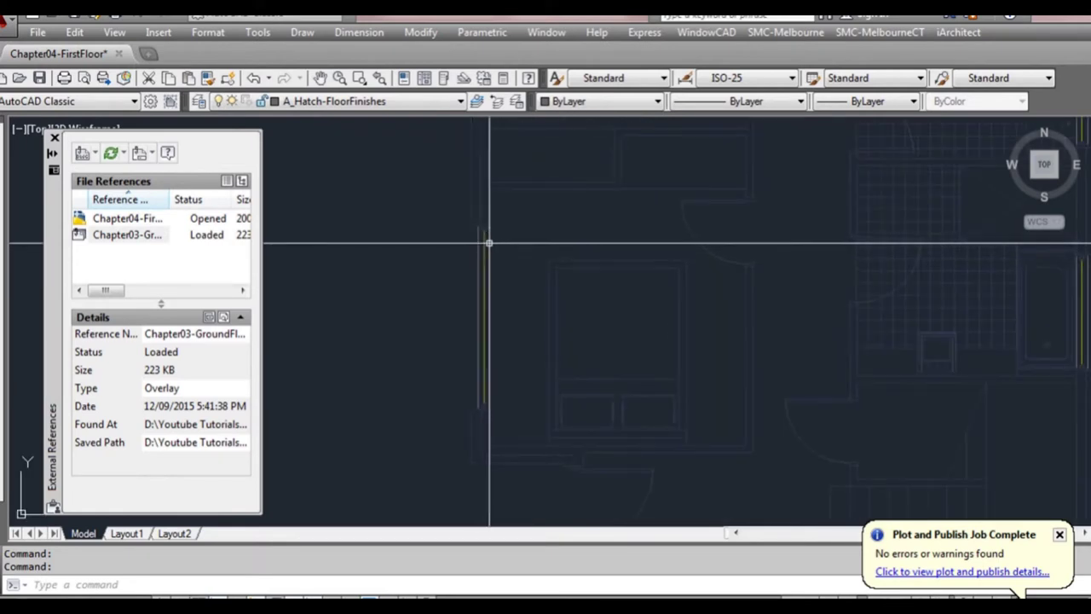
{"action": "scroll", "coordinate": [476, 250], "scroll_direction": "down", "scroll_amount": 5}
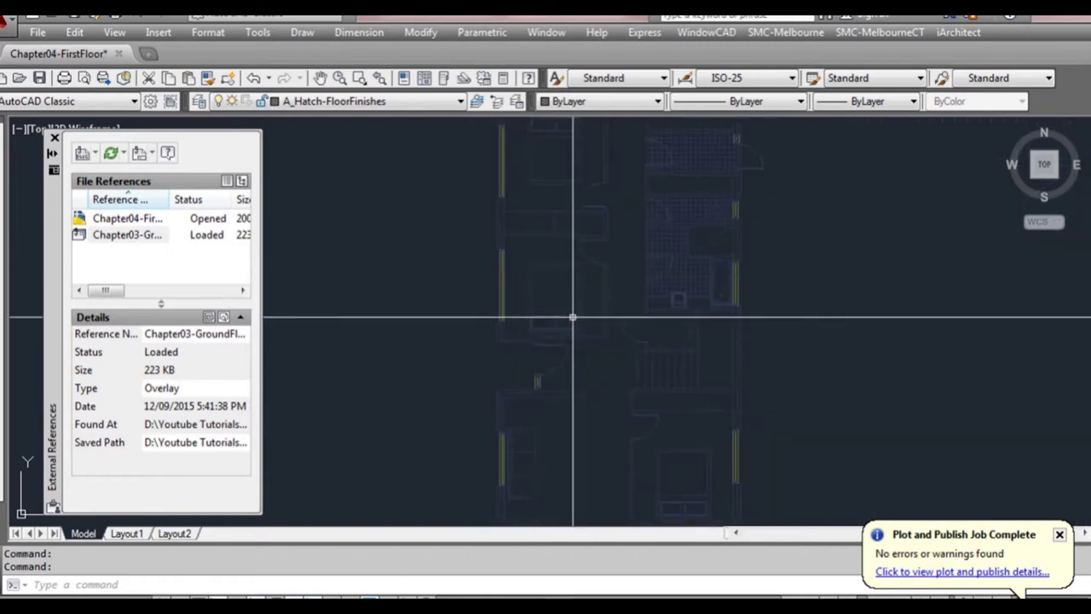
{"action": "middle_click_drag", "start_coordinate": [584, 298], "coordinate": [566, 329]}
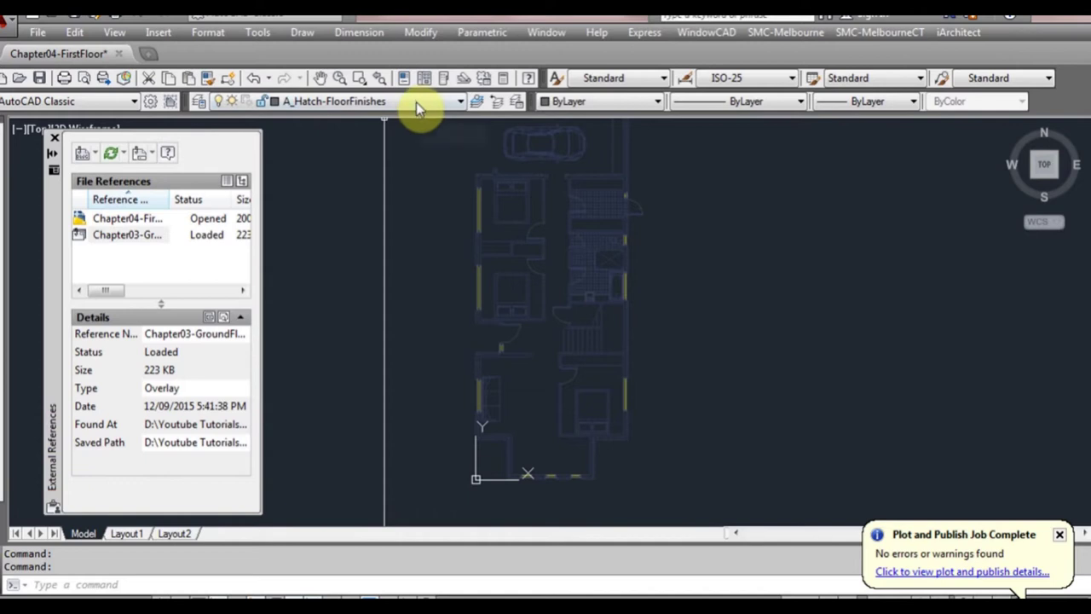
Reset the layer filter from the external reference to All so the drawing's own layers are listed again
{"action": "left_click", "coordinate": [416, 103]}
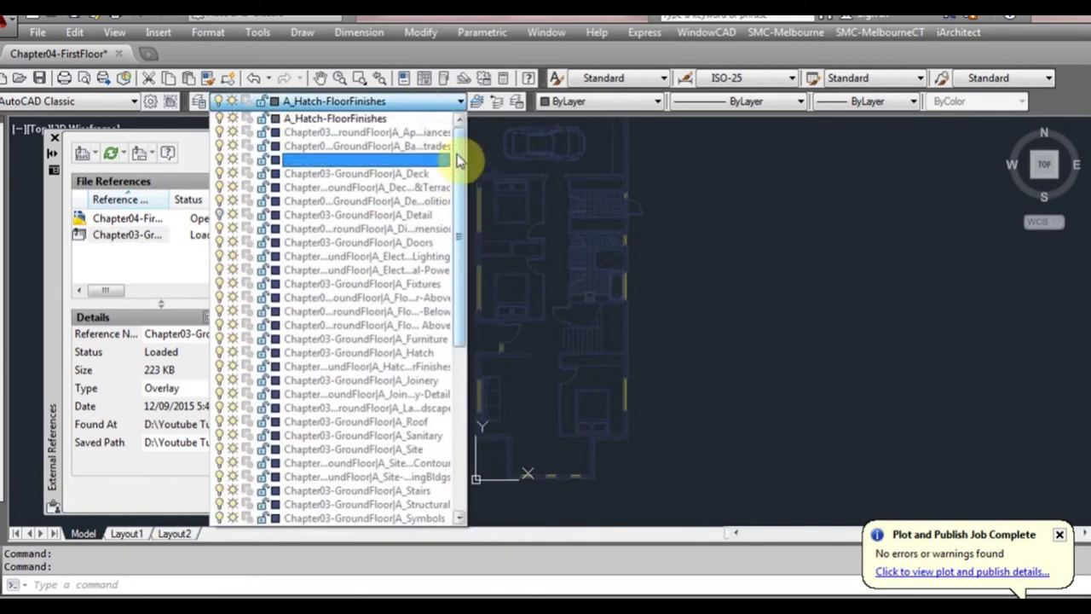
{"action": "left_click", "coordinate": [458, 101]}
{"action": "left_click", "coordinate": [201, 100]}
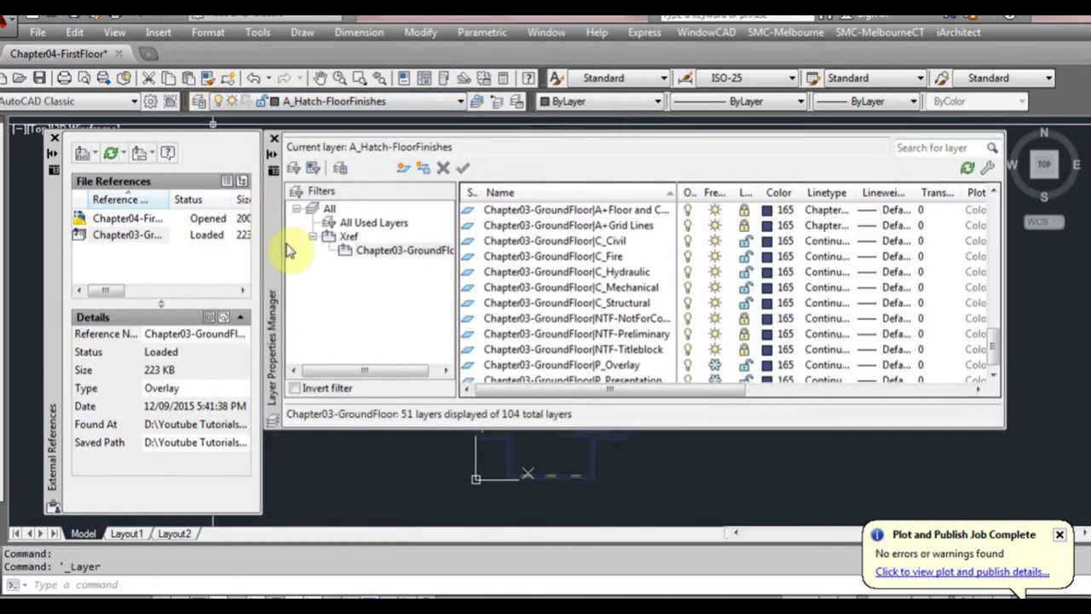
{"action": "left_click", "coordinate": [328, 209]}
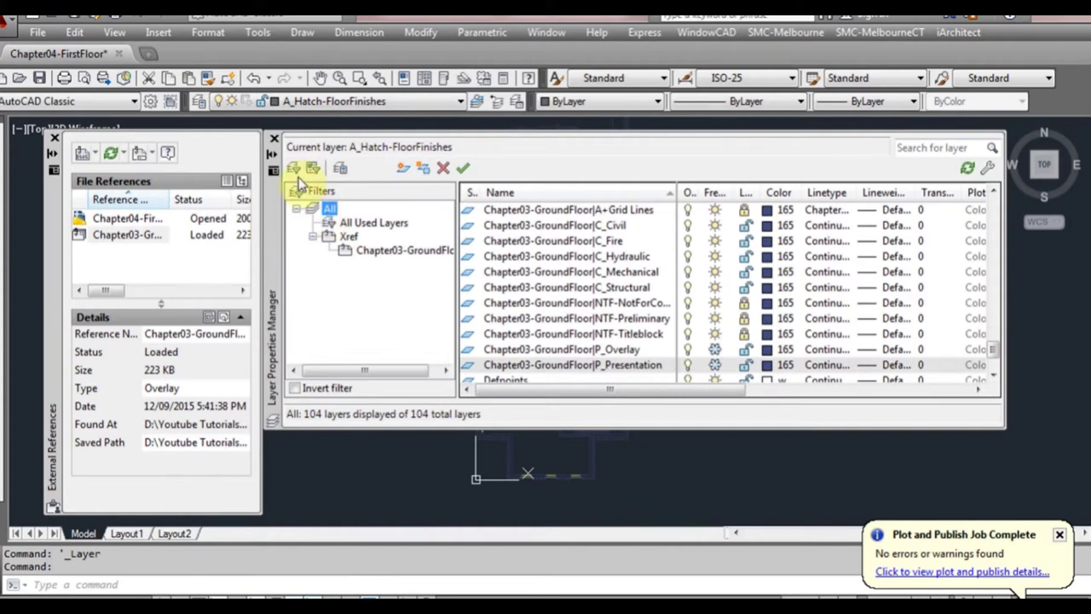
{"action": "left_click", "coordinate": [274, 138]}
Make A_Walls-Brick the current layer
{"action": "left_click", "coordinate": [435, 104]}
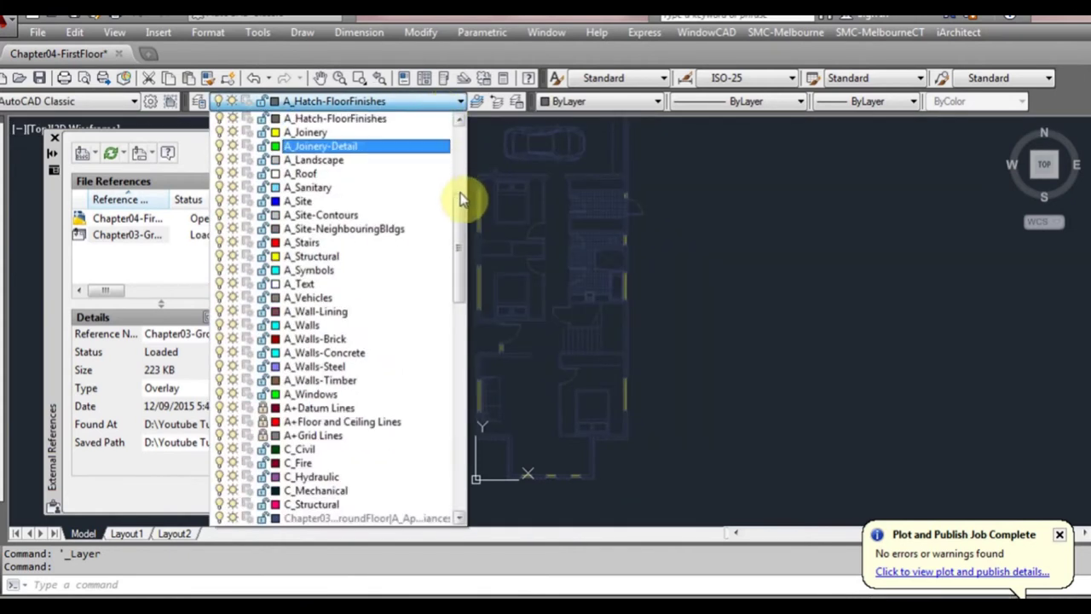
{"action": "left_click_drag", "start_coordinate": [458, 214], "coordinate": [463, 238]}
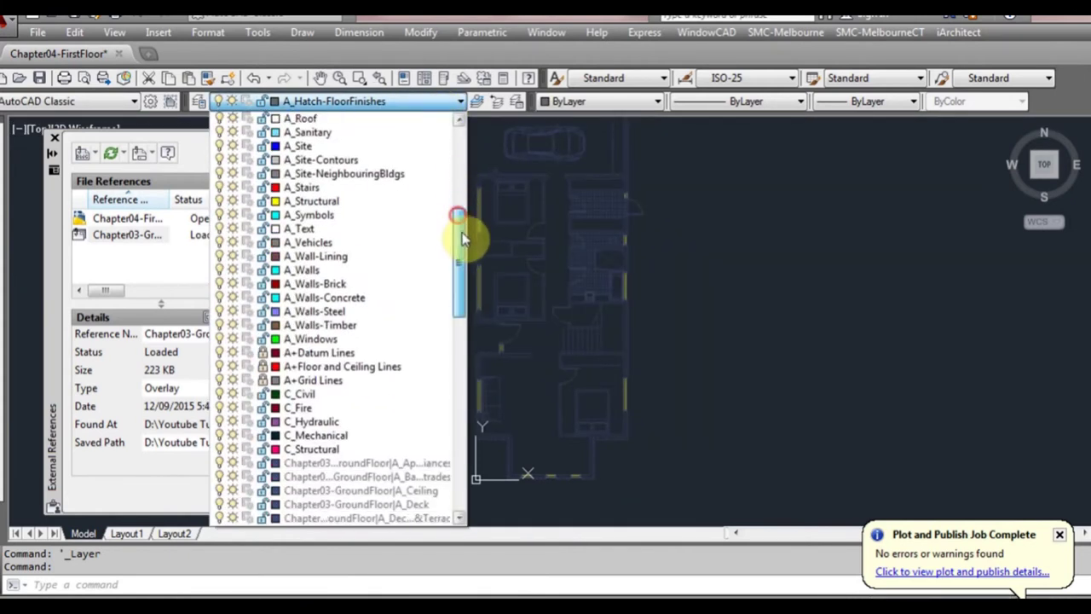
{"action": "left_click", "coordinate": [390, 284]}
Start a polyline at the front projection's lower-left outer corner and trace its outer wall faces to the building's right front corner
{"action": "scroll", "coordinate": [513, 388], "scroll_direction": "up", "scroll_amount": 5}
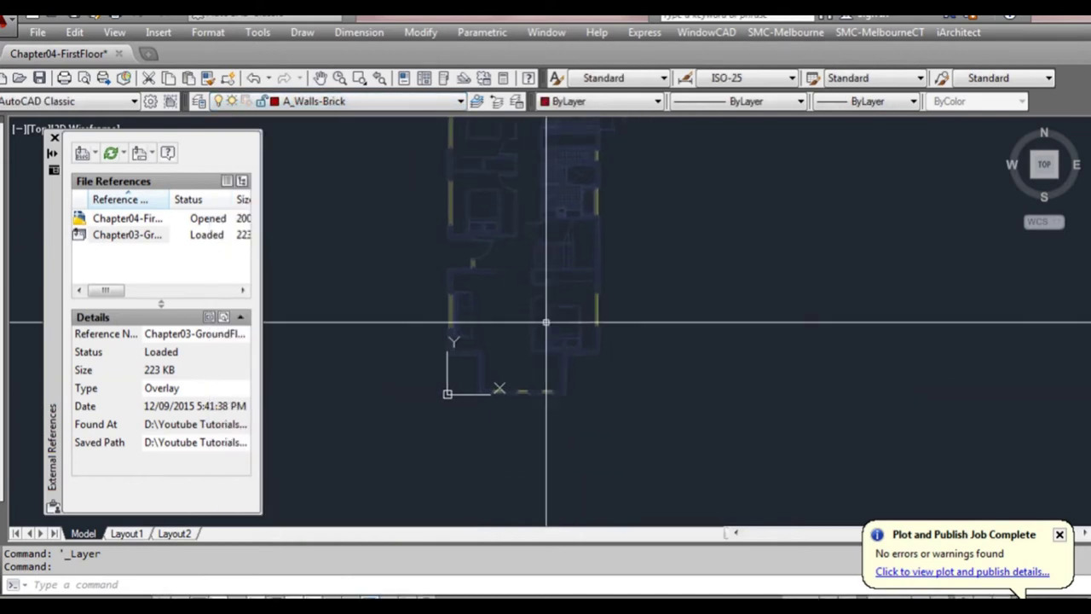
{"action": "scroll", "coordinate": [513, 388], "scroll_direction": "down", "scroll_amount": 2}
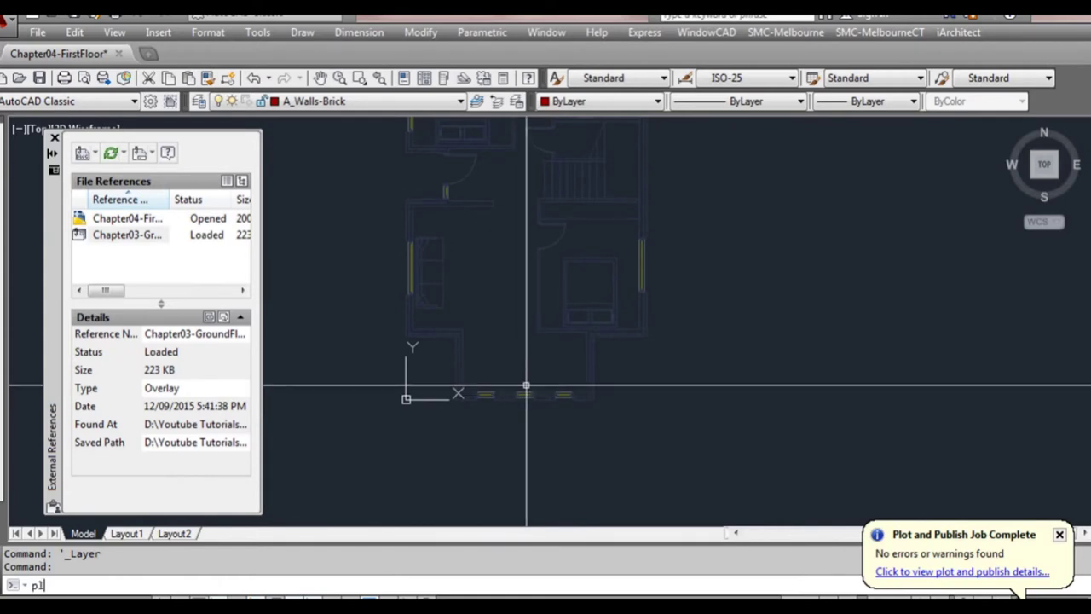
{"action": "key", "text": "Return"}
{"action": "scroll", "coordinate": [460, 394], "scroll_direction": "up", "scroll_amount": 2}
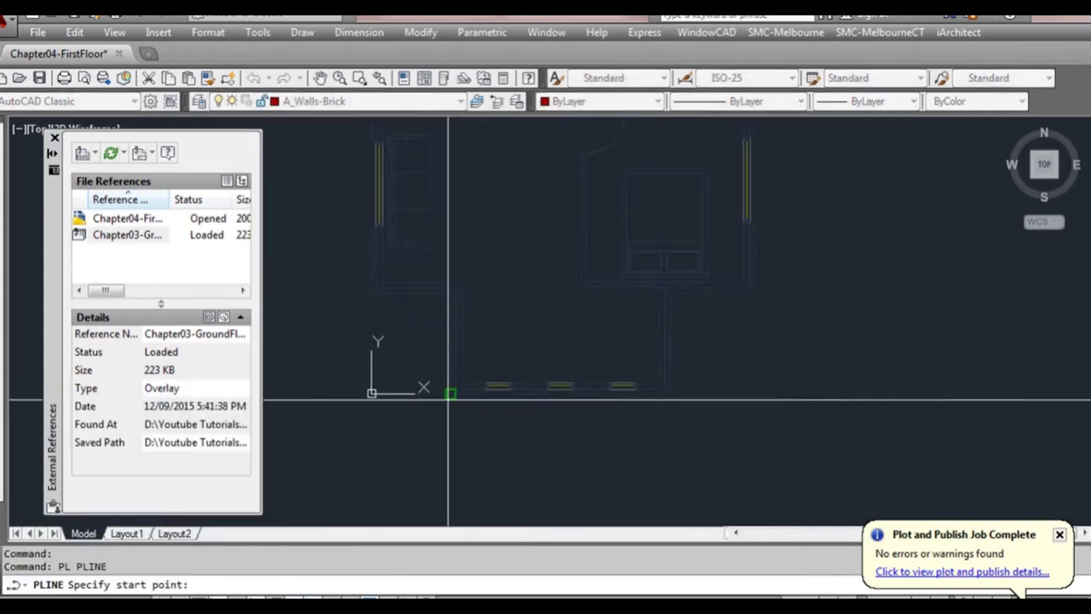
{"action": "left_click", "coordinate": [450, 395]}
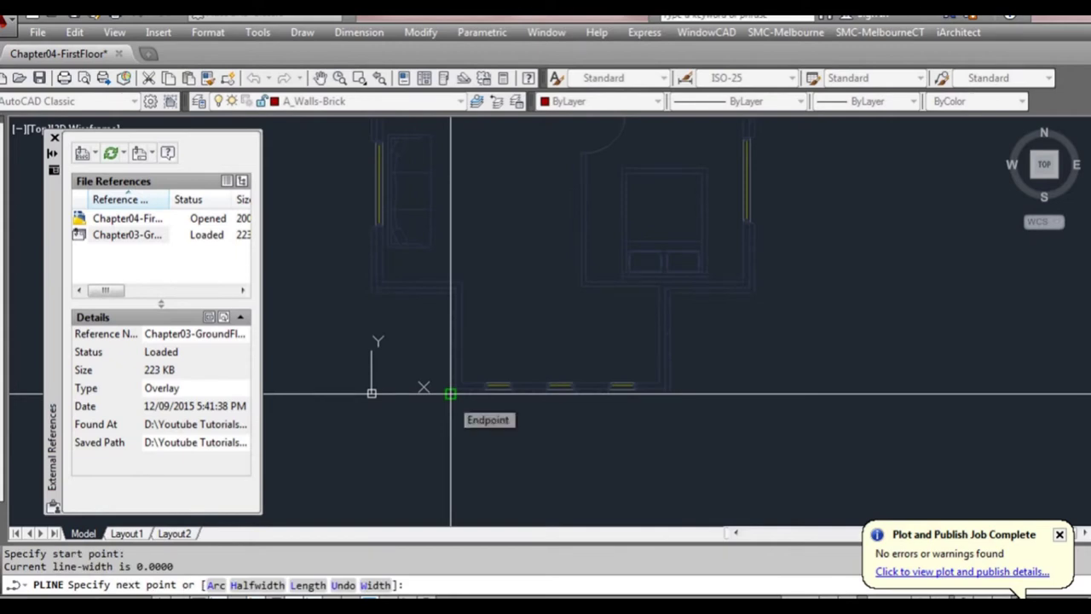
{"action": "left_click", "coordinate": [669, 393]}
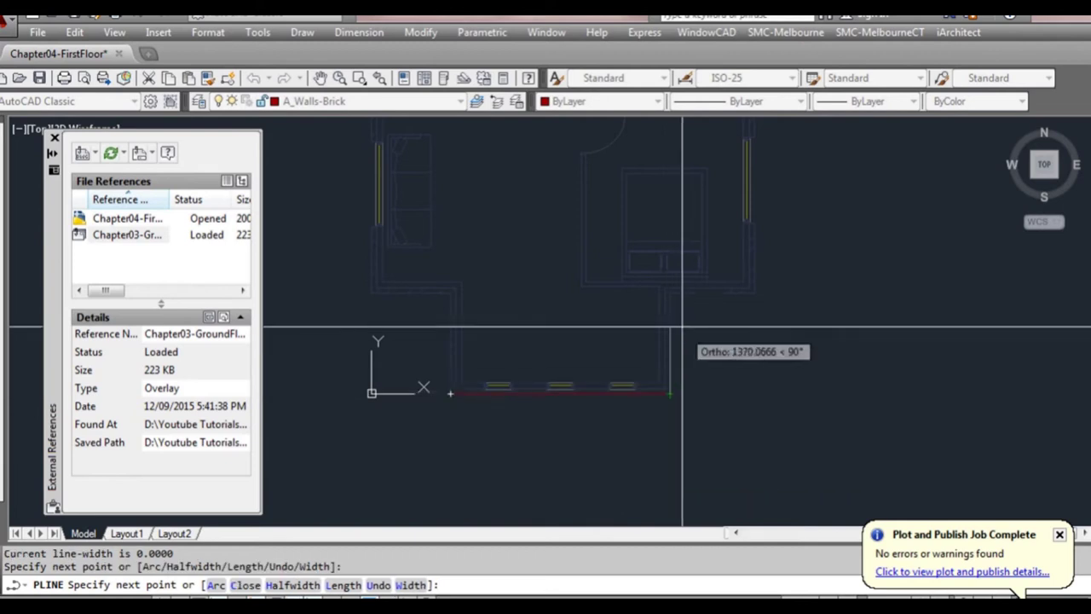
{"action": "left_click", "coordinate": [670, 293]}
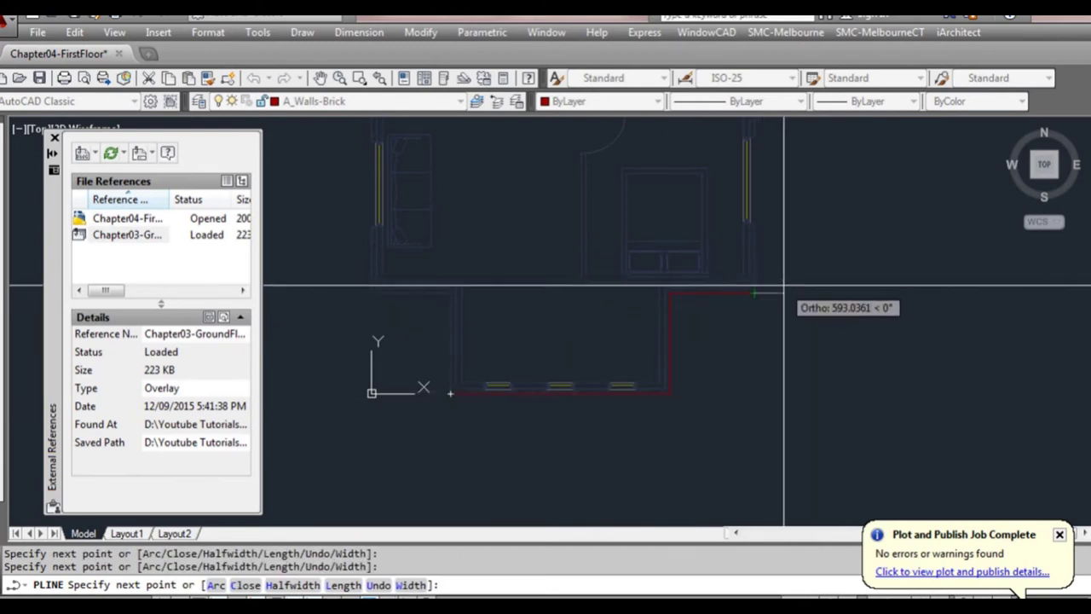
Continue the polyline up the building's right outer wall to the rear corner and across the rear wall to the left corner
{"action": "middle_click_drag", "start_coordinate": [784, 246], "coordinate": [770, 362]}
{"action": "scroll", "coordinate": [770, 362], "scroll_direction": "down", "scroll_amount": 1}
{"action": "middle_click_drag", "start_coordinate": [779, 202], "coordinate": [773, 350]}
{"action": "middle_click_drag", "start_coordinate": [764, 224], "coordinate": [759, 365]}
{"action": "middle_click_drag", "start_coordinate": [773, 243], "coordinate": [773, 247]}
{"action": "scroll", "coordinate": [742, 270], "scroll_direction": "up", "scroll_amount": 5}
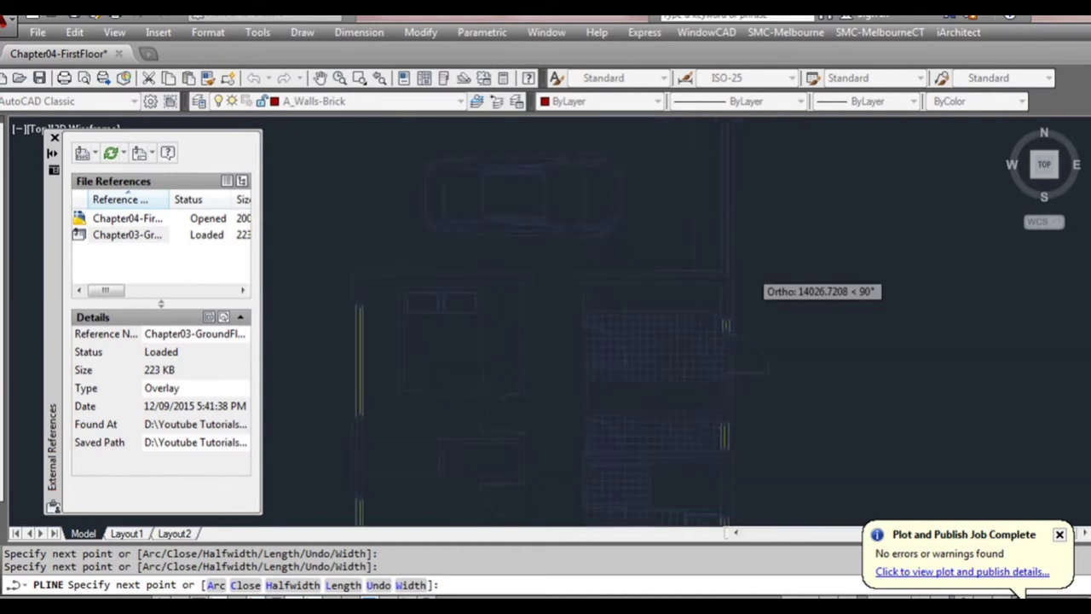
{"action": "scroll", "coordinate": [706, 271], "scroll_direction": "down", "scroll_amount": 4}
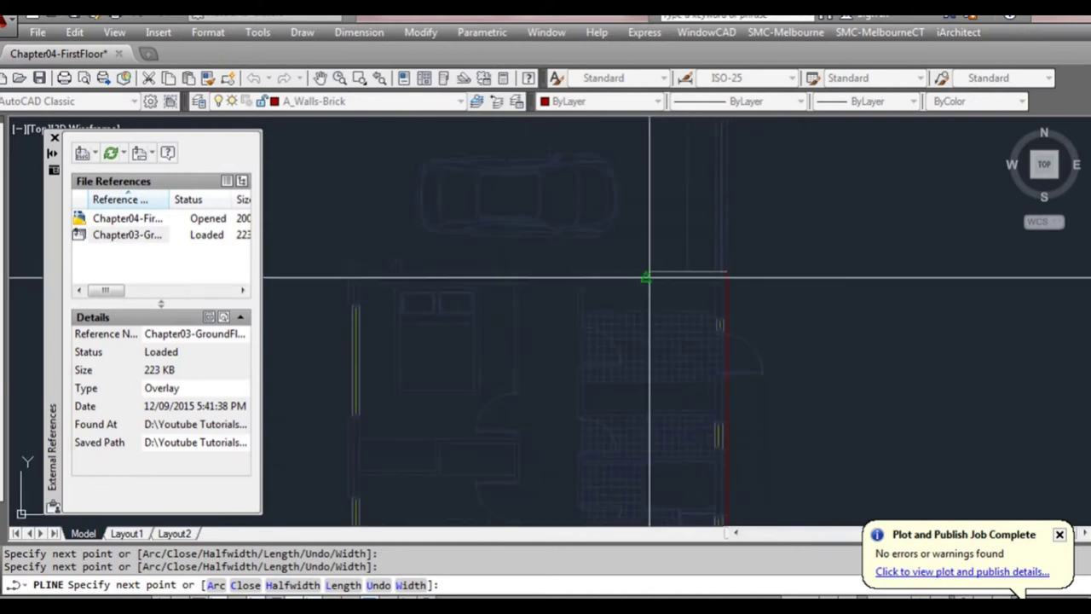
{"action": "left_click", "coordinate": [347, 272]}
Trace the left outer wall down to the front corner and along the front wall to the projection, and close the polyline
{"action": "mouse_move", "coordinate": [384, 373]}
{"action": "middle_mouse_down"}
{"action": "mouse_move", "coordinate": [433, 287]}
{"action": "mouse_move", "coordinate": [433, 207]}
{"action": "middle_mouse_up"}
{"action": "scroll", "coordinate": [368, 379], "scroll_direction": "up", "scroll_amount": 5}
{"action": "middle_click_drag", "start_coordinate": [404, 429], "coordinate": [414, 292]}
{"action": "scroll", "coordinate": [414, 292], "scroll_direction": "down", "scroll_amount": 4}
{"action": "middle_click_drag", "start_coordinate": [427, 350], "coordinate": [440, 233]}
{"action": "scroll", "coordinate": [421, 431], "scroll_direction": "up", "scroll_amount": 4}
{"action": "left_click", "coordinate": [408, 405]}
{"action": "left_click", "coordinate": [605, 405]}
{"action": "scroll", "coordinate": [606, 416], "scroll_direction": "down", "scroll_amount": 4}
{"action": "middle_click_drag", "start_coordinate": [617, 439], "coordinate": [565, 344]}
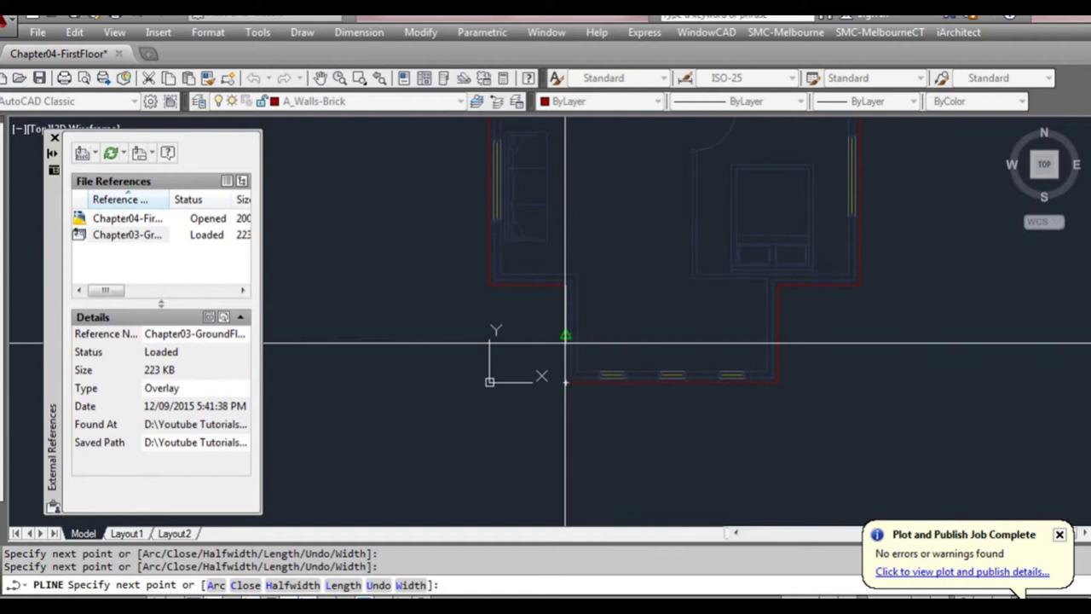
{"action": "key", "text": "Return"}
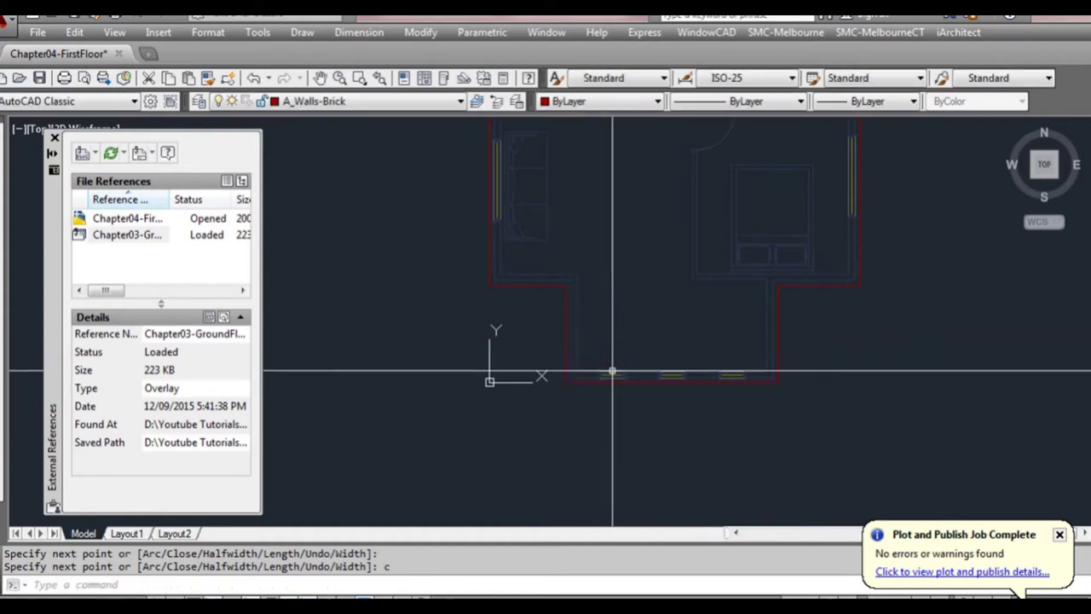
Offset the closed outer wall outline inward by the 240 wall thickness picked from the reference's rear wall
{"action": "scroll", "coordinate": [645, 395], "scroll_direction": "down", "scroll_amount": 5}
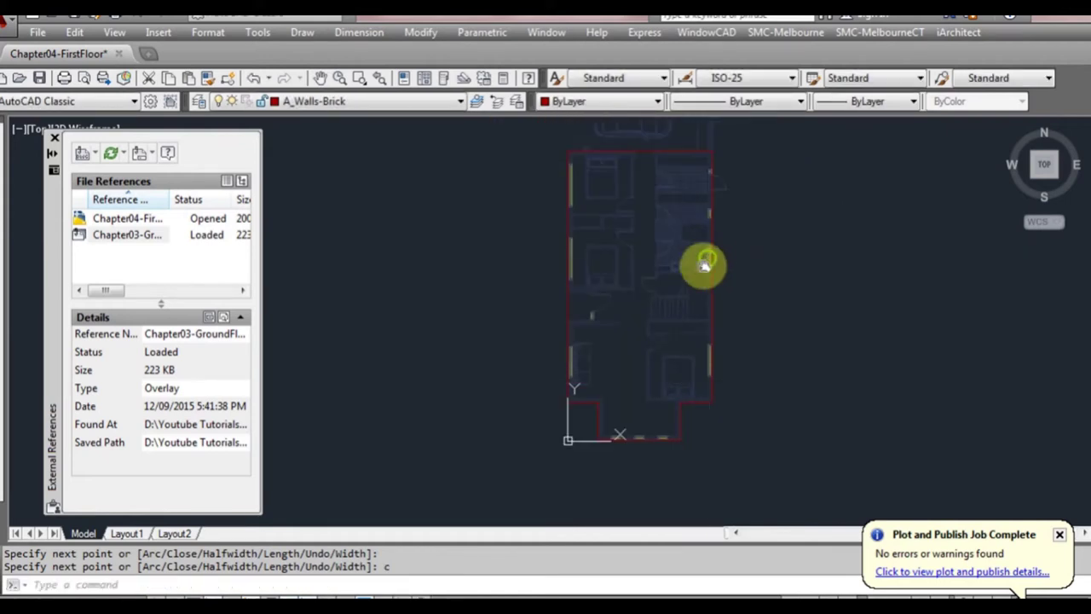
{"action": "scroll", "coordinate": [635, 211], "scroll_direction": "up", "scroll_amount": 4}
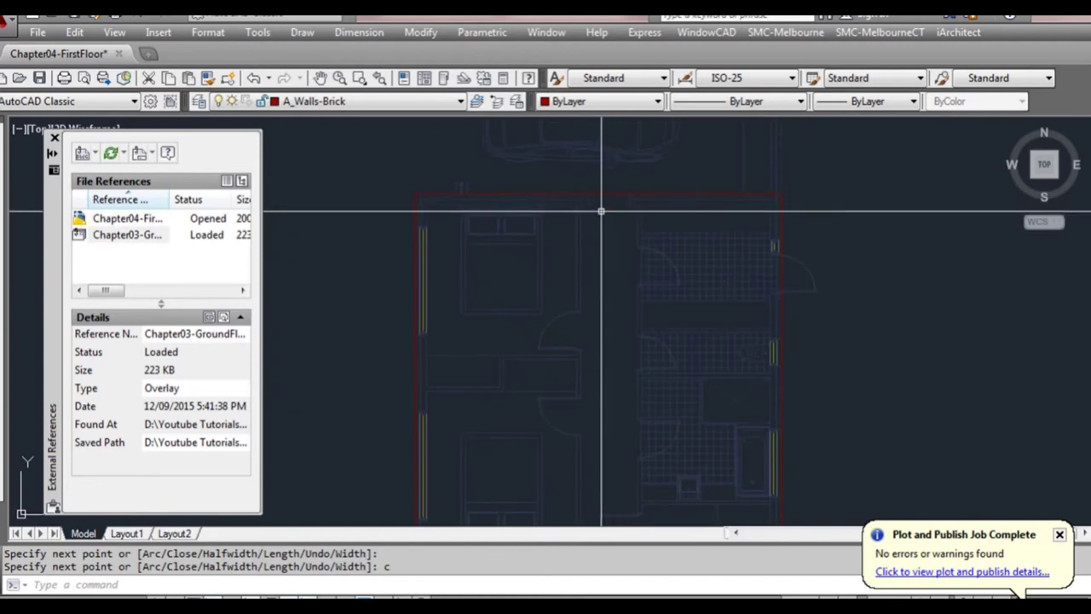
{"action": "type", "text": "o"}
{"action": "key", "text": "Return"}
{"action": "scroll", "coordinate": [609, 206], "scroll_direction": "up", "scroll_amount": 3}
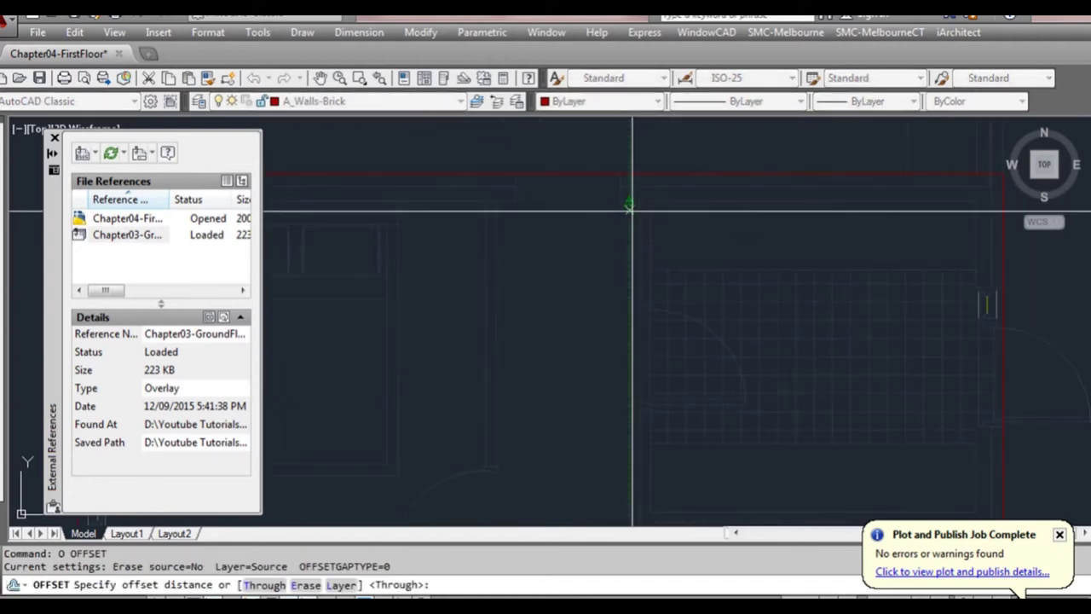
{"action": "left_click", "coordinate": [620, 201]}
{"action": "left_click", "coordinate": [612, 173]}
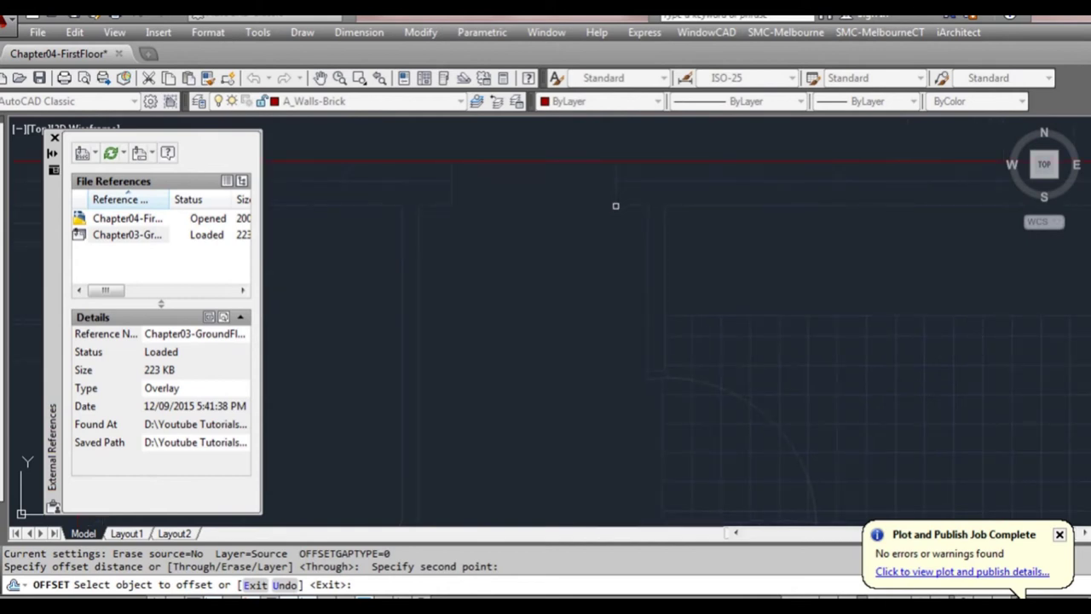
{"action": "left_click", "coordinate": [585, 161]}
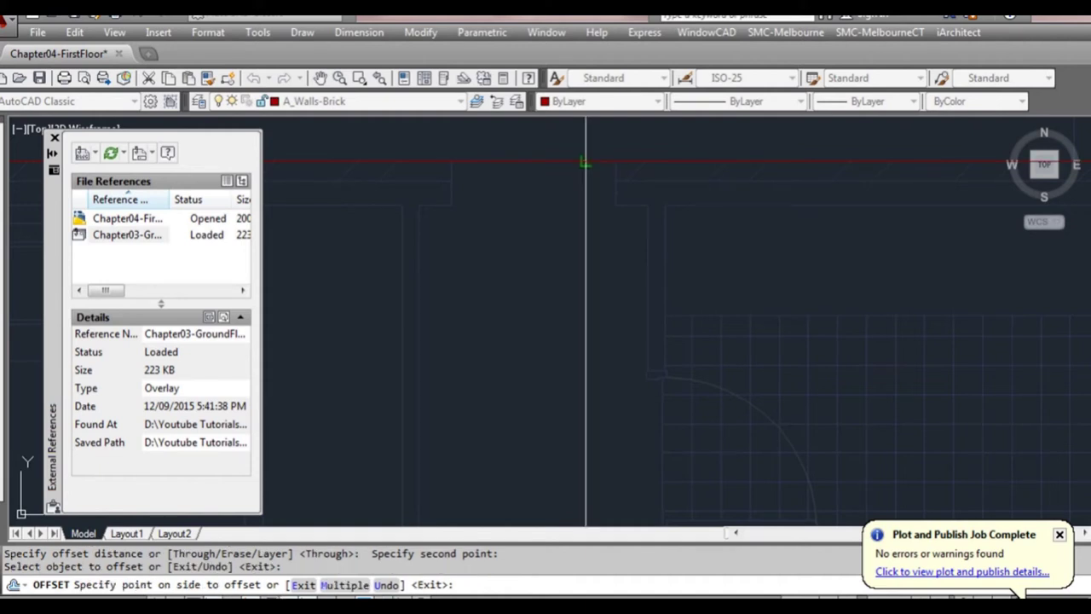
{"action": "left_click", "coordinate": [590, 240]}
{"action": "scroll", "coordinate": [590, 239], "scroll_direction": "down", "scroll_amount": 2}
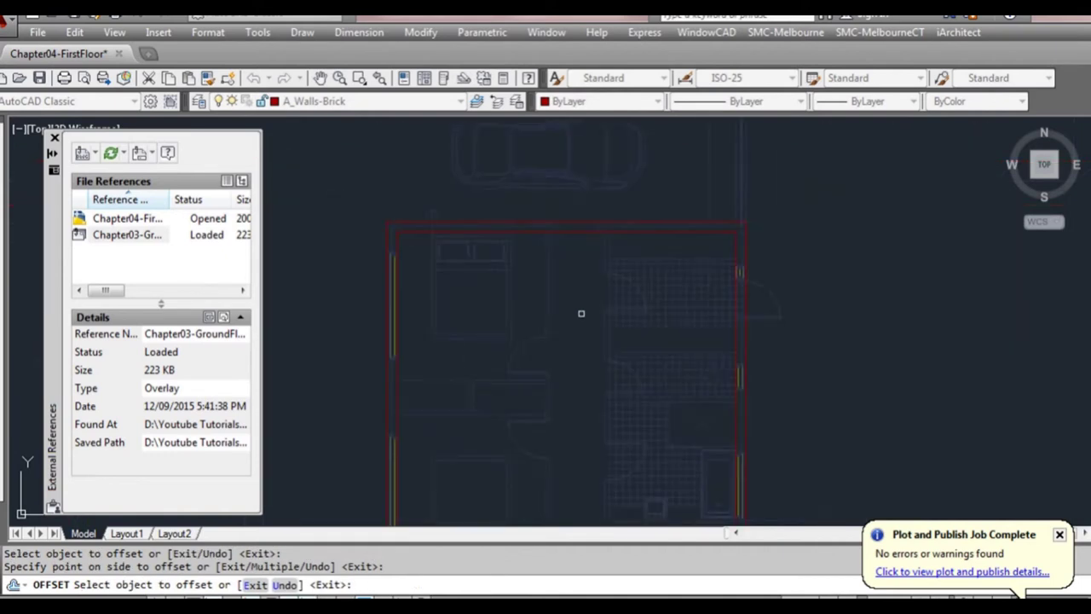
{"action": "key", "text": "Escape"}
Move the inner wall outline to the A_Walls-Timber layer
{"action": "scroll", "coordinate": [504, 267], "scroll_direction": "up", "scroll_amount": 5}
{"action": "scroll", "coordinate": [507, 409], "scroll_direction": "up", "scroll_amount": 2}
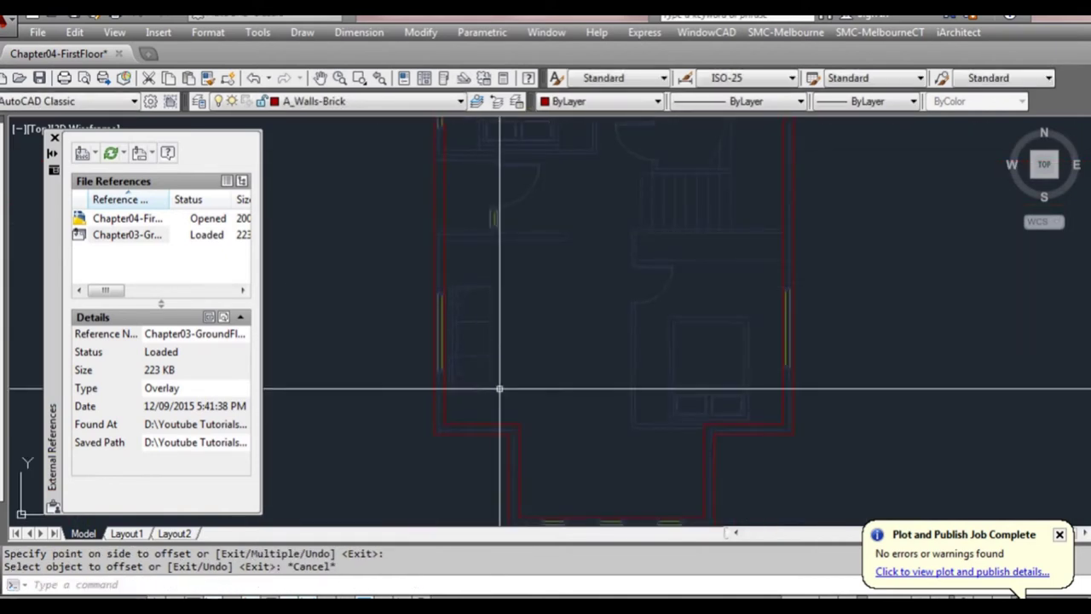
{"action": "left_click", "coordinate": [501, 433]}
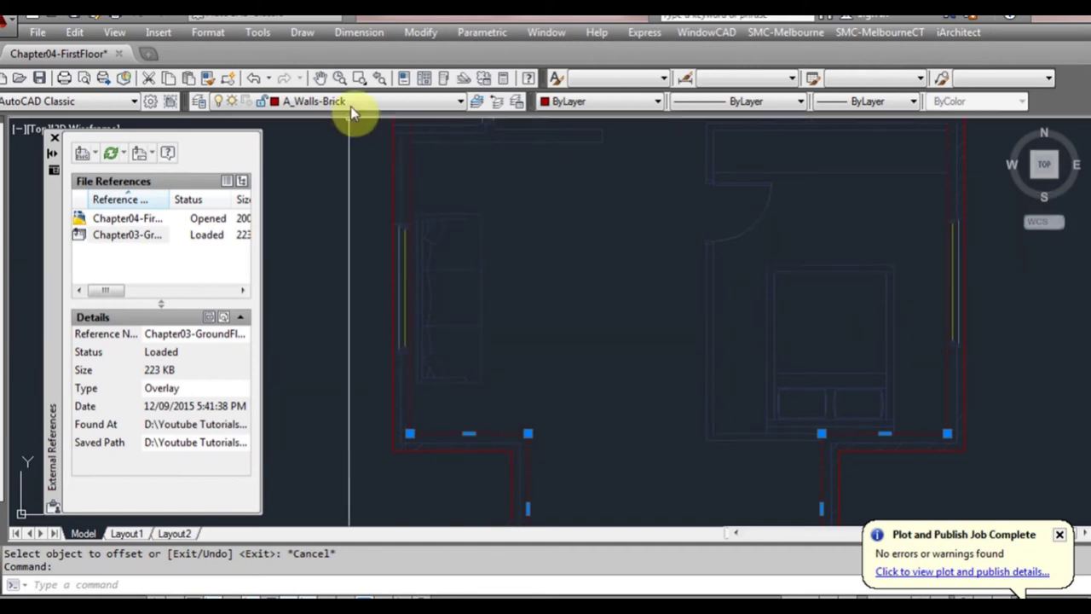
{"action": "left_click", "coordinate": [386, 102]}
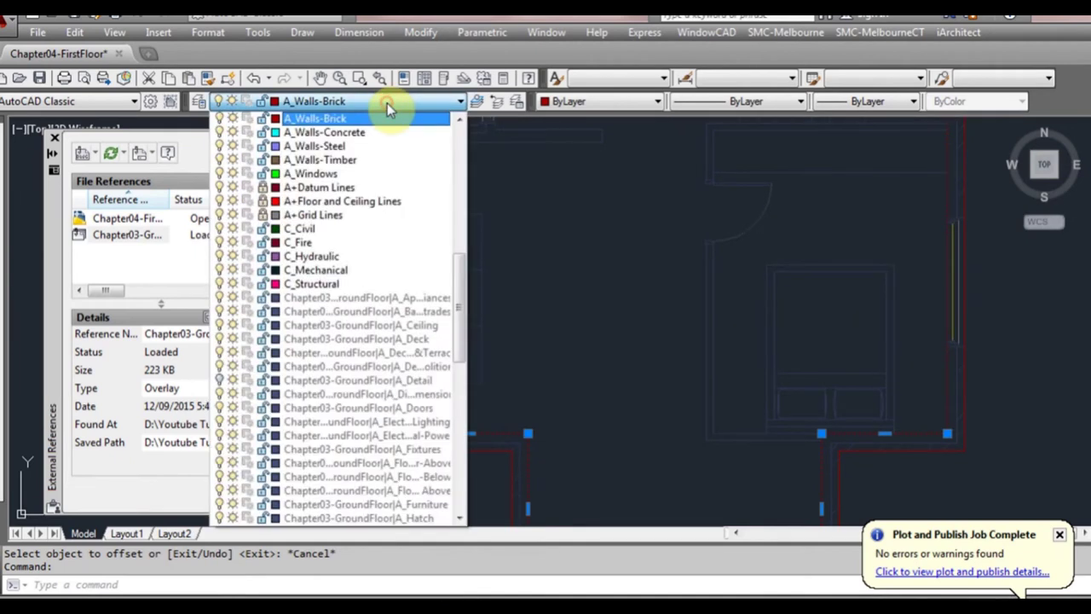
{"action": "left_click", "coordinate": [378, 160]}
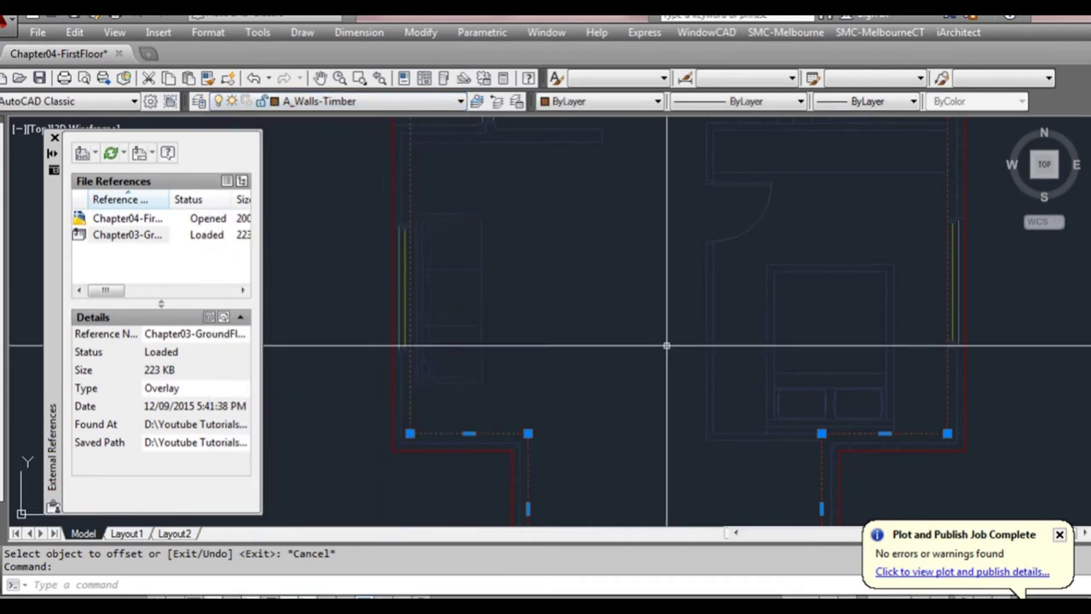
{"action": "key", "text": "Escape"}
Make A_Walls-Timber the current layer
{"action": "scroll", "coordinate": [664, 343], "scroll_direction": "down", "scroll_amount": 4}
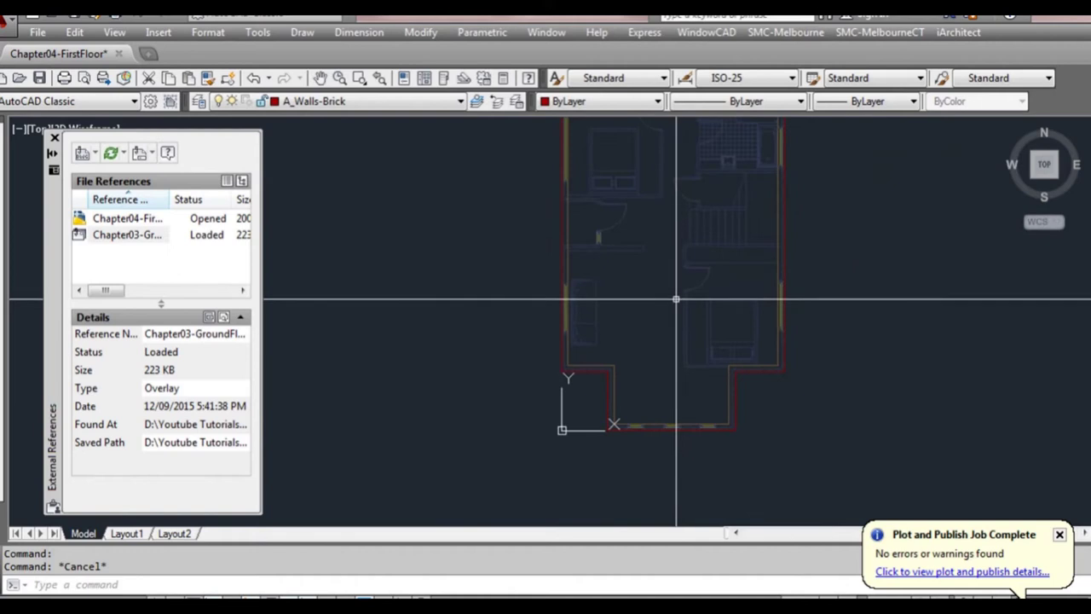
{"action": "middle_click_drag", "start_coordinate": [667, 285], "coordinate": [628, 334]}
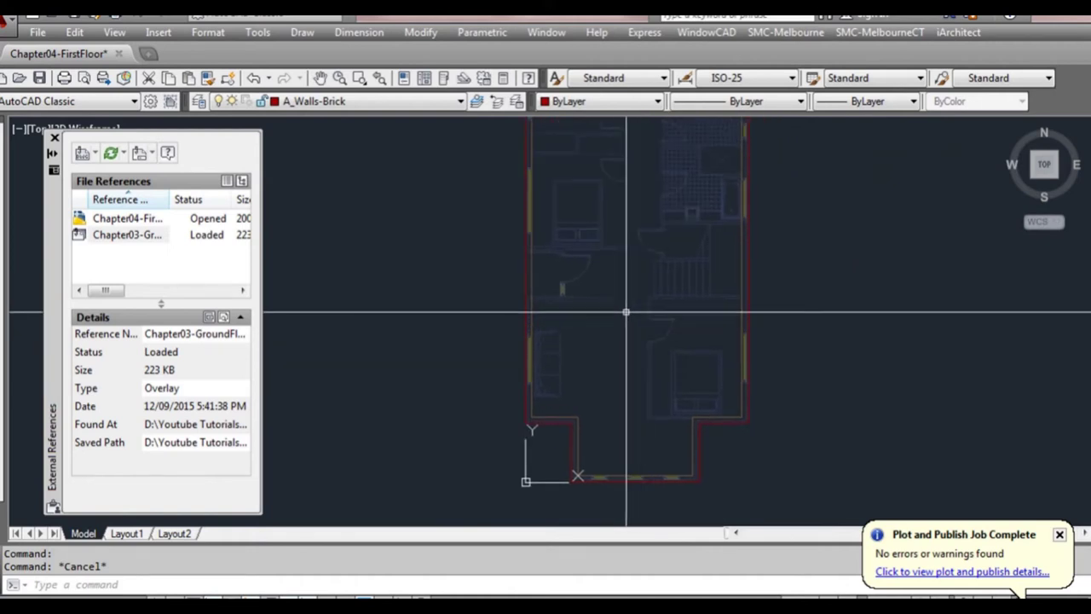
{"action": "left_click", "coordinate": [407, 100]}
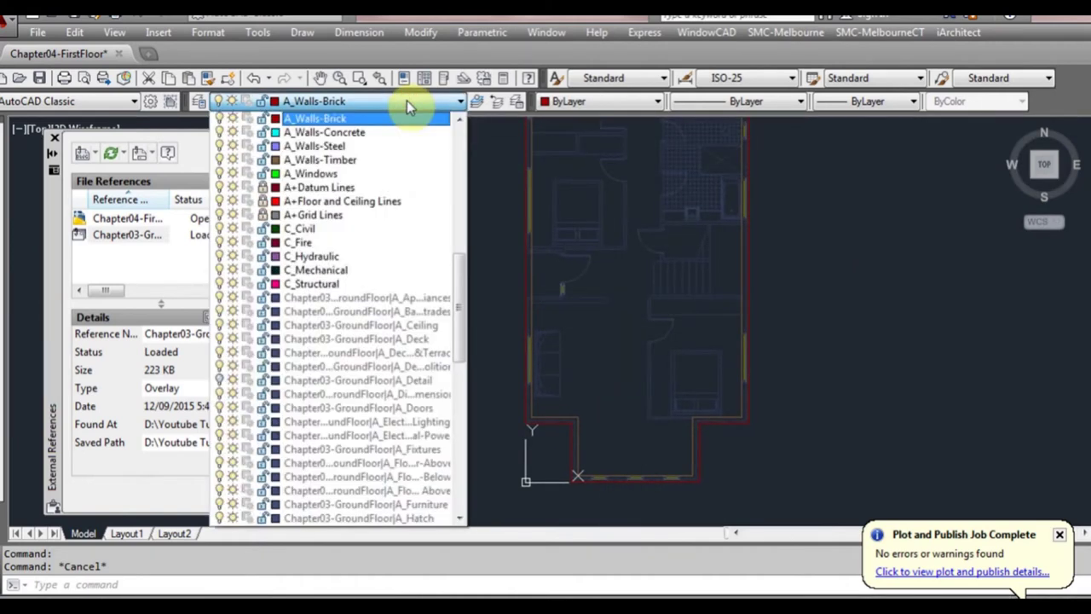
{"action": "scroll", "coordinate": [392, 162], "scroll_direction": "down", "scroll_amount": 1}
{"action": "left_click", "coordinate": [392, 128]}
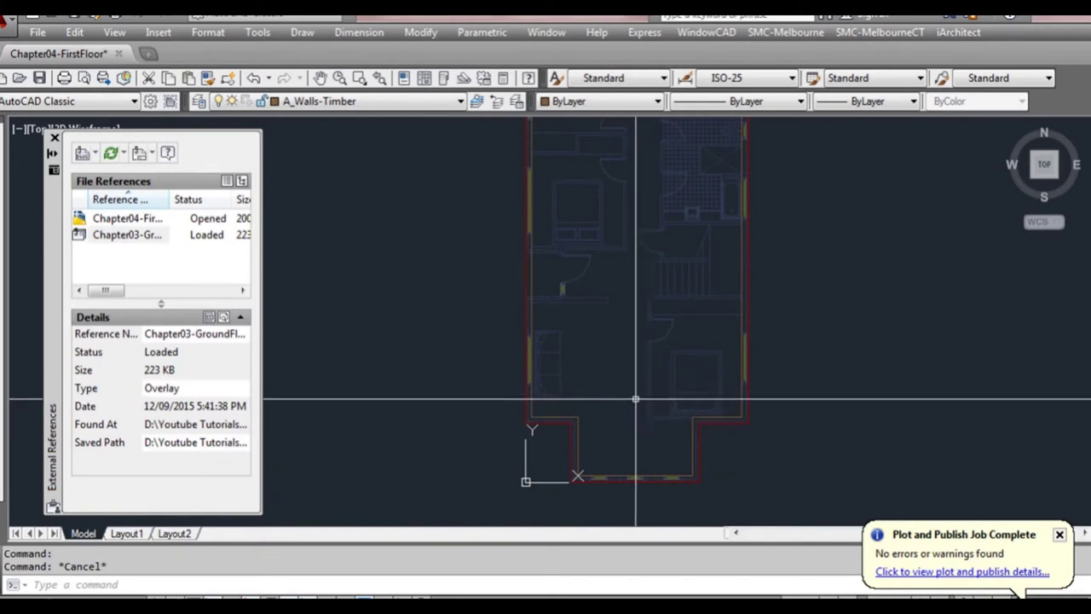
Draw a 3180 long horizontal line to the right from the inner outline's front-left corner beside the projection
{"action": "scroll", "coordinate": [563, 417], "scroll_direction": "up", "scroll_amount": 2}
{"action": "type", "text": "l"}
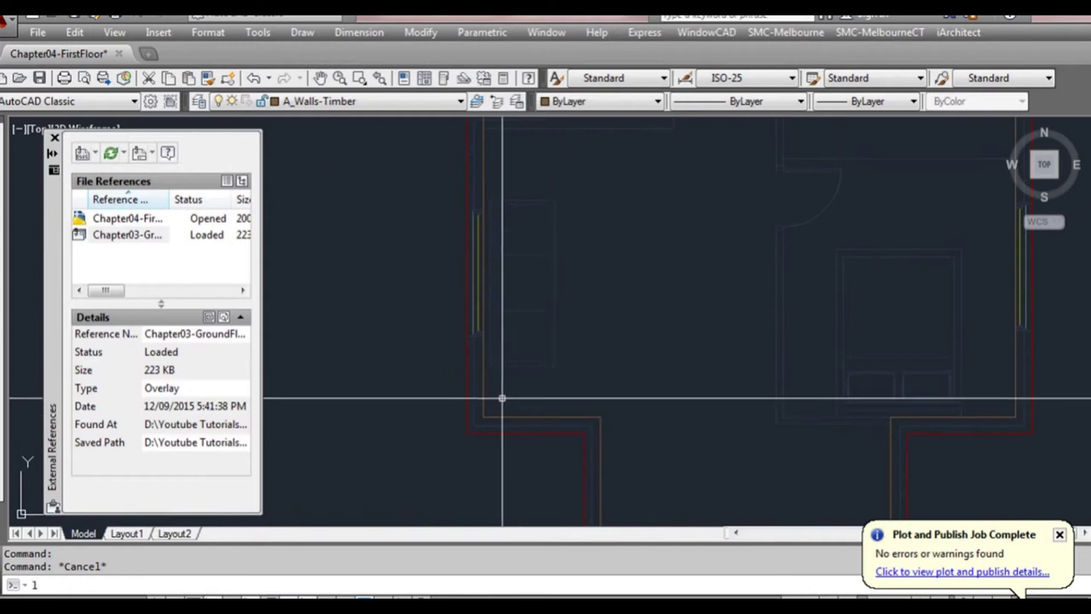
{"action": "key", "text": "Return"}
{"action": "left_click", "coordinate": [482, 418]}
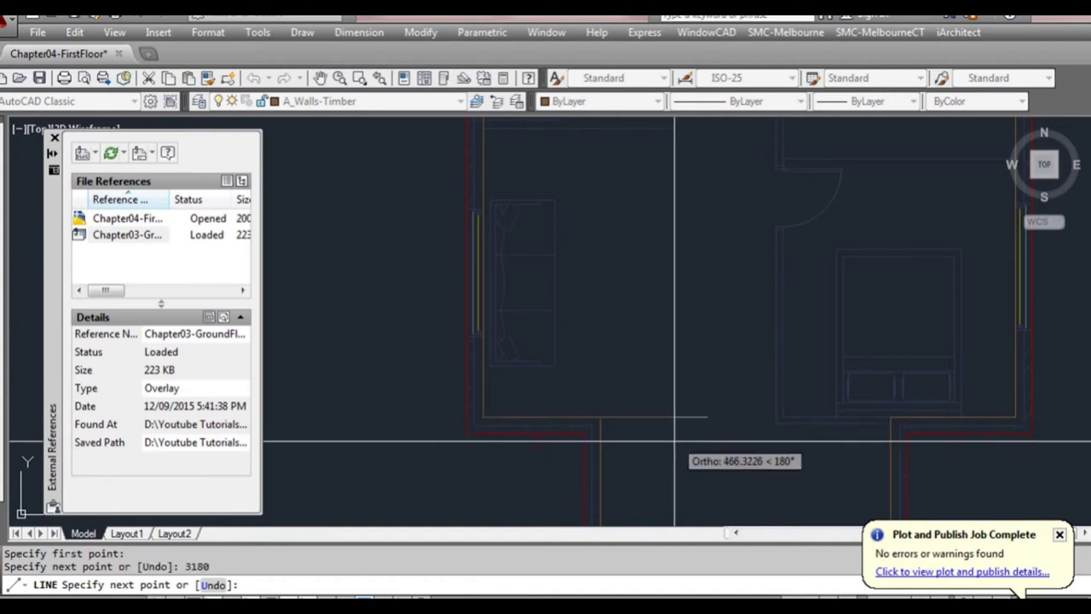
{"action": "key", "text": "Return"}
Offset the 3180 long line upward by 5160 into the building
{"action": "scroll", "coordinate": [699, 434], "scroll_direction": "down", "scroll_amount": 2}
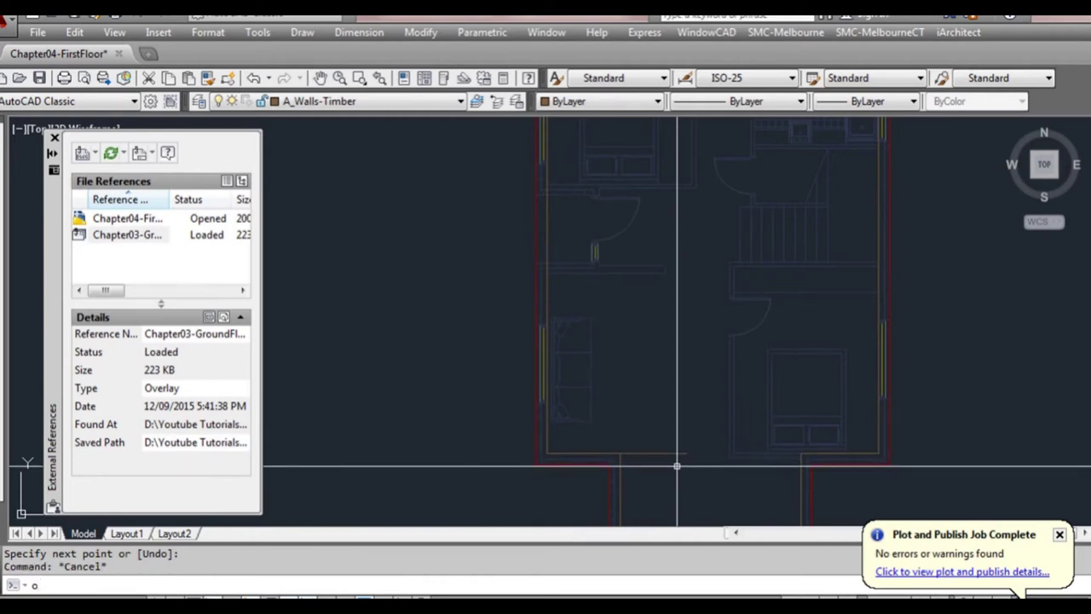
{"action": "key", "text": "Return"}
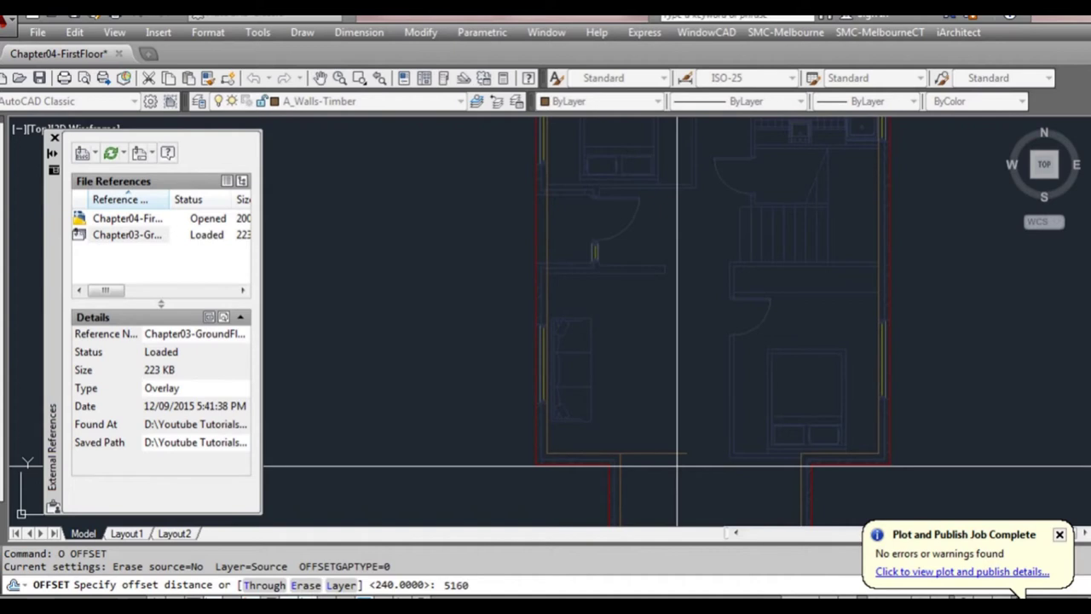
{"action": "key", "text": "Return"}
{"action": "left_click", "coordinate": [671, 455]}
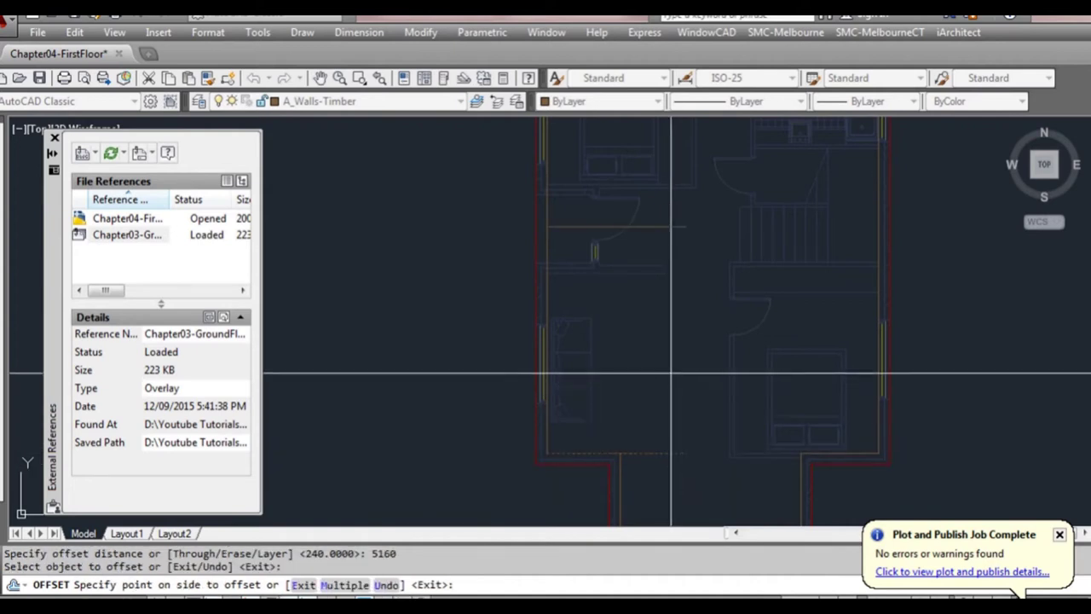
{"action": "left_click", "coordinate": [674, 333]}
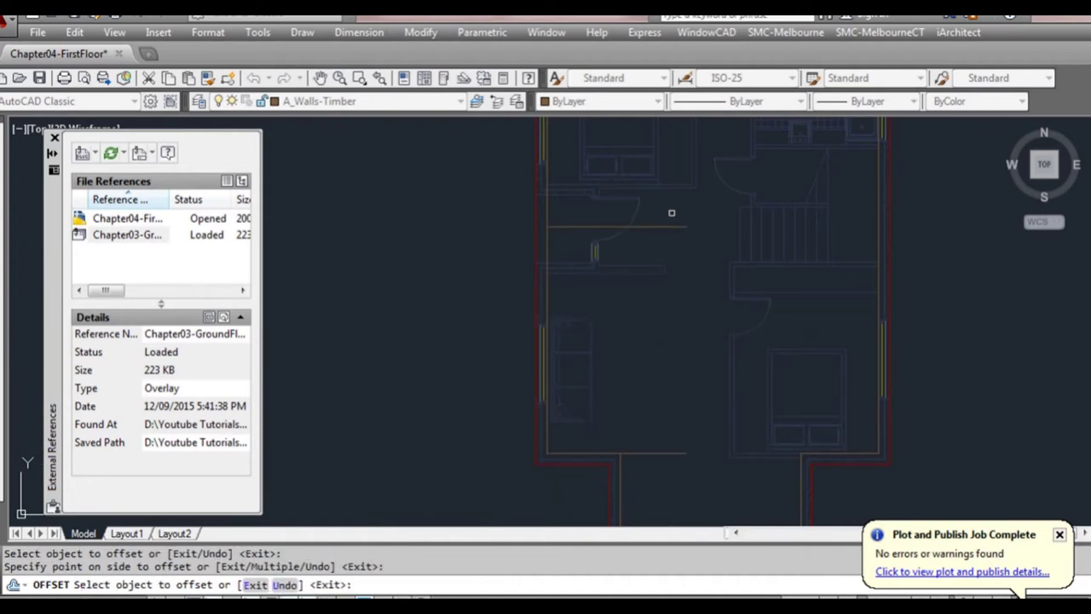
{"action": "key", "text": "Escape"}
Erase the original construction line along the inner face of the front wall
{"action": "left_click", "coordinate": [679, 435]}
{"action": "left_click", "coordinate": [668, 472]}
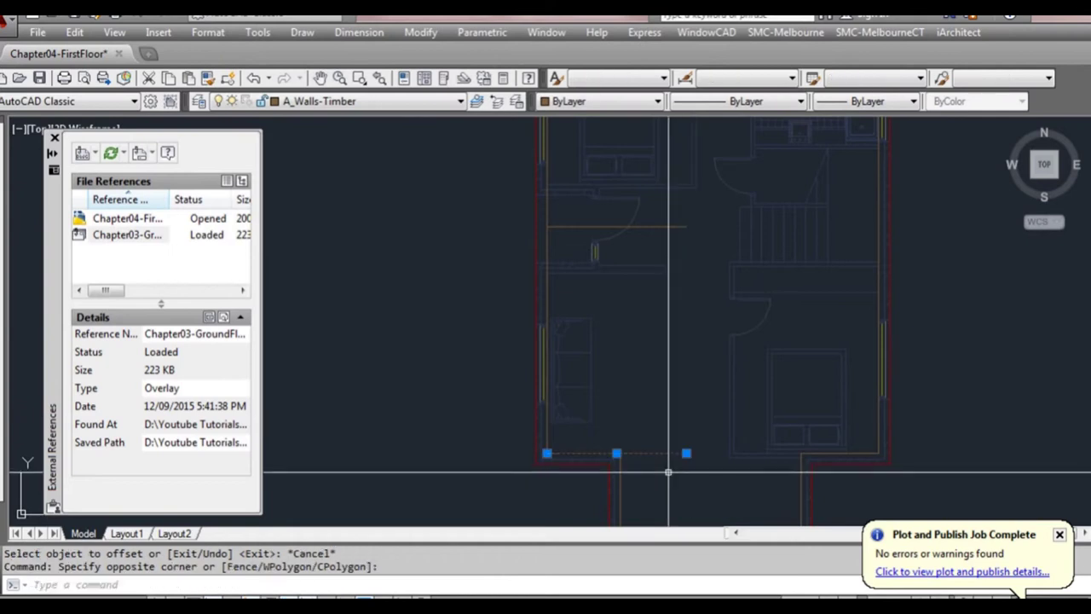
{"action": "type", "text": "e"}
{"action": "key", "text": "Return"}
Offset the remaining horizontal line upward by 90 to form the first interior timber wall
{"action": "middle_click_drag", "start_coordinate": [689, 326], "coordinate": [661, 529]}
{"action": "scroll", "coordinate": [652, 446], "scroll_direction": "up", "scroll_amount": 2}
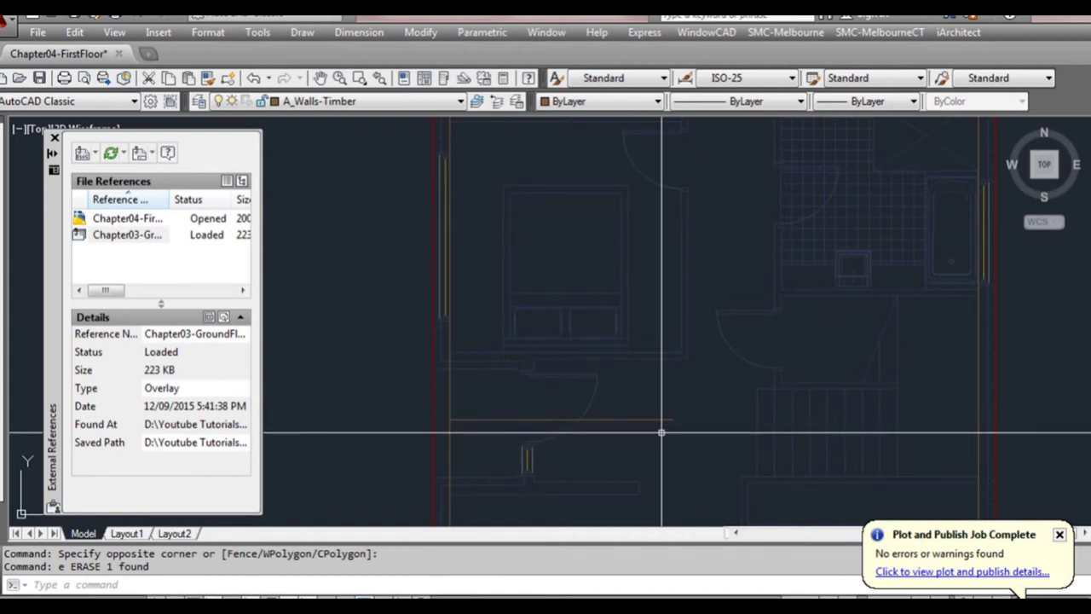
{"action": "type", "text": "o"}
{"action": "key", "text": "Return"}
{"action": "type", "text": "90"}
{"action": "key", "text": "Return"}
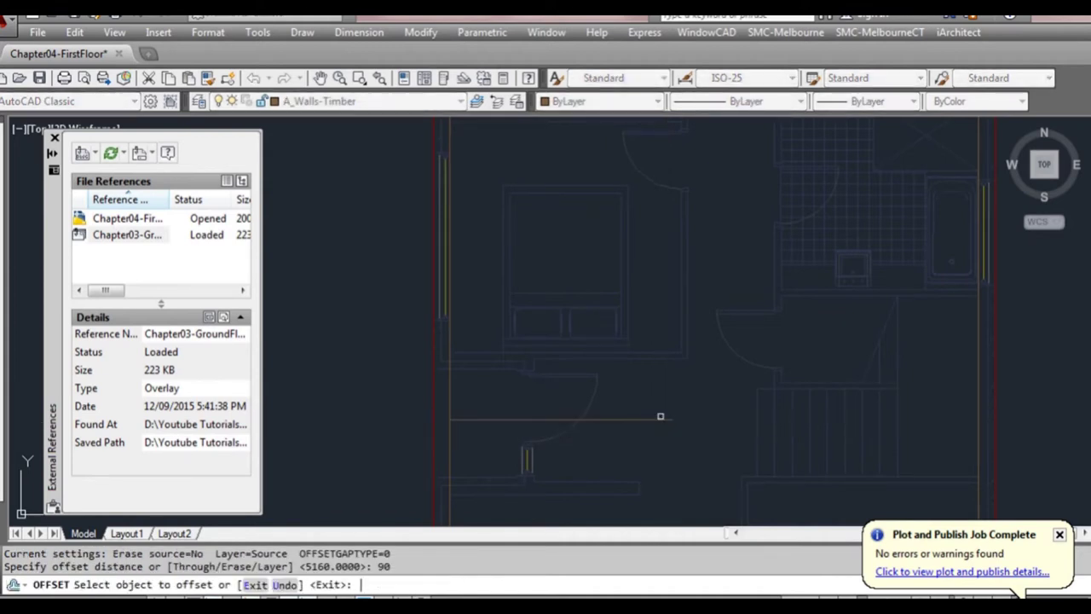
{"action": "left_click", "coordinate": [652, 419]}
{"action": "left_click", "coordinate": [642, 378]}
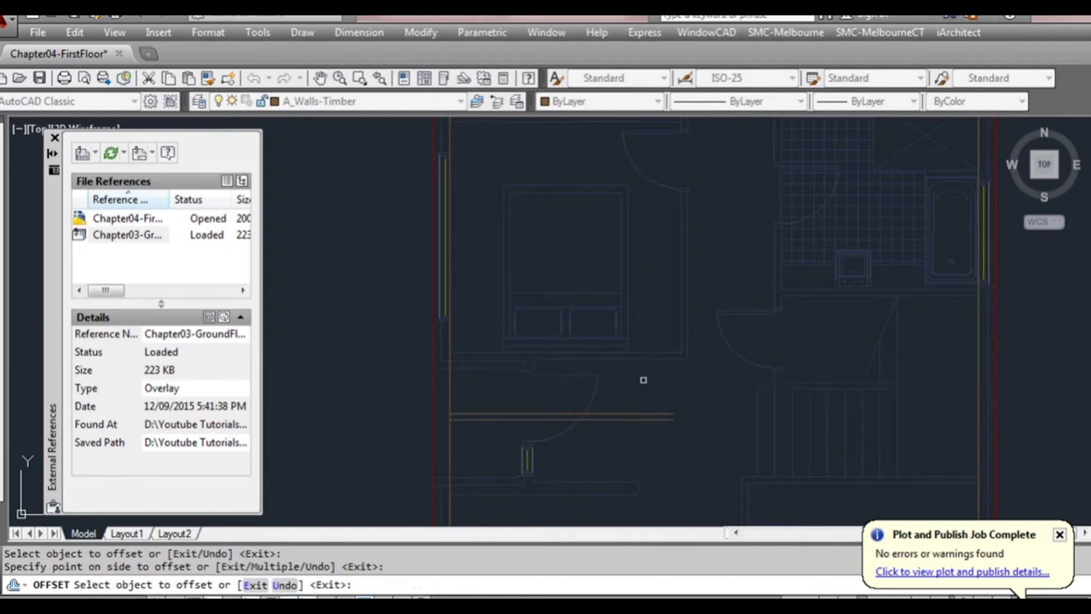
{"action": "key", "text": "Escape"}
{"action": "type", "text": "l"}
{"action": "key", "text": "Return"}
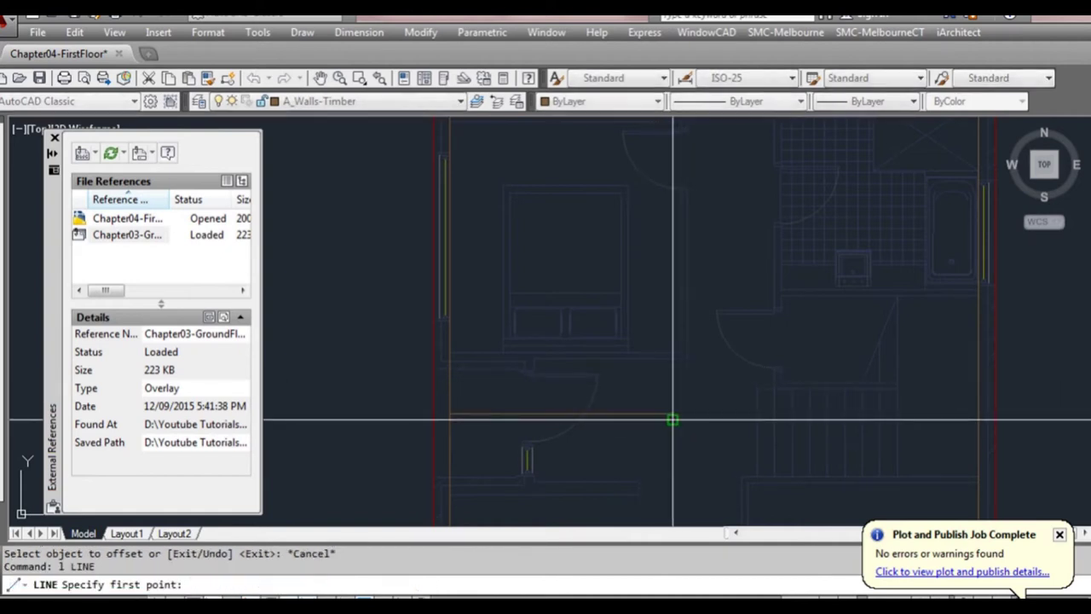
{"action": "left_click", "coordinate": [673, 420]}
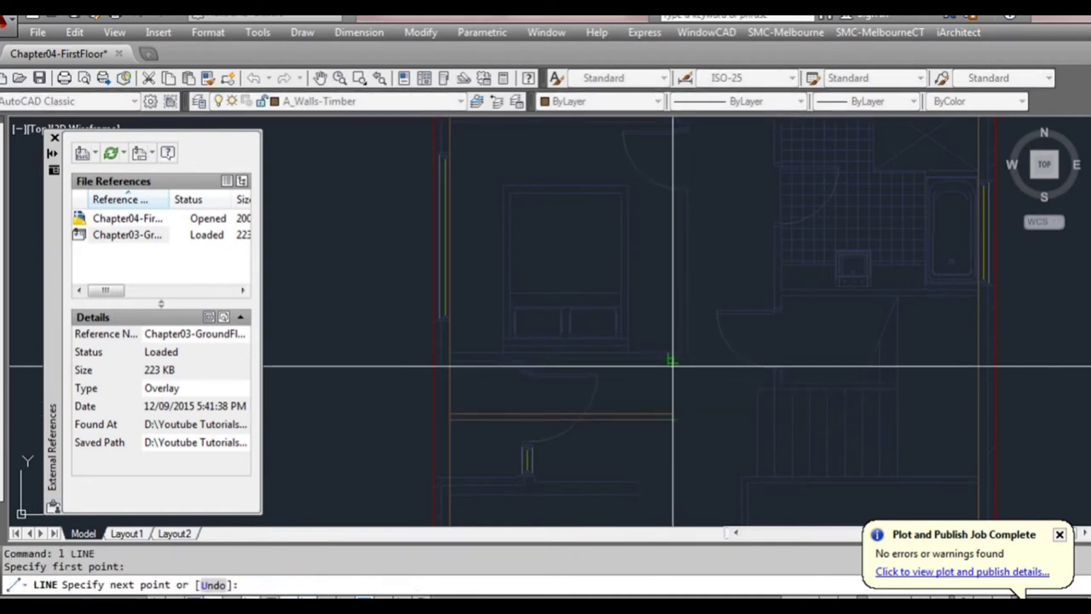
{"action": "key", "text": "Escape"}
{"action": "middle_click_drag", "start_coordinate": [637, 409], "coordinate": [660, 431]}
{"action": "key", "text": "Escape"}
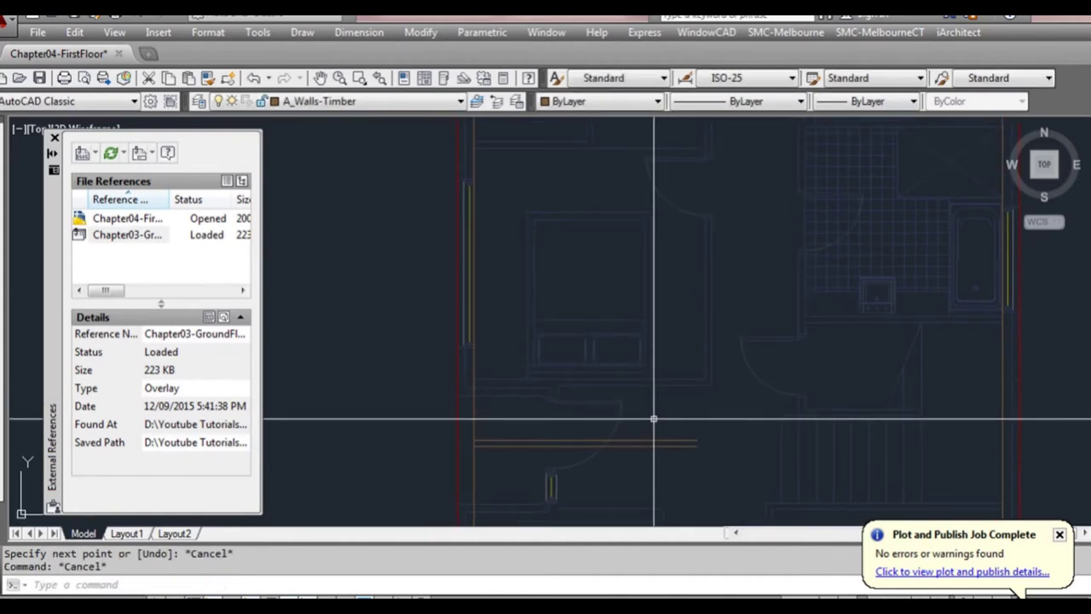
Offset the upper line of the first interior timber wall upward by 4200
{"action": "type", "text": "o"}
{"action": "key", "text": "Return"}
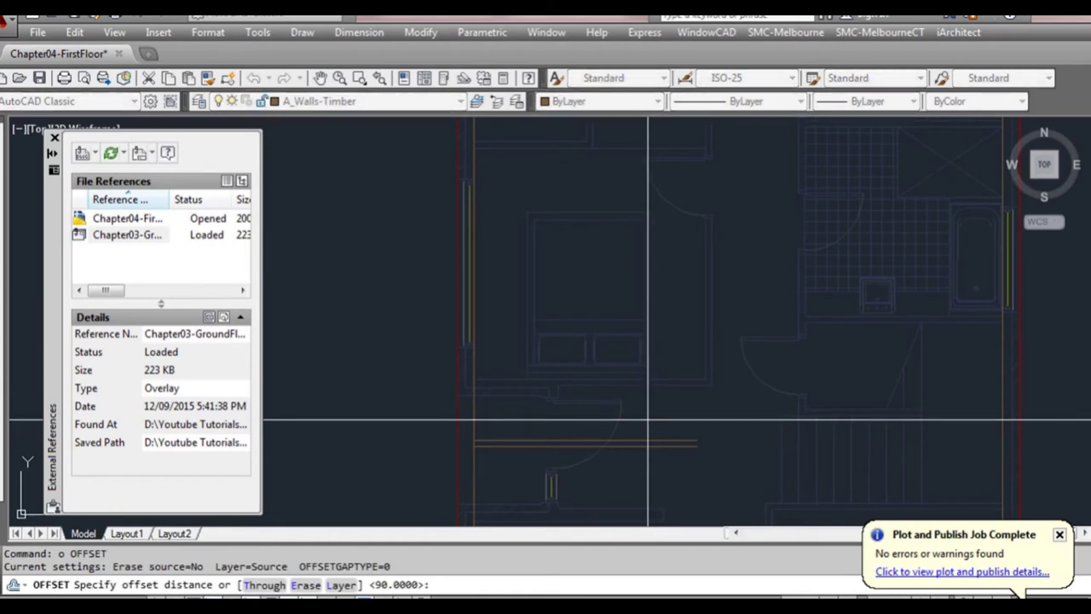
{"action": "type", "text": "4200"}
{"action": "key", "text": "Return"}
{"action": "left_click", "coordinate": [653, 441]}
{"action": "middle_click_drag", "start_coordinate": [674, 273], "coordinate": [682, 339]}
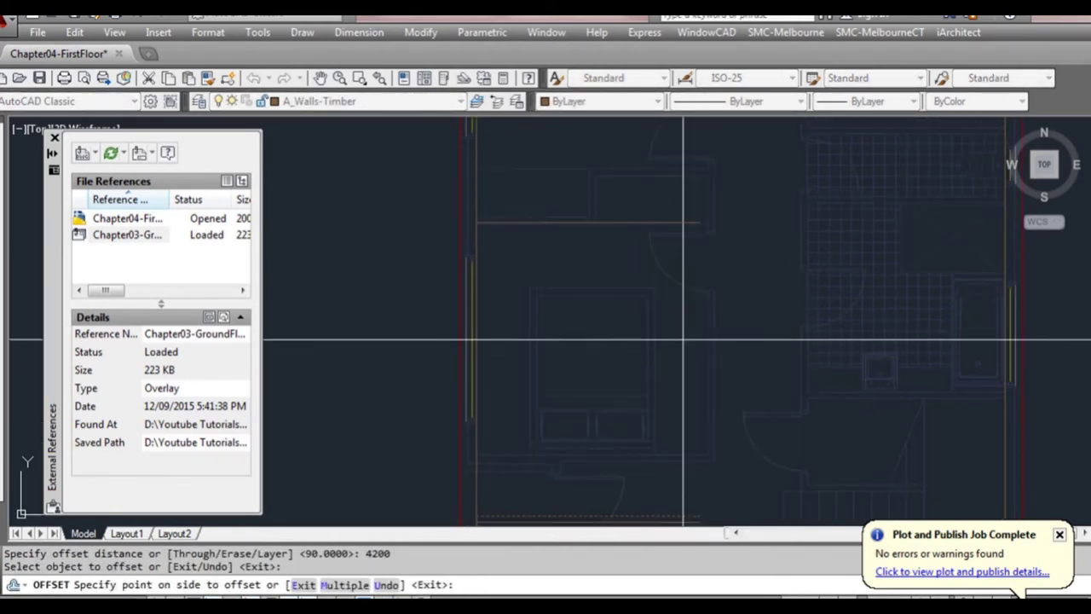
{"action": "left_click", "coordinate": [683, 339]}
{"action": "key", "text": "Escape"}
Offset the new horizontal line upward by 90 to form the second interior timber wall
{"action": "type", "text": "o"}
{"action": "key", "text": "Return"}
{"action": "type", "text": "90"}
{"action": "key", "text": "Return"}
{"action": "left_click", "coordinate": [660, 223]}
{"action": "left_click", "coordinate": [658, 197]}
{"action": "key", "text": "Escape"}
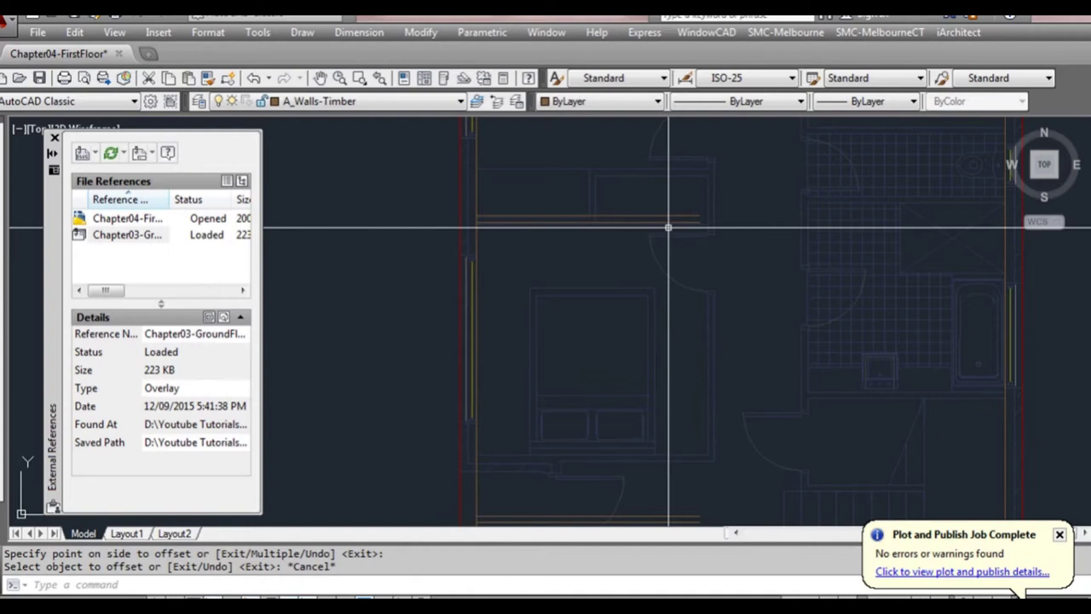
{"action": "middle_click_drag", "start_coordinate": [699, 229], "coordinate": [651, 345]}
{"action": "middle_click_drag", "start_coordinate": [548, 272], "coordinate": [551, 281]}
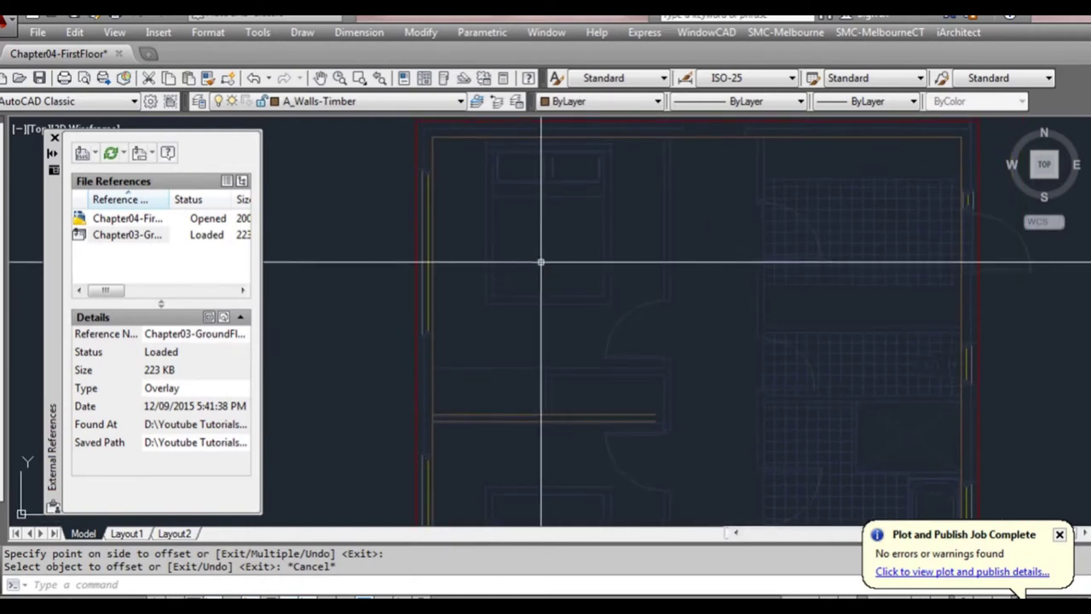
Draw a vertical line along the left wall's inner face from its upper corner to the upper horizontal timber wall
{"action": "type", "text": "l"}
{"action": "key", "text": "Return"}
{"action": "left_click", "coordinate": [434, 139]}
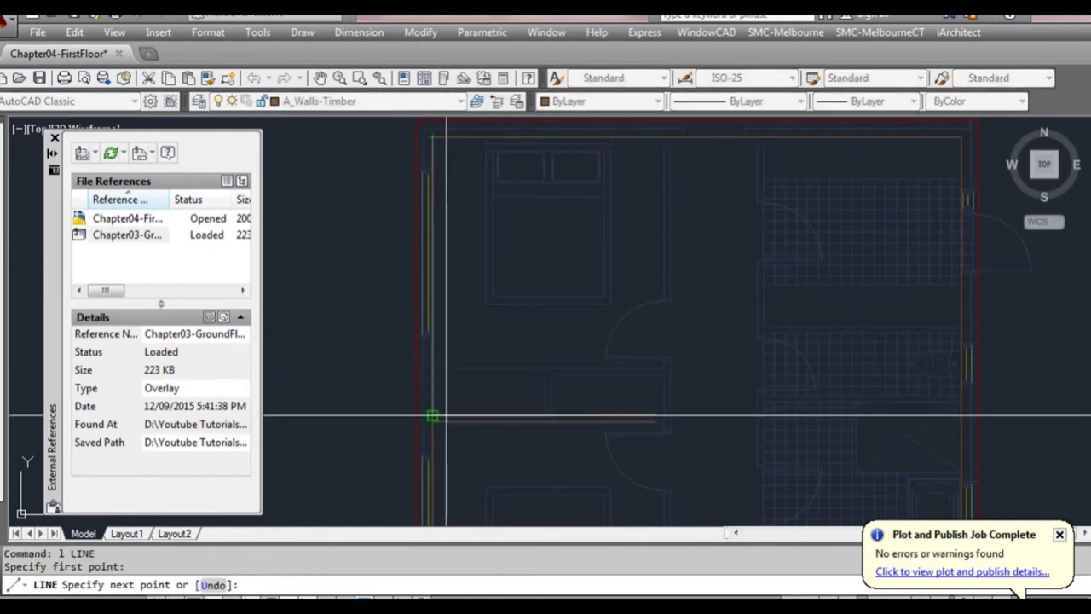
{"action": "key", "text": "Return"}
Move the new vertical line 4800 to the right
{"action": "left_click", "coordinate": [433, 406]}
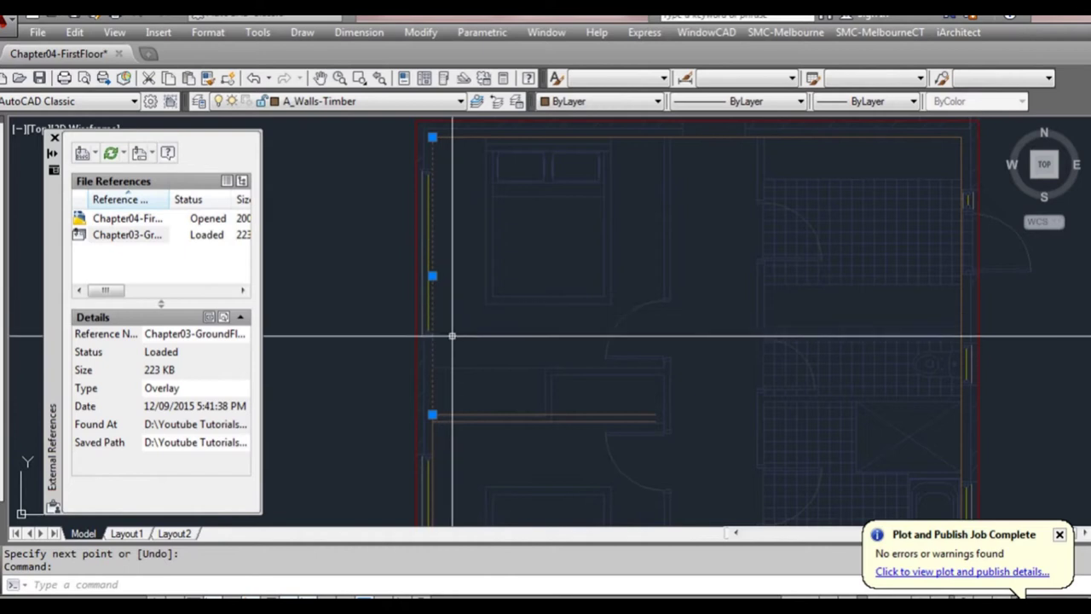
{"action": "left_click", "coordinate": [432, 414]}
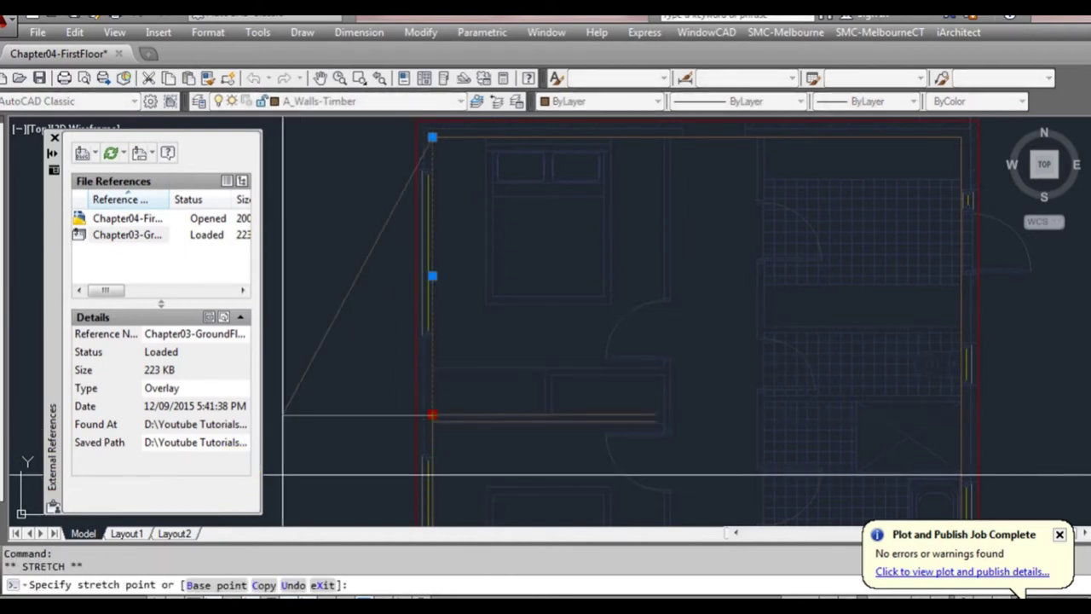
{"action": "key", "text": "space"}
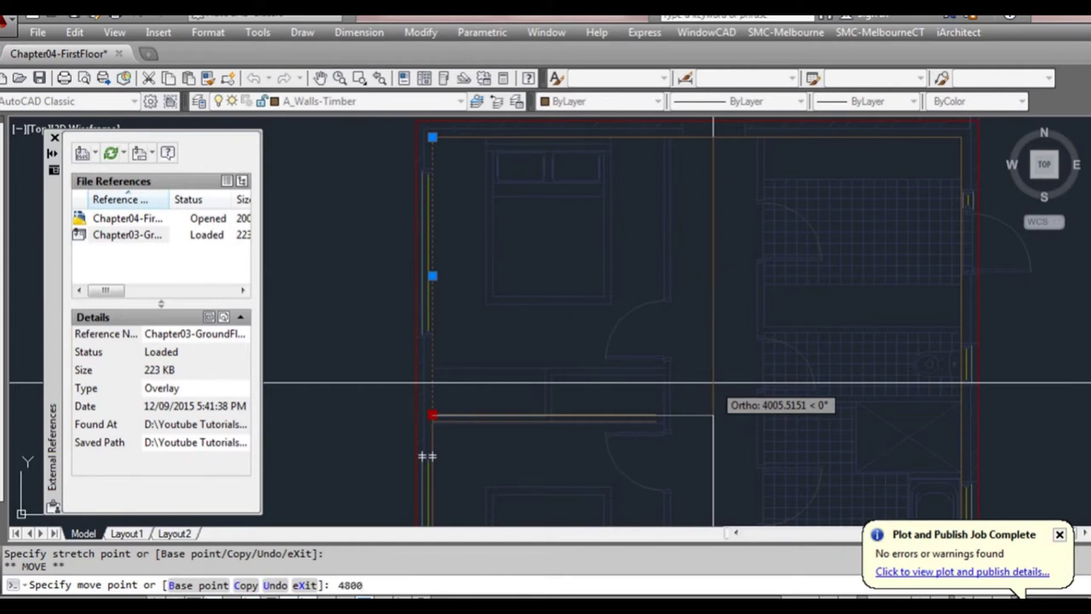
{"action": "key", "text": "Return"}
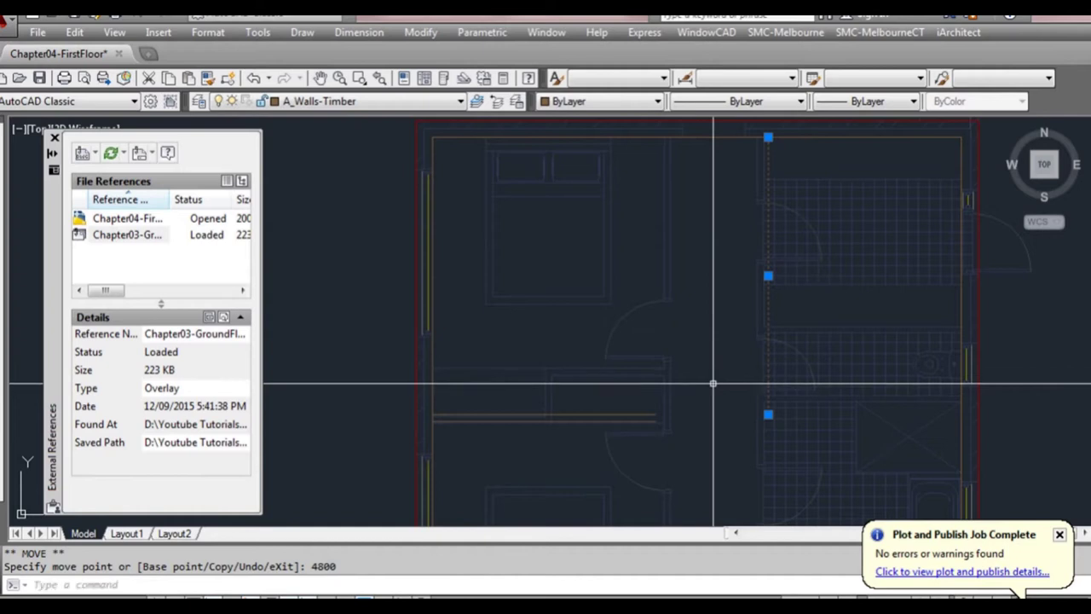
{"action": "key", "text": "Escape"}
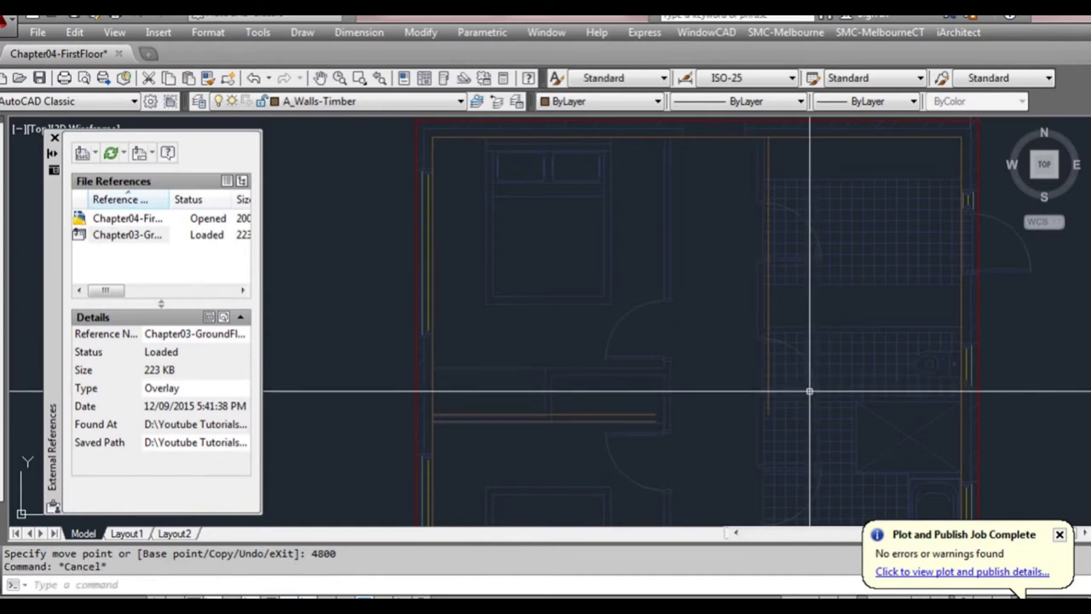
Offset the moved vertical line by 90 to the right to form the second face of the vertical timber wall
{"action": "type", "text": "o"}
{"action": "key", "text": "Return"}
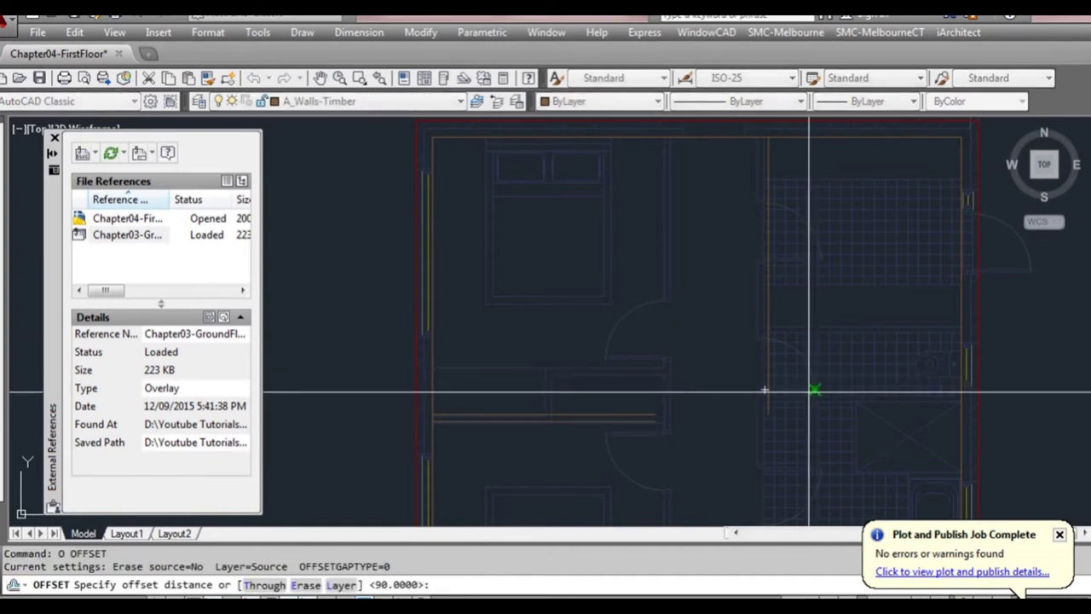
{"action": "key", "text": "Return"}
{"action": "left_click", "coordinate": [768, 306]}
{"action": "left_click", "coordinate": [812, 312]}
{"action": "key", "text": "Escape"}
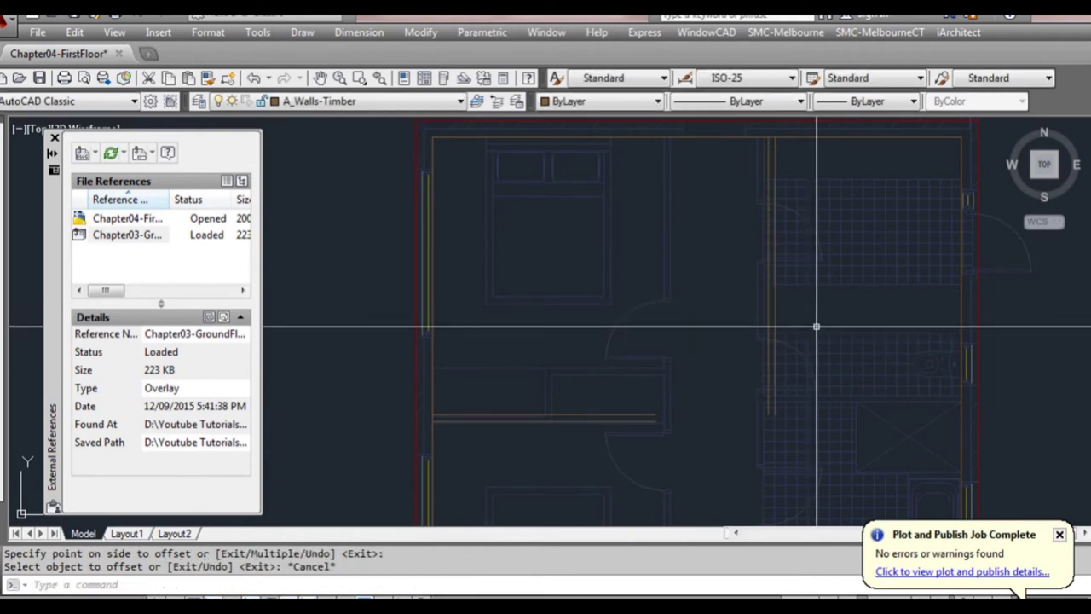
Move the right face of the vertical timber wall a further 90 to the right to thicken the wall
{"action": "scroll", "coordinate": [669, 397], "scroll_direction": "down", "scroll_amount": 3}
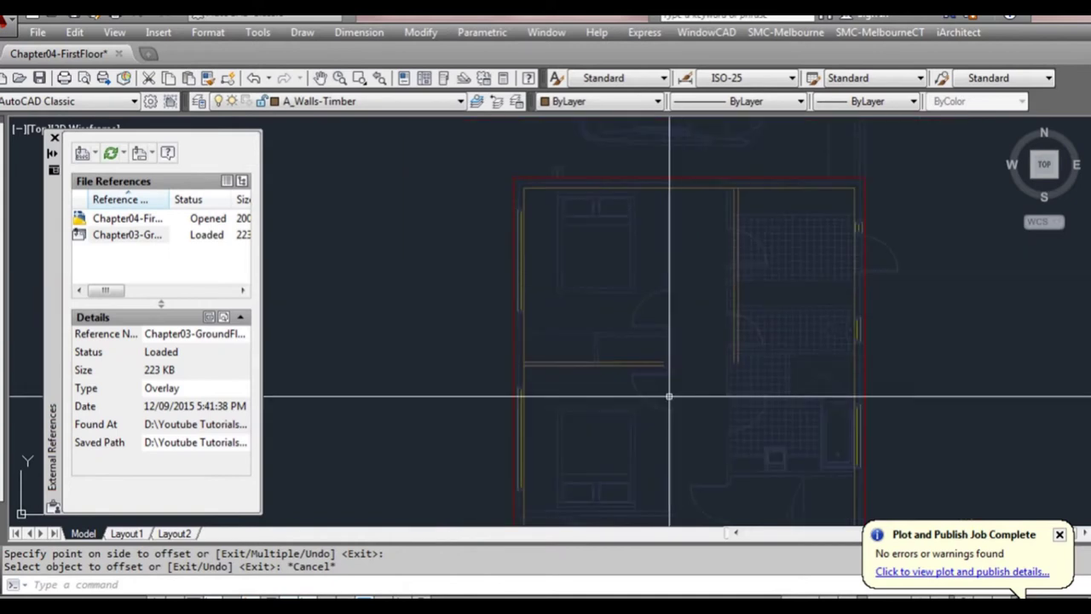
{"action": "middle_click_drag", "start_coordinate": [669, 396], "coordinate": [628, 233]}
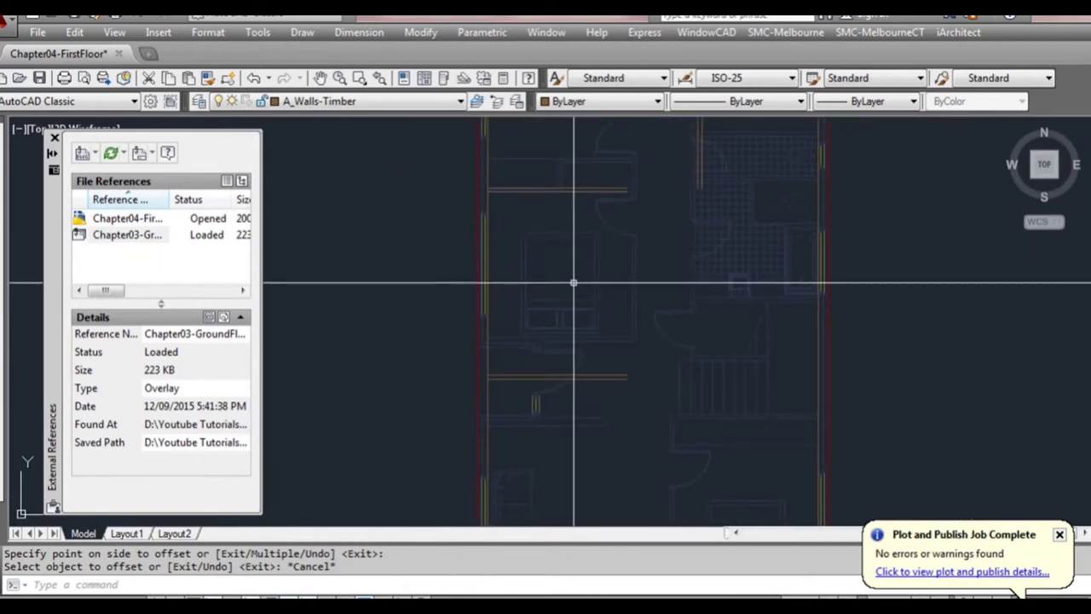
{"action": "middle_click_drag", "start_coordinate": [608, 279], "coordinate": [576, 304]}
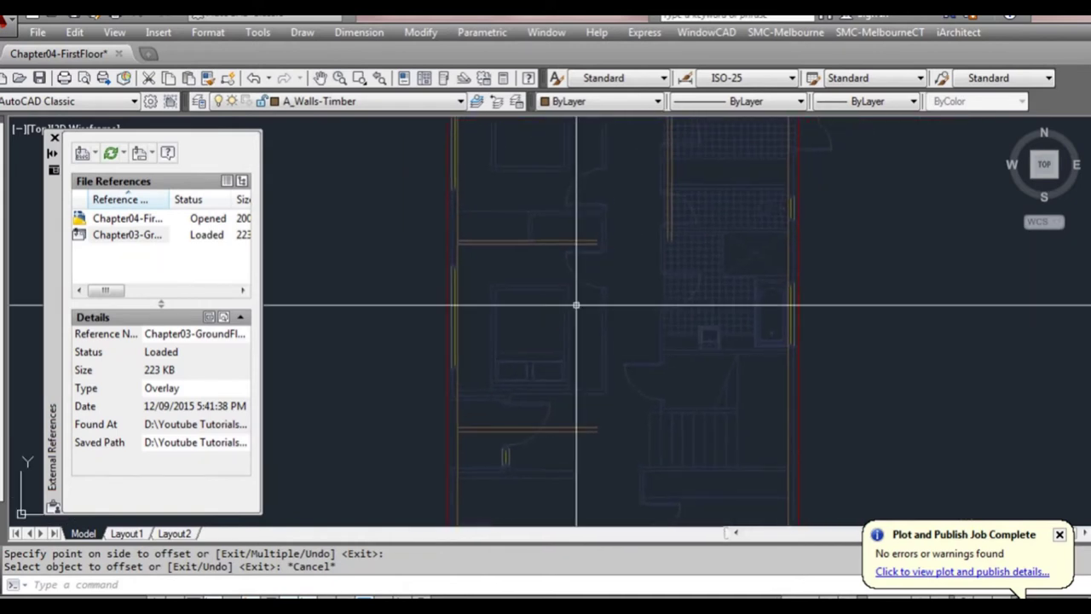
{"action": "middle_click_drag", "start_coordinate": [626, 247], "coordinate": [606, 285]}
{"action": "middle_click_drag", "start_coordinate": [645, 251], "coordinate": [617, 325]}
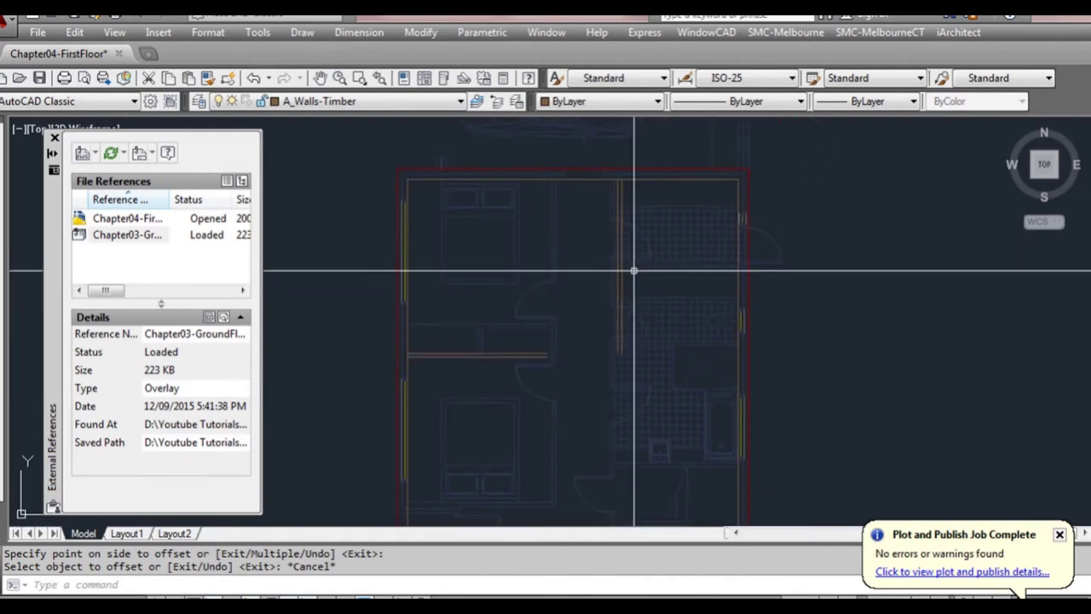
{"action": "scroll", "coordinate": [619, 183], "scroll_direction": "up", "scroll_amount": 5}
{"action": "left_click", "coordinate": [622, 190]}
{"action": "left_click", "coordinate": [617, 185]}
{"action": "left_click", "coordinate": [620, 174]}
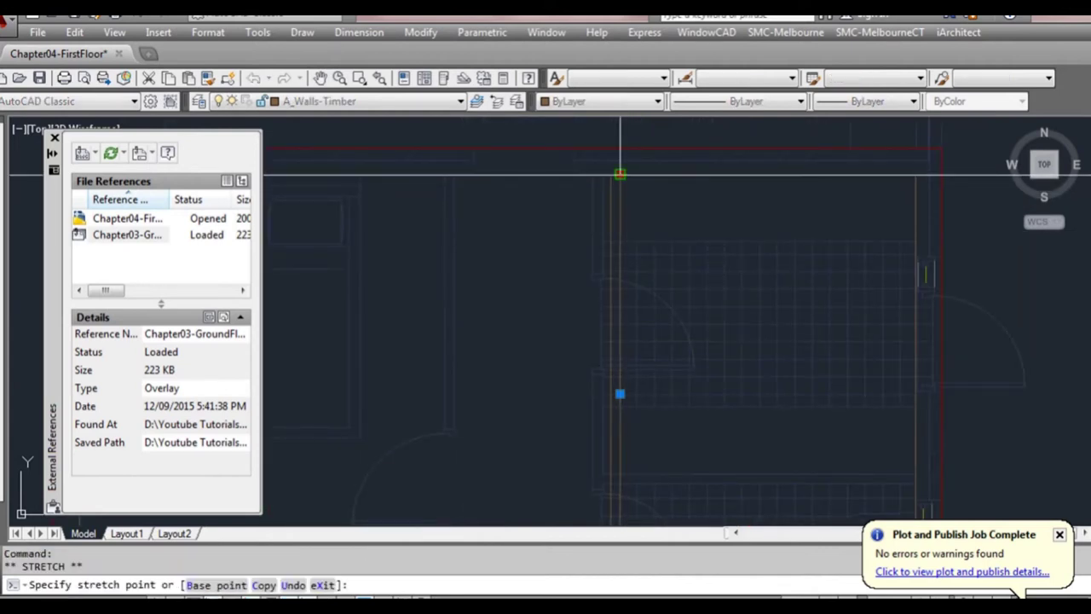
{"action": "key", "text": "space"}
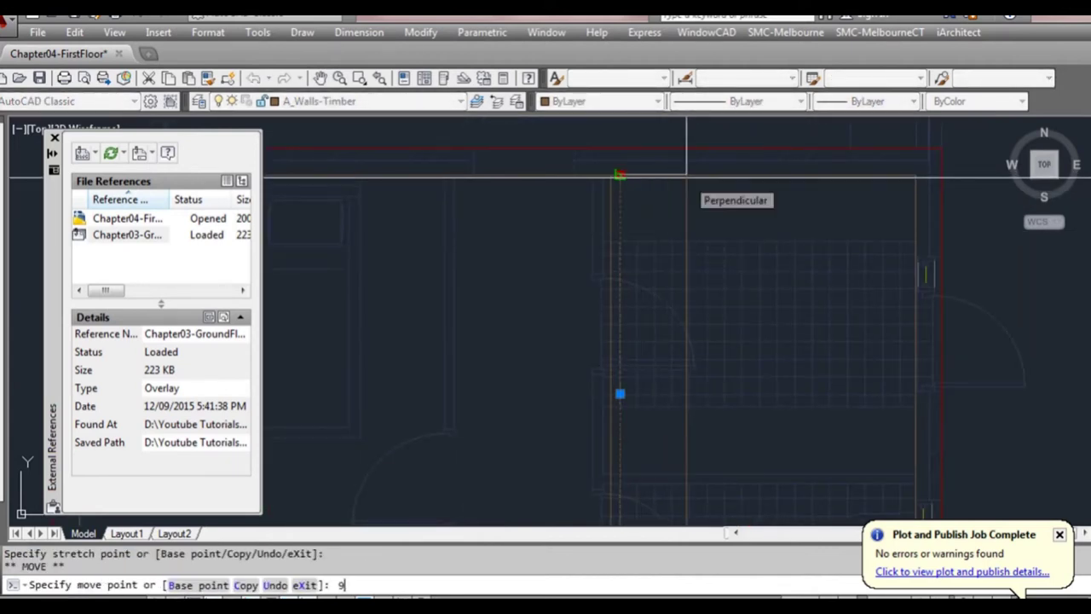
{"action": "key", "text": "Return"}
{"action": "key", "text": "Escape"}
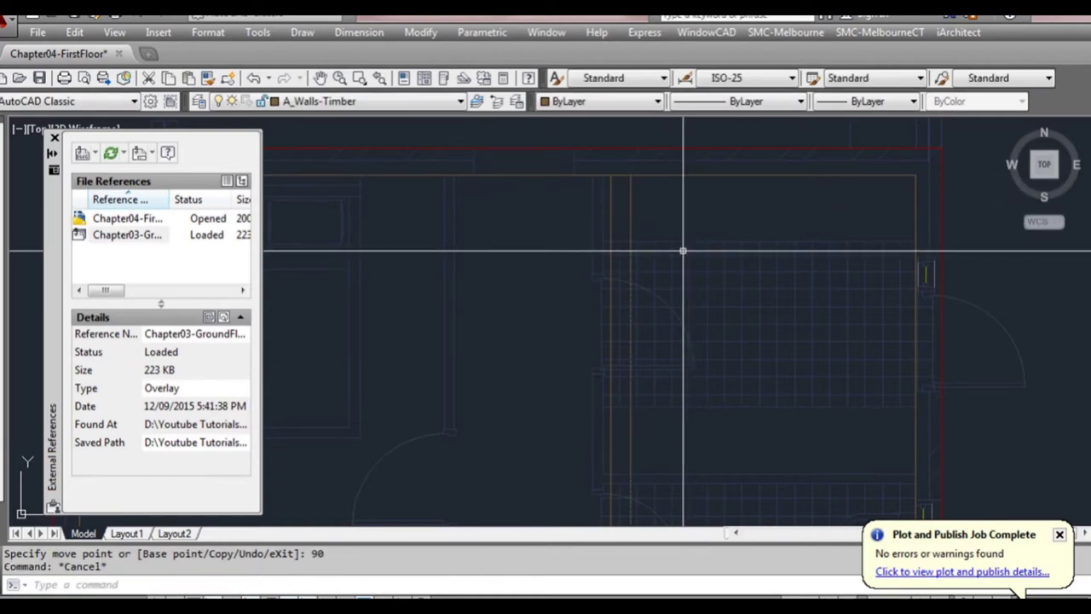
Draw a horizontal line along the upper wall's inner face from the vertical timber wall to the right outer wall
{"action": "scroll", "coordinate": [683, 251], "scroll_direction": "down", "scroll_amount": 3}
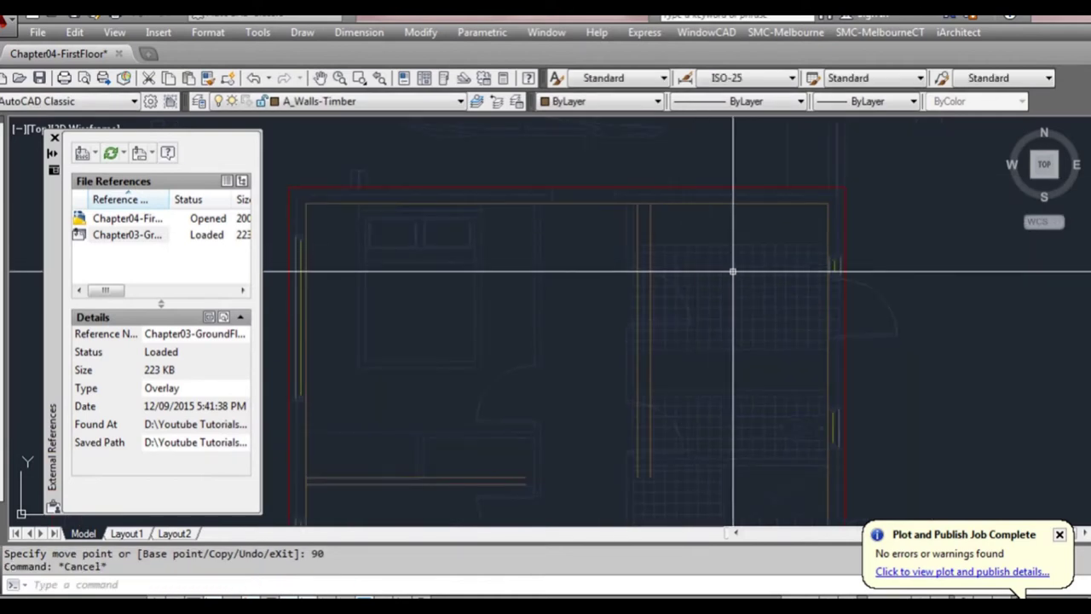
{"action": "type", "text": "l"}
{"action": "key", "text": "Return"}
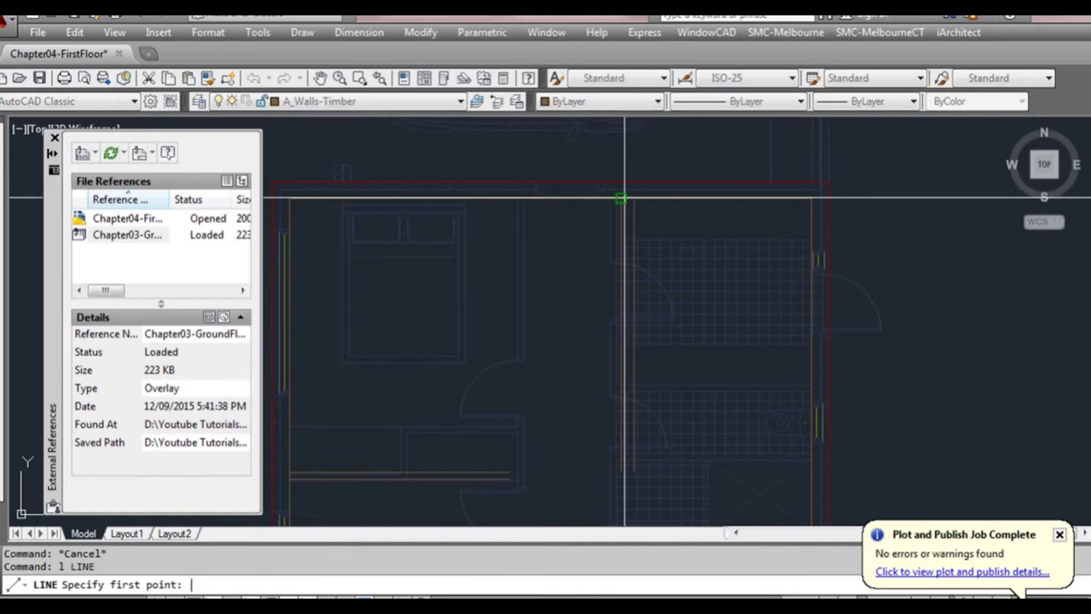
{"action": "left_click", "coordinate": [635, 198]}
{"action": "key", "text": "Return"}
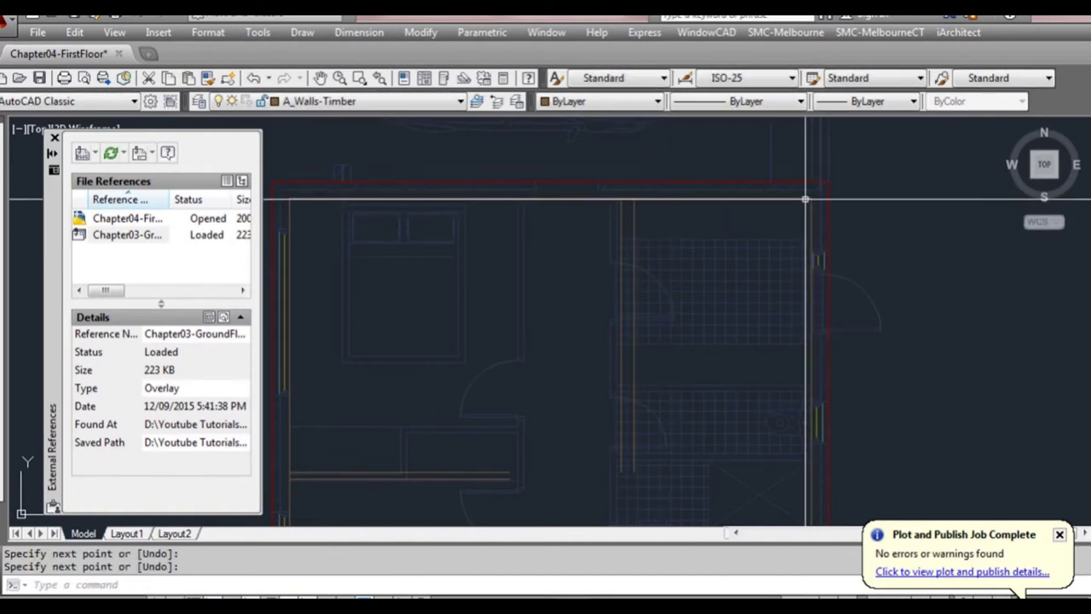
Move the new horizontal line 2100 downward
{"action": "left_click", "coordinate": [805, 198]}
{"action": "left_click", "coordinate": [812, 198]}
{"action": "key", "text": "Return"}
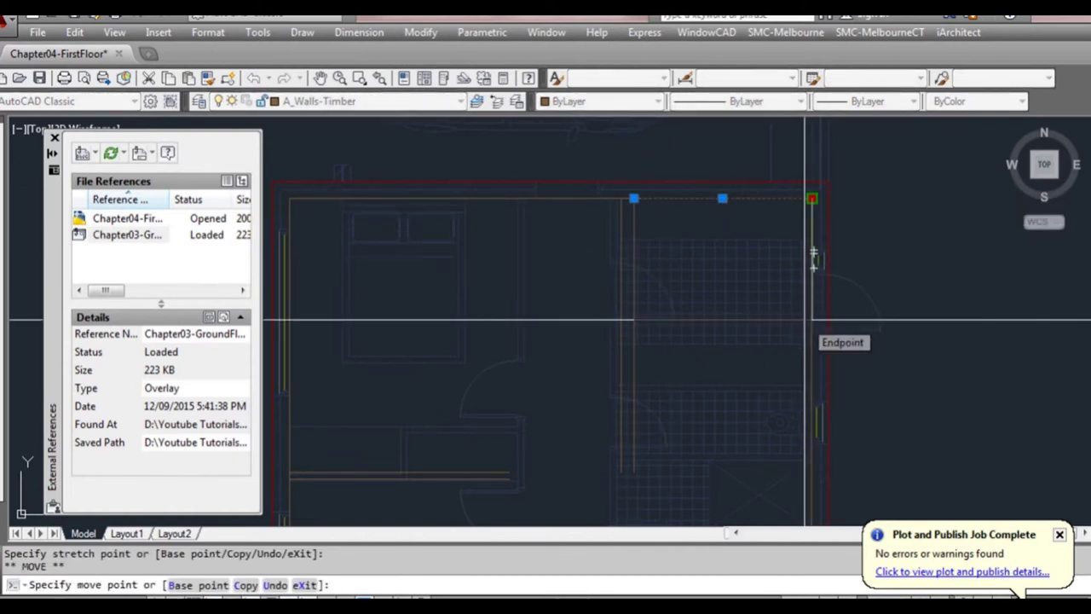
{"action": "type", "text": "2100"}
{"action": "key", "text": "Return"}
{"action": "key", "text": "Escape"}
Offset the moved horizontal line downward by 90 to form the first timber wall of the right-hand rooms
{"action": "middle_click_drag", "start_coordinate": [779, 368], "coordinate": [770, 334]}
{"action": "type", "text": "o"}
{"action": "key", "text": "Return"}
{"action": "key", "text": "Return"}
{"action": "left_click", "coordinate": [769, 313]}
{"action": "left_click", "coordinate": [770, 338]}
{"action": "key", "text": "Escape"}
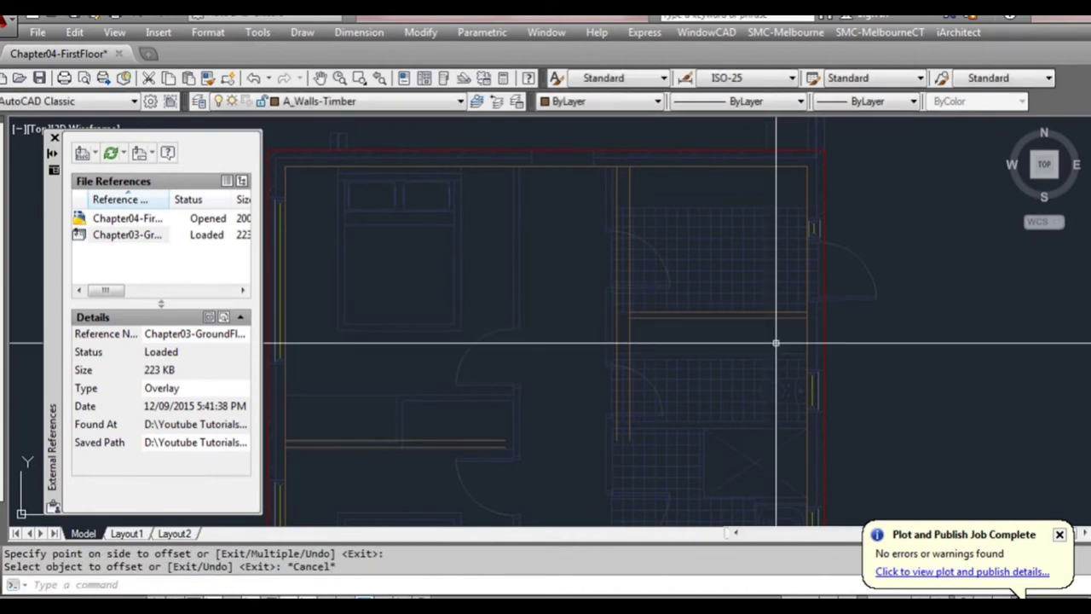
Offset the lower line of the first right-hand timber wall downward by 2310
{"action": "type", "text": "o"}
{"action": "key", "text": "Return"}
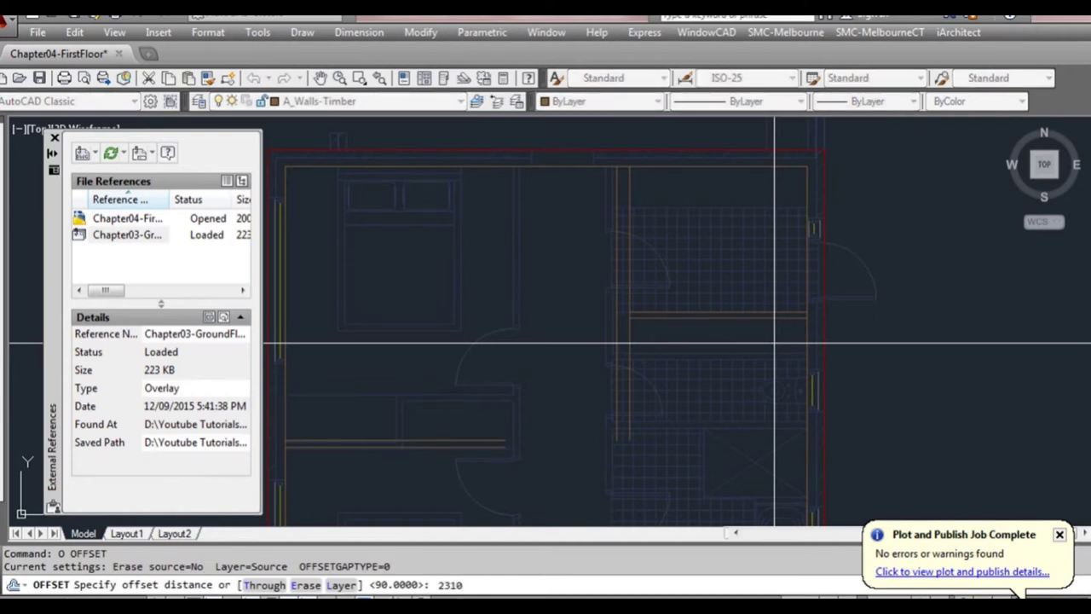
{"action": "key", "text": "Return"}
{"action": "left_click", "coordinate": [772, 318]}
{"action": "left_click", "coordinate": [774, 475]}
{"action": "middle_click_drag", "start_coordinate": [778, 482], "coordinate": [752, 361]}
{"action": "key", "text": "Escape"}
Offset the new line downward by 90 to form the second right-hand timber wall
{"action": "type", "text": "o"}
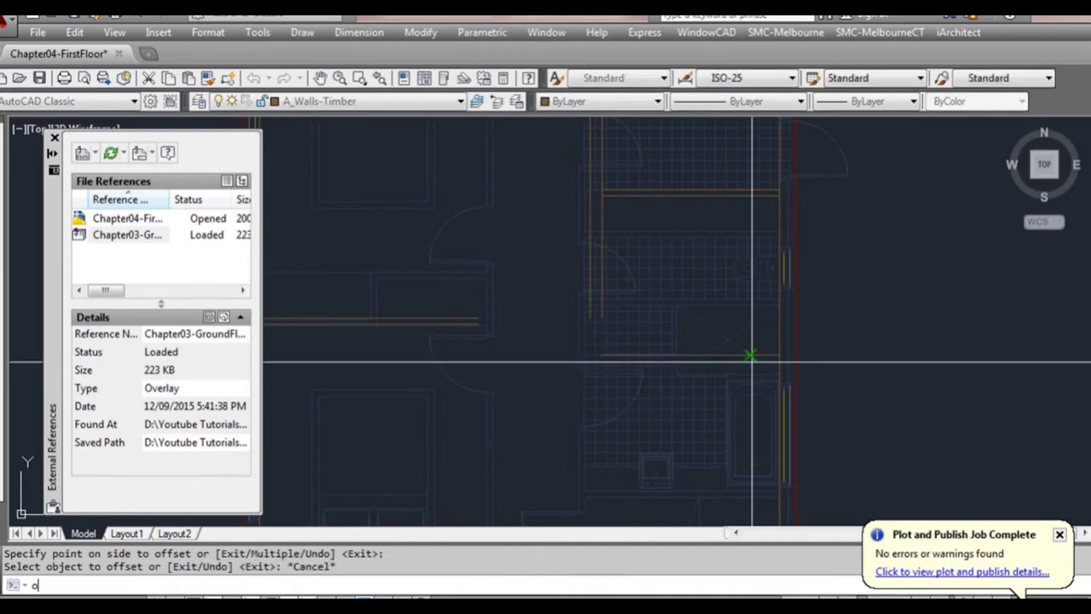
{"action": "key", "text": "Return"}
{"action": "type", "text": "90"}
{"action": "key", "text": "Return"}
{"action": "left_click", "coordinate": [750, 355]}
{"action": "left_click", "coordinate": [753, 406]}
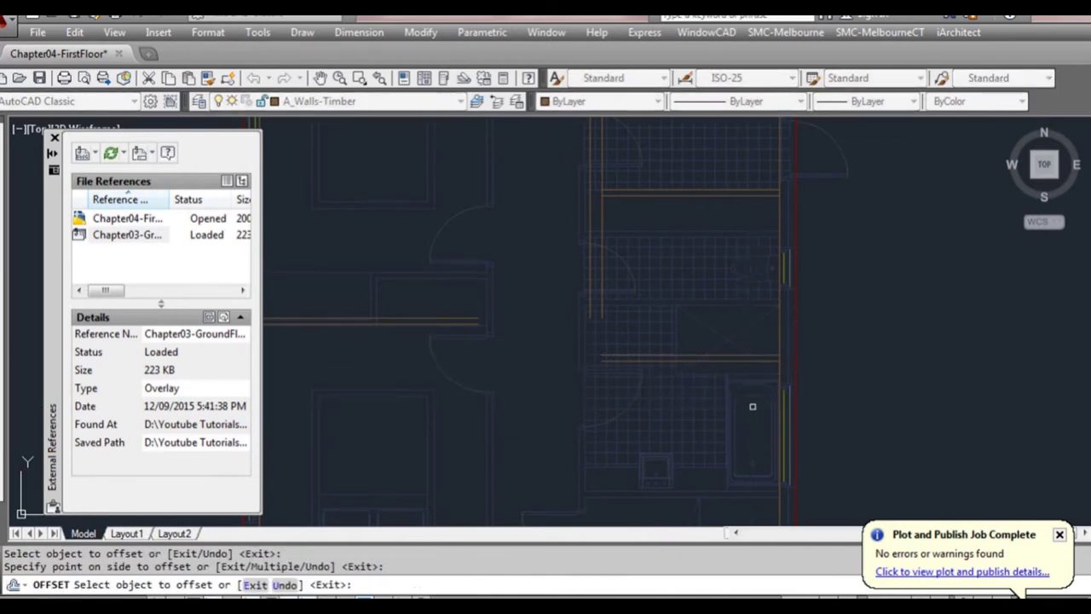
{"action": "key", "text": "Escape"}
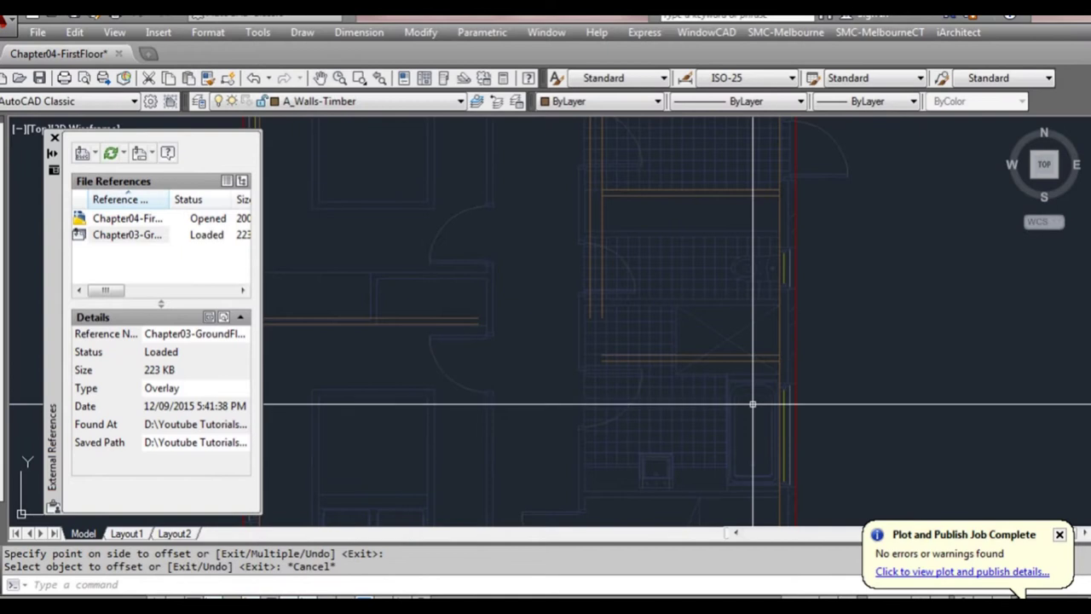
Offset the lower line of the second right-hand timber wall downward by 900
{"action": "type", "text": "o"}
{"action": "key", "text": "Return"}
{"action": "type", "text": "900"}
{"action": "key", "text": "Return"}
{"action": "left_click", "coordinate": [758, 423]}
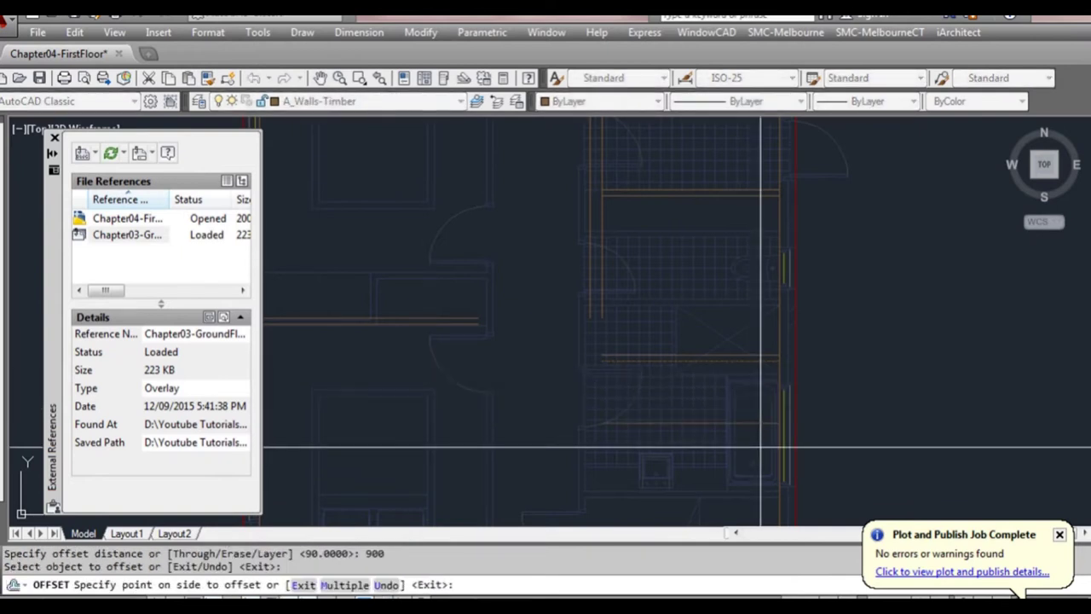
{"action": "key", "text": "Escape"}
Offset the new line downward by 90 to form the third right-hand timber wall
{"action": "type", "text": "o"}
{"action": "key", "text": "Return"}
{"action": "key", "text": "Return"}
{"action": "left_click", "coordinate": [755, 423]}
{"action": "left_click", "coordinate": [755, 454]}
{"action": "key", "text": "Escape"}
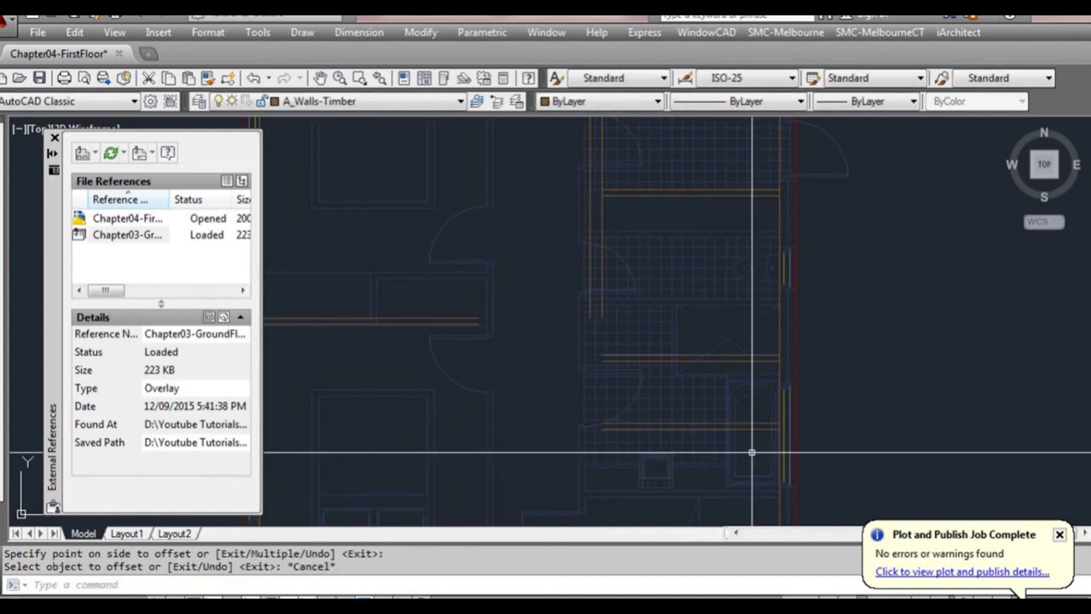
Offset the lower line of the third right-hand timber wall downward by 900
{"action": "middle_click_drag", "start_coordinate": [750, 453], "coordinate": [744, 365]}
{"action": "type", "text": "o"}
{"action": "key", "text": "Return"}
{"action": "type", "text": "900"}
{"action": "key", "text": "Return"}
{"action": "left_click", "coordinate": [747, 381]}
{"action": "left_click", "coordinate": [747, 440]}
{"action": "key", "text": "Escape"}
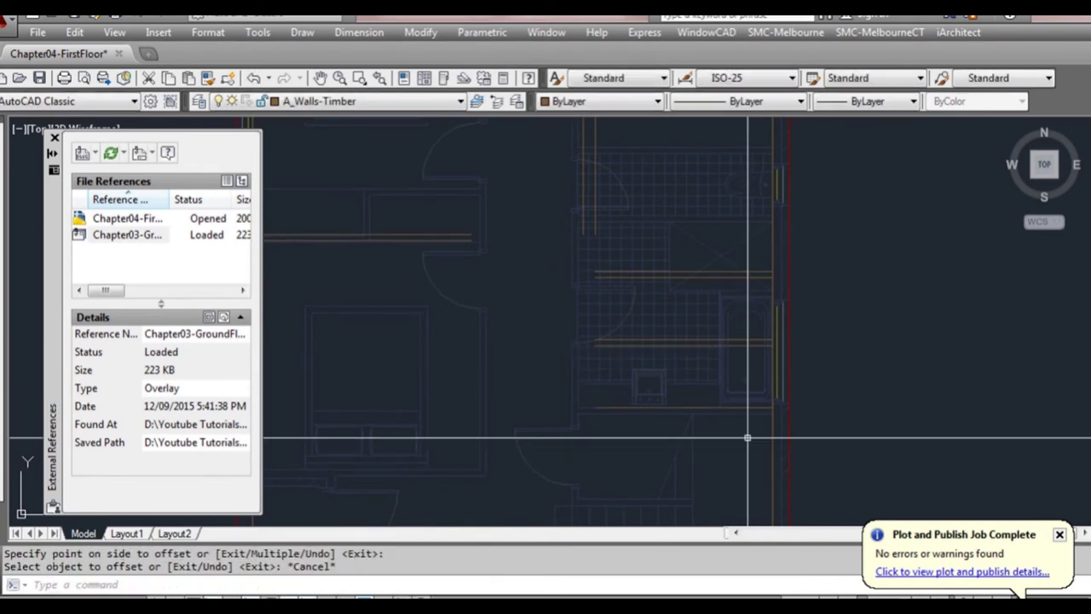
Offset the new line downward by 90 to form the fourth right-hand timber wall
{"action": "type", "text": "o"}
{"action": "key", "text": "Return"}
{"action": "type", "text": "90"}
{"action": "key", "text": "Return"}
{"action": "left_click", "coordinate": [745, 407]}
{"action": "left_click", "coordinate": [742, 438]}
{"action": "key", "text": "Escape"}
Trace the outer face of the L-shaped wall below the stairs, from the right outer wall leftward and down to the door opening
{"action": "scroll", "coordinate": [736, 425], "scroll_direction": "up", "scroll_amount": 2}
{"action": "middle_click_drag", "start_coordinate": [689, 446], "coordinate": [746, 354]}
{"action": "scroll", "coordinate": [699, 354], "scroll_direction": "down", "scroll_amount": 3}
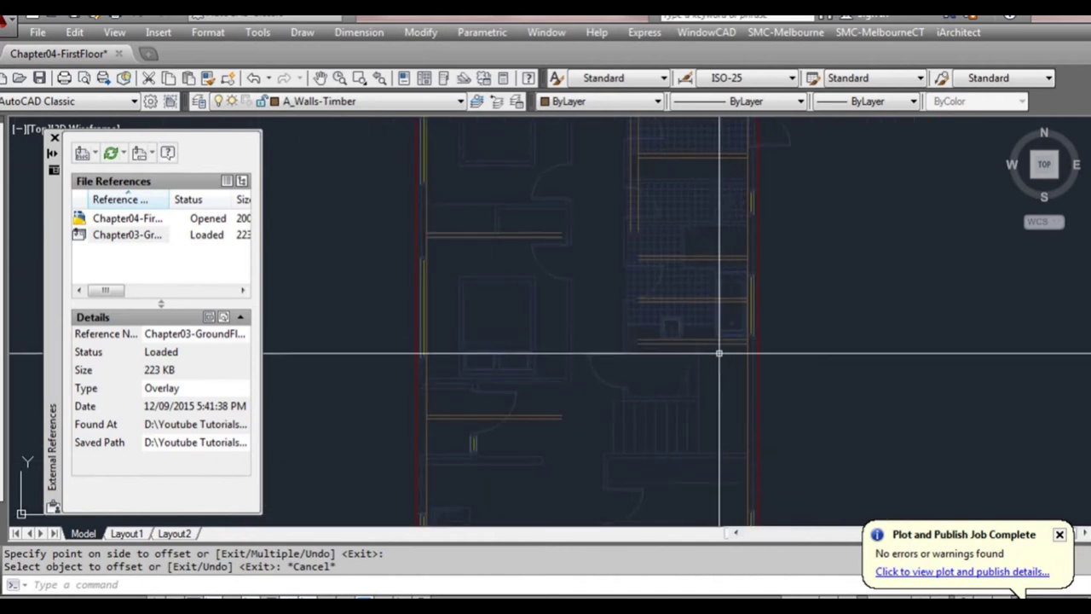
{"action": "middle_click_drag", "start_coordinate": [717, 445], "coordinate": [706, 395]}
{"action": "scroll", "coordinate": [712, 445], "scroll_direction": "up", "scroll_amount": 2}
{"action": "type", "text": "l"}
{"action": "key", "text": "Return"}
{"action": "left_click", "coordinate": [520, 376]}
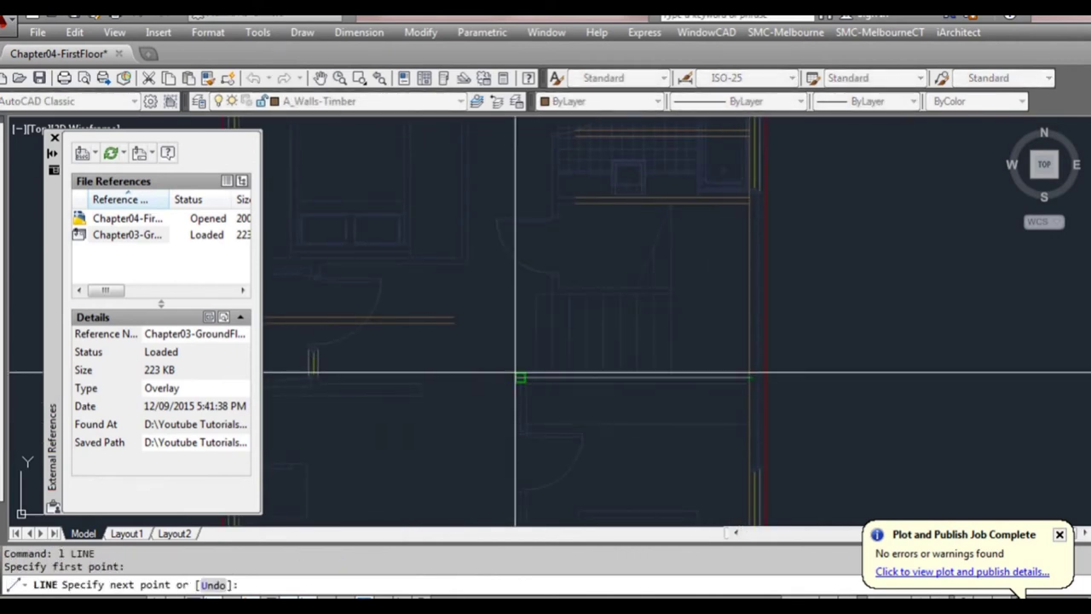
{"action": "left_click", "coordinate": [519, 431]}
Trace the end and inner face of the L-shaped wall back to the right outer wall, finishing its outline
{"action": "scroll", "coordinate": [519, 433], "scroll_direction": "up", "scroll_amount": 2}
{"action": "left_click", "coordinate": [533, 433]}
{"action": "left_click", "coordinate": [545, 424]}
{"action": "left_click", "coordinate": [541, 260]}
{"action": "scroll", "coordinate": [542, 271], "scroll_direction": "down", "scroll_amount": 2}
{"action": "left_click", "coordinate": [895, 260]}
{"action": "key", "text": "Return"}
{"action": "scroll", "coordinate": [801, 353], "scroll_direction": "down", "scroll_amount": 2}
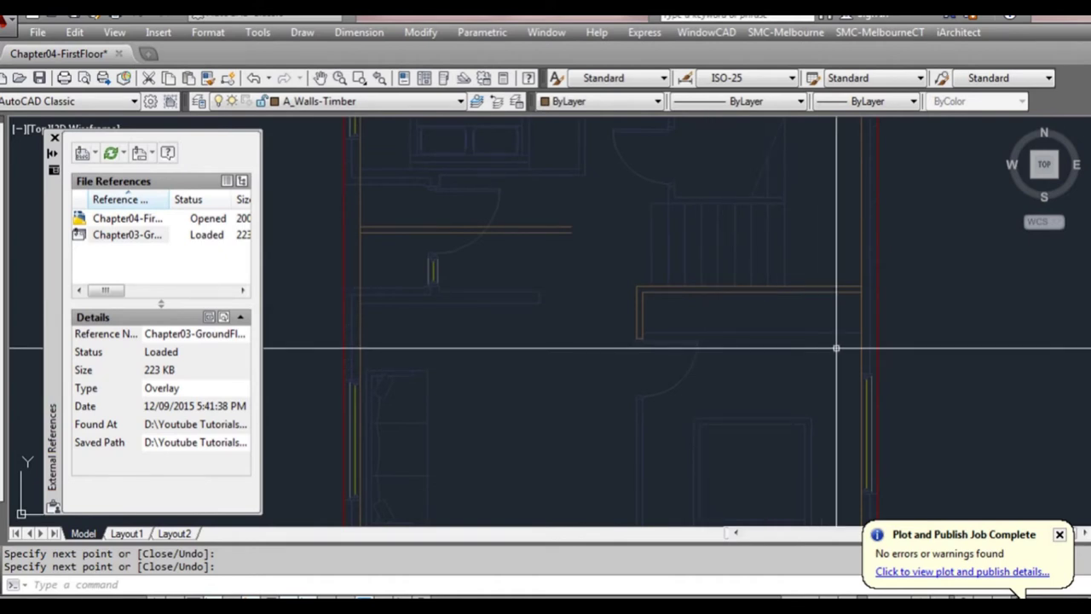
Draw a vertical line joining the right ends of the two horizontal timber walls in the left-hand rooms
{"action": "middle_click_drag", "start_coordinate": [613, 272], "coordinate": [677, 409]}
{"action": "scroll", "coordinate": [639, 367], "scroll_direction": "up", "scroll_amount": 2}
{"action": "middle_click_drag", "start_coordinate": [631, 364], "coordinate": [648, 390]}
{"action": "type", "text": "l"}
{"action": "key", "text": "space"}
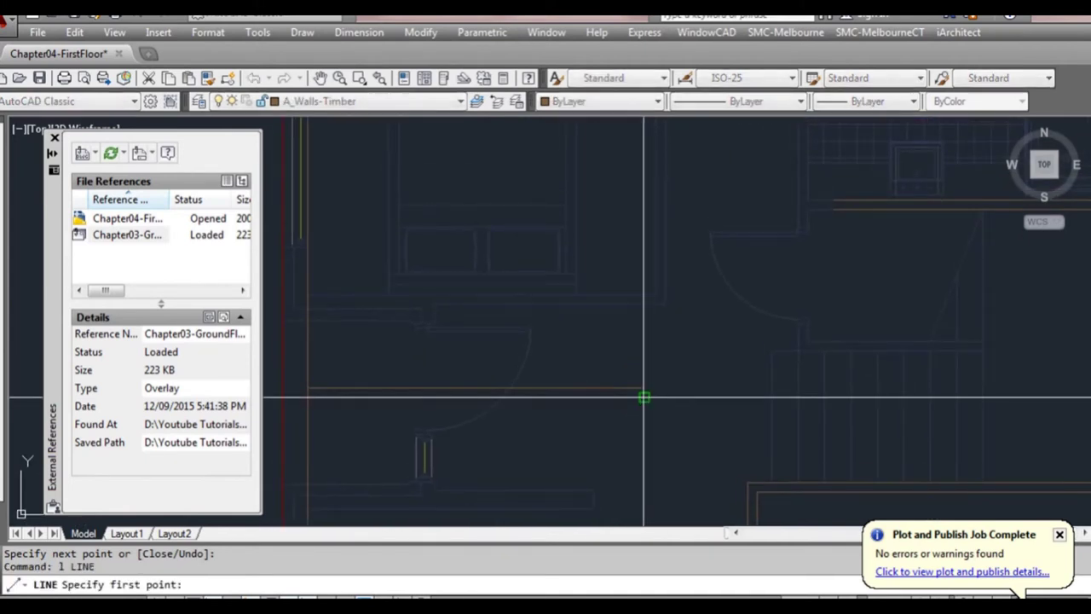
{"action": "left_click", "coordinate": [643, 397]}
{"action": "scroll", "coordinate": [644, 394], "scroll_direction": "down", "scroll_amount": 1}
{"action": "middle_click_drag", "start_coordinate": [665, 220], "coordinate": [681, 374]}
{"action": "scroll", "coordinate": [653, 250], "scroll_direction": "up", "scroll_amount": 3}
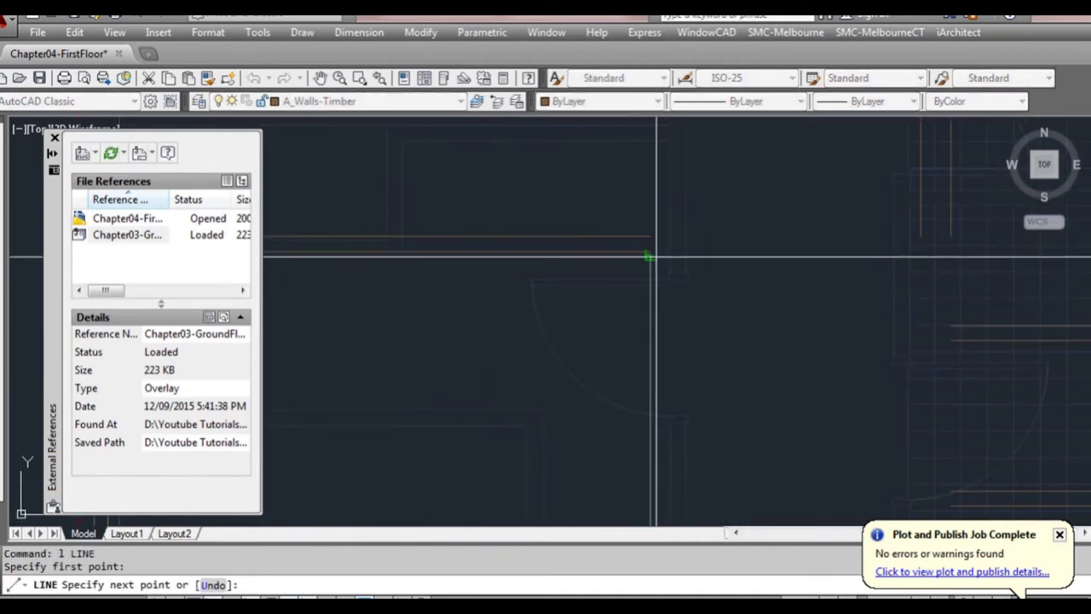
{"action": "key", "text": "Escape"}
Offset the joining vertical line to the left to form the other face of the left-hand rooms' corridor wall
{"action": "scroll", "coordinate": [679, 295], "scroll_direction": "down", "scroll_amount": 4}
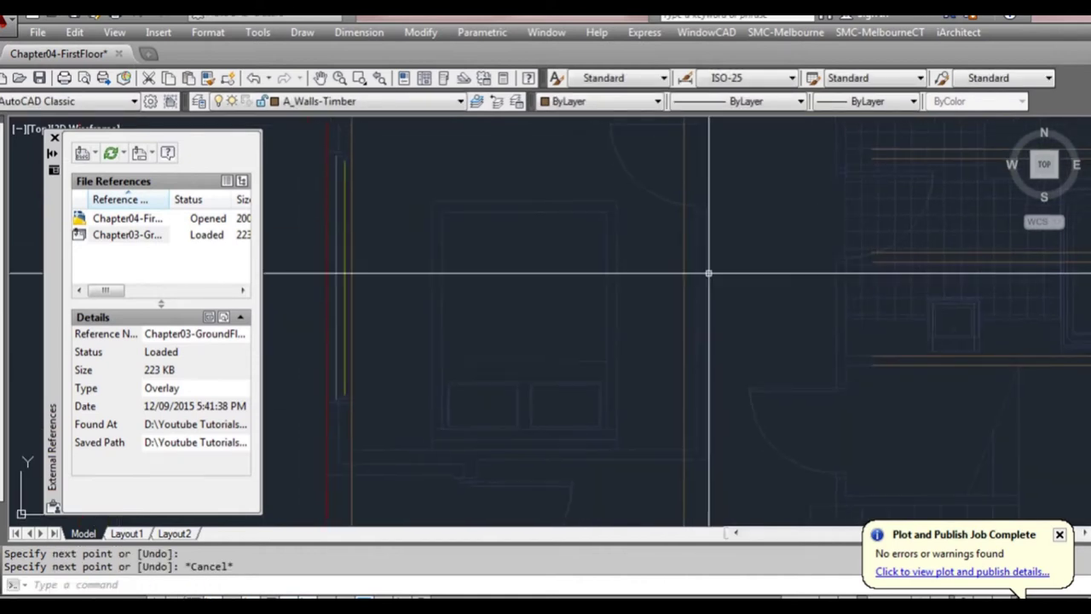
{"action": "type", "text": "O"}
{"action": "key", "text": "Return"}
{"action": "type", "text": "9"}
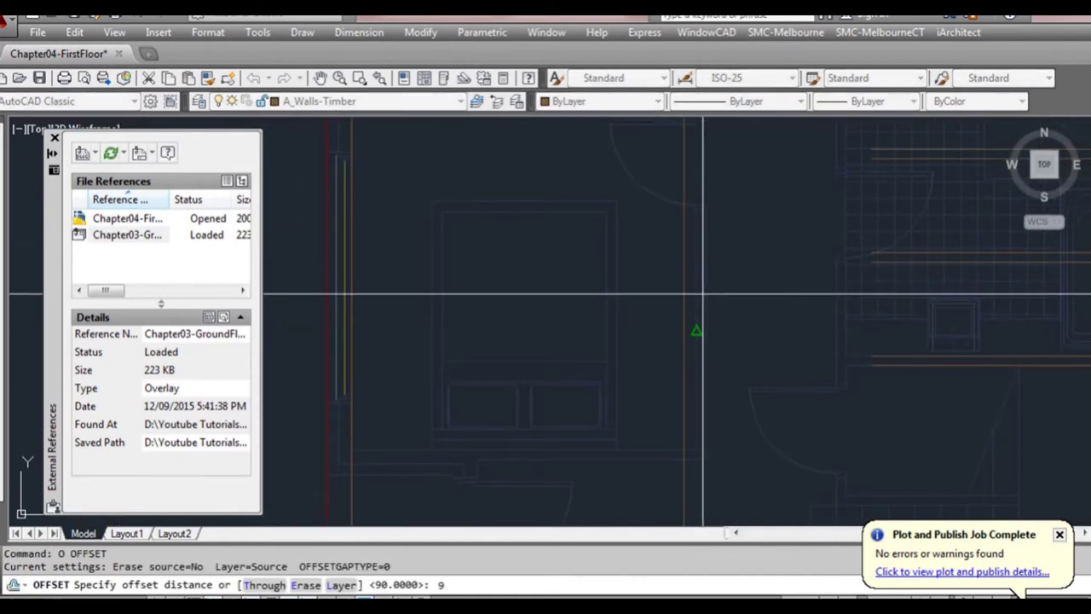
{"action": "type", "text": "00"}
{"action": "key", "text": "Return"}
{"action": "left_click", "coordinate": [685, 286]}
{"action": "left_click", "coordinate": [648, 286]}
{"action": "key", "text": "Escape"}
{"action": "scroll", "coordinate": [669, 307], "scroll_direction": "down", "scroll_amount": 2}
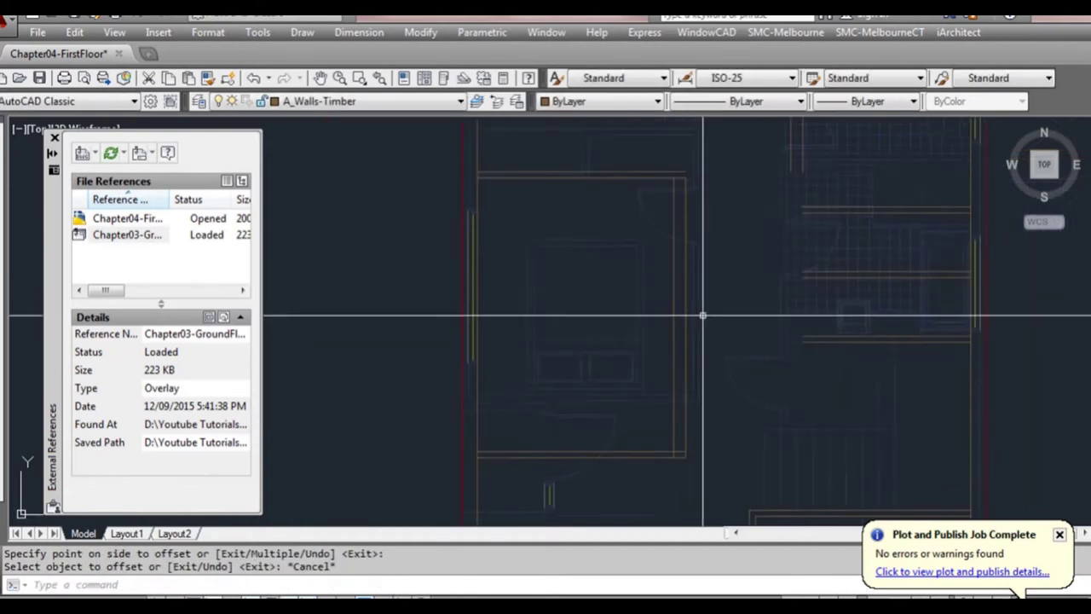
Draw a short horizontal line across the corridor wall of the left-hand bedroom, at the middle of its length
{"action": "type", "text": "1"}
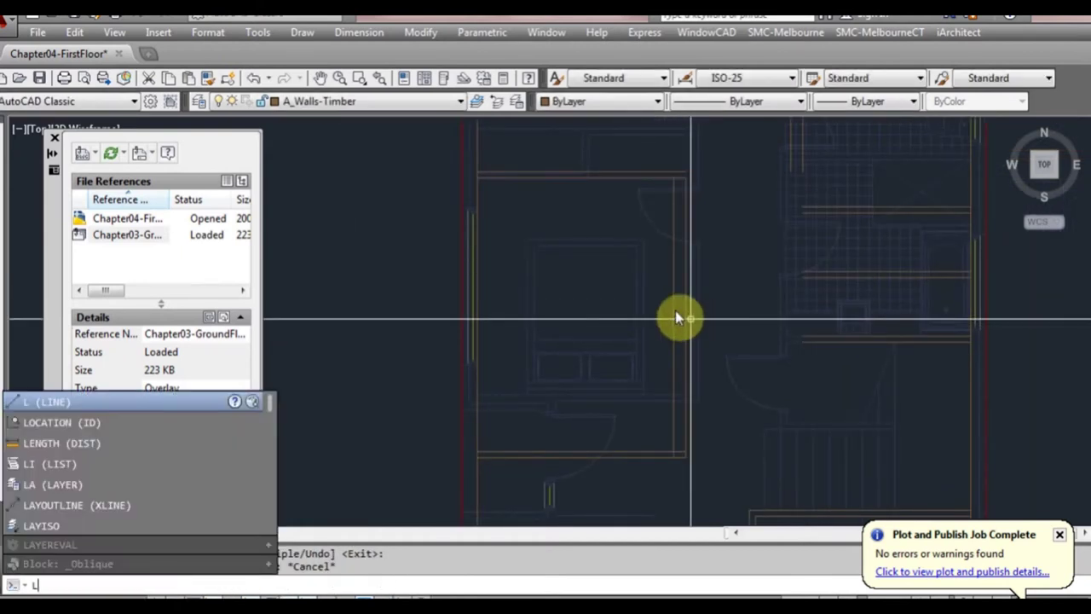
{"action": "key", "text": "Return"}
{"action": "left_click", "coordinate": [673, 318]}
{"action": "key", "text": "Escape"}
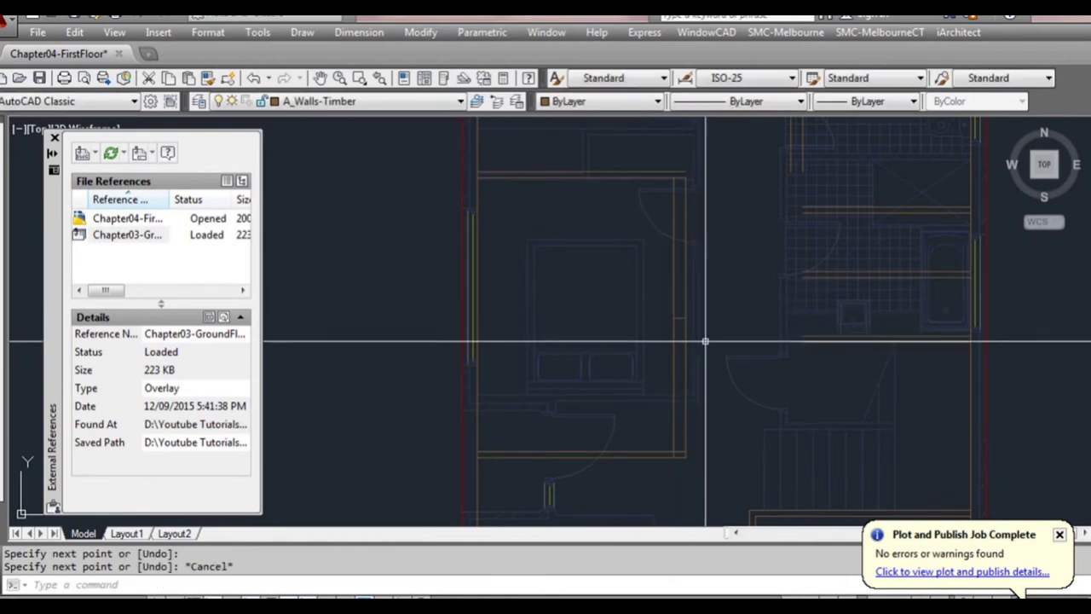
Offset the short crossing line both upward and downward to mark the door opening in the corridor wall
{"action": "type", "text": "o"}
{"action": "key", "text": "Return"}
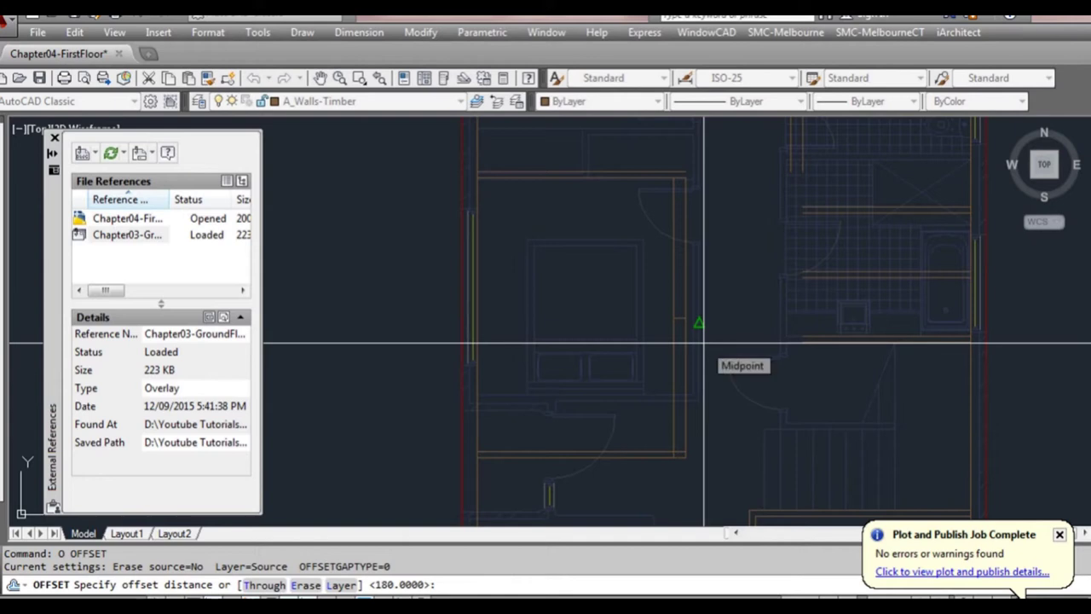
{"action": "key", "text": "Return"}
{"action": "left_click", "coordinate": [680, 317]}
{"action": "left_click", "coordinate": [676, 303]}
{"action": "left_click", "coordinate": [673, 318]}
{"action": "left_click", "coordinate": [677, 386]}
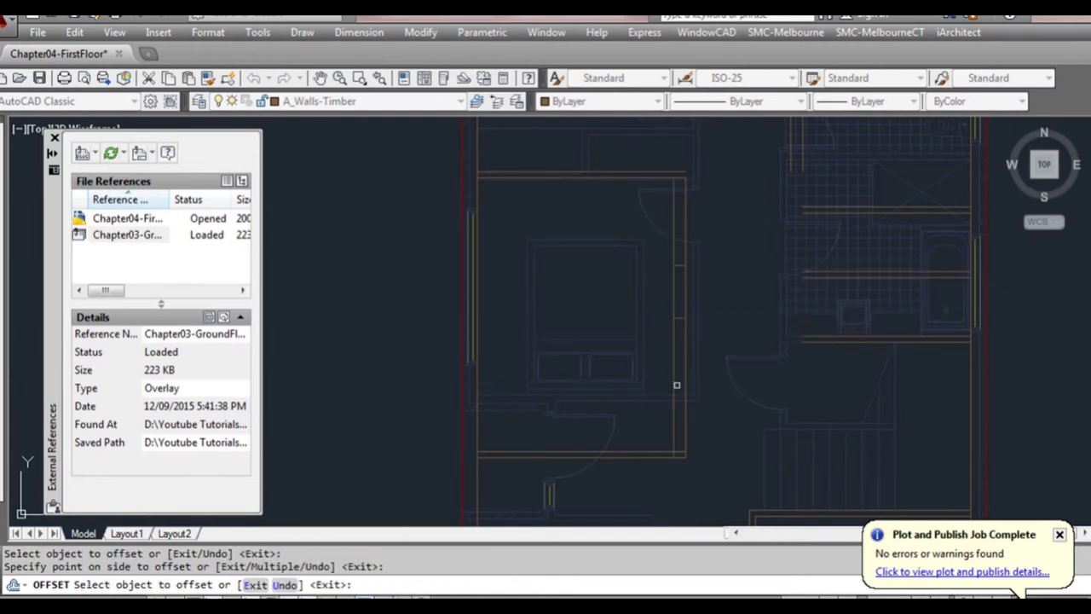
{"action": "key", "text": "Escape"}
{"action": "key", "text": "Return"}
{"action": "key", "text": "Return"}
{"action": "left_click", "coordinate": [699, 401]}
{"action": "key", "text": "Escape"}
Trim the corridor wall's faces between the two offset lines to open the doorway, and erase the middle crossing line
{"action": "type", "text": "tr"}
{"action": "key", "text": "Return"}
{"action": "left_click", "coordinate": [680, 369]}
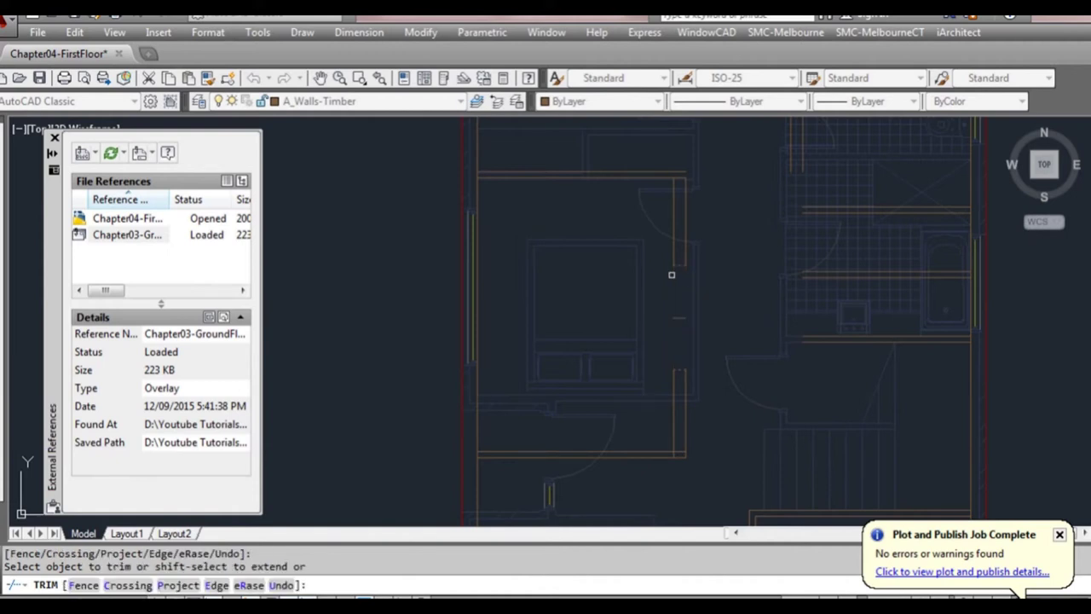
{"action": "key", "text": "Escape"}
{"action": "left_click", "coordinate": [676, 317]}
{"action": "type", "text": "e"}
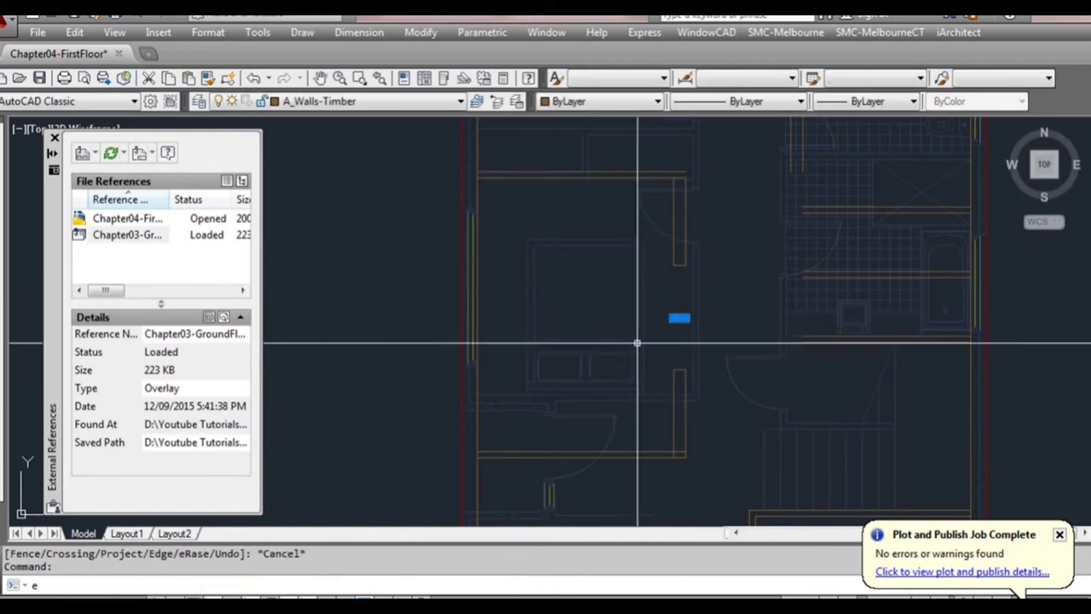
{"action": "key", "text": "Return"}
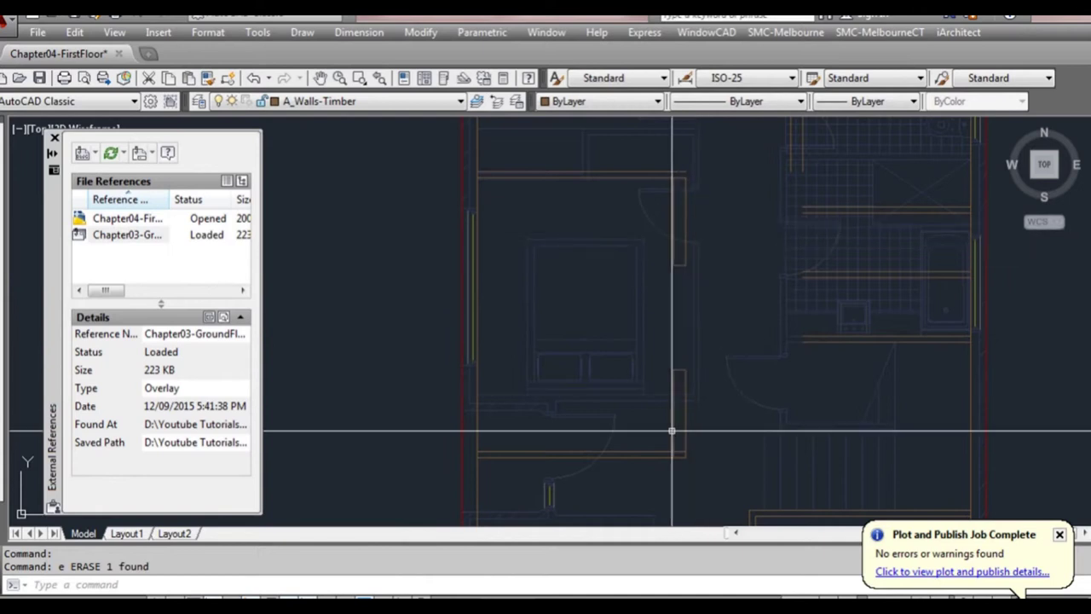
Fillet the corridor wall's inner face with the inner faces of the bedroom's lower and upper walls at radius 0
{"action": "type", "text": "f"}
{"action": "key", "text": "Return"}
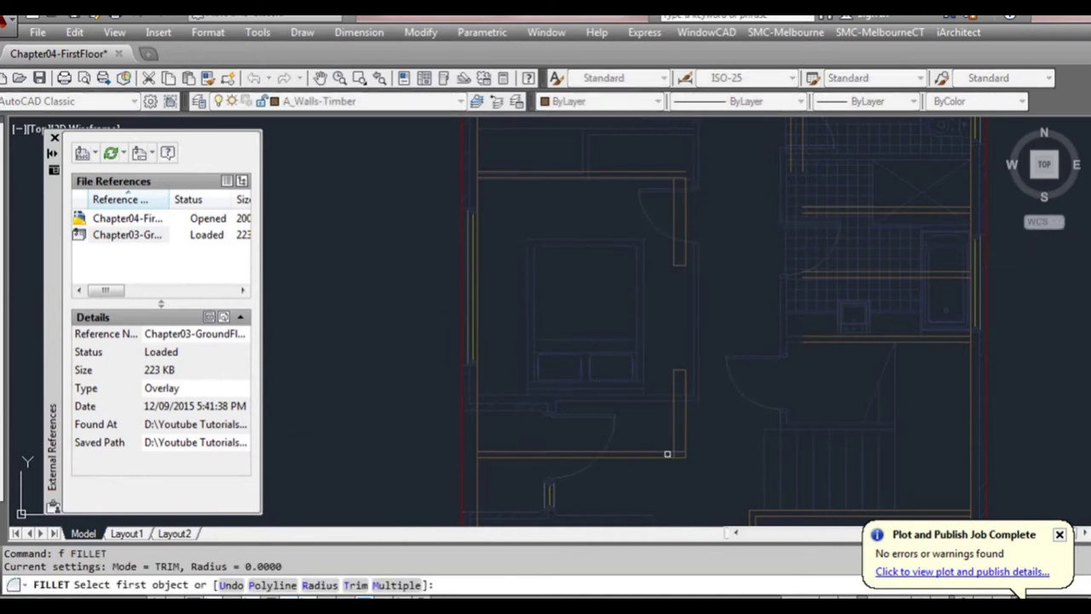
{"action": "scroll", "coordinate": [667, 454], "scroll_direction": "up", "scroll_amount": 2}
{"action": "left_click", "coordinate": [665, 449]}
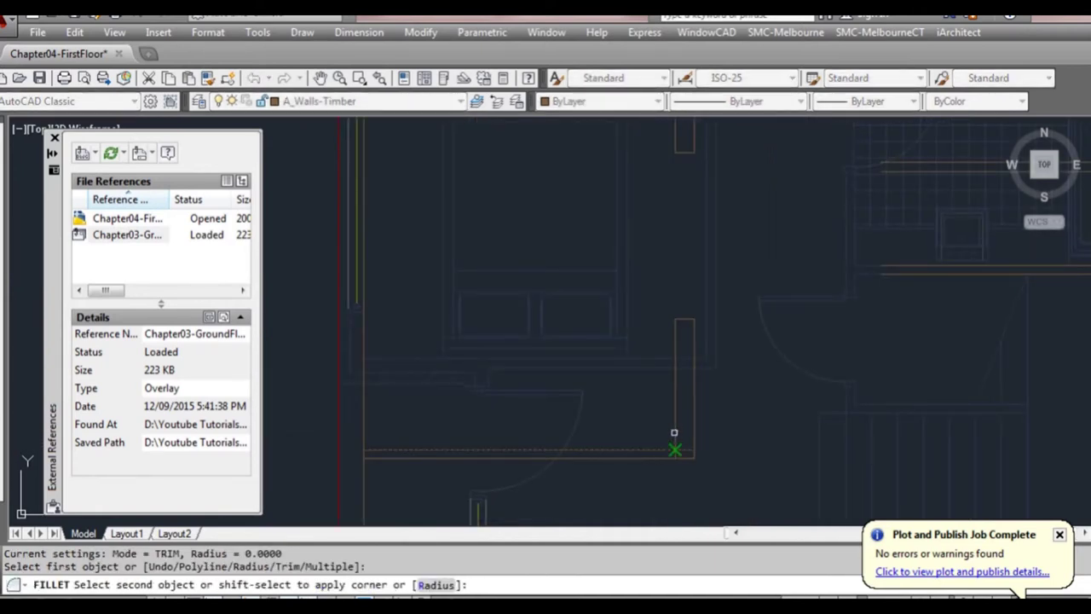
{"action": "left_click", "coordinate": [674, 433]}
{"action": "scroll", "coordinate": [687, 426], "scroll_direction": "down", "scroll_amount": 2}
{"action": "middle_click_drag", "start_coordinate": [694, 280], "coordinate": [691, 334]}
{"action": "scroll", "coordinate": [682, 252], "scroll_direction": "up", "scroll_amount": 2}
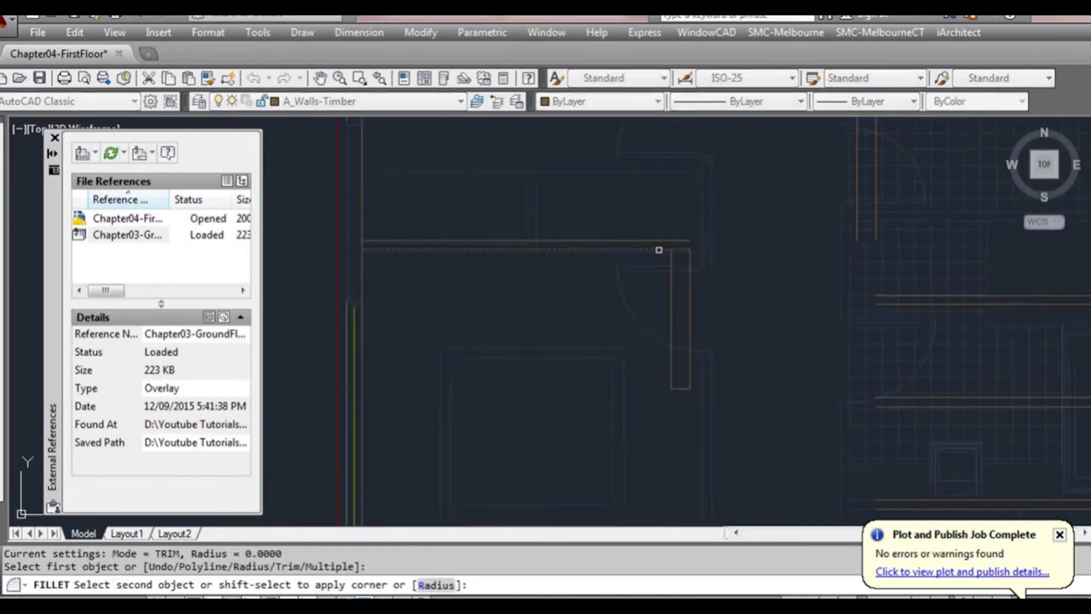
{"action": "left_click", "coordinate": [671, 276]}
Fillet the upper face of the bedroom's top wall with the left face of the vertical wall across the corridor
{"action": "scroll", "coordinate": [685, 280], "scroll_direction": "down", "scroll_amount": 2}
{"action": "middle_click_drag", "start_coordinate": [693, 280], "coordinate": [667, 314]}
{"action": "key", "text": "space"}
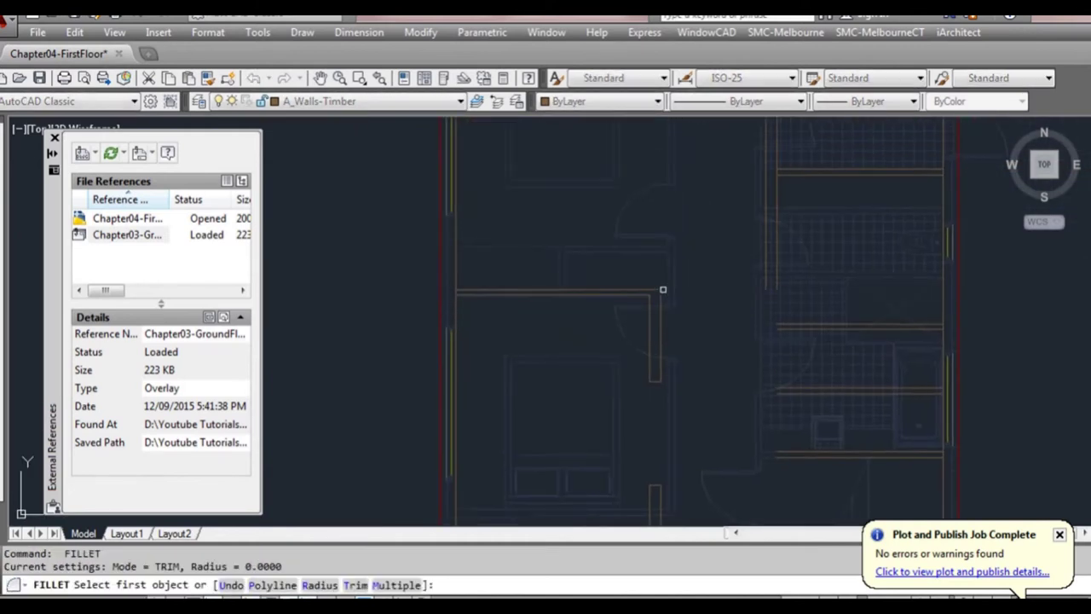
{"action": "left_click", "coordinate": [662, 290]}
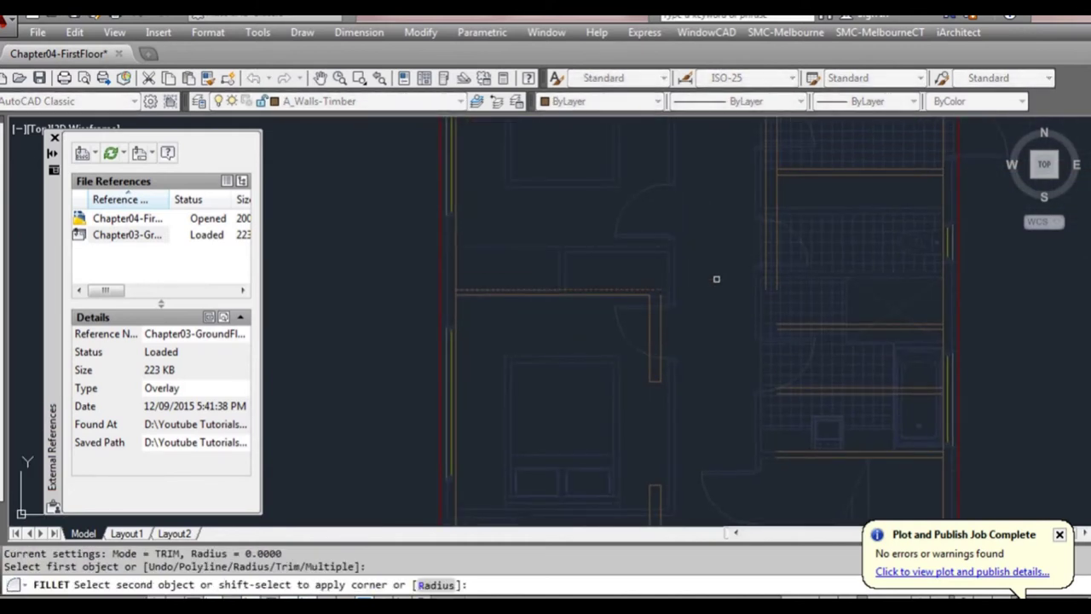
{"action": "left_click", "coordinate": [765, 261]}
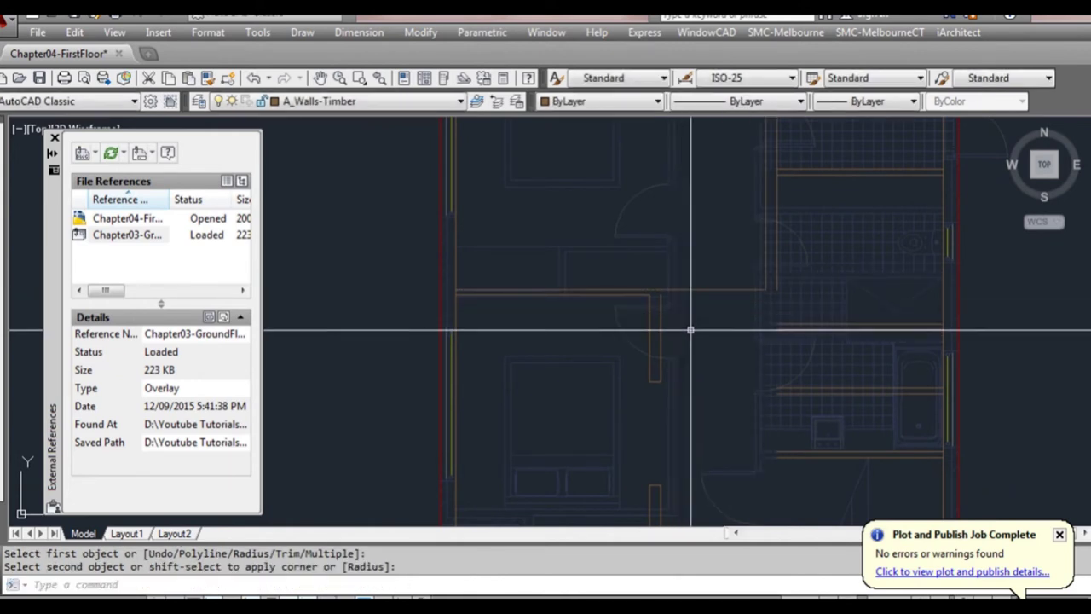
Draw the lower face of the horizontal wall across the corridor, from the bedroom wall's corner to the opposite vertical wall
{"action": "scroll", "coordinate": [657, 303], "scroll_direction": "up", "scroll_amount": 2}
{"action": "type", "text": "l"}
{"action": "key", "text": "Return"}
{"action": "left_click", "coordinate": [820, 281]}
{"action": "left_click", "coordinate": [827, 292]}
{"action": "scroll", "coordinate": [827, 331], "scroll_direction": "down", "scroll_amount": 2}
{"action": "key", "text": "Escape"}
{"action": "middle_click_drag", "start_coordinate": [827, 368], "coordinate": [758, 284]}
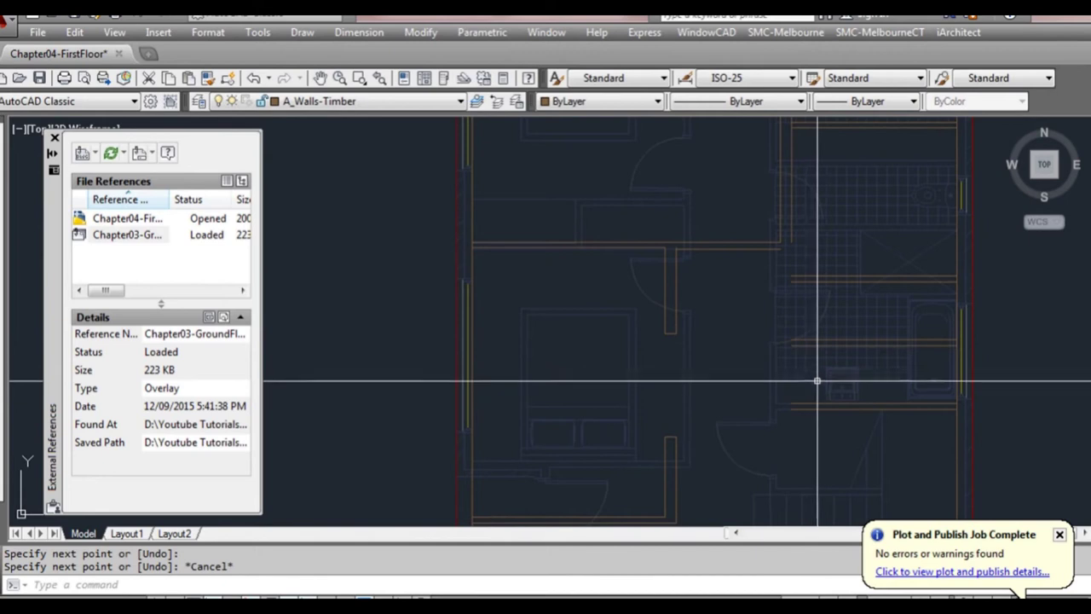
Stretch the left end of the lowest right-hand timber wall leftward to the corridor wall line of the ground floor overlay
{"action": "scroll", "coordinate": [790, 415], "scroll_direction": "up", "scroll_amount": 3}
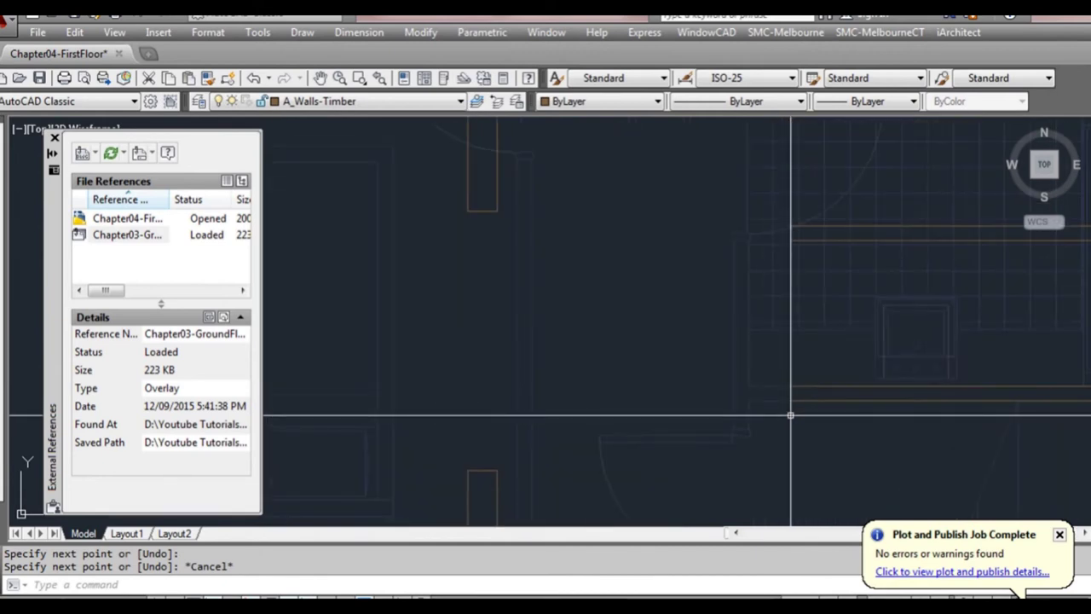
{"action": "type", "text": "s"}
{"action": "key", "text": "Return"}
{"action": "left_click", "coordinate": [814, 368]}
{"action": "left_click", "coordinate": [780, 421]}
{"action": "key", "text": "Return"}
{"action": "left_click", "coordinate": [788, 401]}
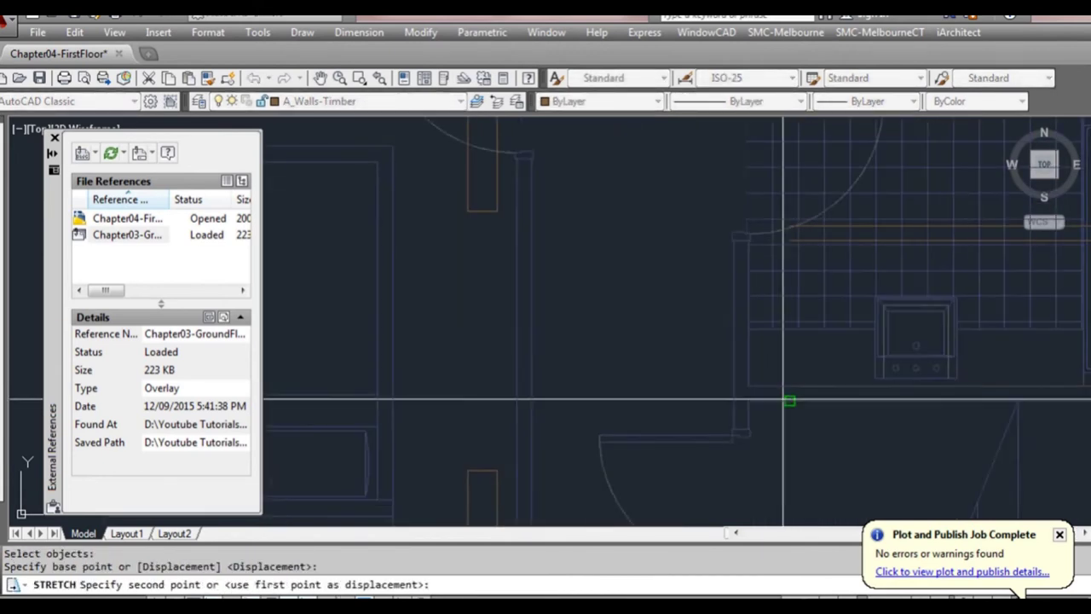
{"action": "left_click", "coordinate": [742, 403]}
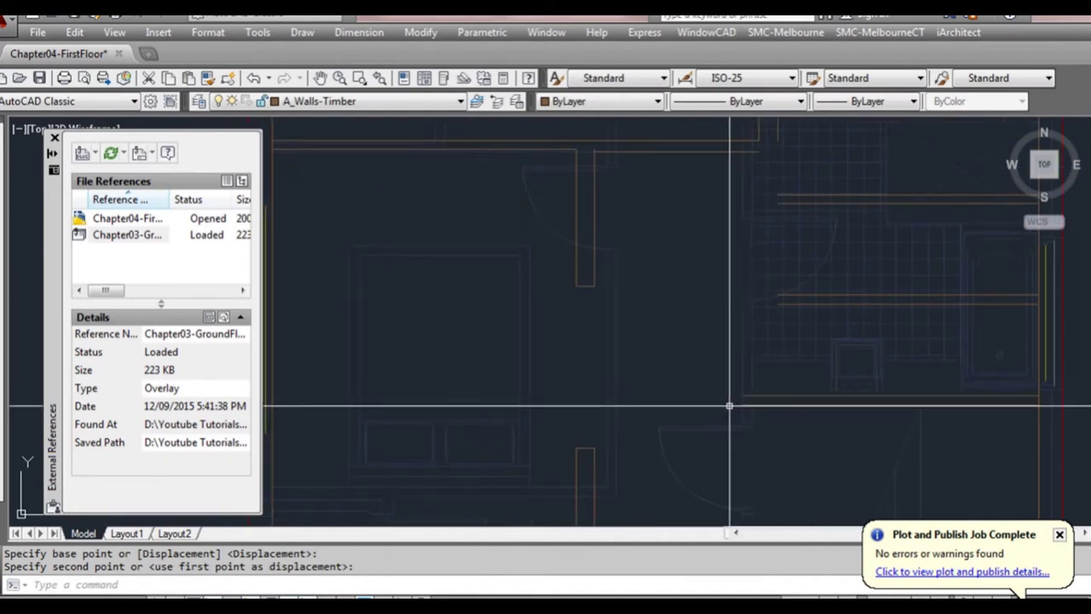
Draw a vertical line from the stretched wall's left end up to the horizontal wall crossing the corridor
{"action": "type", "text": "l"}
{"action": "key", "text": "Return"}
{"action": "left_click", "coordinate": [735, 404]}
{"action": "key", "text": "Escape"}
Offset the new vertical line 90 to the right to form the wall's inner face
{"action": "middle_click_drag", "start_coordinate": [774, 262], "coordinate": [765, 307]}
{"action": "type", "text": "o"}
{"action": "key", "text": "Return"}
{"action": "type", "text": "90"}
{"action": "key", "text": "Return"}
{"action": "left_click", "coordinate": [734, 274]}
{"action": "left_click", "coordinate": [775, 289]}
{"action": "key", "text": "Escape"}
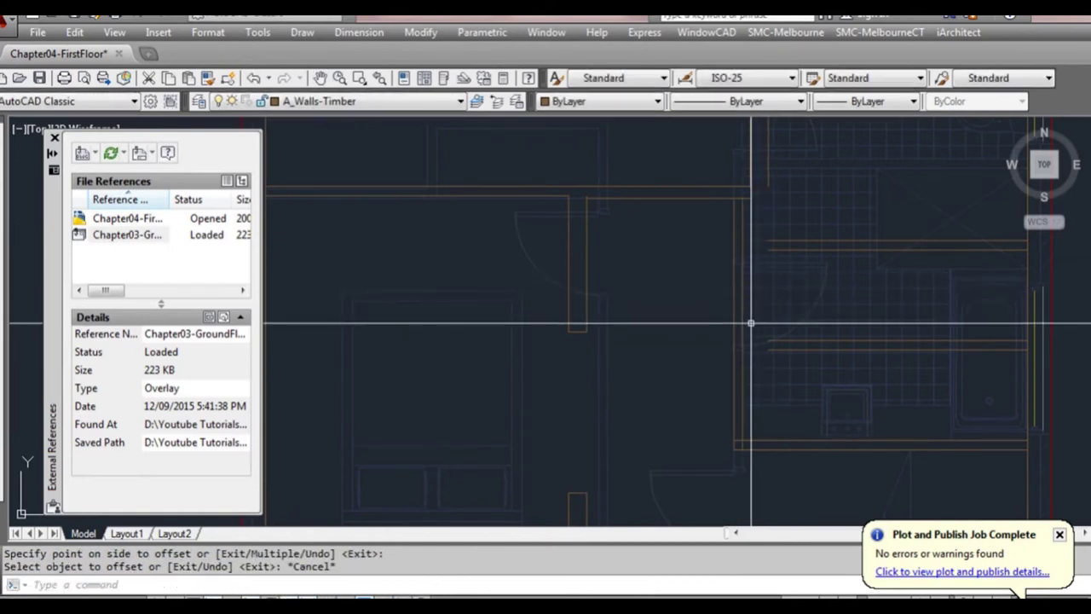
Extend the left ends of the two horizontal right-hand timber walls to the new vertical wall's inner face
{"action": "type", "text": "ex"}
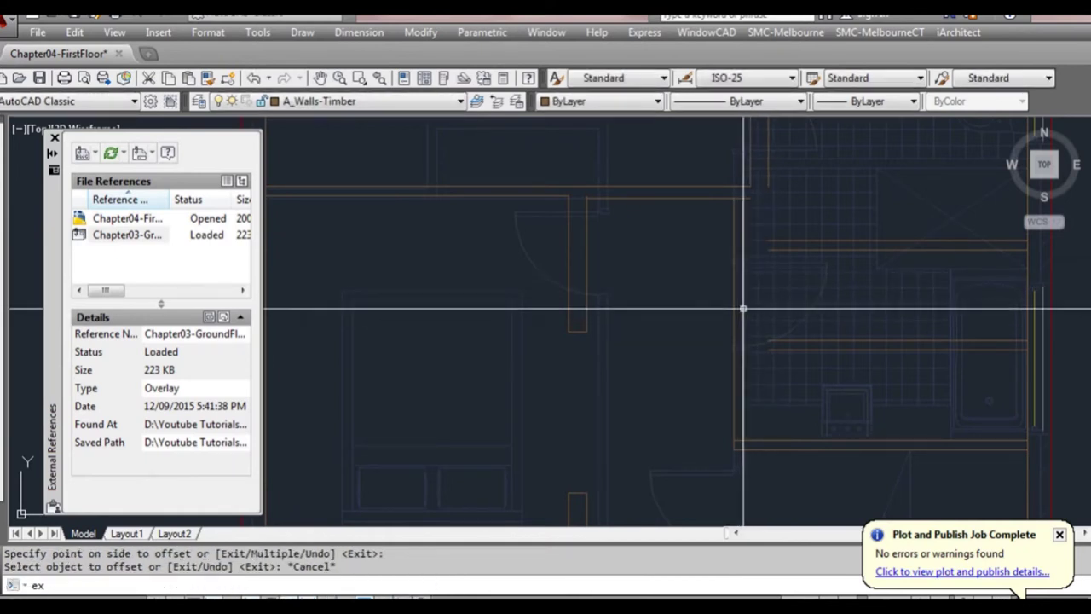
{"action": "key", "text": "Return"}
{"action": "left_click", "coordinate": [742, 308]}
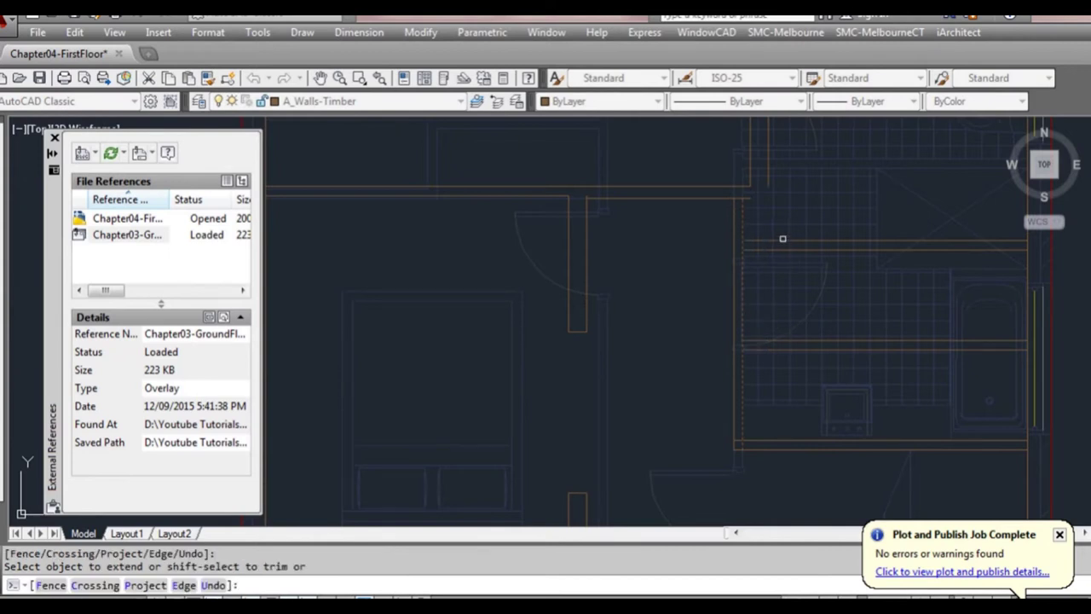
{"action": "key", "text": "Escape"}
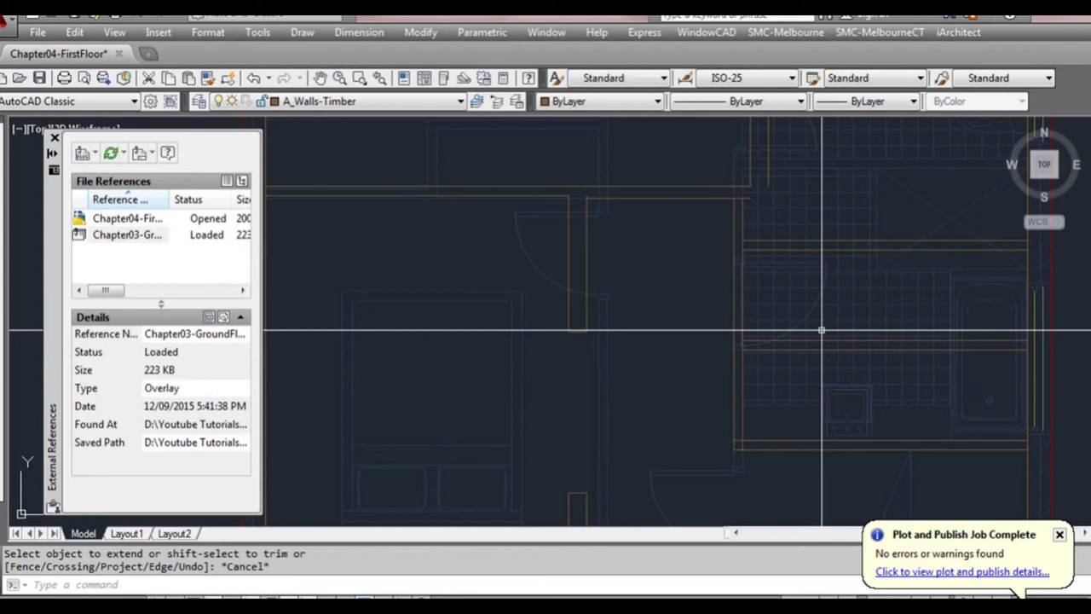
{"action": "type", "text": "o"}
{"action": "key", "text": "Return"}
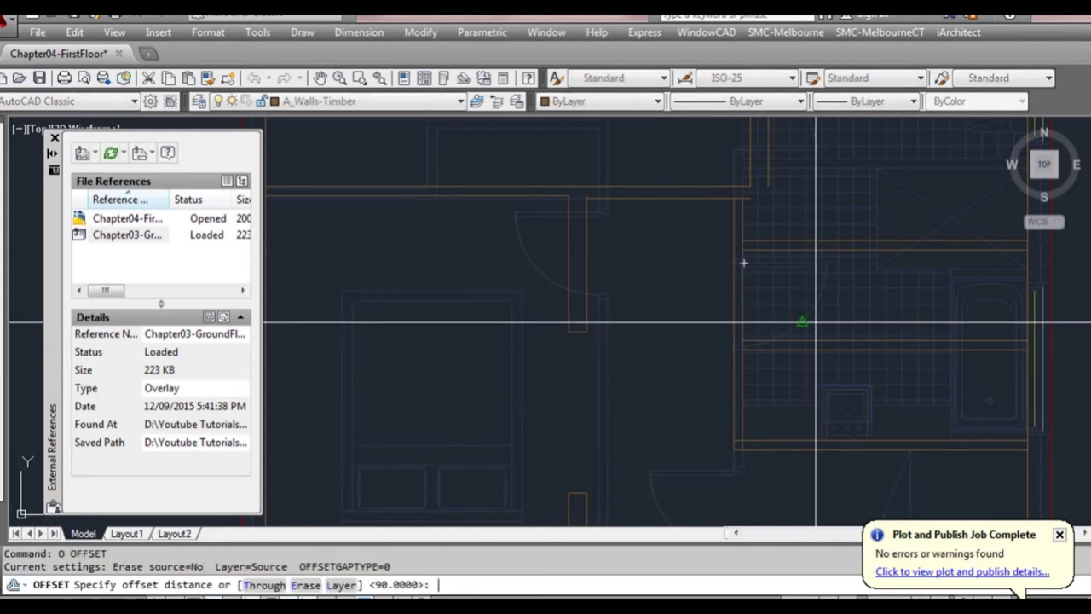
{"action": "type", "text": "900"}
{"action": "key", "text": "Return"}
{"action": "left_click", "coordinate": [742, 296]}
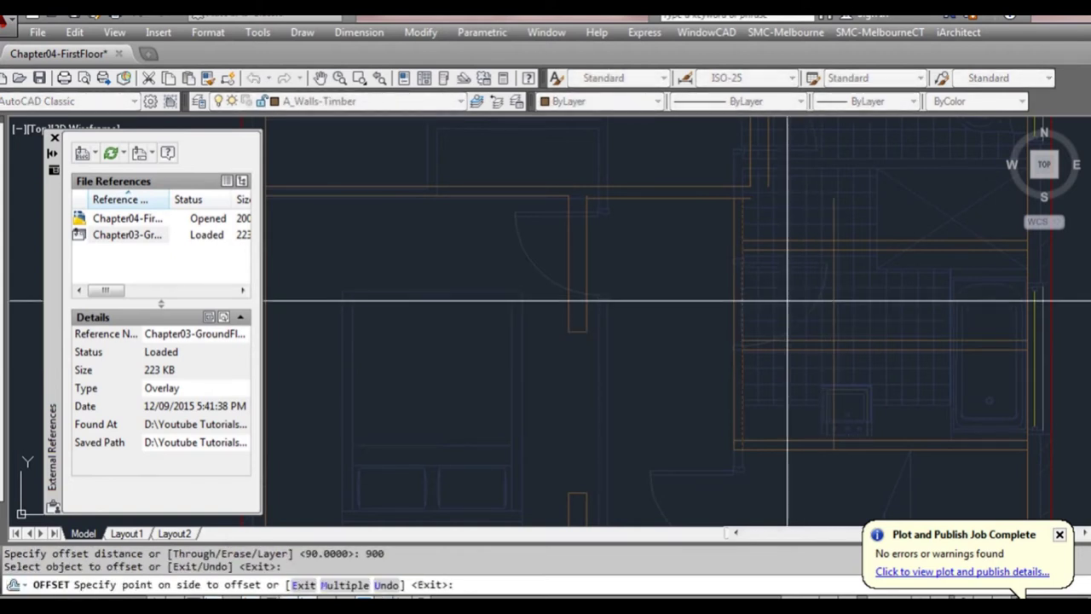
{"action": "key", "text": "Escape"}
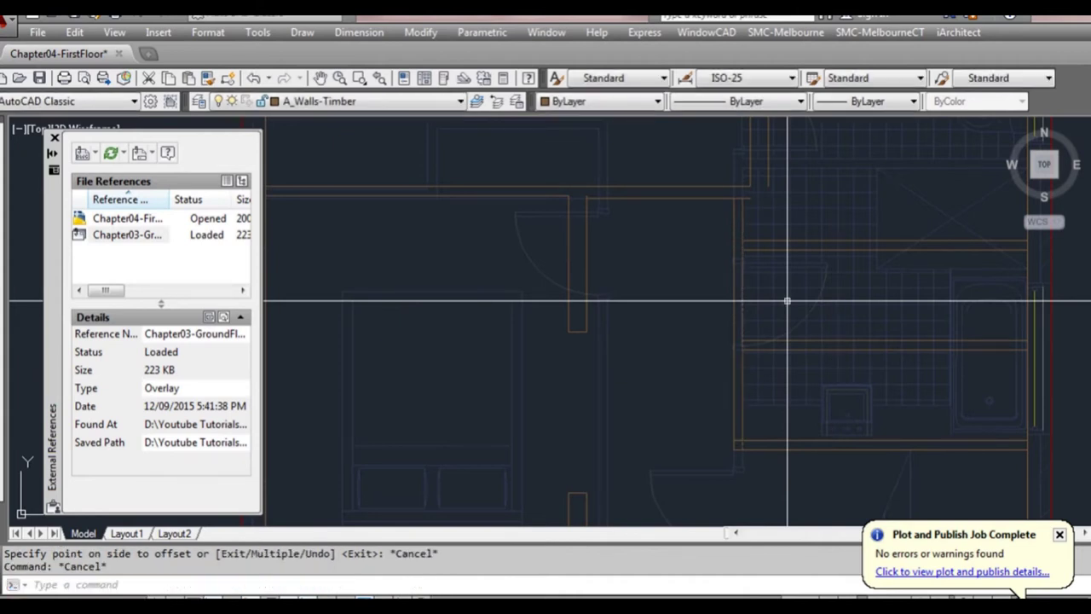
Offset the right-hand vertical wall's inner face 700 to the right
{"action": "type", "text": "o"}
{"action": "key", "text": "Return"}
{"action": "type", "text": "70"}
{"action": "key", "text": "Return"}
{"action": "left_click", "coordinate": [743, 294]}
{"action": "left_click", "coordinate": [771, 294]}
{"action": "key", "text": "Escape"}
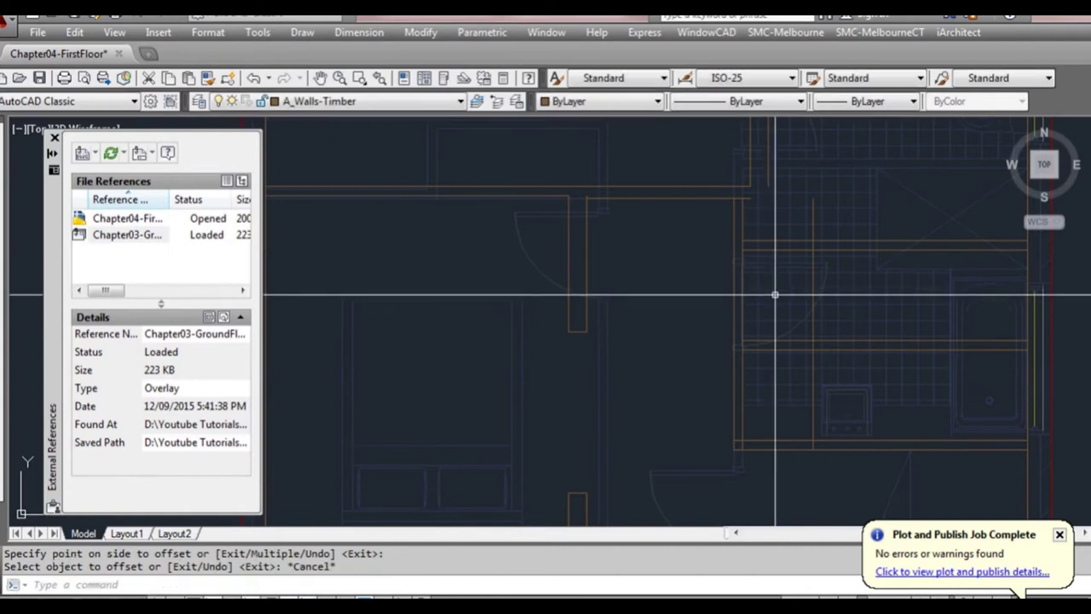
Offset the 700 offset line a further 90 to the right to give the partition its thickness
{"action": "type", "text": "o"}
{"action": "key", "text": "Return"}
{"action": "key", "text": "Return"}
{"action": "left_click", "coordinate": [813, 296]}
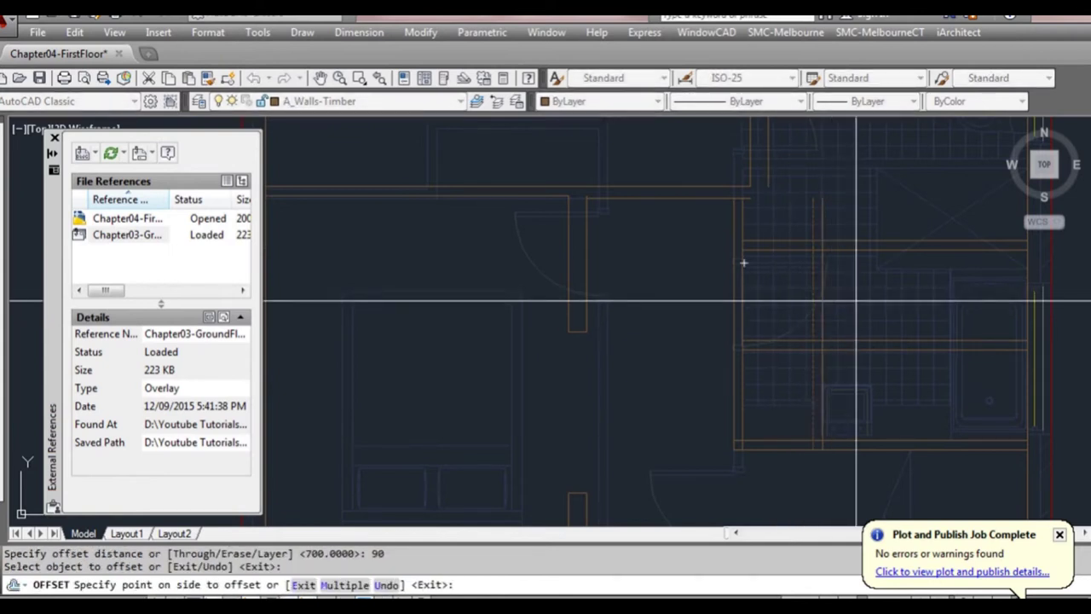
{"action": "left_click", "coordinate": [848, 328]}
{"action": "key", "text": "Escape"}
Trim both partition lines below the middle horizontal timber wall
{"action": "type", "text": "tr"}
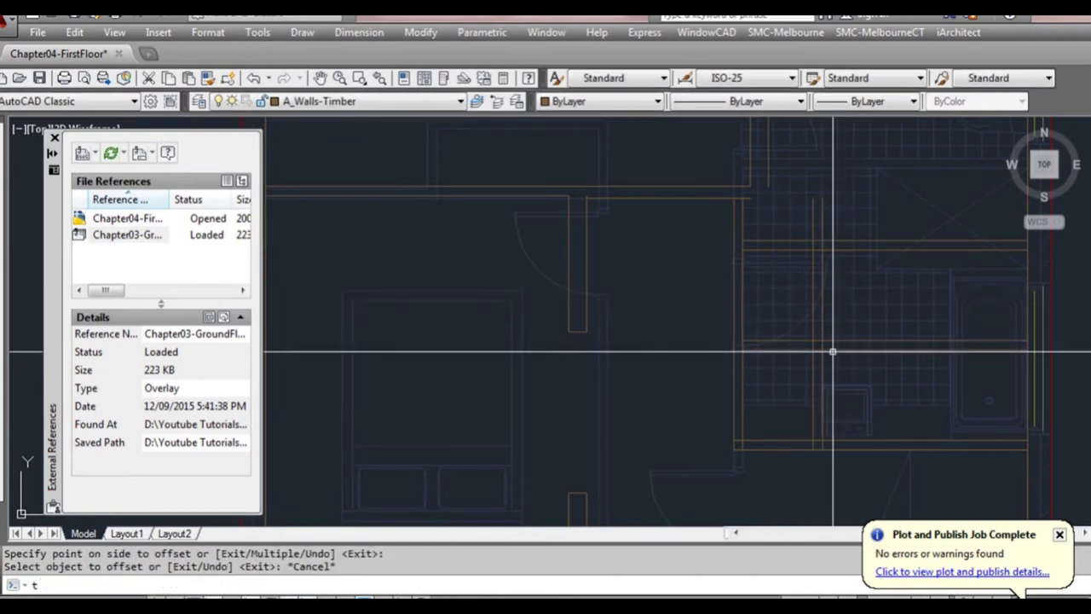
{"action": "key", "text": "Return"}
{"action": "key", "text": "Return"}
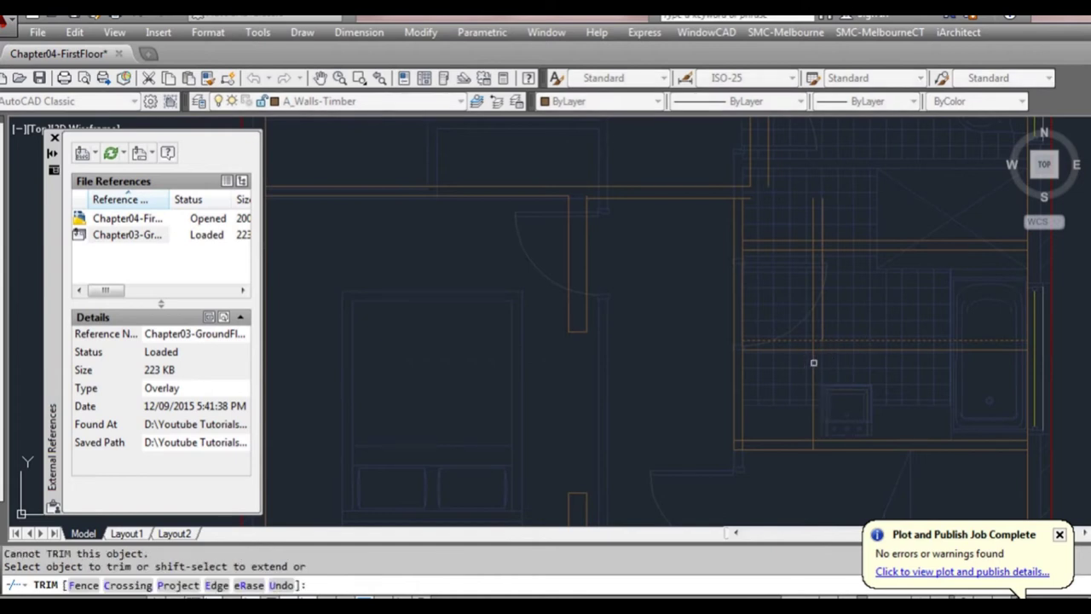
{"action": "key", "text": "Return"}
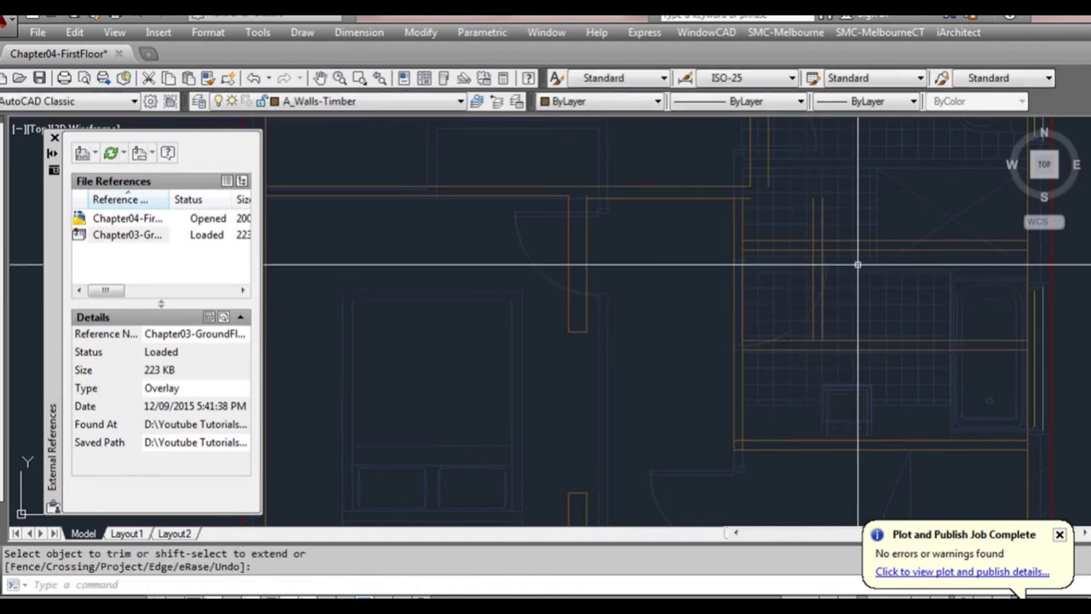
Offset the partition's right face 800 to the right
{"action": "middle_click_drag", "start_coordinate": [882, 266], "coordinate": [853, 283]}
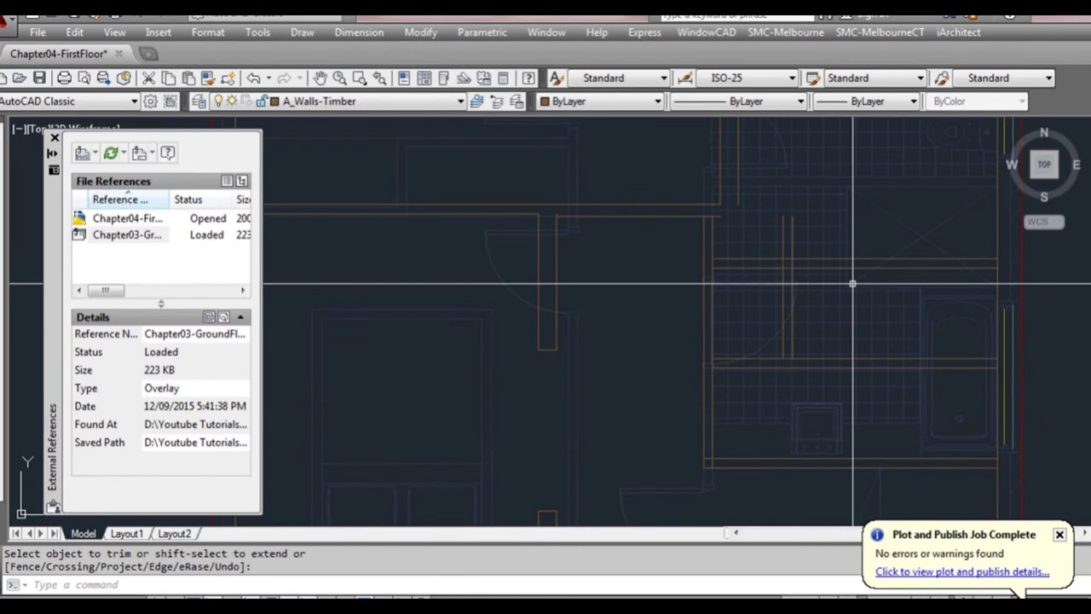
{"action": "type", "text": "o"}
{"action": "key", "text": "Return"}
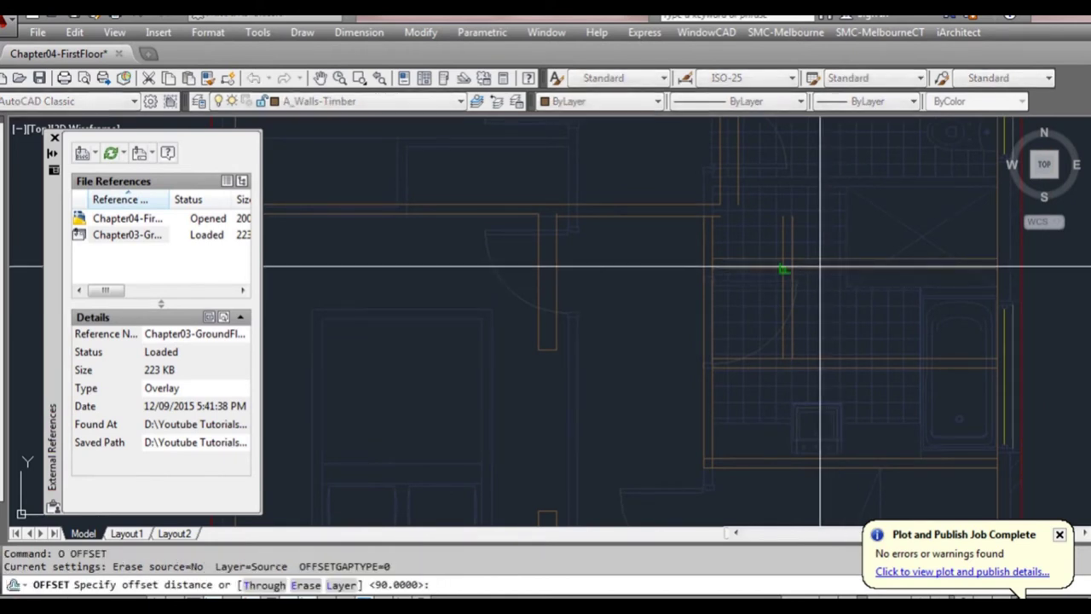
{"action": "type", "text": "800"}
{"action": "key", "text": "Return"}
{"action": "left_click", "coordinate": [791, 244]}
{"action": "left_click", "coordinate": [878, 270]}
{"action": "key", "text": "Escape"}
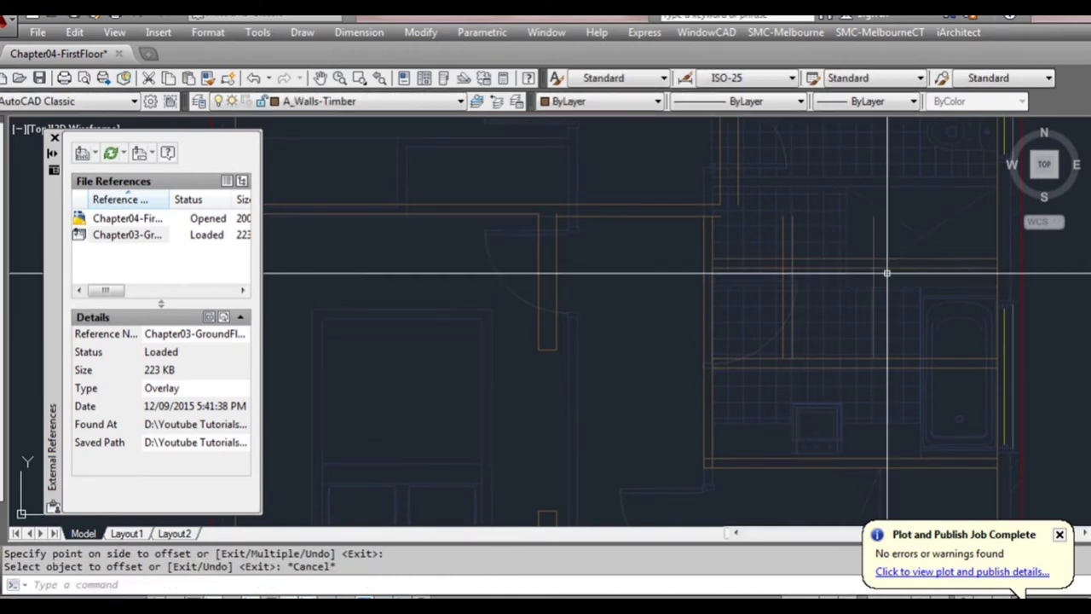
Trim the upper horizontal wall back to the 800 offset line, and trim that line down to the wall's end cap
{"action": "type", "text": "ts or"}
{"action": "key", "text": "Return"}
{"action": "scroll", "coordinate": [883, 268], "scroll_direction": "up", "scroll_amount": 2}
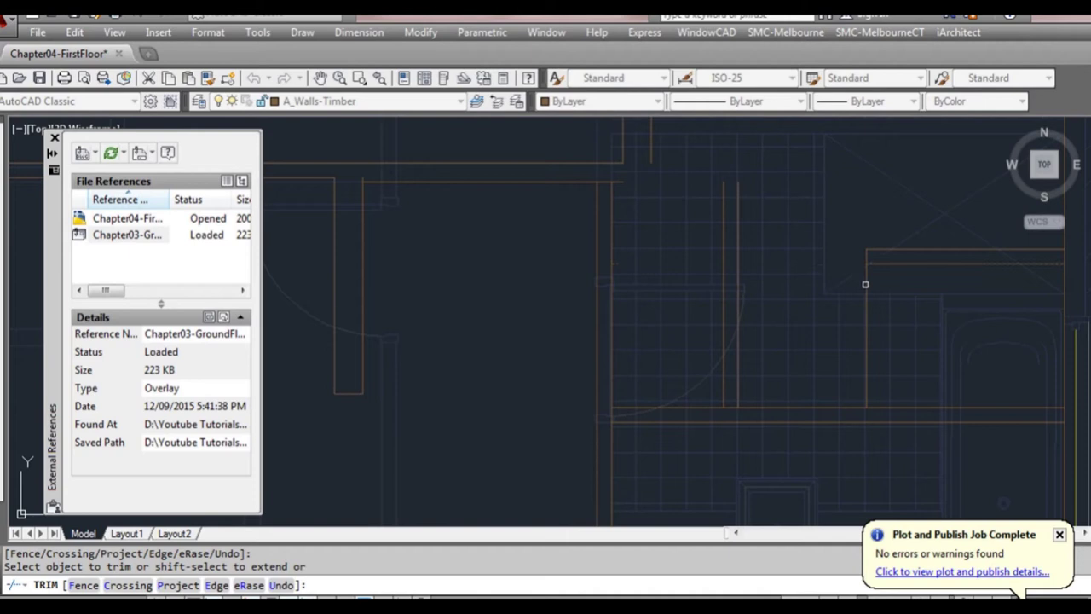
{"action": "key", "text": "Escape"}
{"action": "scroll", "coordinate": [904, 317], "scroll_direction": "down", "scroll_amount": 3}
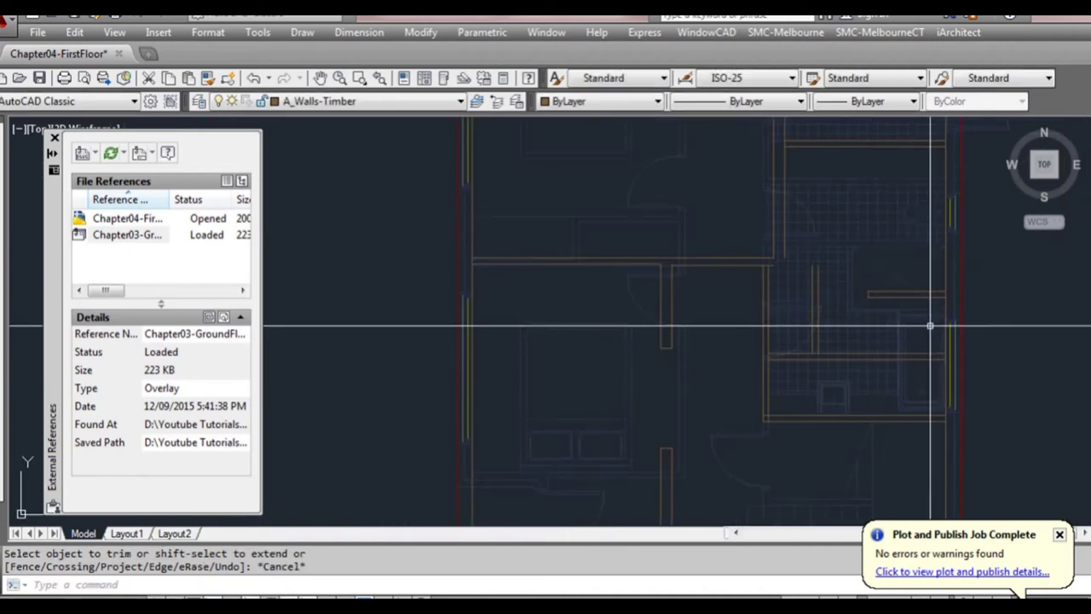
{"action": "middle_click_drag", "start_coordinate": [830, 278], "coordinate": [831, 295]}
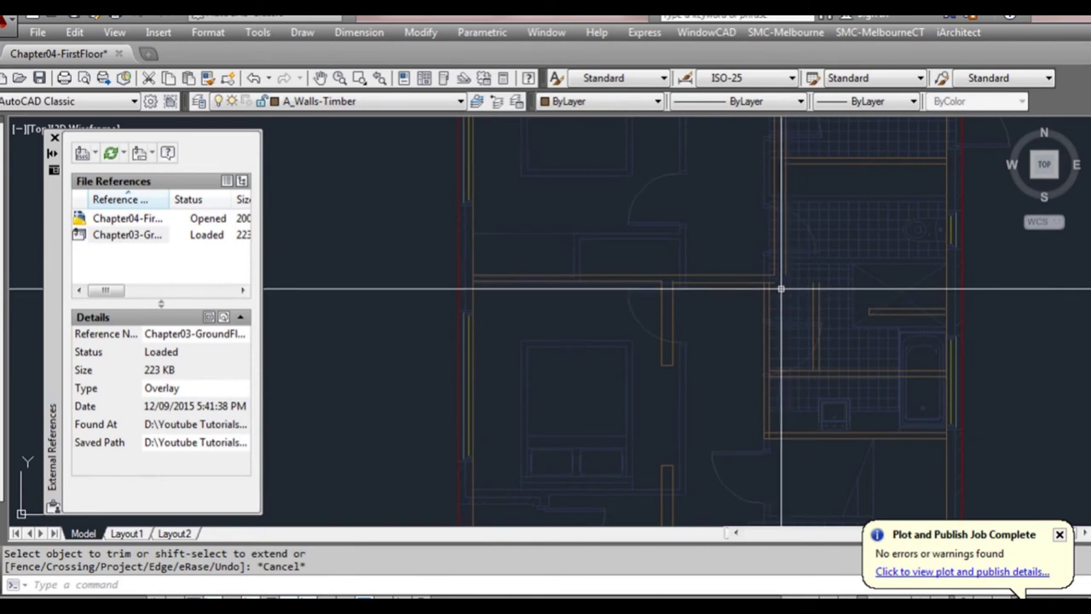
Offset the lower face of the upper right horizontal wall 400 downward and stretch its end to the vertical wall's left face
{"action": "scroll", "coordinate": [821, 278], "scroll_direction": "up", "scroll_amount": 2}
{"action": "scroll", "coordinate": [820, 256], "scroll_direction": "down", "scroll_amount": 2}
{"action": "middle_click_drag", "start_coordinate": [818, 242], "coordinate": [802, 314]}
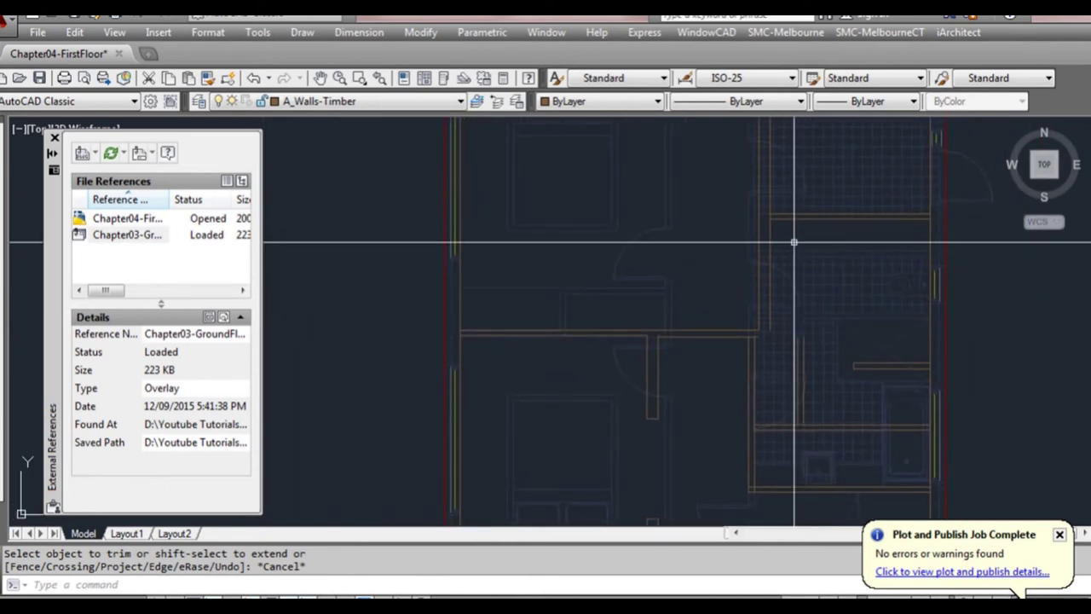
{"action": "type", "text": "o"}
{"action": "key", "text": "Return"}
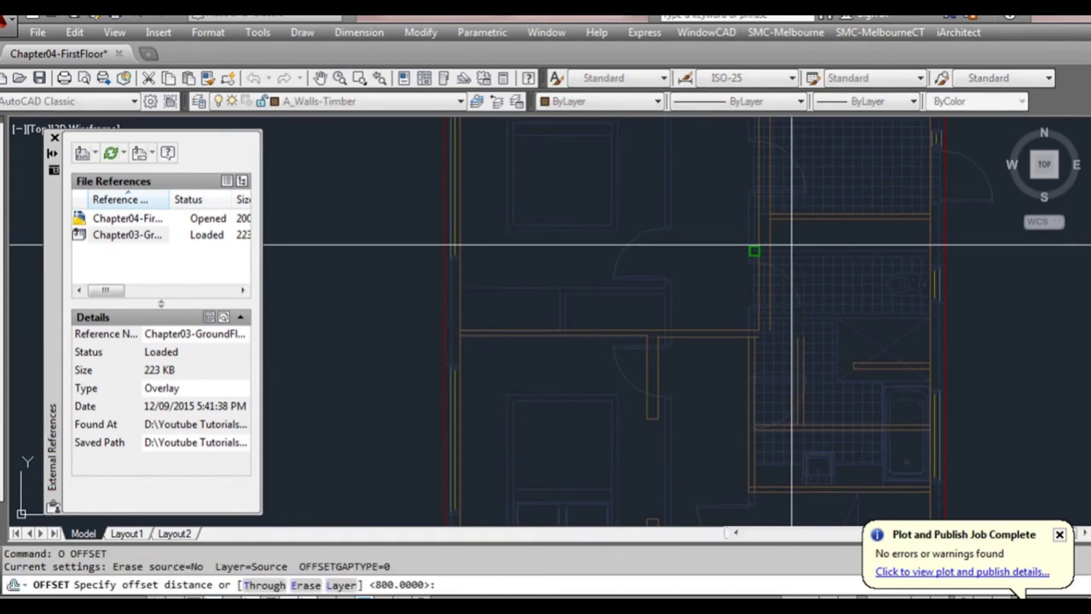
{"action": "type", "text": "400"}
{"action": "key", "text": "Return"}
{"action": "left_click", "coordinate": [791, 221]}
{"action": "left_click", "coordinate": [793, 247]}
{"action": "key", "text": "Escape"}
{"action": "scroll", "coordinate": [776, 245], "scroll_direction": "up", "scroll_amount": 2}
{"action": "left_click", "coordinate": [763, 244]}
{"action": "key", "text": "Escape"}
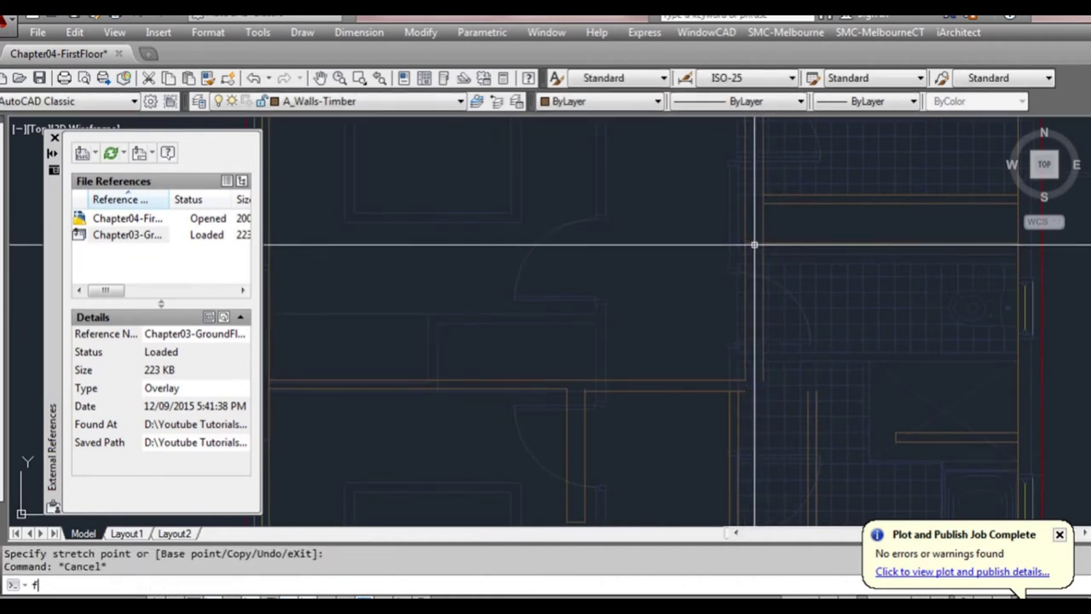
Fillet the 400 offset line with the vertical wall's right face to cap the wall stub
{"action": "type", "text": "f"}
{"action": "key", "text": "Return"}
{"action": "left_click", "coordinate": [754, 244]}
{"action": "left_click", "coordinate": [761, 227]}
Trim the vertical wall's right face across the wall junction, and trim its left face below the new end cap
{"action": "scroll", "coordinate": [771, 201], "scroll_direction": "up", "scroll_amount": 4}
{"action": "type", "text": "tr"}
{"action": "key", "text": "Return"}
{"action": "left_click", "coordinate": [777, 219]}
{"action": "left_click", "coordinate": [762, 169]}
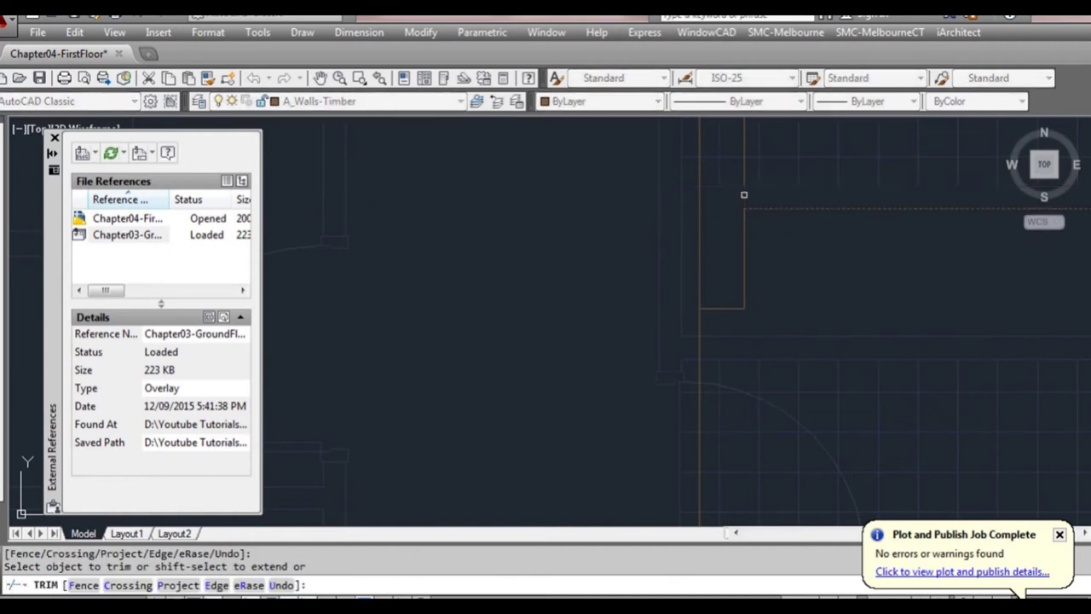
{"action": "key", "text": "Return"}
{"action": "scroll", "coordinate": [771, 260], "scroll_direction": "down", "scroll_amount": 2}
{"action": "key", "text": "Return"}
{"action": "left_click", "coordinate": [741, 291]}
{"action": "key", "text": "Return"}
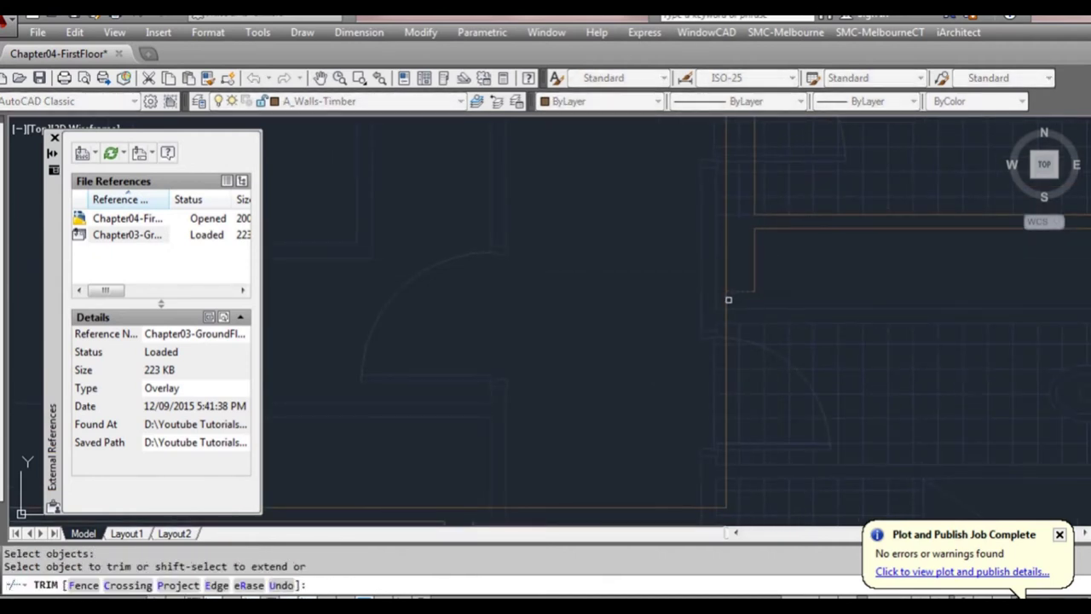
{"action": "key", "text": "Escape"}
Offset the stub's end cap downward to mark the opposite side of the door opening
{"action": "scroll", "coordinate": [765, 303], "scroll_direction": "down", "scroll_amount": 2}
{"action": "middle_click_drag", "start_coordinate": [779, 341], "coordinate": [757, 290]}
{"action": "scroll", "coordinate": [749, 277], "scroll_direction": "up", "scroll_amount": 1}
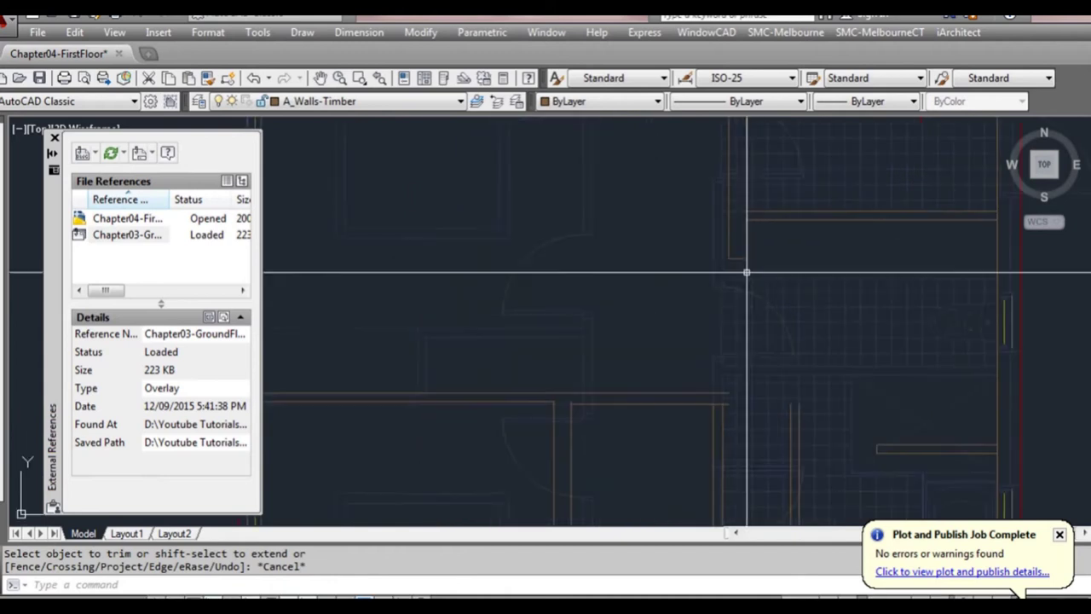
{"action": "type", "text": "o"}
{"action": "key", "text": "Return"}
{"action": "key", "text": "Return"}
{"action": "left_click", "coordinate": [738, 258]}
{"action": "left_click", "coordinate": [733, 356]}
{"action": "key", "text": "Escape"}
Draw a vertical line from the right end of the middle horizontal wall's upper face up to the offset cap line
{"action": "scroll", "coordinate": [729, 350], "scroll_direction": "up", "scroll_amount": 3}
{"action": "type", "text": "l"}
{"action": "key", "text": "Return"}
{"action": "left_click", "coordinate": [734, 352]}
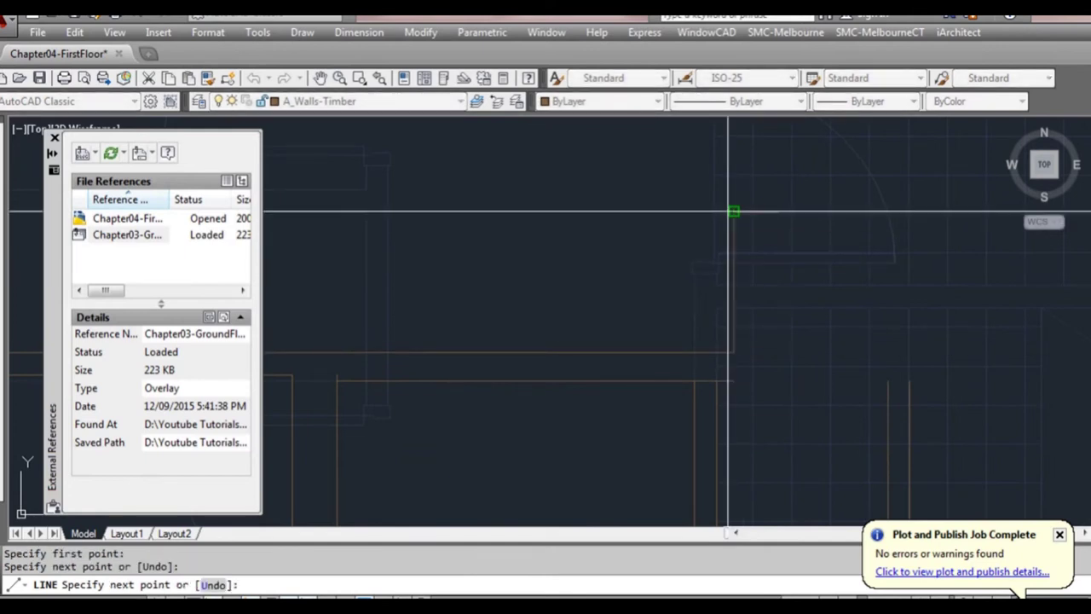
{"action": "left_click", "coordinate": [731, 210]}
{"action": "key", "text": "Return"}
Stretch the cap line across to align with the partition's right face, and stretch that face up to meet it
{"action": "scroll", "coordinate": [804, 231], "scroll_direction": "down", "scroll_amount": 2}
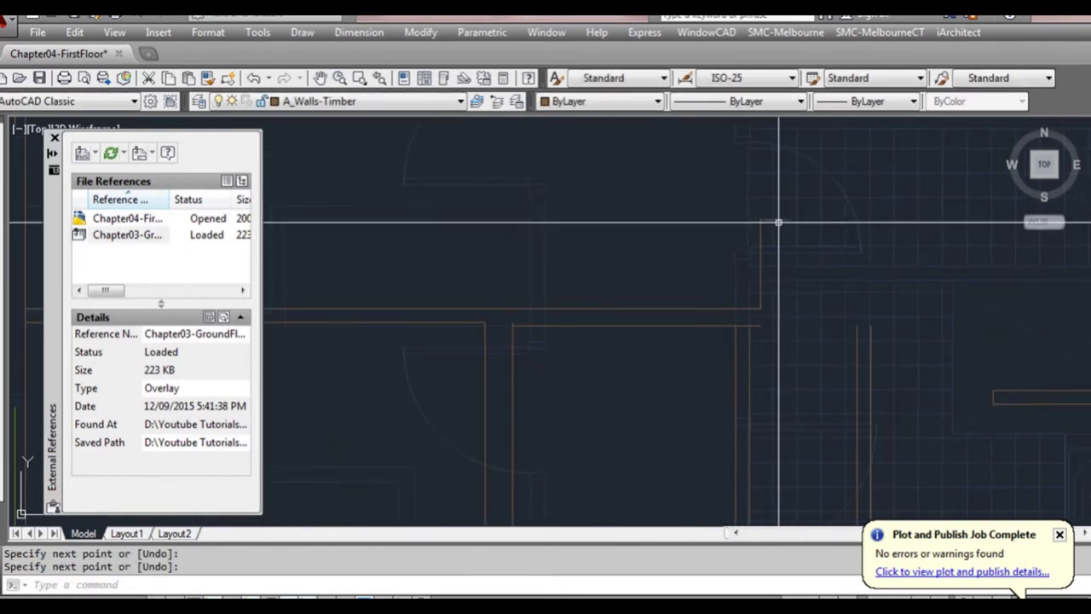
{"action": "left_click", "coordinate": [788, 220]}
{"action": "left_click", "coordinate": [788, 222]}
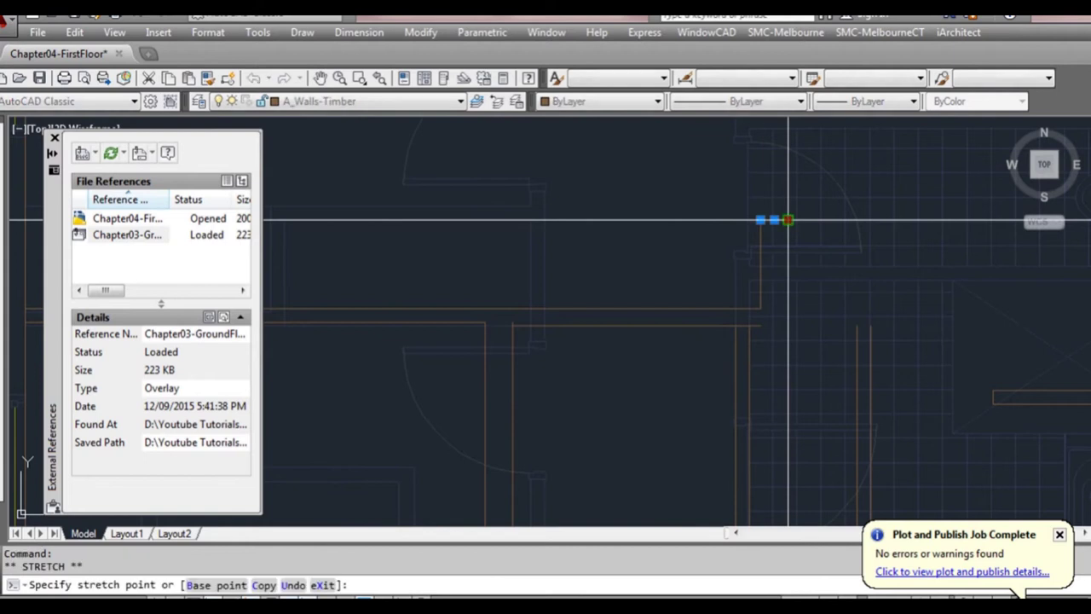
{"action": "left_click", "coordinate": [871, 221]}
{"action": "left_click", "coordinate": [871, 325]}
{"action": "left_click", "coordinate": [870, 326]}
{"action": "left_click", "coordinate": [871, 220]}
{"action": "key", "text": "Escape"}
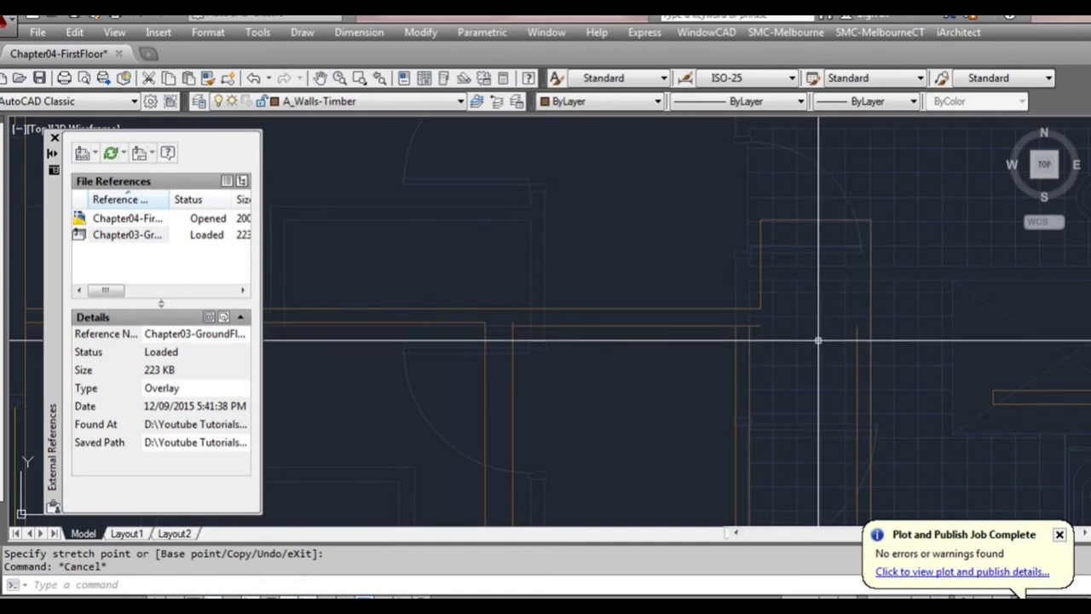
Fillet the middle horizontal wall's lower face with the partition's left face
{"action": "type", "text": "f"}
{"action": "key", "text": "Return"}
{"action": "left_click", "coordinate": [756, 327]}
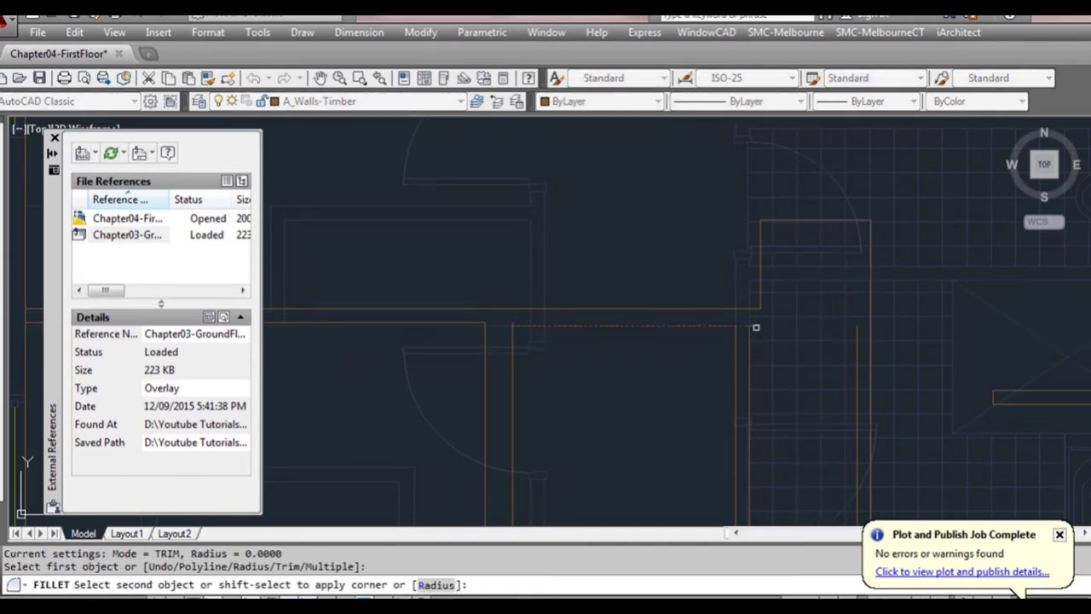
{"action": "left_click", "coordinate": [857, 357]}
Offset the right, upper and left sides of the small enclosure and the wall line below it by 90
{"action": "type", "text": "o"}
{"action": "key", "text": "Return"}
{"action": "type", "text": "90"}
{"action": "key", "text": "Return"}
{"action": "left_click", "coordinate": [871, 264]}
{"action": "left_click", "coordinate": [823, 241]}
{"action": "left_click", "coordinate": [815, 220]}
{"action": "left_click", "coordinate": [815, 271]}
{"action": "left_click", "coordinate": [760, 266]}
{"action": "left_click", "coordinate": [756, 280]}
{"action": "left_click", "coordinate": [761, 273]}
{"action": "left_click", "coordinate": [818, 283]}
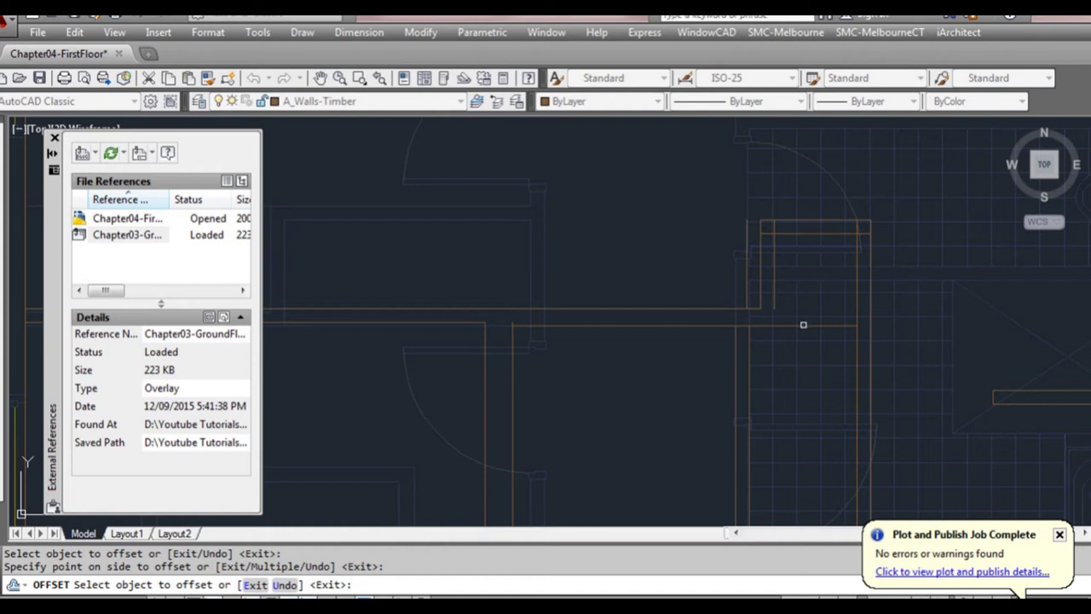
{"action": "left_click", "coordinate": [803, 326]}
{"action": "left_click", "coordinate": [809, 291]}
{"action": "scroll", "coordinate": [784, 312], "scroll_direction": "down", "scroll_amount": 1}
{"action": "scroll", "coordinate": [660, 326], "scroll_direction": "up", "scroll_amount": 1}
{"action": "key", "text": "Escape"}
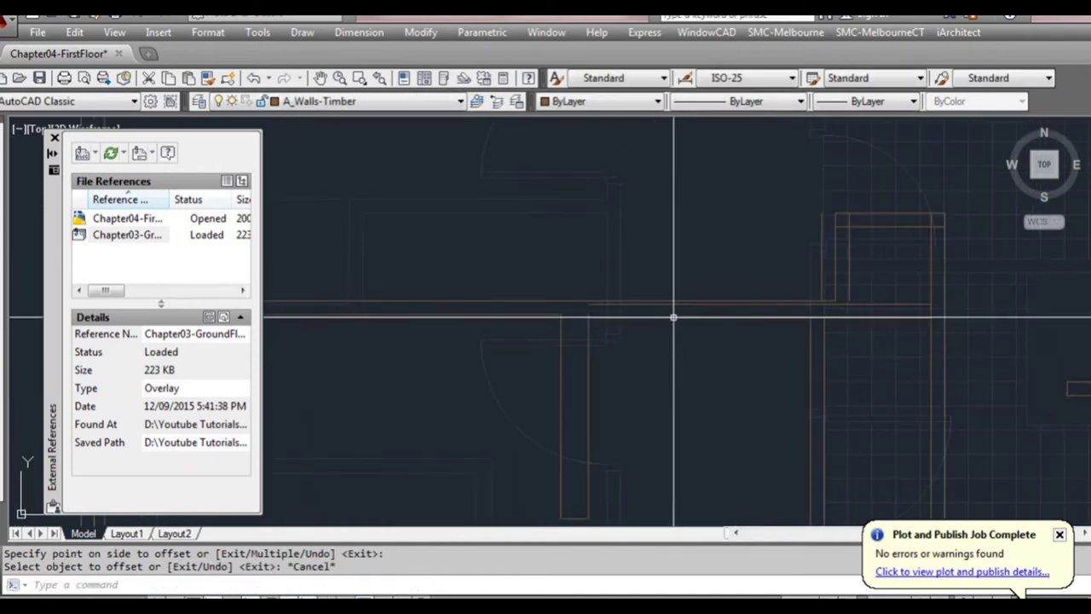
Move the right part of the middle wall's lower face into line with the left part, and erase the surplus offset line
{"action": "left_click", "coordinate": [674, 318]}
{"action": "scroll", "coordinate": [676, 320], "scroll_direction": "up", "scroll_amount": 1}
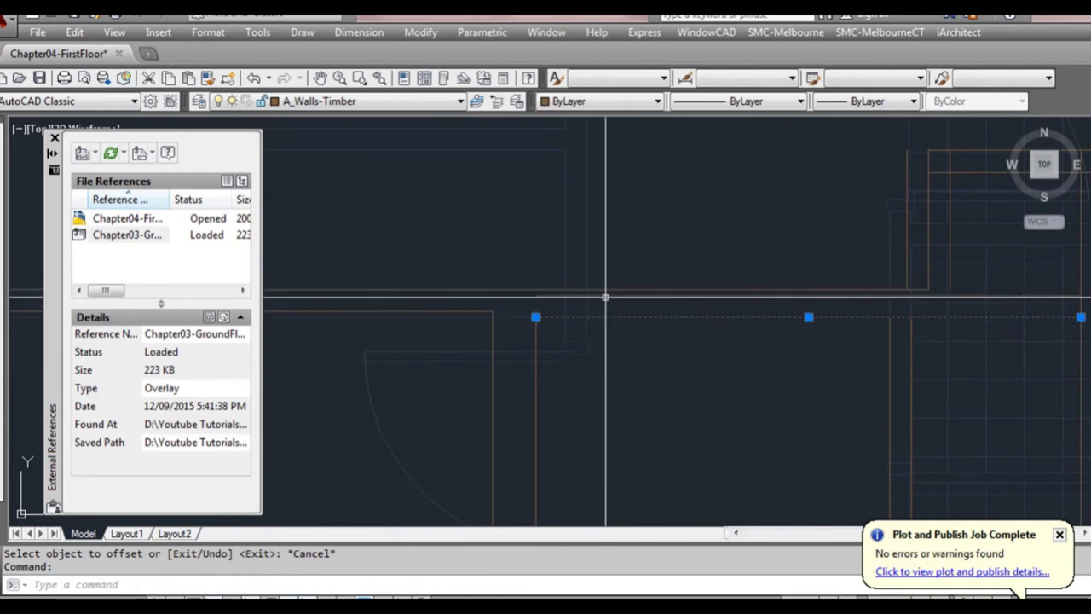
{"action": "left_click", "coordinate": [535, 317]}
{"action": "key", "text": "space"}
{"action": "left_click", "coordinate": [536, 290]}
{"action": "type", "text": "e"}
{"action": "key", "text": "Return"}
Erase the stray vertical line offset outside the enclosure's left side
{"action": "scroll", "coordinate": [702, 127], "scroll_direction": "up", "scroll_amount": 1}
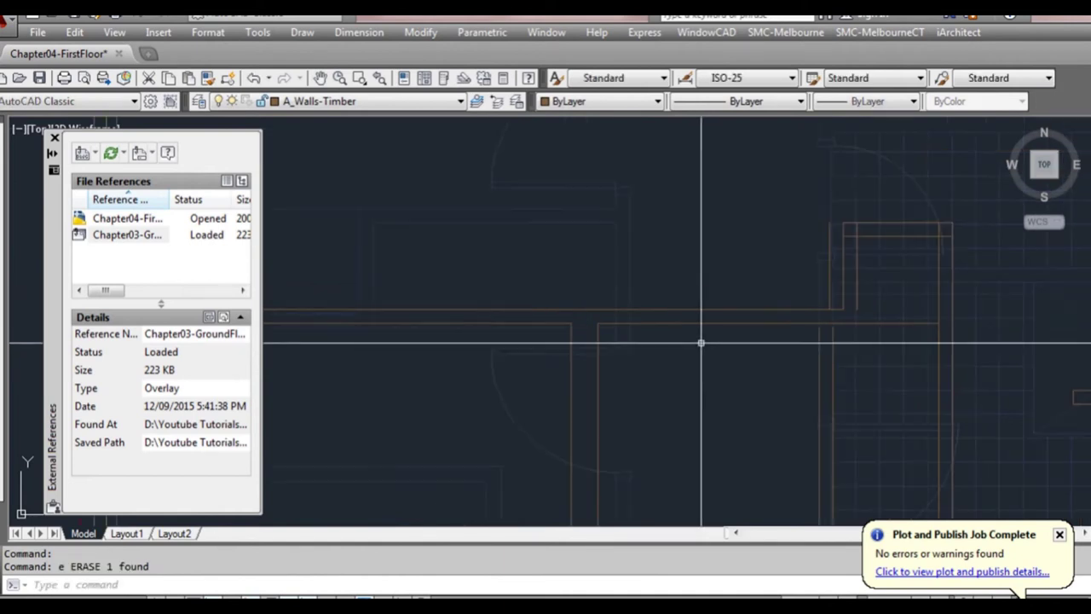
{"action": "left_click", "coordinate": [830, 265]}
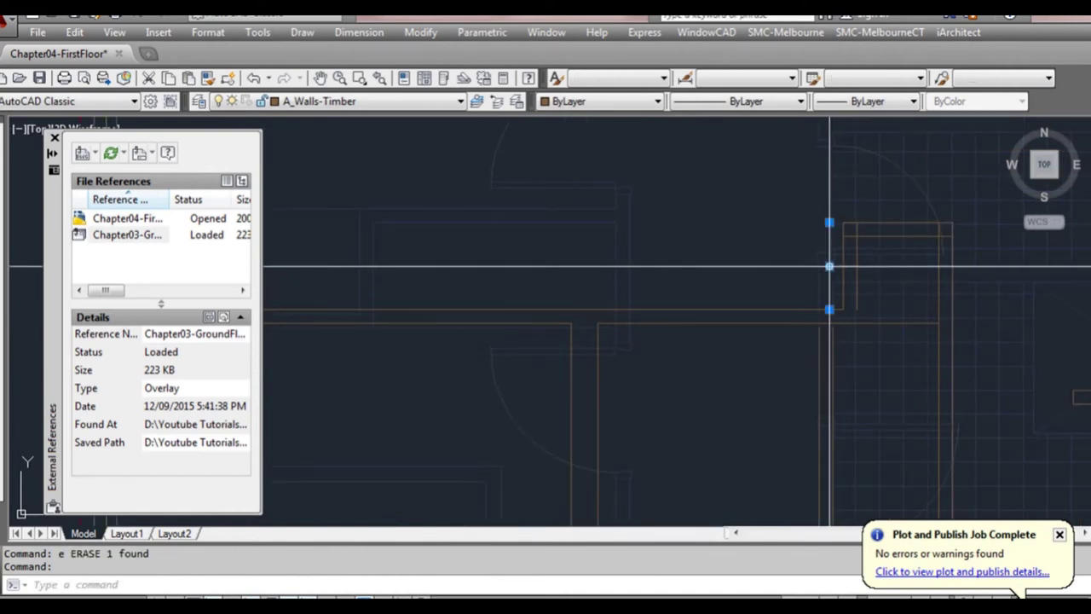
{"action": "type", "text": "e"}
{"action": "key", "text": "Return"}
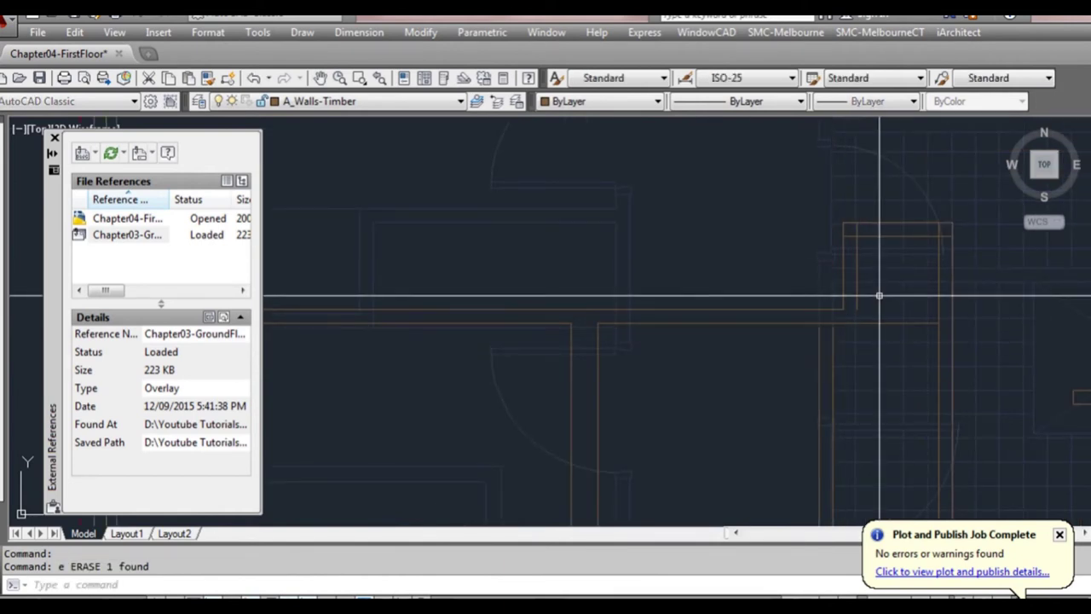
Fillet the enclosure's inner upper line with its inner side lines to form clean corners
{"action": "type", "text": "f"}
{"action": "key", "text": "Return"}
{"action": "left_click", "coordinate": [856, 251]}
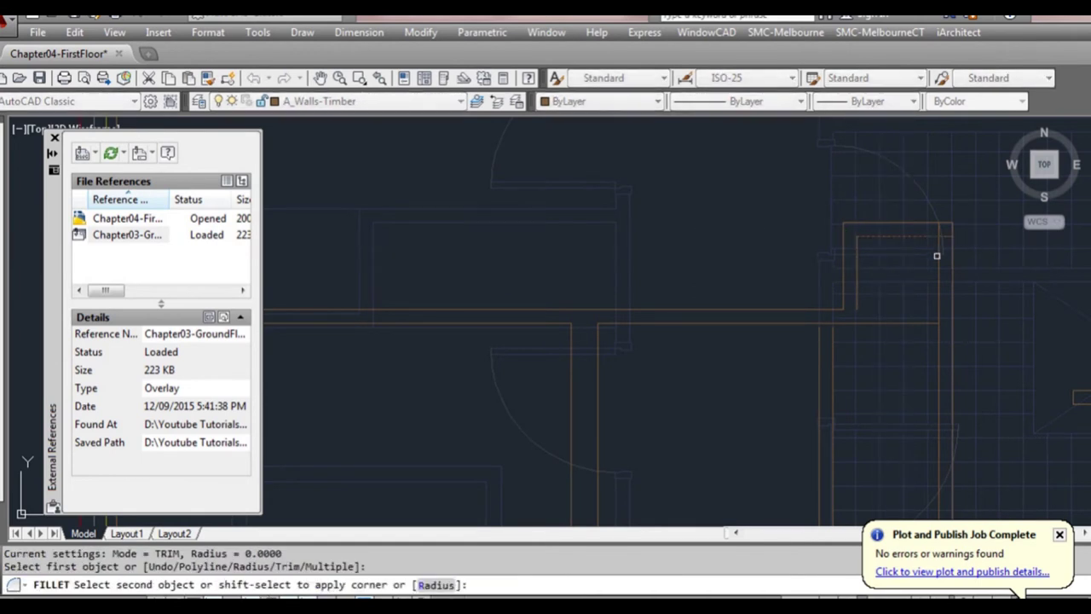
{"action": "left_click", "coordinate": [867, 314]}
Draw a horizontal line from the lower end of the enclosure's inner left face across to the partition's left face
{"action": "scroll", "coordinate": [867, 314], "scroll_direction": "up", "scroll_amount": 4}
{"action": "type", "text": "l"}
{"action": "key", "text": "Return"}
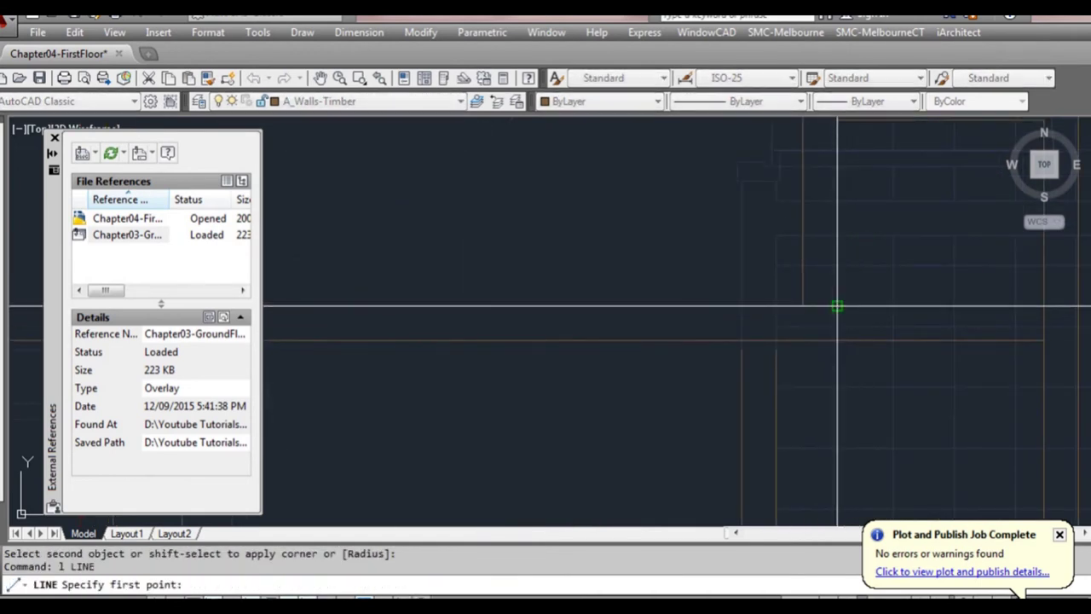
{"action": "left_click", "coordinate": [835, 305]}
{"action": "key", "text": "Escape"}
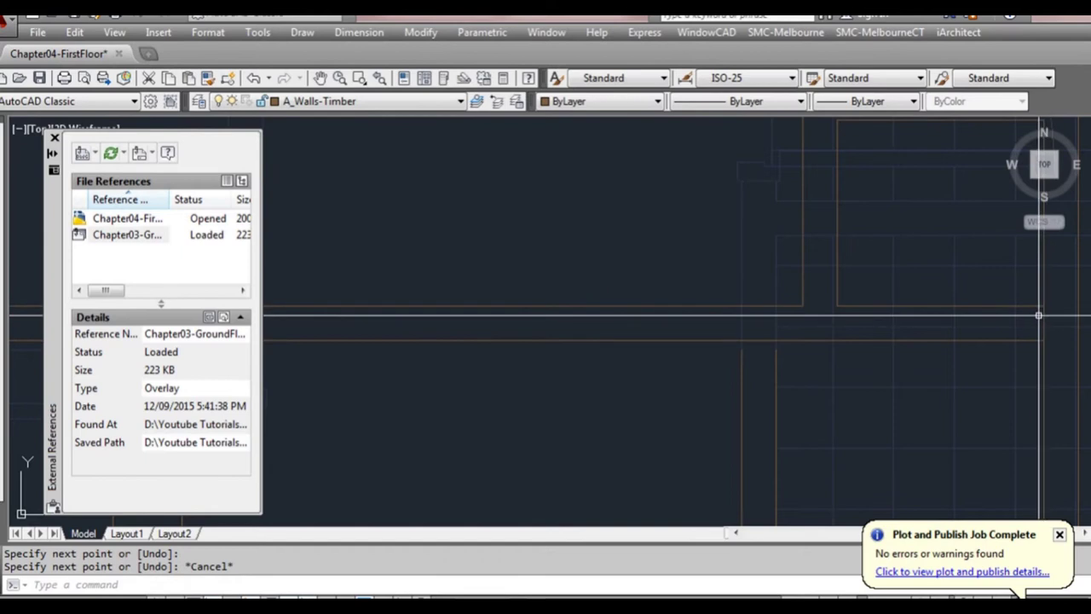
Trim the partition's left face between the two faces of the middle horizontal wall
{"action": "type", "text": "tr"}
{"action": "key", "text": "Return"}
{"action": "left_click", "coordinate": [1007, 335]}
{"action": "left_click", "coordinate": [1005, 345]}
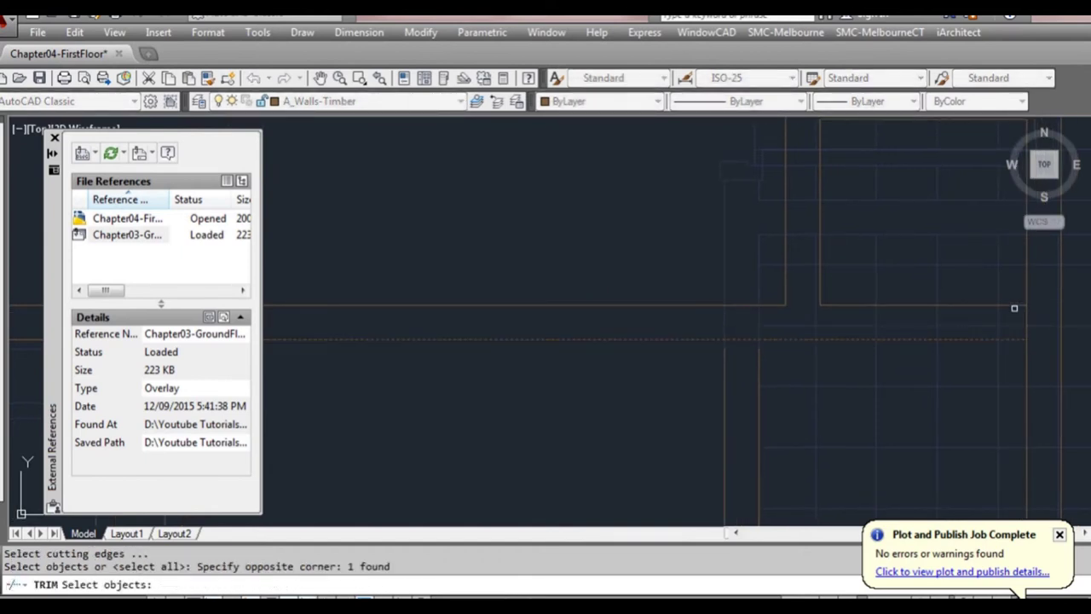
{"action": "key", "text": "Return"}
{"action": "scroll", "coordinate": [1021, 316], "scroll_direction": "down", "scroll_amount": 5}
{"action": "key", "text": "Escape"}
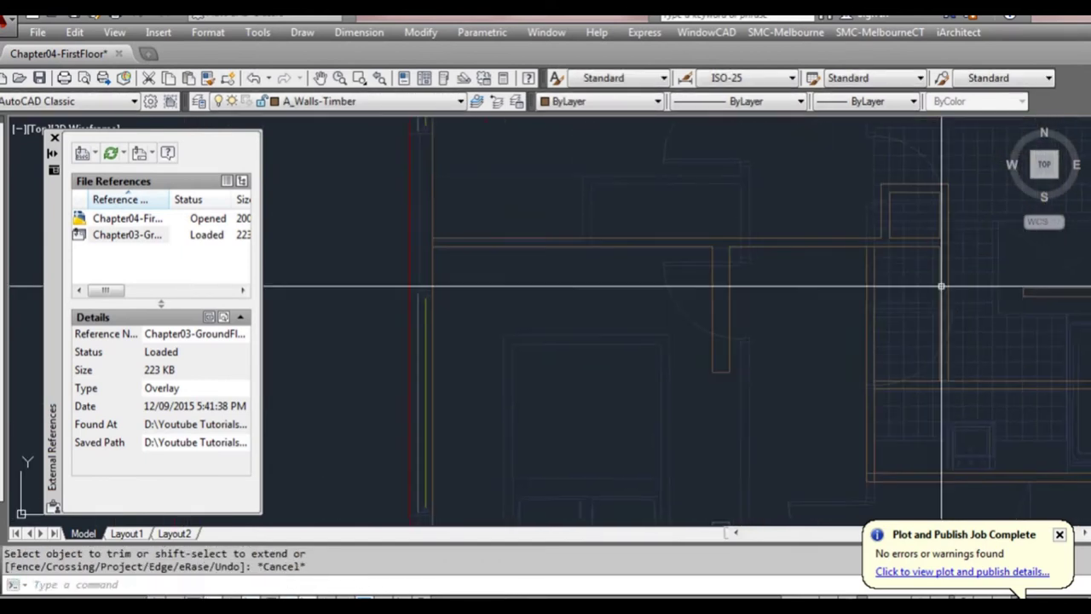
Fillet the outer and inner faces of the enclosure's lower left corner where the vertical wall meets the horizontal wall
{"action": "middle_click_drag", "start_coordinate": [945, 401], "coordinate": [826, 374]}
{"action": "scroll", "coordinate": [863, 397], "scroll_direction": "up", "scroll_amount": 2}
{"action": "scroll", "coordinate": [775, 316], "scroll_direction": "up", "scroll_amount": 2}
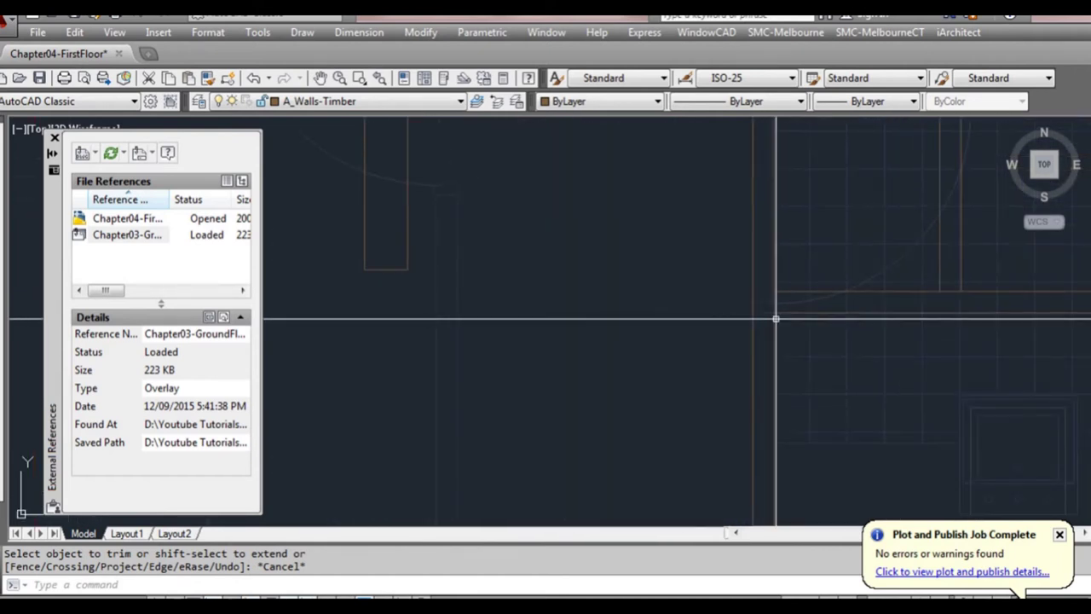
{"action": "type", "text": "f"}
{"action": "key", "text": "Return"}
{"action": "left_click", "coordinate": [791, 312]}
{"action": "left_click", "coordinate": [754, 286]}
{"action": "key", "text": "Return"}
{"action": "left_click", "coordinate": [792, 293]}
{"action": "left_click", "coordinate": [774, 278]}
Draw a short line closing the open left end of the lower horizontal wall
{"action": "scroll", "coordinate": [803, 293], "scroll_direction": "down", "scroll_amount": 2}
{"action": "middle_click_drag", "start_coordinate": [821, 312], "coordinate": [796, 301]}
{"action": "type", "text": "l"}
{"action": "key", "text": "Return"}
{"action": "left_click", "coordinate": [745, 426]}
{"action": "key", "text": "Return"}
Draw a vertical line between the two horizontal walls, starting 300 to the right of the upper wall's outer corner
{"action": "key", "text": "Return"}
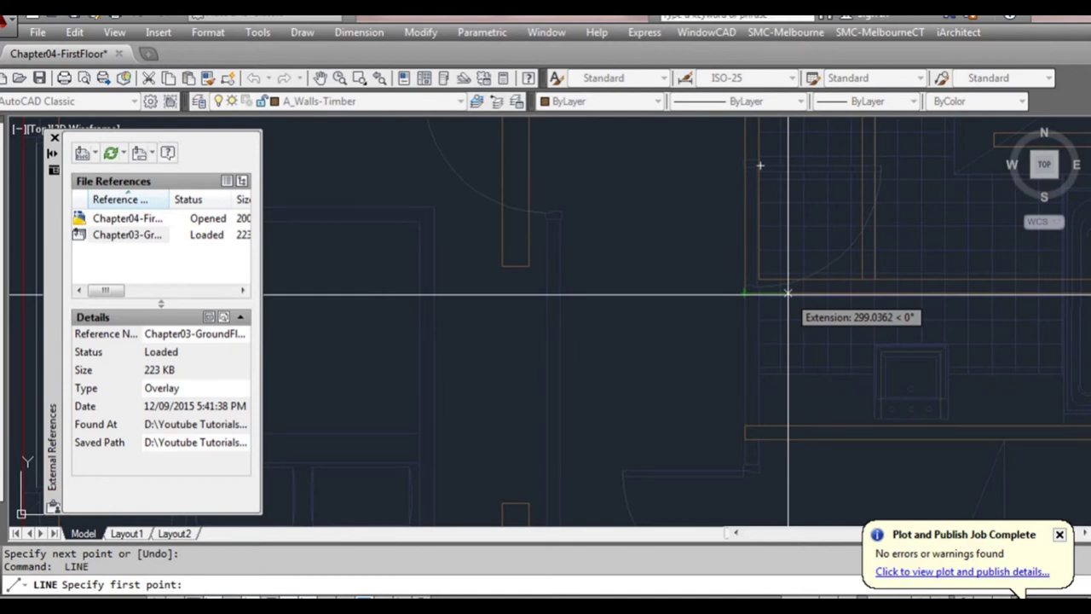
{"action": "type", "text": "300"}
{"action": "key", "text": "Return"}
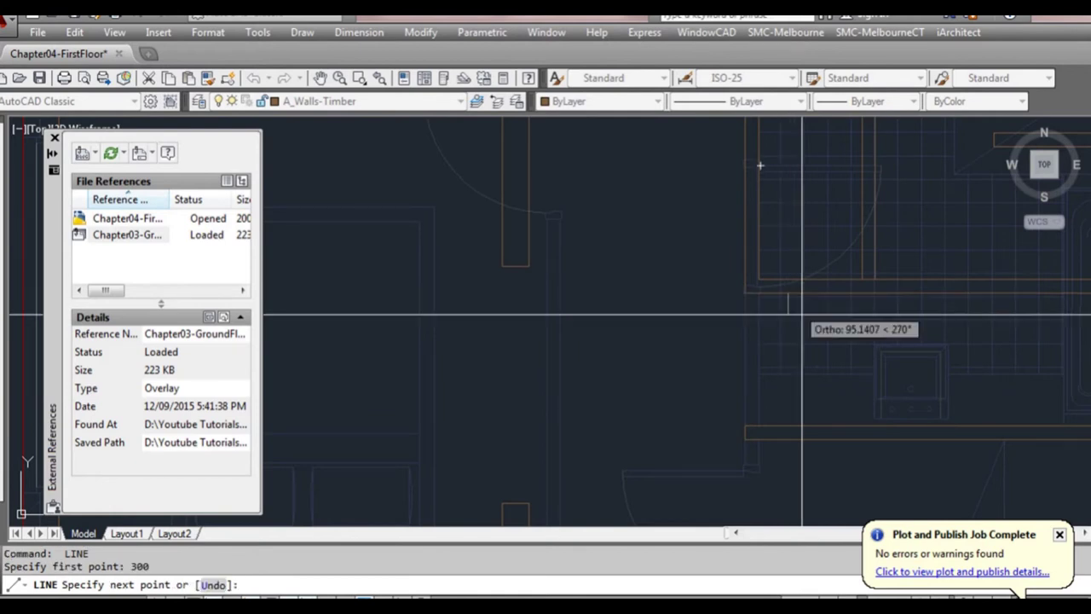
{"action": "key", "text": "Escape"}
Offset the new vertical line 90 to the right to give the short wall its thickness
{"action": "type", "text": "o"}
{"action": "key", "text": "Return"}
{"action": "type", "text": "90"}
{"action": "key", "text": "Return"}
{"action": "left_click", "coordinate": [788, 392]}
{"action": "left_click", "coordinate": [829, 399]}
{"action": "key", "text": "Escape"}
{"action": "scroll", "coordinate": [868, 384], "scroll_direction": "down", "scroll_amount": 2}
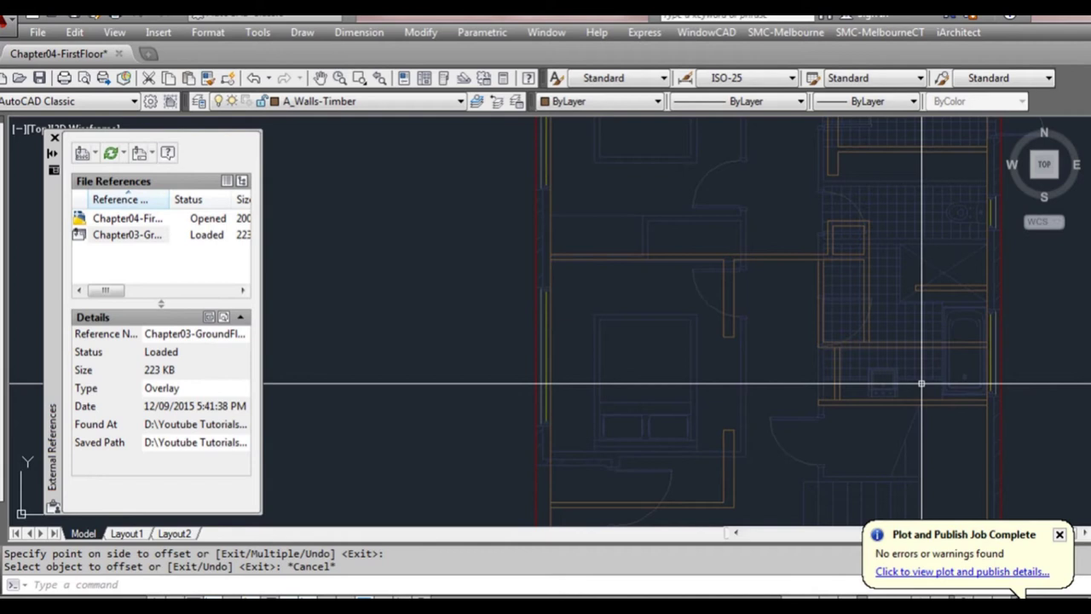
{"action": "scroll", "coordinate": [921, 383], "scroll_direction": "down", "scroll_amount": 1}
{"action": "middle_click_drag", "start_coordinate": [922, 400], "coordinate": [819, 295]}
{"action": "middle_click_drag", "start_coordinate": [849, 404], "coordinate": [808, 313]}
{"action": "scroll", "coordinate": [808, 313], "scroll_direction": "up", "scroll_amount": 1}
{"action": "scroll", "coordinate": [831, 281], "scroll_direction": "up", "scroll_amount": 3}
{"action": "type", "text": "1"}
{"action": "key", "text": "Return"}
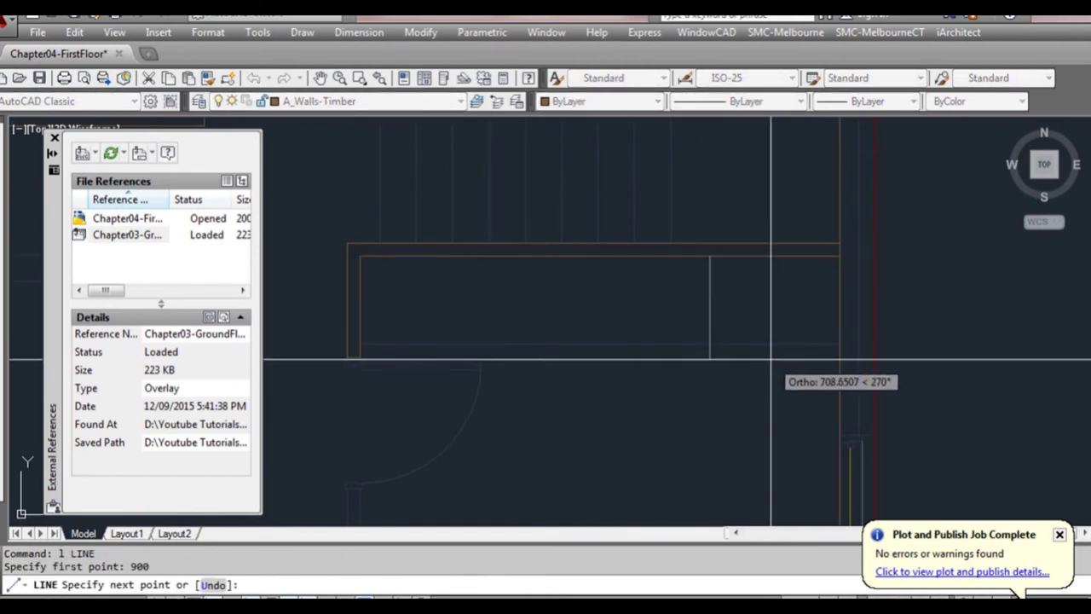
{"action": "key", "text": "Escape"}
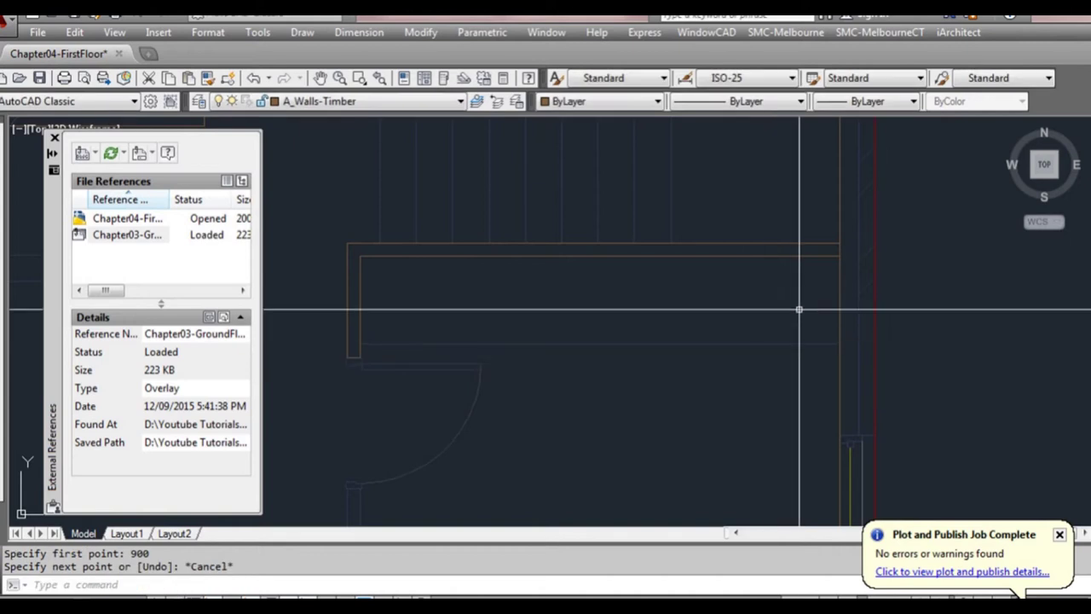
Draw a line starting 600 from the external wall corner below the stairs, 600 down and across to the external wall
{"action": "type", "text": "l"}
{"action": "key", "text": "Return"}
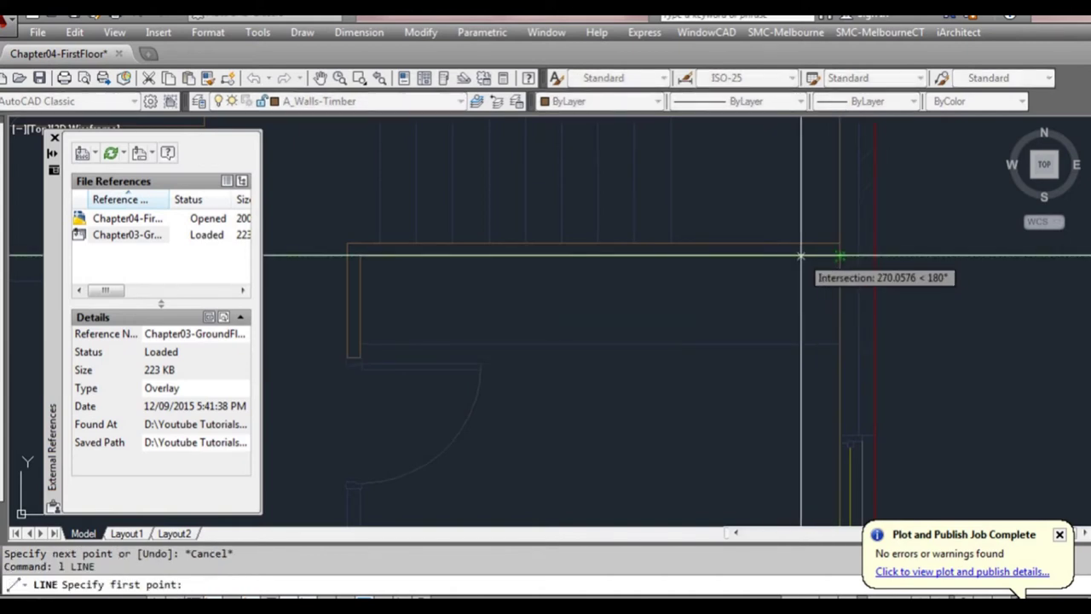
{"action": "type", "text": "600"}
{"action": "key", "text": "Return"}
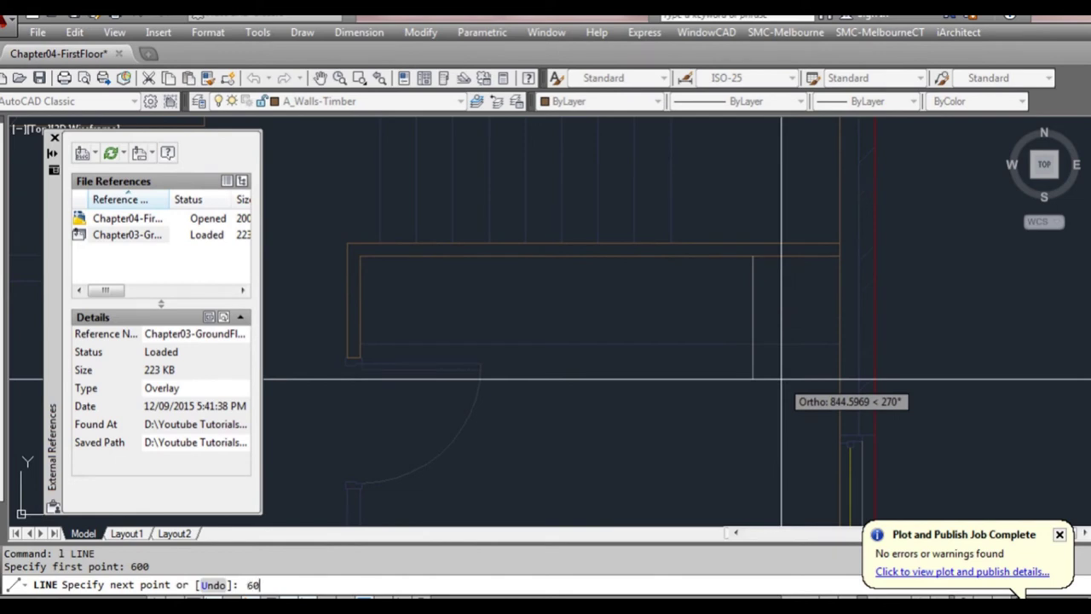
{"action": "type", "text": "0"}
{"action": "key", "text": "Return"}
{"action": "key", "text": "Return"}
Offset the two new lines 90 inward to form the small cupboard's wall thickness
{"action": "type", "text": "o"}
{"action": "key", "text": "Return"}
{"action": "key", "text": "Return"}
{"action": "left_click", "coordinate": [801, 344]}
{"action": "left_click", "coordinate": [804, 305]}
{"action": "left_click", "coordinate": [753, 291]}
{"action": "left_click", "coordinate": [774, 309]}
{"action": "key", "text": "Escape"}
Fillet the cupboard's inner vertical and horizontal lines into a clean corner
{"action": "type", "text": "f"}
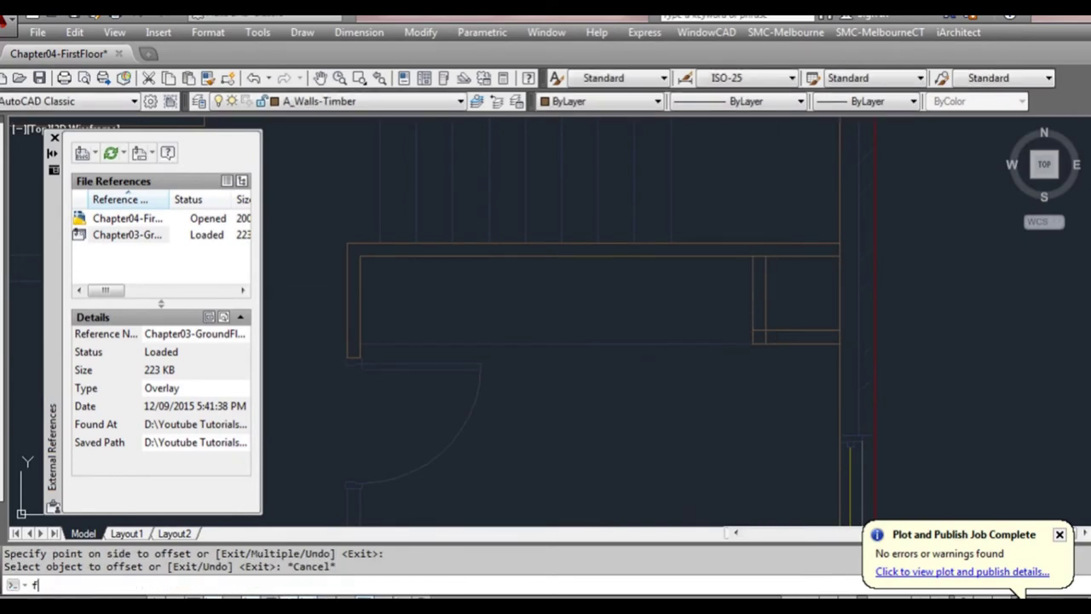
{"action": "key", "text": "Return"}
{"action": "left_click", "coordinate": [767, 317]}
{"action": "left_click", "coordinate": [773, 329]}
Trim the horizontal wall's lower face between the two faces of the cupboard's vertical wall
{"action": "type", "text": "tr"}
{"action": "key", "text": "Return"}
{"action": "left_click", "coordinate": [784, 284]}
{"action": "left_click", "coordinate": [744, 292]}
{"action": "key", "text": "Return"}
{"action": "left_click", "coordinate": [758, 255]}
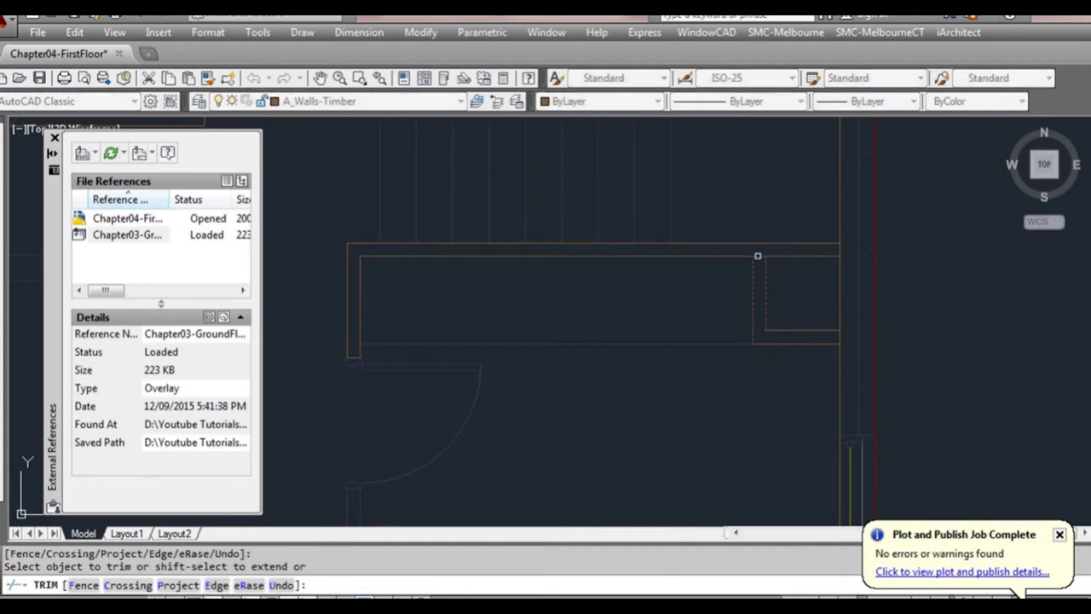
Make the layer of the projecting bay's outer brick wall line, A_Walls-Brick, the current layer
{"action": "key", "text": "Escape"}
{"action": "scroll", "coordinate": [857, 368], "scroll_direction": "down", "scroll_amount": 5}
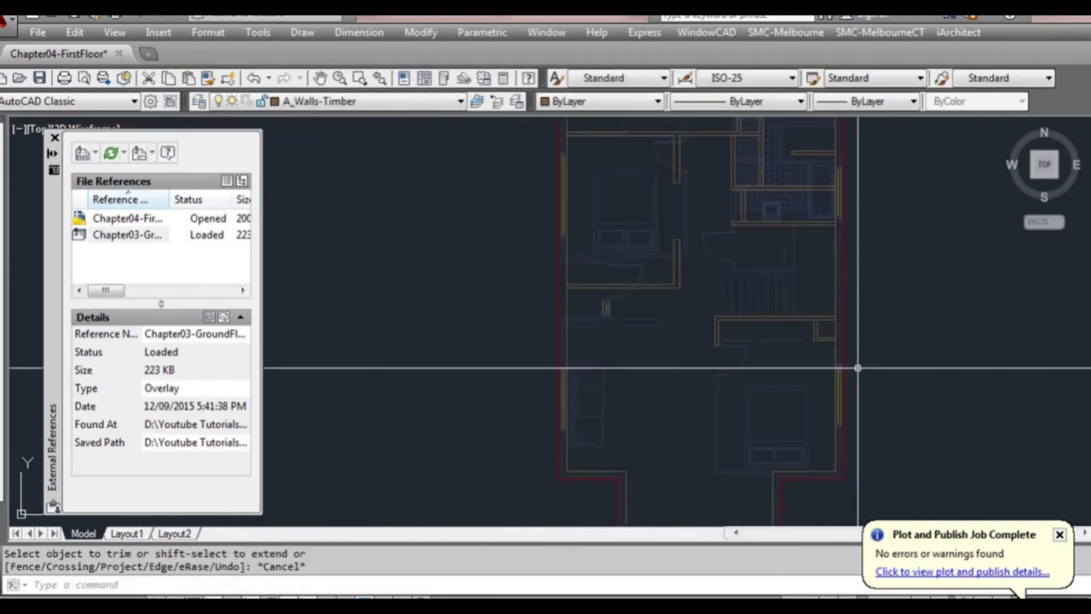
{"action": "scroll", "coordinate": [857, 369], "scroll_direction": "down", "scroll_amount": 3}
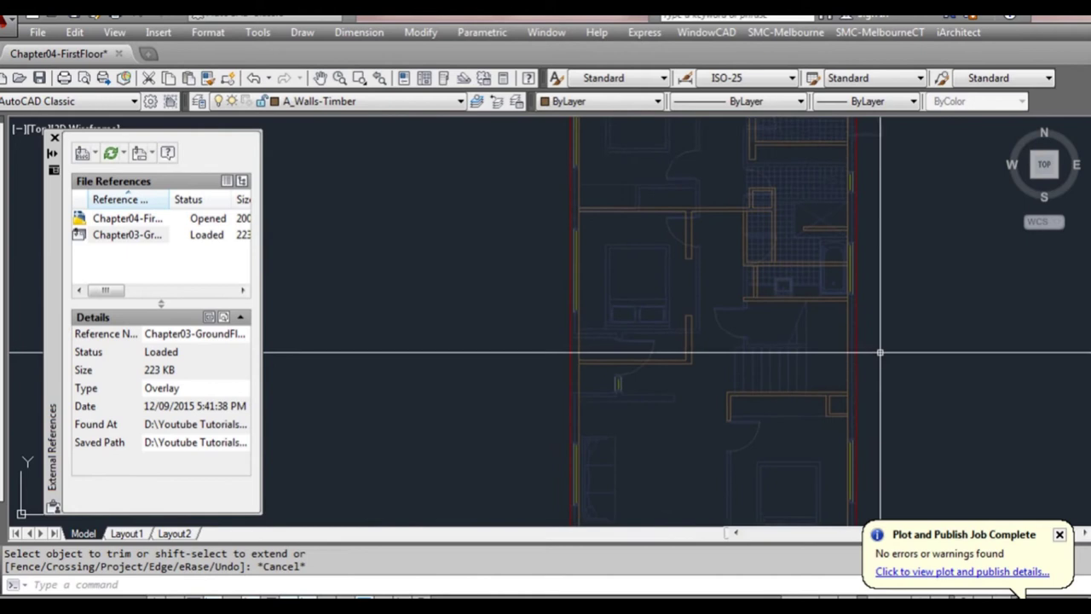
{"action": "mouse_move", "coordinate": [890, 350]}
{"action": "middle_mouse_down"}
{"action": "mouse_move", "coordinate": [830, 315]}
{"action": "mouse_move", "coordinate": [850, 376]}
{"action": "middle_mouse_up"}
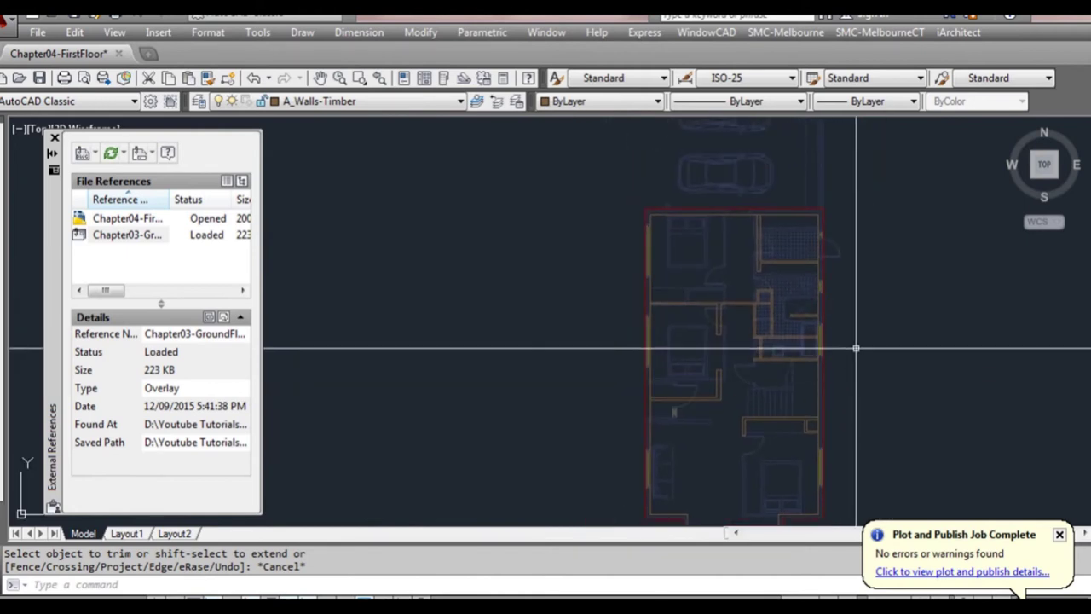
{"action": "middle_click_drag", "start_coordinate": [858, 338], "coordinate": [819, 226]}
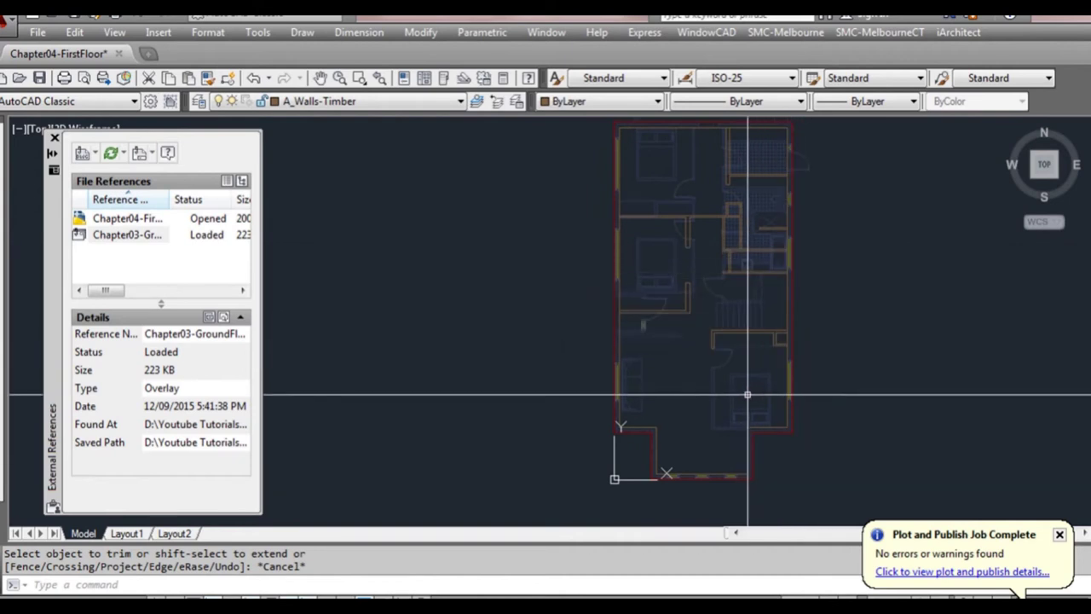
{"action": "scroll", "coordinate": [704, 432], "scroll_direction": "up", "scroll_amount": 4}
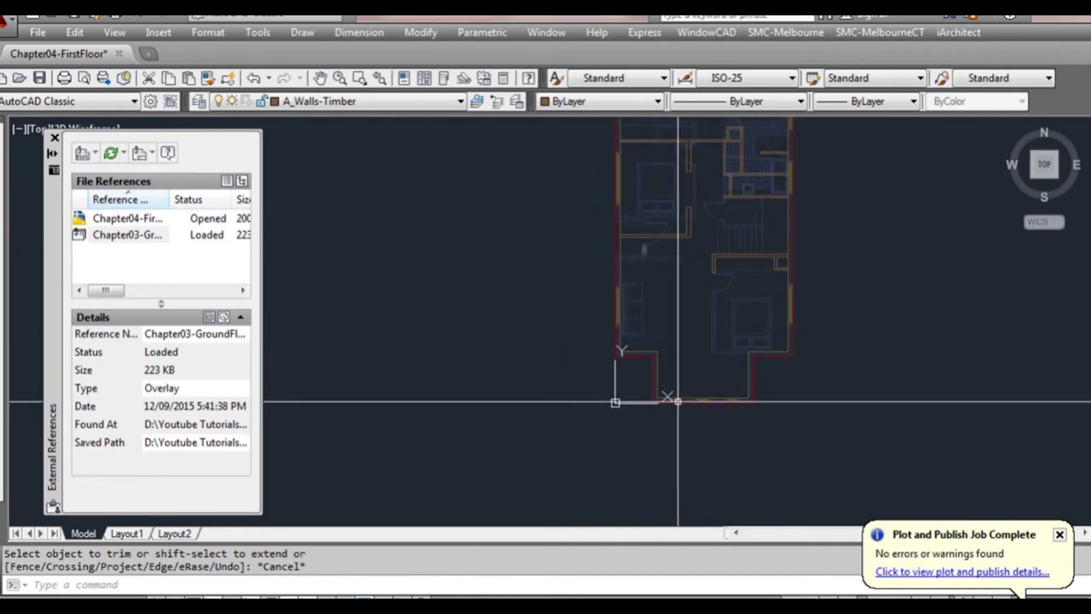
{"action": "scroll", "coordinate": [673, 406], "scroll_direction": "up", "scroll_amount": 2}
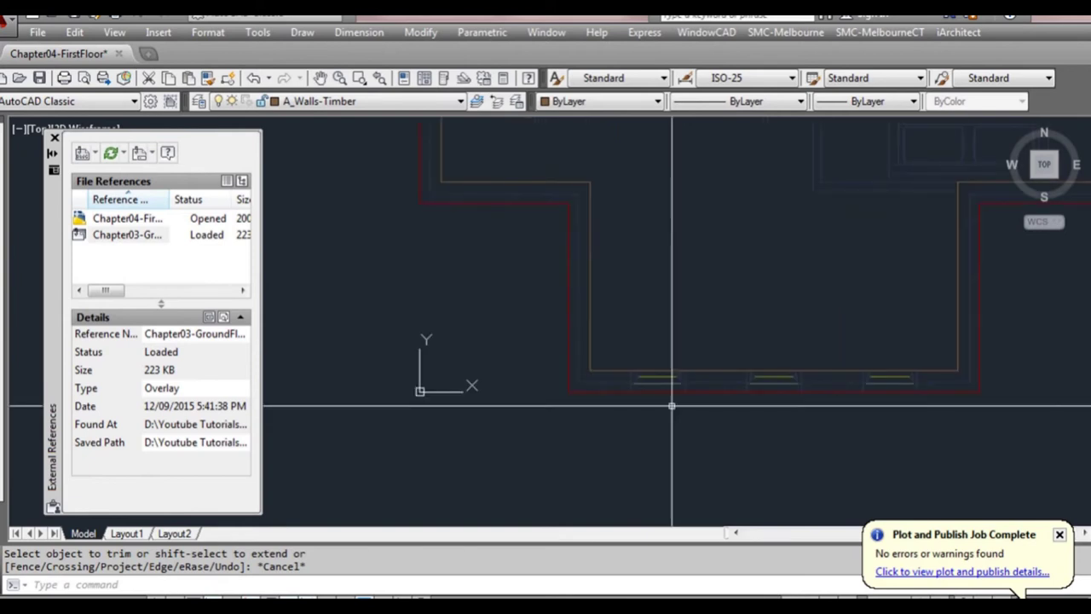
{"action": "scroll", "coordinate": [663, 399], "scroll_direction": "up", "scroll_amount": 2}
{"action": "type", "text": "l"}
{"action": "key", "text": "Return"}
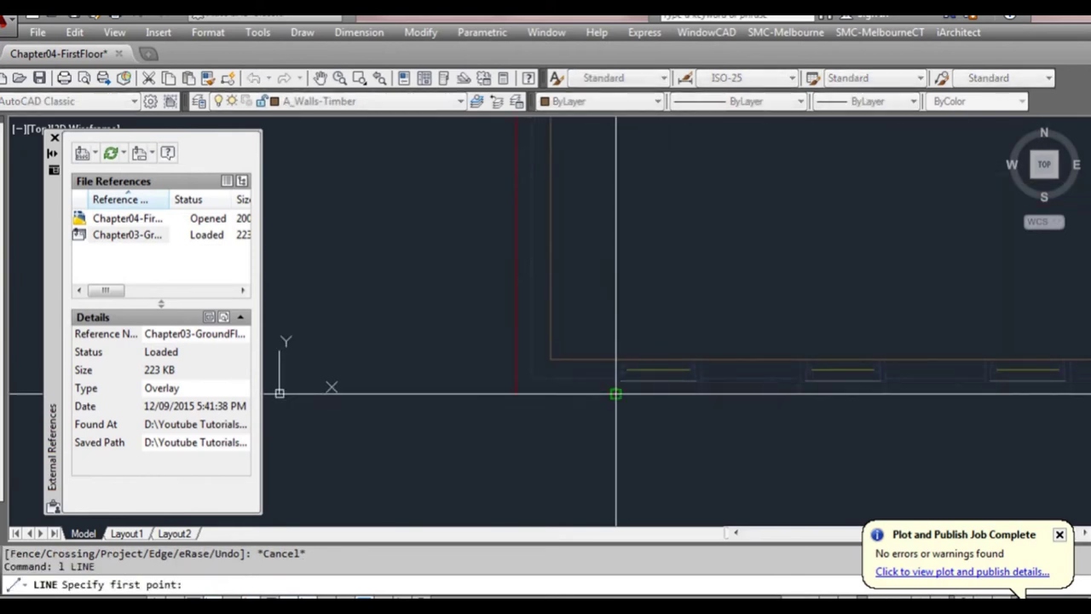
{"action": "key", "text": "Escape"}
{"action": "left_click", "coordinate": [622, 394]}
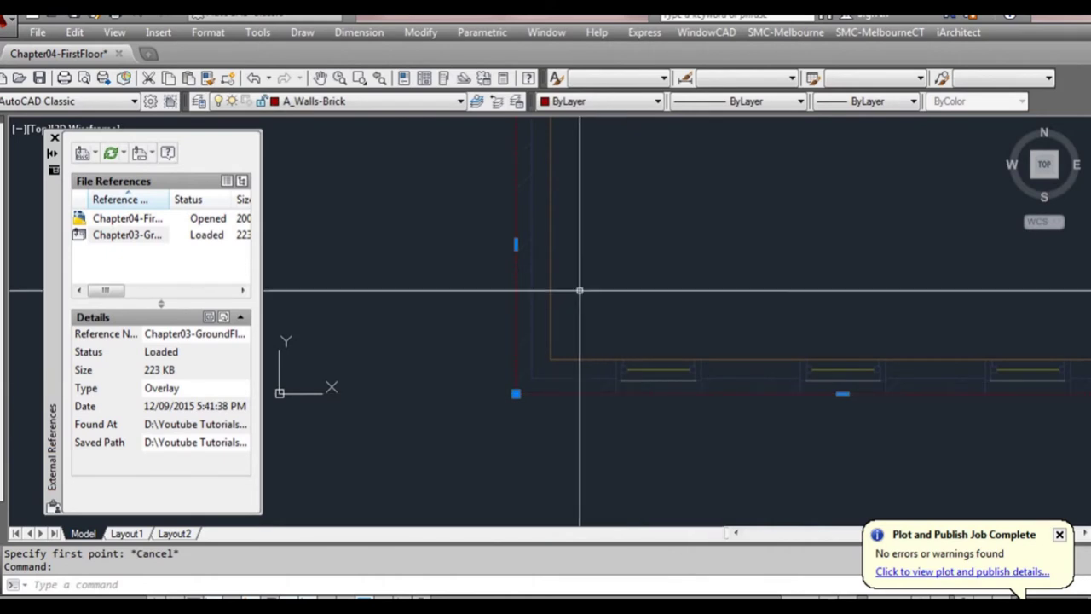
{"action": "left_click", "coordinate": [477, 100]}
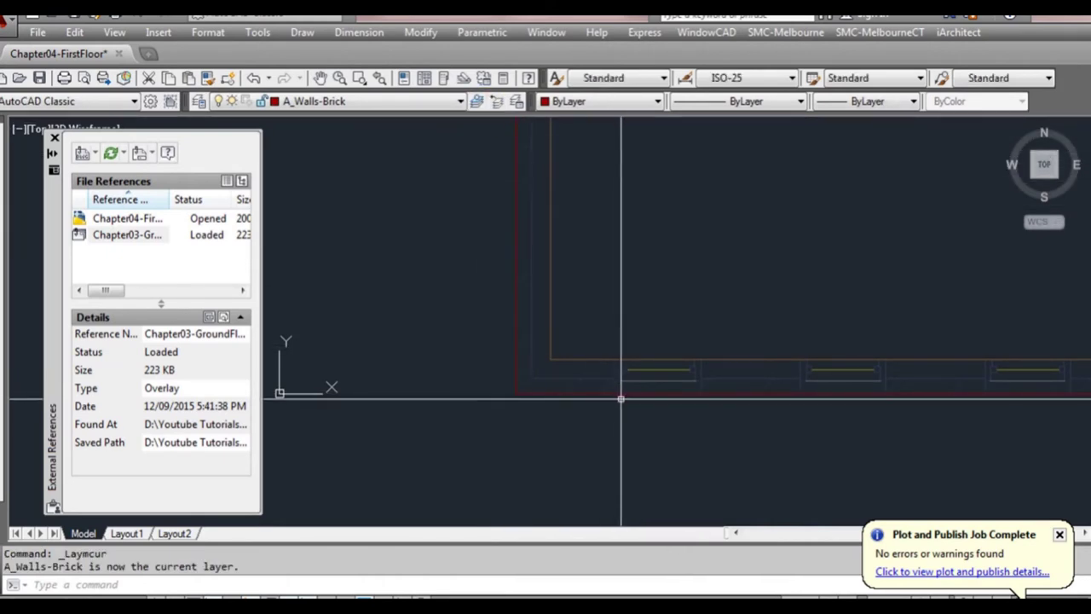
Draw two lines across the bay's front wall, at the outer ends of the first and last of the three windows
{"action": "type", "text": "l"}
{"action": "key", "text": "Return"}
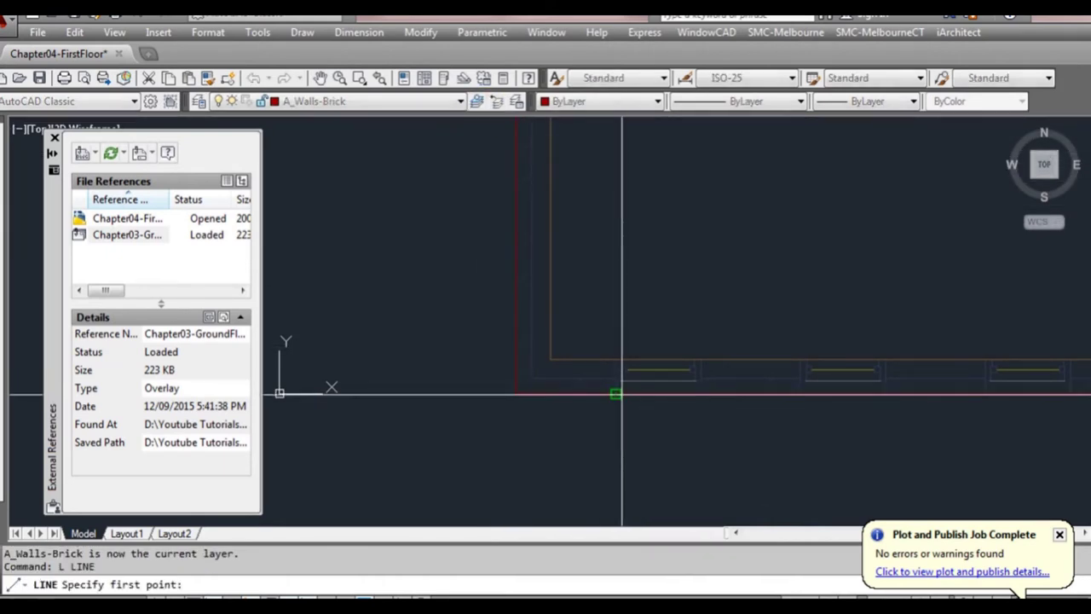
{"action": "left_click", "coordinate": [621, 394]}
{"action": "left_click", "coordinate": [616, 360]}
{"action": "key", "text": "Return"}
{"action": "middle_click_drag", "start_coordinate": [902, 397], "coordinate": [637, 386]}
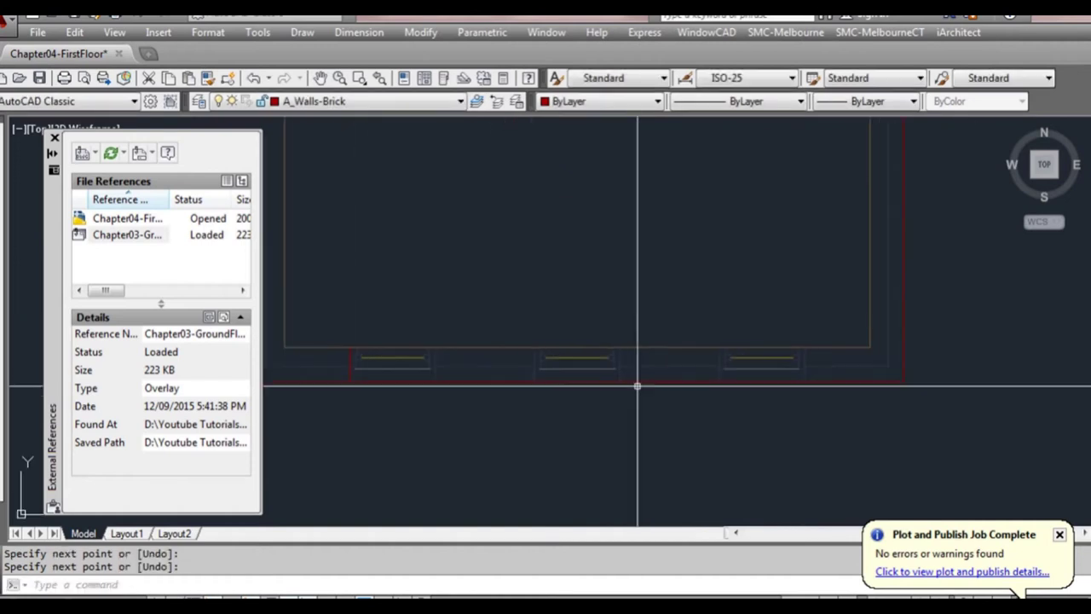
{"action": "key", "text": "Return"}
{"action": "left_click", "coordinate": [804, 382]}
{"action": "left_click", "coordinate": [806, 347]}
{"action": "key", "text": "Escape"}
Trim away the bay's outer brick line between the two new opening lines
{"action": "middle_click_drag", "start_coordinate": [801, 359], "coordinate": [862, 359]}
{"action": "type", "text": "t"}
{"action": "key", "text": "Return"}
{"action": "left_click", "coordinate": [865, 356]}
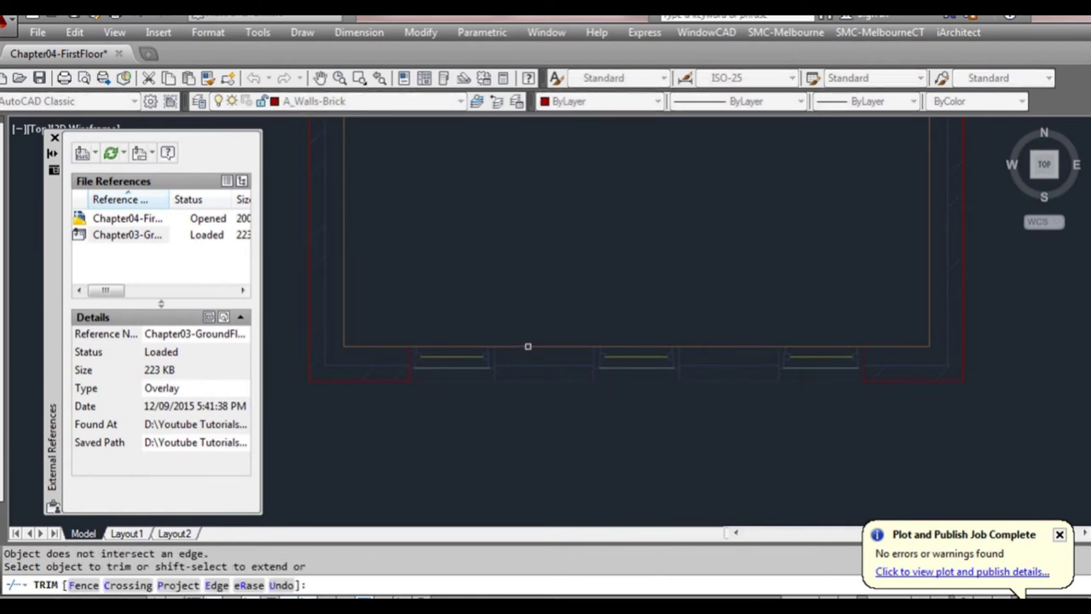
{"action": "key", "text": "Escape"}
{"action": "key", "text": "Escape"}
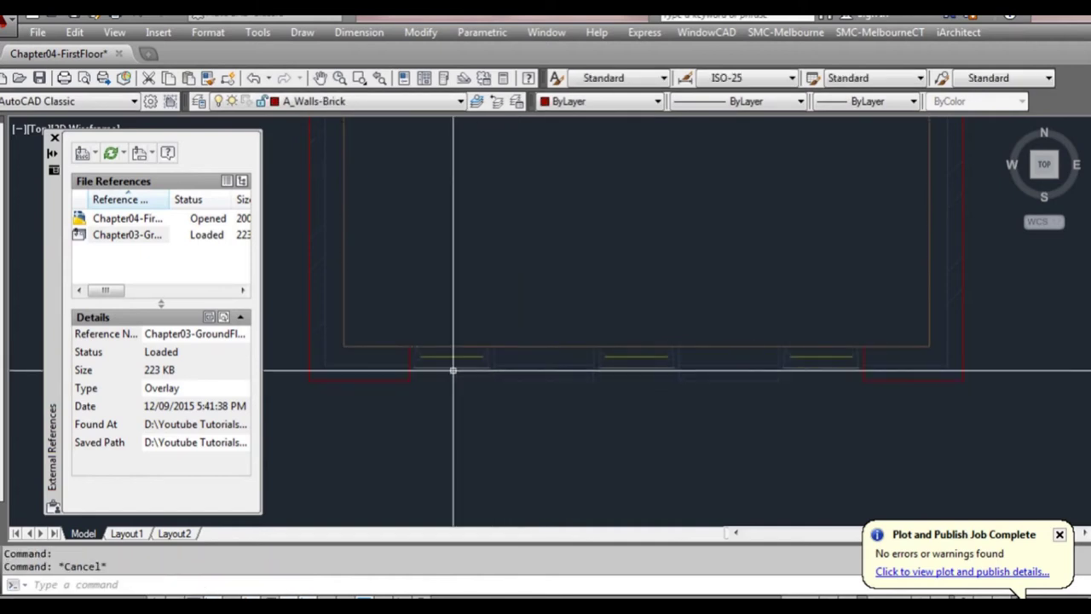
Explode the inner timber wall polyline of the bay into separate lines
{"action": "left_click", "coordinate": [444, 347]}
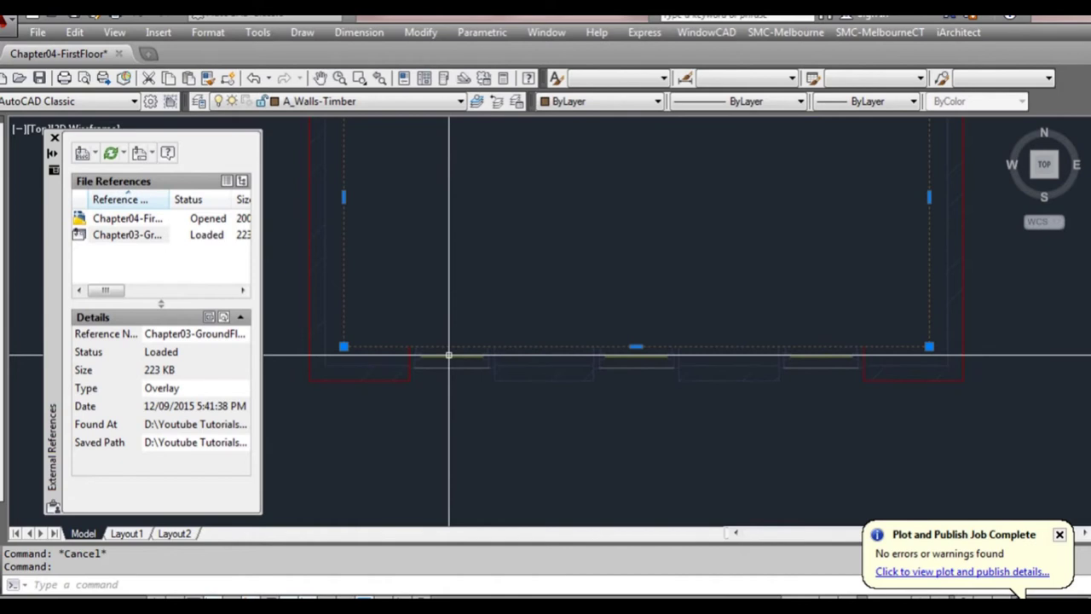
{"action": "type", "text": "x"}
{"action": "key", "text": "Return"}
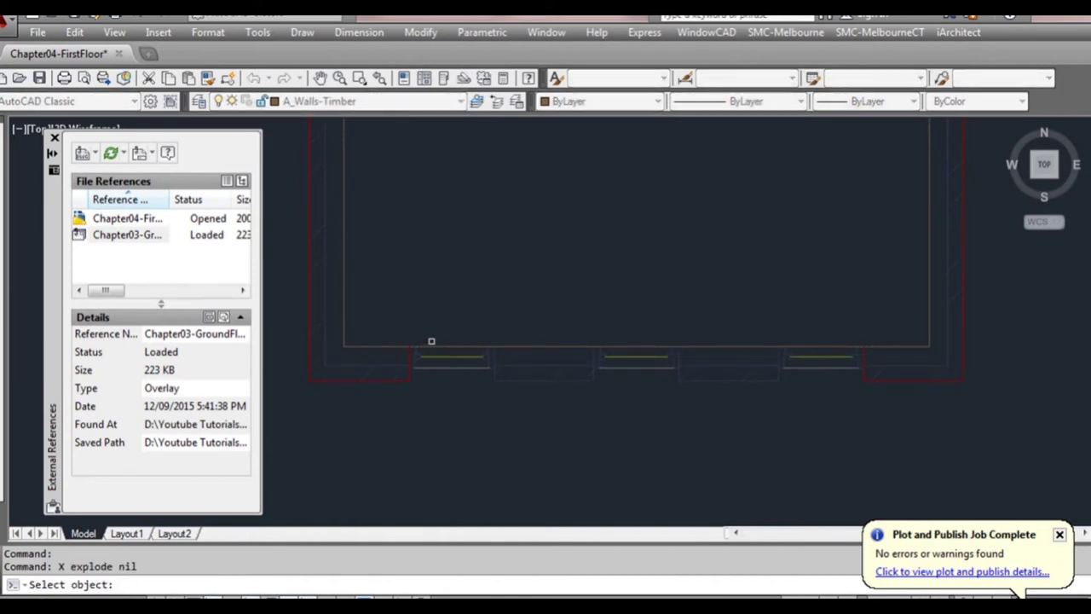
Try to trim the bay's inner timber line between the two opening lines
{"action": "type", "text": "tr"}
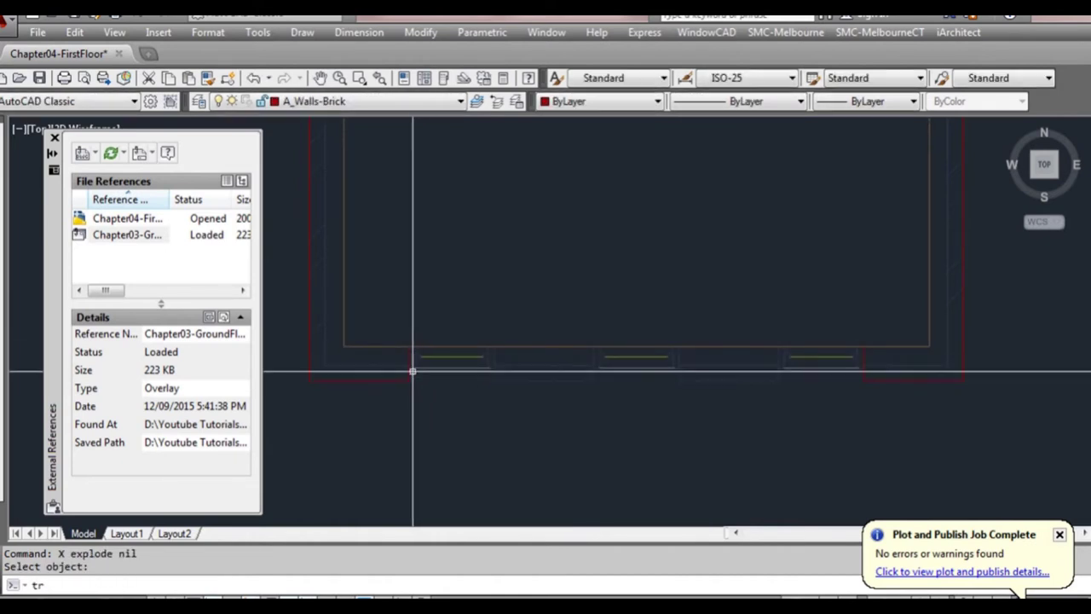
{"action": "key", "text": "Return"}
{"action": "left_click", "coordinate": [411, 371]}
{"action": "key", "text": "Return"}
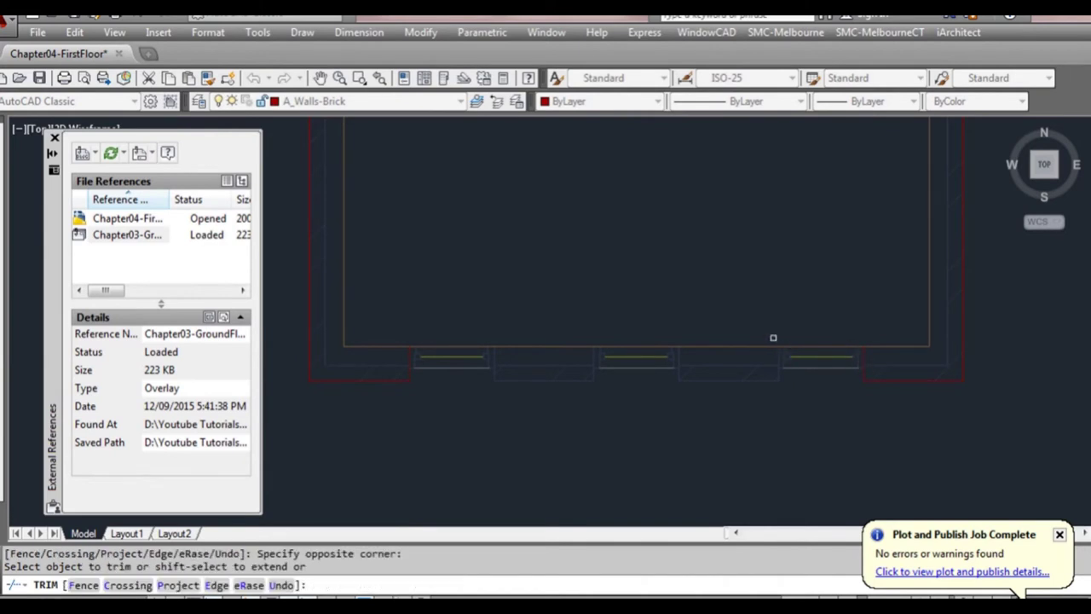
{"action": "key", "text": "Return"}
Stretch the timber line's left end to the left opening line, and undo that stretch
{"action": "left_click", "coordinate": [724, 347]}
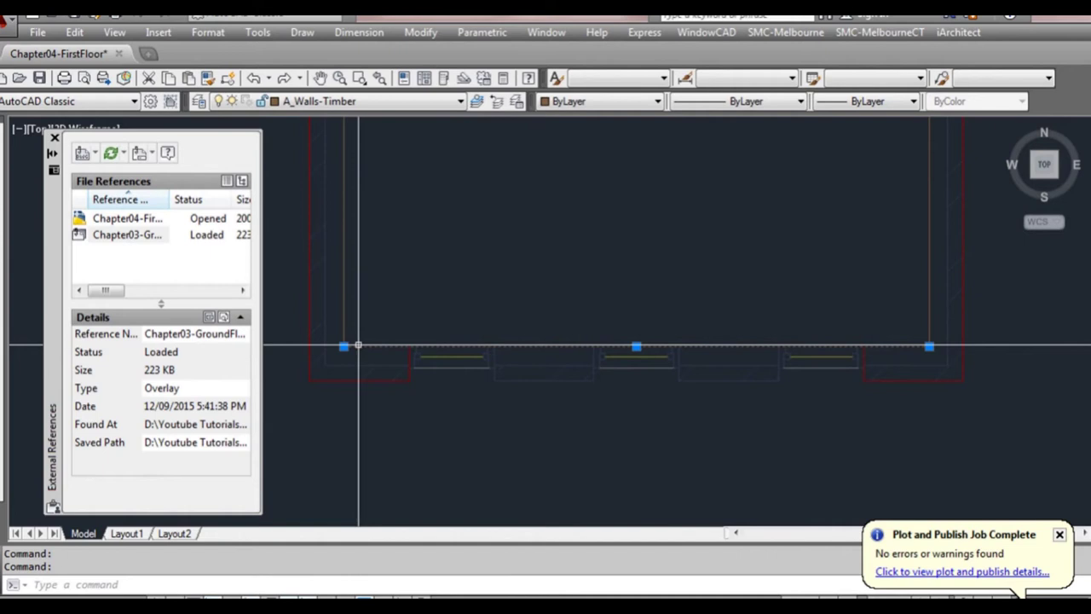
{"action": "left_click", "coordinate": [344, 347]}
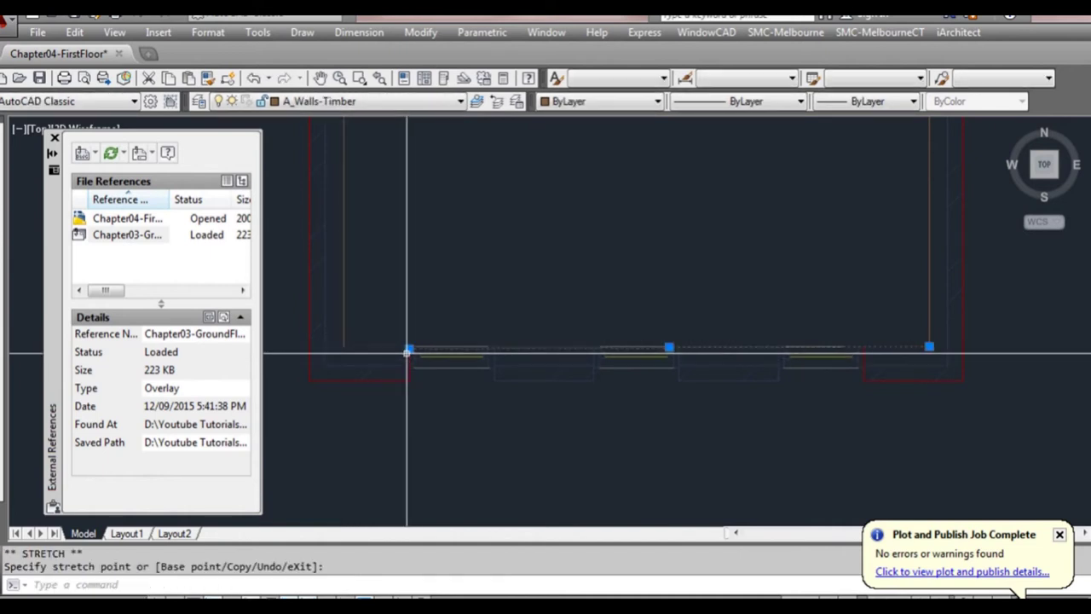
{"action": "type", "text": "u"}
{"action": "key", "text": "Return"}
Send the overlaid ground floor reference to the back of the draw order
{"action": "left_click", "coordinate": [441, 365]}
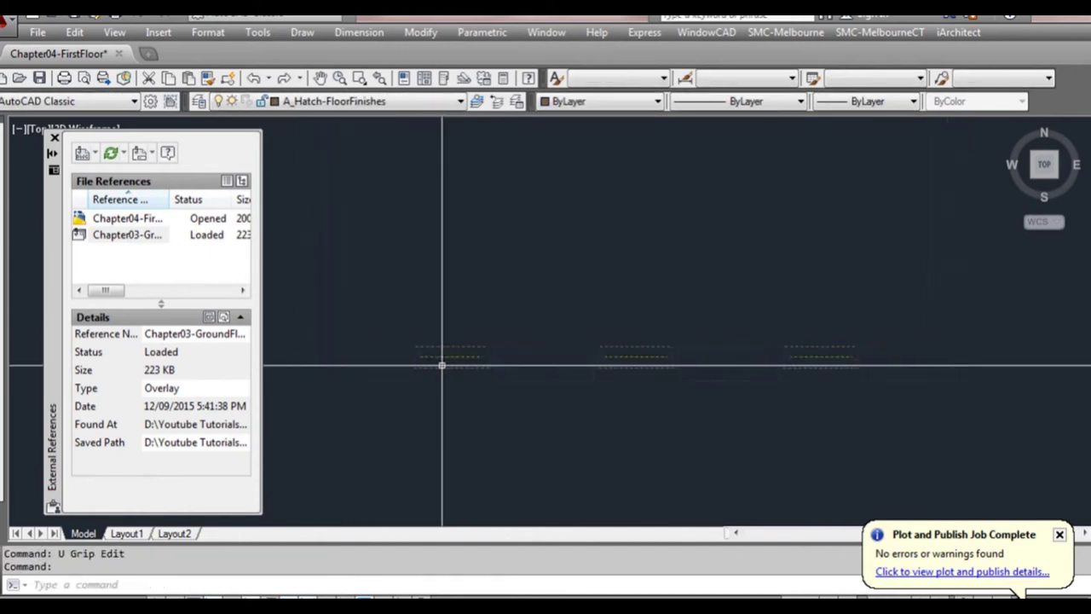
{"action": "key", "text": "Return"}
{"action": "type", "text": "b"}
{"action": "key", "text": "Return"}
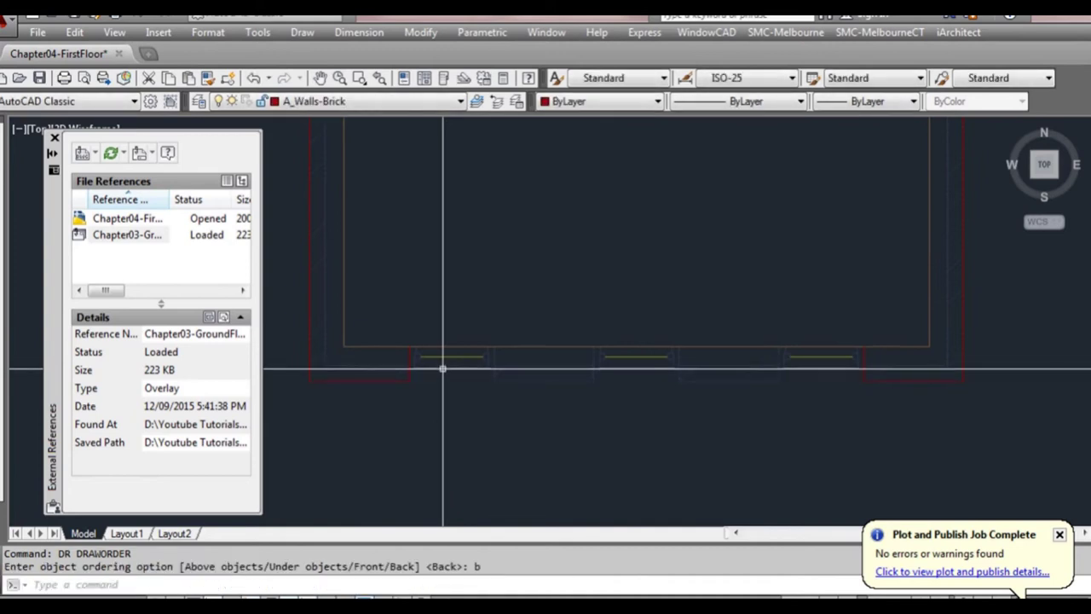
Trim the bay's front timber line to the right of the left opening line
{"action": "type", "text": "tr"}
{"action": "key", "text": "Return"}
{"action": "left_click", "coordinate": [410, 373]}
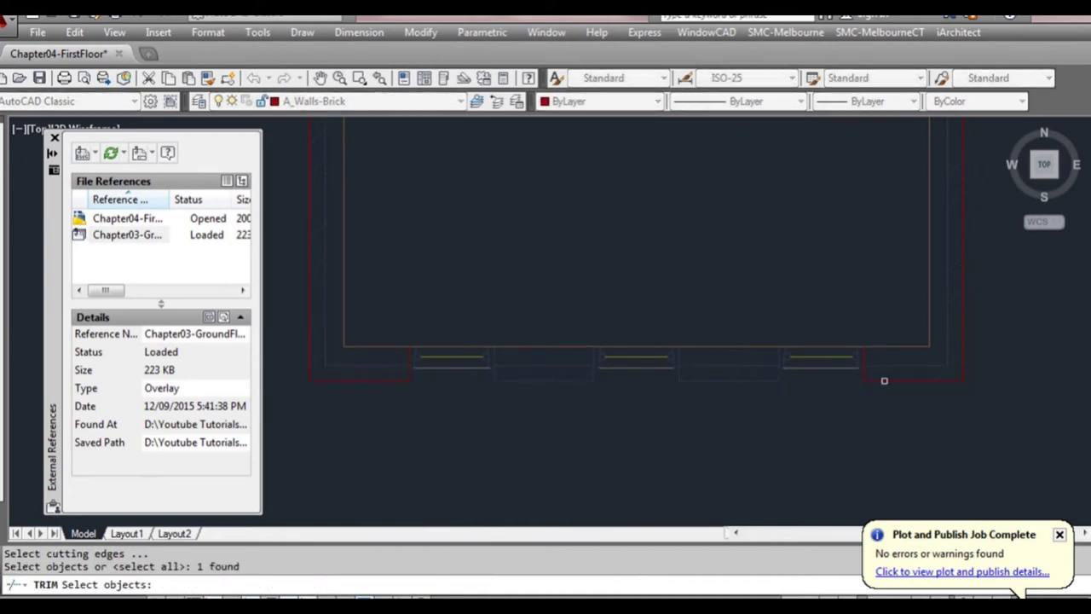
{"action": "key", "text": "Escape"}
{"action": "left_click", "coordinate": [824, 347]}
{"action": "key", "text": "Escape"}
Fillet the left opening line and the remaining timber line into a clean corner
{"action": "middle_click_drag", "start_coordinate": [410, 338], "coordinate": [502, 337]}
{"action": "scroll", "coordinate": [443, 351], "scroll_direction": "up", "scroll_amount": 2}
{"action": "type", "text": "f"}
{"action": "key", "text": "Return"}
{"action": "left_click", "coordinate": [512, 340]}
{"action": "left_click", "coordinate": [518, 351]}
Draw a line along the inner wall face from the right opening line to the bay's inner right corner
{"action": "scroll", "coordinate": [536, 365], "scroll_direction": "down", "scroll_amount": 1}
{"action": "middle_click_drag", "start_coordinate": [813, 373], "coordinate": [648, 375]}
{"action": "scroll", "coordinate": [847, 358], "scroll_direction": "up", "scroll_amount": 1}
{"action": "type", "text": "l"}
{"action": "key", "text": "Return"}
{"action": "left_click", "coordinate": [788, 353]}
{"action": "left_click", "coordinate": [891, 353]}
{"action": "key", "text": "Escape"}
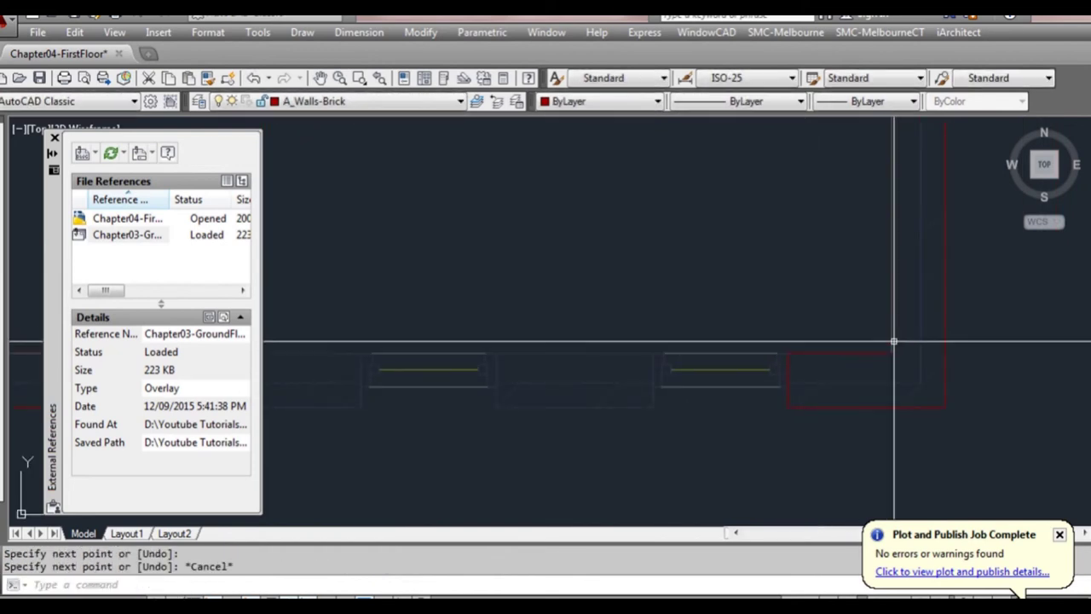
Match the new inner line's properties to the adjoining vertical timber wall line
{"action": "type", "text": "ma"}
{"action": "key", "text": "Return"}
{"action": "left_click", "coordinate": [886, 356]}
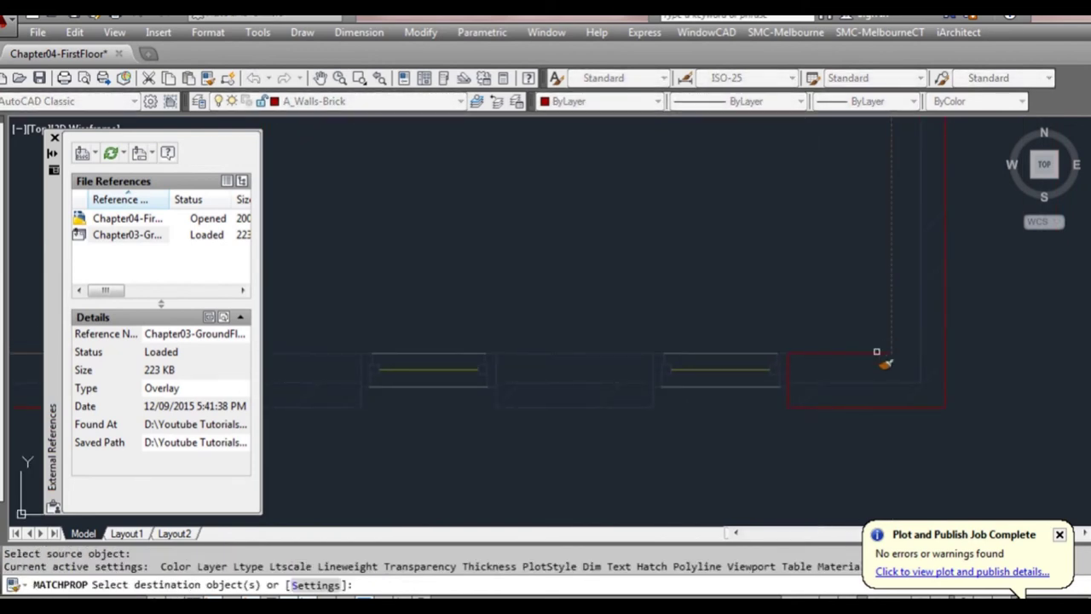
{"action": "key", "text": "Escape"}
Draw a centre line from the inner to the outer face across the short horizontal wall left of the bay
{"action": "scroll", "coordinate": [656, 388], "scroll_direction": "down", "scroll_amount": 4}
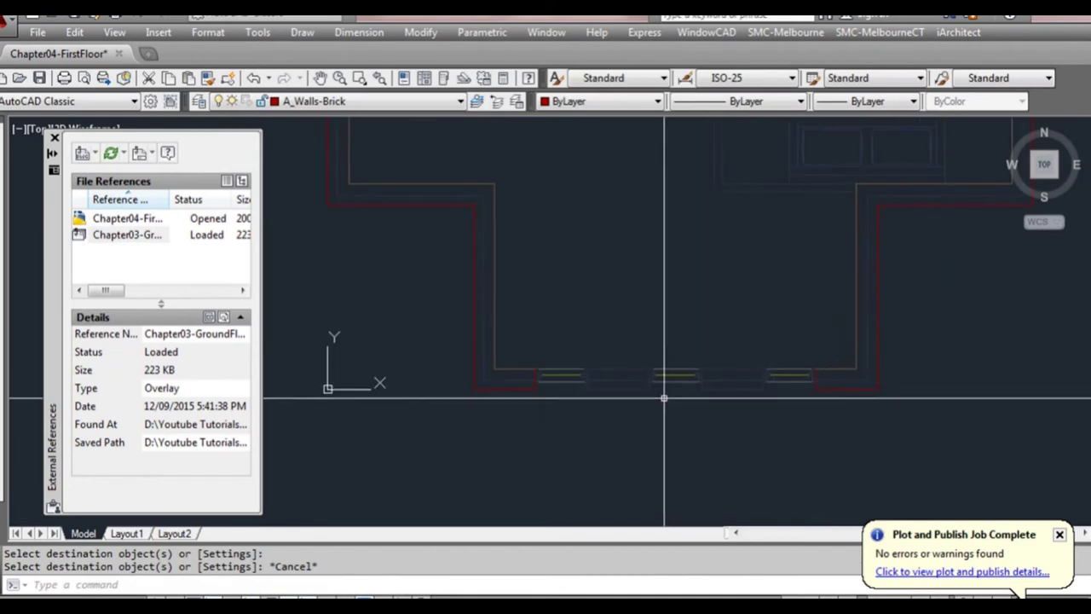
{"action": "scroll", "coordinate": [661, 389], "scroll_direction": "down", "scroll_amount": 2}
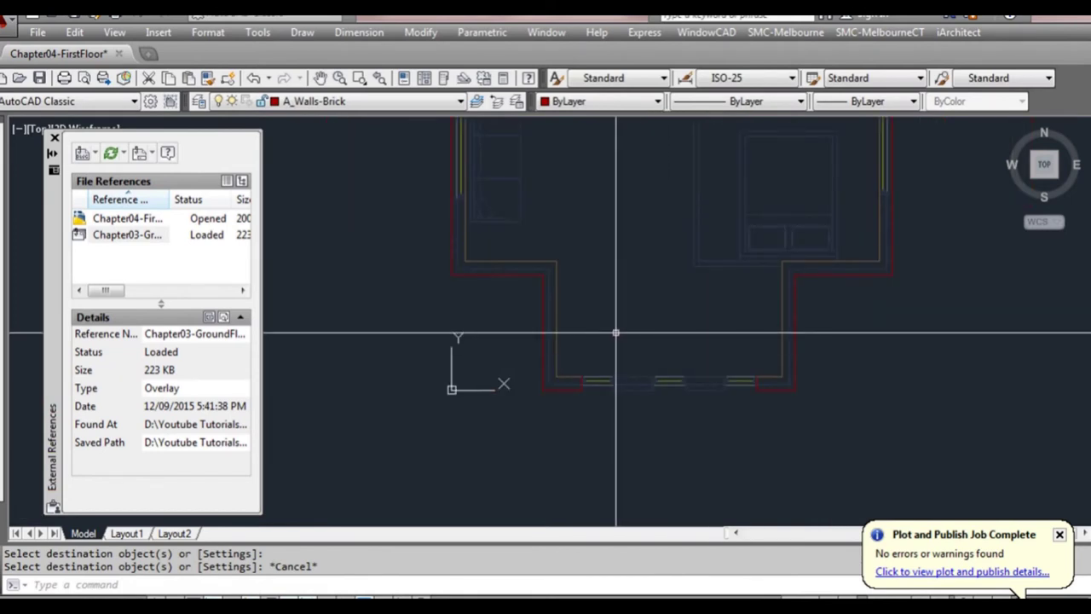
{"action": "scroll", "coordinate": [601, 319], "scroll_direction": "up", "scroll_amount": 3}
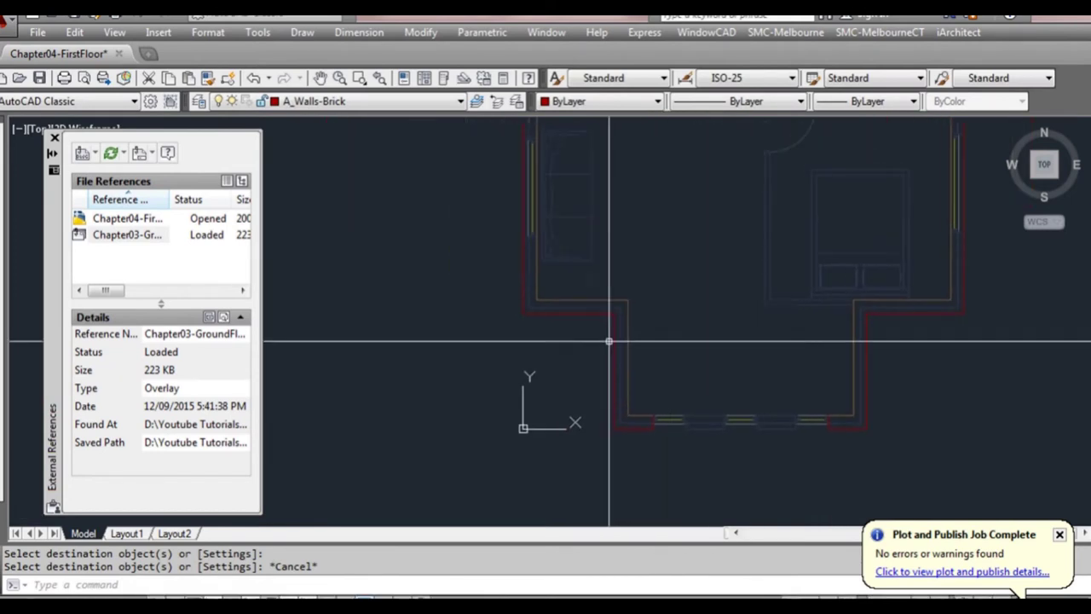
{"action": "type", "text": "l"}
{"action": "key", "text": "Return"}
{"action": "scroll", "coordinate": [569, 304], "scroll_direction": "up", "scroll_amount": 2}
{"action": "left_click", "coordinate": [571, 307]}
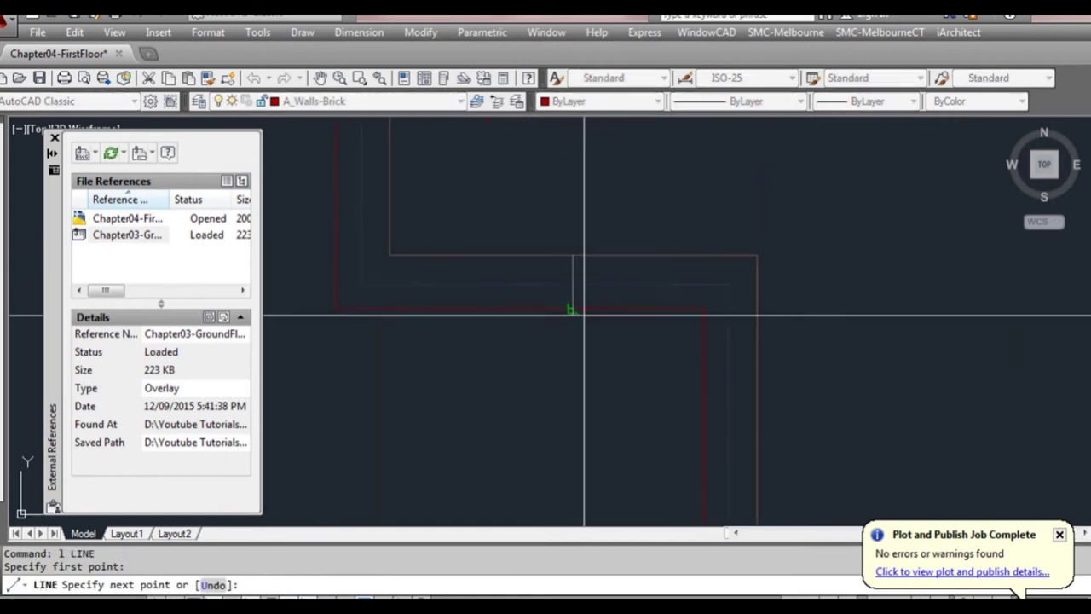
{"action": "key", "text": "Escape"}
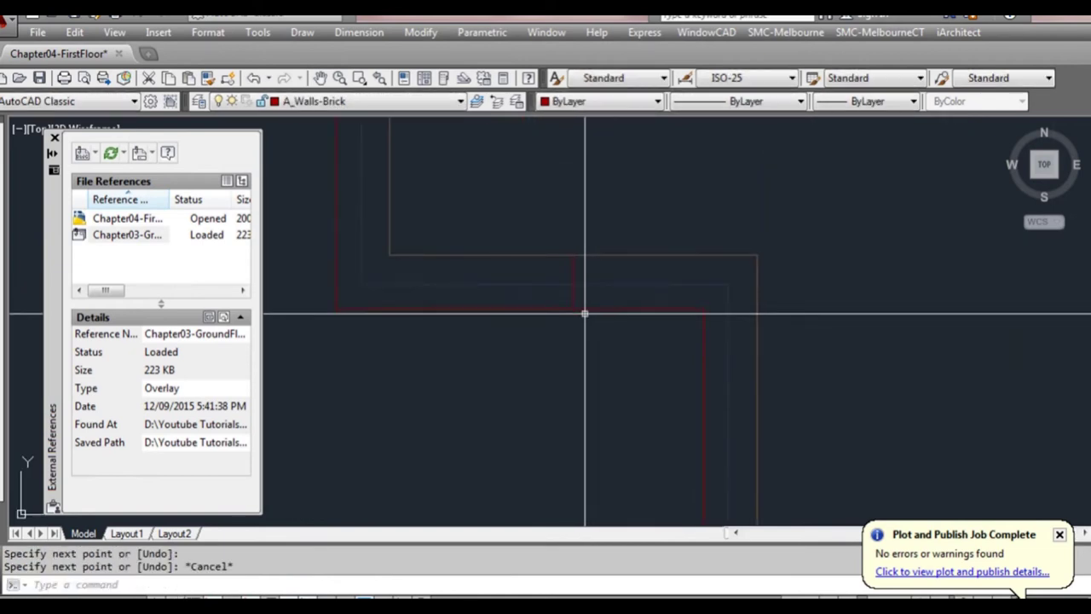
Offset the short wall's centre line to the right, and erase the offset copy
{"action": "type", "text": "o"}
{"action": "key", "text": "Return"}
{"action": "type", "text": "30"}
{"action": "key", "text": "Return"}
{"action": "left_click", "coordinate": [573, 269]}
{"action": "left_click", "coordinate": [605, 270]}
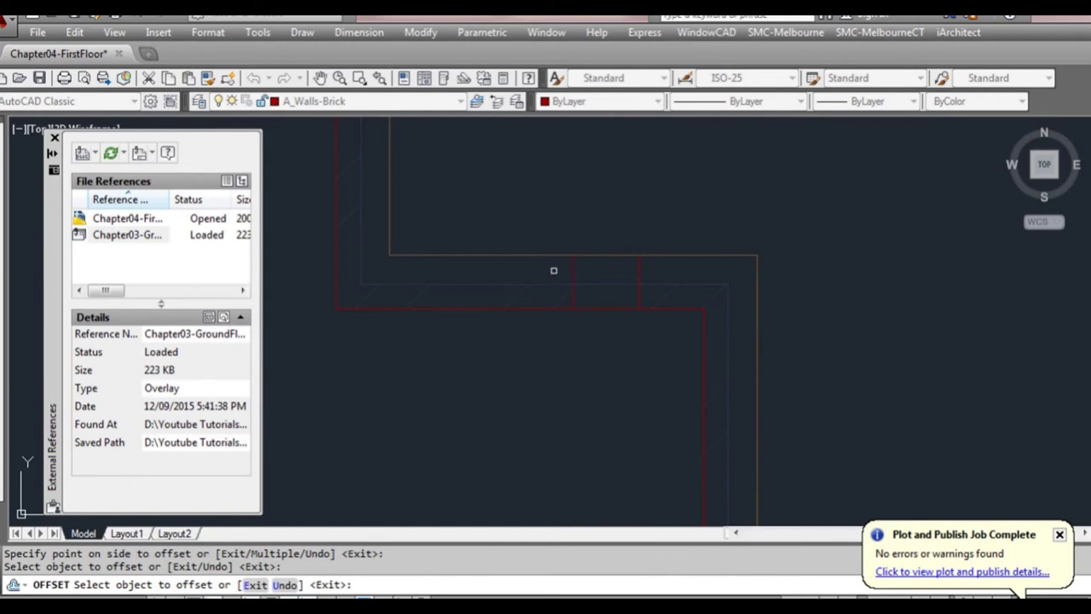
{"action": "left_click", "coordinate": [573, 272]}
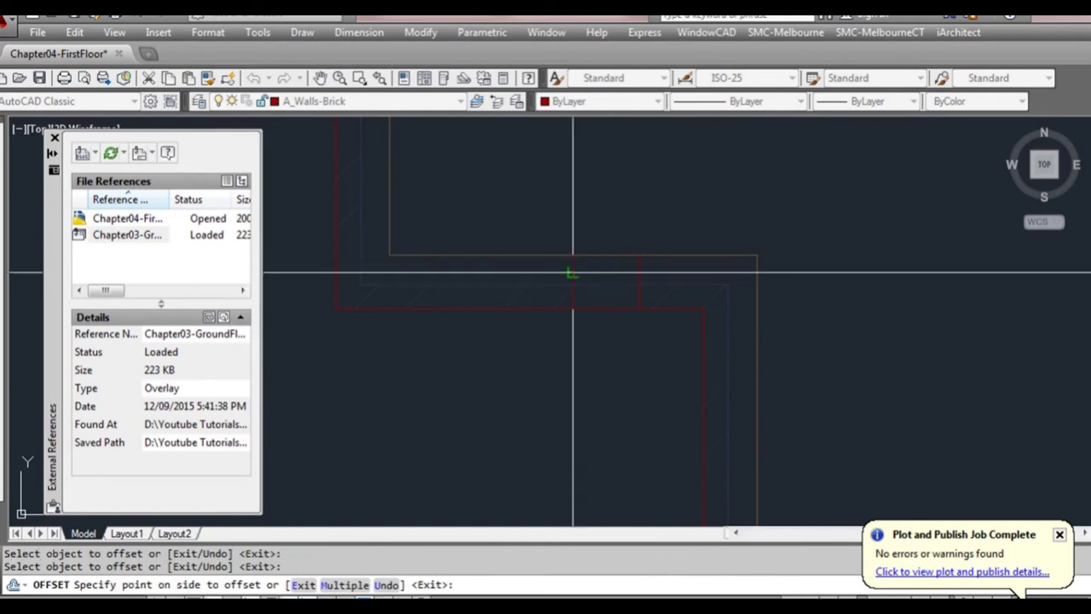
{"action": "key", "text": "Escape"}
{"action": "left_click", "coordinate": [639, 281]}
{"action": "type", "text": "e"}
{"action": "key", "text": "Return"}
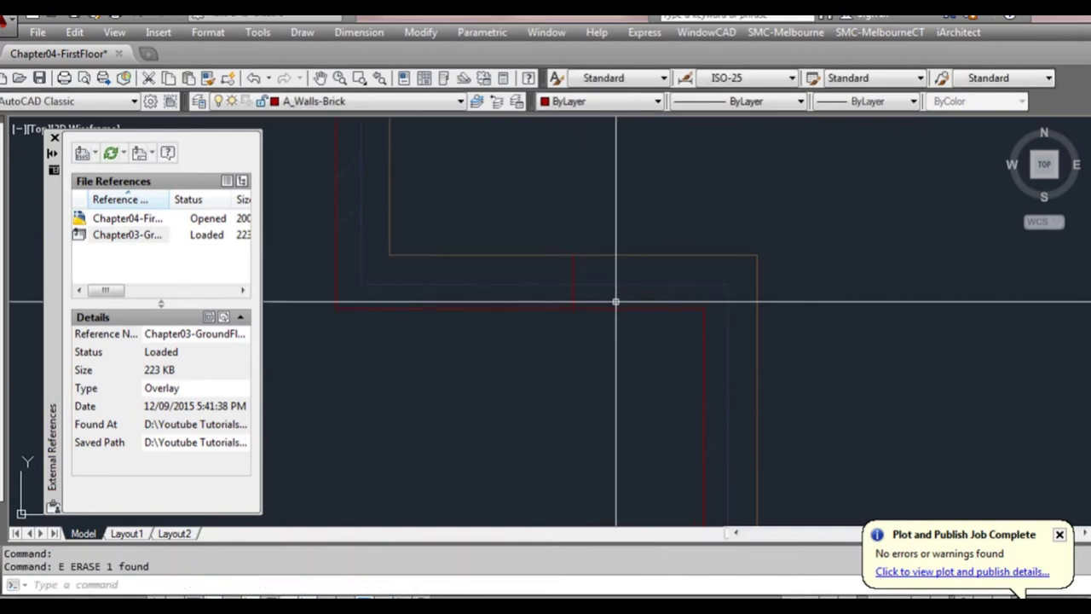
Offset the short wall's centre line 450 to both sides to mark the opening's edges
{"action": "type", "text": "o"}
{"action": "key", "text": "Return"}
{"action": "type", "text": "450"}
{"action": "key", "text": "Return"}
{"action": "left_click", "coordinate": [573, 271]}
{"action": "left_click", "coordinate": [606, 274]}
{"action": "left_click", "coordinate": [572, 271]}
{"action": "left_click", "coordinate": [483, 269]}
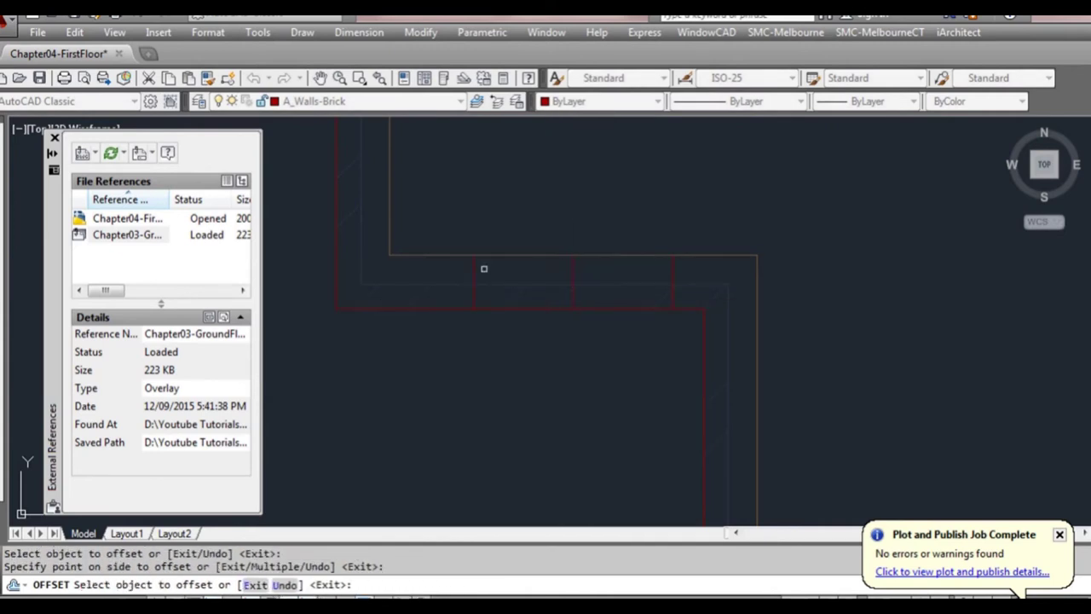
{"action": "key", "text": "Escape"}
Erase the centre line between the two offset opening edges
{"action": "left_click", "coordinate": [572, 279]}
{"action": "type", "text": "e"}
{"action": "key", "text": "Return"}
Trim the short wall's outer brick line between the two opening edges
{"action": "type", "text": "t"}
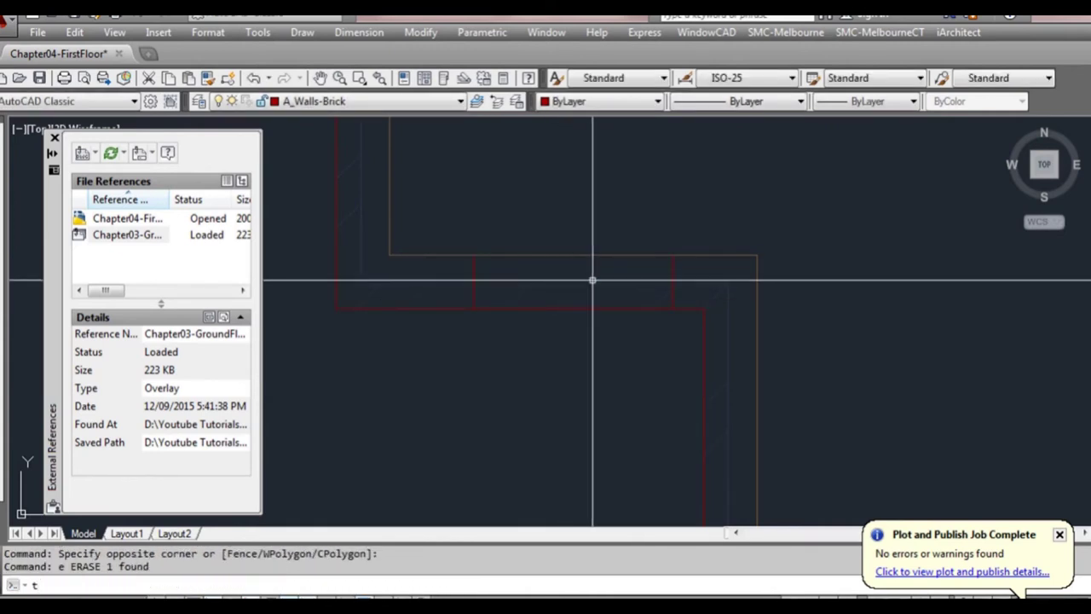
{"action": "type", "text": "r"}
{"action": "key", "text": "Return"}
{"action": "left_click", "coordinate": [692, 280]}
{"action": "left_click", "coordinate": [649, 290]}
{"action": "left_click", "coordinate": [503, 286]}
{"action": "left_click", "coordinate": [460, 294]}
{"action": "key", "text": "Return"}
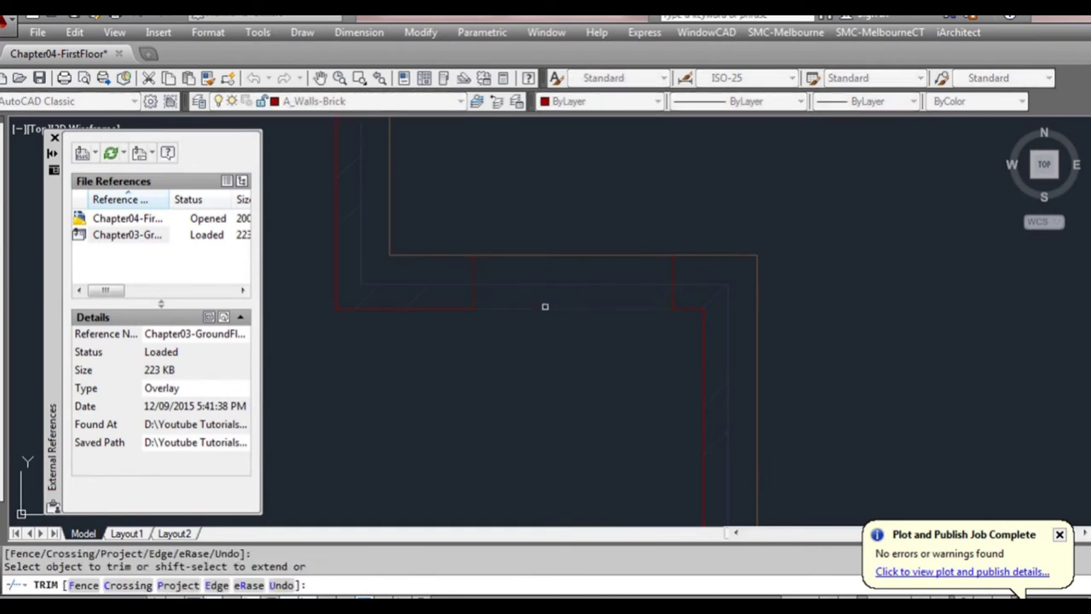
Draw an opening edge line across the west external wall, 250 above its inside corner near the short wall's opening
{"action": "key", "text": "Escape"}
{"action": "scroll", "coordinate": [598, 324], "scroll_direction": "down", "scroll_amount": 3}
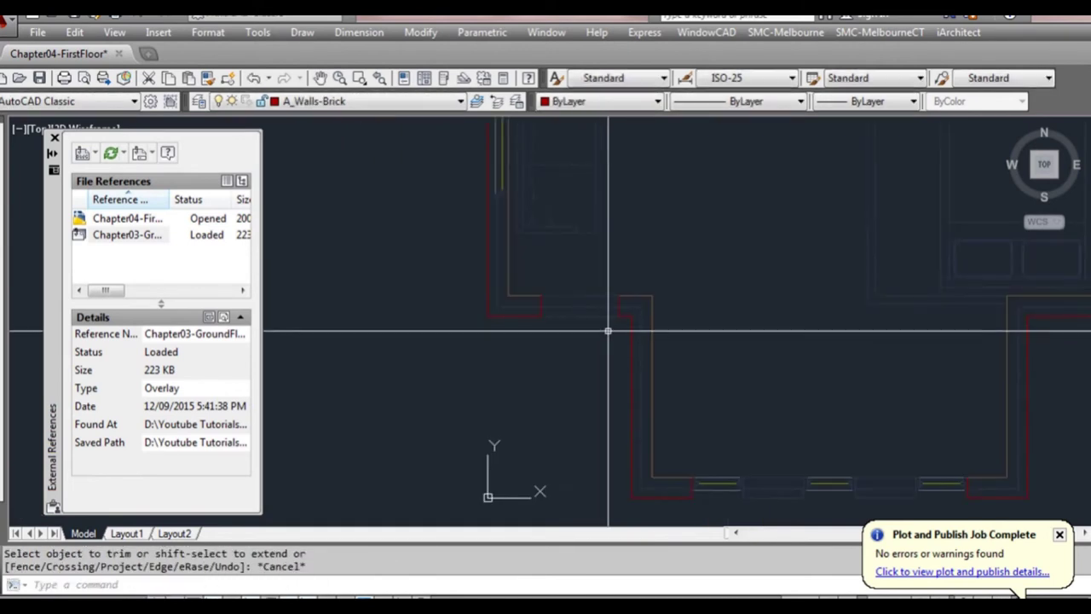
{"action": "middle_click_drag", "start_coordinate": [633, 284], "coordinate": [629, 315]}
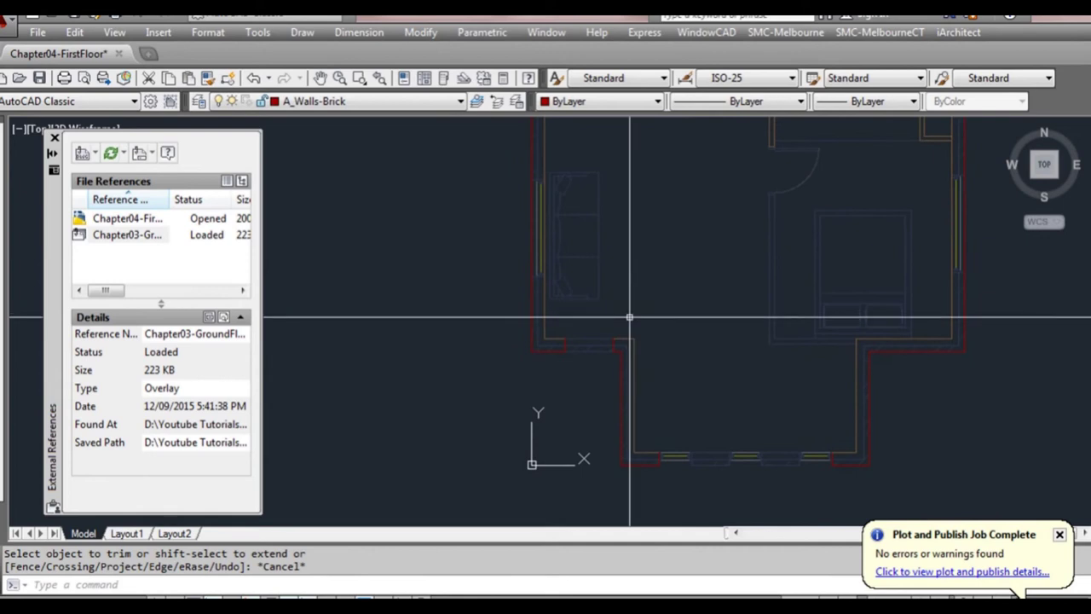
{"action": "scroll", "coordinate": [554, 338], "scroll_direction": "up", "scroll_amount": 3}
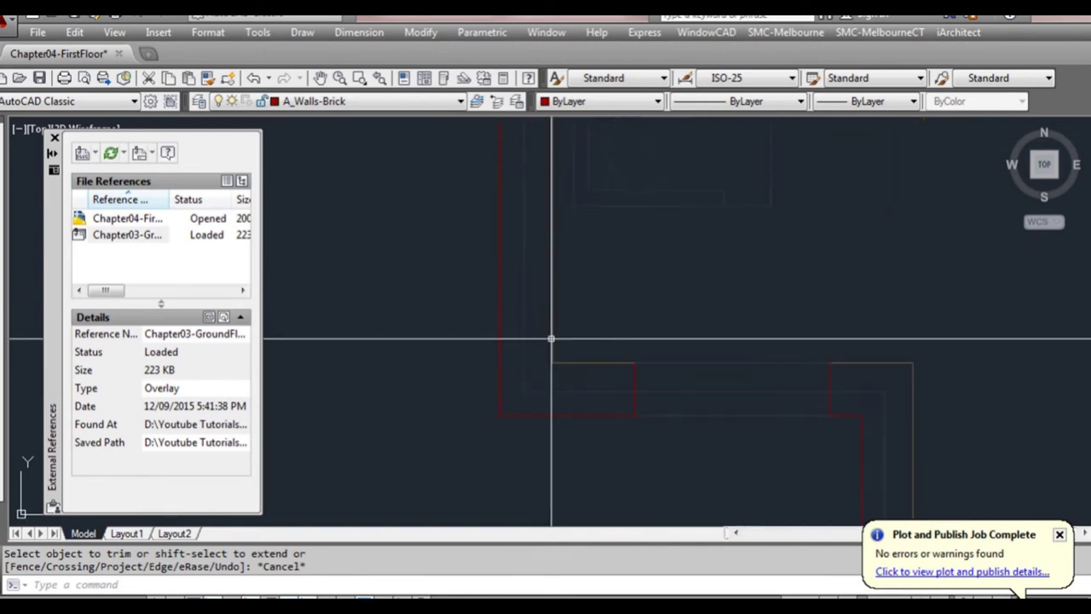
{"action": "type", "text": "l"}
{"action": "key", "text": "Return"}
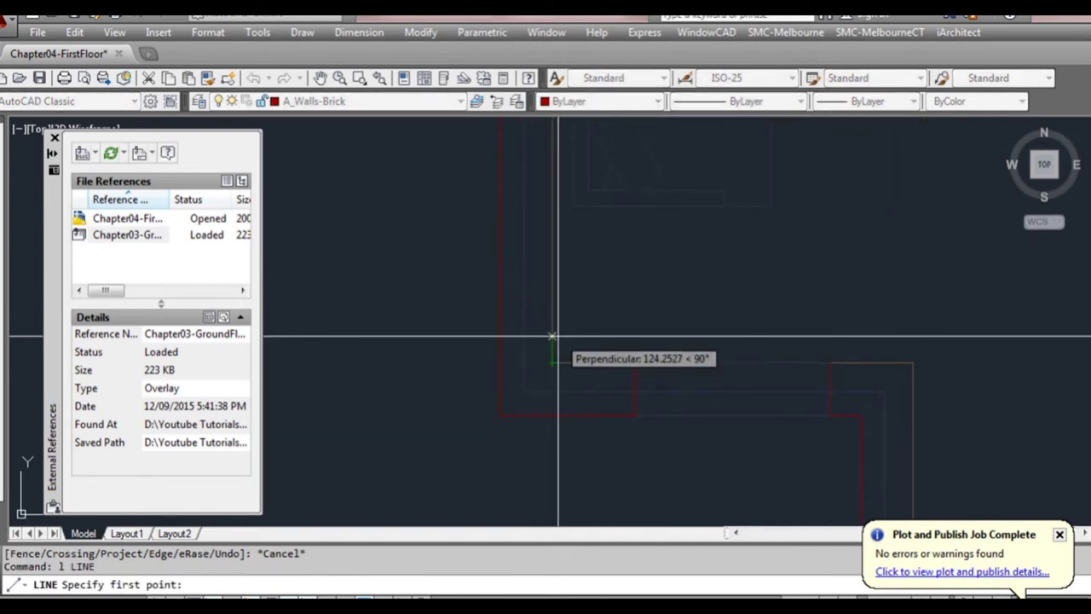
{"action": "type", "text": "250"}
{"action": "key", "text": "Return"}
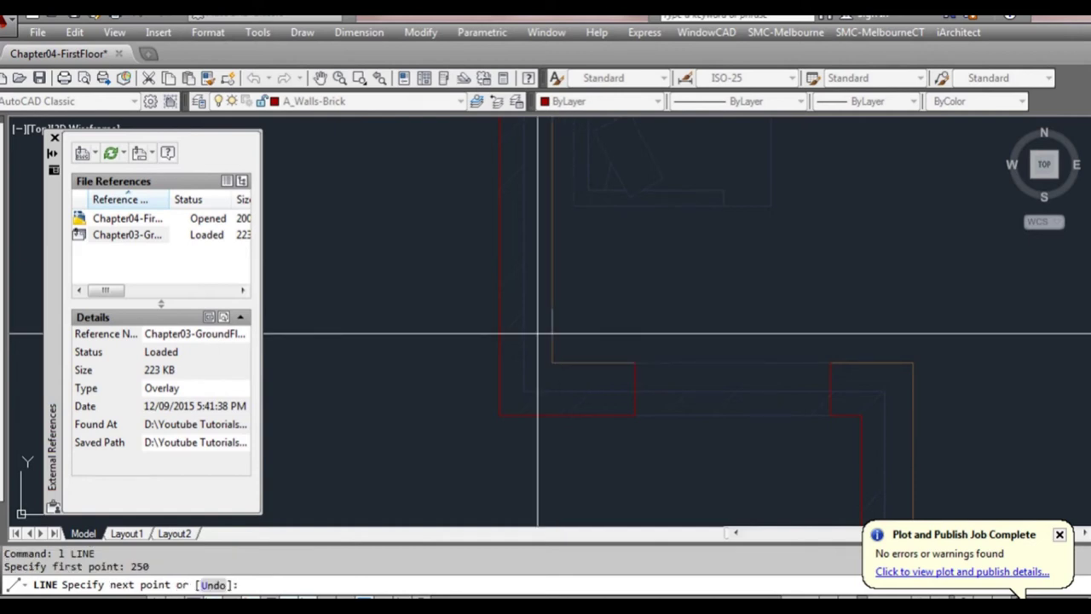
{"action": "left_click", "coordinate": [502, 327]}
{"action": "key", "text": "Return"}
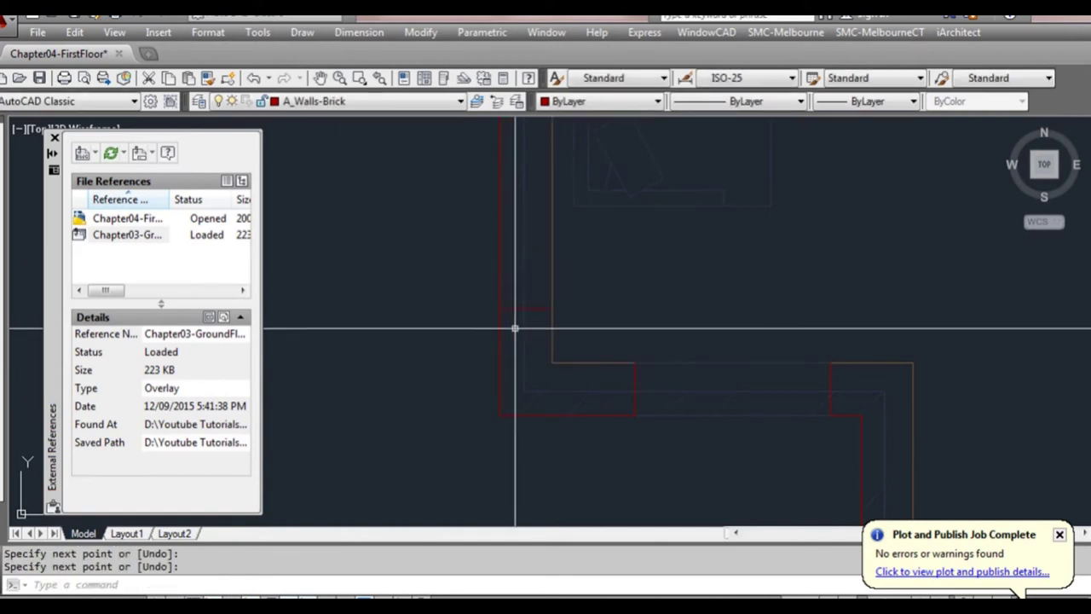
Offset the new opening edge line 1800 upward along the west external wall
{"action": "type", "text": "o"}
{"action": "key", "text": "Return"}
{"action": "type", "text": "1800"}
{"action": "key", "text": "Return"}
{"action": "left_click", "coordinate": [534, 309]}
{"action": "middle_click_drag", "start_coordinate": [569, 228], "coordinate": [561, 366]}
{"action": "scroll", "coordinate": [562, 365], "scroll_direction": "up", "scroll_amount": 1}
{"action": "scroll", "coordinate": [558, 319], "scroll_direction": "down", "scroll_amount": 2}
{"action": "left_click", "coordinate": [561, 287]}
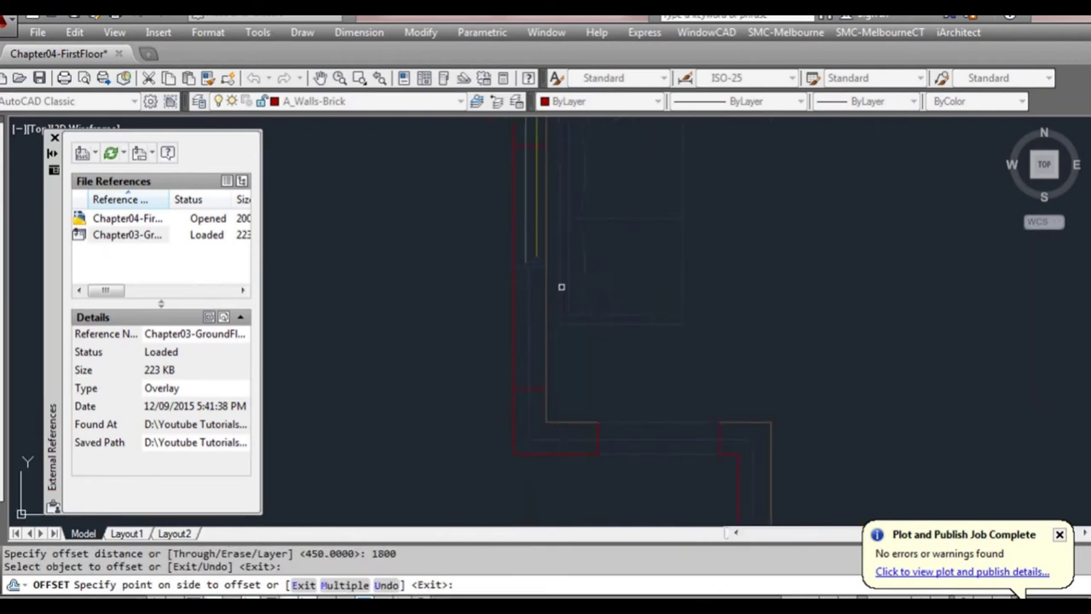
{"action": "key", "text": "Escape"}
Trim the west wall's brick and inner lines between the two opening edges 1800 apart
{"action": "type", "text": "tr"}
{"action": "key", "text": "Return"}
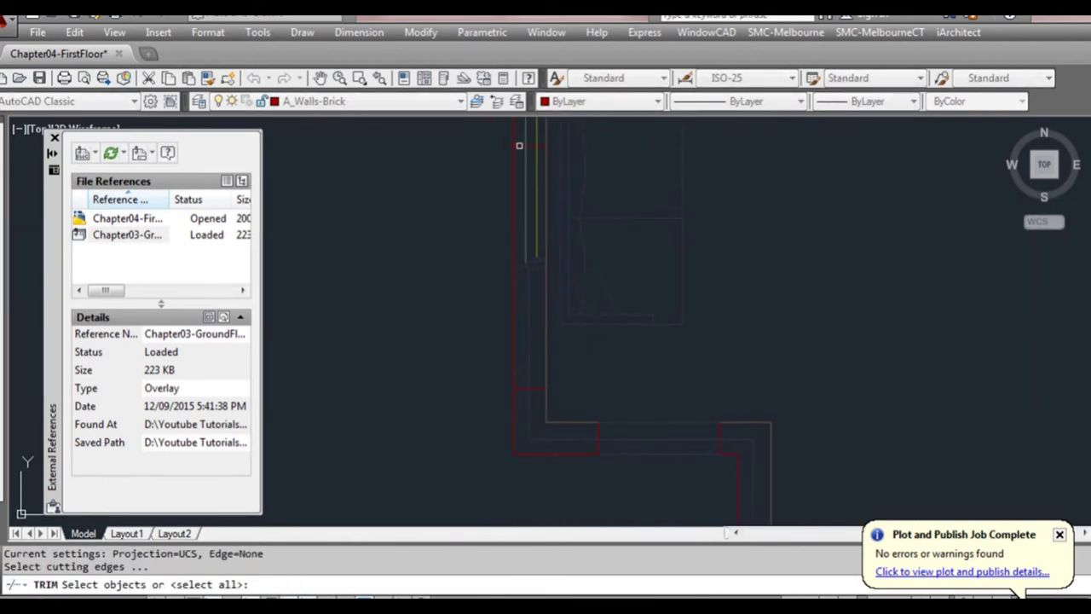
{"action": "key", "text": "Return"}
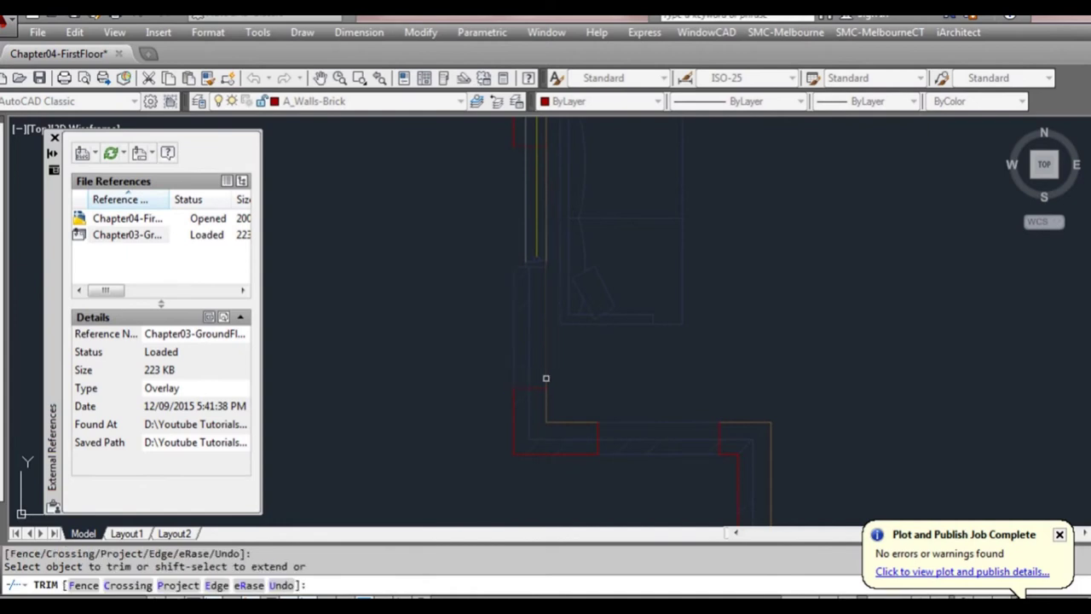
{"action": "key", "text": "Escape"}
Draw an opening edge line across the west external wall, 600 below the corner where the middle room's lower timber wall meets it
{"action": "scroll", "coordinate": [561, 378], "scroll_direction": "down", "scroll_amount": 3}
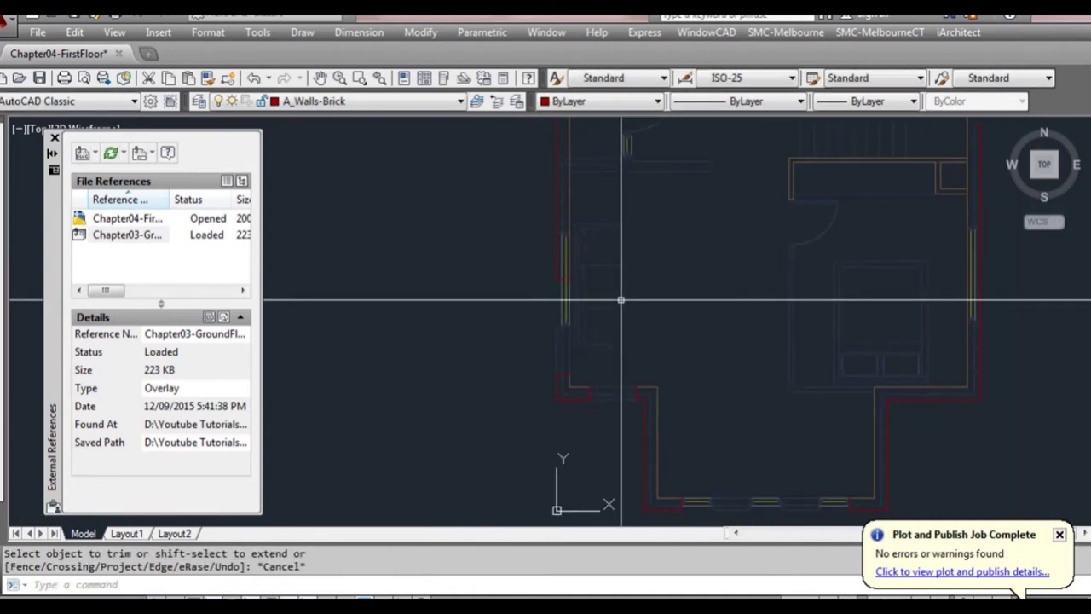
{"action": "scroll", "coordinate": [599, 316], "scroll_direction": "up", "scroll_amount": 3}
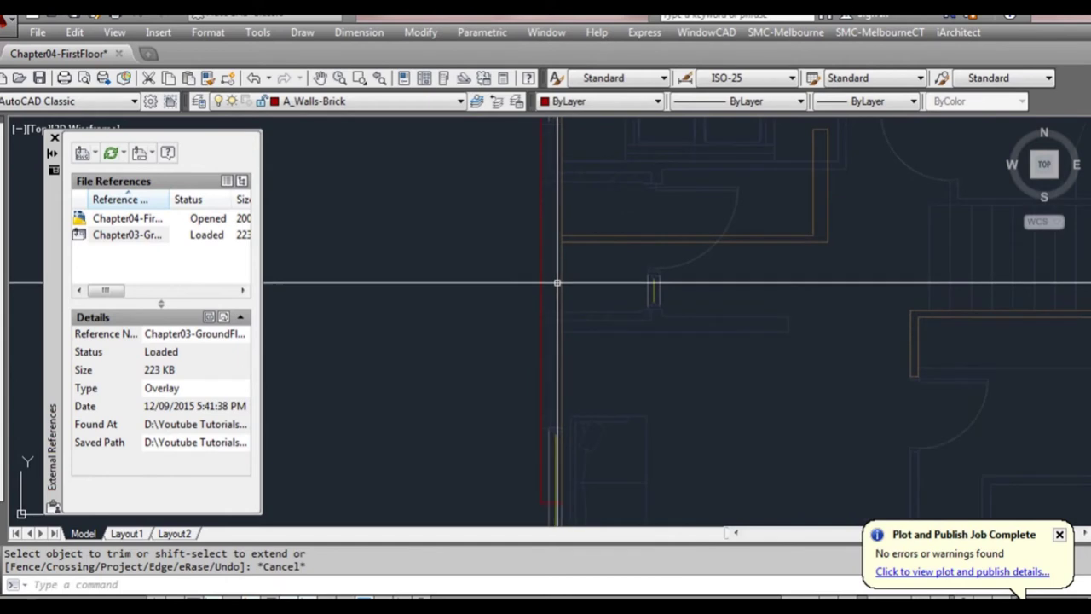
{"action": "scroll", "coordinate": [556, 280], "scroll_direction": "up", "scroll_amount": 2}
{"action": "type", "text": "l"}
{"action": "key", "text": "Return"}
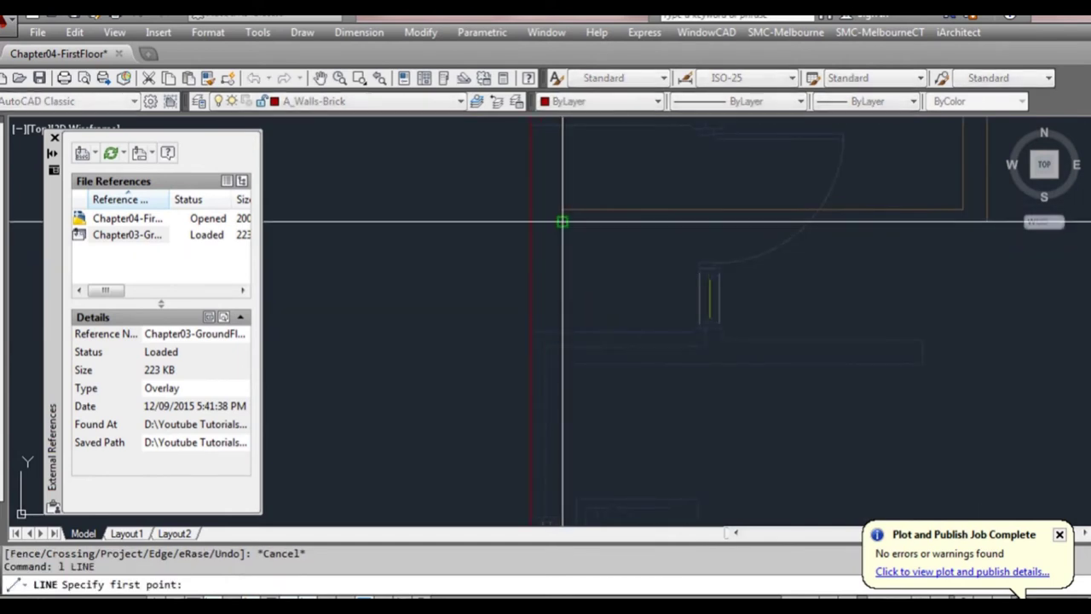
{"action": "type", "text": "60"}
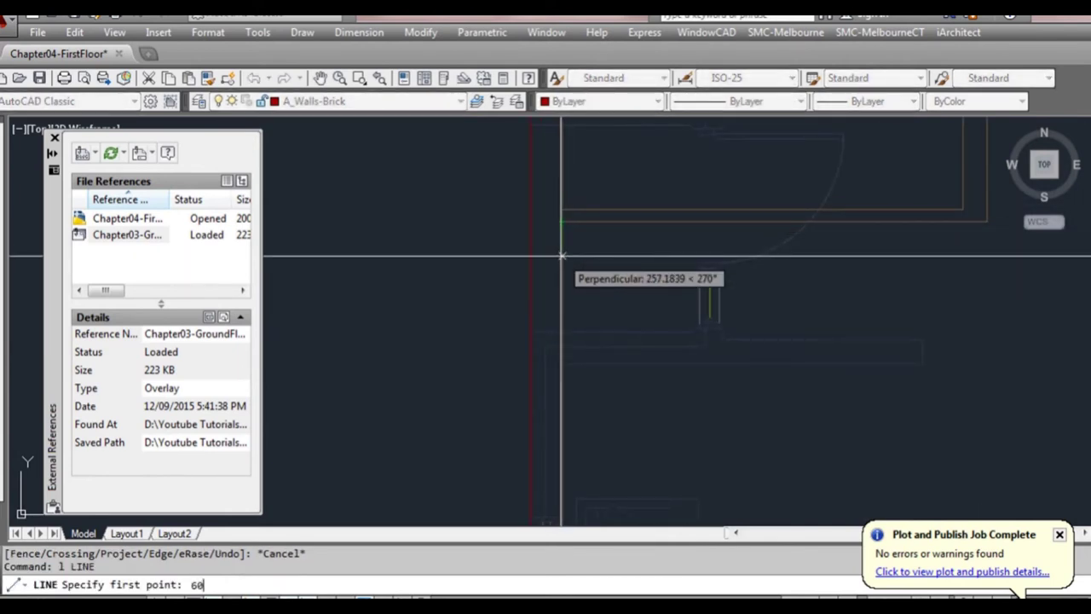
{"action": "type", "text": "0"}
{"action": "key", "text": "Return"}
{"action": "left_click", "coordinate": [528, 278]}
{"action": "key", "text": "Escape"}
{"action": "middle_click_drag", "start_coordinate": [543, 315], "coordinate": [547, 285]}
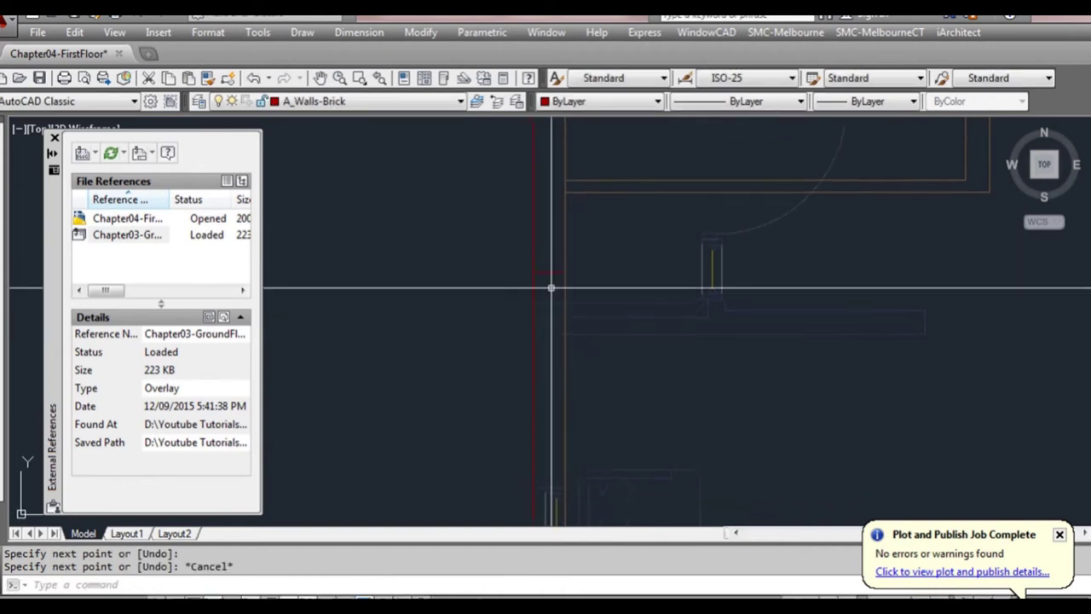
Offset the opening edge line below the middle room's timber wall 900 downward
{"action": "type", "text": "o"}
{"action": "key", "text": "Return"}
{"action": "type", "text": "900"}
{"action": "key", "text": "Return"}
{"action": "left_click", "coordinate": [554, 273]}
{"action": "left_click", "coordinate": [576, 408]}
{"action": "key", "text": "Escape"}
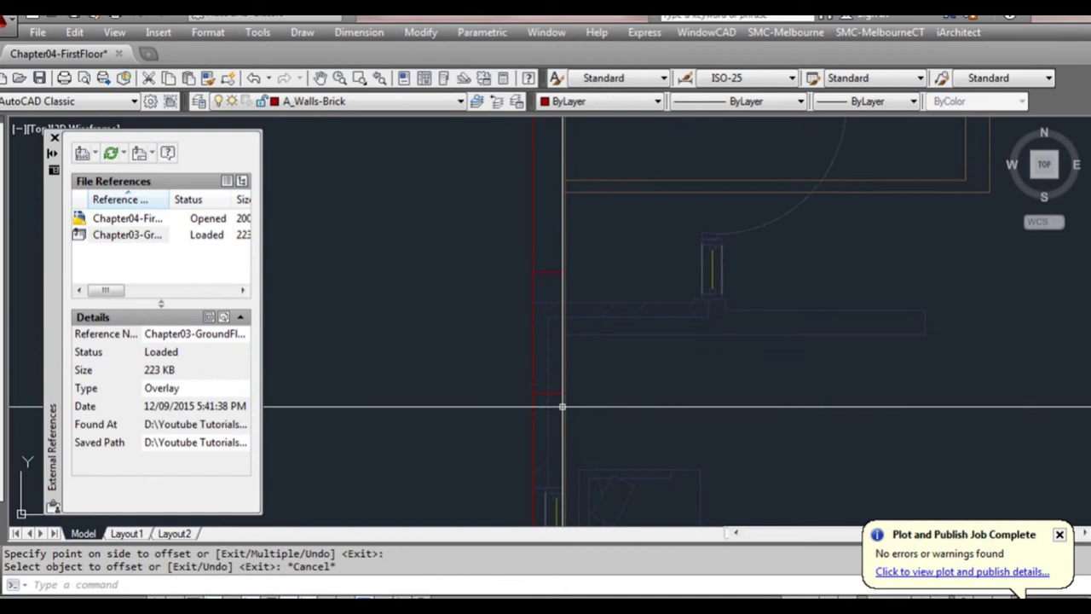
Trim the west wall's brick and inner lines between the two opening edges 900 apart
{"action": "type", "text": "tr"}
{"action": "key", "text": "Return"}
{"action": "left_click", "coordinate": [561, 285]}
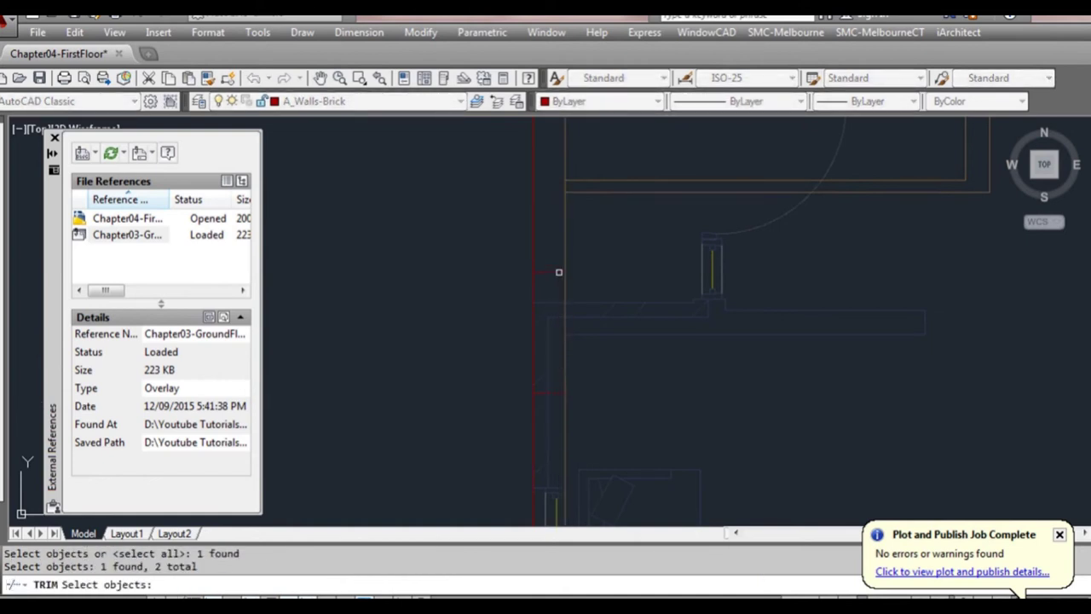
{"action": "key", "text": "Escape"}
Draw a vertical helper line across the middle room, between its upper and lower timber walls
{"action": "scroll", "coordinate": [634, 359], "scroll_direction": "down", "scroll_amount": 2}
{"action": "mouse_move", "coordinate": [633, 288]}
{"action": "middle_mouse_down"}
{"action": "mouse_move", "coordinate": [612, 380]}
{"action": "mouse_move", "coordinate": [617, 356]}
{"action": "middle_mouse_up"}
{"action": "scroll", "coordinate": [614, 375], "scroll_direction": "down", "scroll_amount": 2}
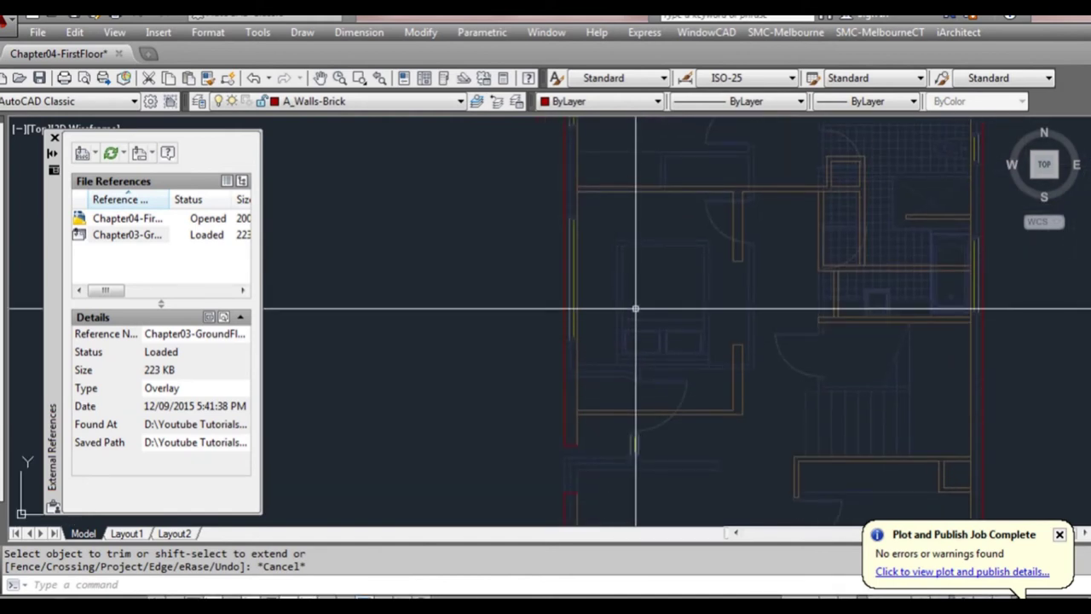
{"action": "type", "text": "l"}
{"action": "key", "text": "Return"}
{"action": "left_click", "coordinate": [648, 191]}
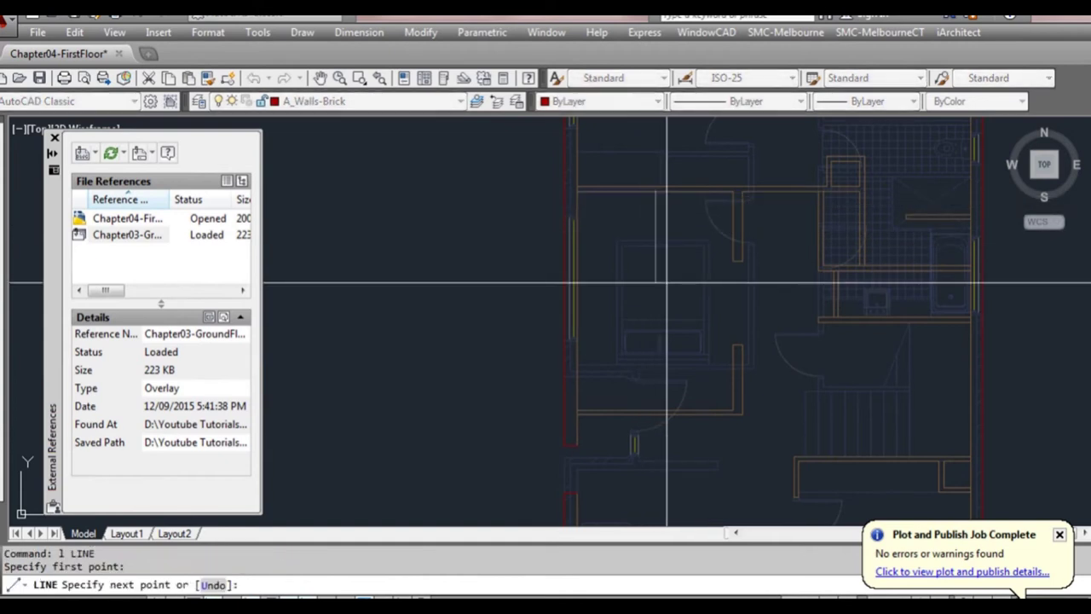
{"action": "left_click", "coordinate": [654, 410]}
{"action": "key", "text": "Return"}
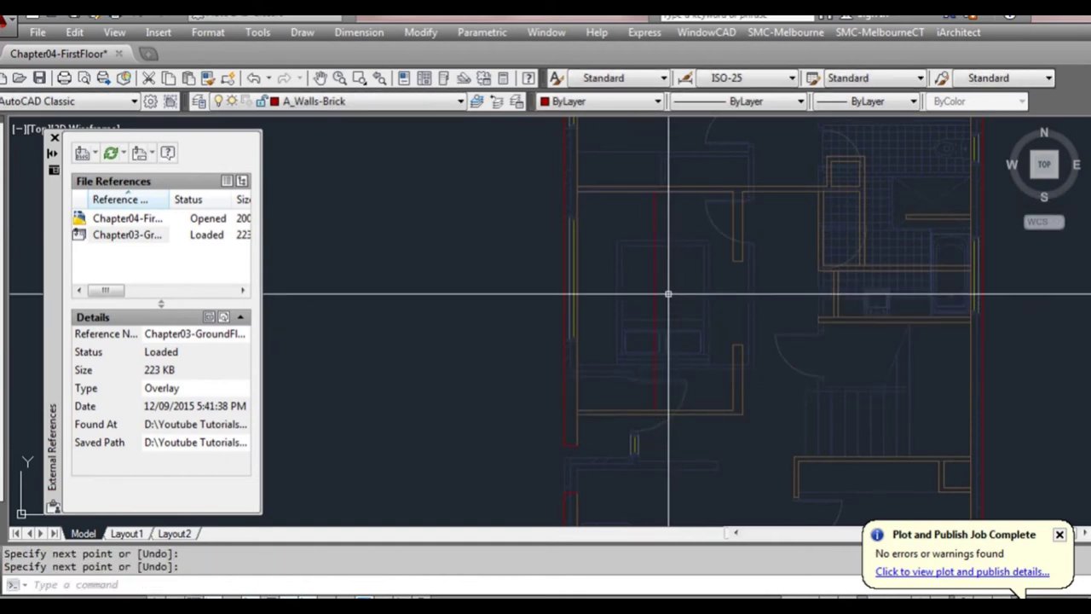
Draw a horizontal centre line from the helper line's midpoint out past the west external wall
{"action": "key", "text": "Return"}
{"action": "left_click", "coordinate": [655, 301]}
{"action": "left_click", "coordinate": [504, 318]}
{"action": "key", "text": "Escape"}
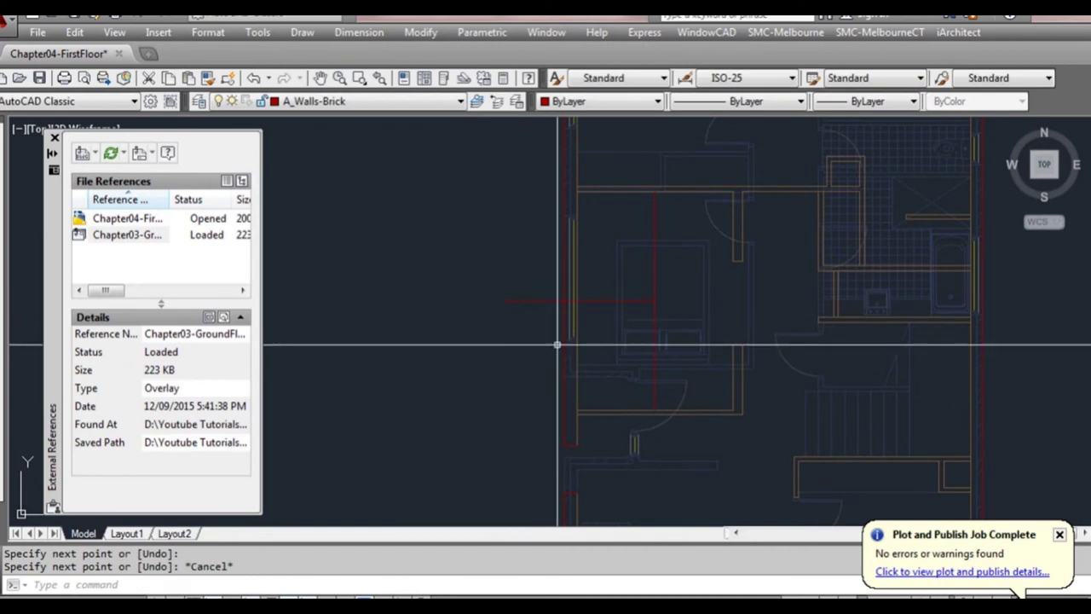
Offset the horizontal centre line 1050 to both sides to mark the middle room's opening edges
{"action": "type", "text": "o"}
{"action": "key", "text": "Return"}
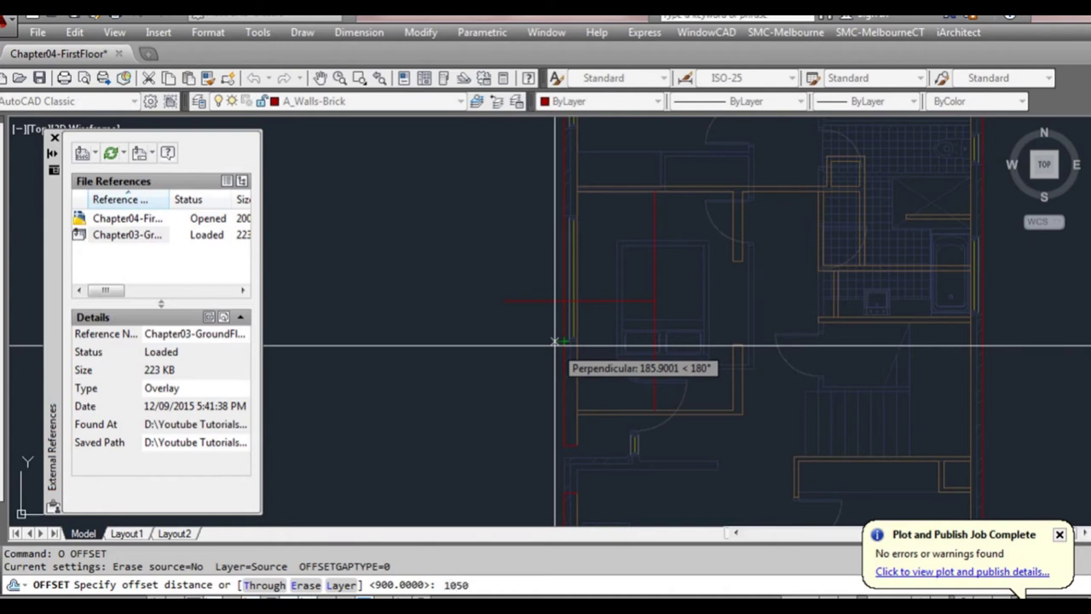
{"action": "type", "text": "1050"}
{"action": "key", "text": "Return"}
{"action": "left_click", "coordinate": [590, 302]}
{"action": "left_click", "coordinate": [597, 281]}
{"action": "left_click", "coordinate": [597, 302]}
{"action": "left_click", "coordinate": [599, 328]}
{"action": "left_click", "coordinate": [599, 301]}
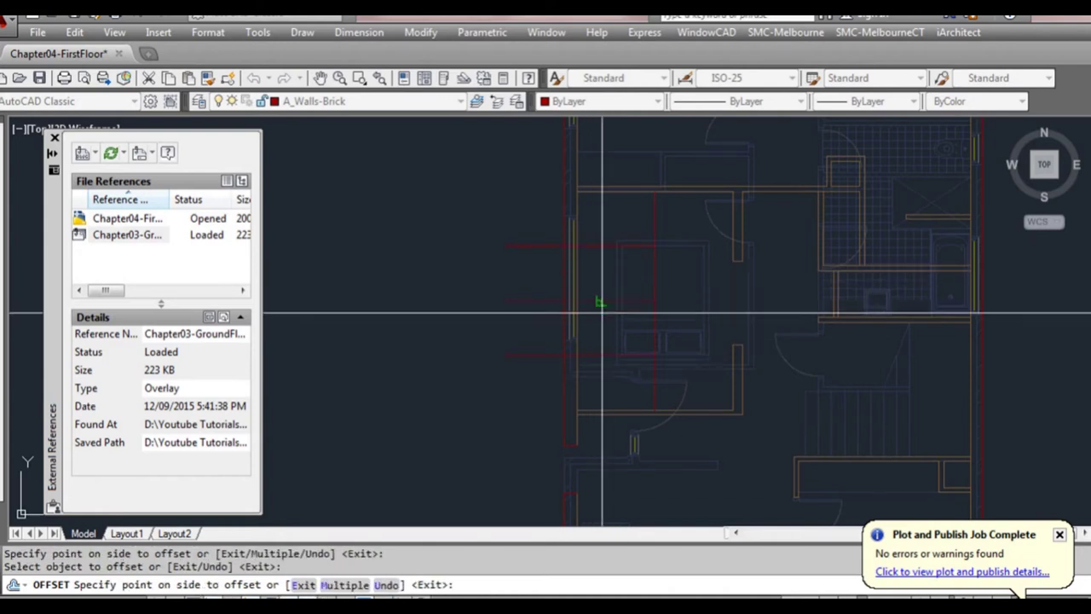
{"action": "key", "text": "Escape"}
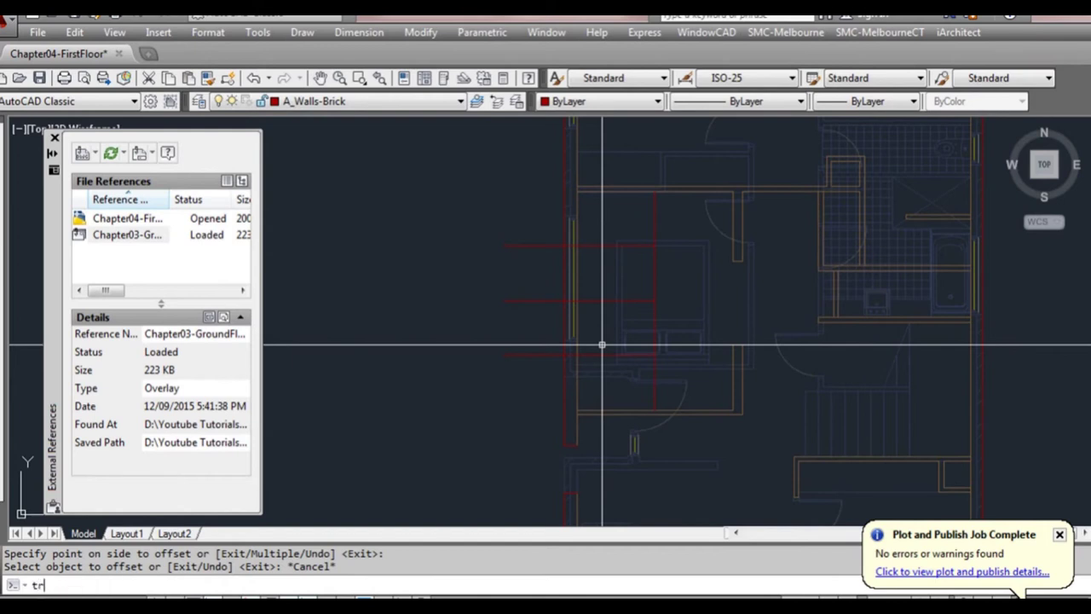
Trim the offset edge lines to the west wall's thickness and cut the wall lines between them
{"action": "type", "text": "tr"}
{"action": "key", "text": "Return"}
{"action": "left_click", "coordinate": [572, 340]}
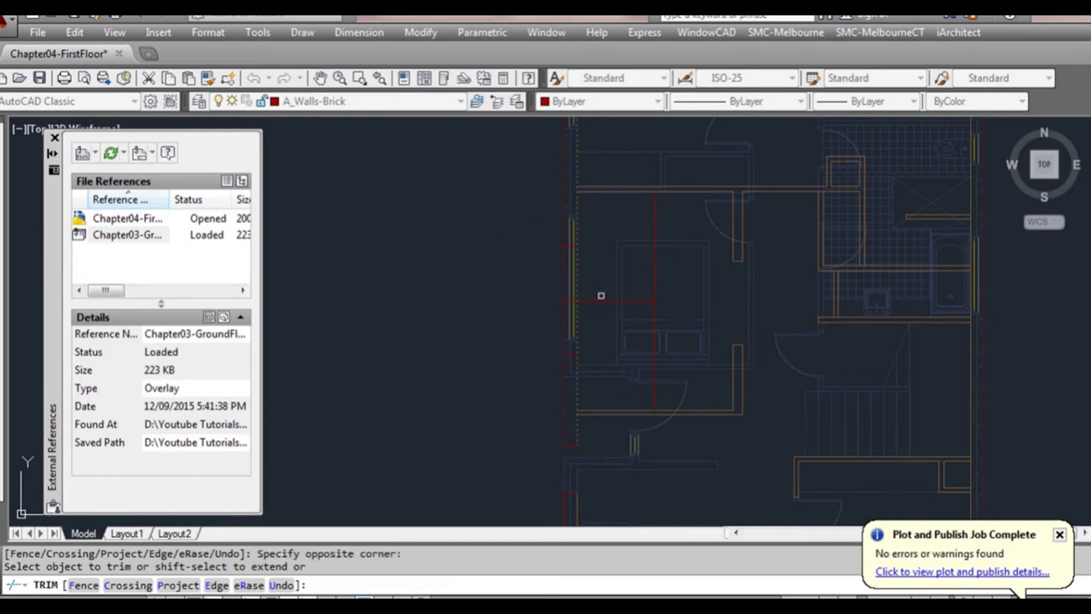
{"action": "key", "text": "Escape"}
Erase the vertical helper line and the horizontal centre line in the middle room
{"action": "left_click_drag", "start_coordinate": [668, 293], "coordinate": [646, 312]}
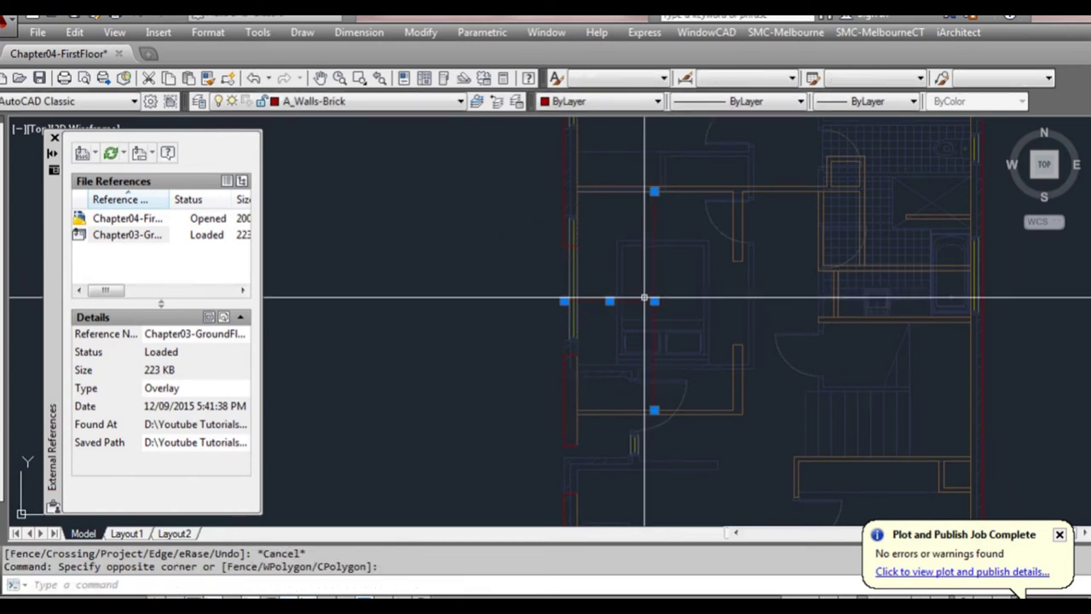
{"action": "type", "text": "e"}
{"action": "key", "text": "Return"}
Draw an opening edge line westward across the external wall, 300 above the top room's lower timber wall
{"action": "middle_click_drag", "start_coordinate": [640, 270], "coordinate": [631, 427]}
{"action": "middle_click_drag", "start_coordinate": [625, 335], "coordinate": [625, 359]}
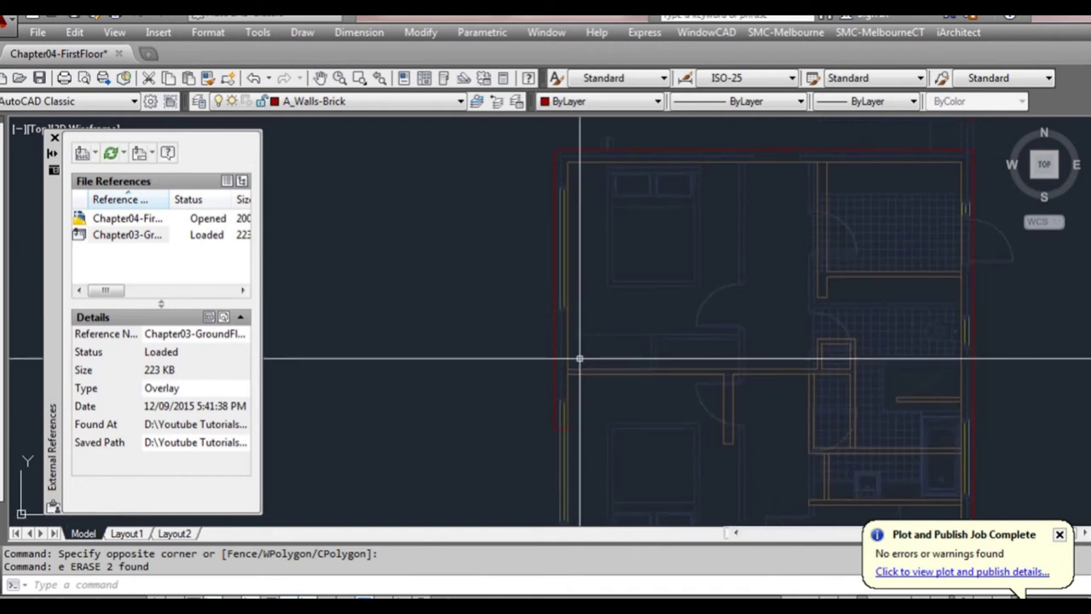
{"action": "scroll", "coordinate": [577, 355], "scroll_direction": "up", "scroll_amount": 3}
{"action": "type", "text": "1"}
{"action": "key", "text": "Return"}
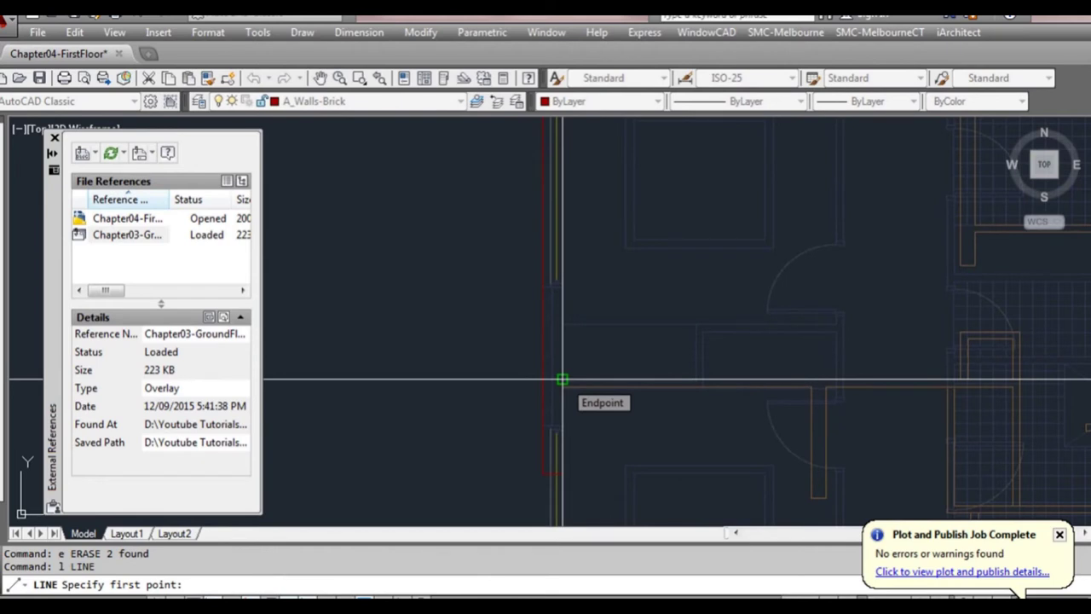
{"action": "left_click", "coordinate": [562, 378]}
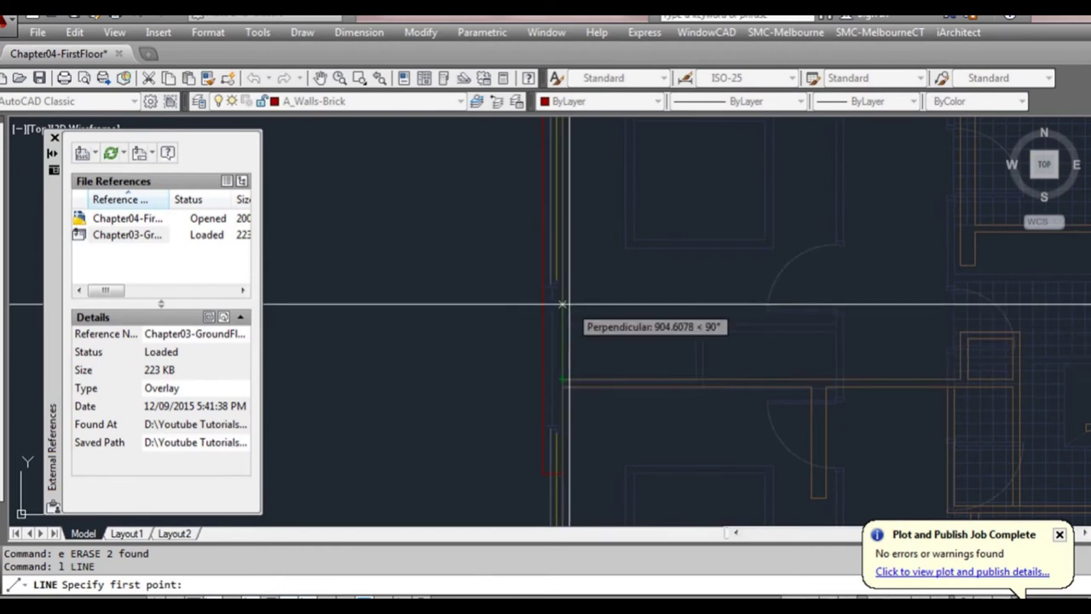
{"action": "type", "text": "300"}
{"action": "key", "text": "Return"}
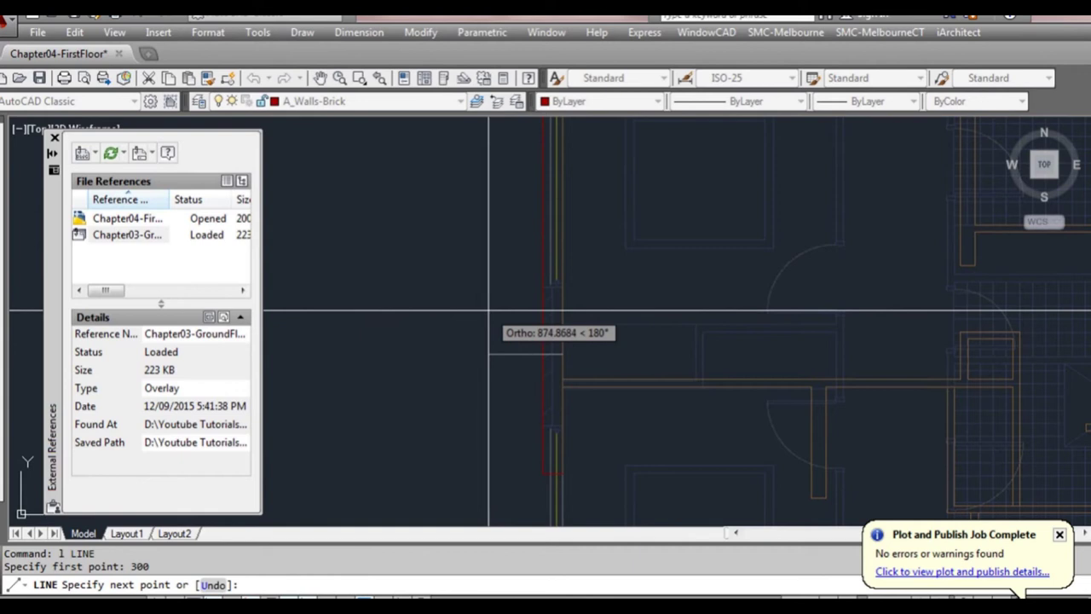
{"action": "scroll", "coordinate": [529, 290], "scroll_direction": "down", "scroll_amount": 3}
{"action": "scroll", "coordinate": [555, 309], "scroll_direction": "up", "scroll_amount": 5}
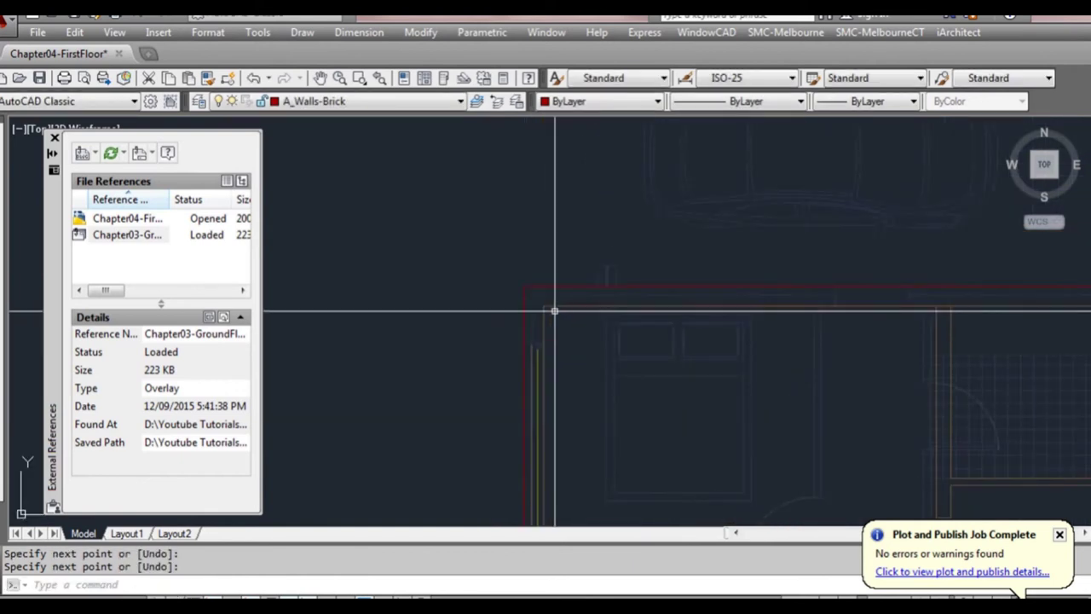
Draw another edge line westward across the external wall, 300 below the top room's upper inside corner
{"action": "key", "text": "Return"}
{"action": "key", "text": "Return"}
{"action": "type", "text": "300"}
{"action": "key", "text": "Return"}
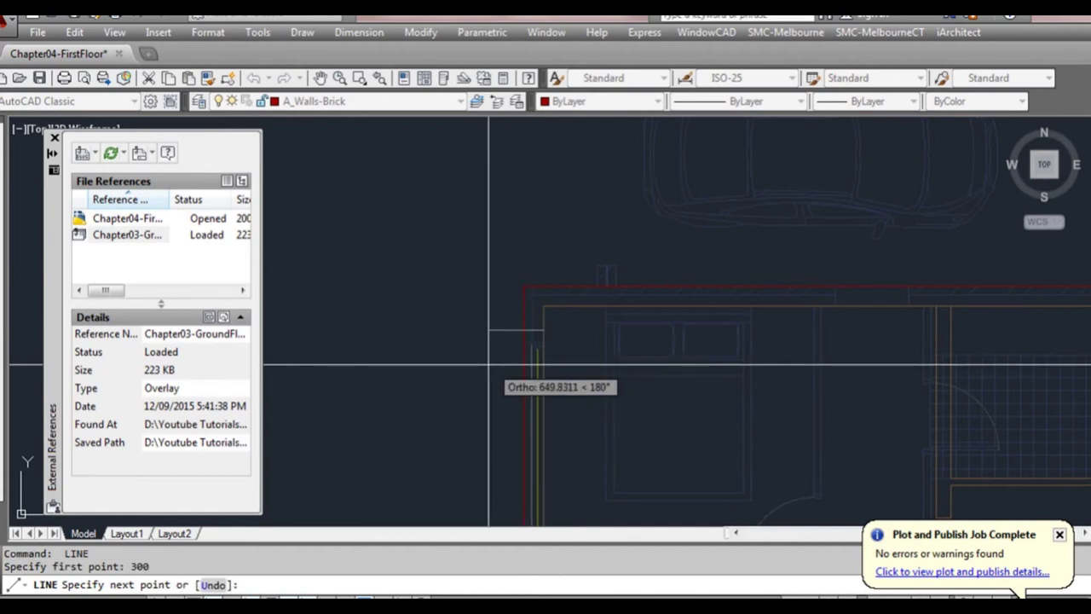
{"action": "key", "text": "Escape"}
{"action": "scroll", "coordinate": [570, 365], "scroll_direction": "down", "scroll_amount": 4}
{"action": "scroll", "coordinate": [560, 333], "scroll_direction": "up", "scroll_amount": 2}
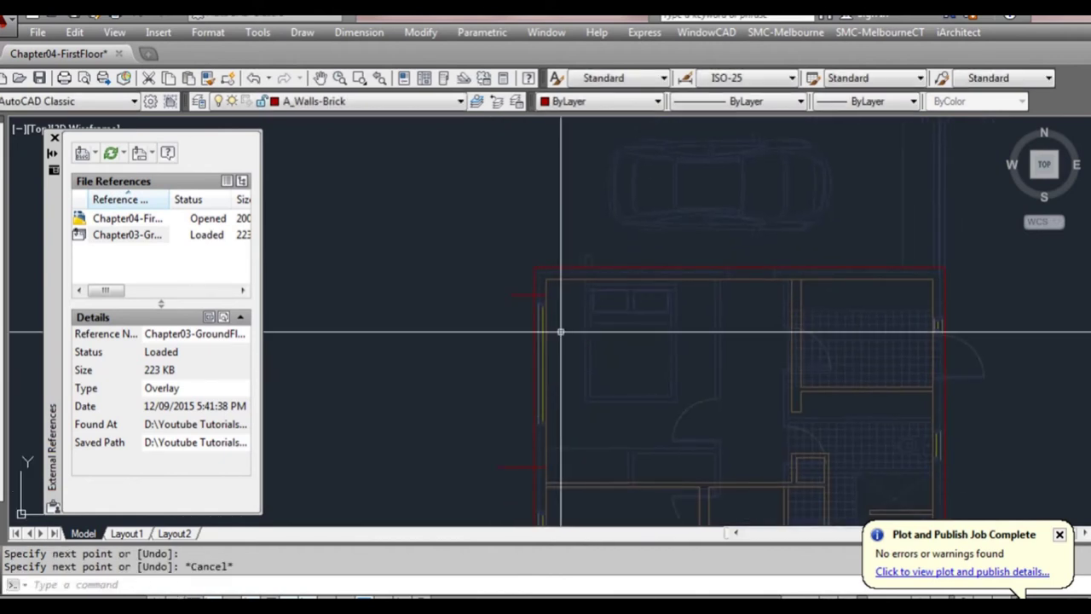
{"action": "type", "text": "o"}
{"action": "key", "text": "Return"}
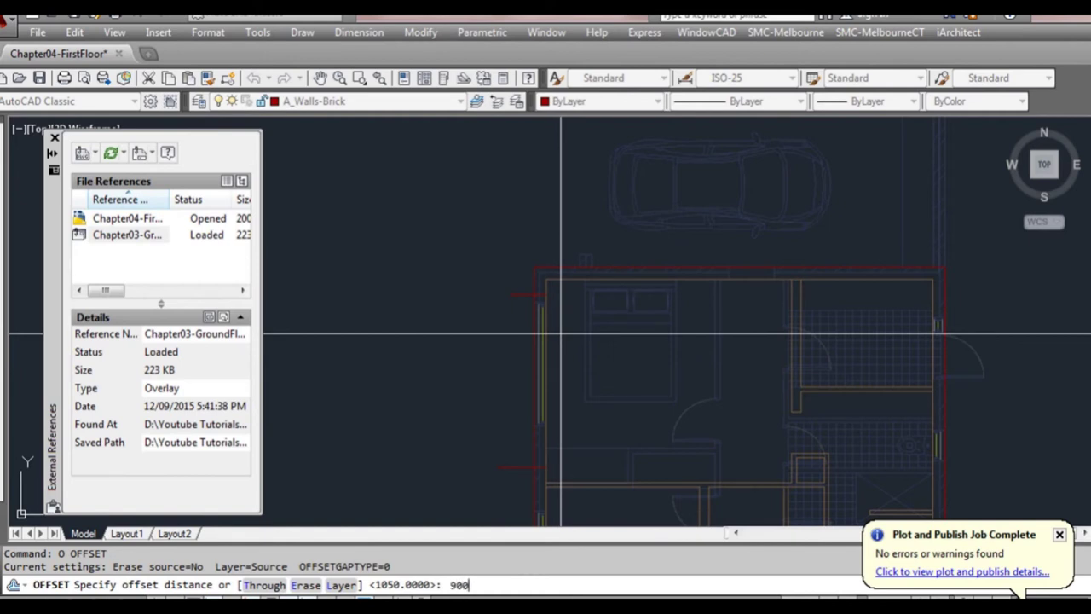
{"action": "key", "text": "Escape"}
Offset the top room's upper edge line 1200 downward and its lower edge line 1200 upward
{"action": "type", "text": "o"}
{"action": "key", "text": "Return"}
{"action": "type", "text": "1200"}
{"action": "key", "text": "Return"}
{"action": "left_click", "coordinate": [512, 296]}
{"action": "left_click", "coordinate": [510, 366]}
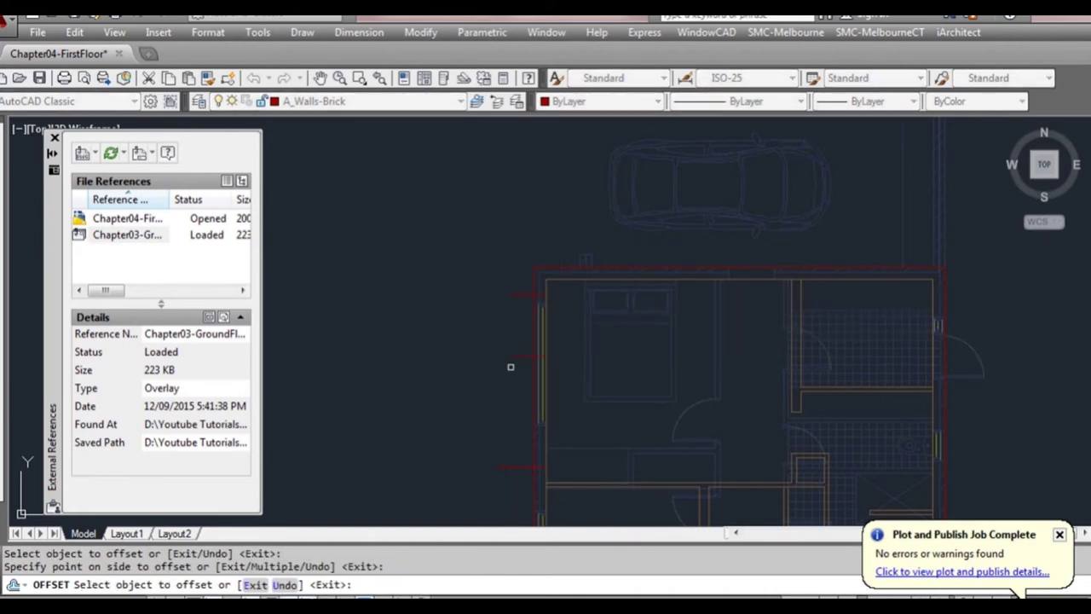
{"action": "left_click", "coordinate": [517, 467]}
{"action": "left_click", "coordinate": [511, 378]}
{"action": "key", "text": "Escape"}
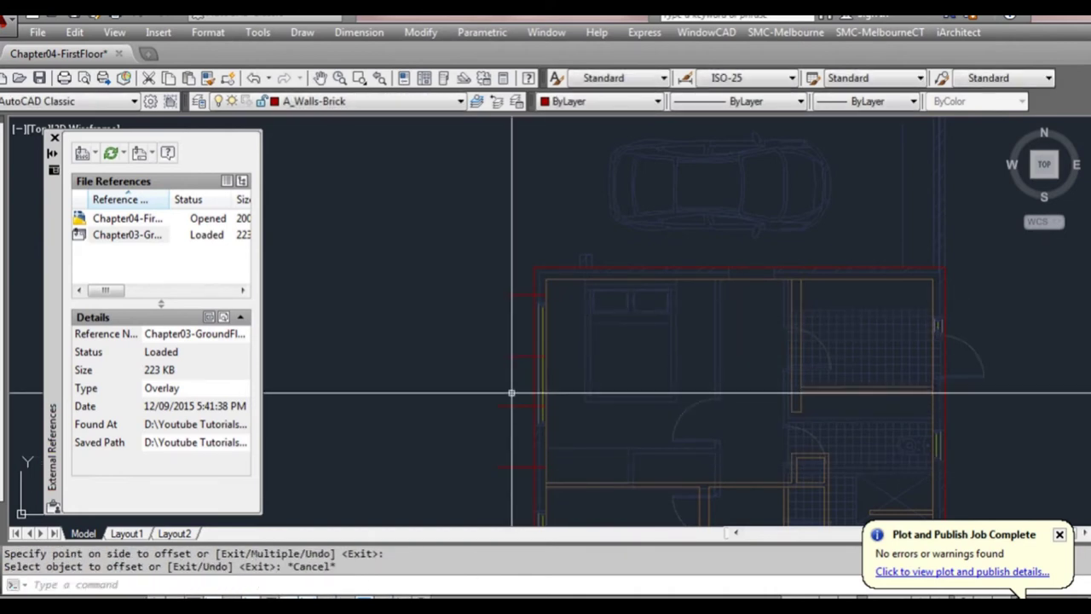
Trim the edge lines and the wall lines between them to cut two window openings in the top room's west external wall
{"action": "type", "text": "tt"}
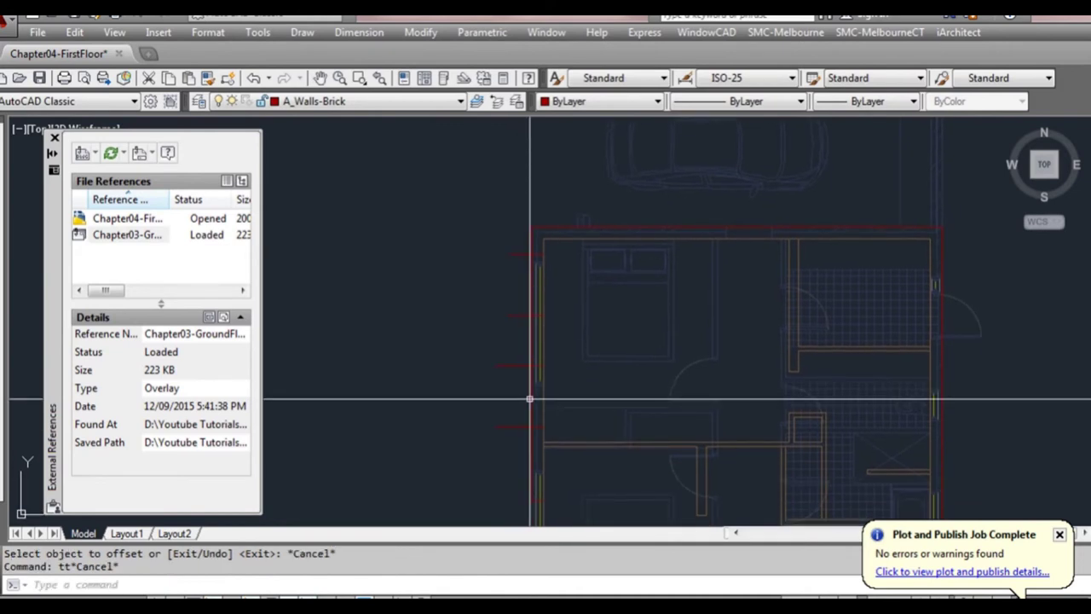
{"action": "type", "text": "r"}
{"action": "key", "text": "Return"}
{"action": "left_click", "coordinate": [530, 404]}
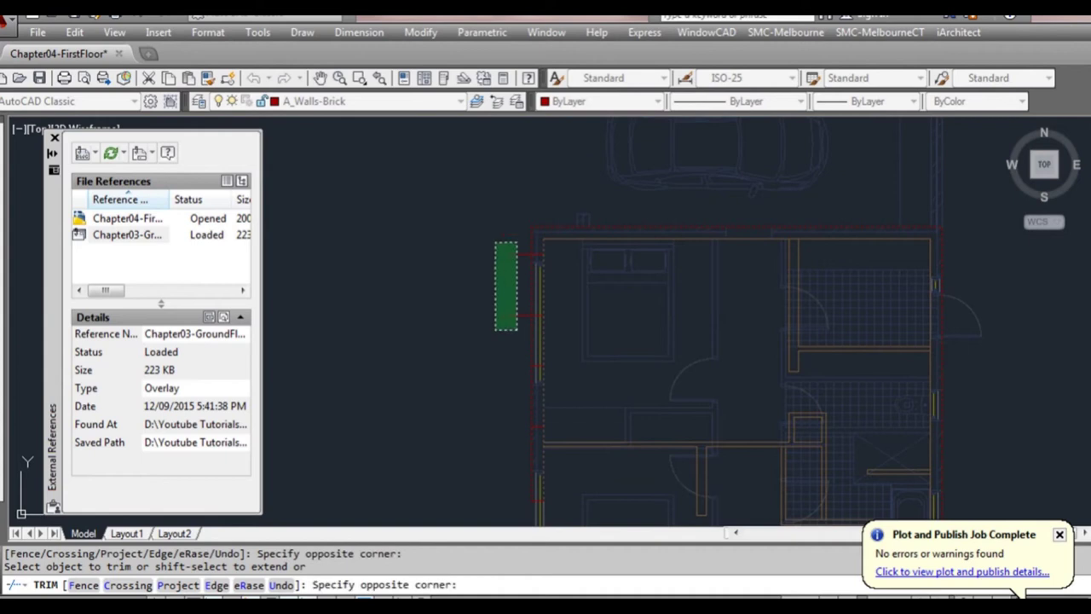
{"action": "key", "text": "Return"}
{"action": "key", "text": "Return"}
{"action": "left_click", "coordinate": [534, 280]}
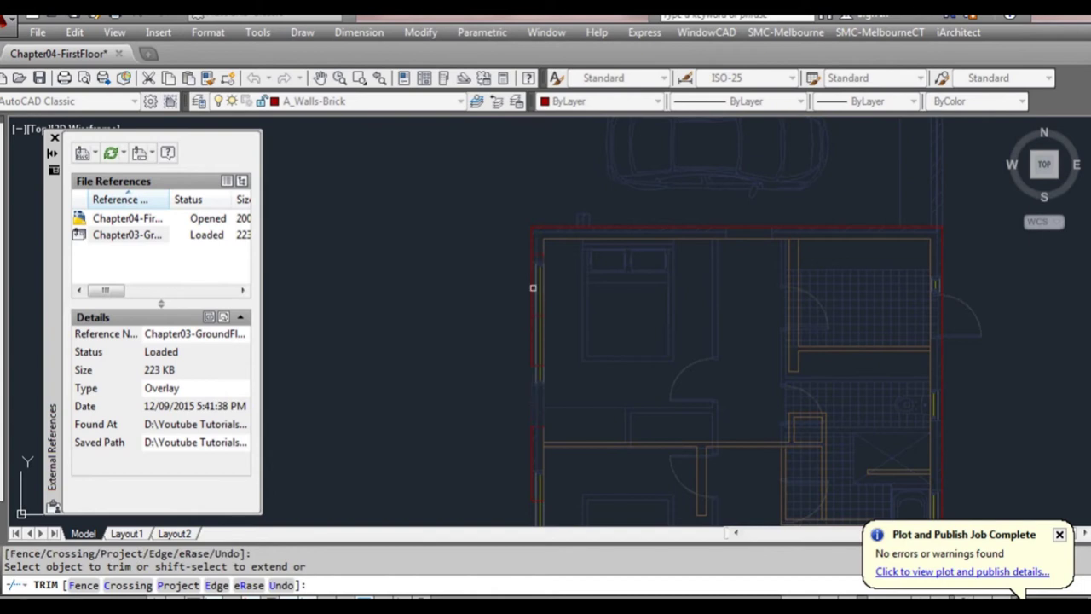
{"action": "key", "text": "Escape"}
Unload the Chapter03-GroundFloor external reference from the drawing
{"action": "middle_click_drag", "start_coordinate": [591, 324], "coordinate": [548, 279]}
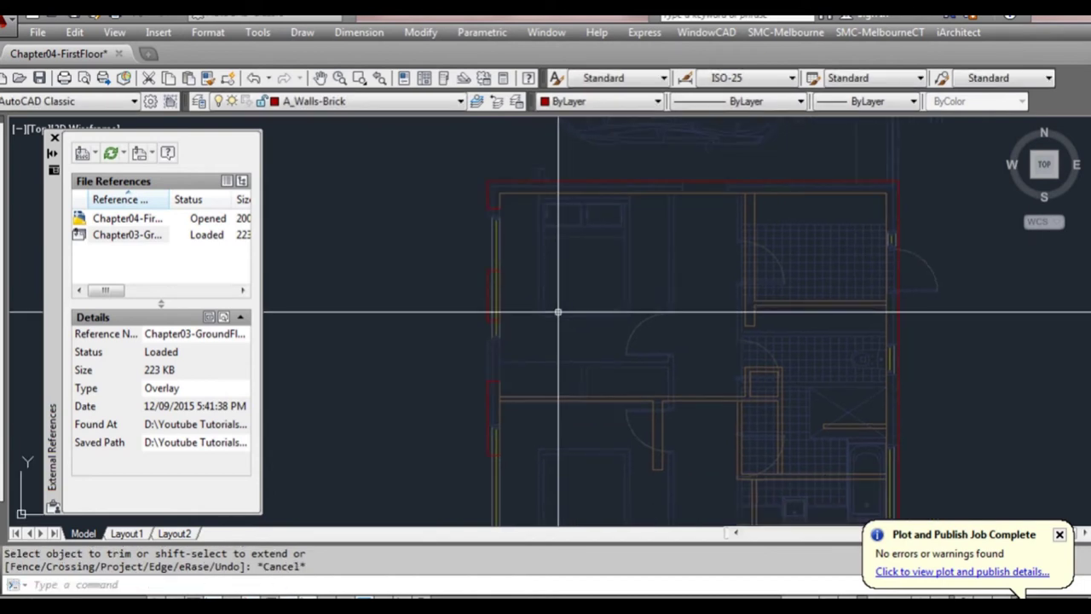
{"action": "left_click", "coordinate": [132, 237]}
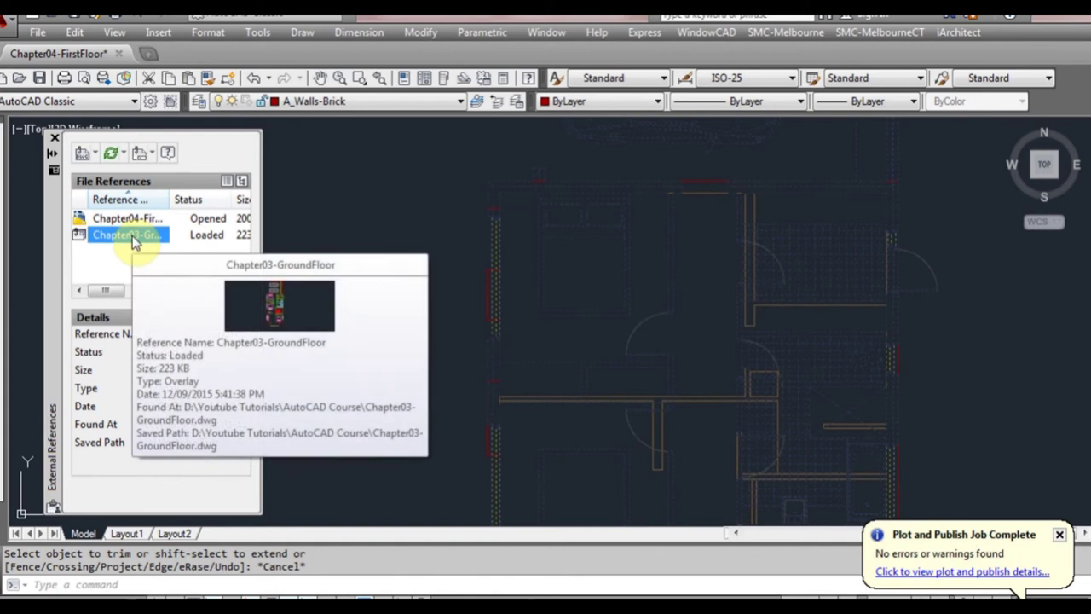
{"action": "right_click", "coordinate": [120, 243]}
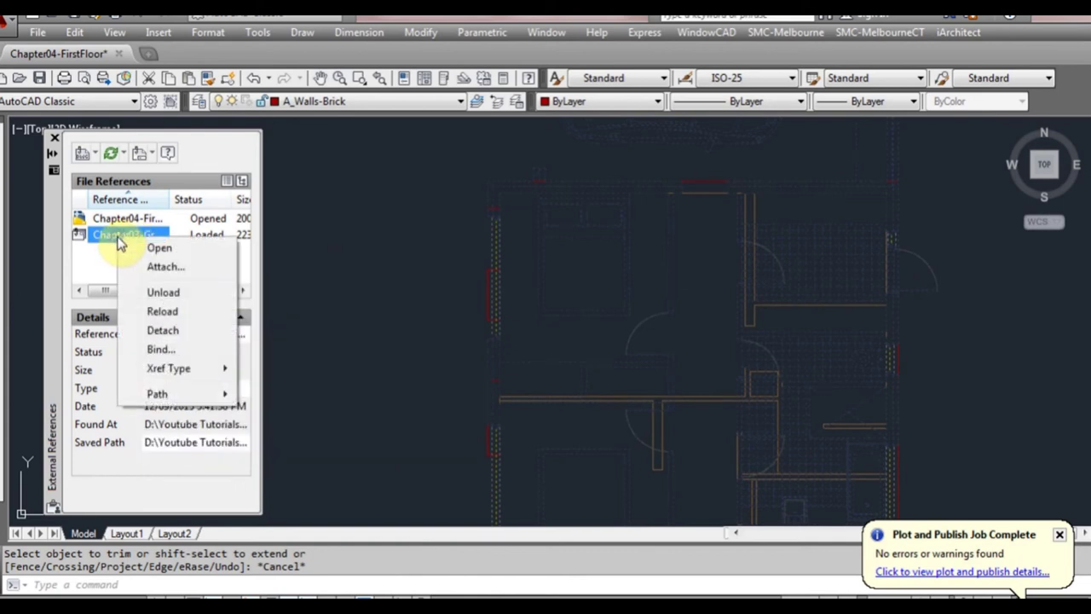
{"action": "left_click", "coordinate": [171, 297]}
{"action": "scroll", "coordinate": [609, 287], "scroll_direction": "down", "scroll_amount": 2}
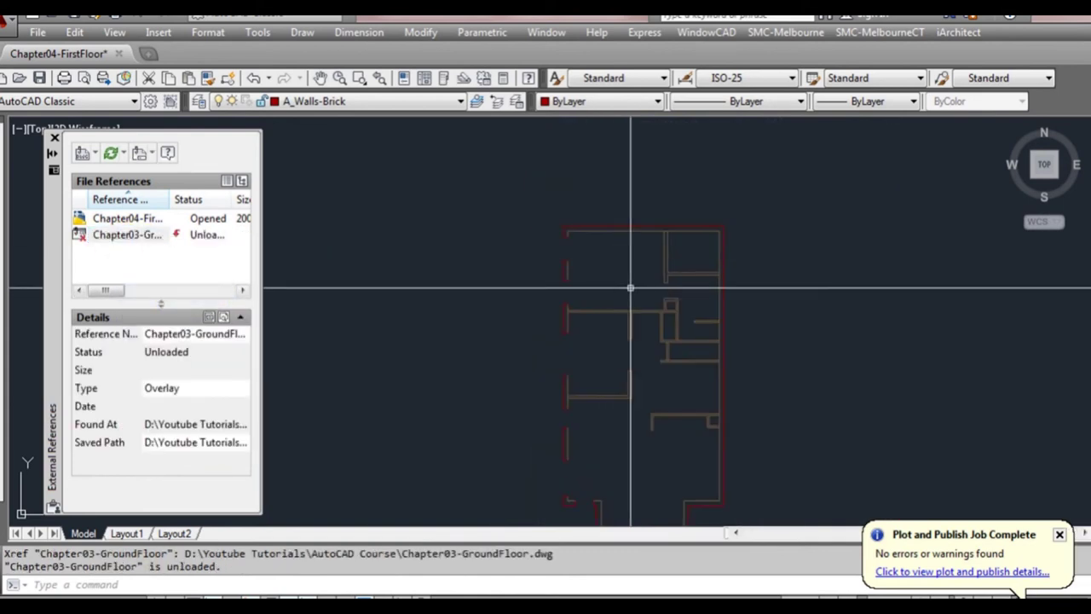
{"action": "middle_click_drag", "start_coordinate": [622, 264], "coordinate": [621, 299]}
{"action": "key", "text": "Escape"}
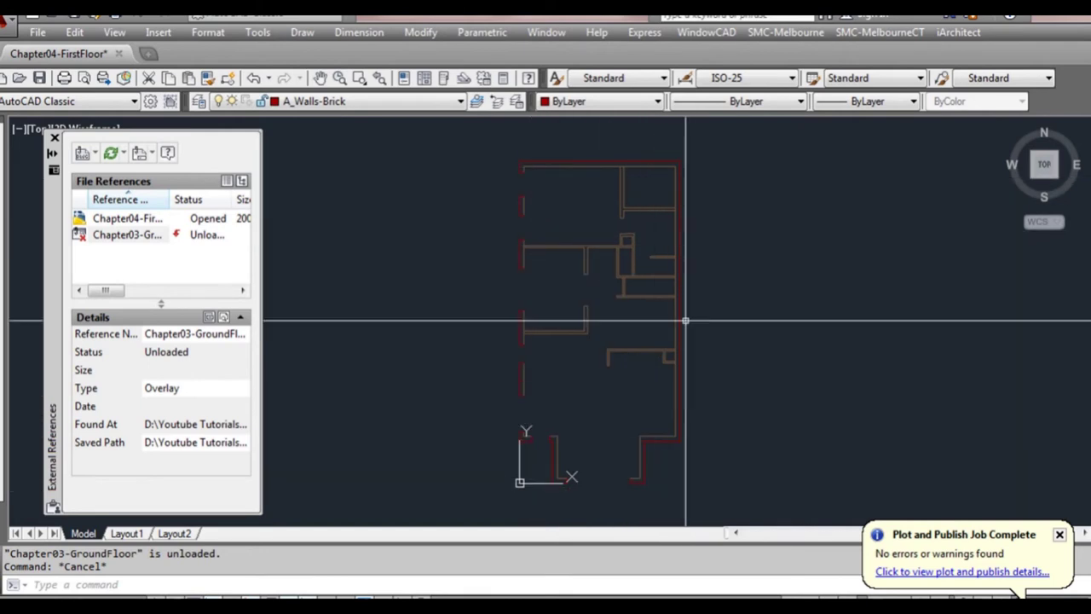
Draw a short line westward across the top room's east timber partition from the midpoint of the small northeast room's west side
{"action": "middle_click_drag", "start_coordinate": [653, 235], "coordinate": [641, 256]}
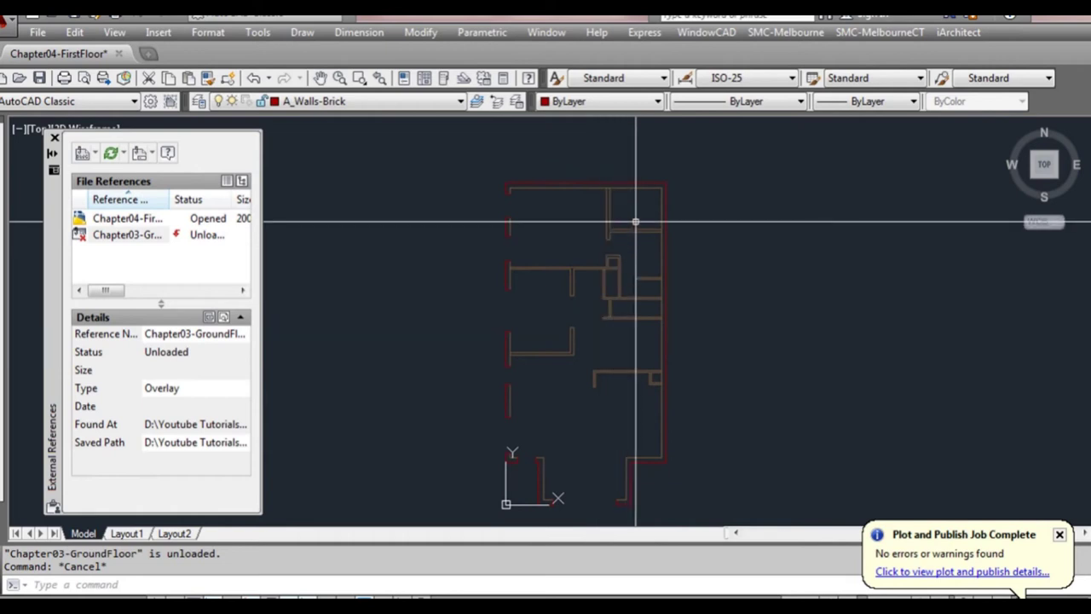
{"action": "scroll", "coordinate": [633, 227], "scroll_direction": "up", "scroll_amount": 3}
{"action": "scroll", "coordinate": [636, 231], "scroll_direction": "down", "scroll_amount": 1}
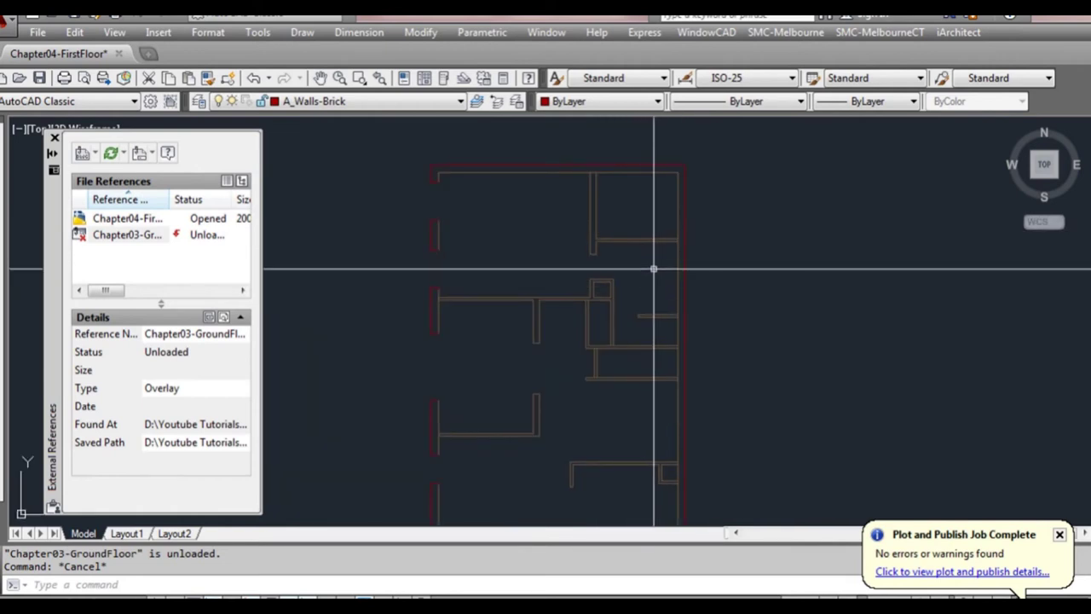
{"action": "scroll", "coordinate": [607, 225], "scroll_direction": "up", "scroll_amount": 4}
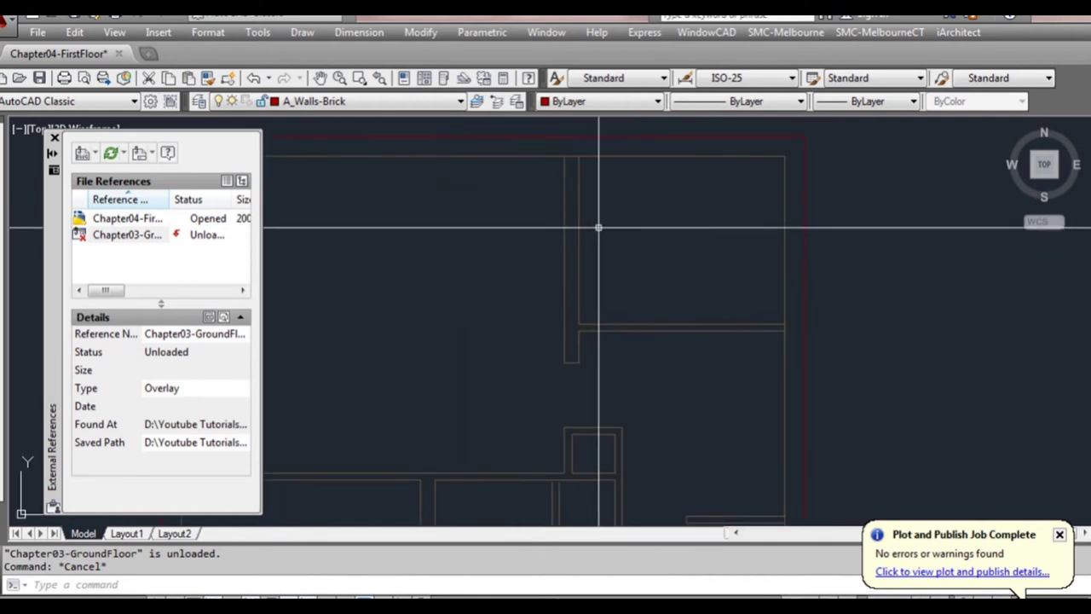
{"action": "type", "text": "l"}
{"action": "key", "text": "Return"}
{"action": "left_click", "coordinate": [579, 239]}
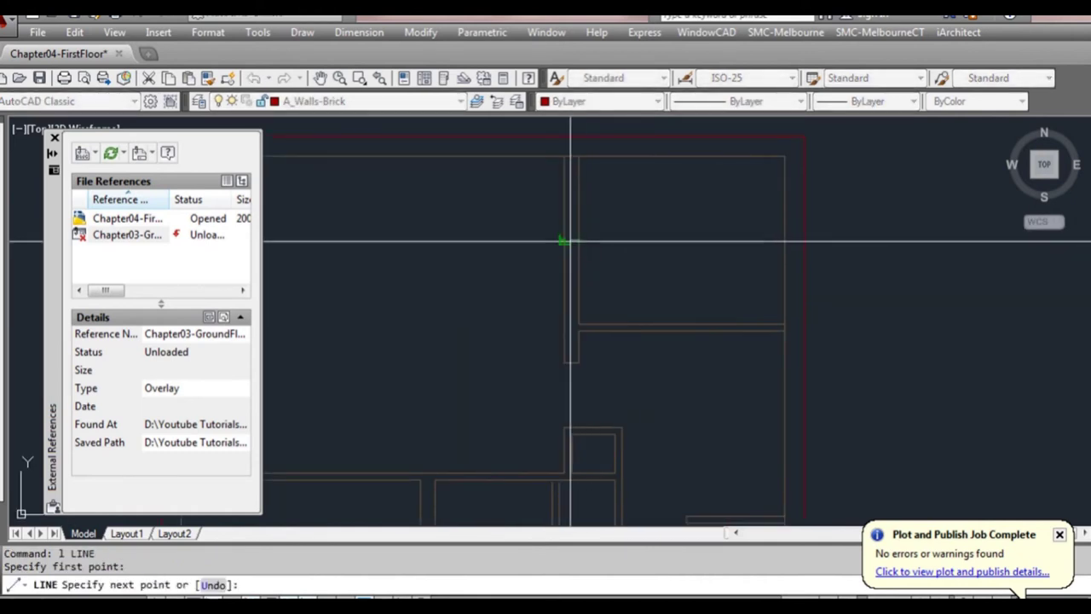
{"action": "key", "text": "Escape"}
Offset the short line across the partition 400 upward and 400 downward
{"action": "type", "text": "o"}
{"action": "key", "text": "Return"}
{"action": "type", "text": "400"}
{"action": "key", "text": "Return"}
{"action": "left_click", "coordinate": [545, 239]}
{"action": "left_click", "coordinate": [542, 210]}
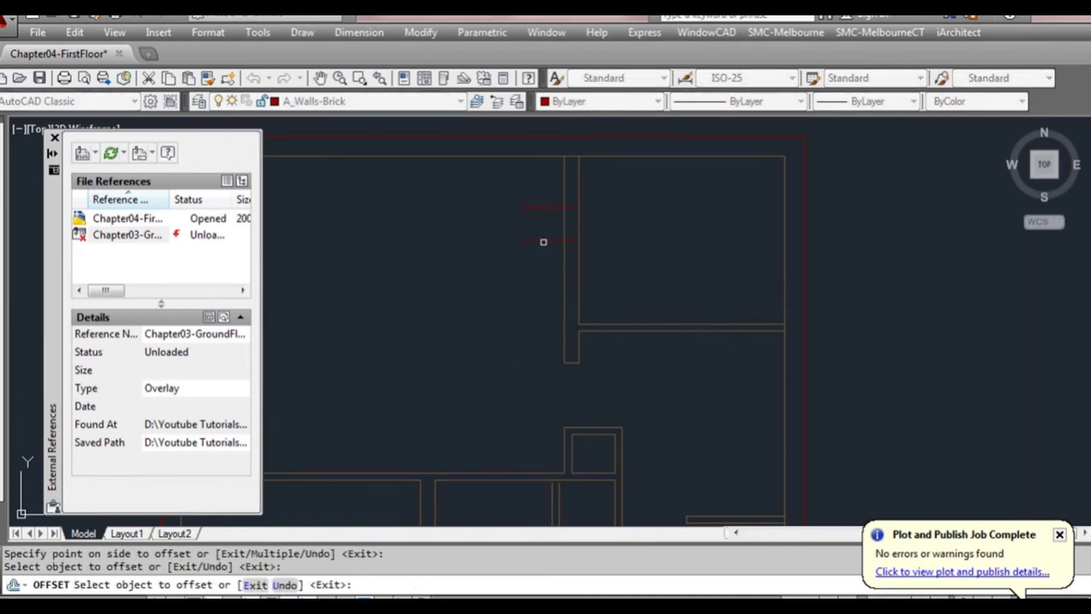
{"action": "left_click", "coordinate": [540, 239]}
{"action": "left_click", "coordinate": [550, 289]}
{"action": "key", "text": "Escape"}
Trim the partition between the two offset lines and cut off their overhanging ends to form a door opening
{"action": "type", "text": "tr"}
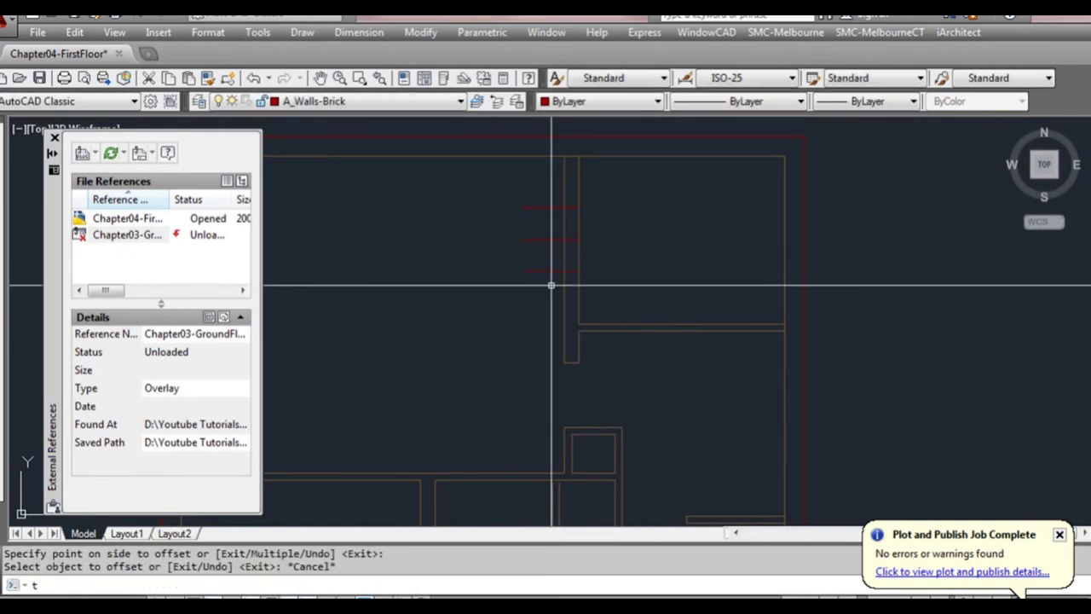
{"action": "key", "text": "Return"}
{"action": "left_click", "coordinate": [595, 304]}
{"action": "left_click", "coordinate": [534, 294]}
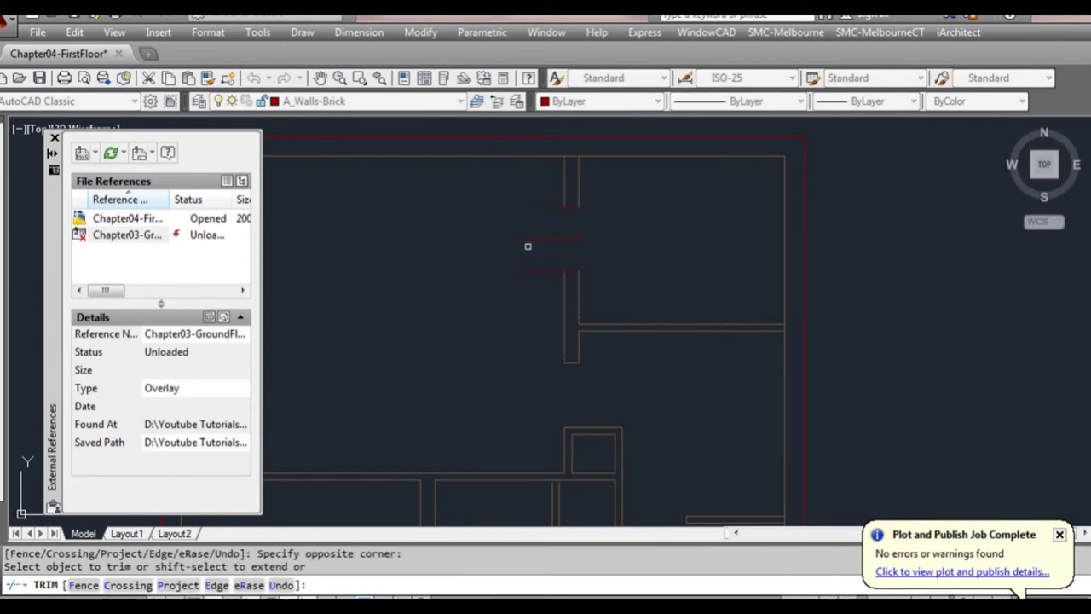
{"action": "key", "text": "Return"}
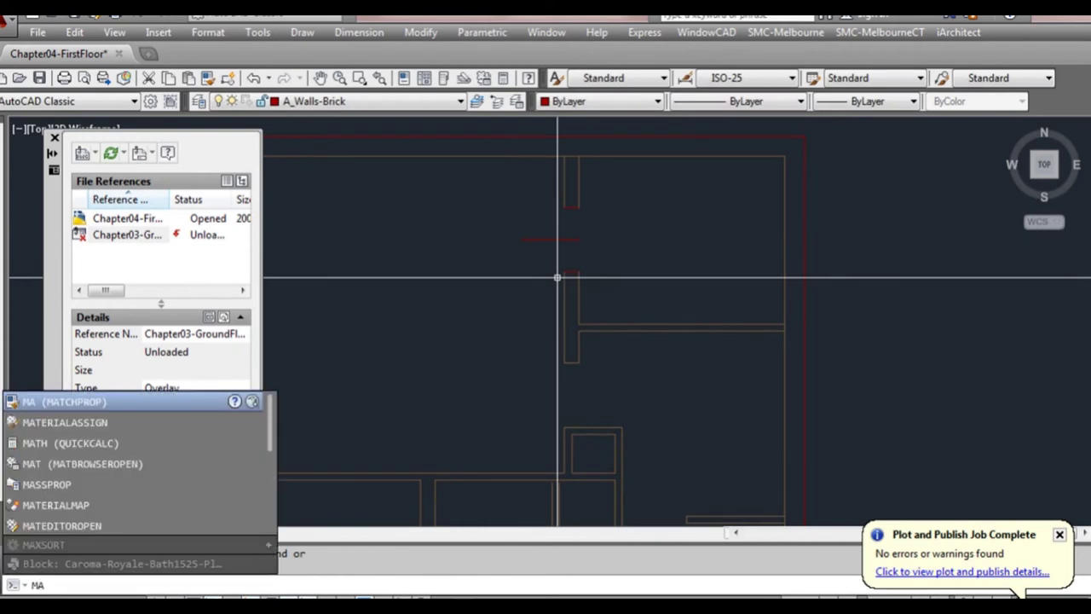
Match the two end lines of the partition's door opening to the properties of the timber wall line
{"action": "type", "text": "ma"}
{"action": "key", "text": "Return"}
{"action": "left_click", "coordinate": [580, 284]}
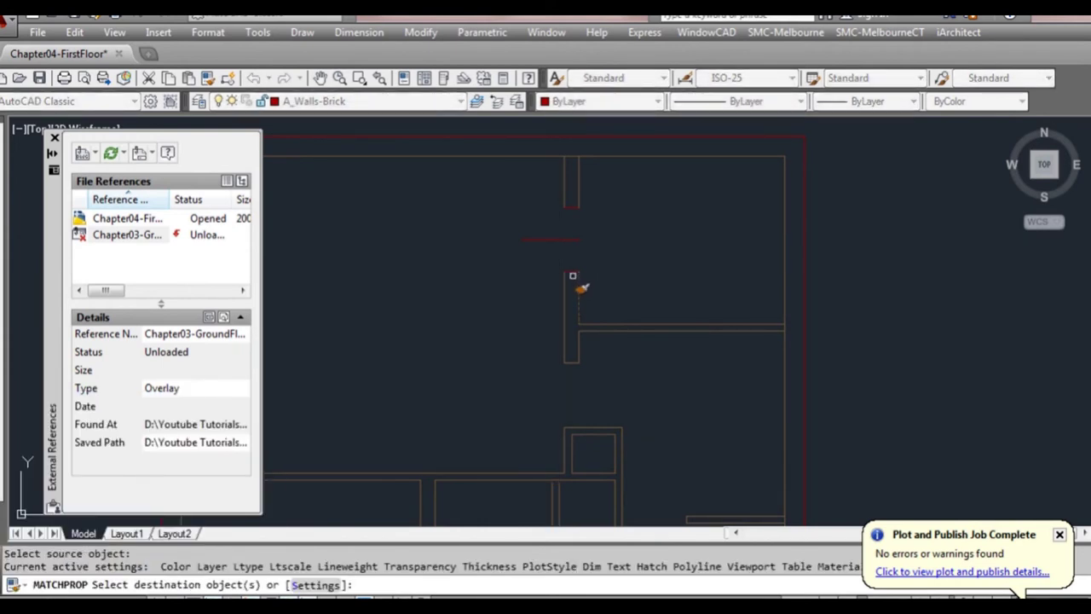
{"action": "left_click", "coordinate": [571, 273]}
{"action": "key", "text": "Escape"}
Erase the centre line left in the partition's door opening
{"action": "left_click", "coordinate": [572, 250]}
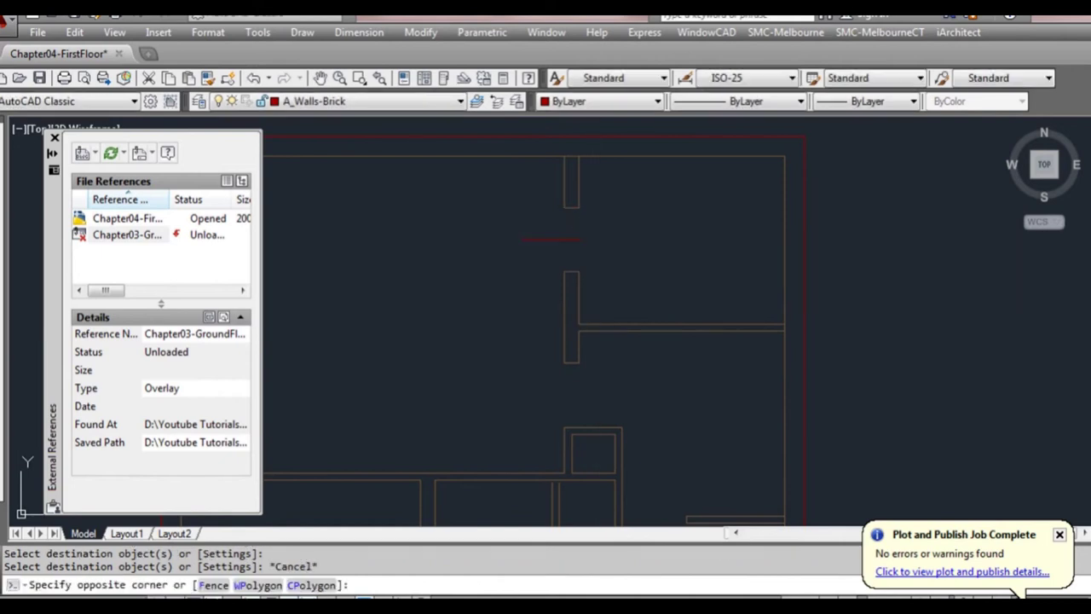
{"action": "left_click", "coordinate": [553, 228]}
{"action": "type", "text": "e"}
{"action": "key", "text": "Return"}
{"action": "scroll", "coordinate": [653, 258], "scroll_direction": "down", "scroll_amount": 1}
{"action": "middle_click_drag", "start_coordinate": [658, 324], "coordinate": [662, 275]}
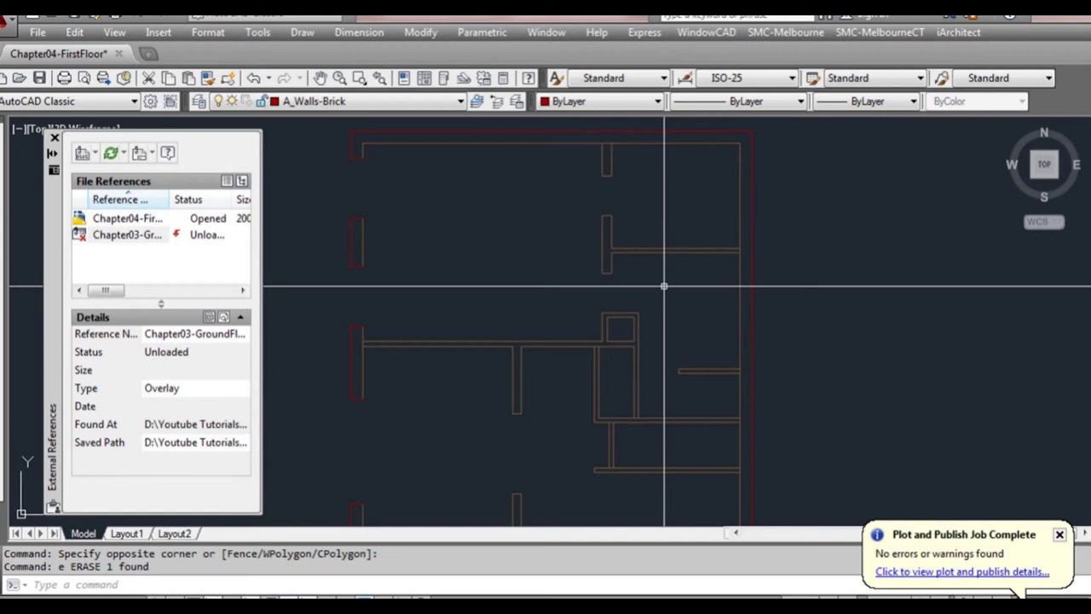
{"action": "middle_click_drag", "start_coordinate": [663, 316], "coordinate": [659, 269]}
{"action": "scroll", "coordinate": [567, 297], "scroll_direction": "up", "scroll_amount": 2}
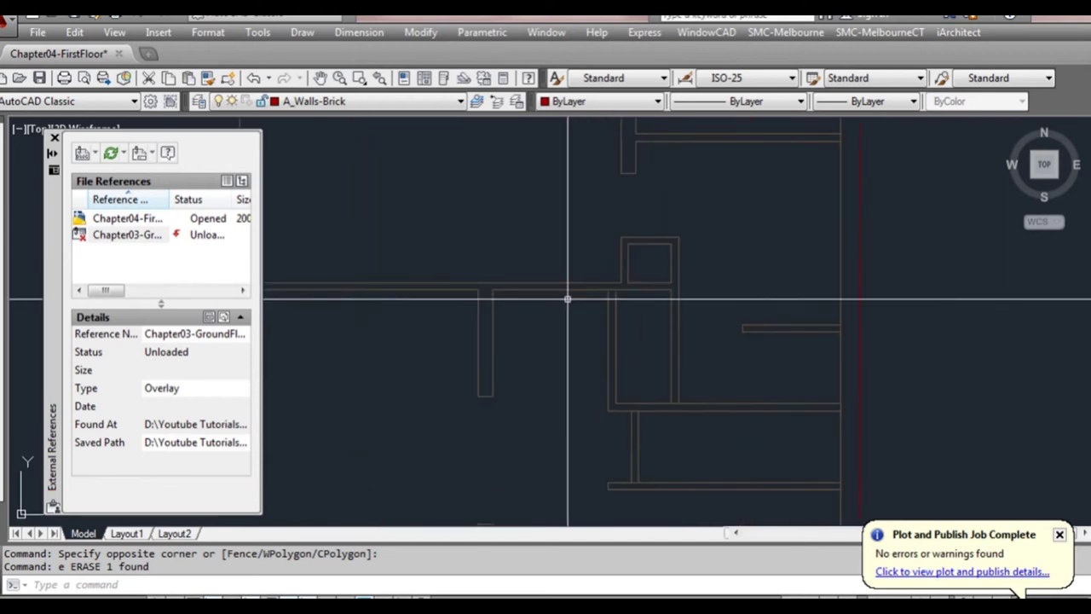
{"action": "scroll", "coordinate": [605, 299], "scroll_direction": "up", "scroll_amount": 1}
{"action": "type", "text": "tr"}
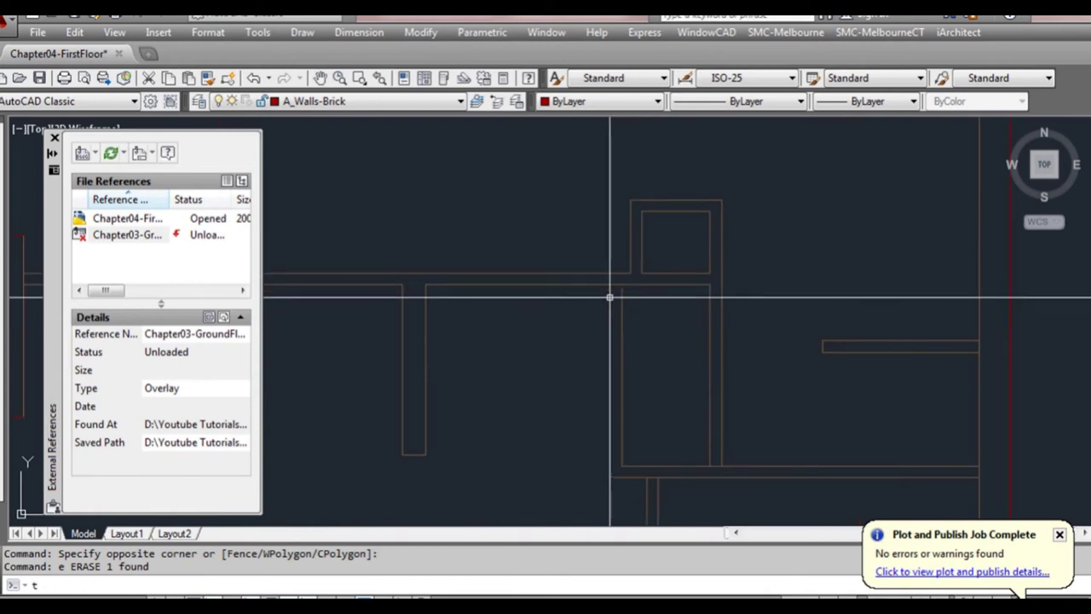
{"action": "key", "text": "Return"}
{"action": "scroll", "coordinate": [633, 301], "scroll_direction": "up", "scroll_amount": 2}
{"action": "left_click", "coordinate": [633, 302]}
{"action": "left_click", "coordinate": [550, 297]}
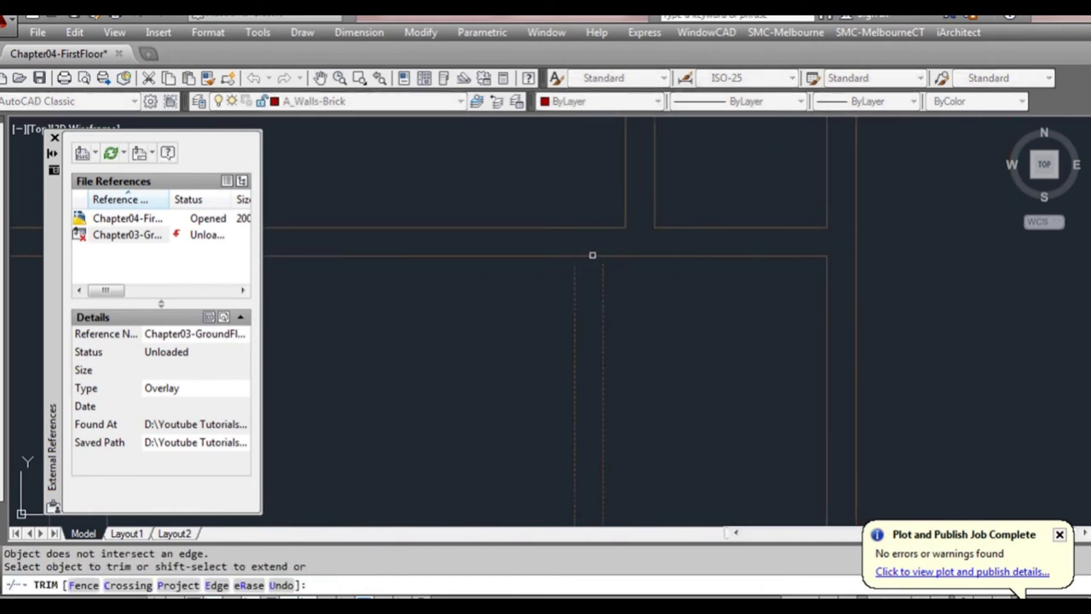
{"action": "key", "text": "Escape"}
Extend both lines of the vertical timber wall below the small square cupboard up to the horizontal wall's lower edge
{"action": "key", "text": "Return"}
{"action": "left_click", "coordinate": [633, 270]}
{"action": "left_click", "coordinate": [621, 245]}
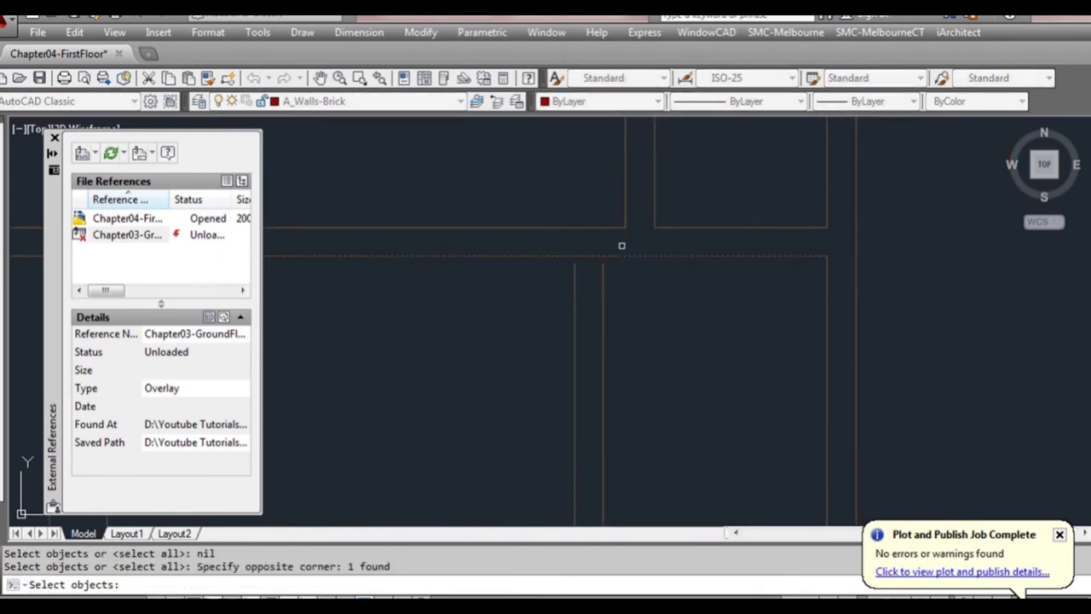
{"action": "key", "text": "Escape"}
{"action": "type", "text": "tr"}
{"action": "key", "text": "Return"}
{"action": "left_click", "coordinate": [620, 296]}
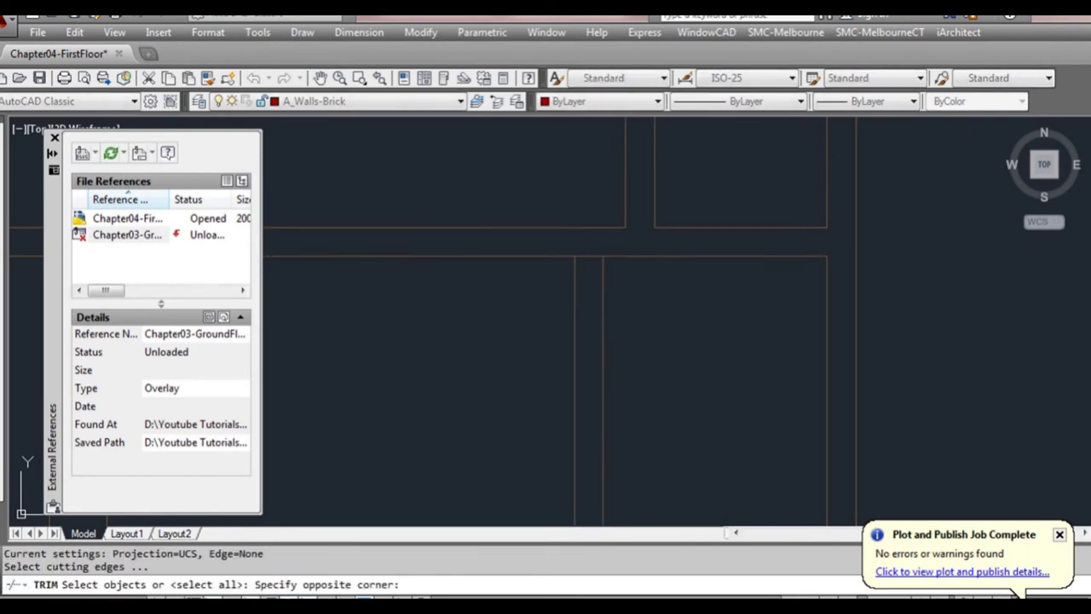
{"action": "left_click", "coordinate": [571, 265]}
{"action": "key", "text": "Escape"}
Draw a line upward across the horizontal timber wall from the midpoint of its lower edge between the two vertical walls
{"action": "scroll", "coordinate": [565, 292], "scroll_direction": "down", "scroll_amount": 3}
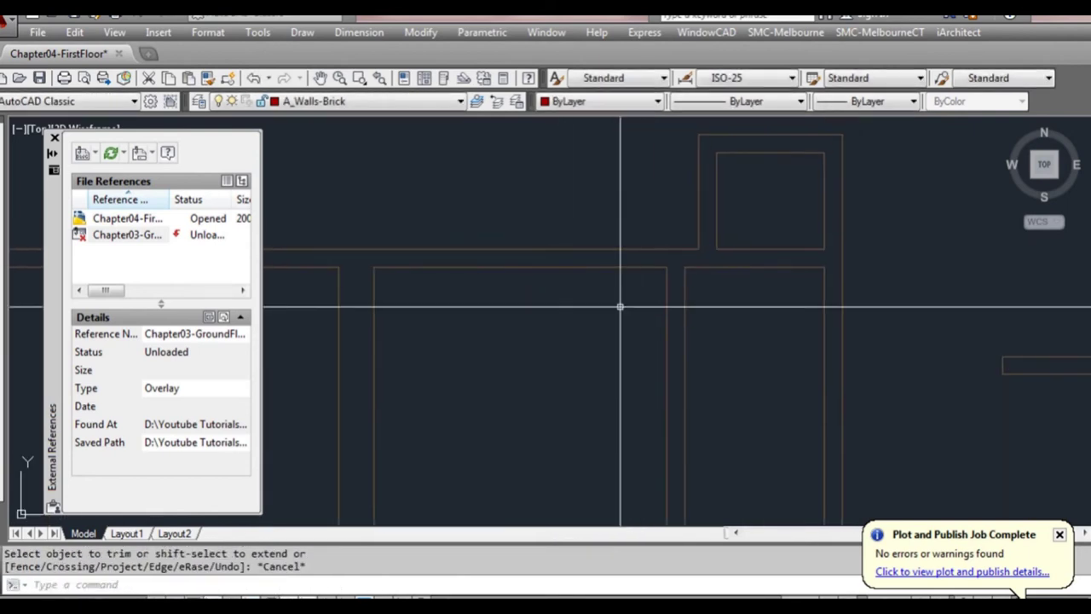
{"action": "type", "text": "l"}
{"action": "key", "text": "Return"}
{"action": "left_click", "coordinate": [535, 271]}
{"action": "key", "text": "Escape"}
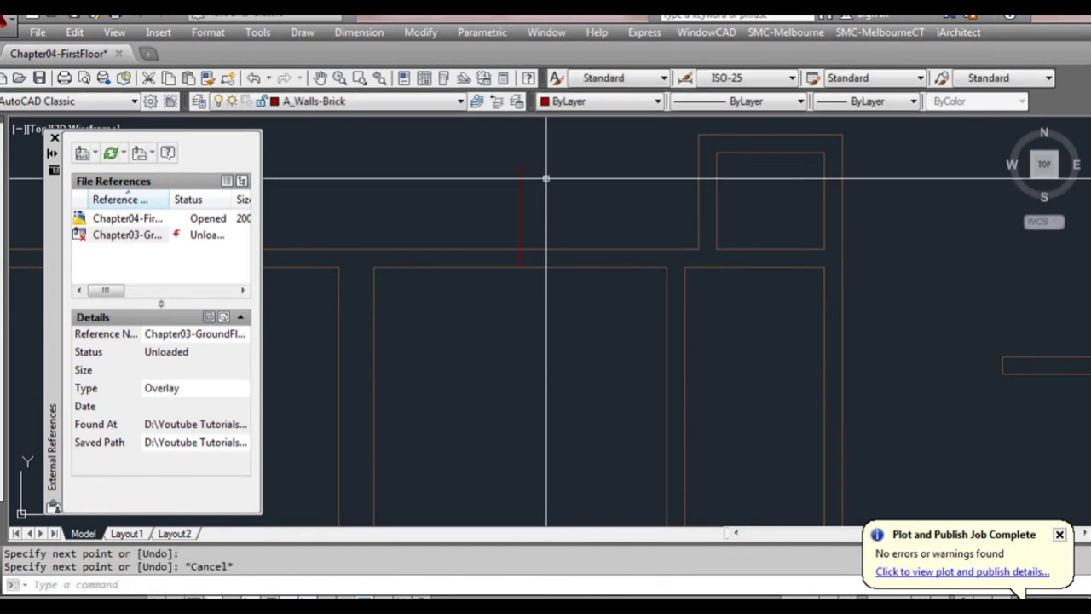
Offset the vertical centre line across the horizontal wall 450 to each side
{"action": "type", "text": "o"}
{"action": "key", "text": "Return"}
{"action": "type", "text": "450"}
{"action": "key", "text": "Return"}
{"action": "left_click", "coordinate": [521, 209]}
{"action": "left_click", "coordinate": [584, 210]}
{"action": "left_click", "coordinate": [521, 209]}
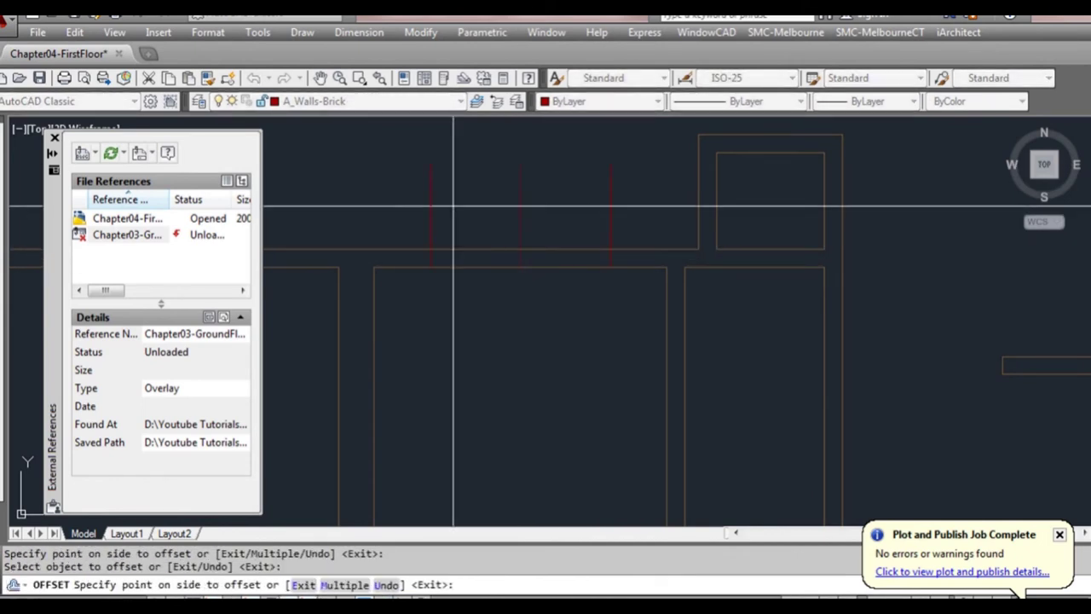
{"action": "key", "text": "Escape"}
Trim the two offset lines back to the thickness of the horizontal timber wall
{"action": "type", "text": "tr"}
{"action": "key", "text": "Return"}
{"action": "left_click", "coordinate": [473, 230]}
{"action": "left_click", "coordinate": [470, 292]}
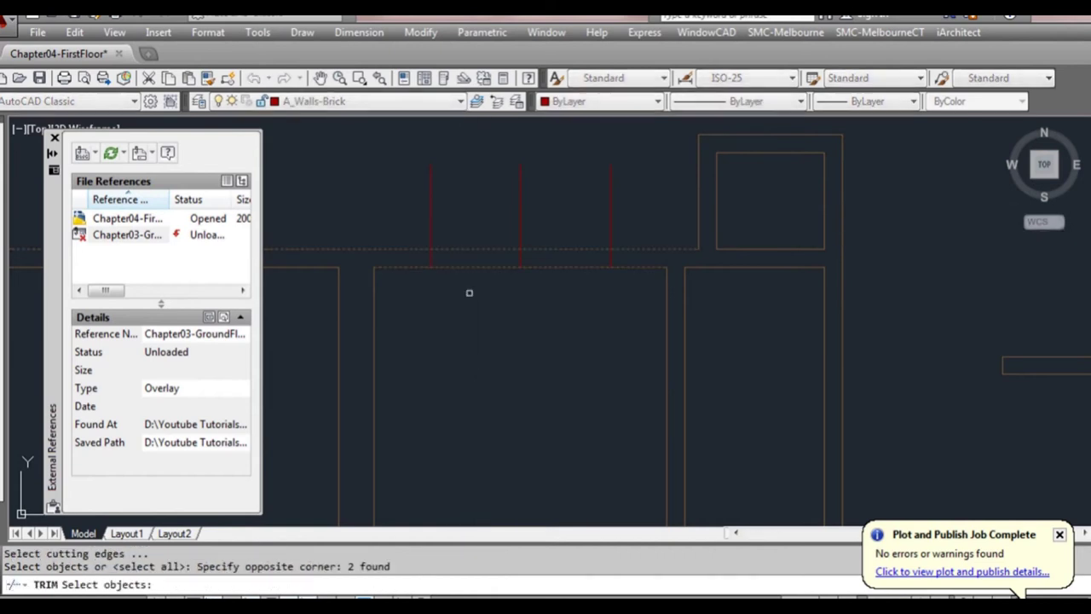
{"action": "key", "text": "Return"}
{"action": "left_click", "coordinate": [452, 224]}
{"action": "left_click", "coordinate": [398, 212]}
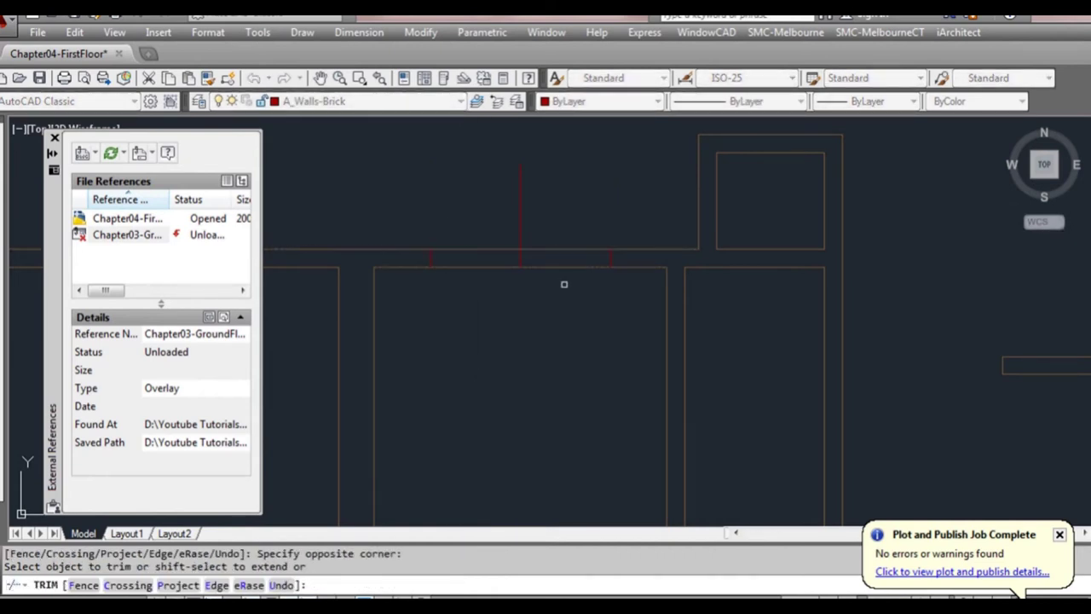
Trim the horizontal wall's two lines between the offset lines to open the doorway
{"action": "key", "text": "Return"}
{"action": "key", "text": "Return"}
{"action": "left_click_drag", "start_coordinate": [614, 261], "coordinate": [504, 254]}
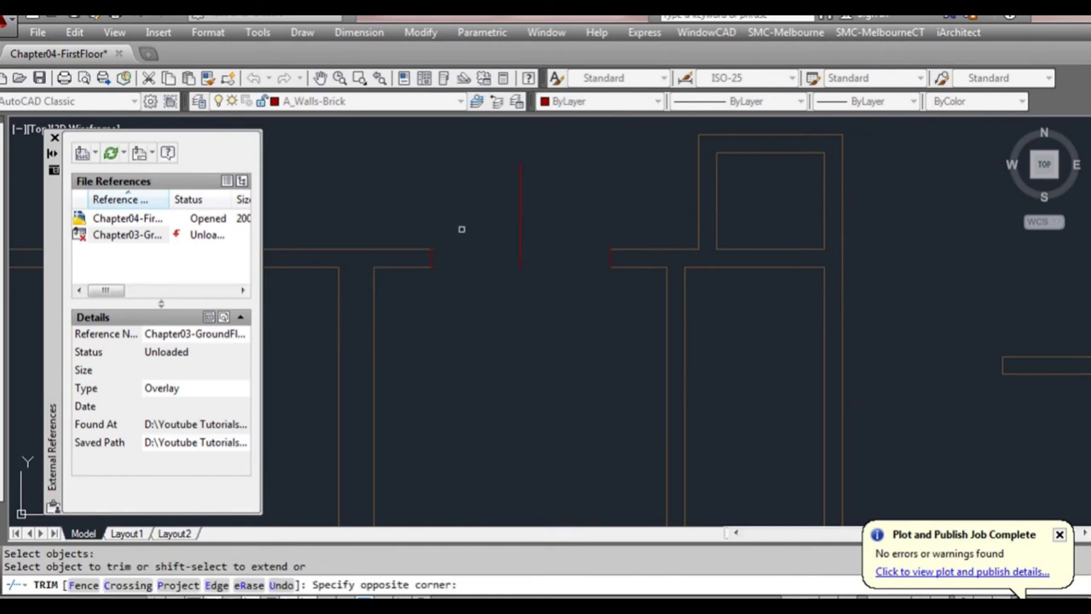
{"action": "key", "text": "Escape"}
Match the doorway's two end lines to the properties of the horizontal timber wall line
{"action": "type", "text": "ma"}
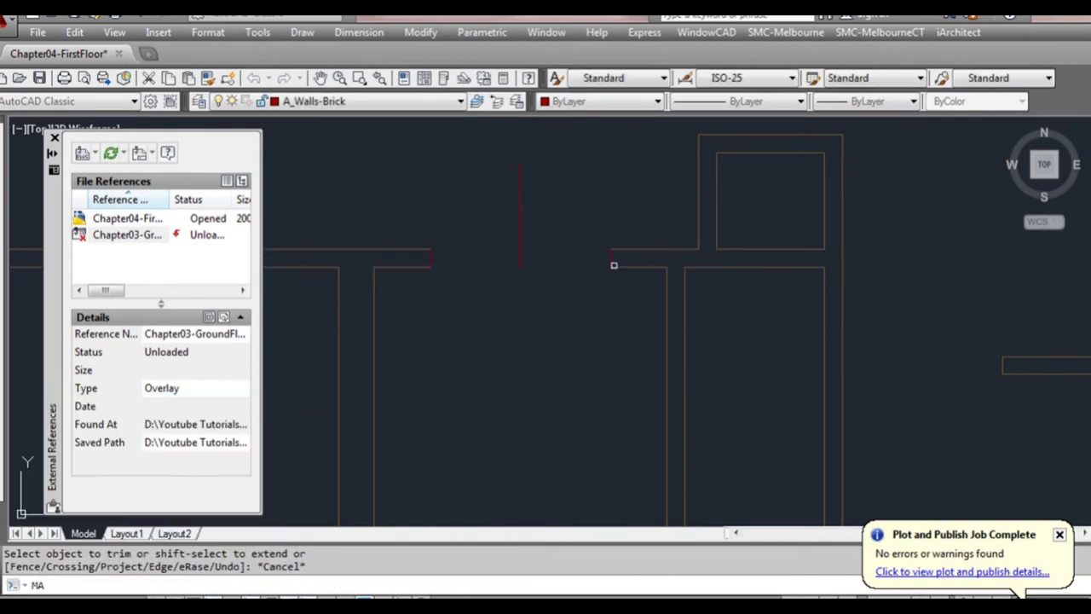
{"action": "key", "text": "Return"}
{"action": "left_click", "coordinate": [626, 266]}
{"action": "left_click", "coordinate": [635, 292]}
{"action": "left_click", "coordinate": [592, 238]}
{"action": "left_click", "coordinate": [476, 288]}
{"action": "key", "text": "Escape"}
Erase the vertical centre line in the middle of the doorway
{"action": "left_click_drag", "start_coordinate": [531, 244], "coordinate": [475, 219]}
{"action": "scroll", "coordinate": [519, 256], "scroll_direction": "down", "scroll_amount": 3}
{"action": "type", "text": "e"}
{"action": "key", "text": "Return"}
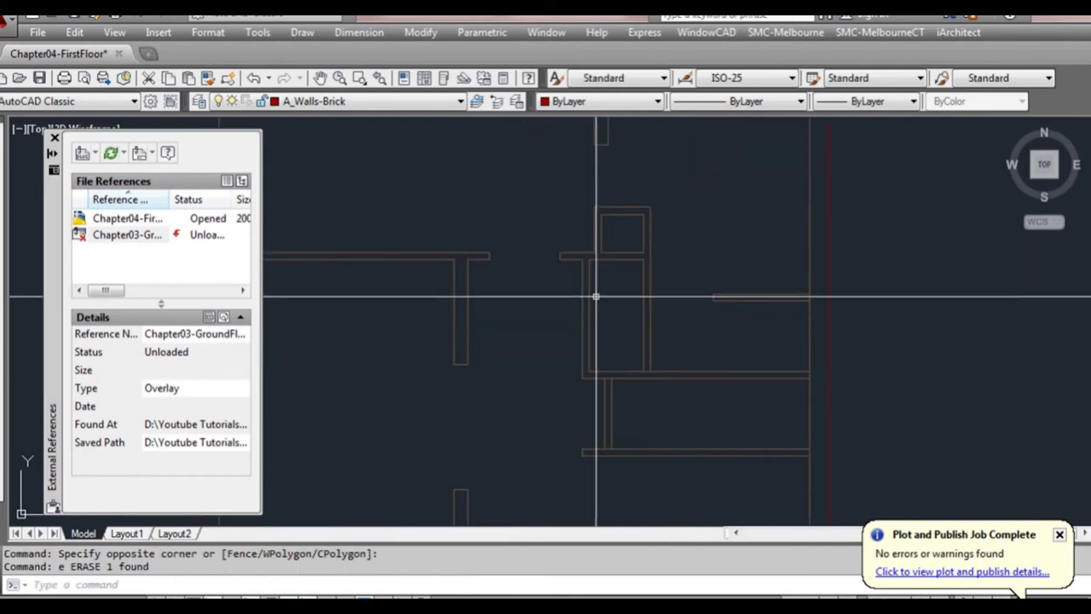
{"action": "middle_click_drag", "start_coordinate": [645, 373], "coordinate": [645, 318]}
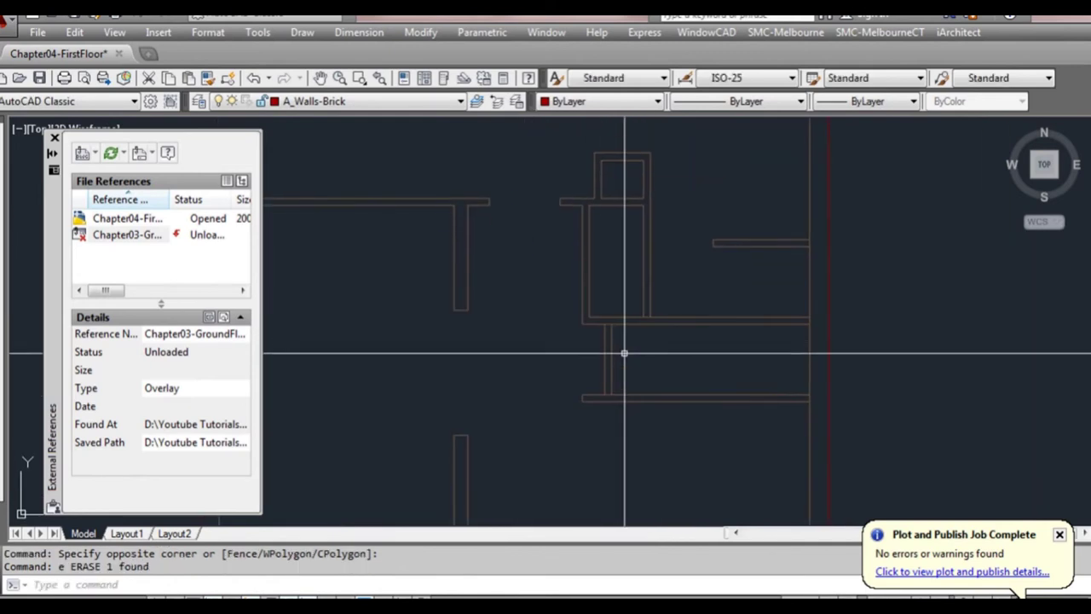
{"action": "scroll", "coordinate": [623, 358], "scroll_direction": "up", "scroll_amount": 2}
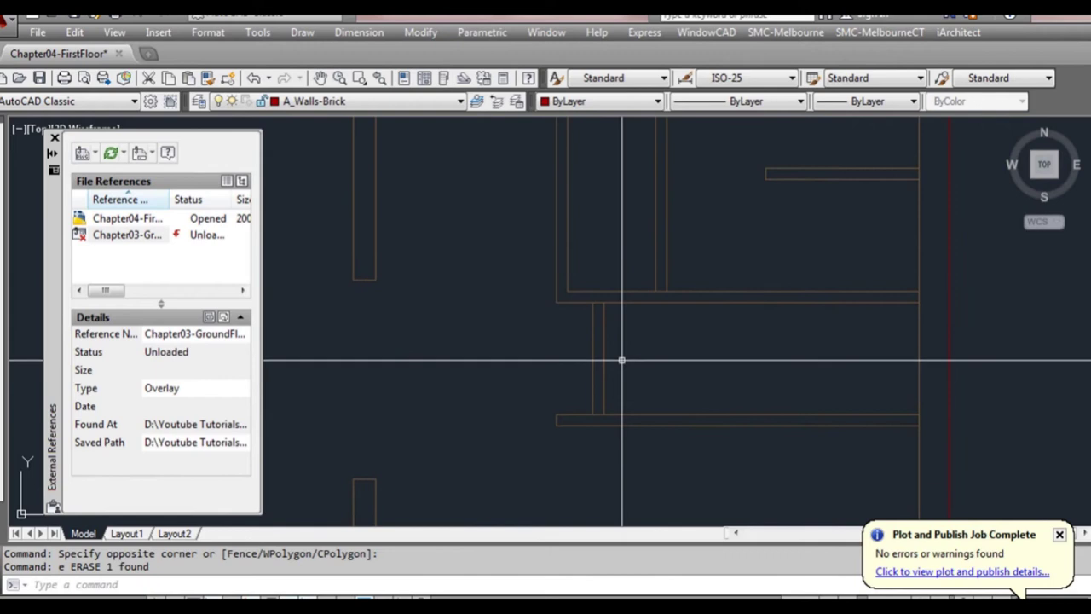
{"action": "left_click", "coordinate": [639, 346]}
{"action": "key", "text": "Escape"}
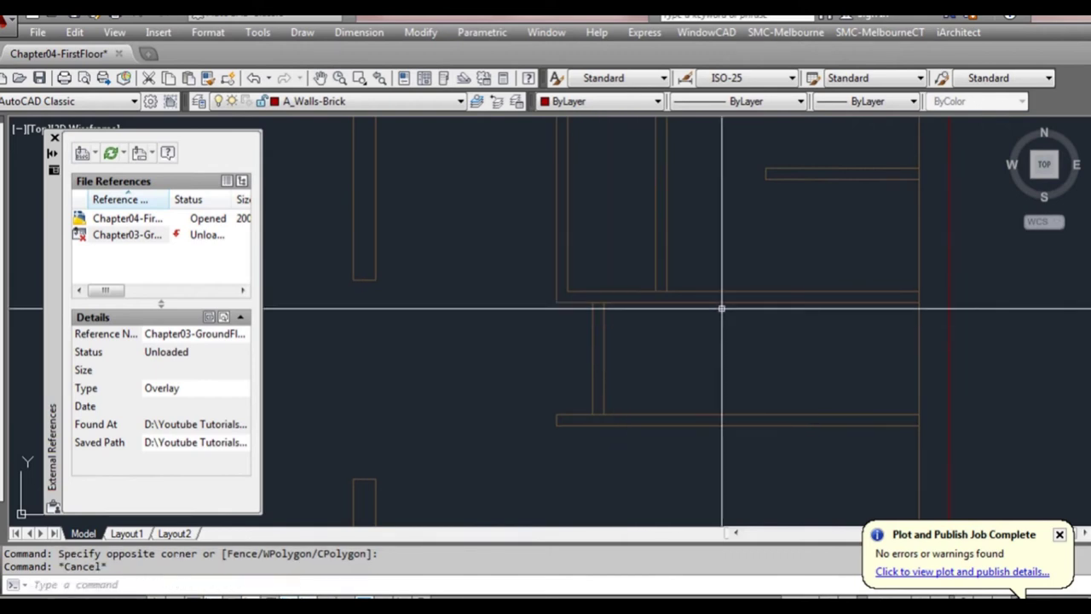
Make A_Joinery the current layer
{"action": "scroll", "coordinate": [722, 309], "scroll_direction": "down", "scroll_amount": 3}
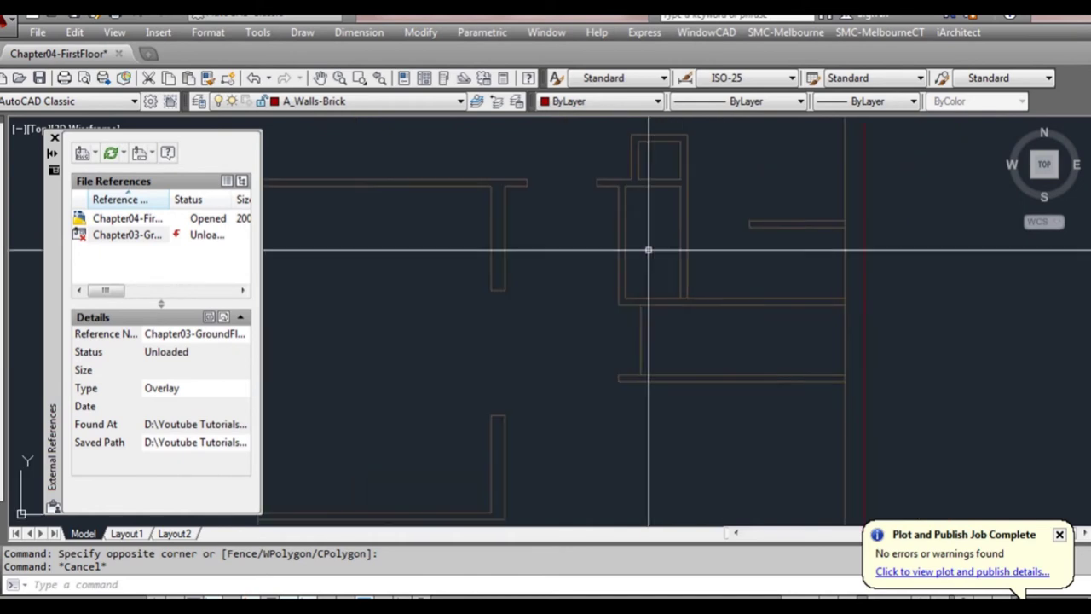
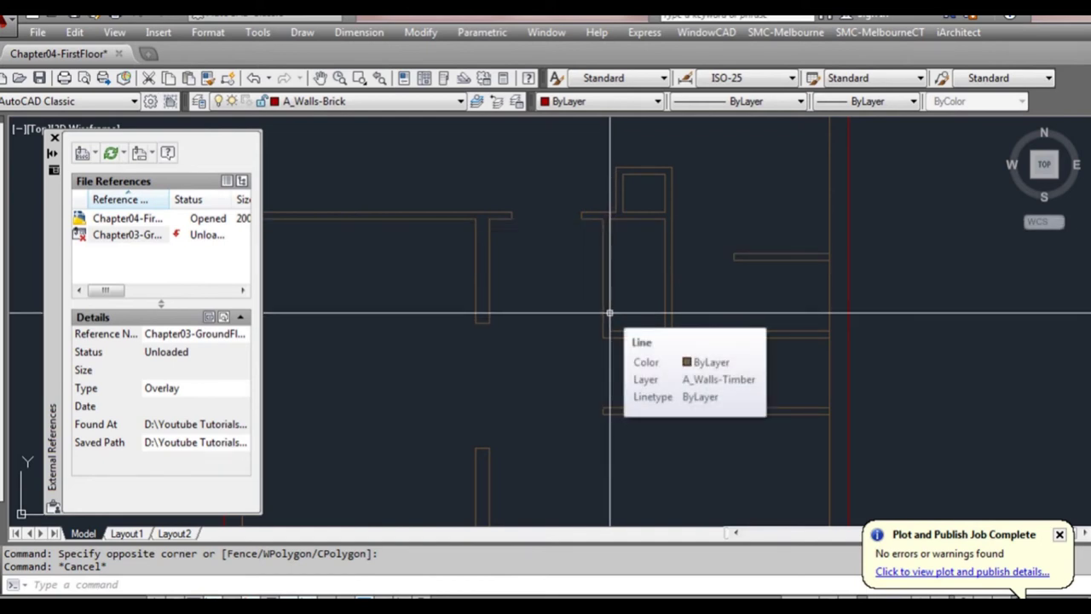
{"action": "scroll", "coordinate": [609, 313], "scroll_direction": "down", "scroll_amount": 2}
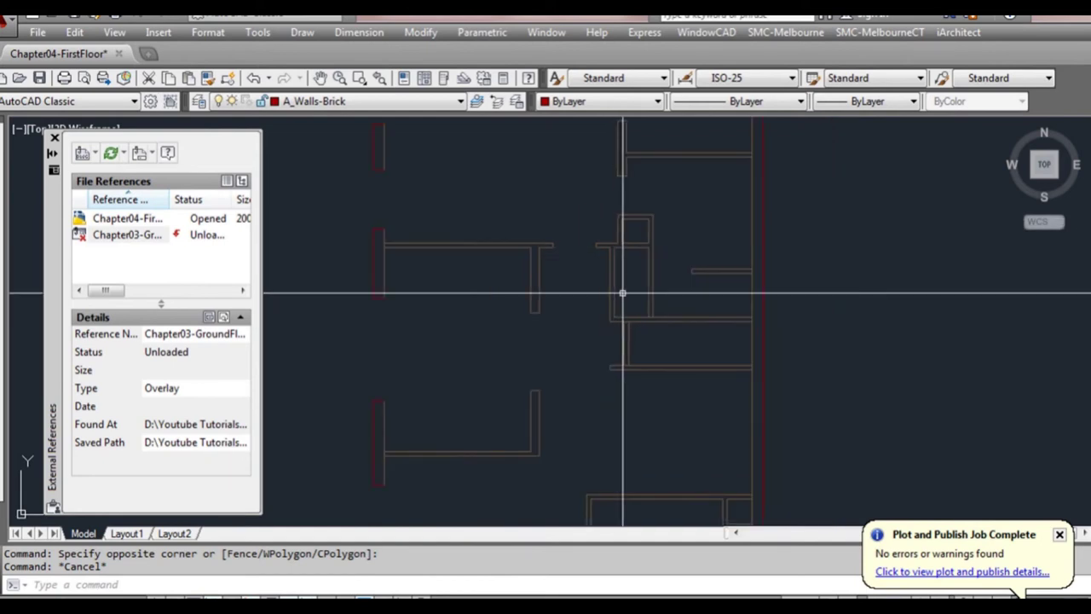
{"action": "left_click", "coordinate": [401, 101]}
{"action": "scroll", "coordinate": [405, 149], "scroll_direction": "up", "scroll_amount": 6}
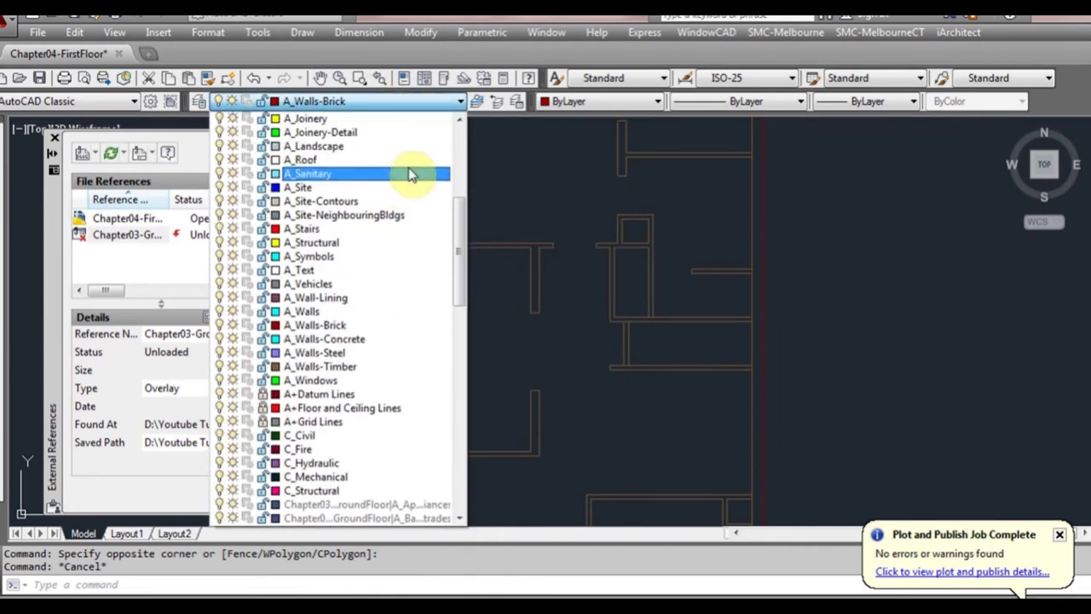
{"action": "left_click", "coordinate": [405, 160]}
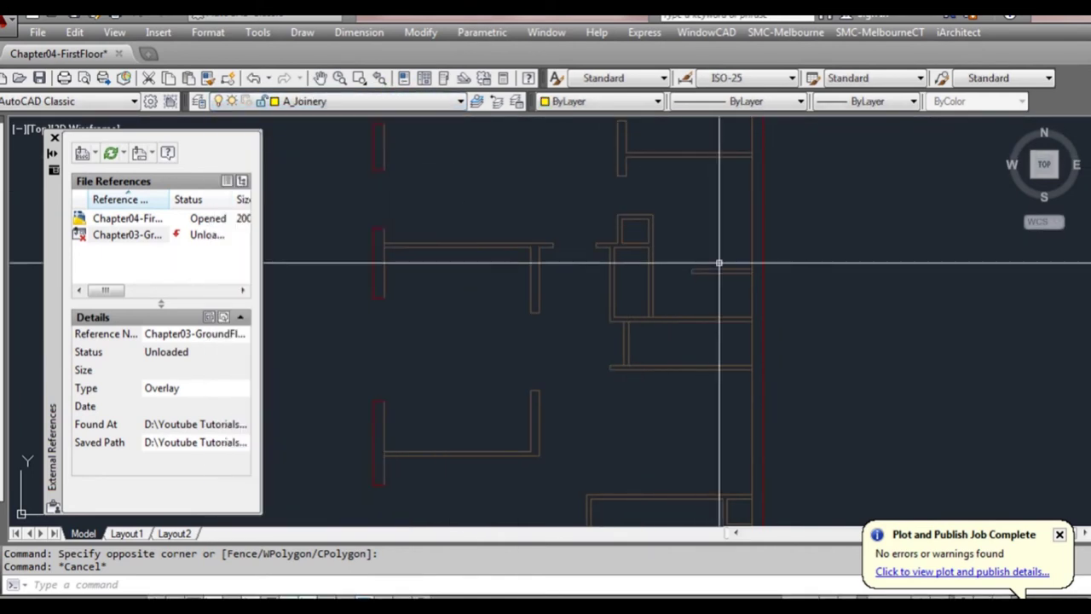
Draw a joinery line across the open lower side of the narrow cupboard space, from the timber wall's end to the outer wall
{"action": "middle_click_drag", "start_coordinate": [640, 185], "coordinate": [613, 237]}
{"action": "scroll", "coordinate": [607, 228], "scroll_direction": "up", "scroll_amount": 2}
{"action": "type", "text": "ll"}
{"action": "key", "text": "Return"}
{"action": "left_click", "coordinate": [591, 227]}
{"action": "left_click", "coordinate": [789, 227]}
{"action": "key", "text": "Return"}
{"action": "middle_click_drag", "start_coordinate": [789, 227], "coordinate": [759, 338]}
{"action": "key", "text": "Return"}
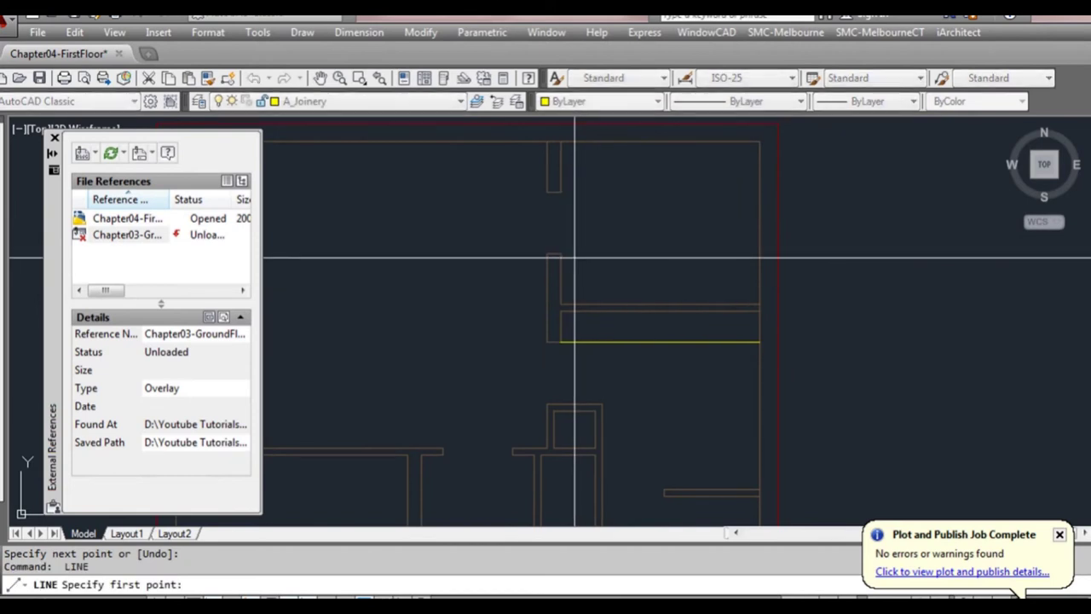
{"action": "key", "text": "Escape"}
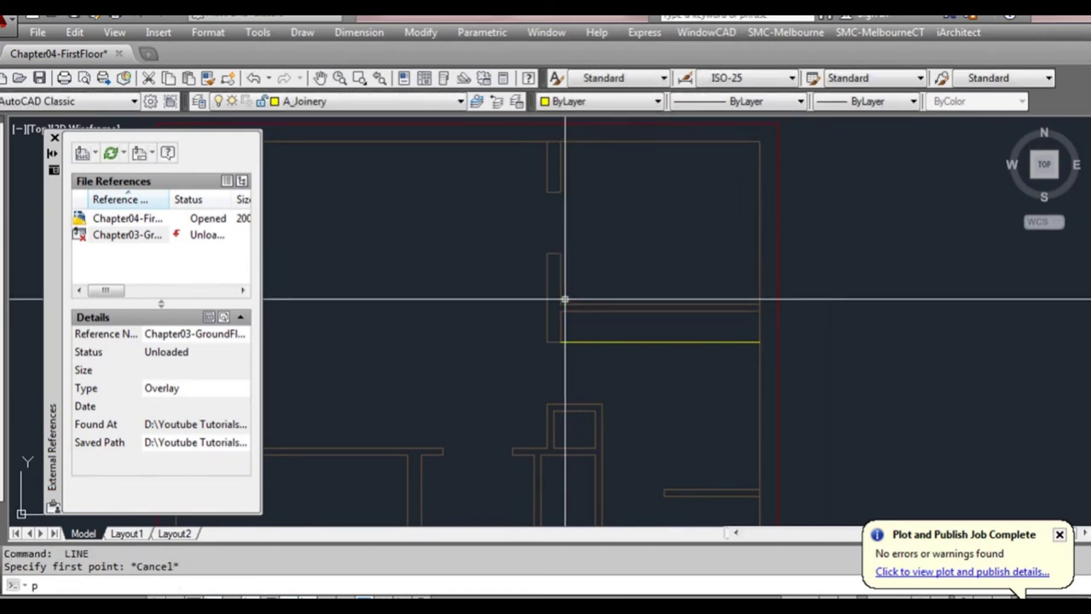
Draw a U-shaped polyline along the lower, outer and upper inner wall faces of the room above the cupboard
{"action": "left_click", "coordinate": [560, 304]}
{"action": "left_click", "coordinate": [759, 305]}
{"action": "left_click", "coordinate": [759, 142]}
{"action": "left_click", "coordinate": [560, 143]}
{"action": "key", "text": "Return"}
Start offsetting the U-shaped joinery polyline
{"action": "type", "text": "o"}
{"action": "key", "text": "Return"}
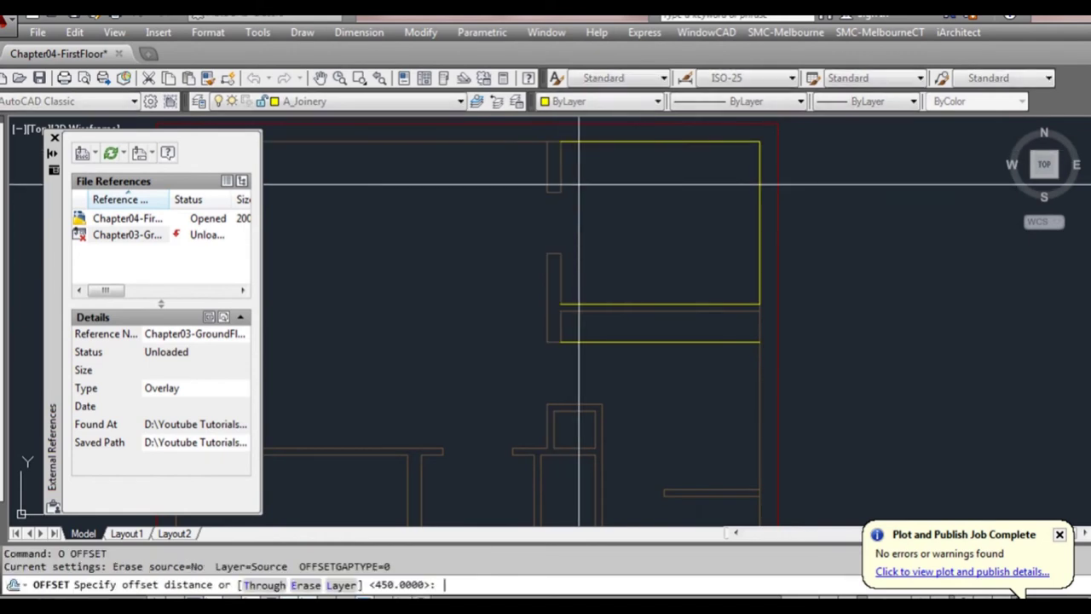
Offset the three-sided joinery outline in the upper-right room 600 inward and erase the original outline
{"action": "type", "text": "6"}
{"action": "key", "text": "Return"}
{"action": "left_click", "coordinate": [609, 143]}
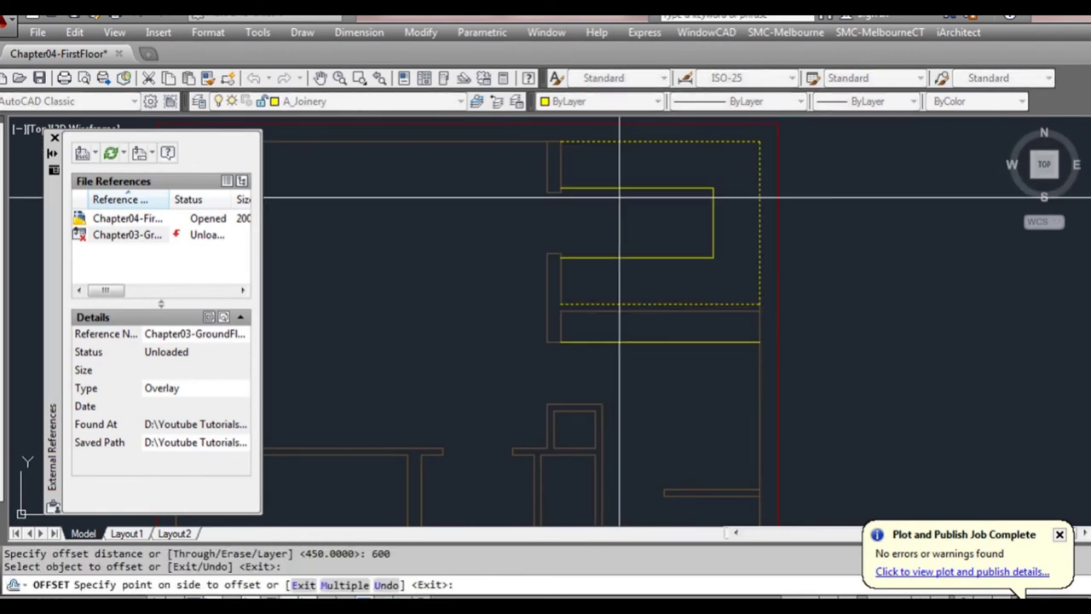
{"action": "left_click", "coordinate": [665, 213]}
{"action": "key", "text": "Escape"}
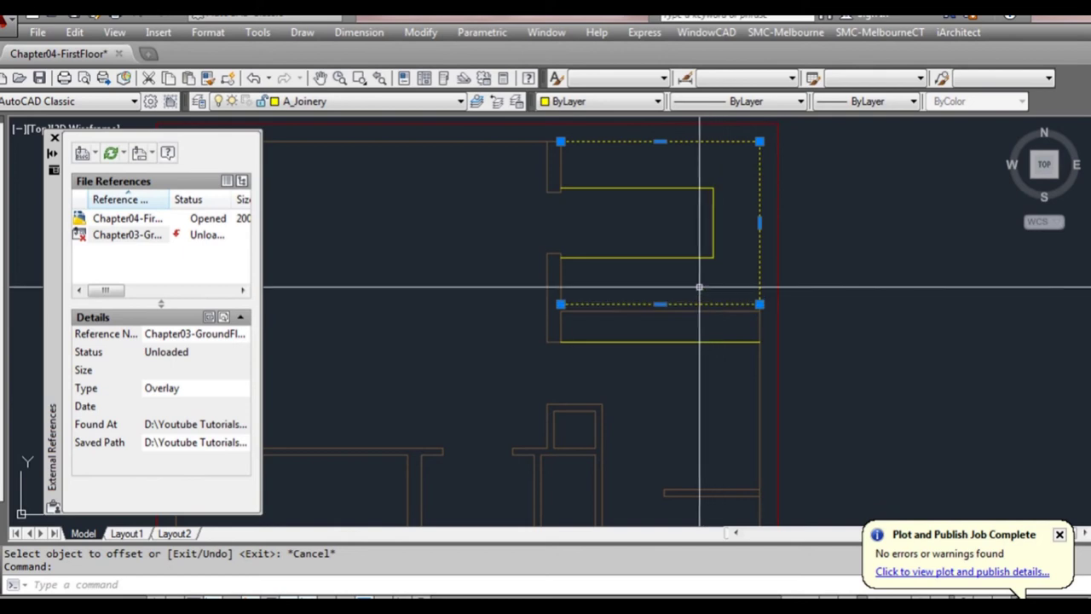
{"action": "type", "text": "e"}
{"action": "key", "text": "Return"}
Draw a joinery line along the inside face of the back wall of the lower wall recess
{"action": "scroll", "coordinate": [726, 276], "scroll_direction": "down", "scroll_amount": 1}
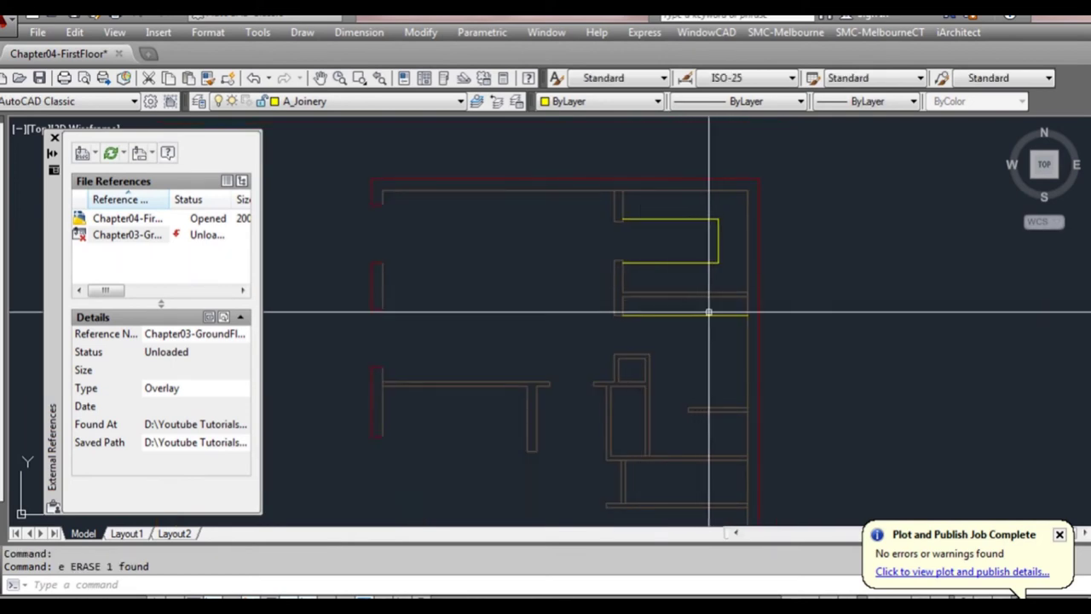
{"action": "middle_click_drag", "start_coordinate": [691, 394], "coordinate": [638, 209]}
{"action": "scroll", "coordinate": [631, 333], "scroll_direction": "down", "scroll_amount": 1}
{"action": "middle_click_drag", "start_coordinate": [630, 333], "coordinate": [625, 278]}
{"action": "middle_click_drag", "start_coordinate": [605, 365], "coordinate": [596, 338]}
{"action": "scroll", "coordinate": [588, 319], "scroll_direction": "up", "scroll_amount": 3}
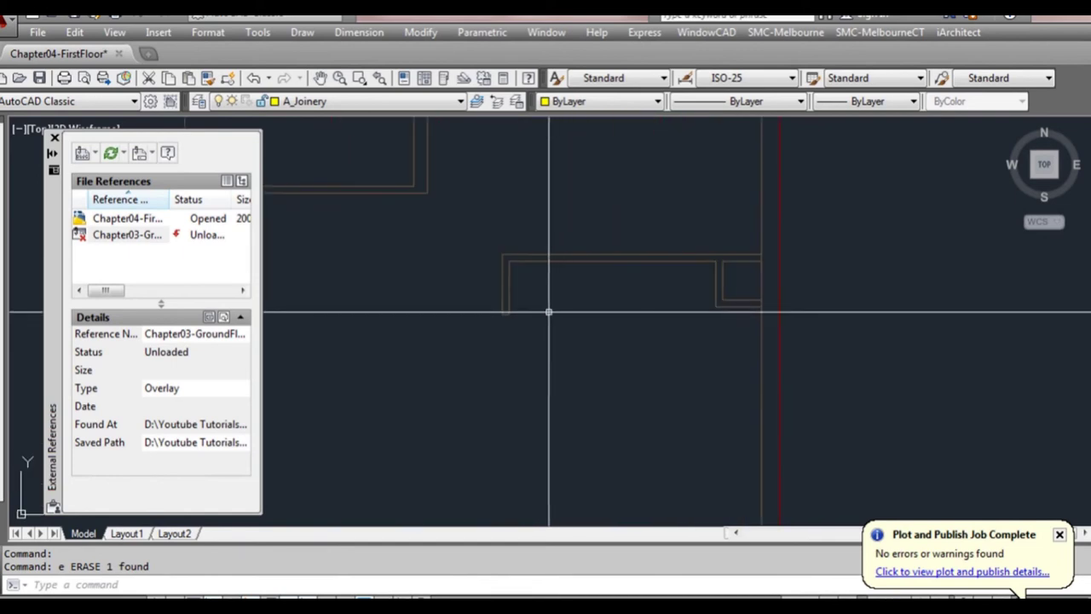
{"action": "scroll", "coordinate": [523, 295], "scroll_direction": "up", "scroll_amount": 2}
{"action": "type", "text": "1"}
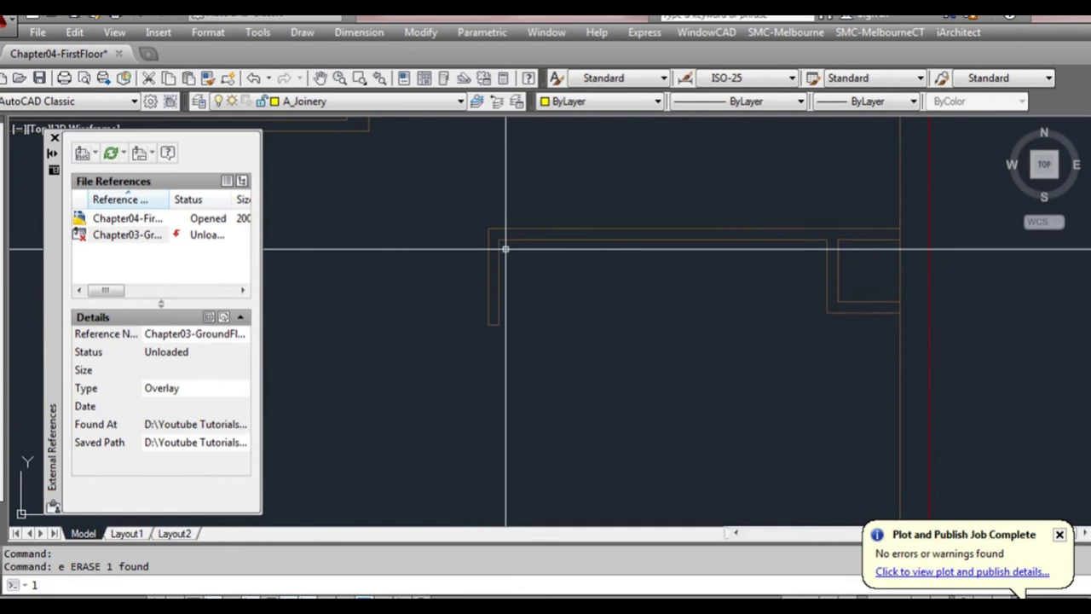
{"action": "key", "text": "Return"}
{"action": "left_click", "coordinate": [505, 248]}
{"action": "left_click", "coordinate": [826, 240]}
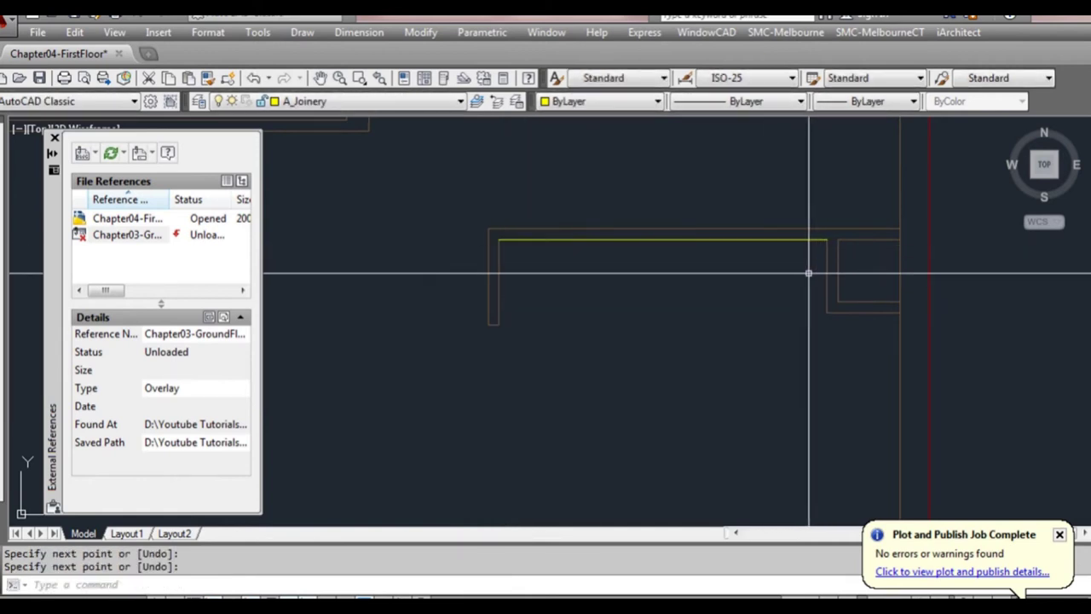
{"action": "key", "text": "Return"}
Offset the recess's back joinery line 600 toward the room and erase the original line
{"action": "type", "text": "o"}
{"action": "key", "text": "Return"}
{"action": "type", "text": "600"}
{"action": "key", "text": "Return"}
{"action": "left_click", "coordinate": [793, 242]}
{"action": "left_click", "coordinate": [643, 289]}
{"action": "key", "text": "Escape"}
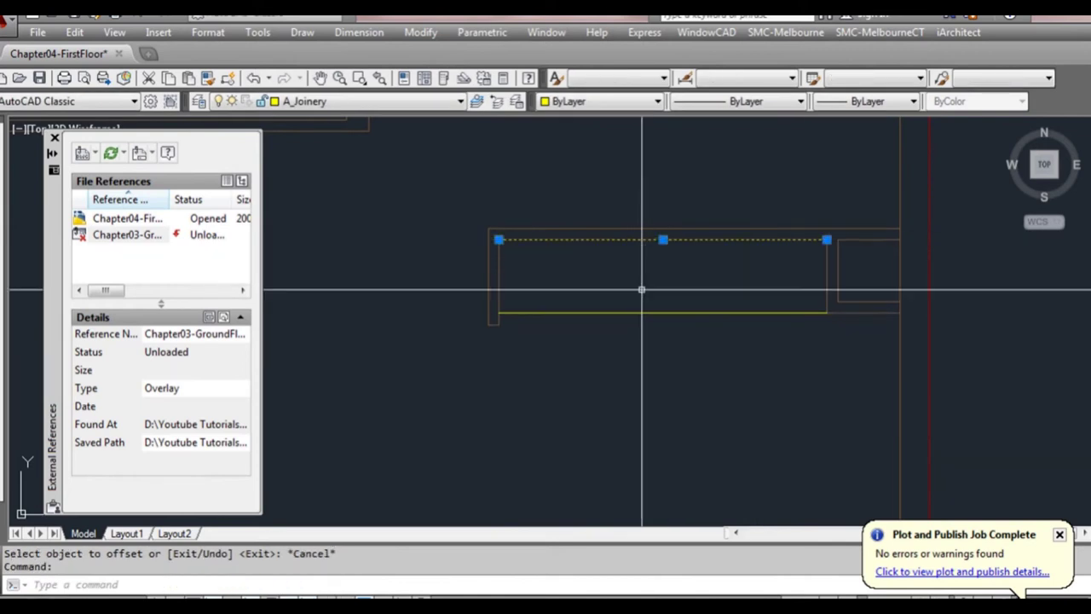
{"action": "type", "text": "e"}
{"action": "key", "text": "Return"}
Draw a vertical joinery line from the right end of the recess's front line down to the lower wall
{"action": "middle_click_drag", "start_coordinate": [751, 357], "coordinate": [717, 298]}
{"action": "type", "text": "l"}
{"action": "key", "text": "Return"}
{"action": "left_click", "coordinate": [793, 253]}
{"action": "scroll", "coordinate": [801, 271], "scroll_direction": "down", "scroll_amount": 1}
{"action": "scroll", "coordinate": [802, 286], "scroll_direction": "down", "scroll_amount": 2}
{"action": "left_click", "coordinate": [797, 409]}
{"action": "key", "text": "Return"}
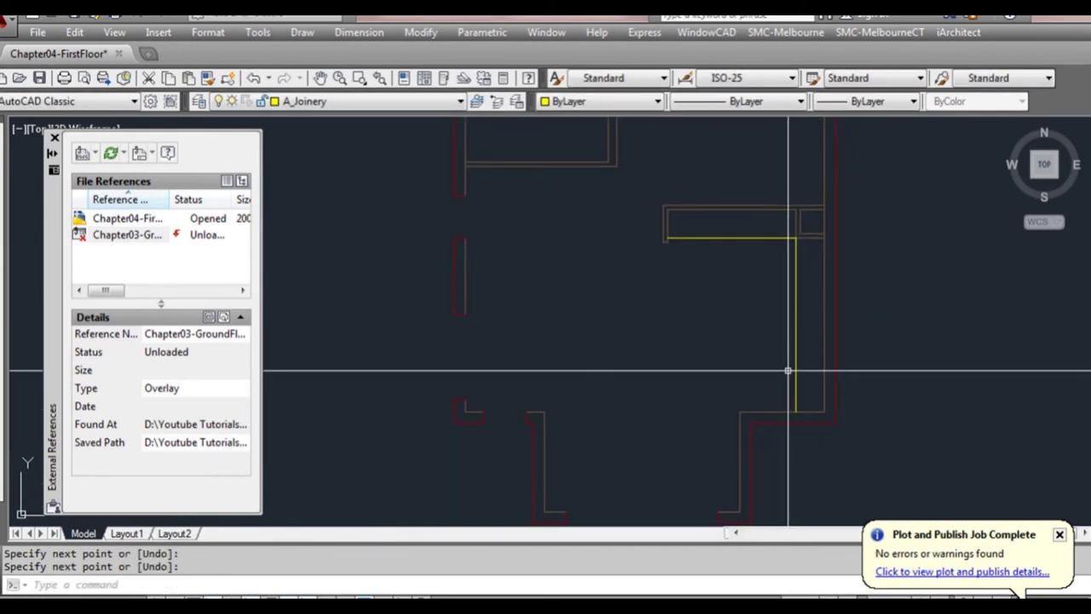
Try to offset the vertical joinery line 100 toward the room, and undo the offset
{"action": "type", "text": "o"}
{"action": "key", "text": "Return"}
{"action": "type", "text": "100"}
{"action": "key", "text": "Return"}
{"action": "left_click", "coordinate": [794, 341]}
{"action": "left_click", "coordinate": [715, 309]}
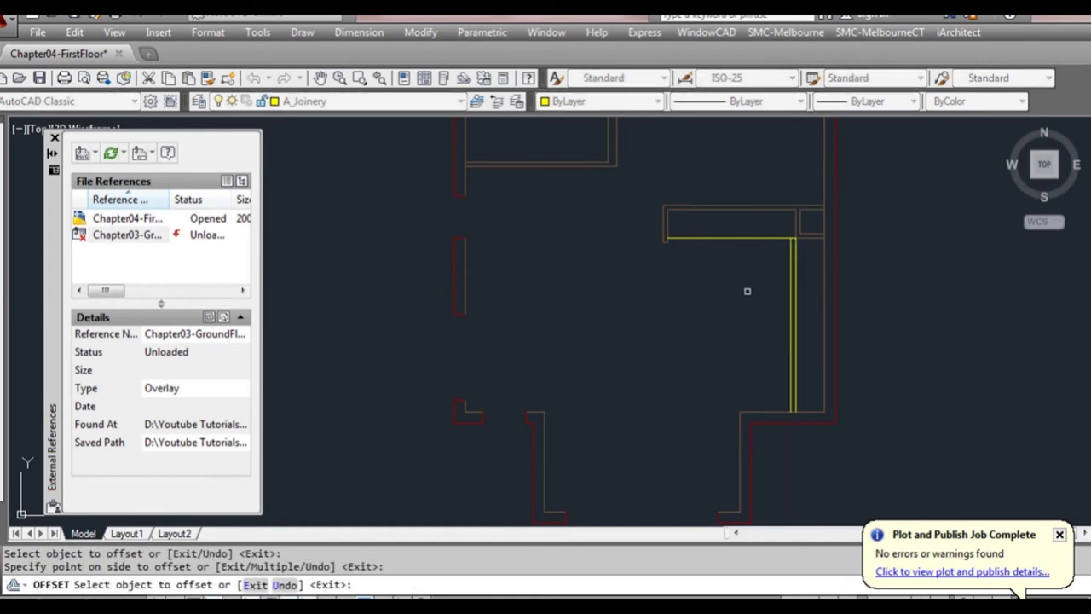
{"action": "key", "text": "Escape"}
{"action": "type", "text": "u"}
{"action": "key", "text": "Return"}
Offset the vertical joinery line, the recess's front line and the lower wall line 1000 into the room
{"action": "type", "text": "o"}
{"action": "key", "text": "Return"}
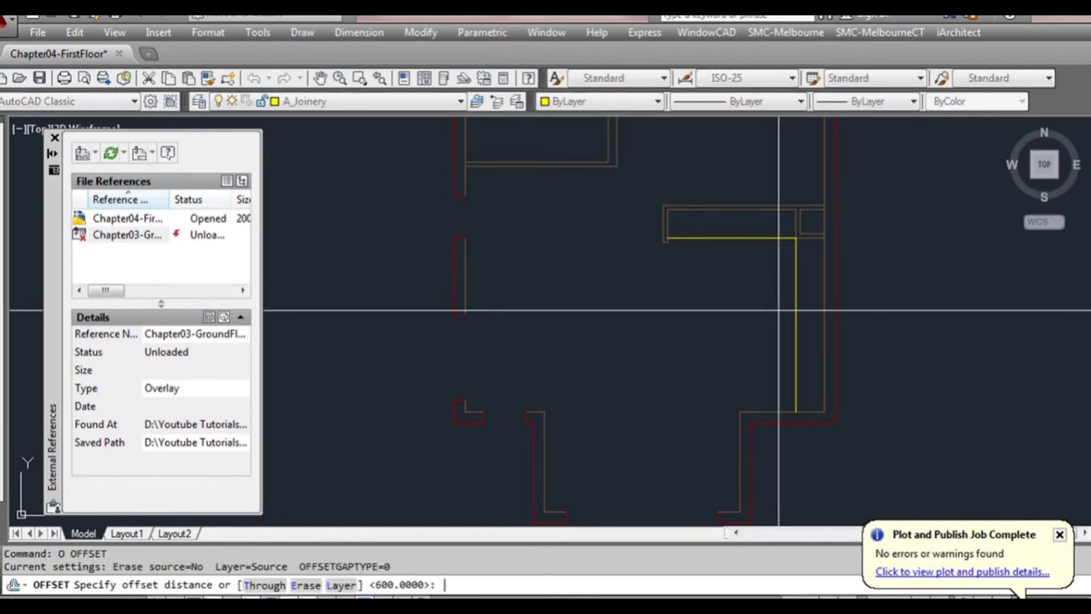
{"action": "type", "text": "1000"}
{"action": "key", "text": "Return"}
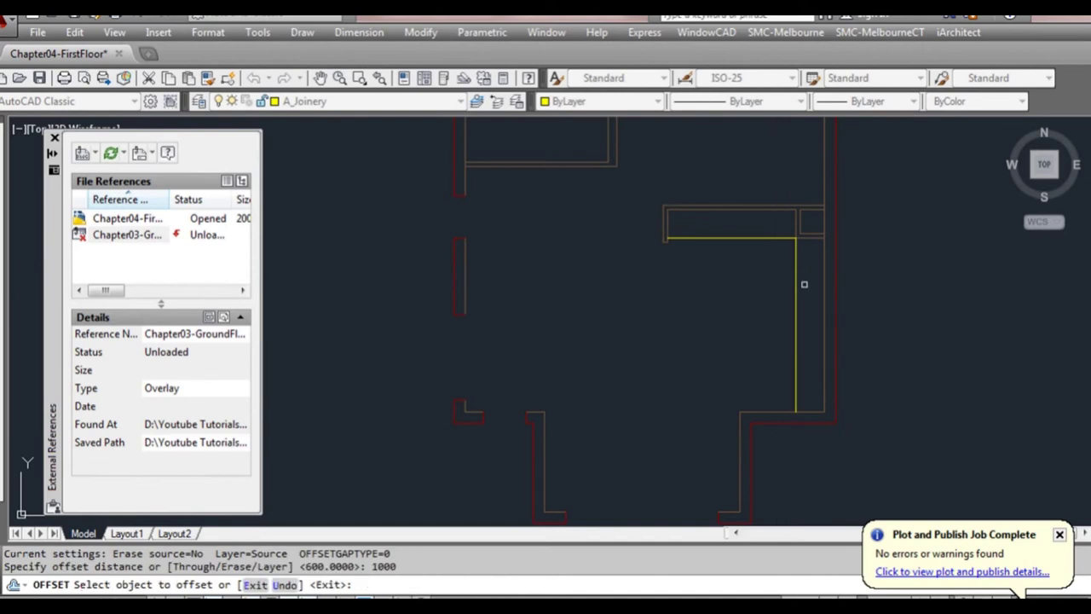
{"action": "left_click", "coordinate": [791, 287]}
{"action": "left_click", "coordinate": [720, 294]}
{"action": "left_click", "coordinate": [726, 241]}
{"action": "left_click", "coordinate": [720, 320]}
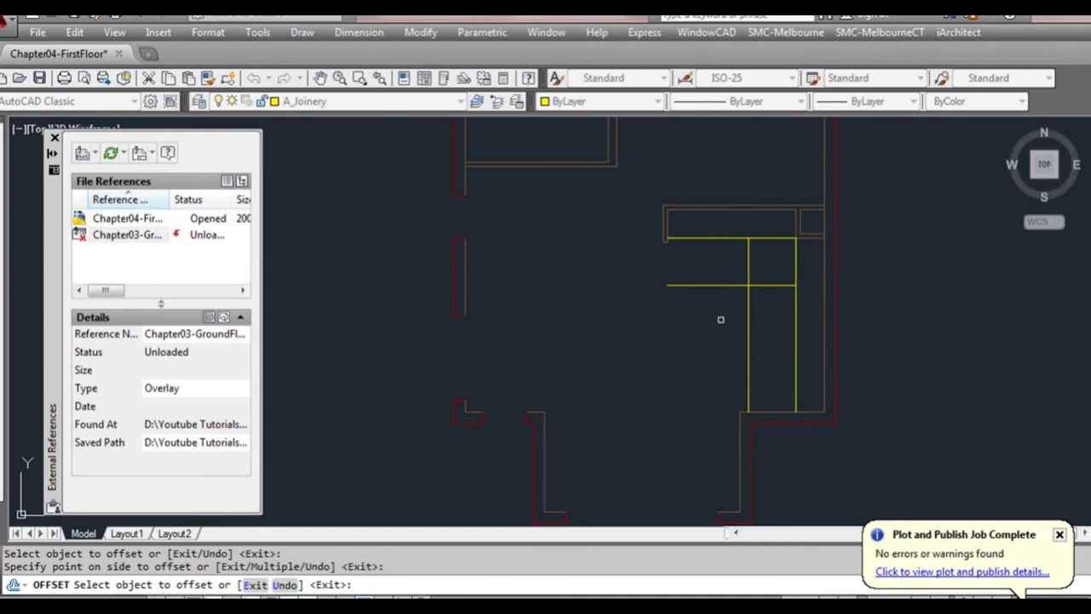
{"action": "left_click", "coordinate": [777, 412]}
{"action": "left_click", "coordinate": [769, 337]}
{"action": "key", "text": "Escape"}
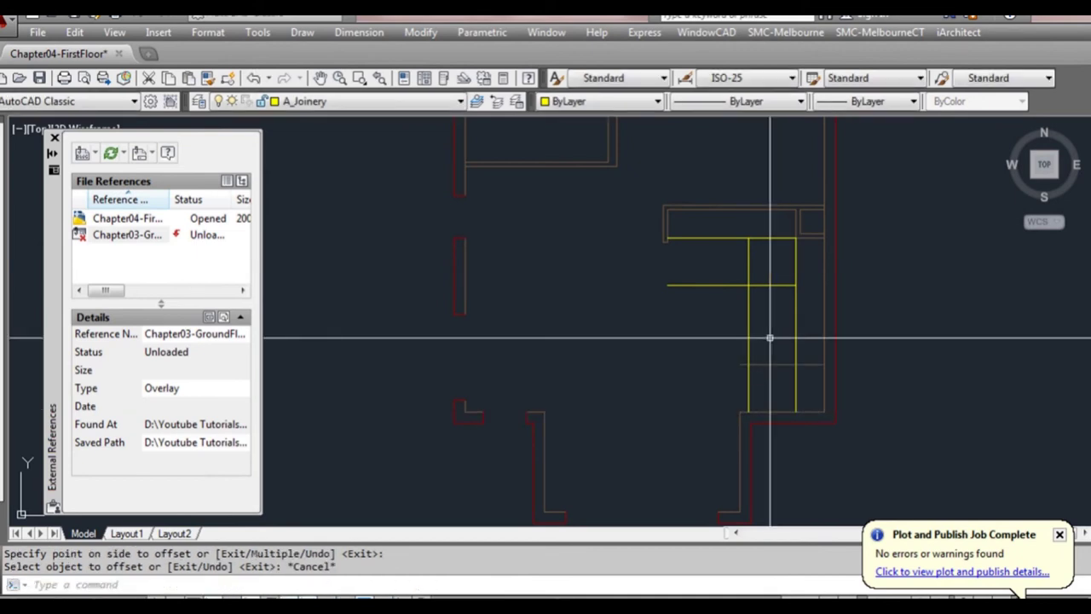
Offset the inner vertical joinery line 1200 further to the left for the island bench
{"action": "type", "text": "o"}
{"action": "key", "text": "Return"}
{"action": "type", "text": "1200"}
{"action": "key", "text": "Return"}
{"action": "left_click", "coordinate": [749, 321]}
{"action": "left_click", "coordinate": [711, 327]}
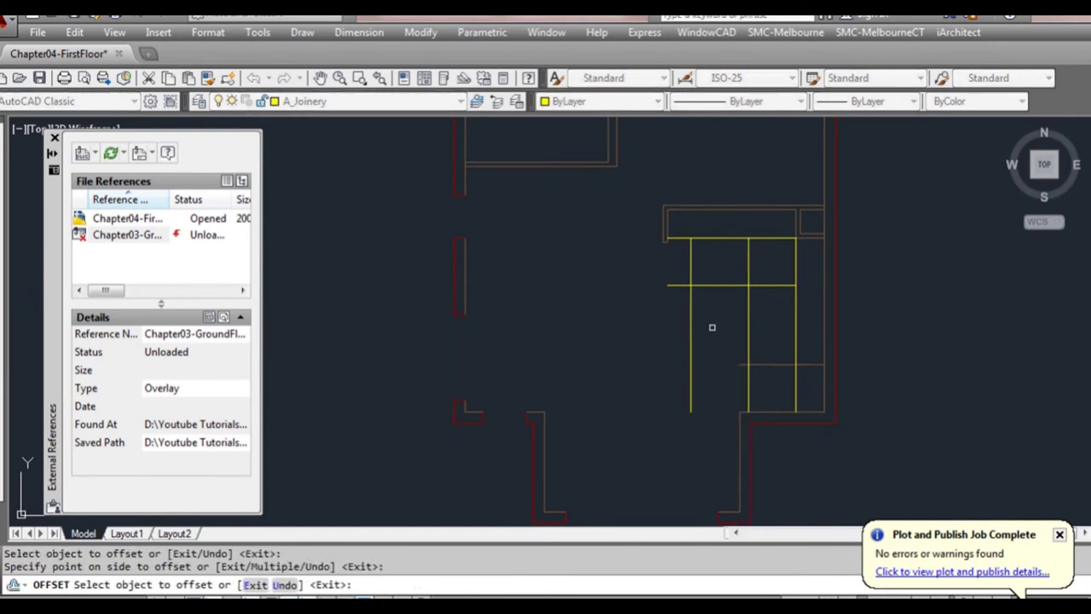
{"action": "key", "text": "Escape"}
Fillet the two upper corners of the island bench where its vertical lines meet the horizontal joinery line
{"action": "type", "text": "f"}
{"action": "key", "text": "Return"}
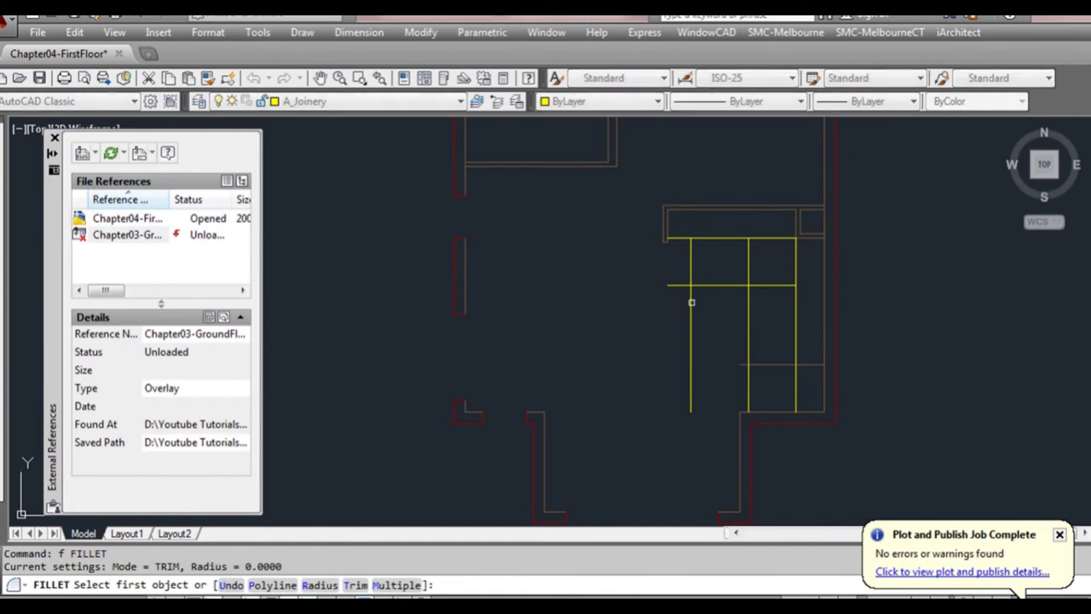
{"action": "left_click", "coordinate": [690, 297]}
{"action": "left_click", "coordinate": [710, 286]}
{"action": "key", "text": "Return"}
{"action": "left_click", "coordinate": [728, 285]}
{"action": "left_click", "coordinate": [748, 312]}
Fillet the island bench's two lower corners to close its rectangle with the offset wall line
{"action": "key", "text": "Return"}
{"action": "left_click", "coordinate": [745, 348]}
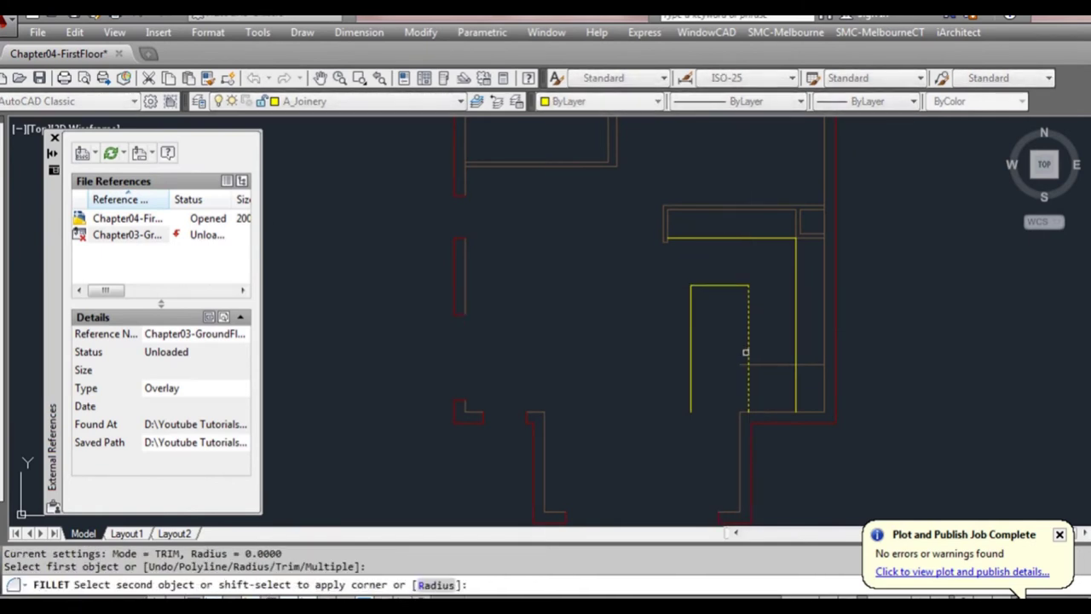
{"action": "key", "text": "Escape"}
{"action": "key", "text": "Return"}
{"action": "left_click", "coordinate": [691, 328]}
{"action": "left_click", "coordinate": [740, 366]}
{"action": "key", "text": "Return"}
{"action": "left_click", "coordinate": [742, 362]}
{"action": "left_click", "coordinate": [747, 351]}
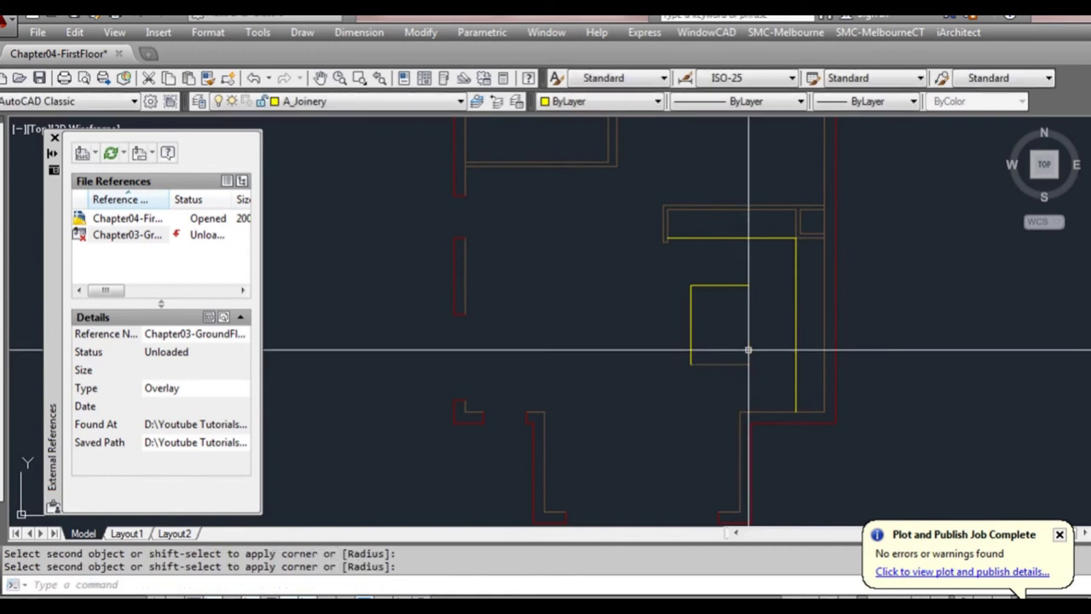
Match the properties of the island bench's bottom edge to its yellow joinery edge
{"action": "type", "text": "ma"}
{"action": "key", "text": "Return"}
{"action": "left_click", "coordinate": [748, 358]}
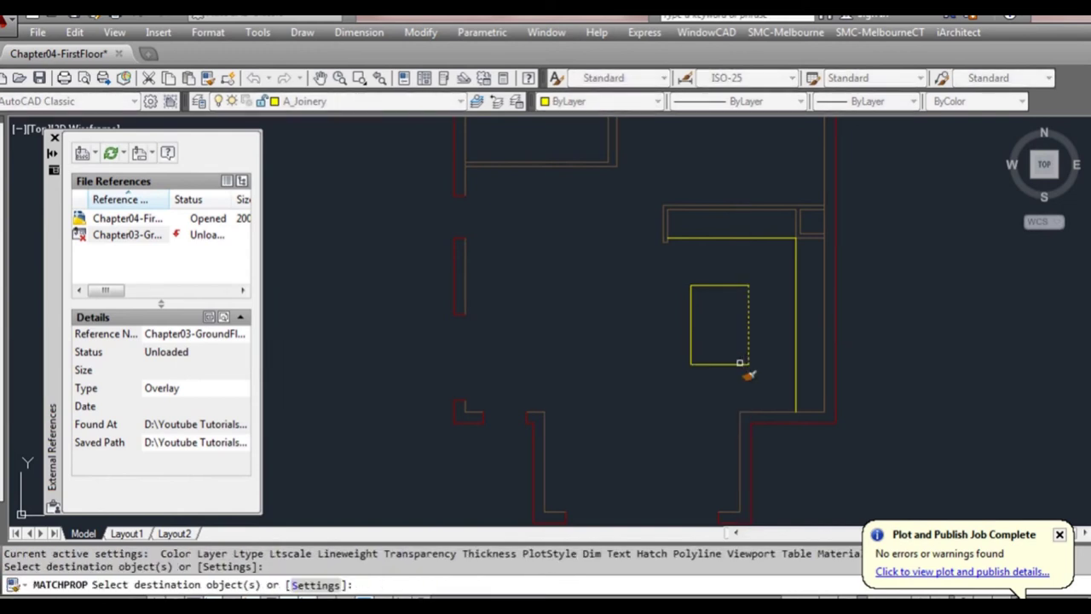
{"action": "key", "text": "Escape"}
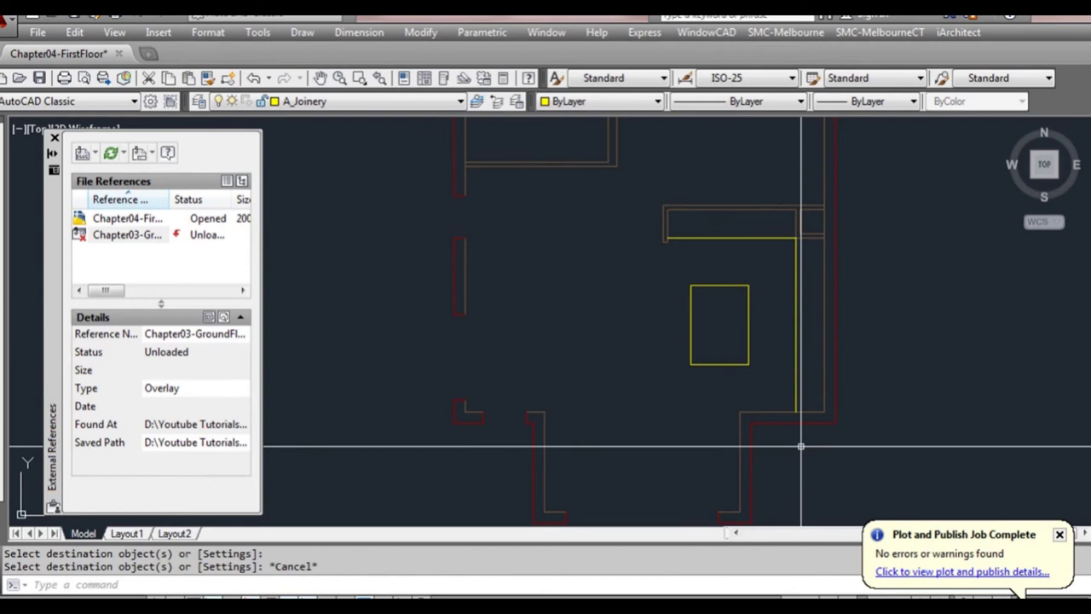
Make A_Stairs the current layer
{"action": "middle_click_drag", "start_coordinate": [796, 340], "coordinate": [791, 376]}
{"action": "scroll", "coordinate": [794, 370], "scroll_direction": "down", "scroll_amount": 1}
{"action": "middle_click_drag", "start_coordinate": [808, 318], "coordinate": [790, 367]}
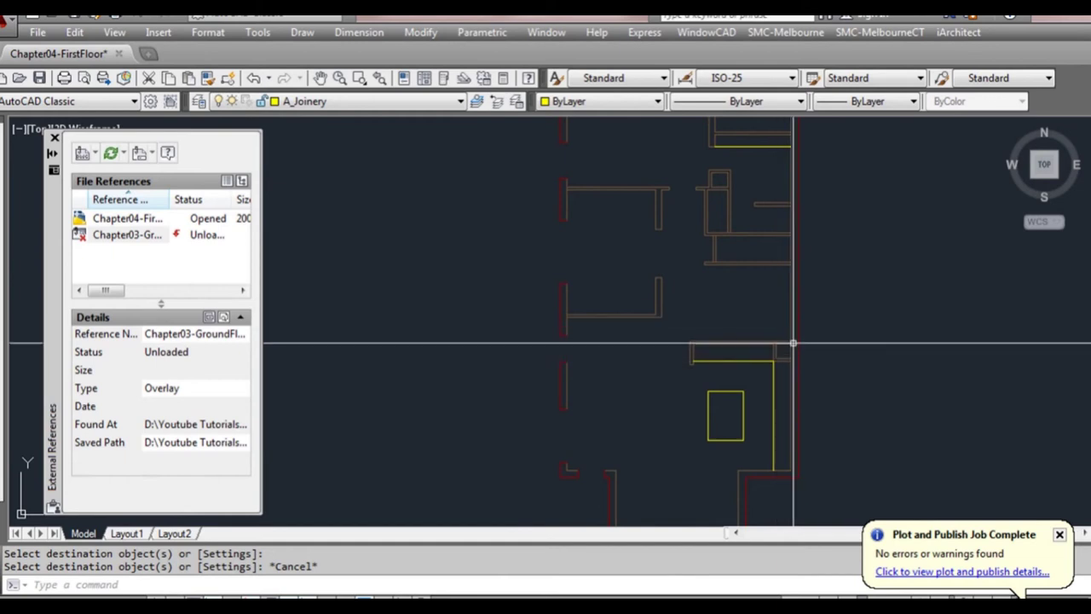
{"action": "middle_click_drag", "start_coordinate": [778, 345], "coordinate": [746, 372]}
{"action": "left_click", "coordinate": [358, 102]}
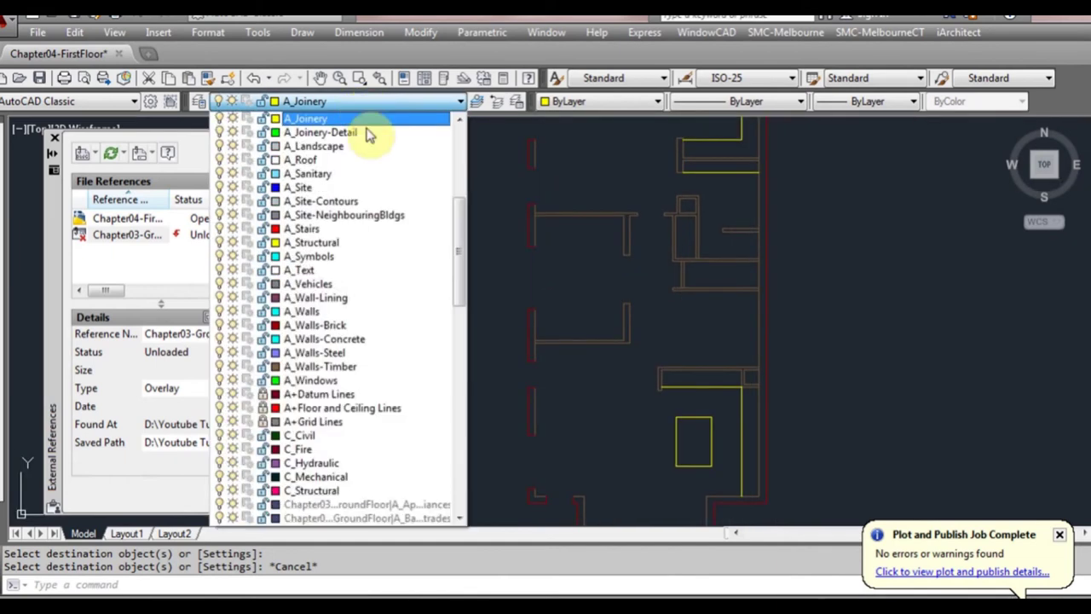
{"action": "scroll", "coordinate": [362, 222], "scroll_direction": "down", "scroll_amount": 1}
{"action": "left_click", "coordinate": [358, 210]}
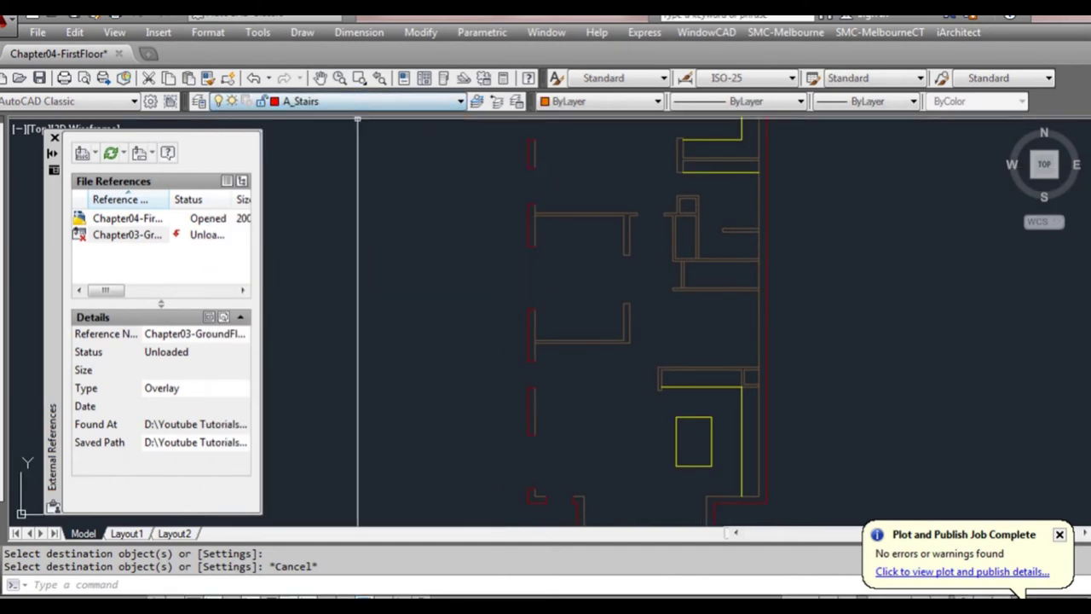
Reload the unloaded Chapter03-GroundFloor external reference
{"action": "right_click", "coordinate": [120, 243]}
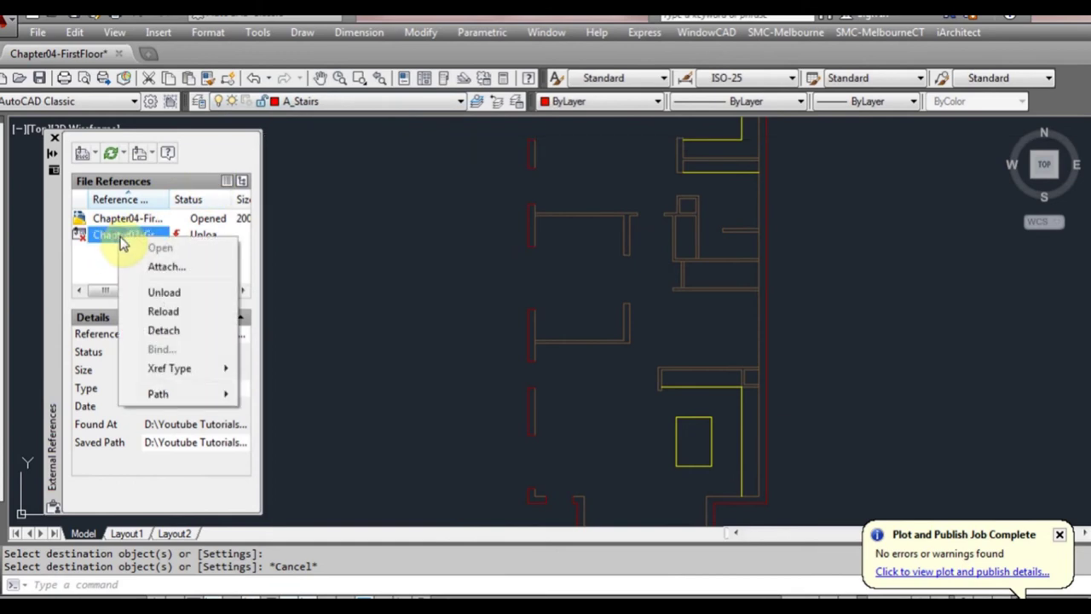
{"action": "left_click", "coordinate": [162, 311]}
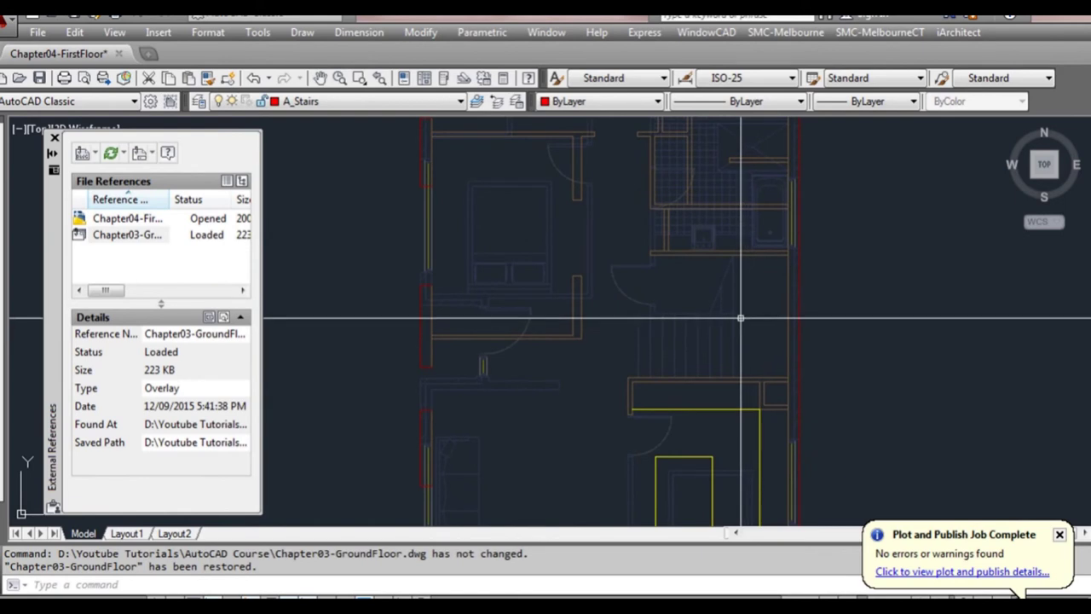
{"action": "scroll", "coordinate": [752, 324], "scroll_direction": "up", "scroll_amount": 2}
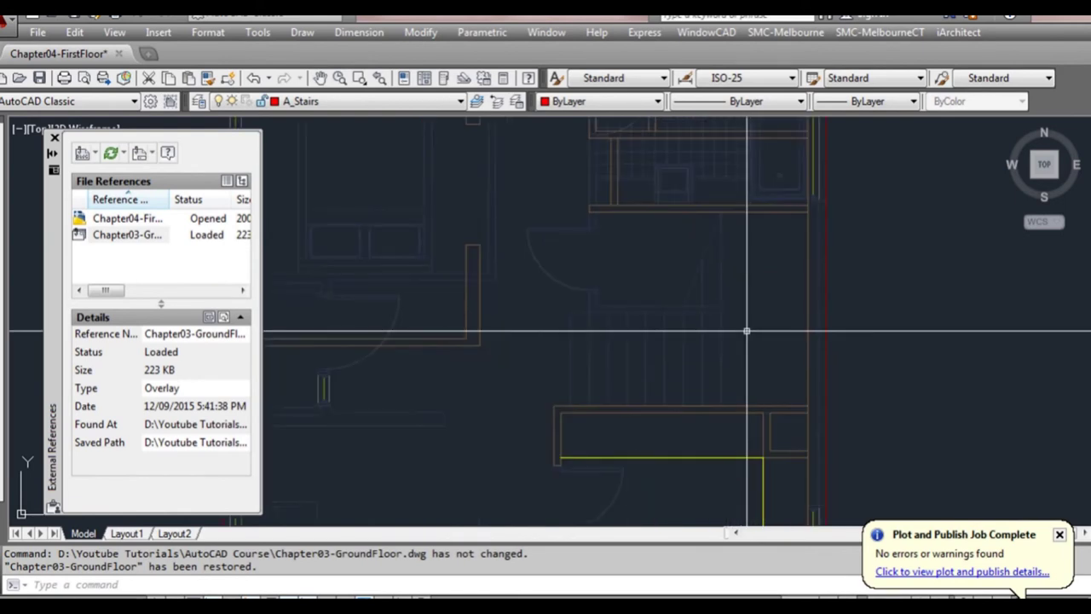
Draw a vertical stair line between the upper and lower walls at the right end of the underlying stair flight
{"action": "type", "text": "l"}
{"action": "key", "text": "Return"}
{"action": "left_click", "coordinate": [721, 213]}
{"action": "left_click", "coordinate": [721, 401]}
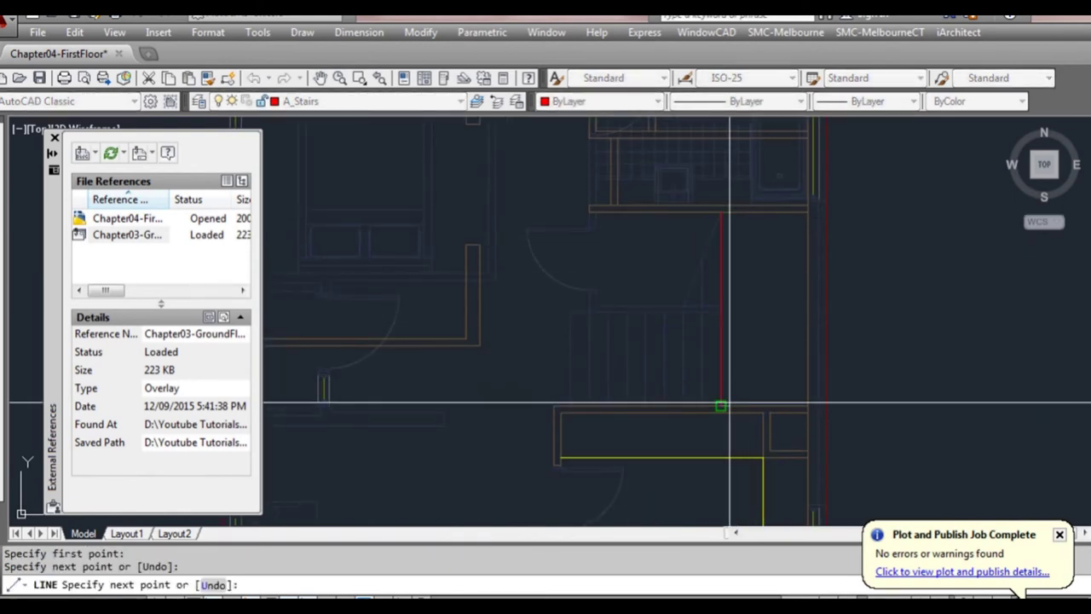
{"action": "key", "text": "Return"}
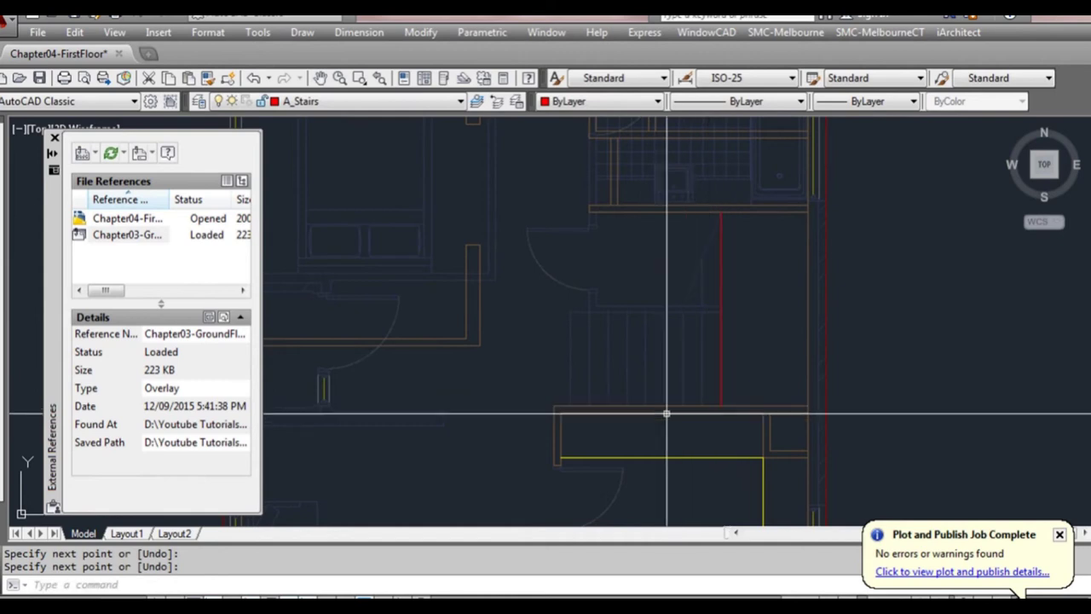
Draw the stair's edge lines from the lower wall corner up, across to the vertical stair line and back along the inner edge
{"action": "scroll", "coordinate": [563, 412], "scroll_direction": "up", "scroll_amount": 1}
{"action": "key", "text": "Return"}
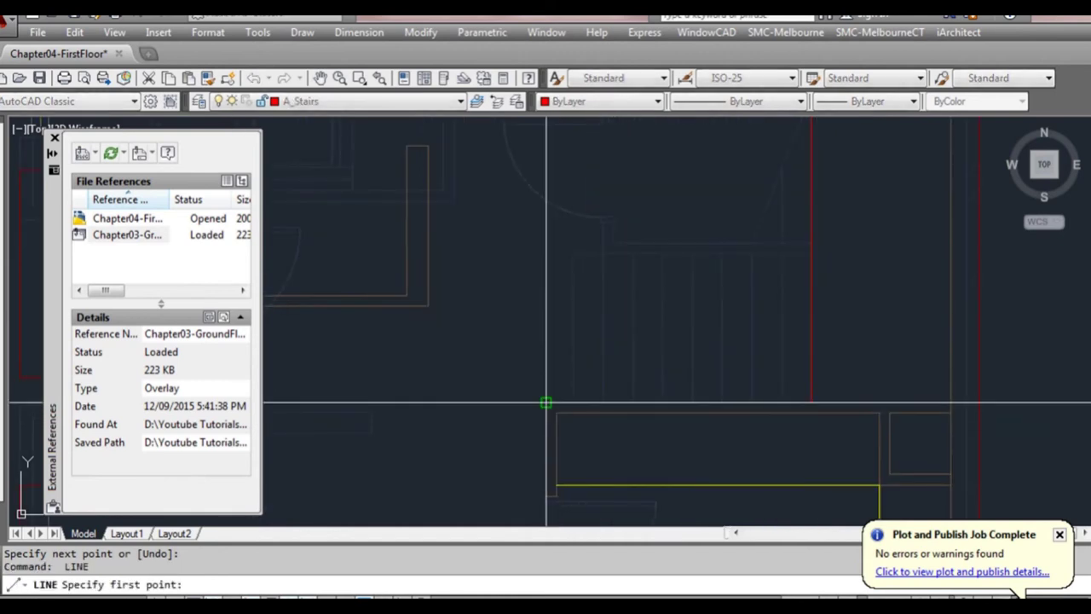
{"action": "left_click", "coordinate": [546, 401]}
{"action": "left_click", "coordinate": [546, 243]}
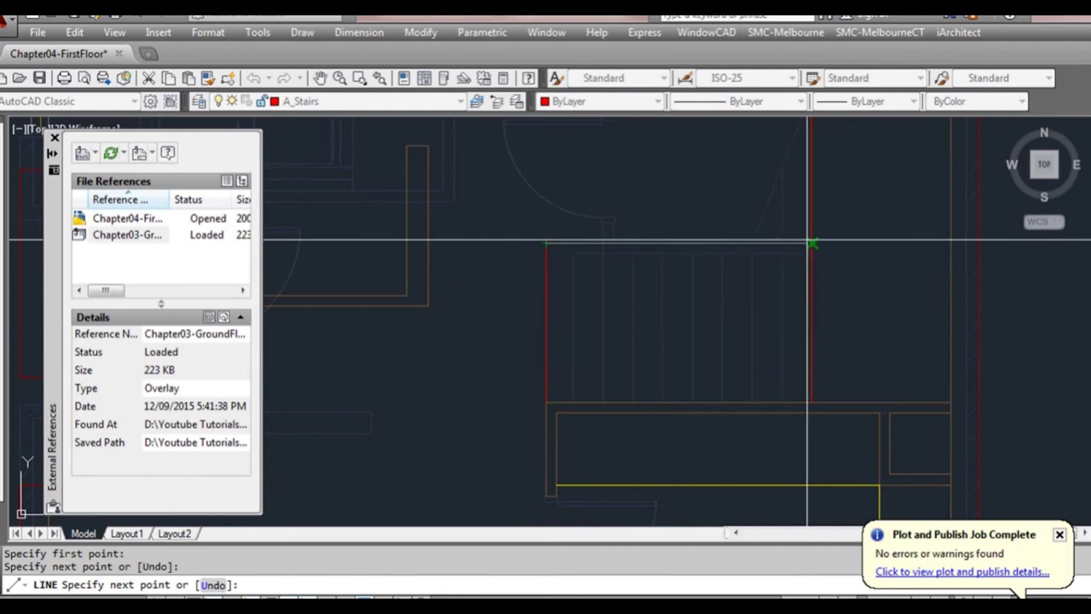
{"action": "left_click", "coordinate": [812, 243]}
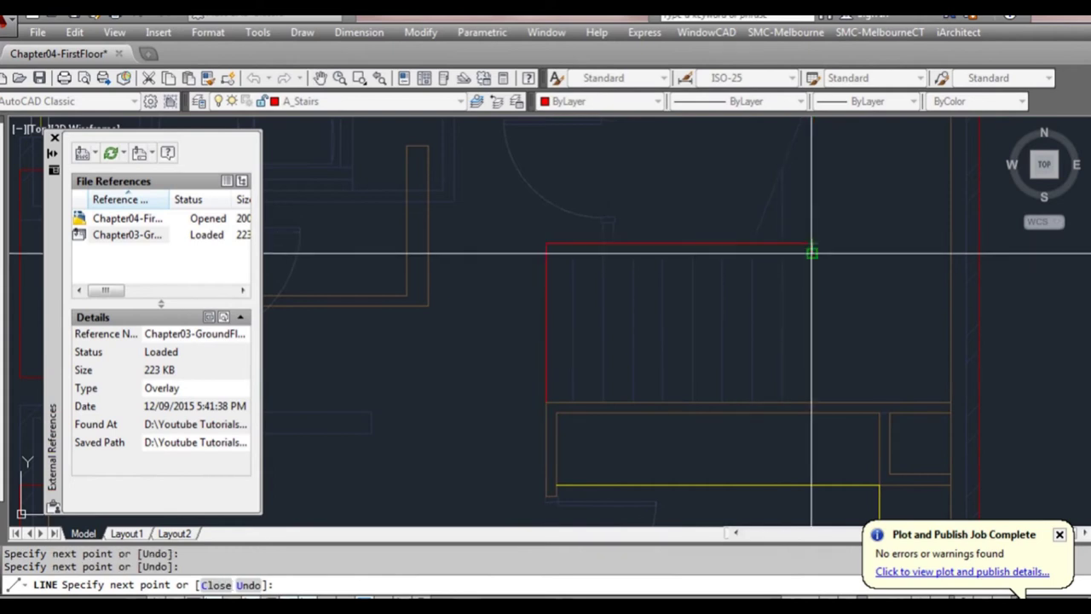
{"action": "left_click", "coordinate": [577, 267]}
{"action": "key", "text": "Return"}
Offset the stair's left edge line 50 inward
{"action": "type", "text": "o"}
{"action": "key", "text": "Return"}
{"action": "type", "text": "50"}
{"action": "key", "text": "Return"}
{"action": "left_click", "coordinate": [550, 328]}
{"action": "left_click", "coordinate": [579, 322]}
{"action": "key", "text": "Escape"}
Fillet the inner left stair line with the inner top line to close their corner
{"action": "type", "text": "f"}
{"action": "key", "text": "Return"}
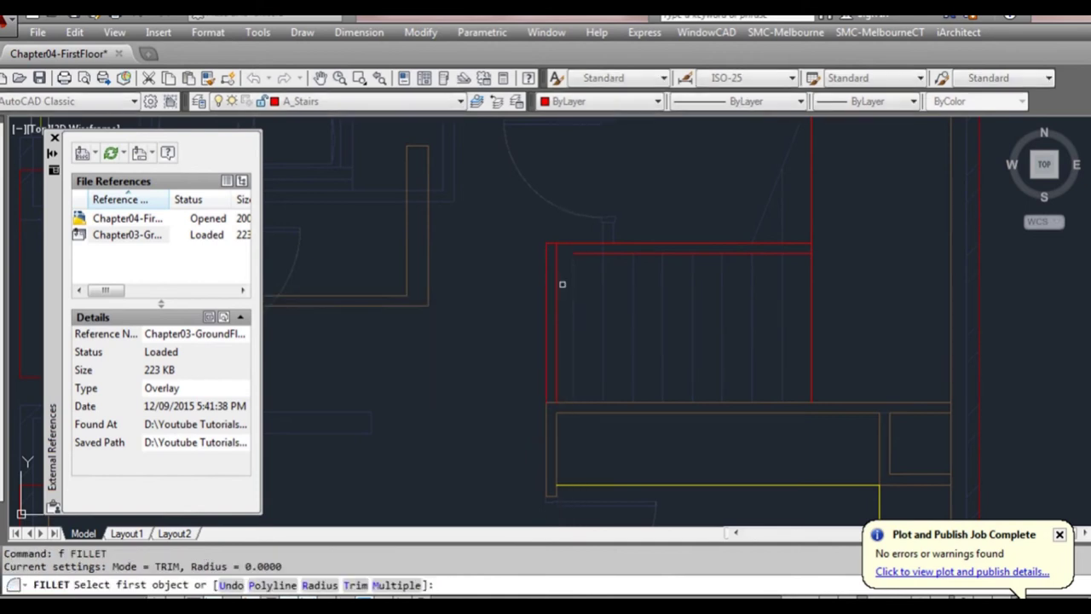
{"action": "left_click", "coordinate": [558, 277]}
{"action": "left_click", "coordinate": [589, 256]}
{"action": "key", "text": "Escape"}
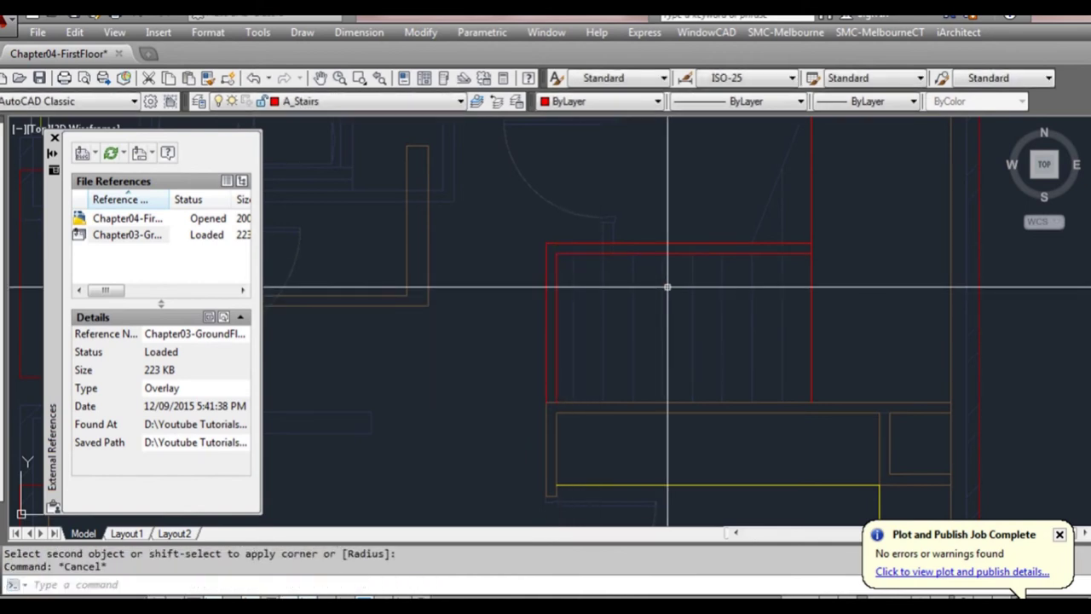
Draw six vertical tread lines from the stair's inner top edge to the lower wall, tracing the ground-floor treads
{"action": "type", "text": "l"}
{"action": "key", "text": "Return"}
{"action": "left_click", "coordinate": [661, 253]}
{"action": "left_click", "coordinate": [662, 402]}
{"action": "key", "text": "Return"}
{"action": "key", "text": "Return"}
{"action": "left_click", "coordinate": [691, 253]}
{"action": "left_click", "coordinate": [691, 402]}
{"action": "key", "text": "Return"}
{"action": "key", "text": "Return"}
{"action": "left_click", "coordinate": [721, 253]}
{"action": "left_click", "coordinate": [721, 402]}
{"action": "key", "text": "Return"}
{"action": "key", "text": "Return"}
{"action": "left_click", "coordinate": [751, 253]}
{"action": "left_click", "coordinate": [751, 402]}
{"action": "key", "text": "Return"}
{"action": "key", "text": "Return"}
{"action": "left_click", "coordinate": [780, 253]}
{"action": "left_click", "coordinate": [781, 401]}
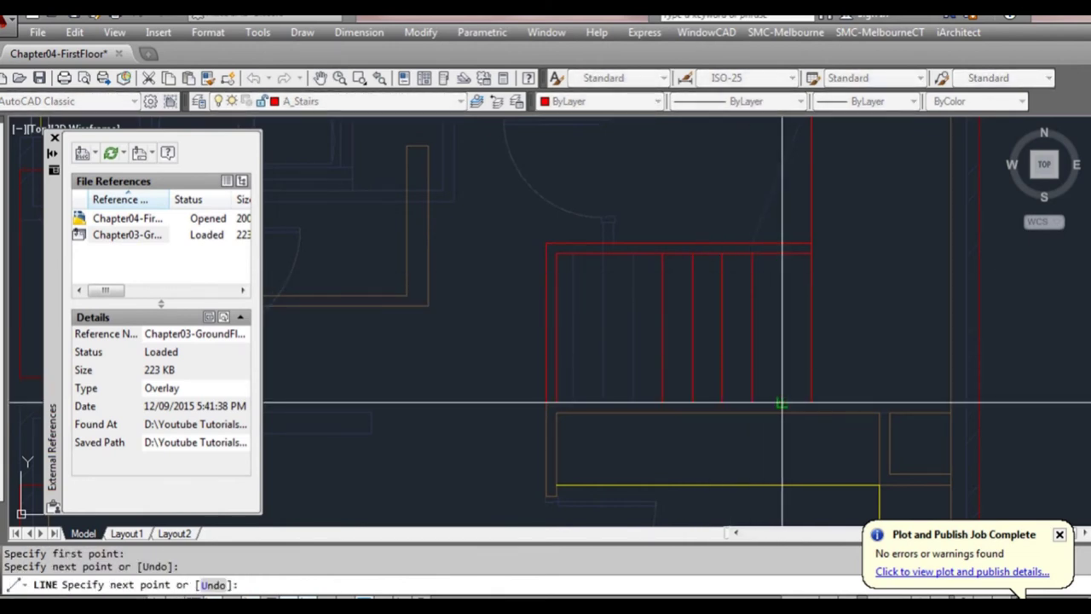
{"action": "key", "text": "Return"}
{"action": "key", "text": "Return"}
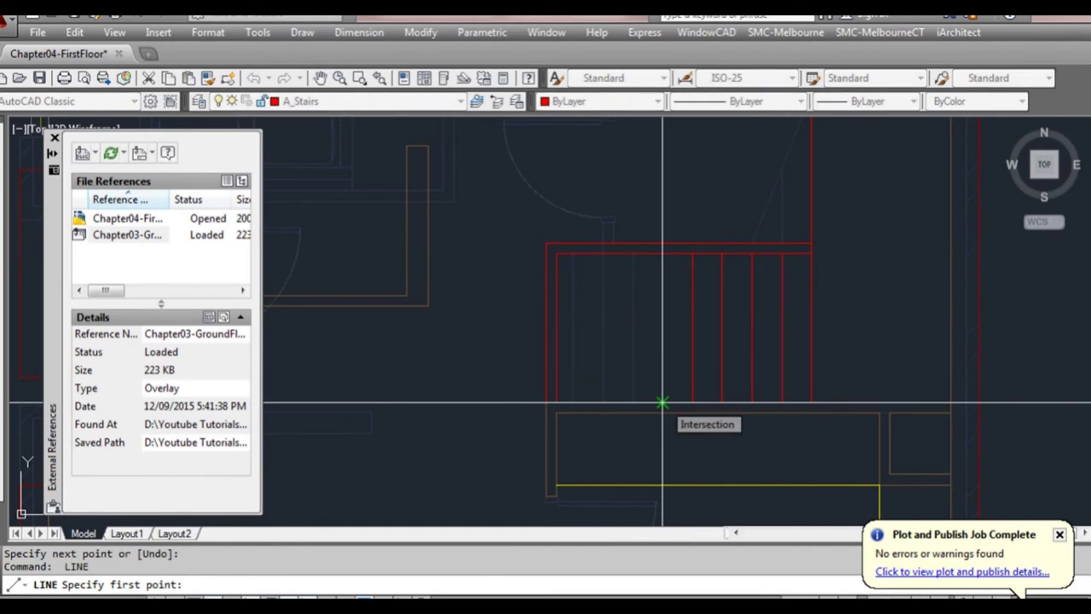
{"action": "left_click", "coordinate": [637, 401]}
{"action": "key", "text": "Return"}
Draw a diagonal line from the bottom of the leftmost tread line to the top of the third tread line
{"action": "key", "text": "Return"}
{"action": "left_click", "coordinate": [633, 401]}
{"action": "left_click", "coordinate": [691, 253]}
{"action": "key", "text": "Escape"}
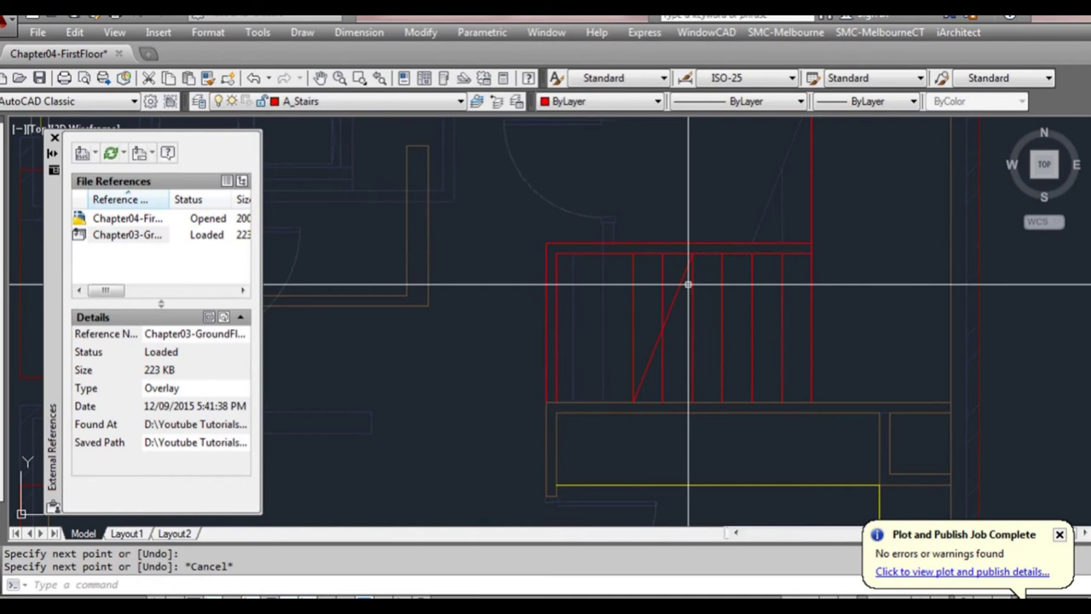
Trim the second tread line above the diagonal and erase the leftmost tread line
{"action": "type", "text": "tr"}
{"action": "key", "text": "Return"}
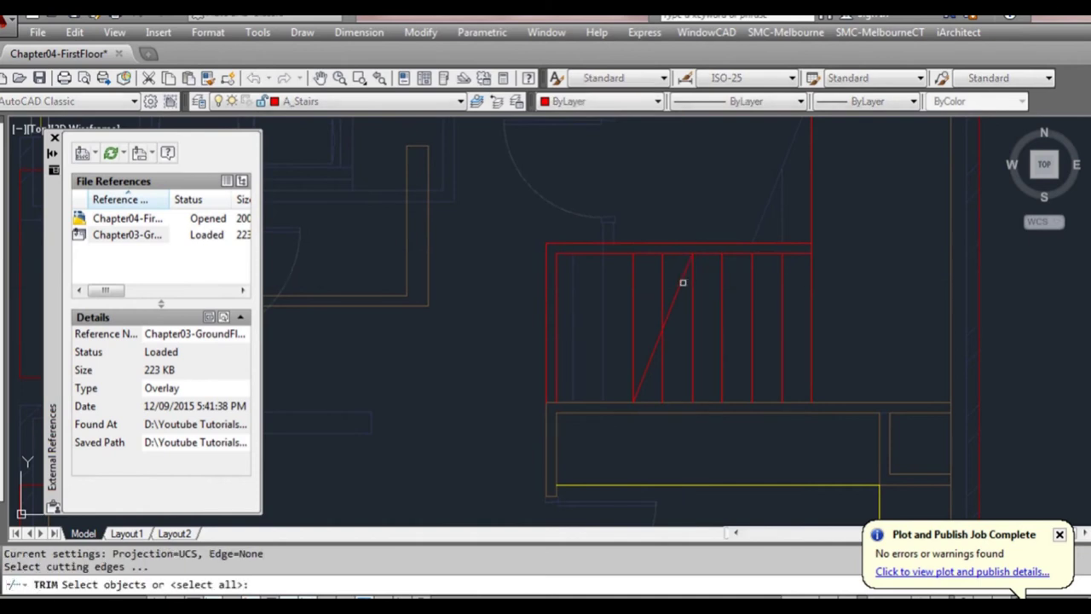
{"action": "key", "text": "Return"}
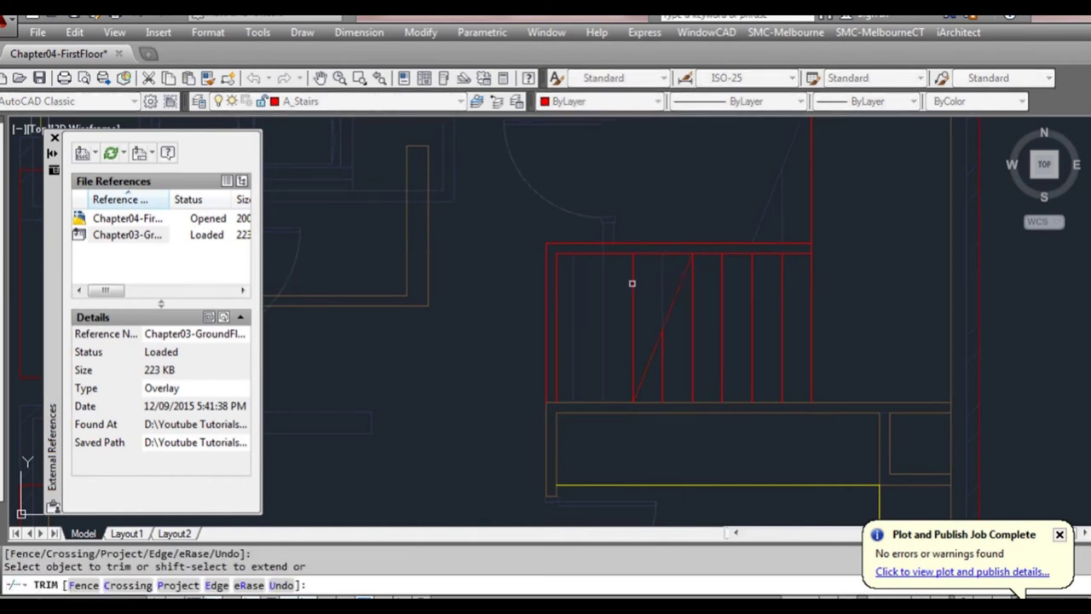
{"action": "key", "text": "Escape"}
{"action": "type", "text": "e"}
{"action": "key", "text": "Return"}
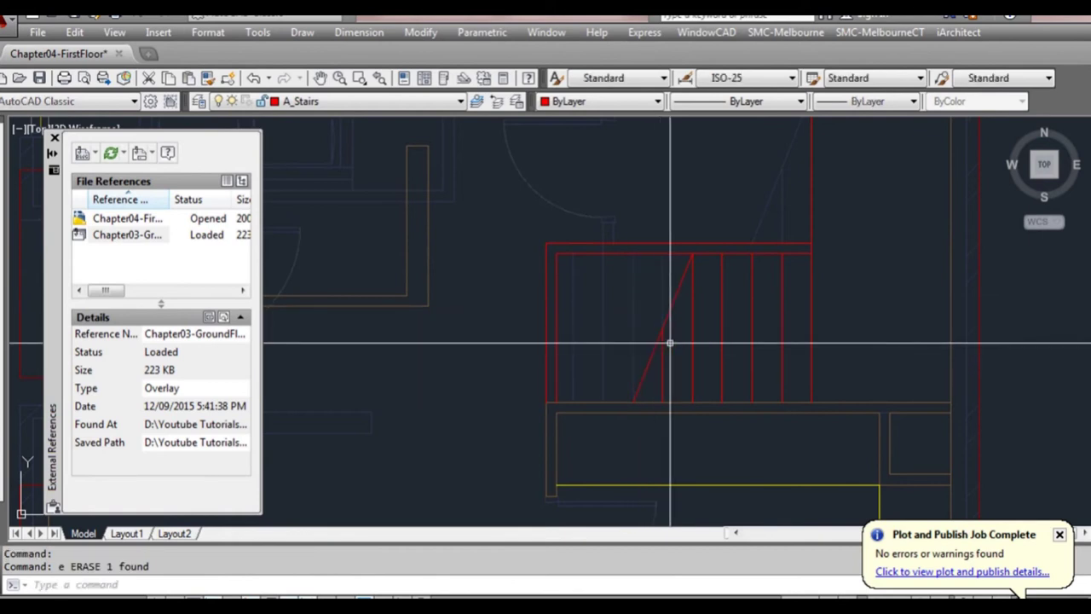
Draw a vertical tread line from the stair's top edge to the upper wall, in line with the rightmost lower tread
{"action": "scroll", "coordinate": [735, 338], "scroll_direction": "down", "scroll_amount": 2}
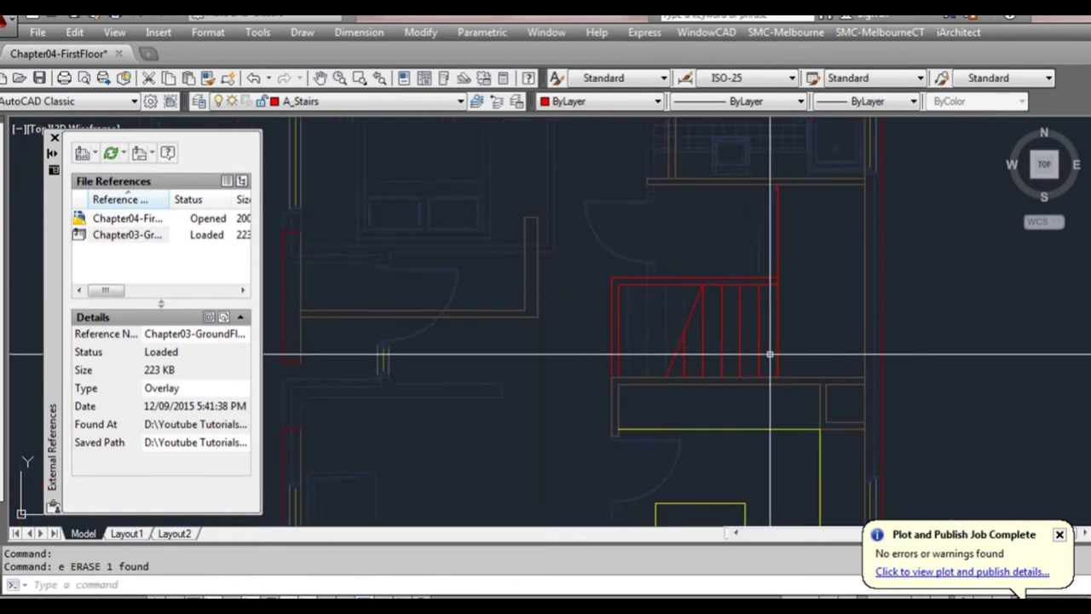
{"action": "scroll", "coordinate": [777, 325], "scroll_direction": "down", "scroll_amount": 1}
{"action": "scroll", "coordinate": [773, 268], "scroll_direction": "up", "scroll_amount": 1}
{"action": "left_click", "coordinate": [777, 285]}
{"action": "key", "text": "Escape"}
{"action": "type", "text": "l"}
{"action": "key", "text": "Return"}
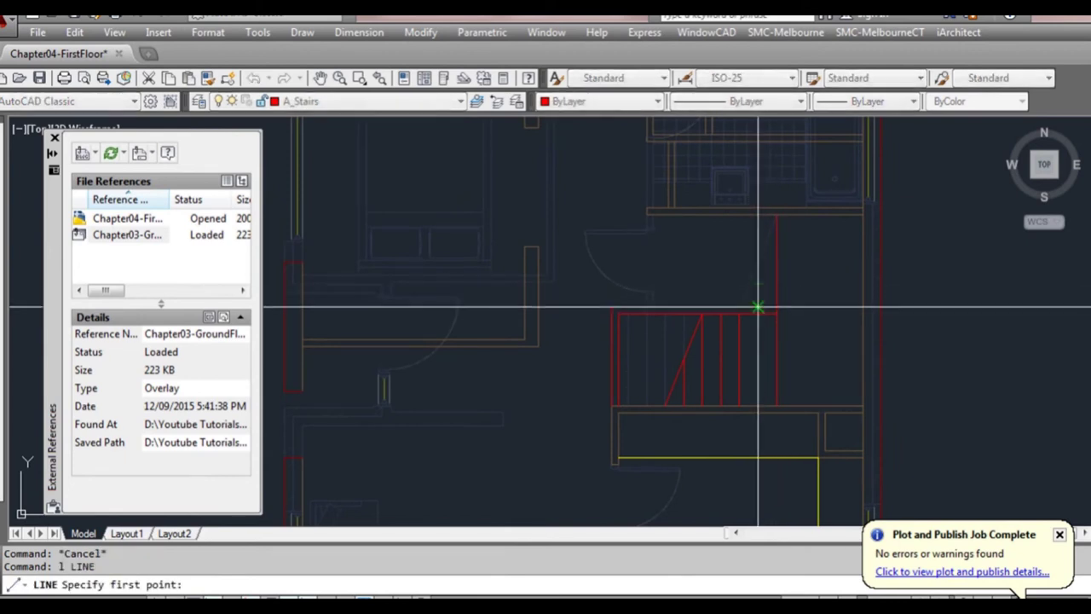
{"action": "left_click", "coordinate": [757, 307]}
{"action": "left_click", "coordinate": [764, 214]}
{"action": "key", "text": "Escape"}
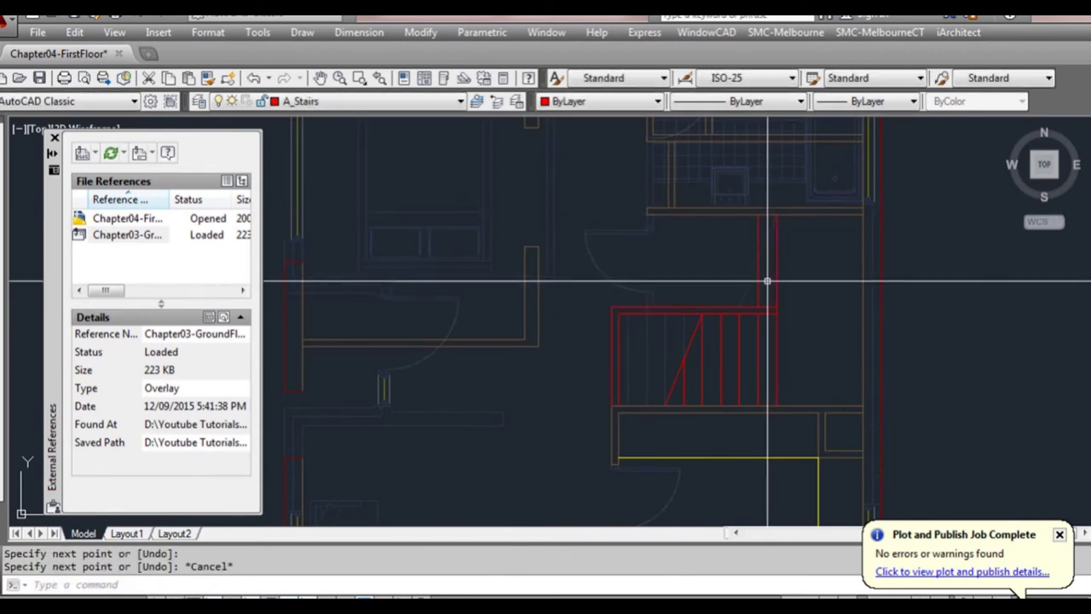
Offset the upper tread line repeatedly to the left, taking the distance from two points picked on the stair
{"action": "type", "text": "o"}
{"action": "key", "text": "Return"}
{"action": "scroll", "coordinate": [766, 290], "scroll_direction": "up", "scroll_amount": 2}
{"action": "left_click", "coordinate": [753, 313]}
{"action": "left_click", "coordinate": [781, 308]}
{"action": "left_click", "coordinate": [753, 298]}
{"action": "left_click", "coordinate": [692, 286]}
{"action": "left_click", "coordinate": [722, 273]}
{"action": "left_click", "coordinate": [681, 266]}
{"action": "key", "text": "Escape"}
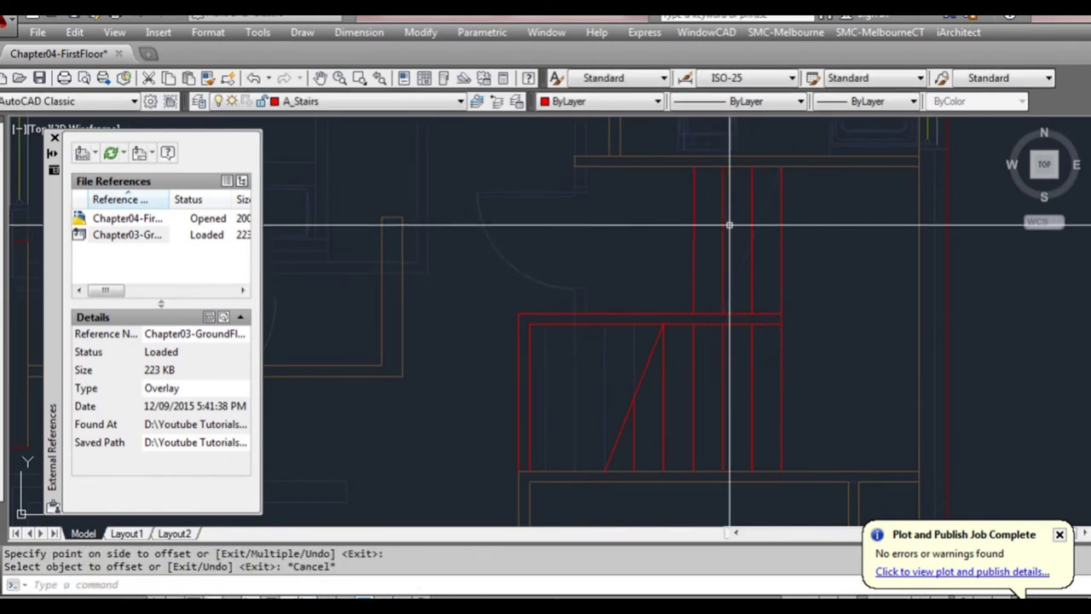
Erase the offset tread lines and the original upper tread line
{"action": "left_click", "coordinate": [729, 225]}
{"action": "left_click", "coordinate": [682, 255]}
{"action": "type", "text": "e"}
{"action": "key", "text": "Return"}
{"action": "left_click", "coordinate": [751, 203]}
{"action": "type", "text": "e"}
{"action": "key", "text": "Return"}
Draw the first upper tread line from the stair's top edge to the upper wall above the rightmost lower tread
{"action": "type", "text": "l"}
{"action": "key", "text": "Return"}
{"action": "scroll", "coordinate": [750, 316], "scroll_direction": "up", "scroll_amount": 2}
{"action": "left_click", "coordinate": [752, 313]}
{"action": "scroll", "coordinate": [740, 256], "scroll_direction": "down", "scroll_amount": 2}
{"action": "left_click", "coordinate": [744, 178]}
{"action": "key", "text": "Return"}
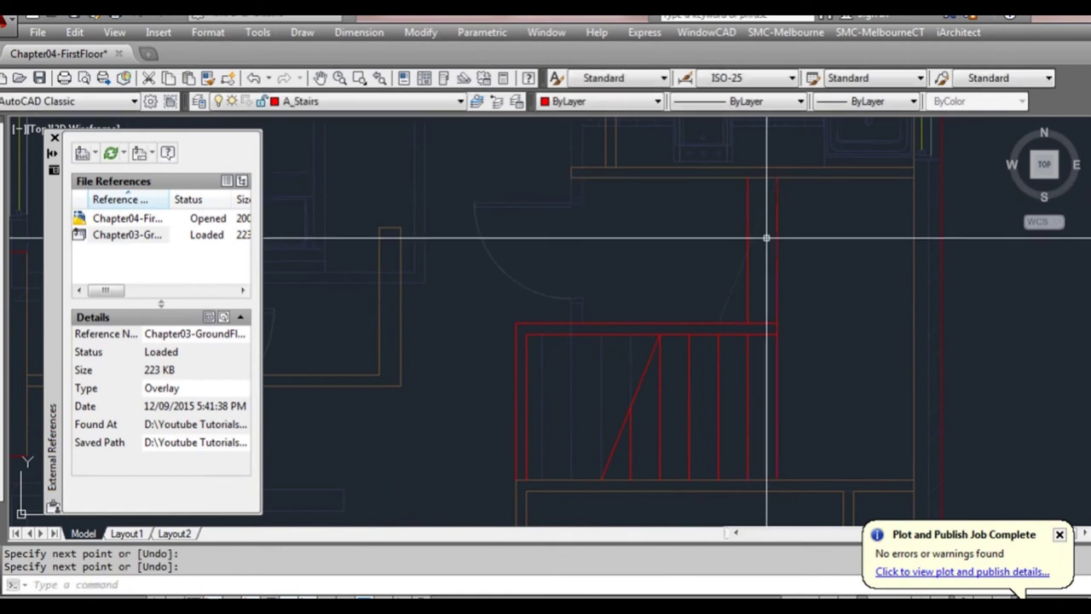
Offset the upper tread line leftward six times by the tread spacing picked between it and the stair's right edge
{"action": "type", "text": "o"}
{"action": "key", "text": "Return"}
{"action": "left_click", "coordinate": [751, 267]}
{"action": "left_click", "coordinate": [774, 278]}
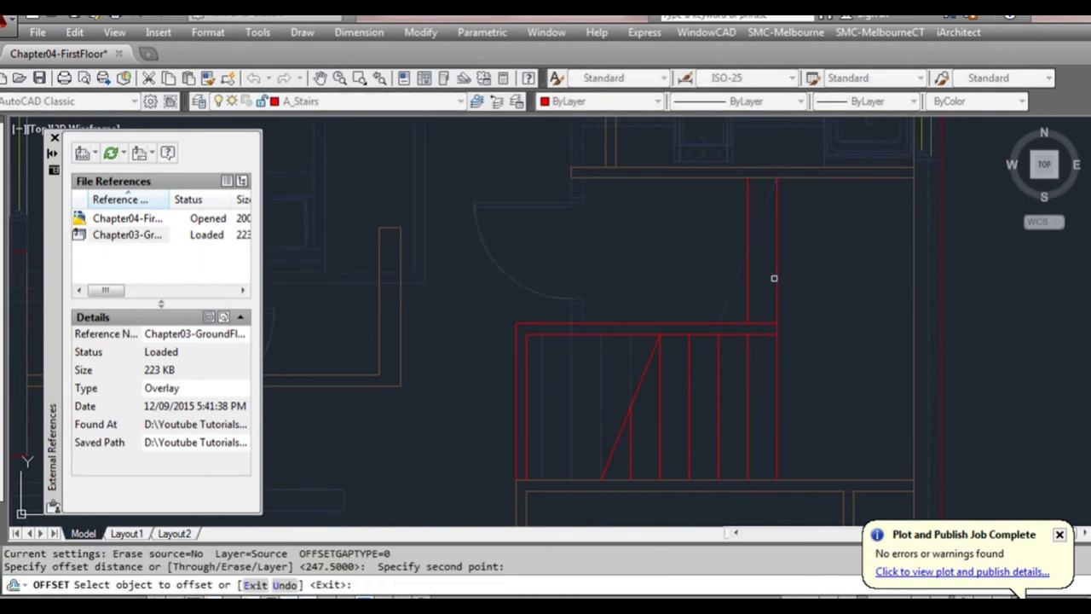
{"action": "left_click", "coordinate": [748, 282]}
{"action": "left_click", "coordinate": [694, 276]}
{"action": "left_click", "coordinate": [717, 273]}
{"action": "left_click", "coordinate": [691, 269]}
{"action": "left_click", "coordinate": [691, 267]}
{"action": "left_click", "coordinate": [687, 265]}
{"action": "left_click", "coordinate": [651, 265]}
{"action": "left_click", "coordinate": [660, 265]}
{"action": "left_click", "coordinate": [635, 261]}
{"action": "left_click", "coordinate": [630, 260]}
{"action": "left_click", "coordinate": [606, 259]}
{"action": "left_click", "coordinate": [601, 256]}
{"action": "left_click", "coordinate": [583, 252]}
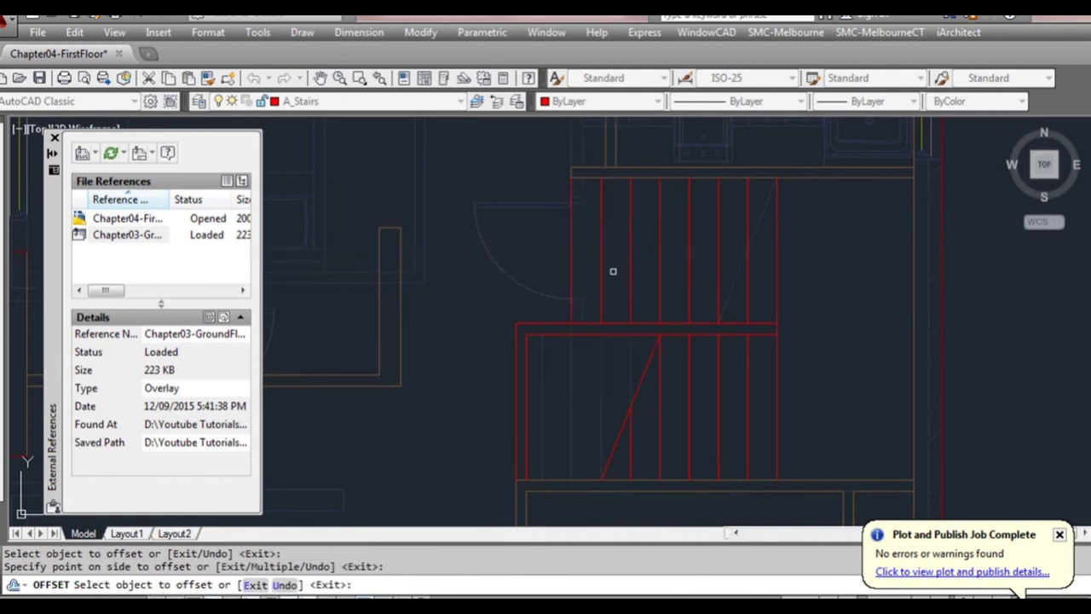
{"action": "key", "text": "Escape"}
Unload the Chapter03-GroundFloor external reference
{"action": "scroll", "coordinate": [724, 294], "scroll_direction": "down", "scroll_amount": 2}
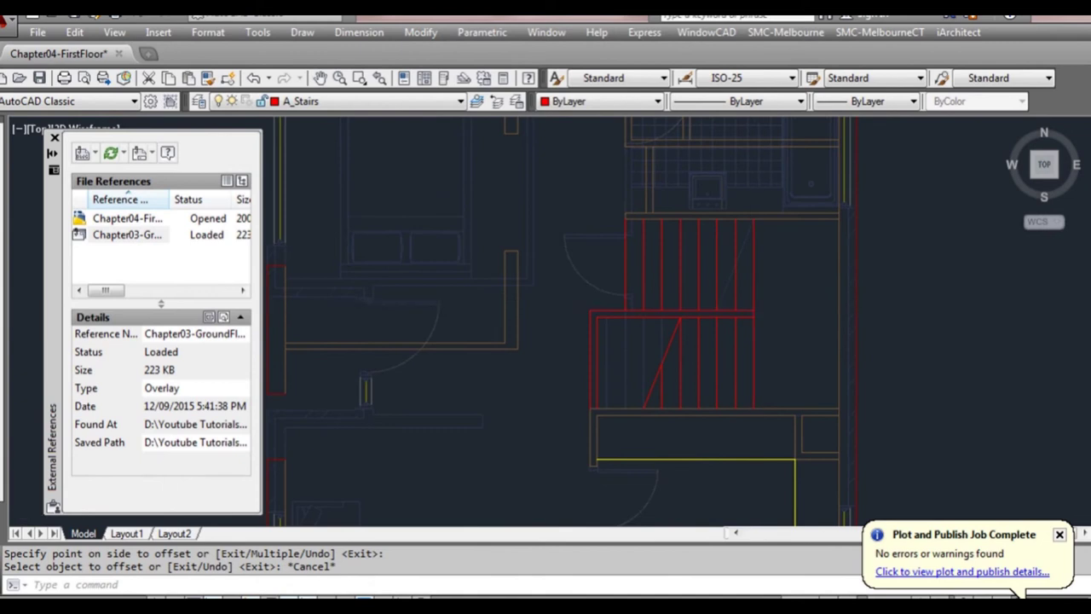
{"action": "scroll", "coordinate": [754, 312], "scroll_direction": "down", "scroll_amount": 2}
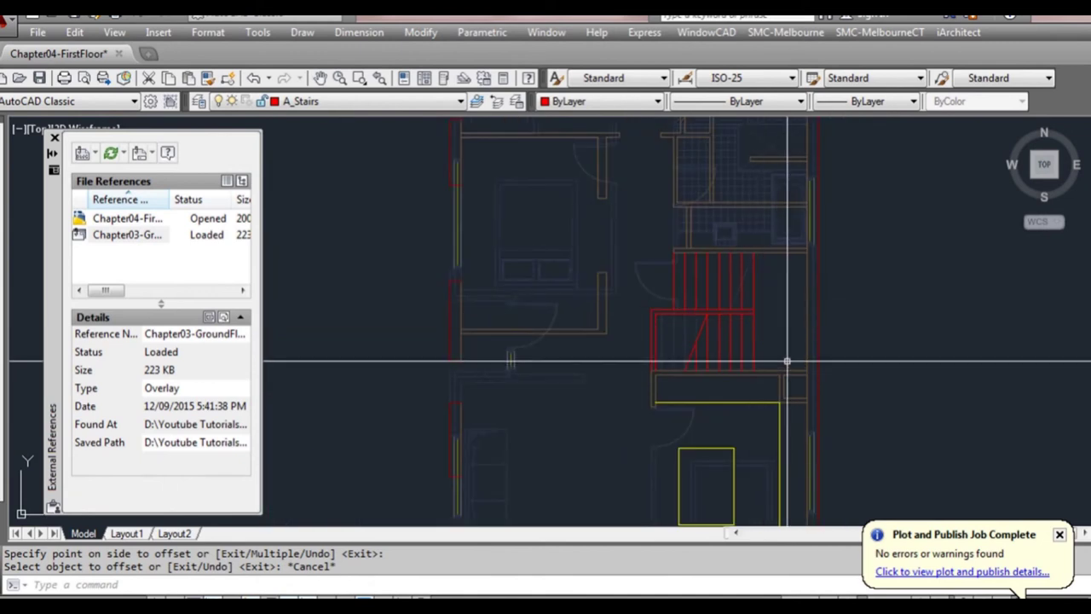
{"action": "left_click", "coordinate": [124, 243]}
{"action": "right_click", "coordinate": [121, 239]}
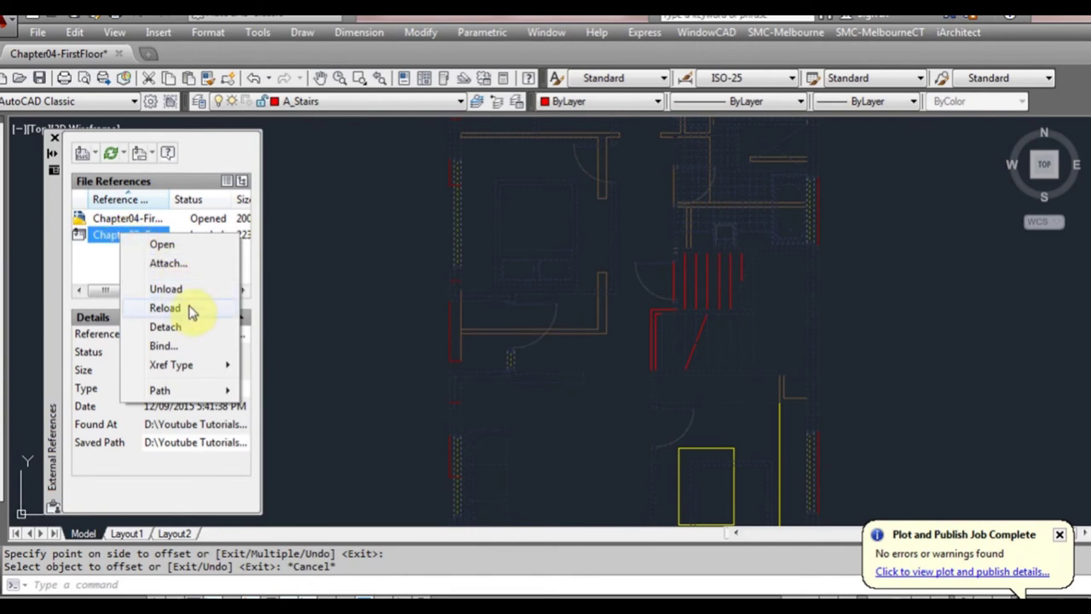
{"action": "left_click", "coordinate": [165, 289]}
{"action": "scroll", "coordinate": [699, 299], "scroll_direction": "down", "scroll_amount": 1}
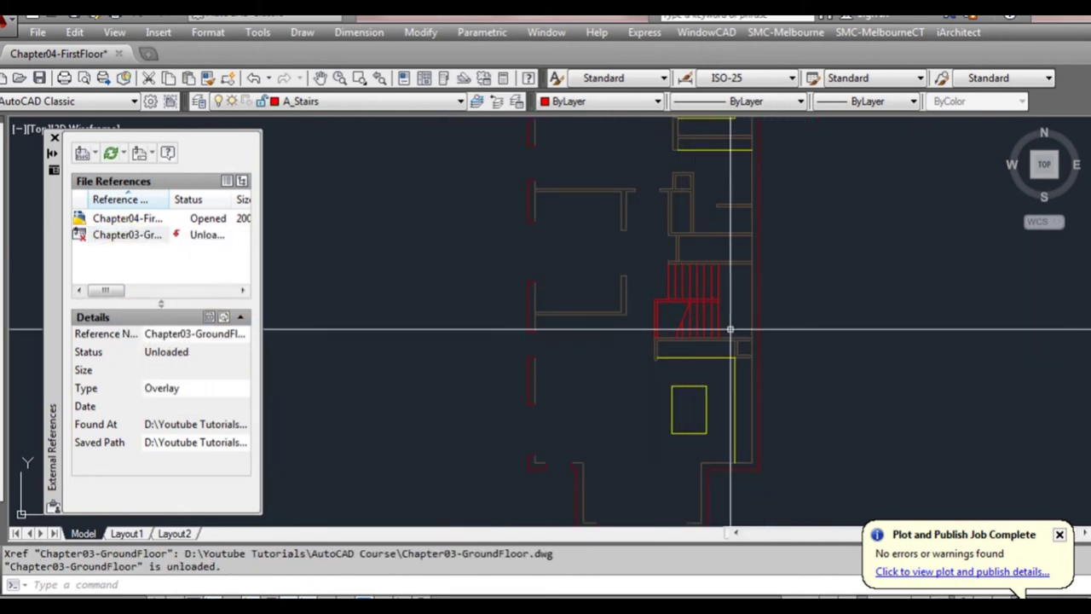
Make A_Walls-Timber the current layer
{"action": "left_click", "coordinate": [361, 104]}
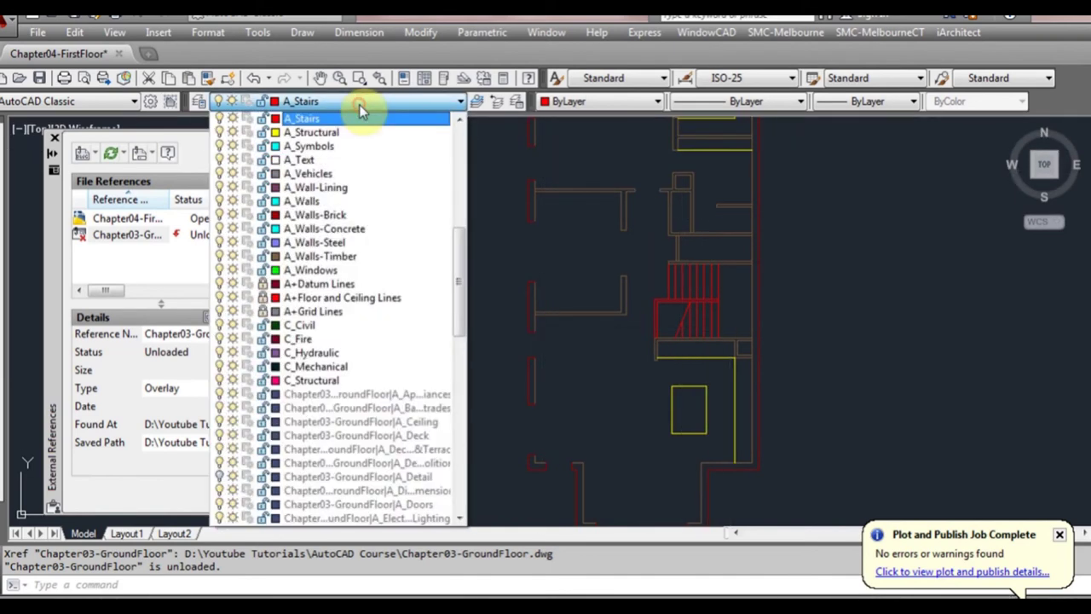
{"action": "left_click", "coordinate": [360, 256]}
{"action": "scroll", "coordinate": [736, 285], "scroll_direction": "down", "scroll_amount": 1}
{"action": "middle_click_drag", "start_coordinate": [736, 286], "coordinate": [662, 268]}
{"action": "scroll", "coordinate": [682, 266], "scroll_direction": "up", "scroll_amount": 1}
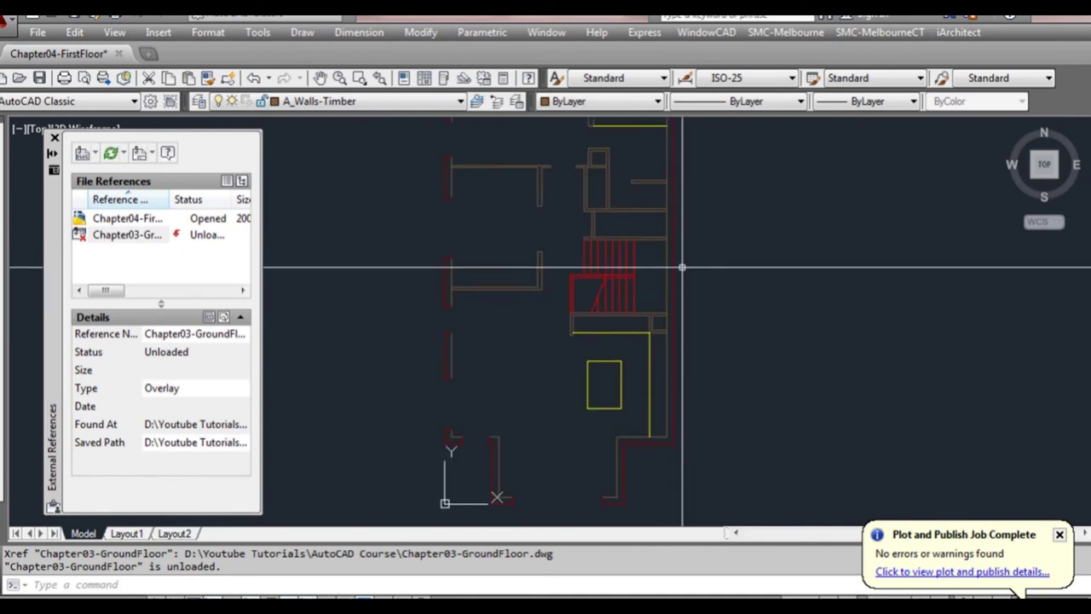
Make A_Walls-Brick the current layer
{"action": "left_click", "coordinate": [428, 103]}
{"action": "scroll", "coordinate": [422, 139], "scroll_direction": "up", "scroll_amount": 2}
{"action": "left_click", "coordinate": [401, 162]}
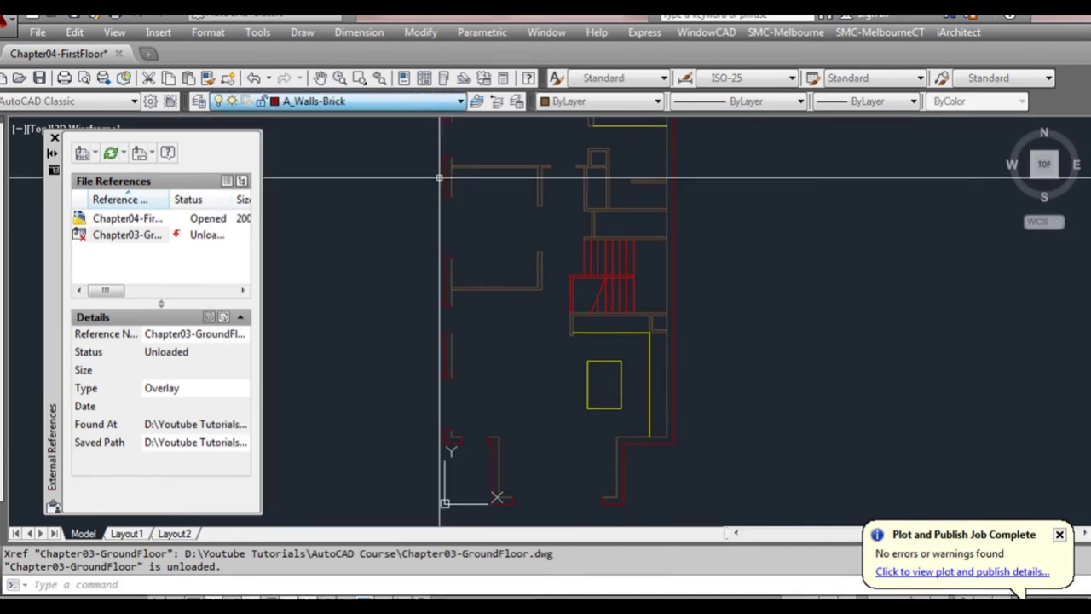
Draw a horizontal line across the lower bay's right wall from the midpoint of its outer brick line
{"action": "middle_click_drag", "start_coordinate": [682, 430], "coordinate": [672, 355]}
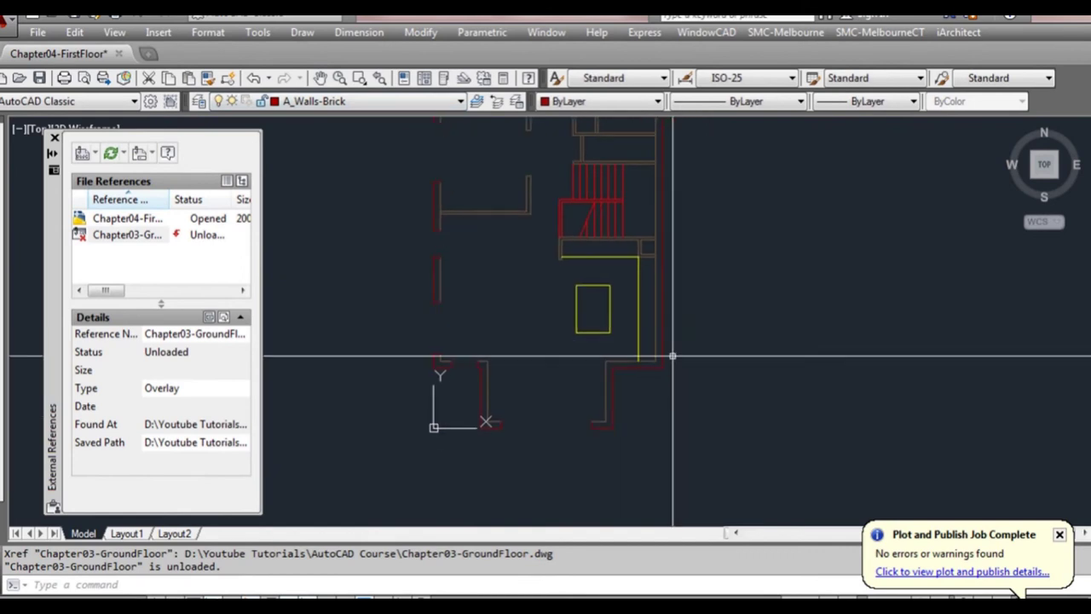
{"action": "scroll", "coordinate": [597, 409], "scroll_direction": "up", "scroll_amount": 1}
{"action": "middle_click_drag", "start_coordinate": [609, 414], "coordinate": [605, 387]}
{"action": "scroll", "coordinate": [614, 380], "scroll_direction": "up", "scroll_amount": 2}
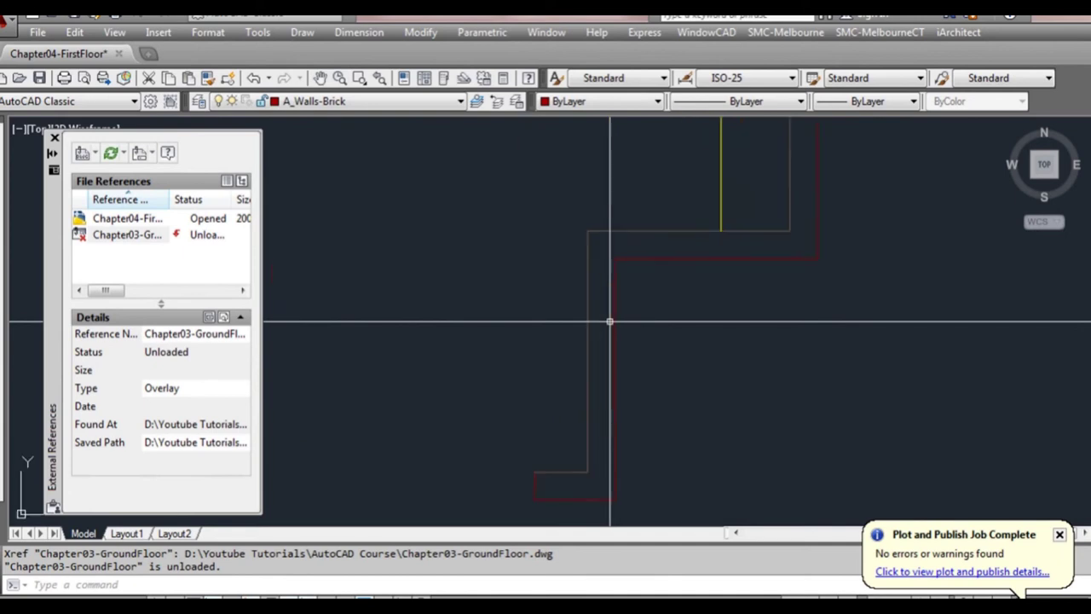
{"action": "type", "text": "l"}
{"action": "key", "text": "Return"}
{"action": "left_click", "coordinate": [613, 373]}
{"action": "key", "text": "Escape"}
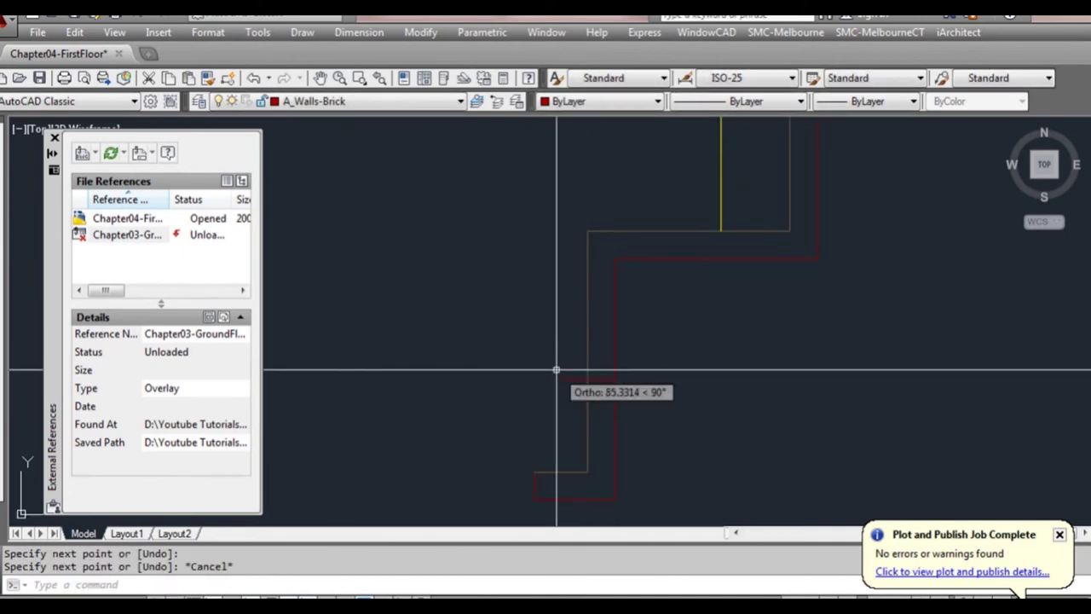
Offset the horizontal line across the bay wall 600 to both sides
{"action": "type", "text": "o"}
{"action": "key", "text": "Return"}
{"action": "type", "text": "600"}
{"action": "key", "text": "Return"}
{"action": "left_click", "coordinate": [586, 378]}
{"action": "left_click", "coordinate": [565, 328]}
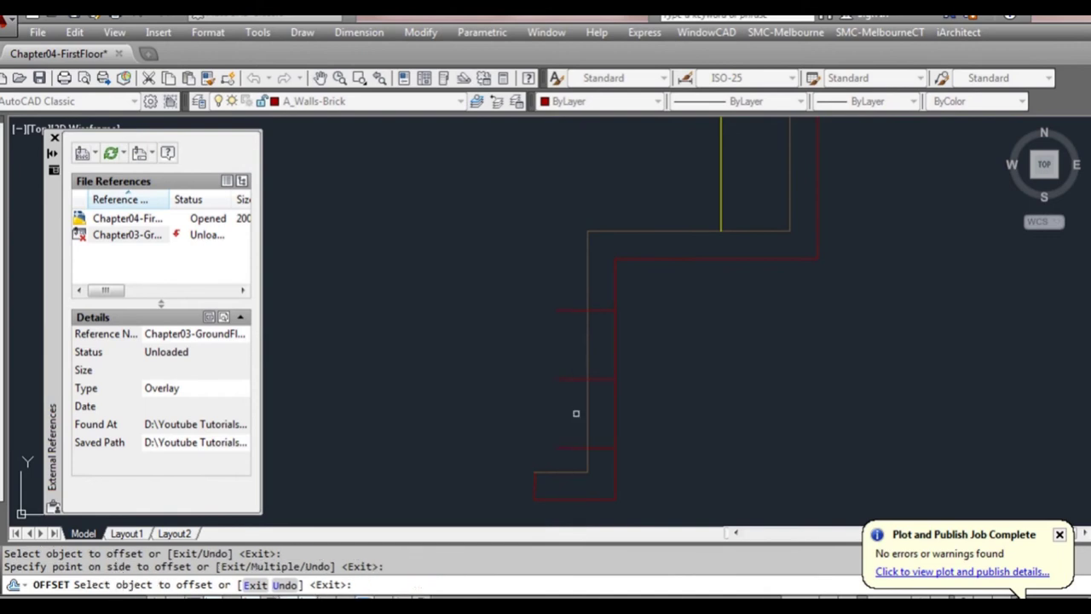
{"action": "key", "text": "Escape"}
Trim the bay's right wall between the two offset lines to form an opening and erase the middle line
{"action": "type", "text": "tr"}
{"action": "key", "text": "Return"}
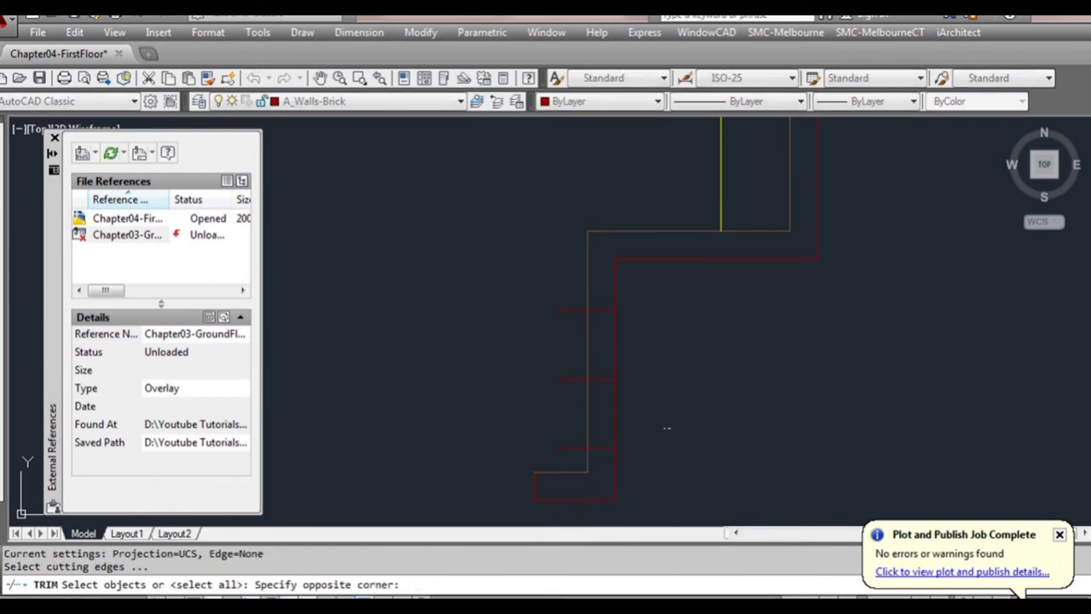
{"action": "key", "text": "Return"}
{"action": "key", "text": "Return"}
{"action": "key", "text": "Return"}
{"action": "left_click", "coordinate": [609, 310]}
{"action": "key", "text": "Escape"}
{"action": "left_click_drag", "start_coordinate": [564, 410], "coordinate": [558, 367]}
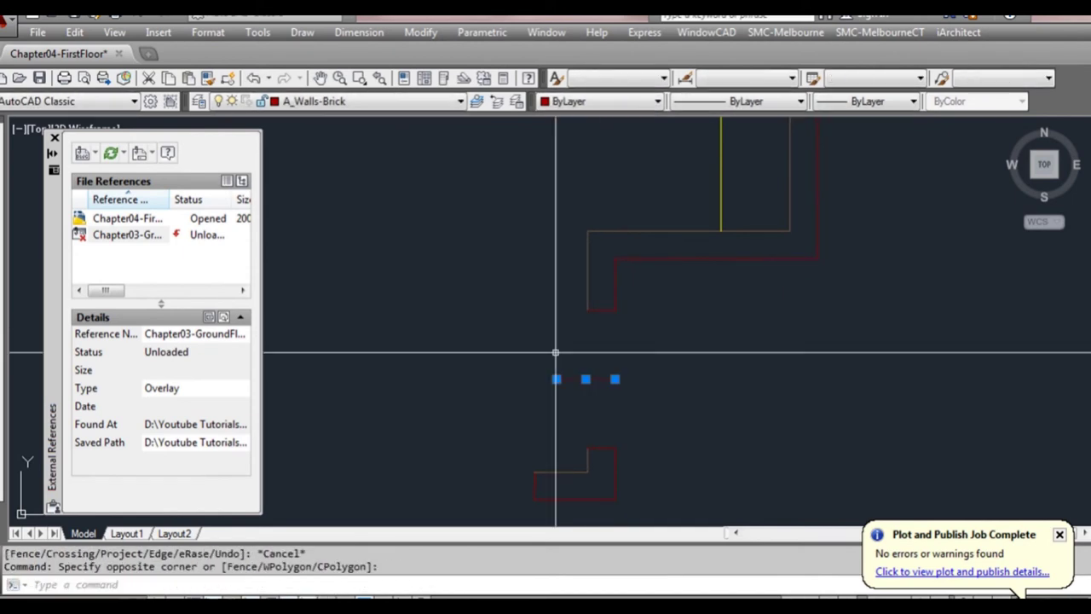
{"action": "type", "text": "e"}
{"action": "key", "text": "Return"}
Draw a vertical line across the short horizontal brick wall, 200 from its inner corner with the bay
{"action": "scroll", "coordinate": [645, 362], "scroll_direction": "down", "scroll_amount": 2}
{"action": "middle_click_drag", "start_coordinate": [717, 317], "coordinate": [709, 339]}
{"action": "scroll", "coordinate": [688, 321], "scroll_direction": "up", "scroll_amount": 1}
{"action": "scroll", "coordinate": [578, 315], "scroll_direction": "up", "scroll_amount": 2}
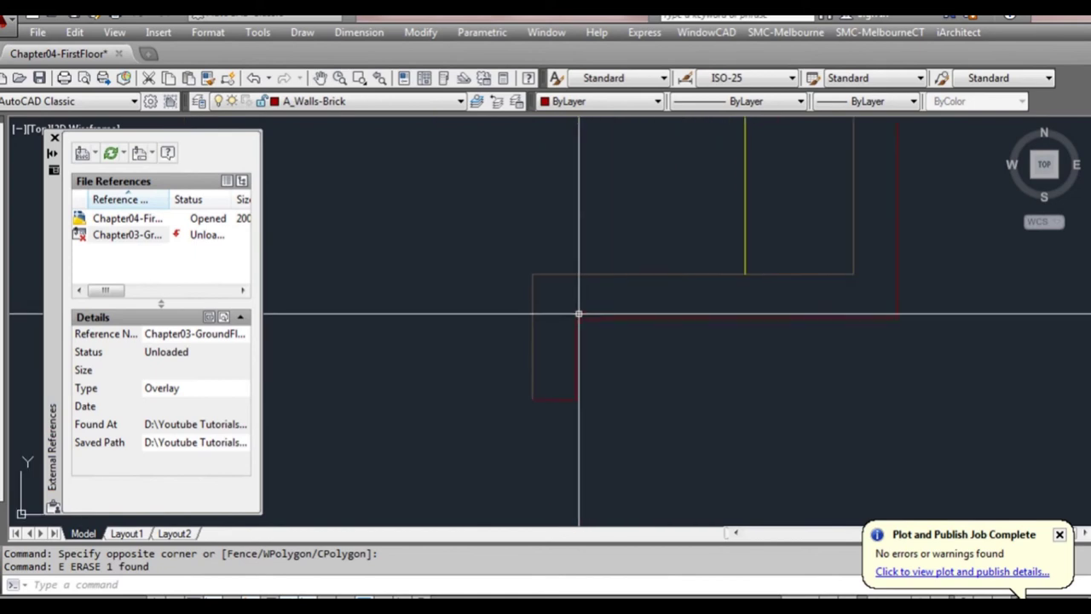
{"action": "type", "text": "l"}
{"action": "key", "text": "Return"}
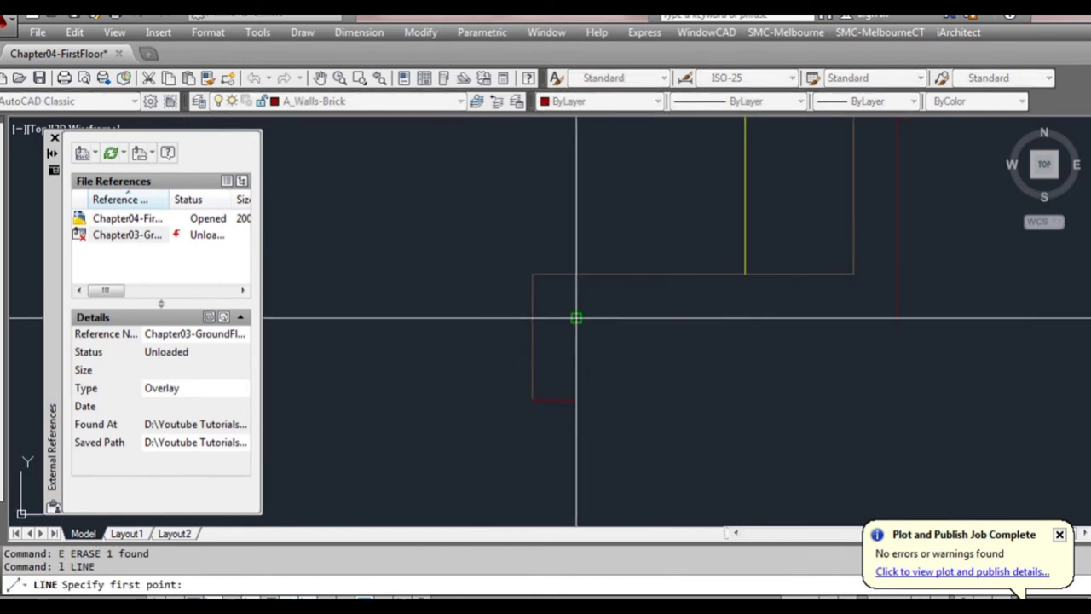
{"action": "type", "text": "200"}
{"action": "key", "text": "Return"}
{"action": "key", "text": "Return"}
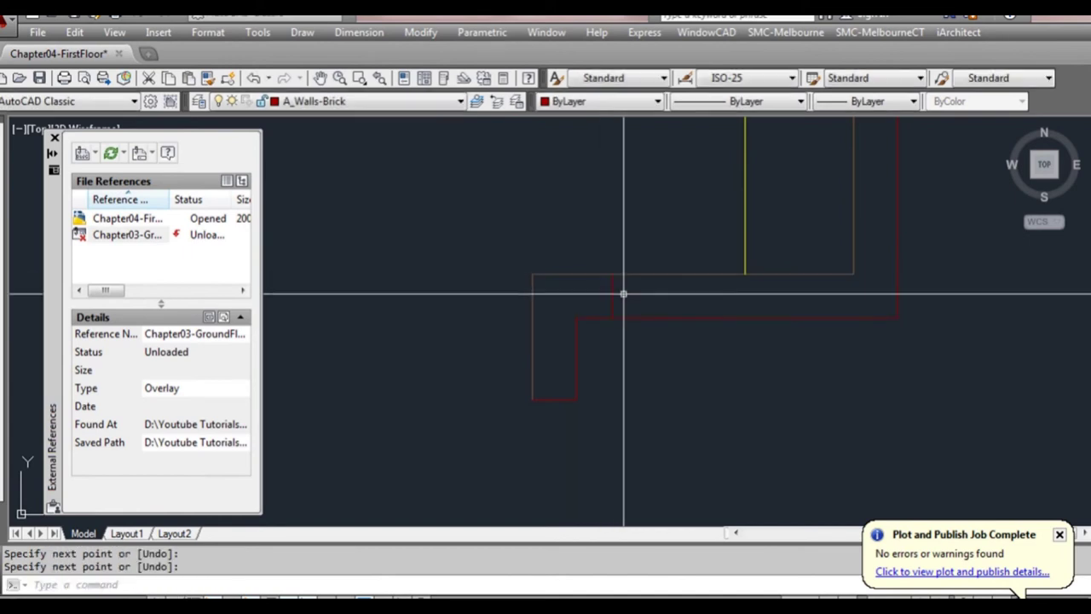
Offset the vertical line across the short wall 600 to the right
{"action": "type", "text": "o"}
{"action": "key", "text": "Return"}
{"action": "type", "text": "600"}
{"action": "key", "text": "Return"}
{"action": "left_click", "coordinate": [612, 294]}
{"action": "left_click", "coordinate": [738, 316]}
{"action": "key", "text": "Escape"}
Trim the short horizontal wall between the two vertical lines to form an opening
{"action": "type", "text": "tr"}
{"action": "key", "text": "Return"}
{"action": "left_click", "coordinate": [738, 298]}
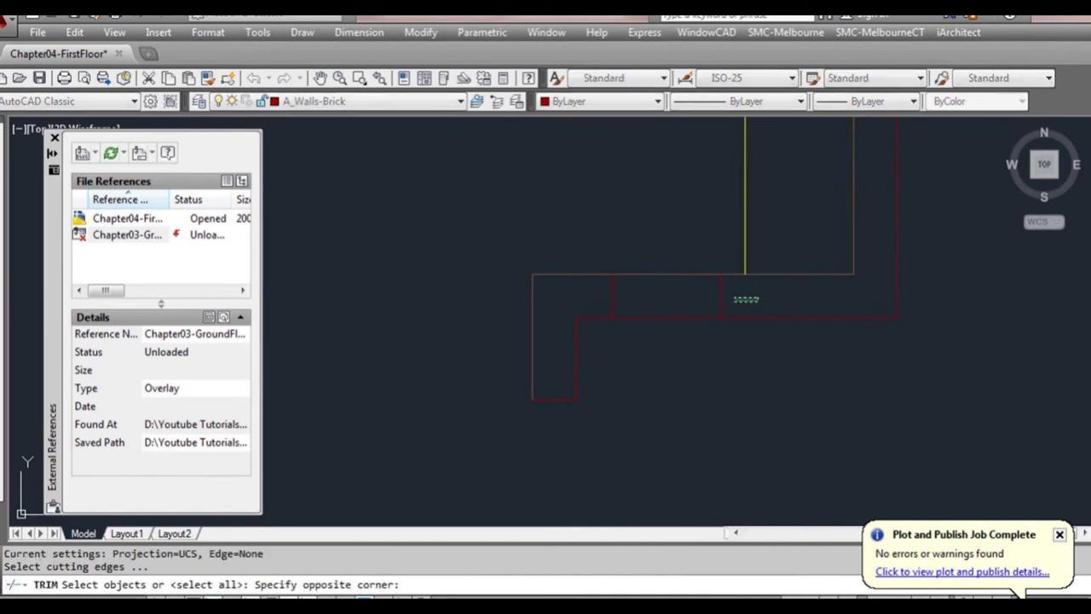
{"action": "left_click", "coordinate": [664, 338]}
{"action": "key", "text": "Escape"}
Draw a horizontal line across the right external wall, aligned with the midpoint of the long vertical joinery line
{"action": "scroll", "coordinate": [708, 350], "scroll_direction": "down", "scroll_amount": 4}
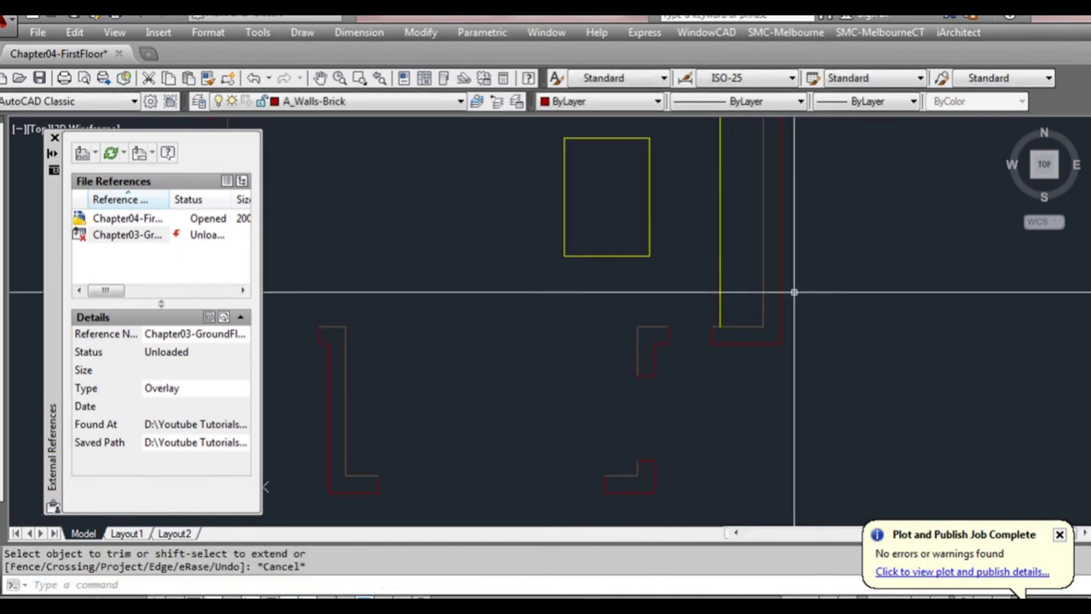
{"action": "middle_click_drag", "start_coordinate": [771, 285], "coordinate": [716, 371]}
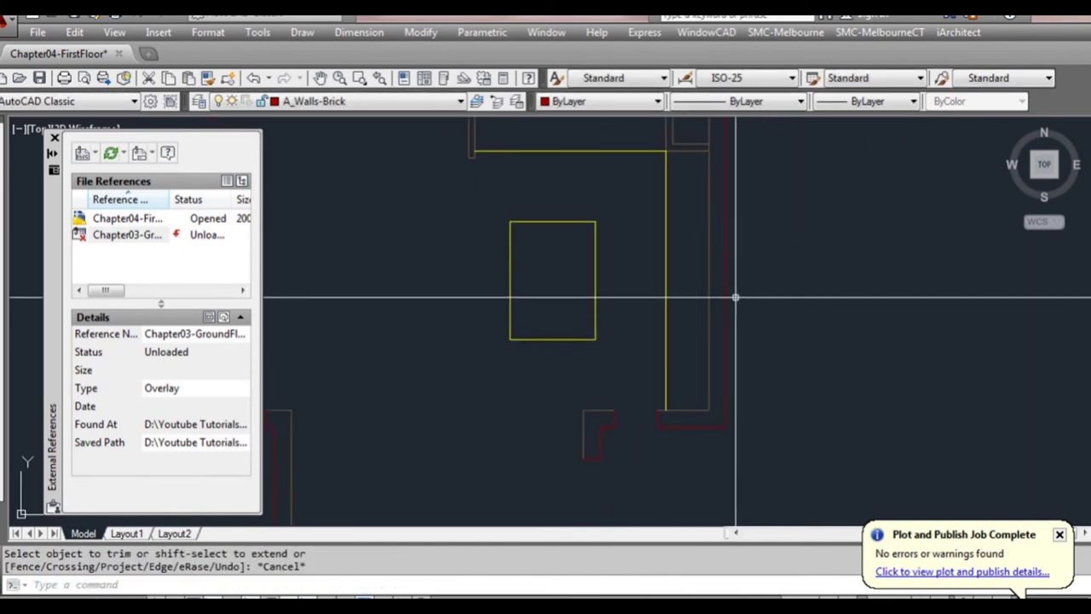
{"action": "type", "text": "l"}
{"action": "key", "text": "Return"}
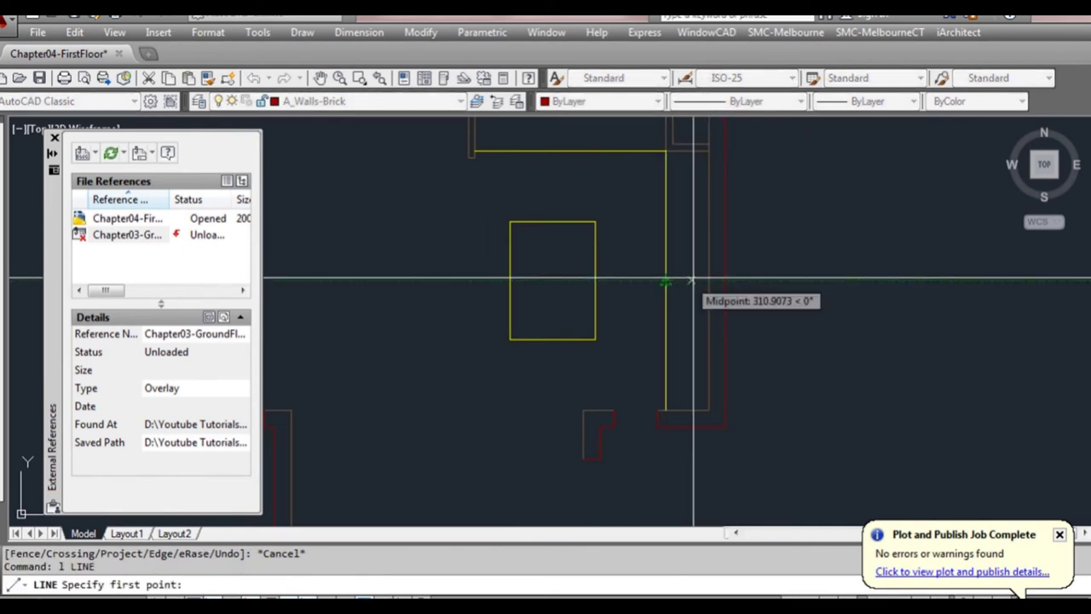
{"action": "left_click", "coordinate": [708, 281]}
{"action": "left_click", "coordinate": [725, 280]}
{"action": "key", "text": "Escape"}
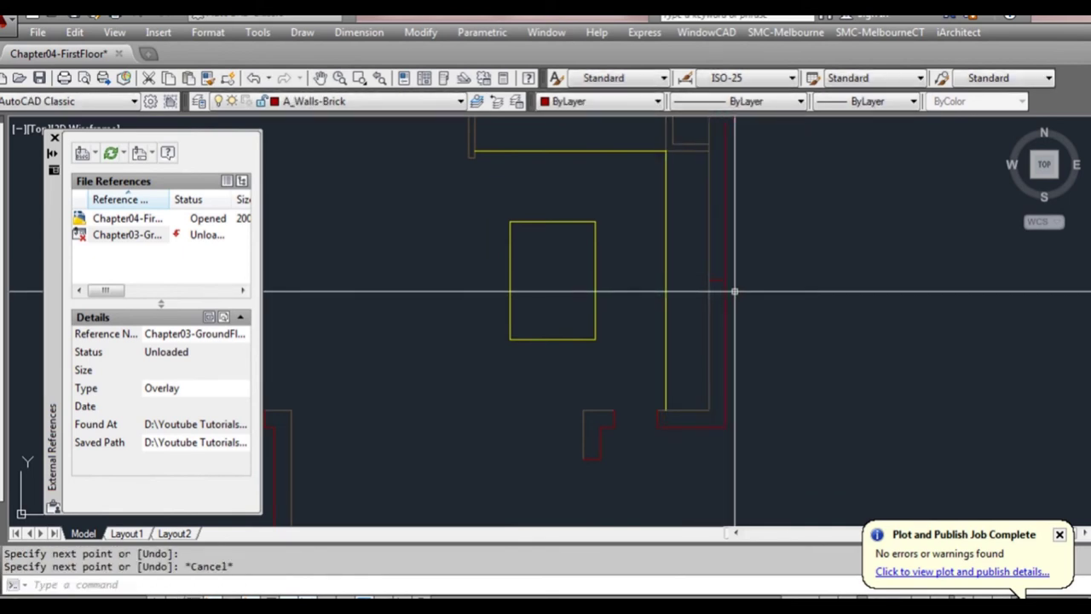
Offset the horizontal line across the right wall 900 to both sides and erase the original line
{"action": "type", "text": "o"}
{"action": "key", "text": "Return"}
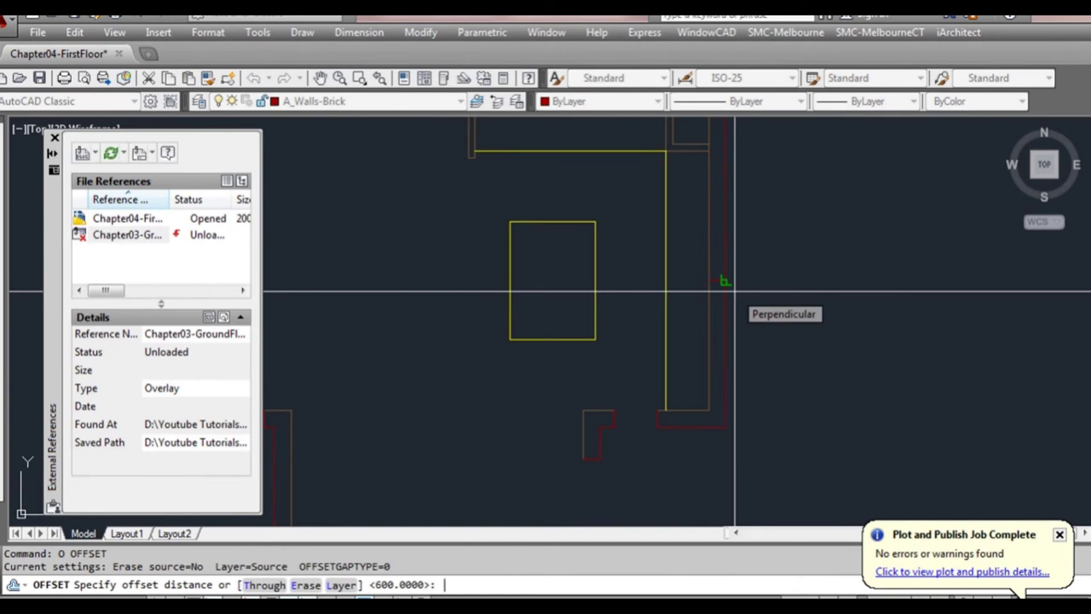
{"action": "type", "text": "900"}
{"action": "key", "text": "Return"}
{"action": "left_click", "coordinate": [718, 280]}
{"action": "left_click", "coordinate": [745, 242]}
{"action": "left_click", "coordinate": [719, 281]}
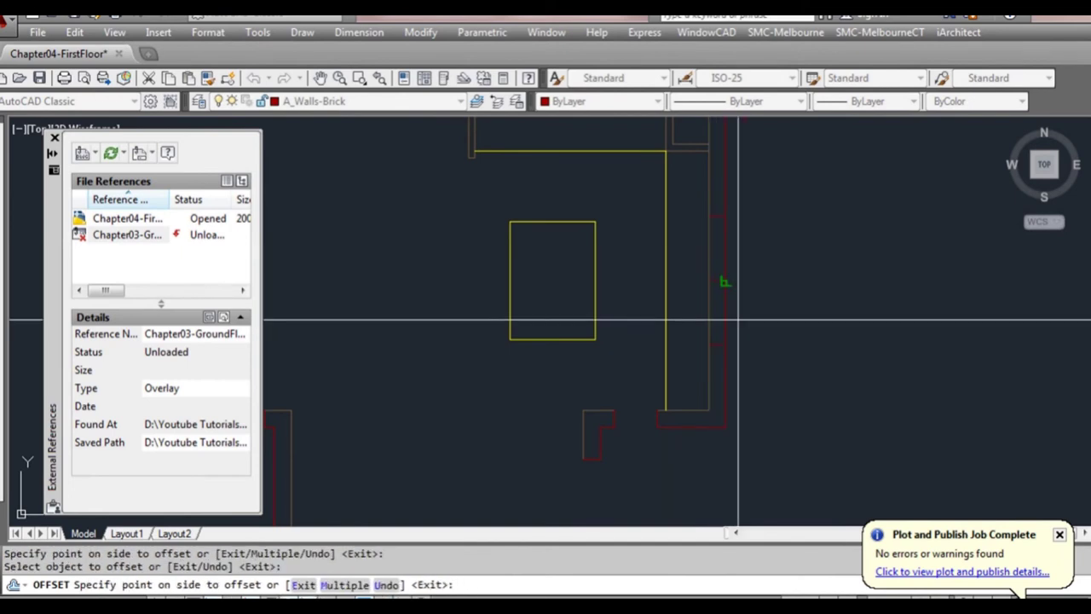
{"action": "key", "text": "Escape"}
{"action": "left_click", "coordinate": [716, 277]}
{"action": "type", "text": "e"}
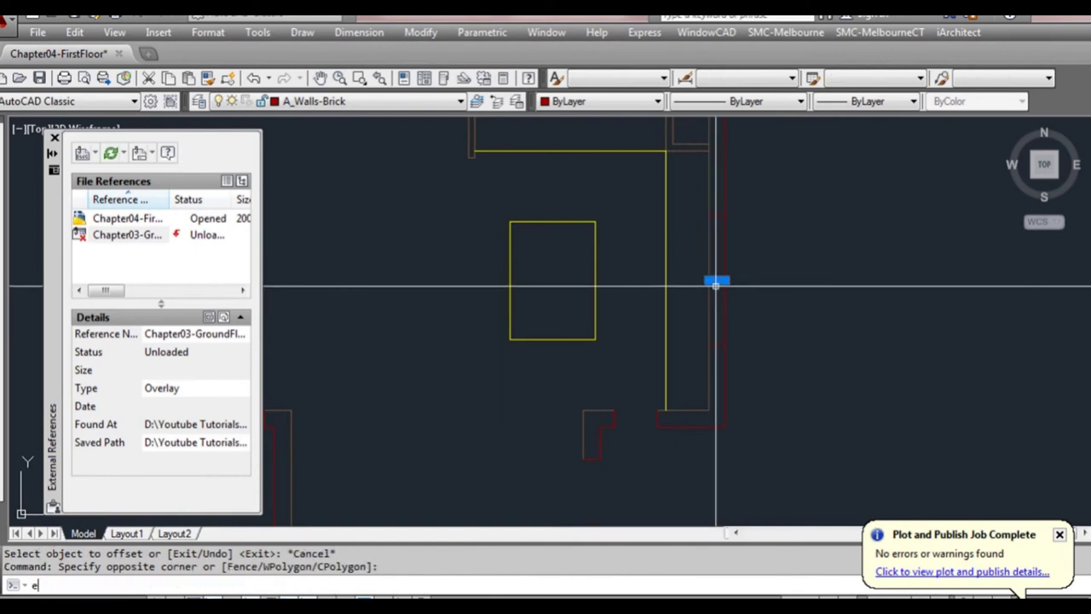
{"action": "key", "text": "Return"}
Trim the right external wall between the two offset horizontal lines to form an opening, and trim the line ends overhanging the wall
{"action": "type", "text": "tr"}
{"action": "key", "text": "Return"}
{"action": "left_click", "coordinate": [755, 361]}
{"action": "left_click", "coordinate": [700, 202]}
{"action": "key", "text": "Return"}
{"action": "left_click", "coordinate": [760, 253]}
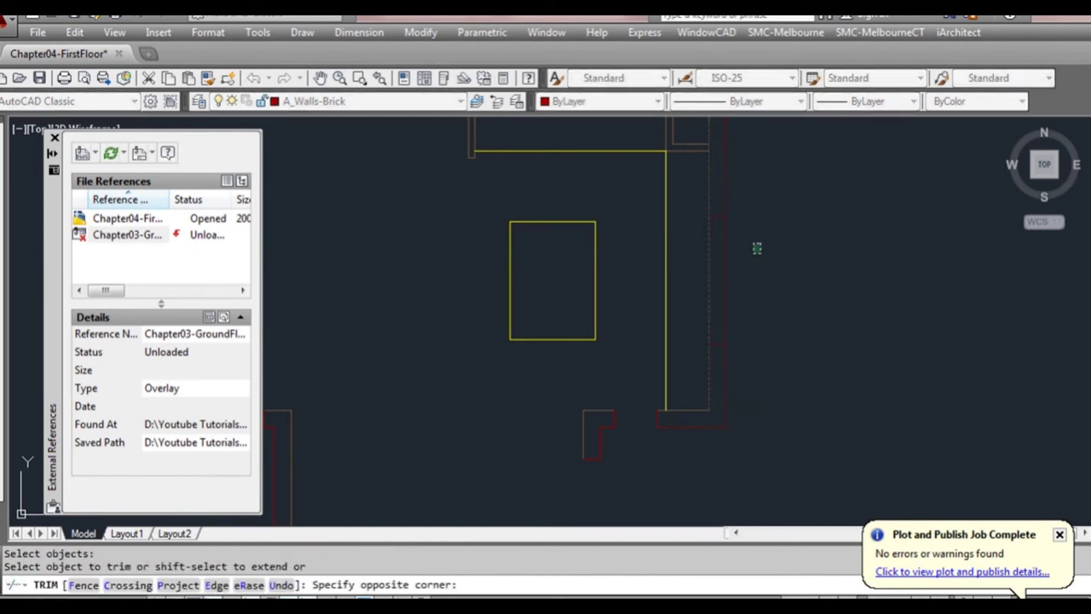
{"action": "left_click", "coordinate": [697, 270]}
{"action": "key", "text": "Escape"}
{"action": "scroll", "coordinate": [759, 341], "scroll_direction": "down", "scroll_amount": 2}
{"action": "middle_click_drag", "start_coordinate": [791, 214], "coordinate": [766, 377]}
{"action": "scroll", "coordinate": [708, 299], "scroll_direction": "up", "scroll_amount": 2}
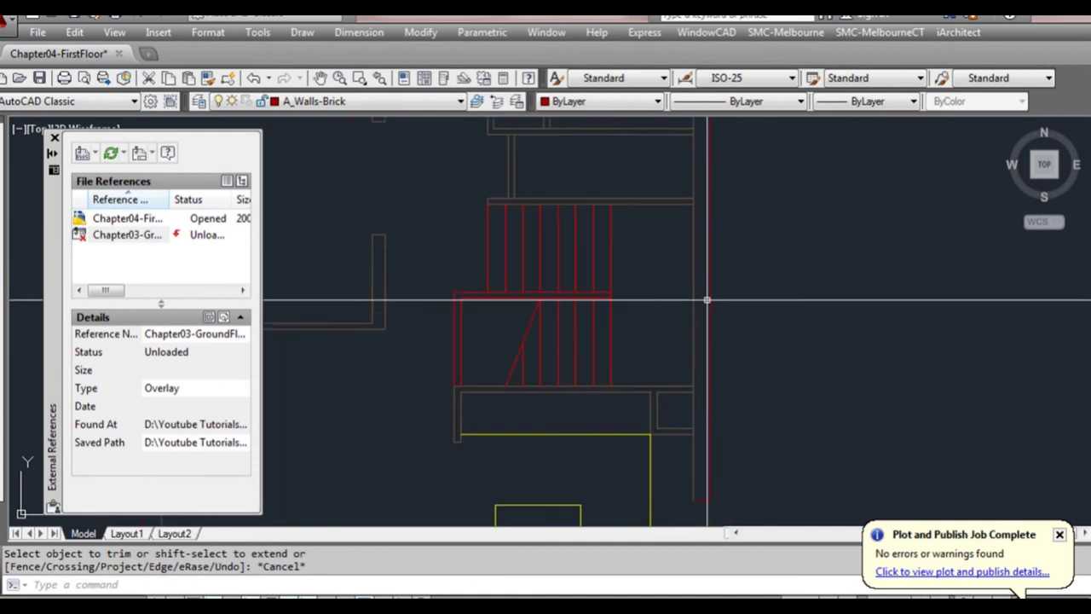
{"action": "type", "text": "l"}
{"action": "key", "text": "Return"}
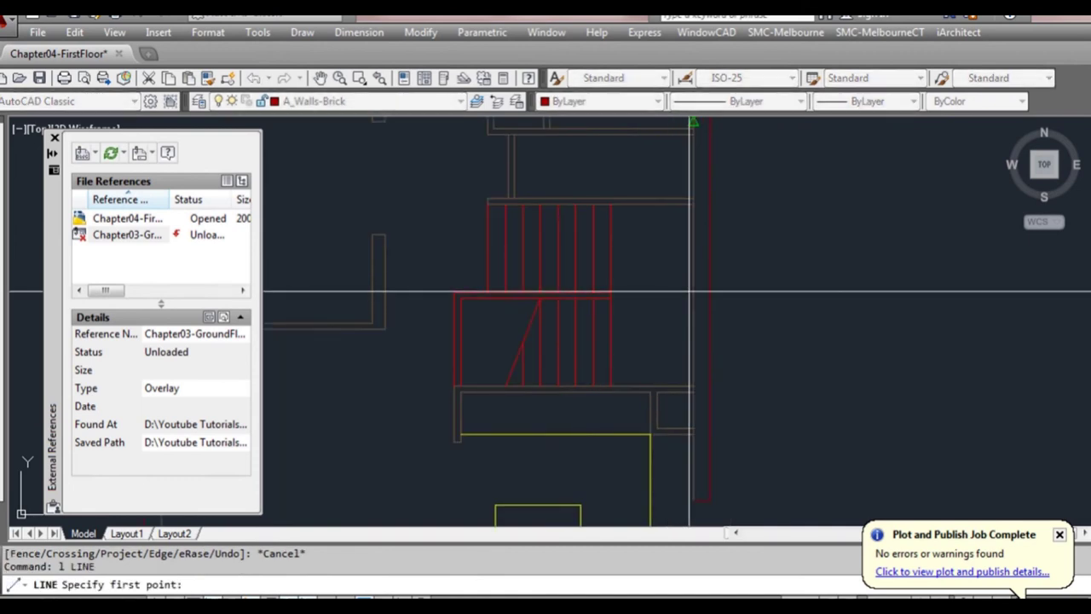
{"action": "key", "text": "Escape"}
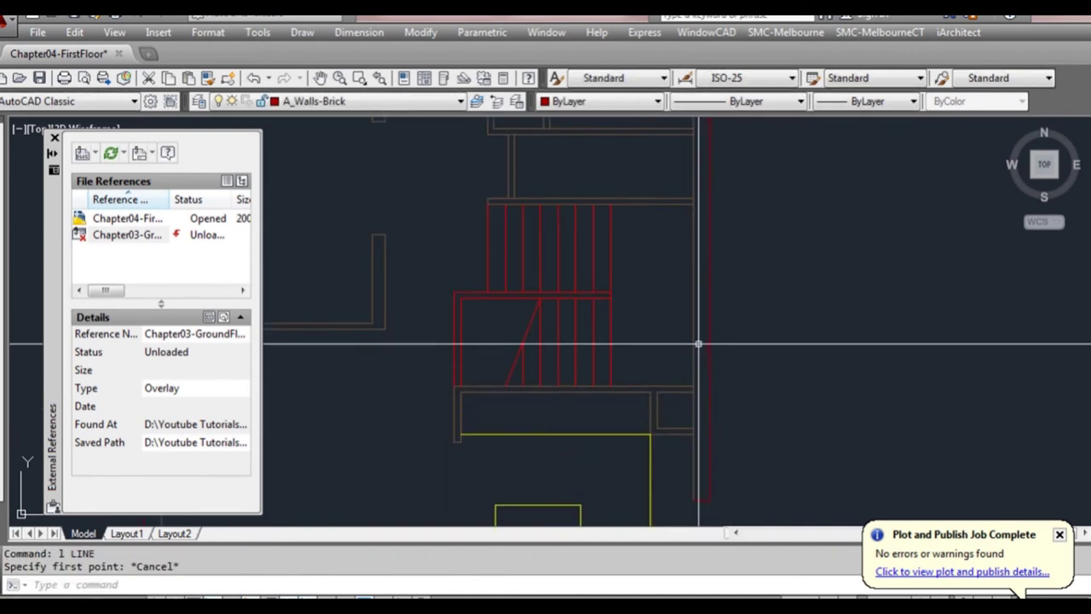
Trim the right wall's inner line where the double-line partitions below and above the stairs meet it
{"action": "type", "text": "tr"}
{"action": "key", "text": "Return"}
{"action": "scroll", "coordinate": [701, 401], "scroll_direction": "up", "scroll_amount": 1}
{"action": "left_click", "coordinate": [701, 404]}
{"action": "left_click", "coordinate": [685, 376]}
{"action": "scroll", "coordinate": [685, 376], "scroll_direction": "up", "scroll_amount": 1}
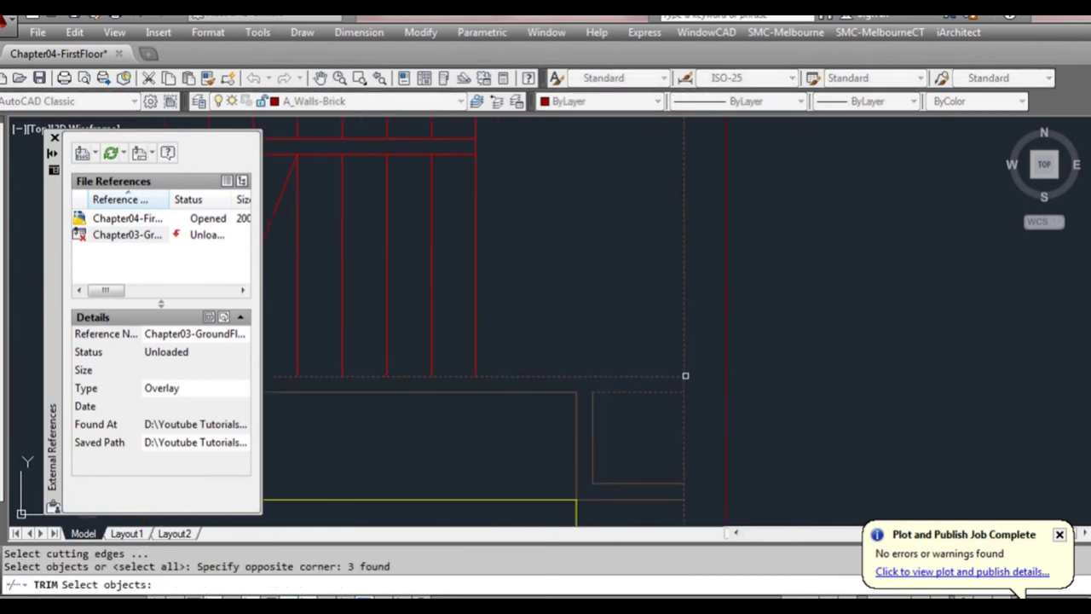
{"action": "left_click", "coordinate": [682, 385]}
{"action": "scroll", "coordinate": [687, 281], "scroll_direction": "up", "scroll_amount": 6}
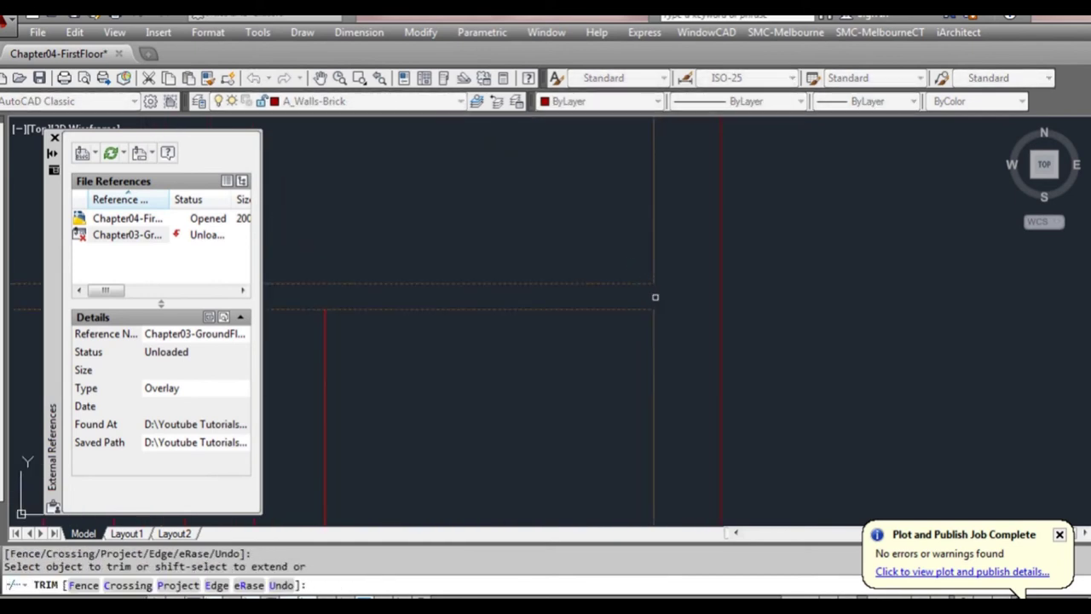
{"action": "scroll", "coordinate": [658, 296], "scroll_direction": "down", "scroll_amount": 5}
{"action": "key", "text": "Escape"}
{"action": "middle_click_drag", "start_coordinate": [674, 377], "coordinate": [665, 327]}
{"action": "left_click", "coordinate": [652, 321]}
{"action": "key", "text": "Escape"}
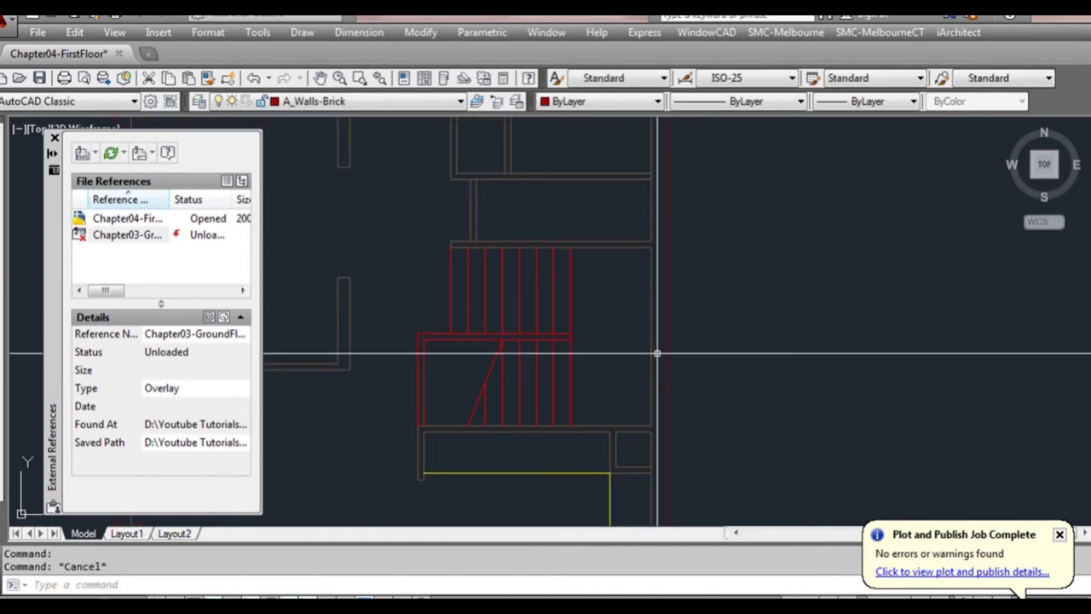
Draw a horizontal line outward across the right external wall from the midpoint of the inner wall line beside the stairs
{"action": "type", "text": "l"}
{"action": "key", "text": "Return"}
{"action": "left_click", "coordinate": [653, 335]}
{"action": "left_click", "coordinate": [723, 335]}
{"action": "key", "text": "Escape"}
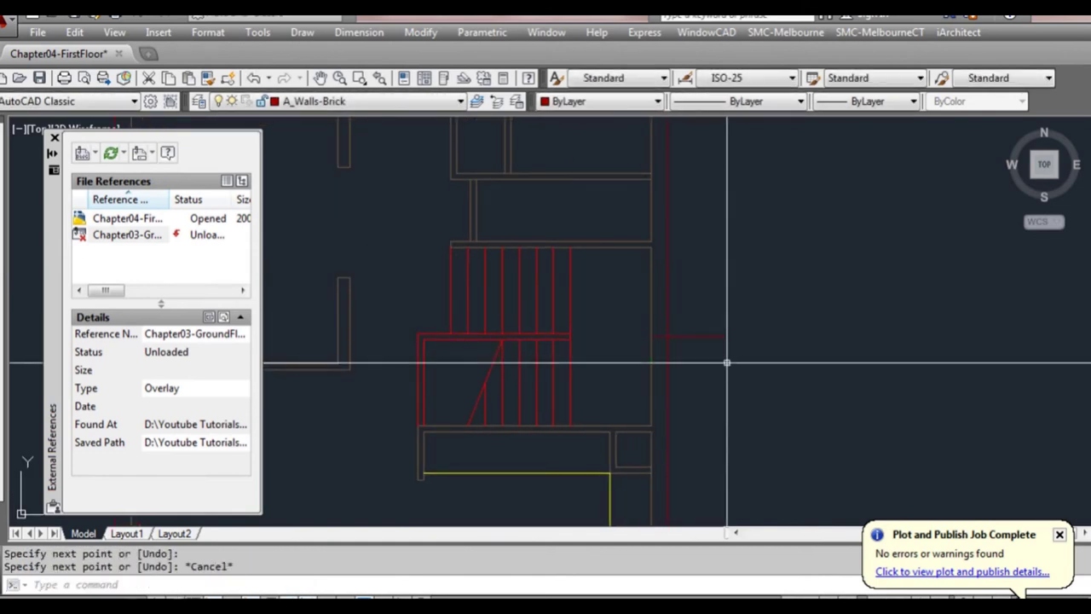
Offset the horizontal line beside the stairs 300 to both sides and erase the original line
{"action": "type", "text": "o"}
{"action": "key", "text": "Return"}
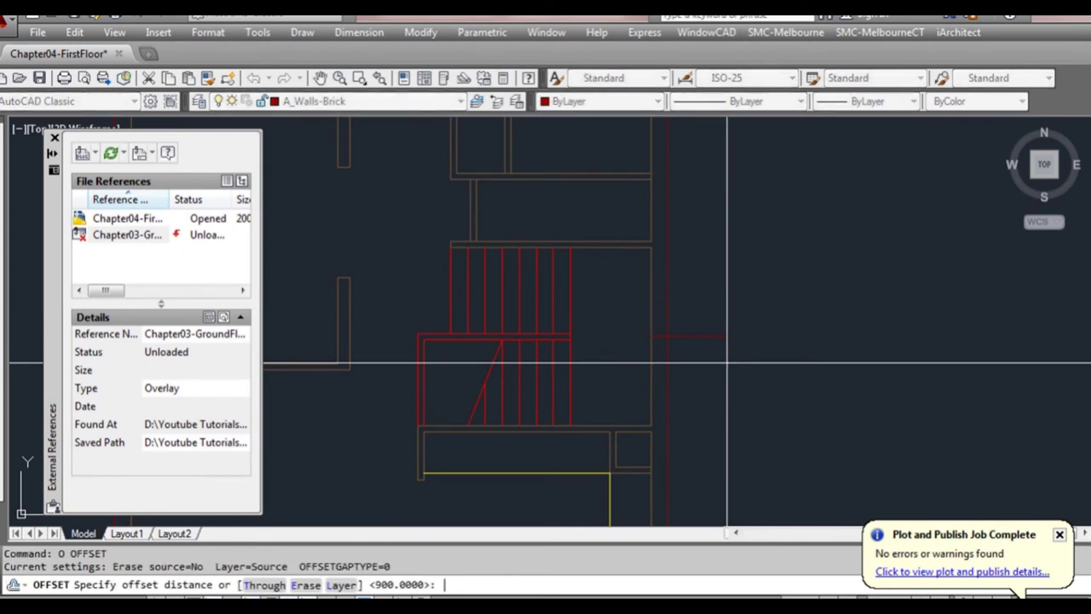
{"action": "type", "text": "30"}
{"action": "key", "text": "Return"}
{"action": "left_click", "coordinate": [696, 335]}
{"action": "left_click", "coordinate": [701, 296]}
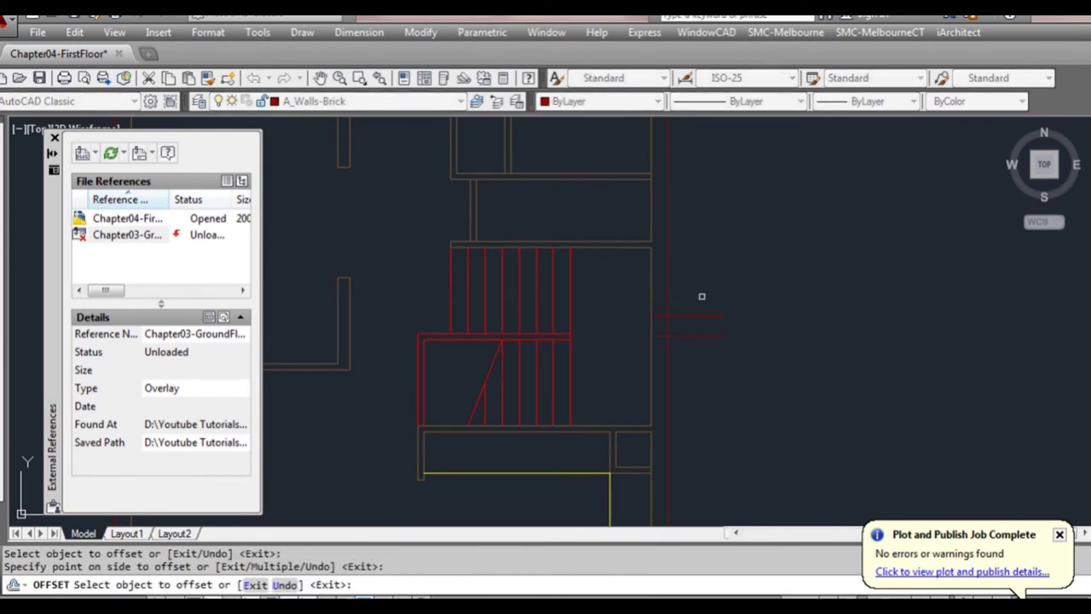
{"action": "key", "text": "Escape"}
{"action": "scroll", "coordinate": [697, 337], "scroll_direction": "up", "scroll_amount": 3}
{"action": "left_click", "coordinate": [697, 329]}
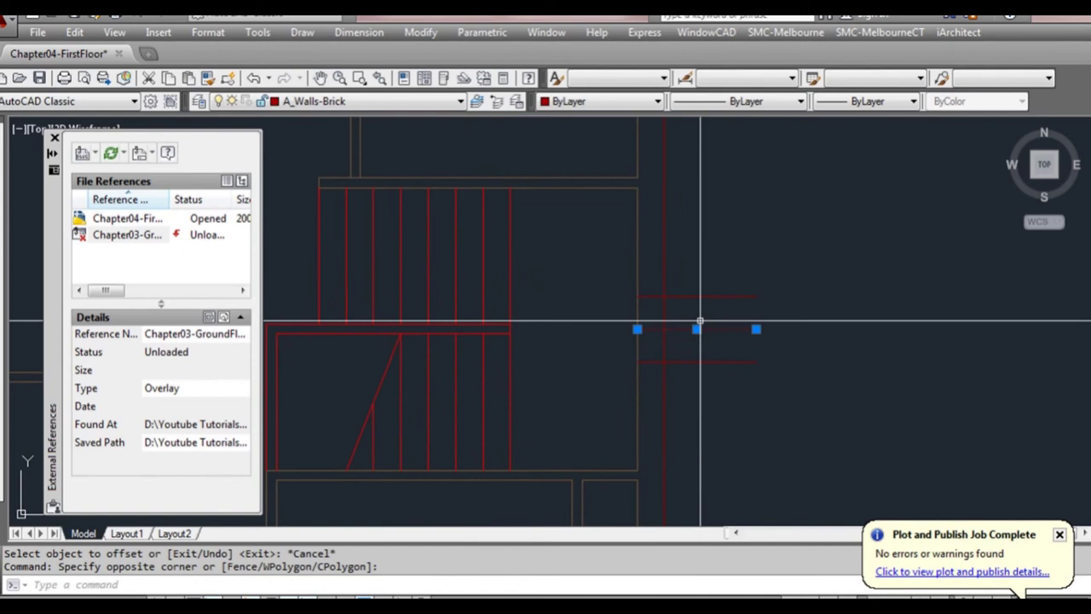
{"action": "type", "text": "e"}
{"action": "key", "text": "Return"}
Trim the overhanging ends of the offset lines and the right wall between them to form an opening beside the stairs
{"action": "type", "text": "tr"}
{"action": "key", "text": "Return"}
{"action": "left_click", "coordinate": [702, 370]}
{"action": "left_click", "coordinate": [618, 275]}
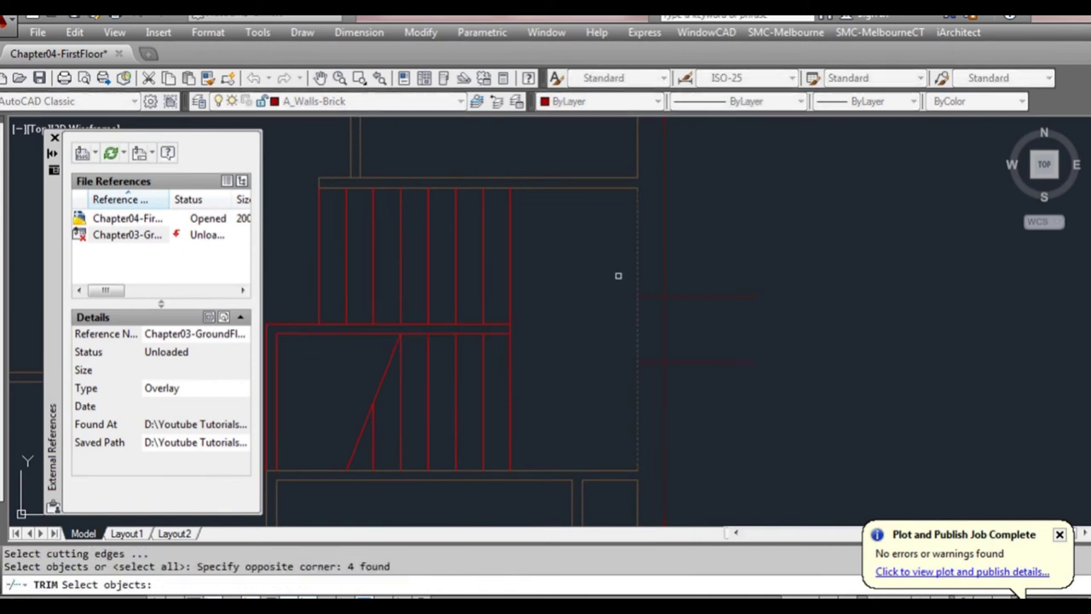
{"action": "left_click", "coordinate": [683, 262]}
{"action": "key", "text": "Return"}
{"action": "key", "text": "Return"}
{"action": "left_click", "coordinate": [658, 376]}
{"action": "left_click", "coordinate": [649, 344]}
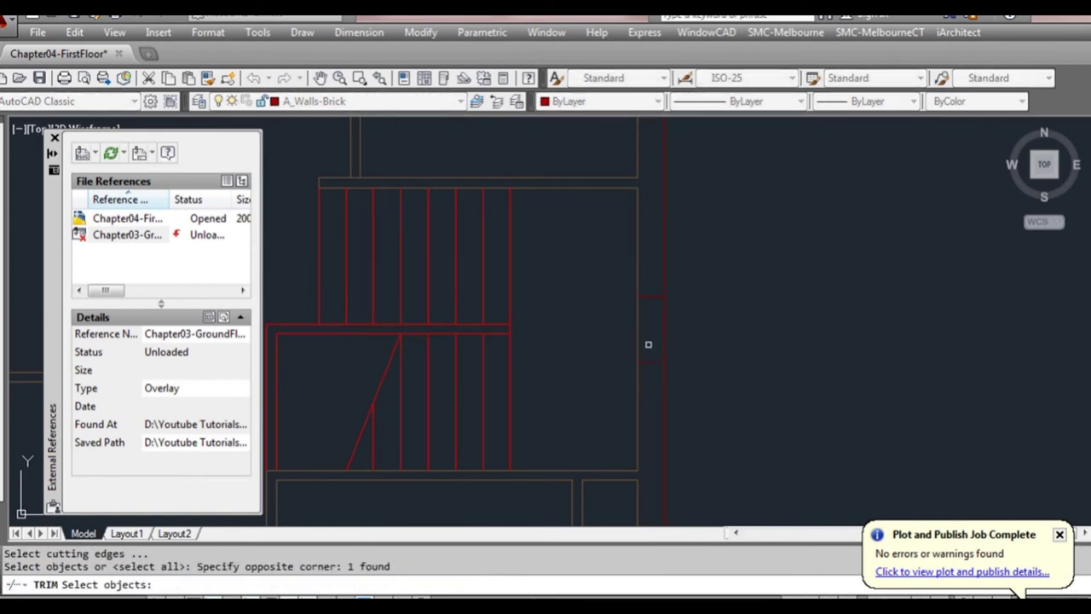
{"action": "key", "text": "Return"}
{"action": "key", "text": "Escape"}
{"action": "scroll", "coordinate": [694, 334], "scroll_direction": "down", "scroll_amount": 2}
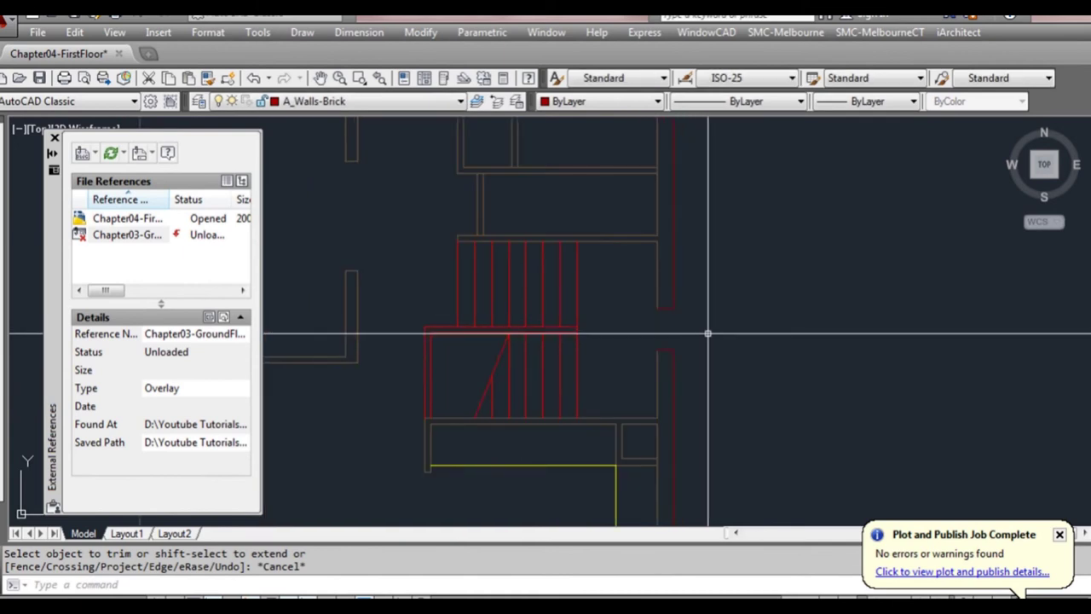
{"action": "middle_click_drag", "start_coordinate": [684, 273], "coordinate": [680, 351]}
{"action": "middle_click_drag", "start_coordinate": [672, 310], "coordinate": [661, 347]}
{"action": "scroll", "coordinate": [652, 320], "scroll_direction": "up", "scroll_amount": 1}
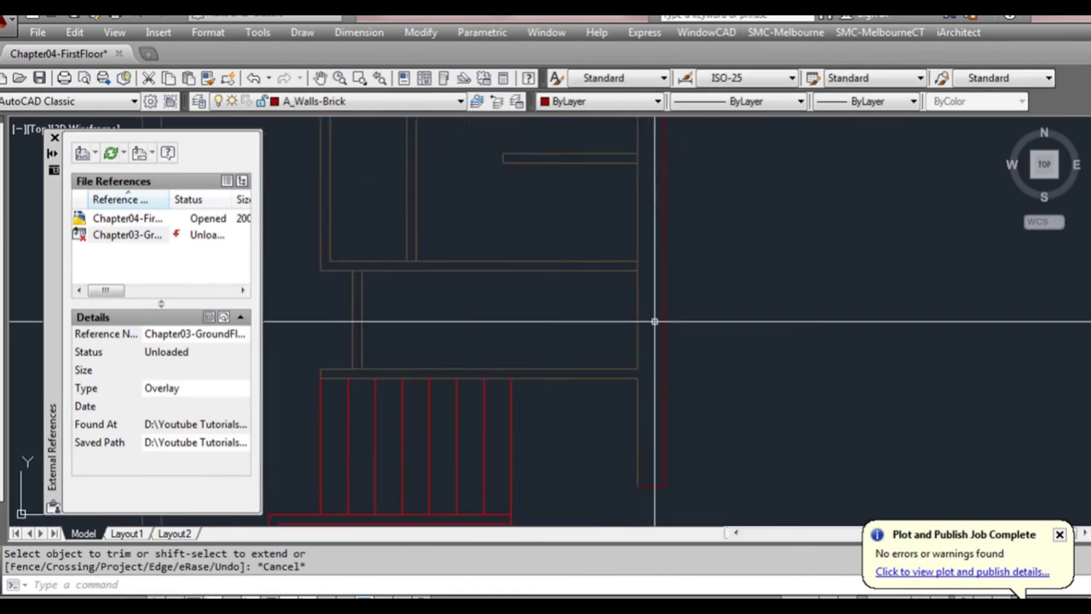
{"action": "type", "text": "l"}
{"action": "key", "text": "Return"}
{"action": "key", "text": "Escape"}
Trim the right wall's inner line between the two lines of the next partition above the stairs room
{"action": "scroll", "coordinate": [645, 324], "scroll_direction": "up", "scroll_amount": 3}
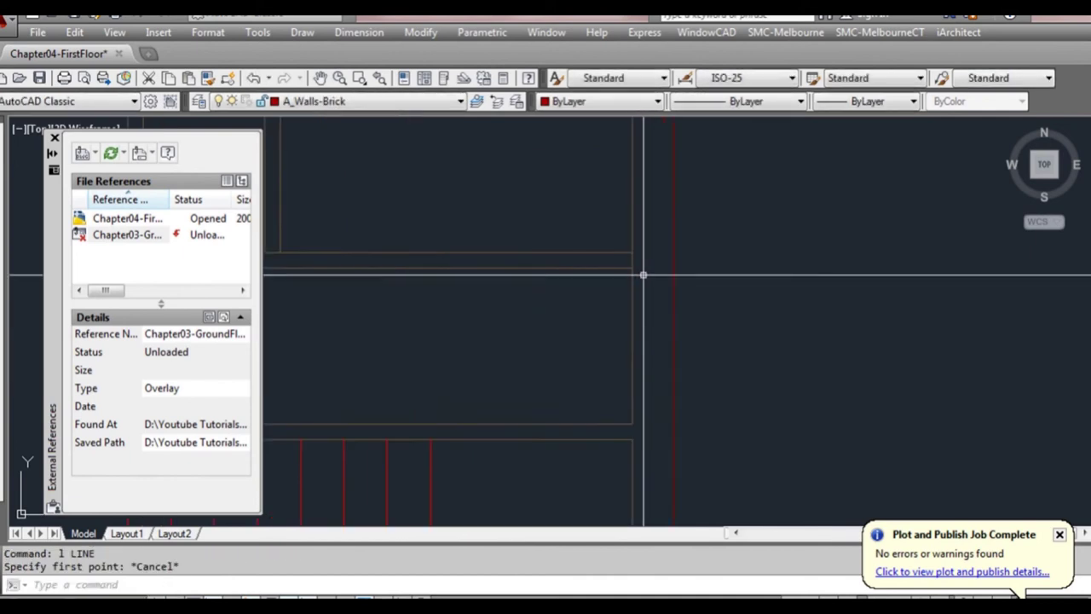
{"action": "type", "text": "tr"}
{"action": "key", "text": "Return"}
{"action": "left_click", "coordinate": [645, 284]}
{"action": "left_click", "coordinate": [616, 236]}
{"action": "key", "text": "Return"}
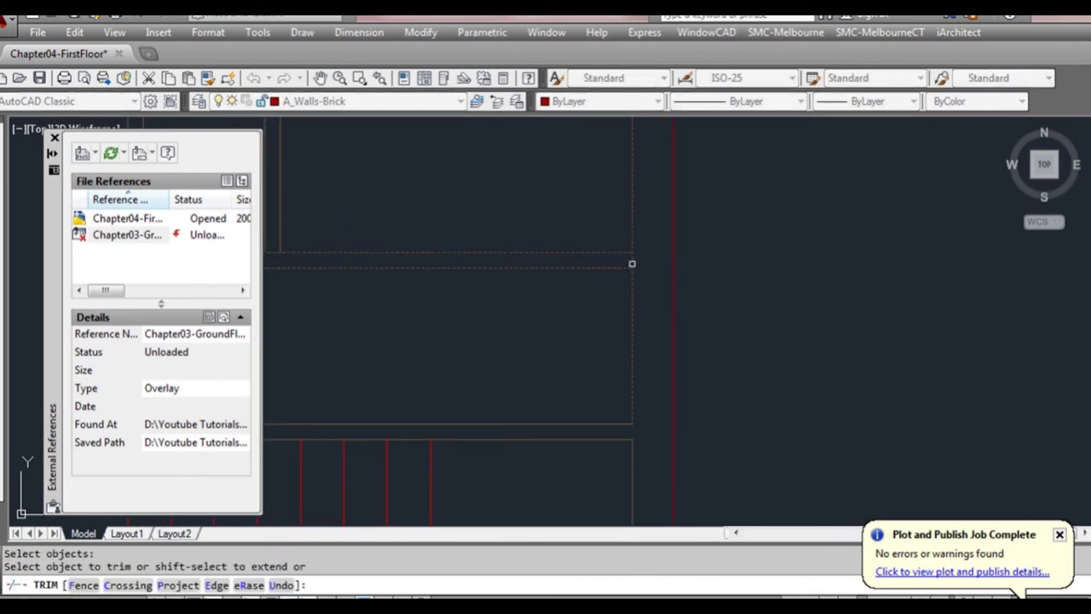
{"action": "key", "text": "Escape"}
Draw a horizontal line across the right external wall from the inner wall midpoint of the narrow room above the stairs
{"action": "scroll", "coordinate": [654, 312], "scroll_direction": "down", "scroll_amount": 2}
{"action": "type", "text": "l"}
{"action": "key", "text": "Return"}
{"action": "left_click", "coordinate": [641, 316]}
{"action": "left_click", "coordinate": [723, 313]}
{"action": "key", "text": "Escape"}
Trim the right wall's inner line where the short horizontal stub partition meets it
{"action": "middle_click_drag", "start_coordinate": [676, 229], "coordinate": [685, 319]}
{"action": "scroll", "coordinate": [656, 239], "scroll_direction": "up", "scroll_amount": 2}
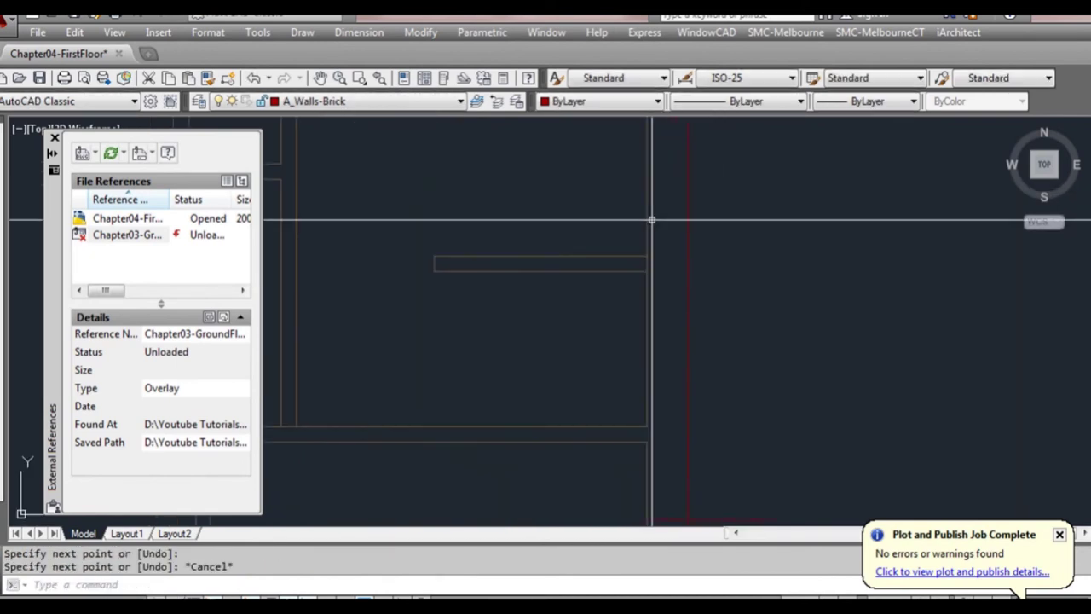
{"action": "type", "text": "tr"}
{"action": "key", "text": "Return"}
{"action": "left_click", "coordinate": [664, 285]}
{"action": "left_click", "coordinate": [646, 257]}
{"action": "key", "text": "Escape"}
{"action": "scroll", "coordinate": [654, 290], "scroll_direction": "down", "scroll_amount": 2}
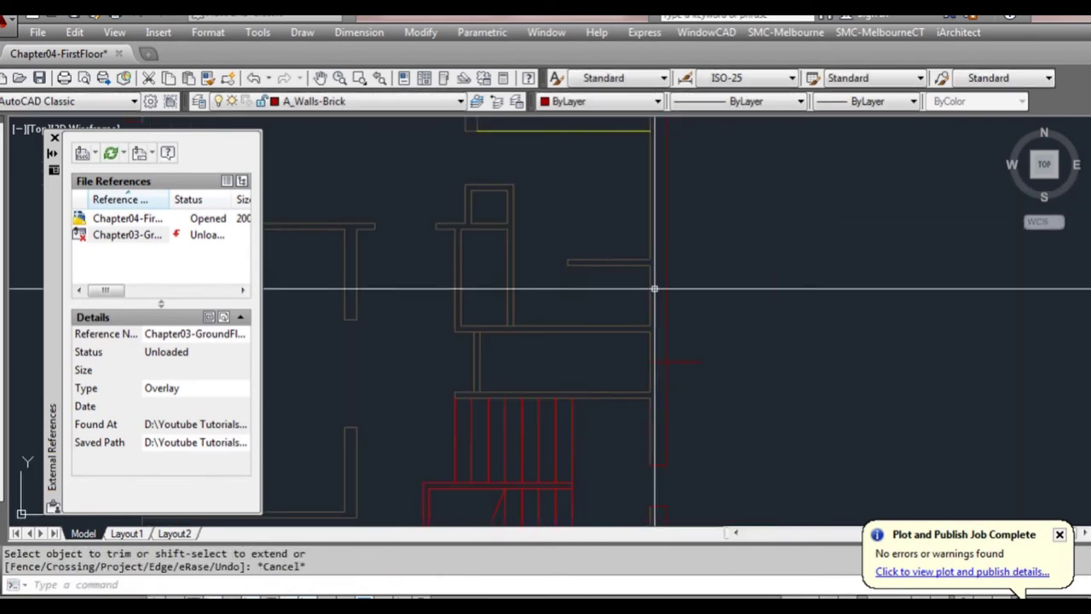
Draw a horizontal line across the right external wall from the inner wall midpoint of the room below the stub partition
{"action": "key", "text": "Return"}
{"action": "left_click", "coordinate": [649, 296]}
{"action": "left_click", "coordinate": [732, 295]}
{"action": "key", "text": "Escape"}
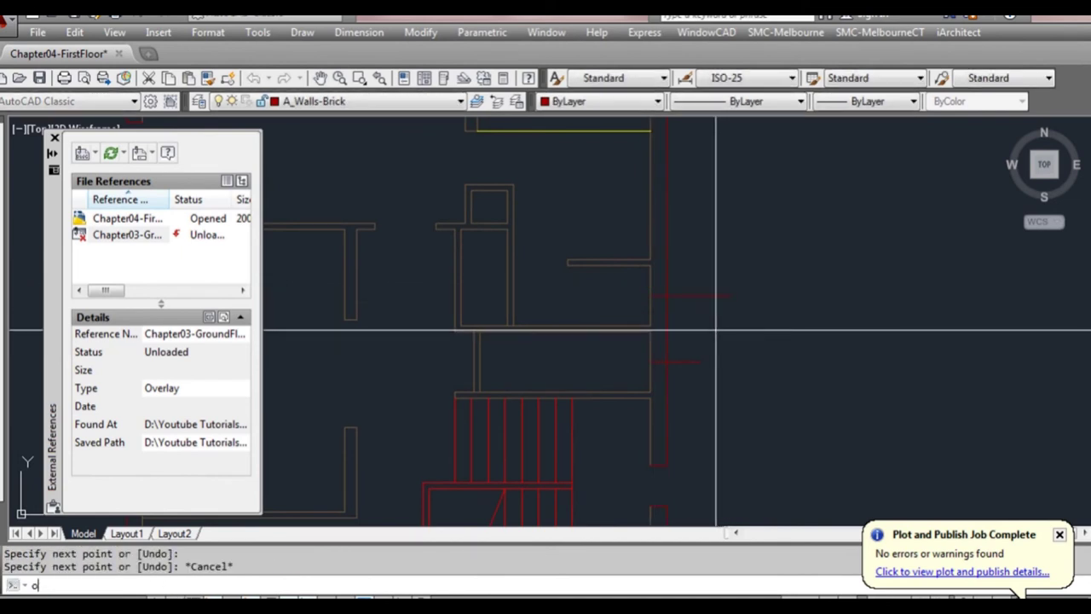
Offset both horizontal lines across the right wall above the stairs 300 to each side
{"action": "type", "text": "o"}
{"action": "key", "text": "Return"}
{"action": "key", "text": "Return"}
{"action": "left_click", "coordinate": [682, 360]}
{"action": "left_click", "coordinate": [686, 394]}
{"action": "left_click", "coordinate": [688, 363]}
{"action": "left_click", "coordinate": [690, 336]}
{"action": "left_click", "coordinate": [686, 296]}
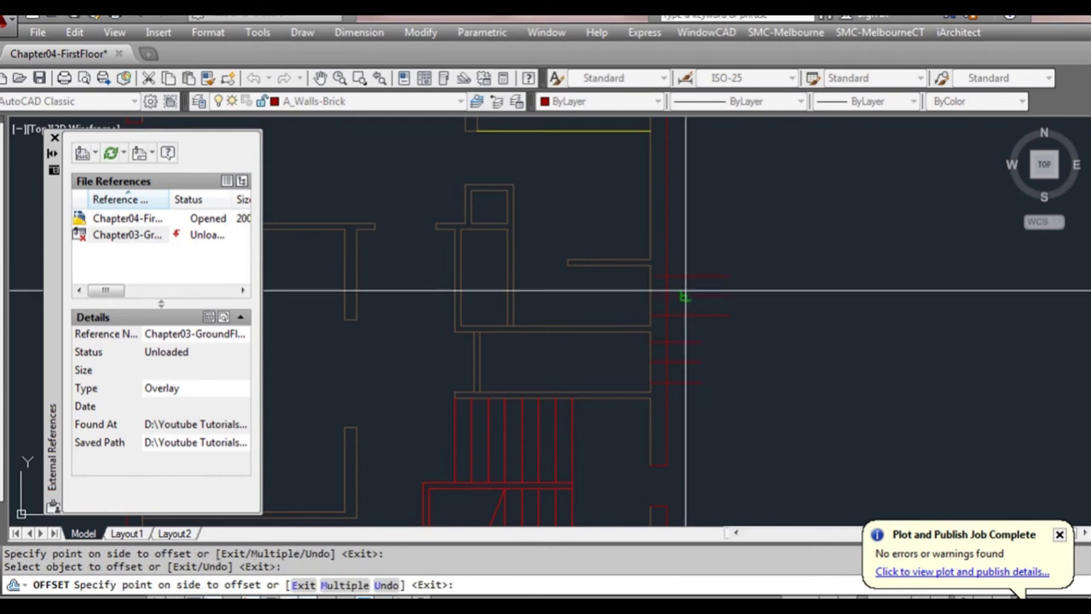
{"action": "left_click", "coordinate": [686, 290]}
{"action": "key", "text": "Escape"}
Erase the two original centre lines between the offset pairs across the right wall
{"action": "left_click", "coordinate": [692, 290]}
{"action": "left_click", "coordinate": [688, 307]}
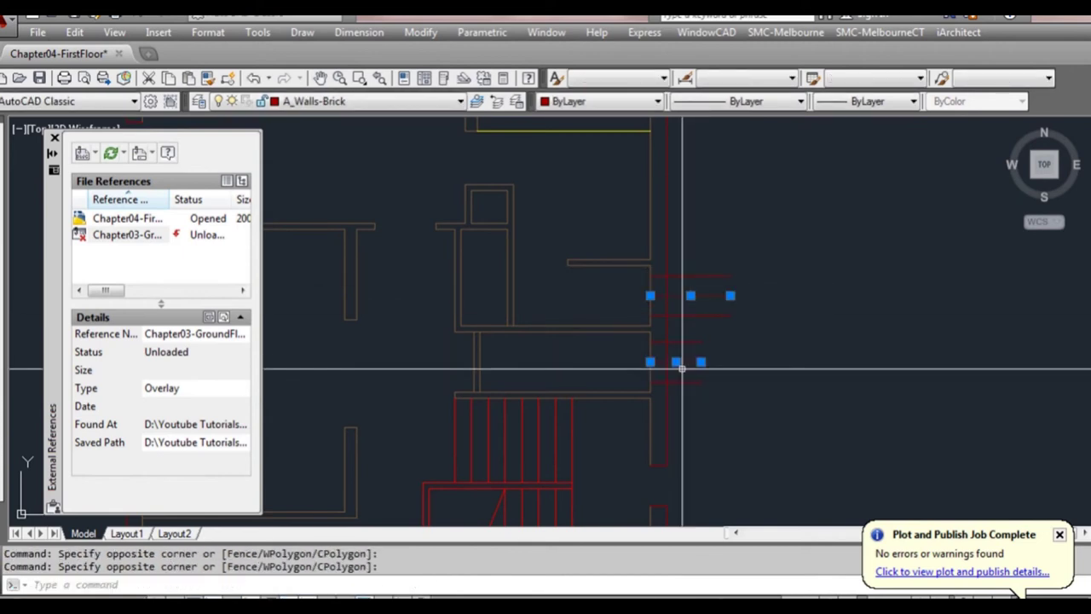
{"action": "type", "text": "e"}
{"action": "key", "text": "Return"}
Trim the overhanging line ends and the right wall within each offset pair to form two openings above the stairs
{"action": "type", "text": "tr"}
{"action": "key", "text": "Return"}
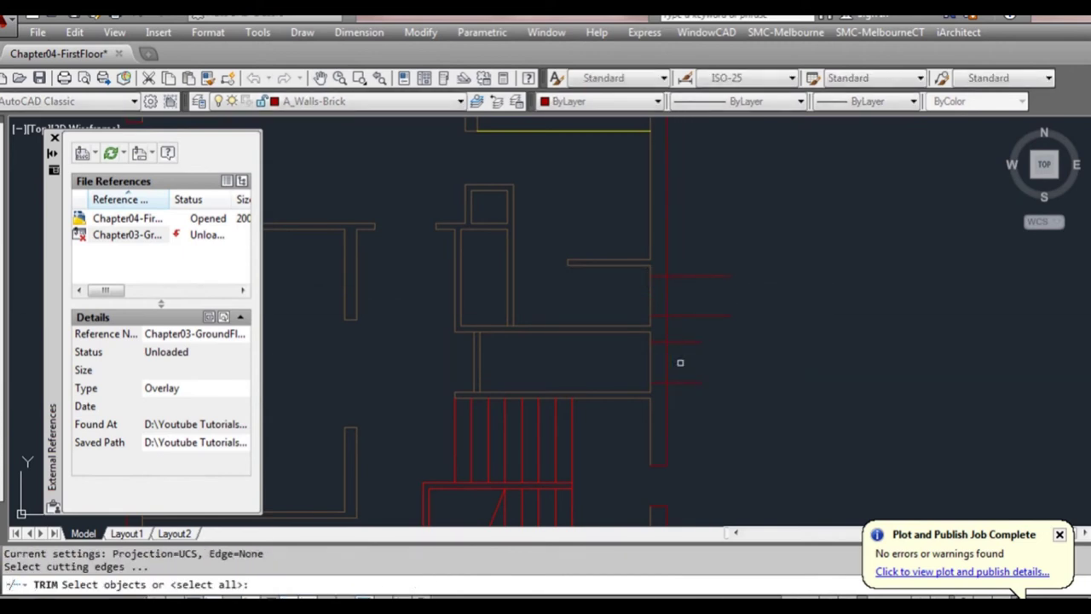
{"action": "left_click", "coordinate": [679, 363]}
{"action": "left_click", "coordinate": [648, 370]}
{"action": "key", "text": "Return"}
{"action": "key", "text": "Return"}
{"action": "left_click", "coordinate": [659, 286]}
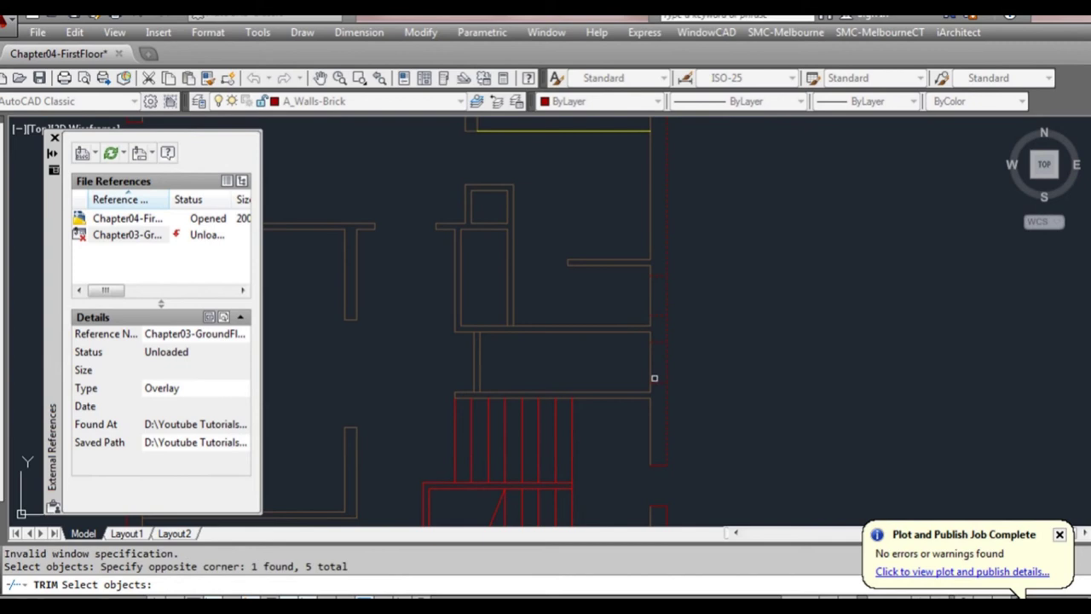
{"action": "left_click", "coordinate": [683, 300]}
{"action": "key", "text": "Return"}
Draw a horizontal line across the right external wall, continuing the lower line of the partition above the yellow joinery line
{"action": "scroll", "coordinate": [705, 331], "scroll_direction": "down", "scroll_amount": 2}
{"action": "scroll", "coordinate": [691, 268], "scroll_direction": "up", "scroll_amount": 3}
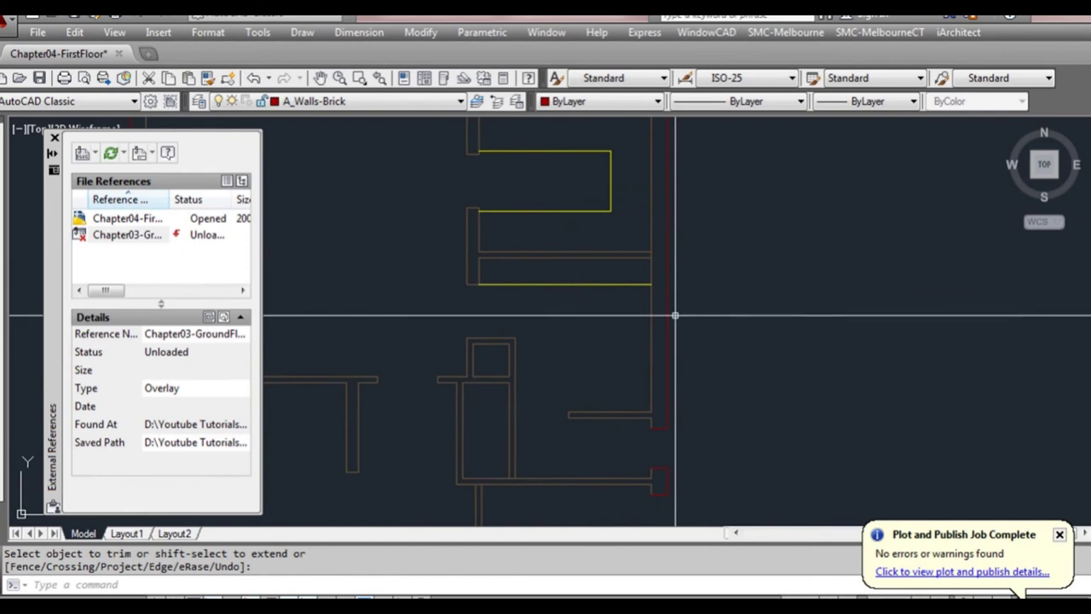
{"action": "middle_click_drag", "start_coordinate": [675, 317], "coordinate": [673, 304]}
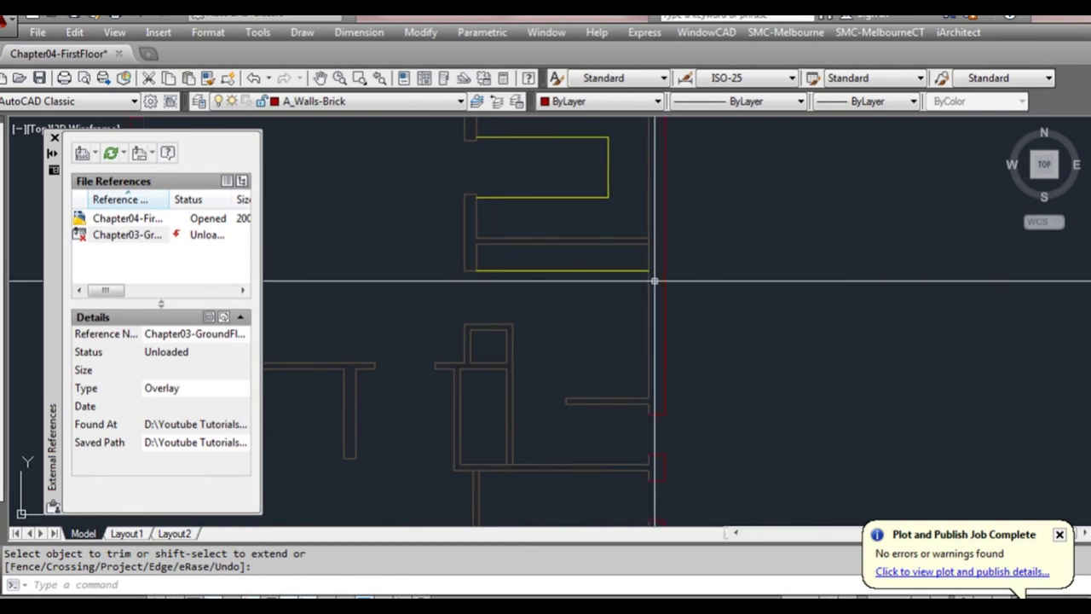
{"action": "scroll", "coordinate": [653, 274], "scroll_direction": "up", "scroll_amount": 2}
{"action": "type", "text": "l"}
{"action": "key", "text": "Return"}
{"action": "left_click", "coordinate": [666, 230]}
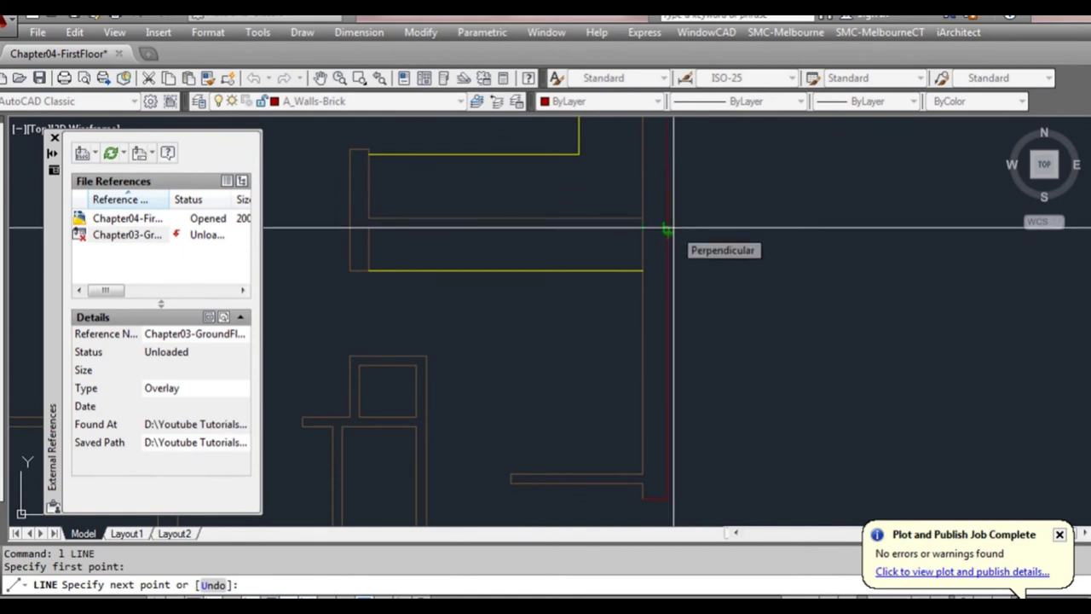
{"action": "left_click", "coordinate": [673, 229]}
{"action": "key", "text": "Return"}
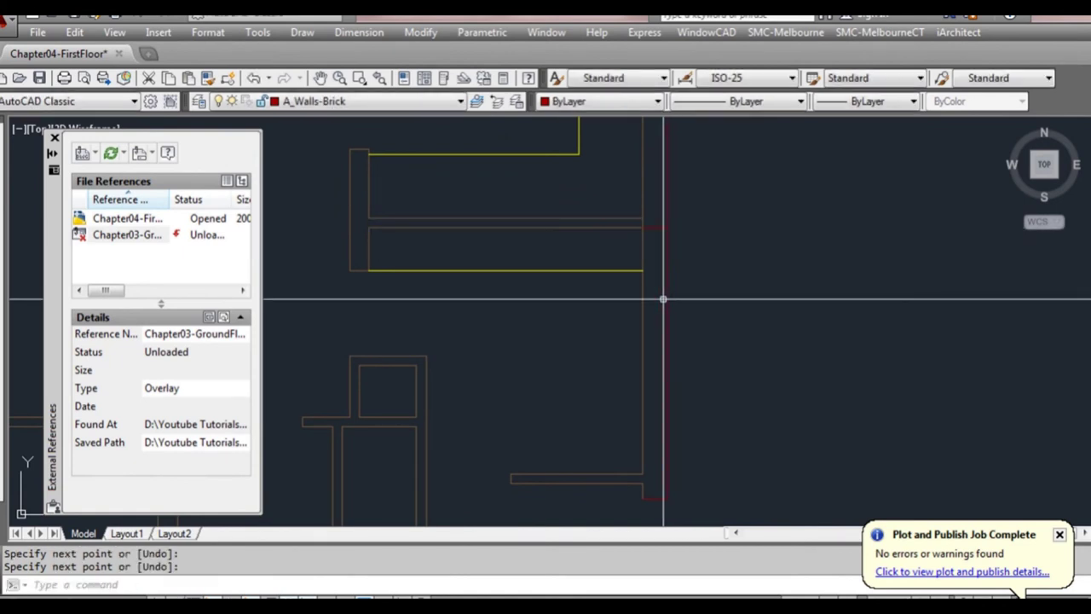
Try offsetting the new horizontal line across the right wall 1800 downward
{"action": "type", "text": "o"}
{"action": "key", "text": "Return"}
{"action": "type", "text": "1800"}
{"action": "key", "text": "Return"}
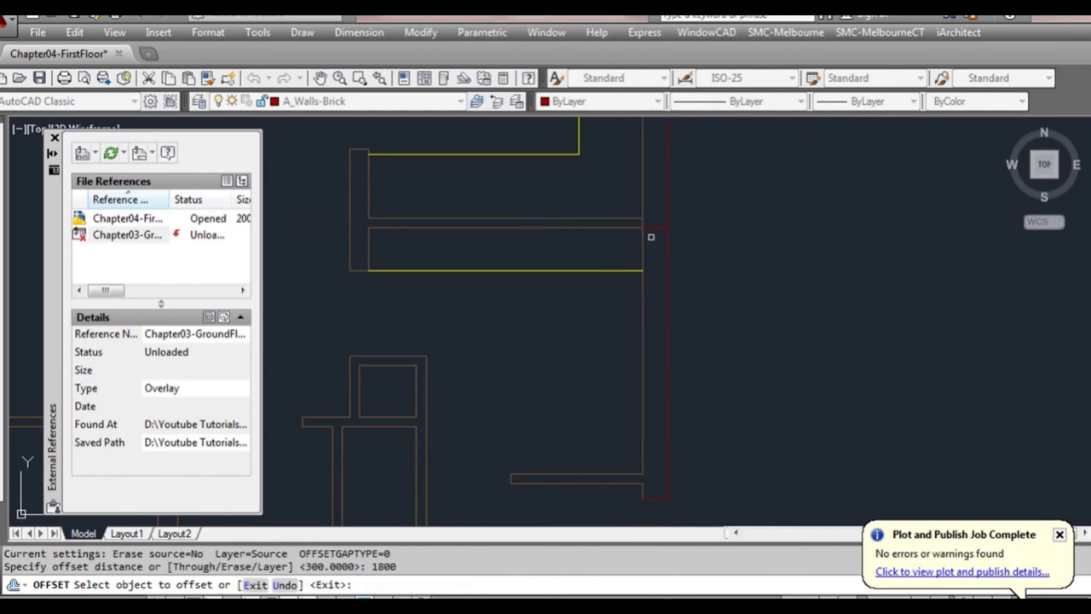
{"action": "left_click", "coordinate": [656, 224]}
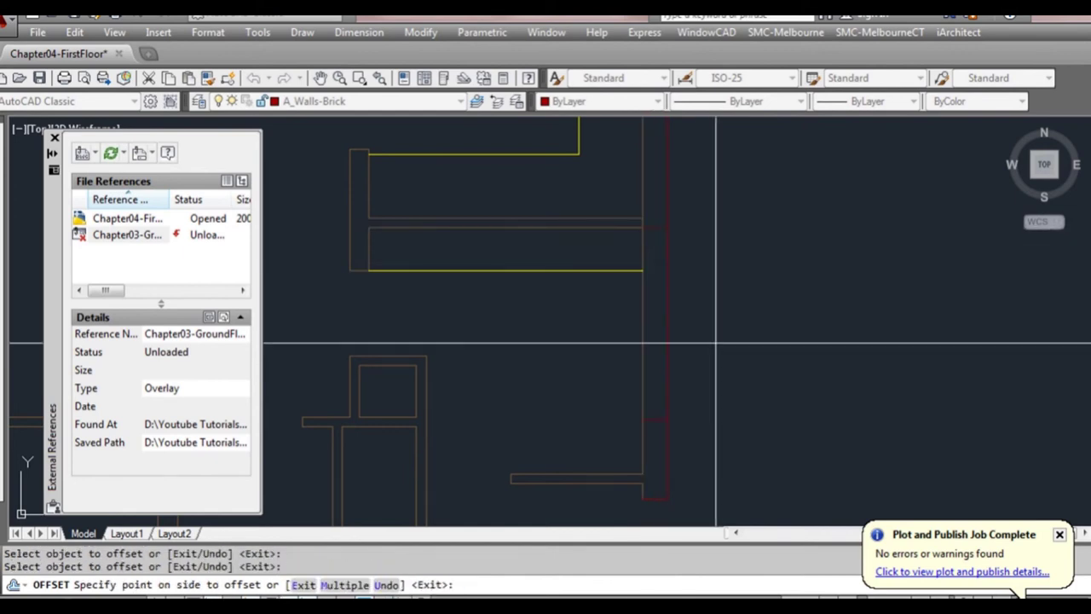
{"action": "key", "text": "Escape"}
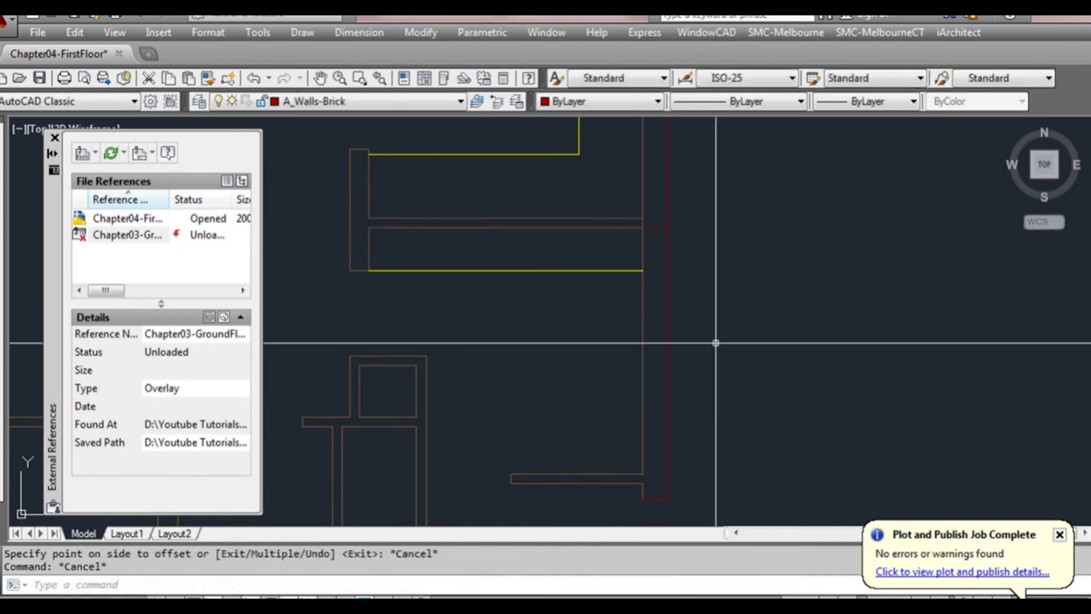
Offset the horizontal line at the partition's end 1200 downward across the right wall
{"action": "type", "text": "o"}
{"action": "key", "text": "Return"}
{"action": "type", "text": "1200"}
{"action": "key", "text": "Return"}
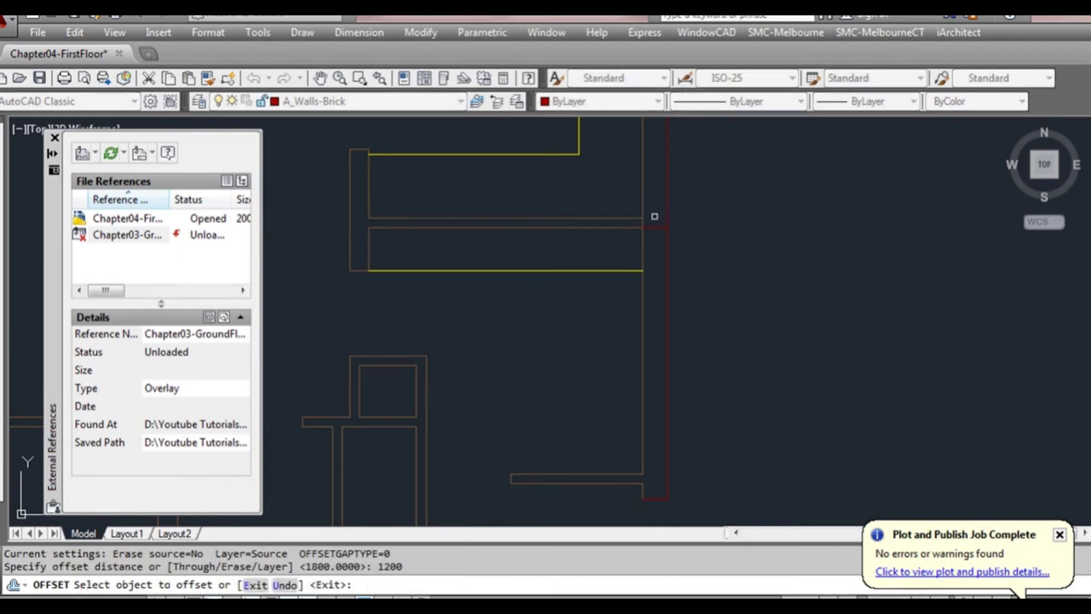
{"action": "left_click", "coordinate": [655, 227]}
{"action": "left_click", "coordinate": [705, 368]}
{"action": "key", "text": "Escape"}
Trim both lines of the right wall between the two horizontal lines 1200 apart to form an opening
{"action": "type", "text": "tr"}
{"action": "key", "text": "Return"}
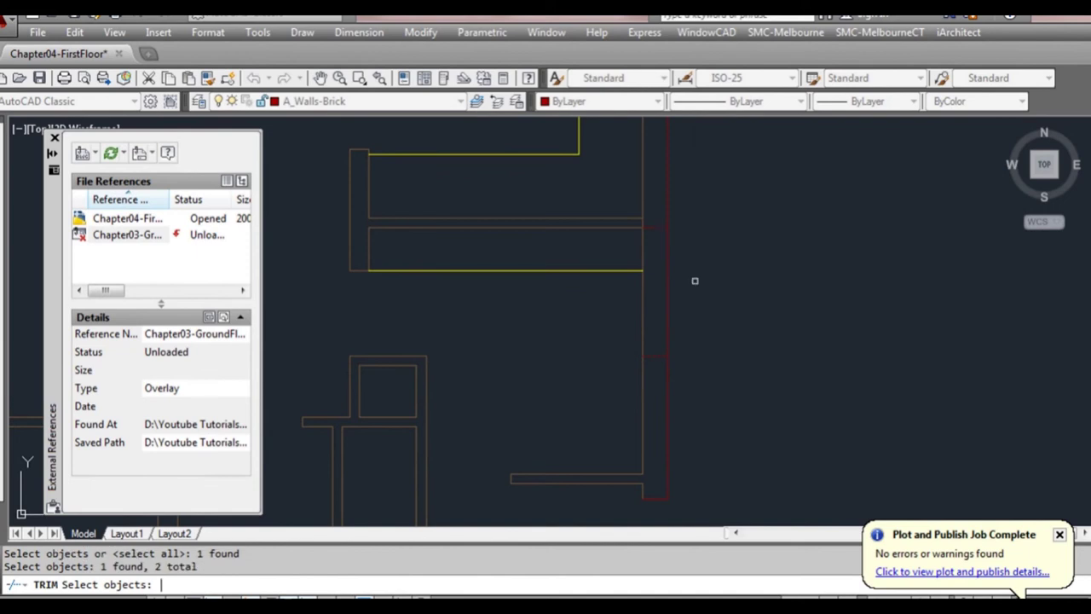
{"action": "key", "text": "Escape"}
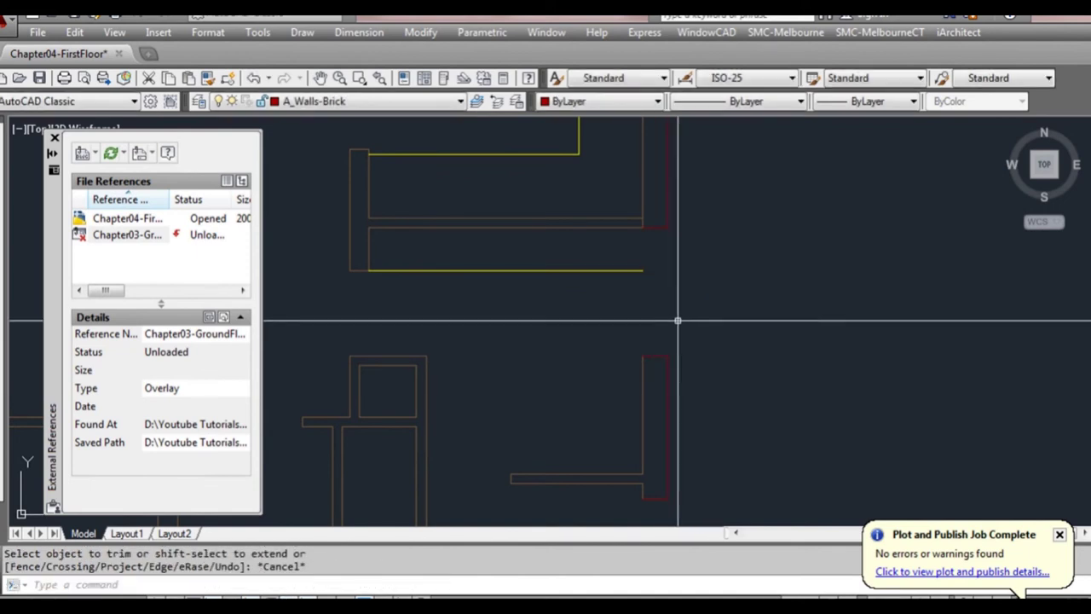
Make A_Sanitary the current layer
{"action": "left_click", "coordinate": [411, 103]}
{"action": "scroll", "coordinate": [423, 157], "scroll_direction": "up", "scroll_amount": 4}
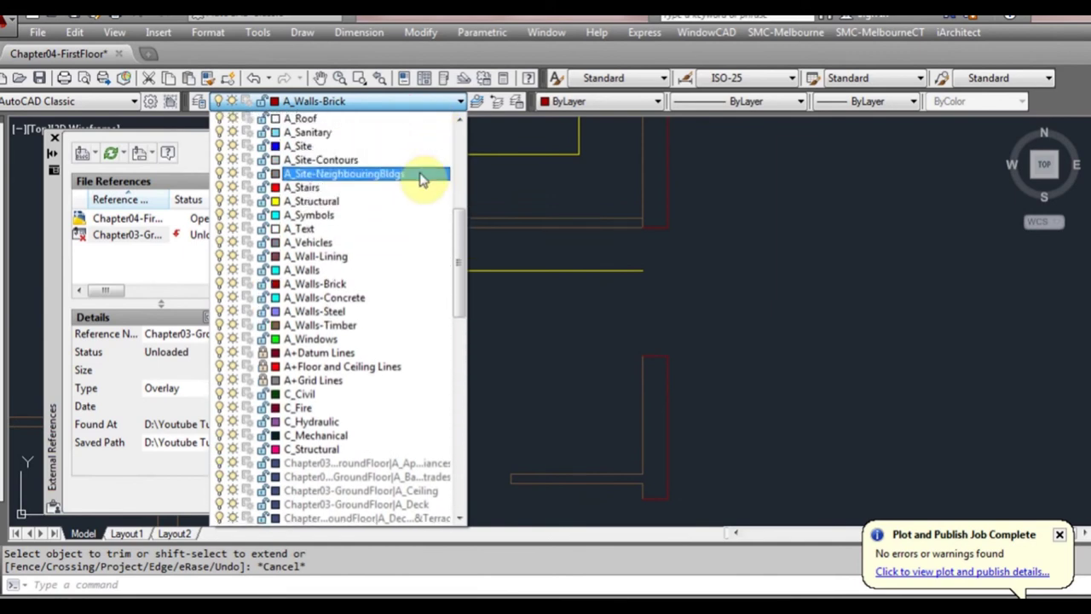
{"action": "scroll", "coordinate": [412, 162], "scroll_direction": "up", "scroll_amount": 1}
{"action": "left_click", "coordinate": [409, 175]}
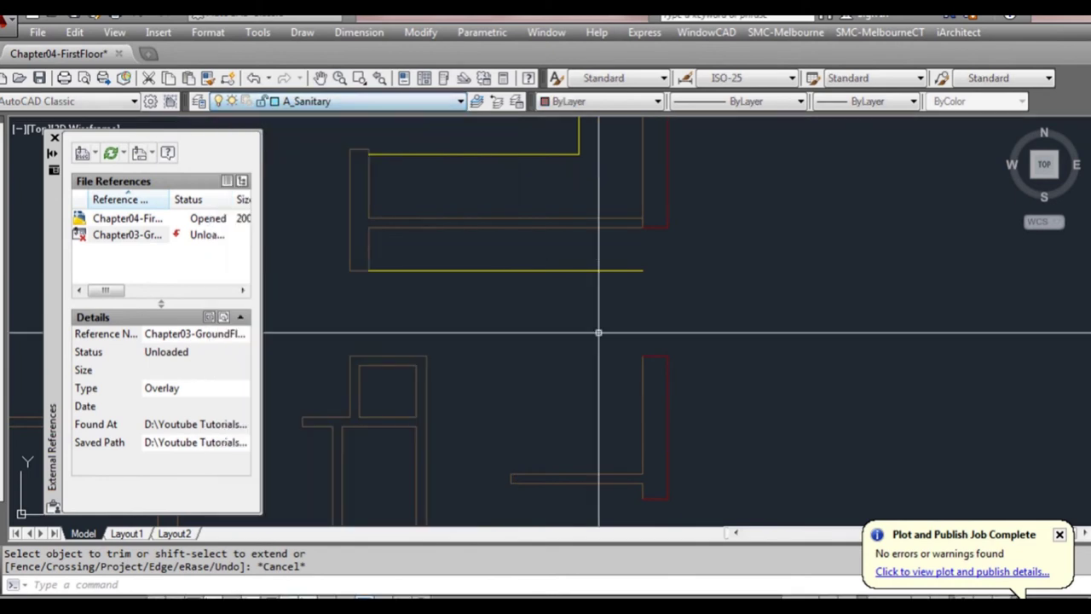
Draw a closed rectangular polyline on the short partition at the right wall, as wide as the partition and 1000 deep
{"action": "middle_click_drag", "start_coordinate": [596, 366], "coordinate": [618, 348]}
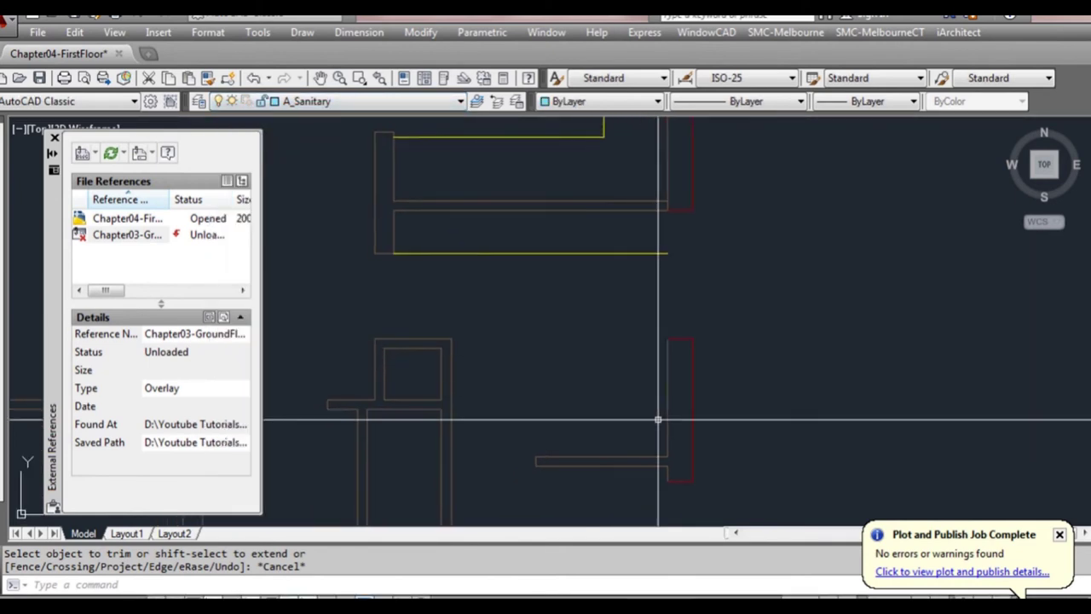
{"action": "type", "text": "pl"}
{"action": "key", "text": "Return"}
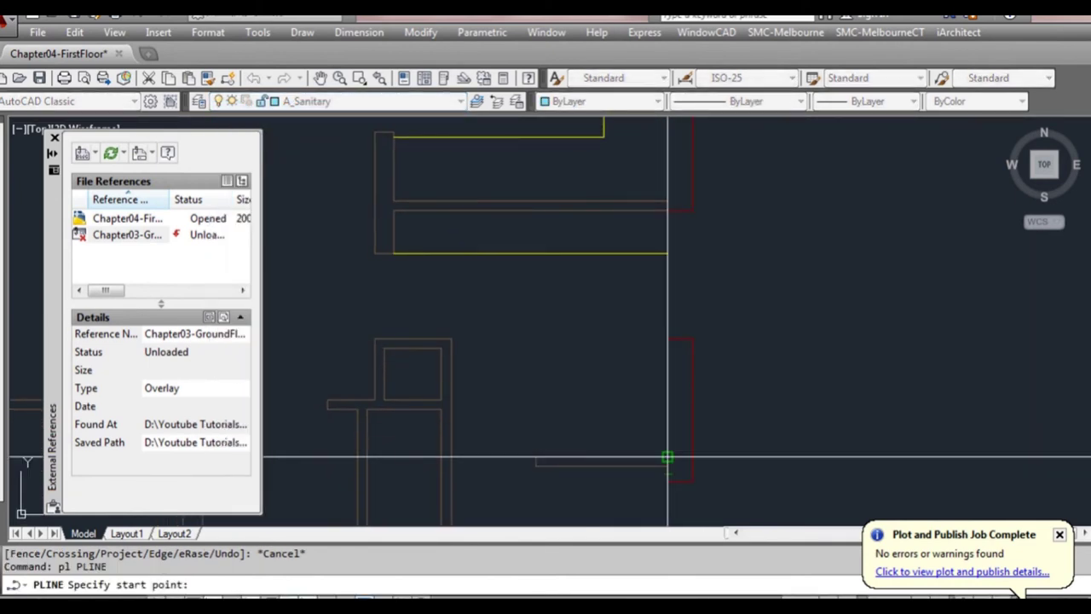
{"action": "left_click", "coordinate": [667, 458]}
{"action": "left_click", "coordinate": [535, 458]}
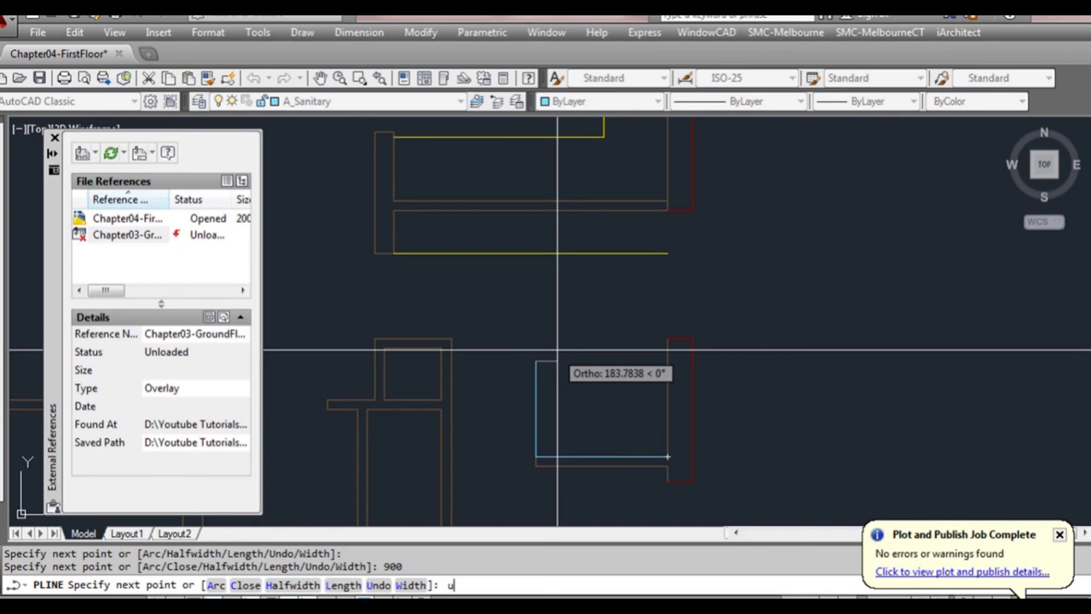
{"action": "key", "text": "Return"}
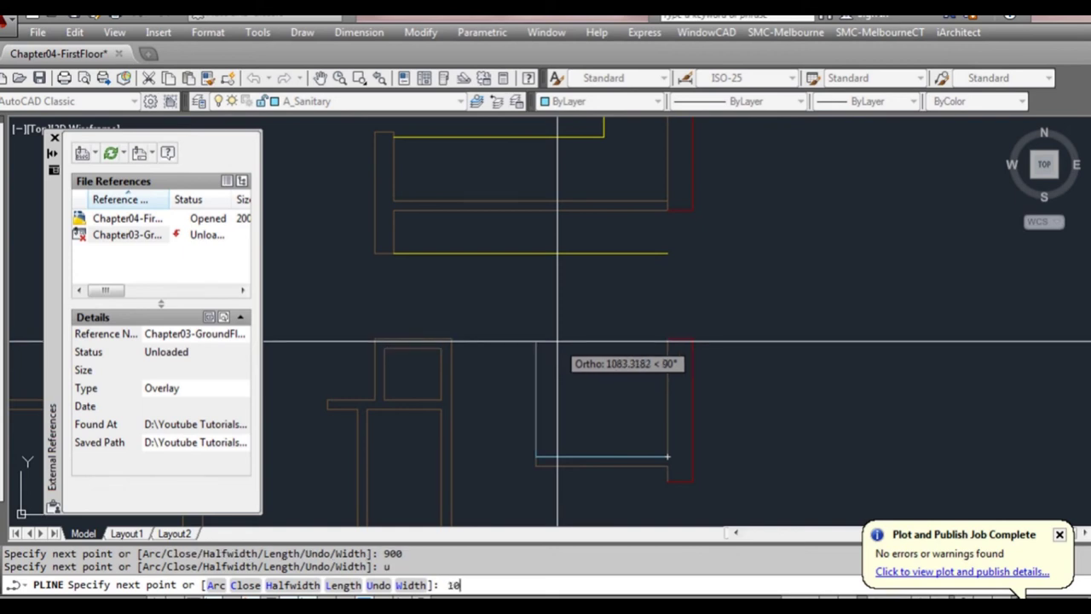
{"action": "type", "text": "1000"}
{"action": "key", "text": "Return"}
{"action": "left_click", "coordinate": [667, 349]}
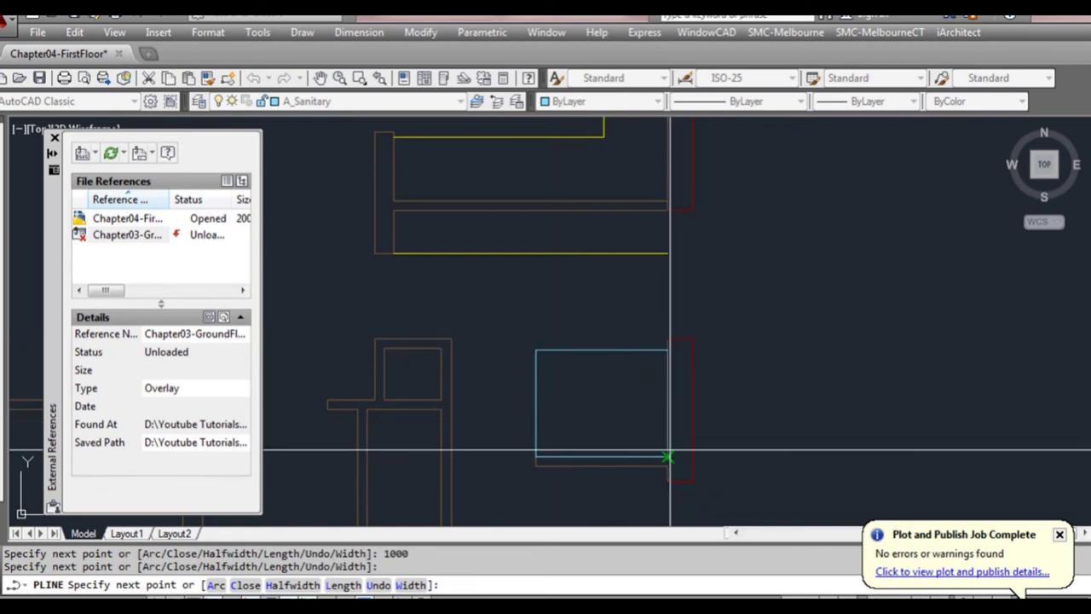
{"action": "left_click", "coordinate": [667, 456]}
{"action": "key", "text": "Return"}
Draw two crossing diagonals between opposite corners of the new sanitary rectangle
{"action": "key", "text": "Return"}
{"action": "left_click", "coordinate": [535, 456]}
{"action": "left_click", "coordinate": [668, 349]}
{"action": "key", "text": "Return"}
{"action": "key", "text": "Return"}
{"action": "left_click", "coordinate": [535, 349]}
{"action": "left_click", "coordinate": [668, 456]}
{"action": "key", "text": "Return"}
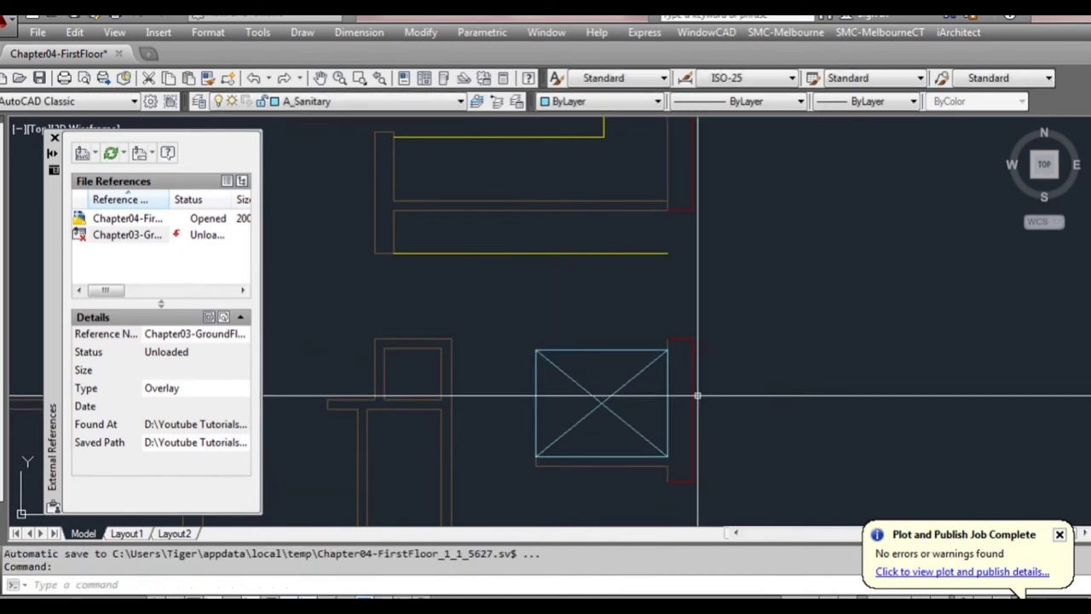
Save the first-floor drawing
{"action": "scroll", "coordinate": [732, 413], "scroll_direction": "down", "scroll_amount": 3}
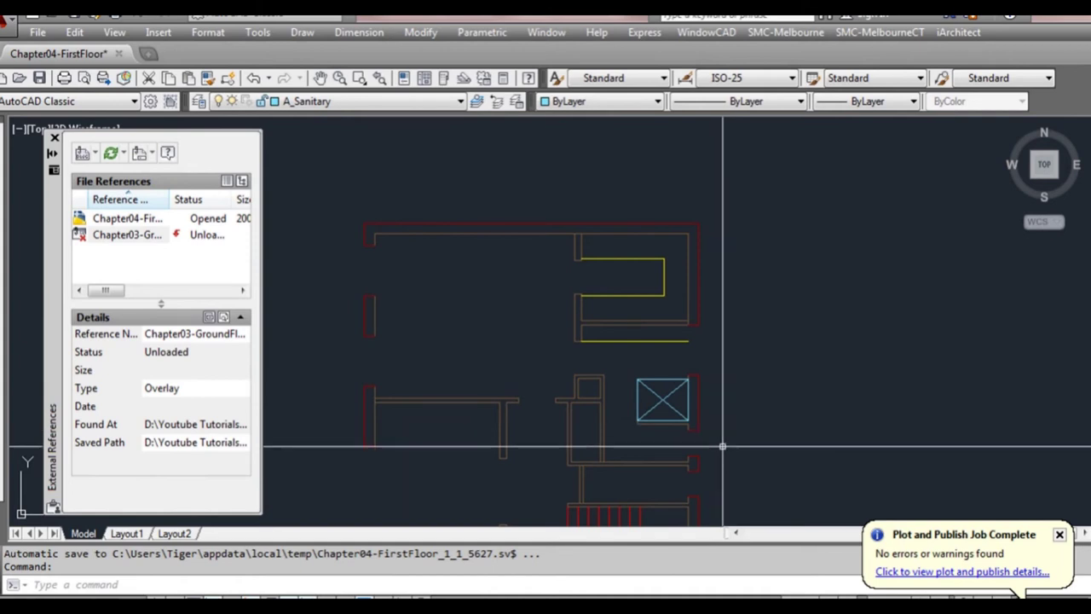
{"action": "middle_click_drag", "start_coordinate": [717, 459], "coordinate": [704, 340]}
{"action": "scroll", "coordinate": [699, 365], "scroll_direction": "down", "scroll_amount": 1}
{"action": "middle_click_drag", "start_coordinate": [694, 390], "coordinate": [677, 315]}
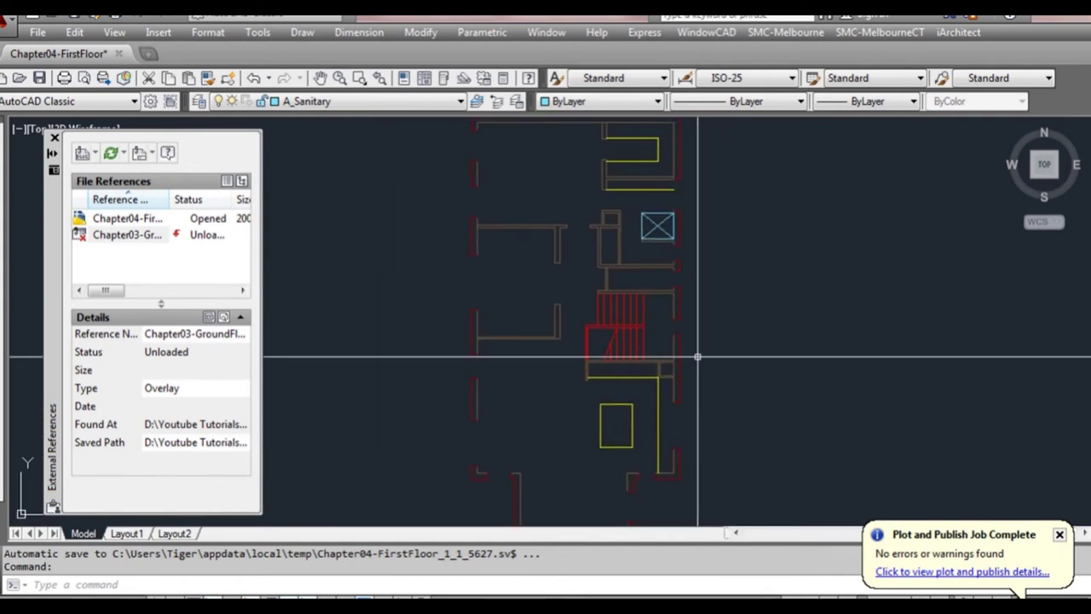
{"action": "left_click", "coordinate": [39, 78]}
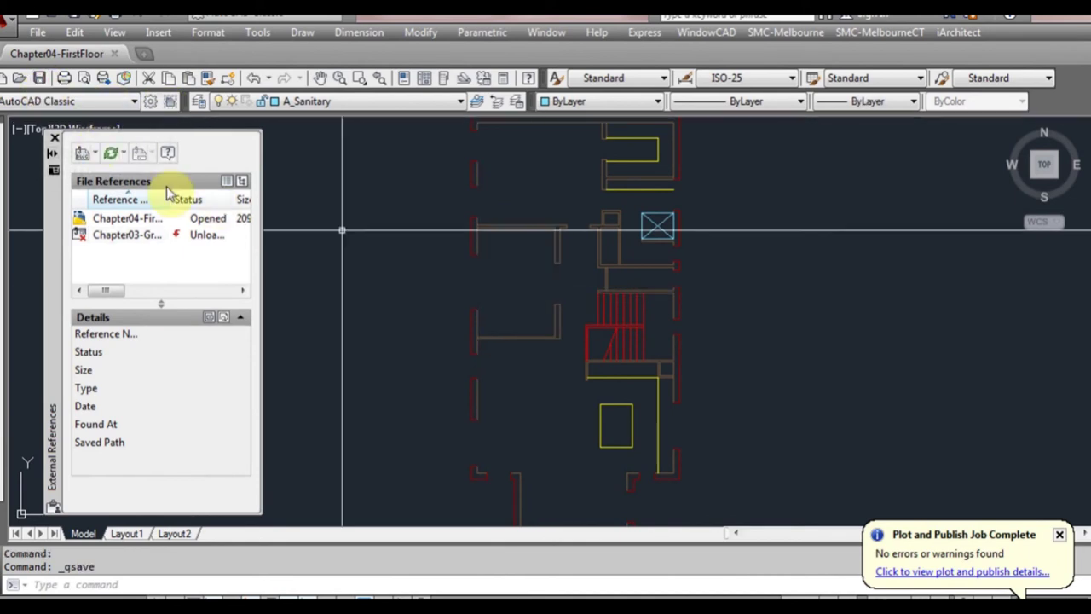
Open Chapter03-GroundFloor.dwg and copy the right bedroom's external window and the leftmost window of the lowest wall to the clipboard
{"action": "left_click", "coordinate": [17, 79]}
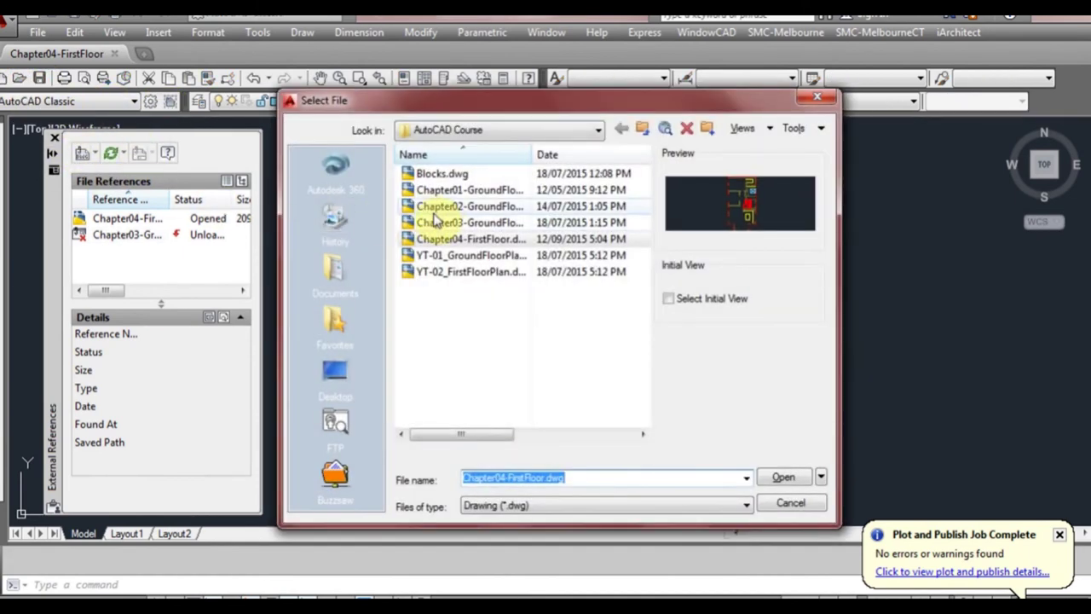
{"action": "double_click", "coordinate": [445, 224]}
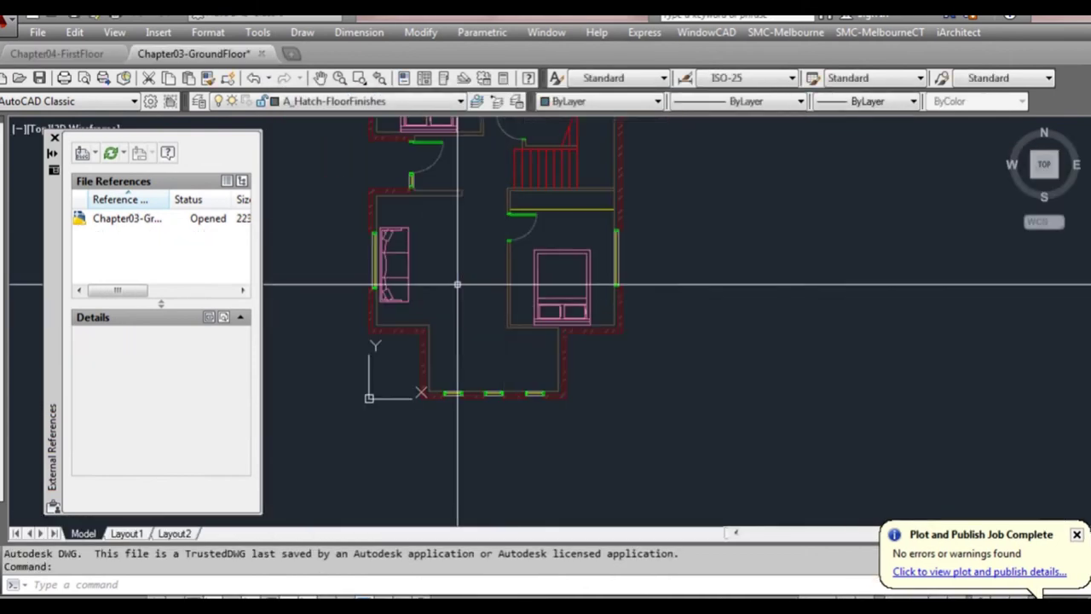
{"action": "left_click", "coordinate": [619, 311]}
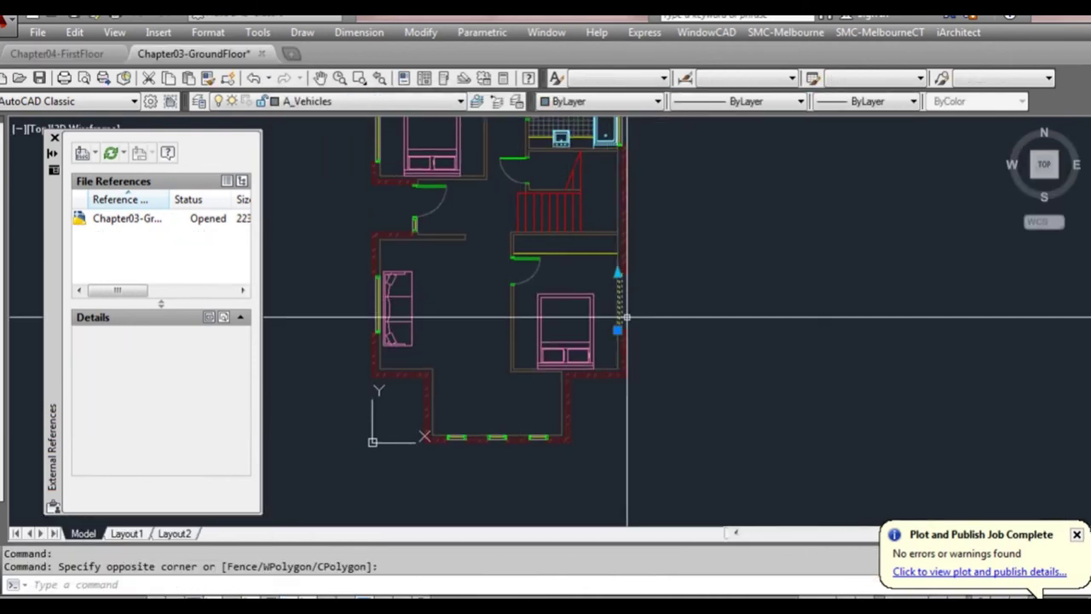
{"action": "left_click", "coordinate": [459, 437]}
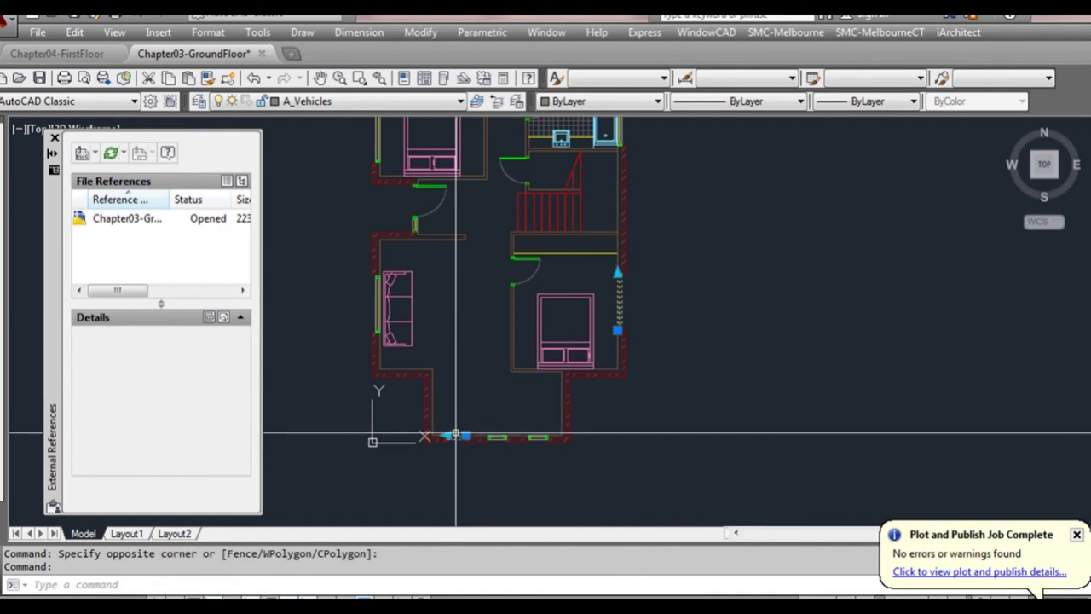
{"action": "key", "text": "ctrl+c"}
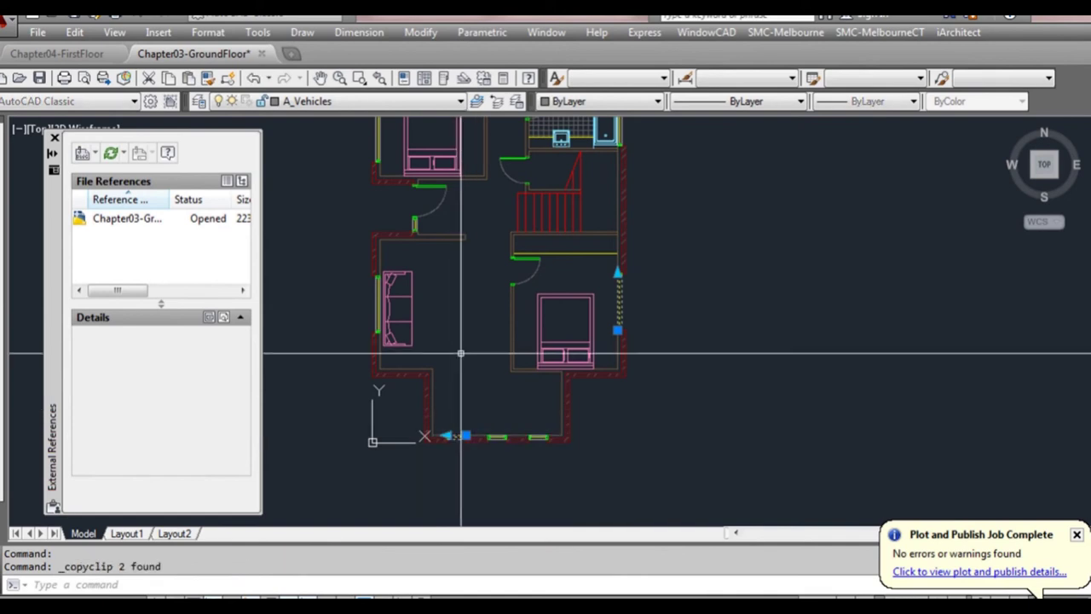
Switch to the Chapter04-FirstFloor drawing and paste the two copied windows beside the plan's right side
{"action": "left_click", "coordinate": [73, 55]}
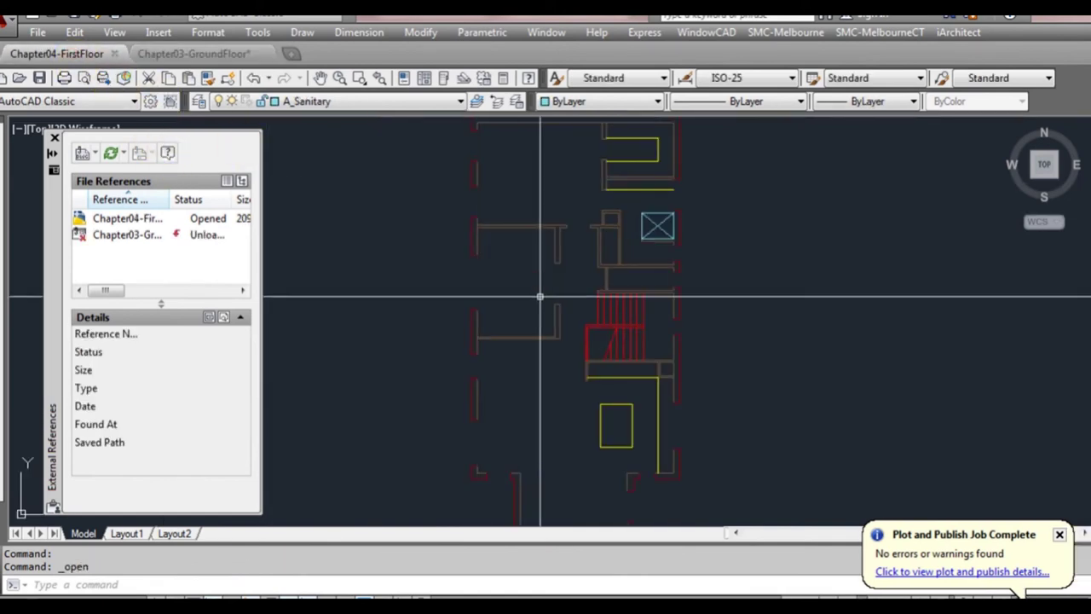
{"action": "key", "text": "ctrl+v"}
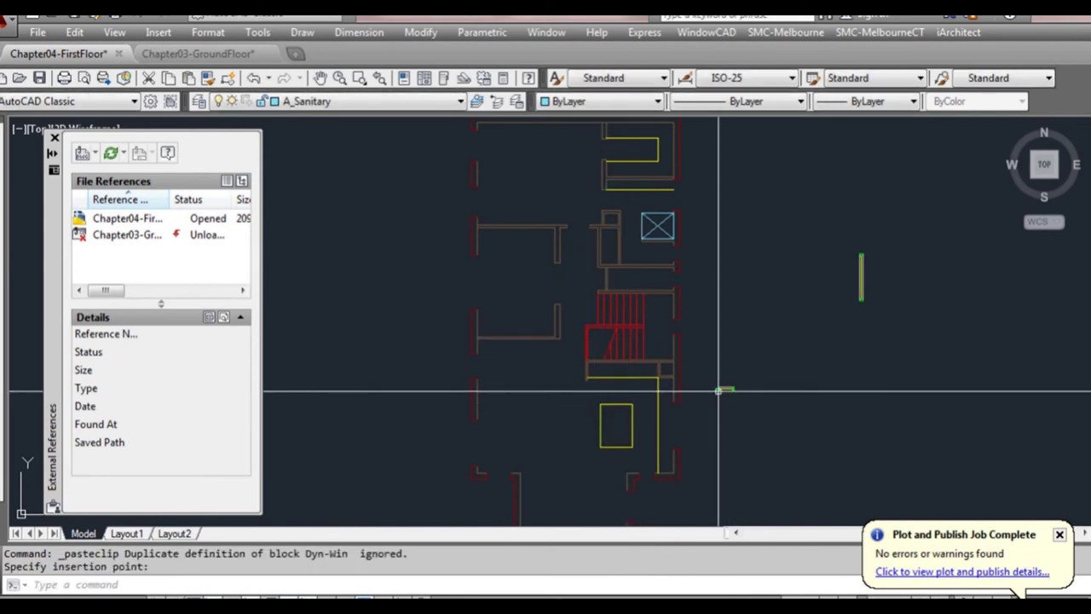
Move the small horizontal window to the right jamb of the lowest wall's opening and stretch it to the left jamb
{"action": "left_click", "coordinate": [725, 388]}
{"action": "scroll", "coordinate": [725, 390], "scroll_direction": "up", "scroll_amount": 4}
{"action": "left_click", "coordinate": [738, 385]}
{"action": "key", "text": "space"}
{"action": "middle_click_drag", "start_coordinate": [687, 455], "coordinate": [730, 284]}
{"action": "middle_click_drag", "start_coordinate": [632, 369], "coordinate": [800, 260]}
{"action": "left_click", "coordinate": [666, 404]}
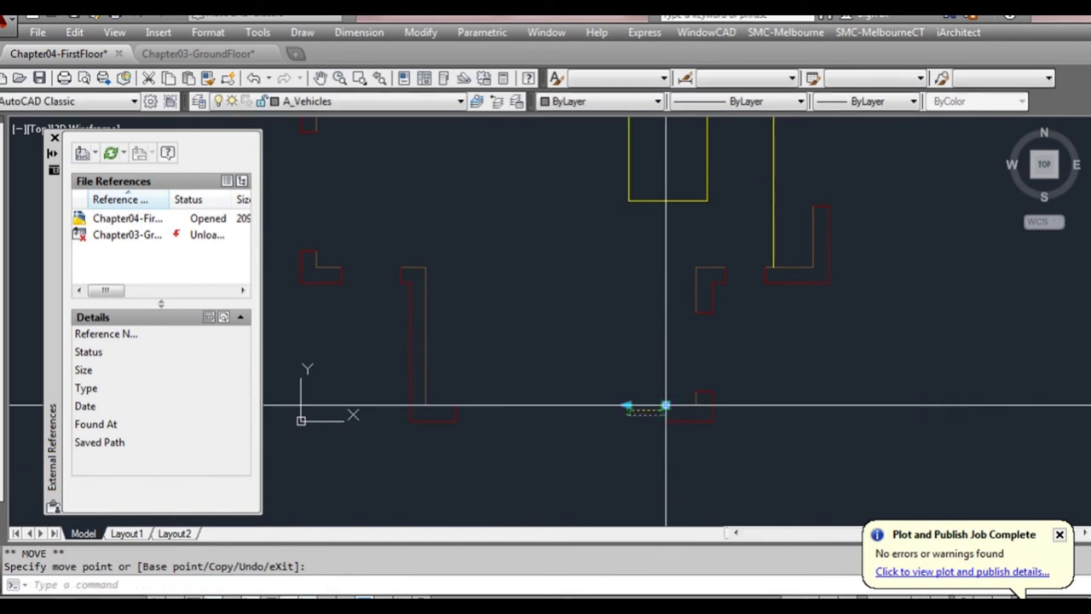
{"action": "left_click", "coordinate": [629, 406]}
{"action": "left_click", "coordinate": [458, 407]}
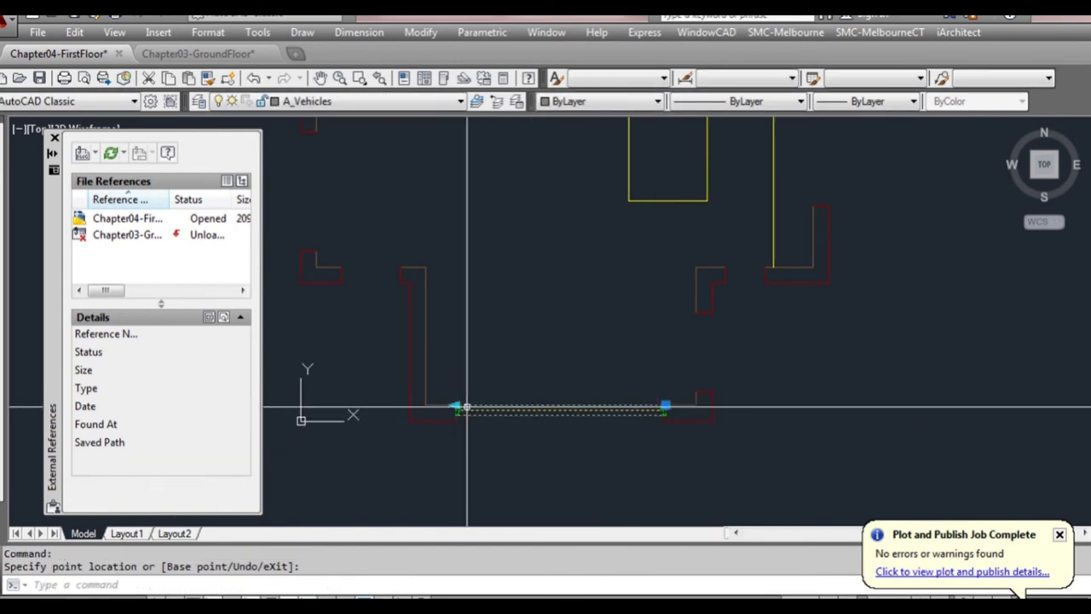
Copy the wide window to the right jambs of the two short wall openings on either side of the projecting bay
{"action": "left_click", "coordinate": [666, 407]}
{"action": "type", "text": "c"}
{"action": "key", "text": "Return"}
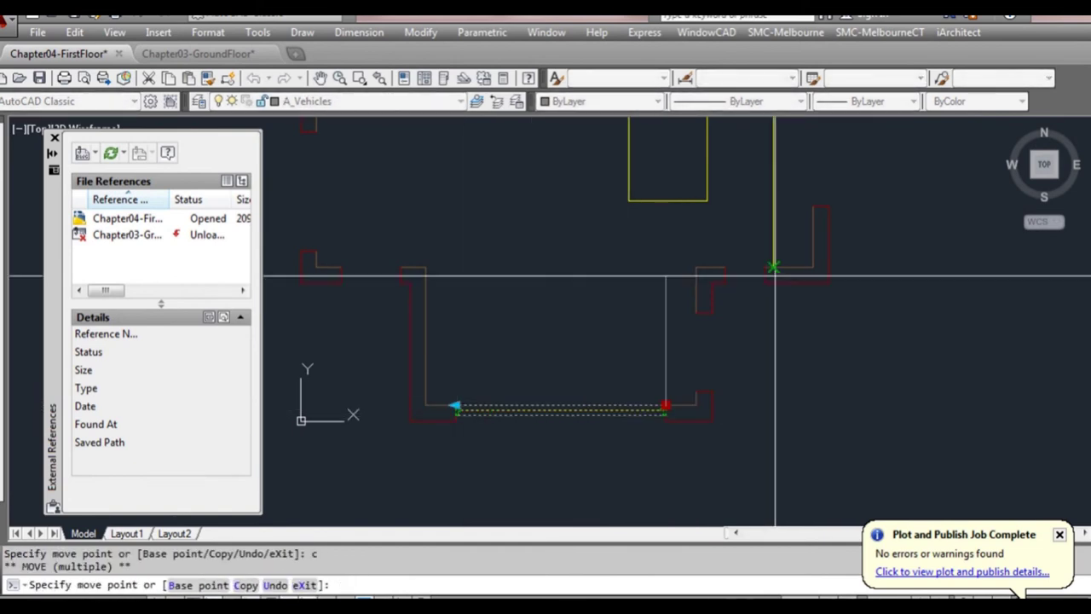
{"action": "left_click", "coordinate": [765, 266]}
{"action": "middle_click_drag", "start_coordinate": [579, 305], "coordinate": [725, 336]}
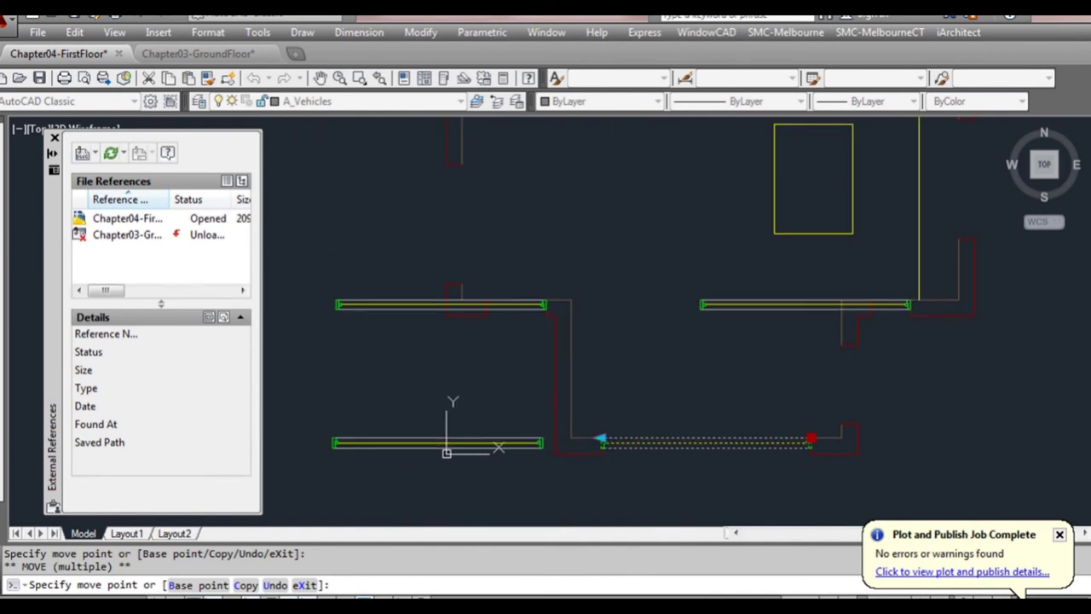
{"action": "key", "text": "Escape"}
Shorten the two copied windows beside the bay to fit the widths of their openings
{"action": "left_click", "coordinate": [453, 304]}
{"action": "left_click", "coordinate": [337, 304]}
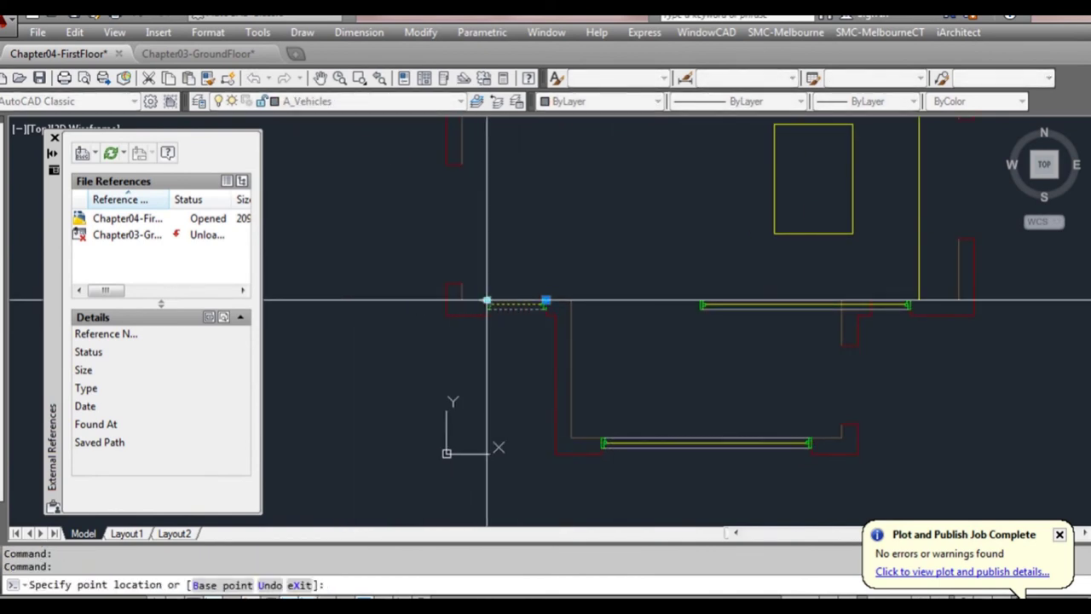
{"action": "middle_click_drag", "start_coordinate": [876, 304], "coordinate": [642, 322]}
{"action": "key", "text": "Escape"}
{"action": "left_click", "coordinate": [466, 319]}
{"action": "key", "text": "Escape"}
{"action": "scroll", "coordinate": [591, 324], "scroll_direction": "down", "scroll_amount": 2}
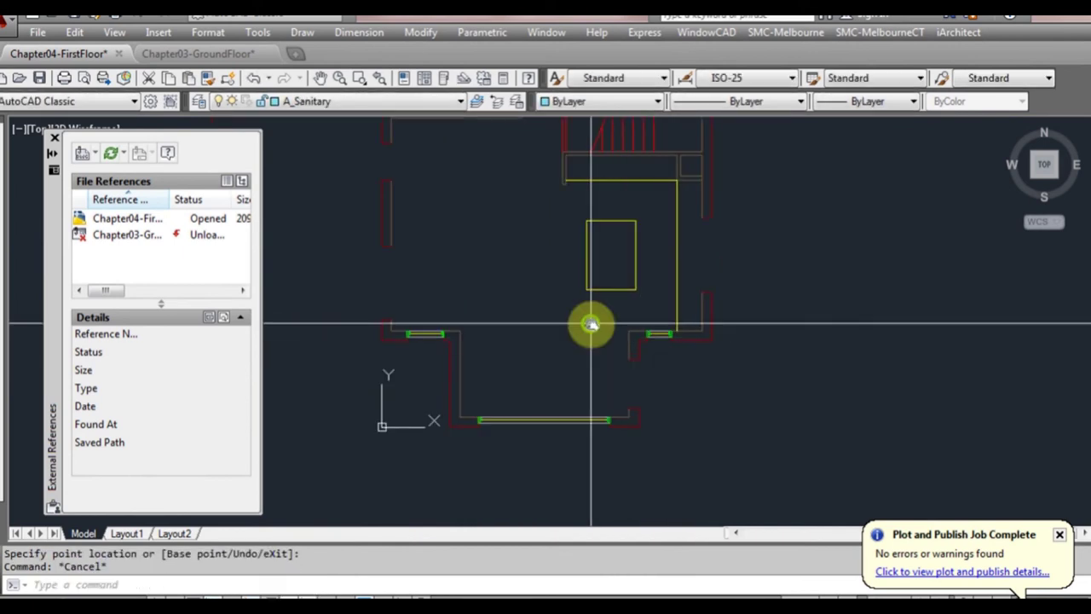
Copy the window left of the bay to the lower jamb of the lowest opening in the left external wall
{"action": "middle_click_drag", "start_coordinate": [591, 324], "coordinate": [650, 350]}
{"action": "left_click", "coordinate": [494, 360]}
{"action": "scroll", "coordinate": [504, 353], "scroll_direction": "up", "scroll_amount": 2}
{"action": "left_click", "coordinate": [507, 355]}
{"action": "key", "text": "space"}
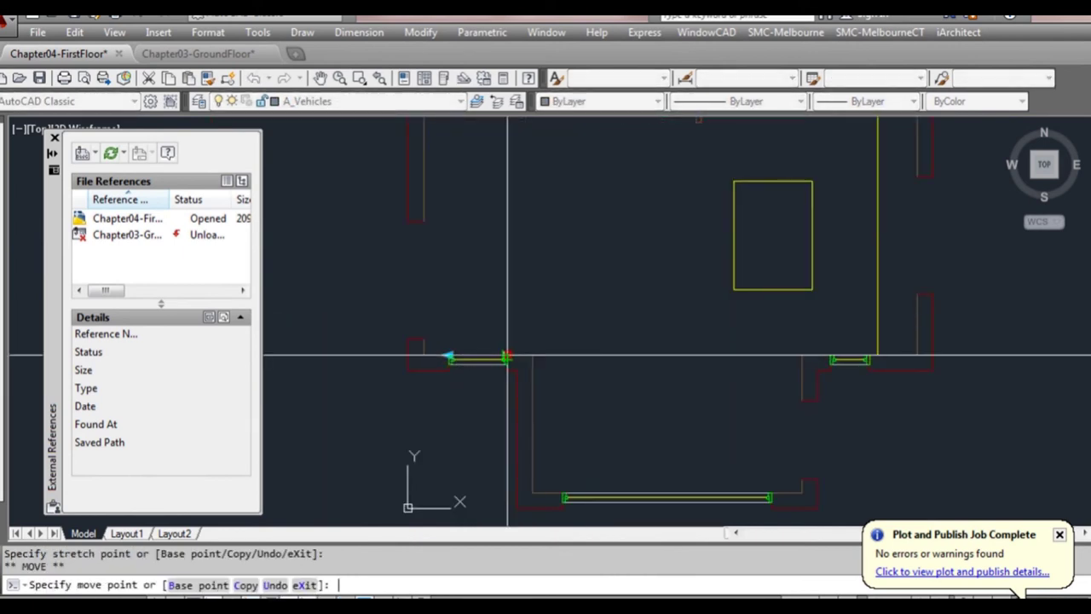
{"action": "type", "text": "c"}
{"action": "key", "text": "Return"}
{"action": "key", "text": "Escape"}
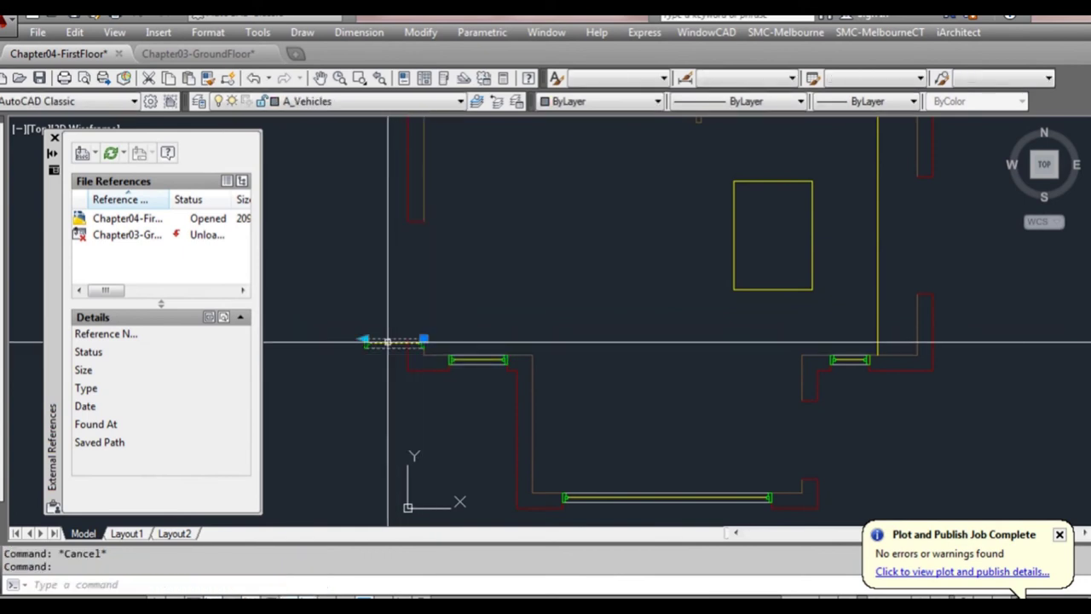
Rotate the copied window upright about its corner and stretch it to the upper jamb of the left wall's lowest opening
{"action": "left_click", "coordinate": [426, 338]}
{"action": "key", "text": "space"}
{"action": "key", "text": "space"}
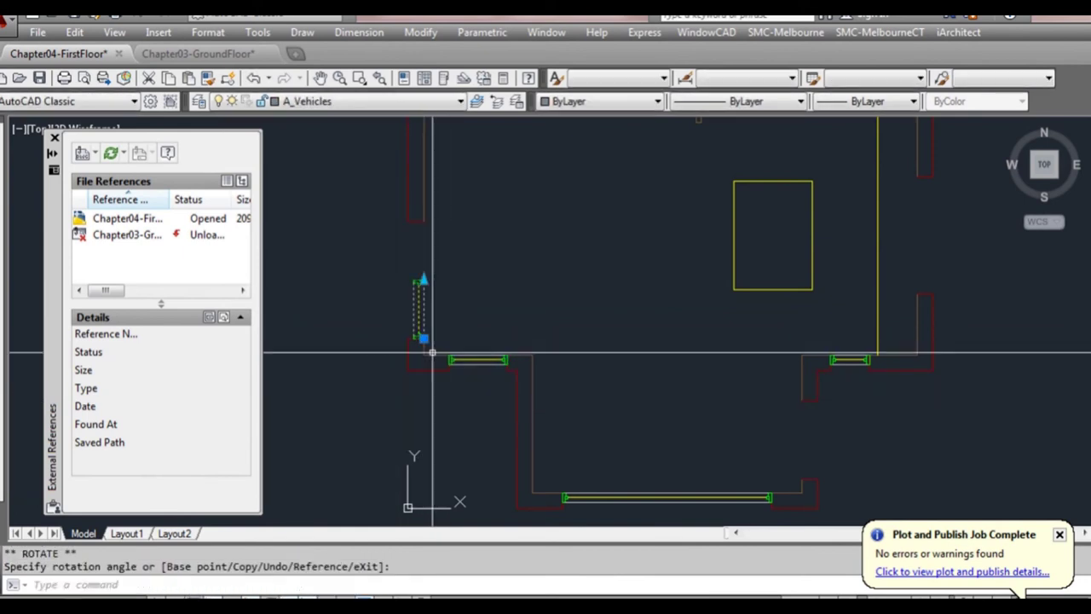
{"action": "left_click", "coordinate": [424, 284]}
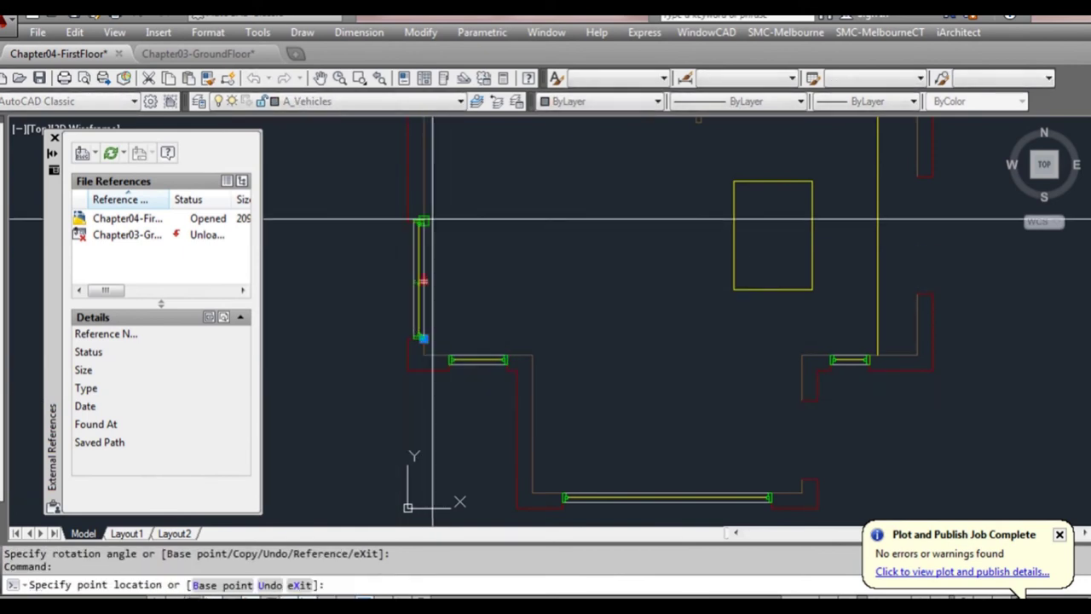
{"action": "left_click", "coordinate": [441, 330]}
Copy the upright window to the lower jambs of the four other openings further up the left external wall
{"action": "left_click", "coordinate": [423, 338]}
{"action": "key", "text": "space"}
{"action": "scroll", "coordinate": [441, 347], "scroll_direction": "down", "scroll_amount": 2}
{"action": "type", "text": "c"}
{"action": "key", "text": "Return"}
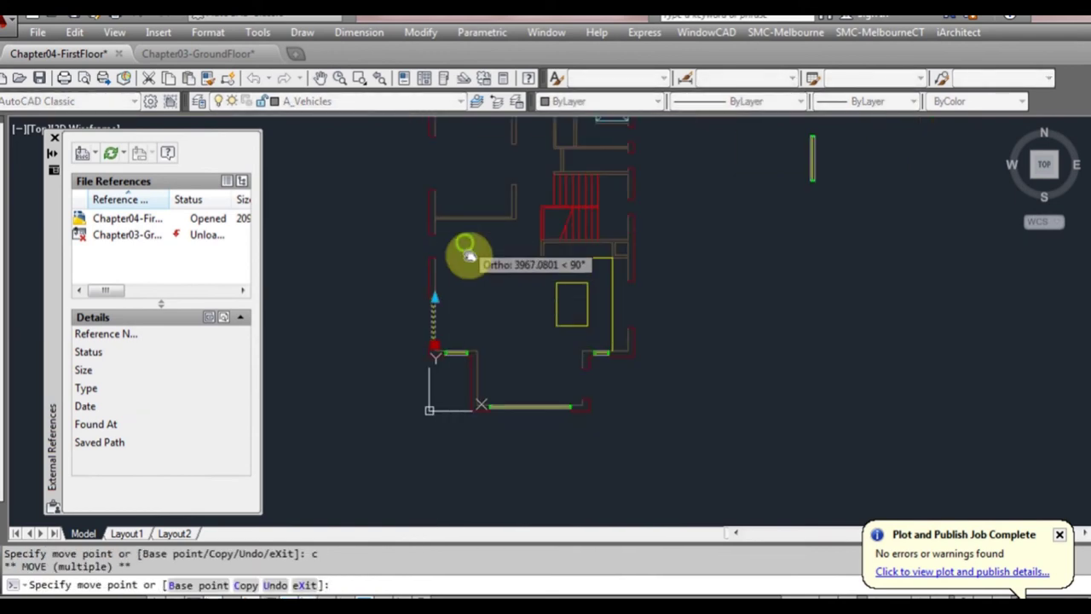
{"action": "scroll", "coordinate": [448, 212], "scroll_direction": "up", "scroll_amount": 2}
{"action": "left_click", "coordinate": [420, 332]}
{"action": "middle_click_drag", "start_coordinate": [460, 202], "coordinate": [488, 346]}
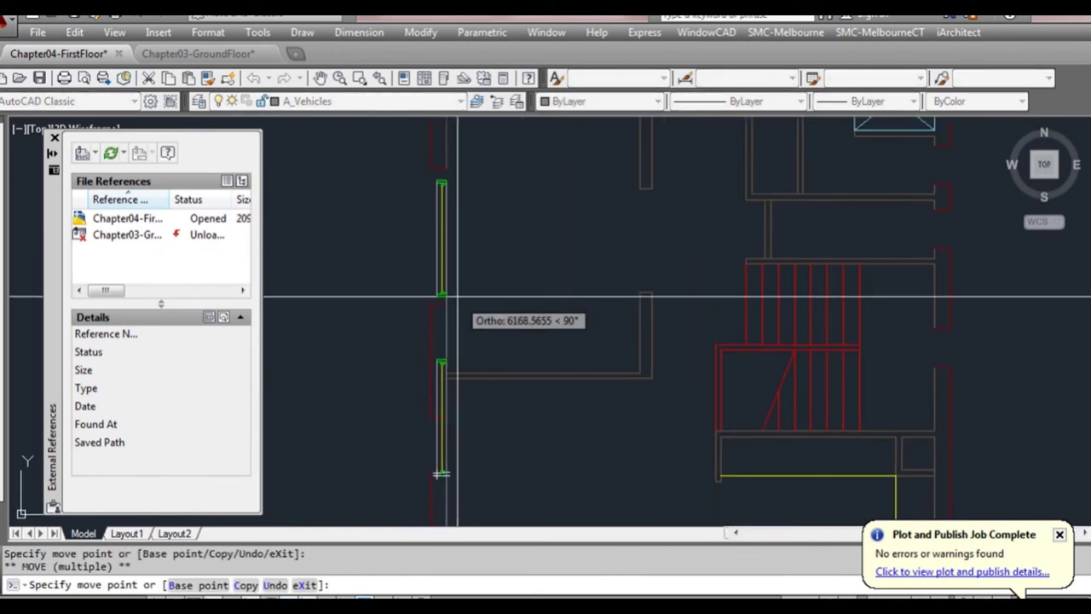
{"action": "left_click", "coordinate": [447, 302]}
{"action": "middle_click_drag", "start_coordinate": [492, 139], "coordinate": [502, 301]}
{"action": "middle_click_drag", "start_coordinate": [469, 216], "coordinate": [469, 331]}
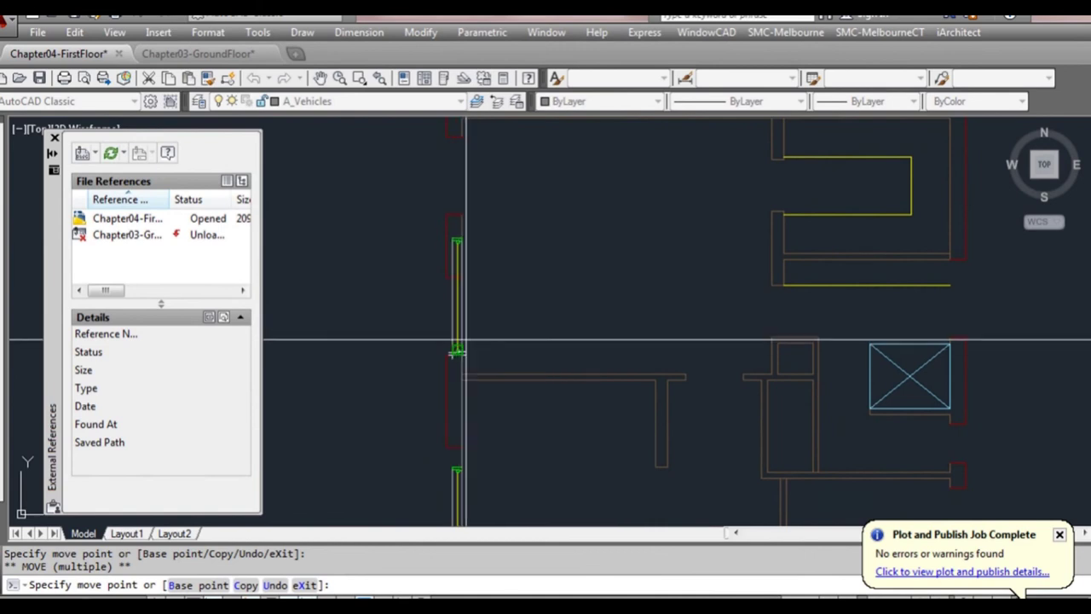
{"action": "left_click", "coordinate": [455, 348]}
{"action": "middle_click_drag", "start_coordinate": [480, 210], "coordinate": [480, 312]}
{"action": "key", "text": "Escape"}
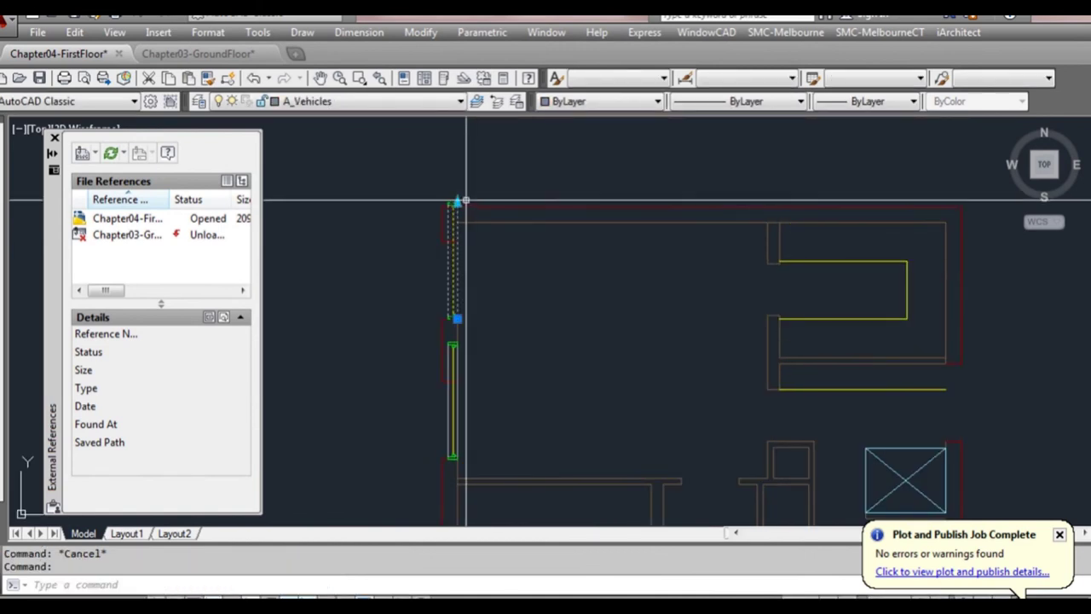
Shorten the topmost window on the left external wall to the upper jamb of its opening
{"action": "left_click", "coordinate": [456, 203]}
{"action": "left_click", "coordinate": [458, 244]}
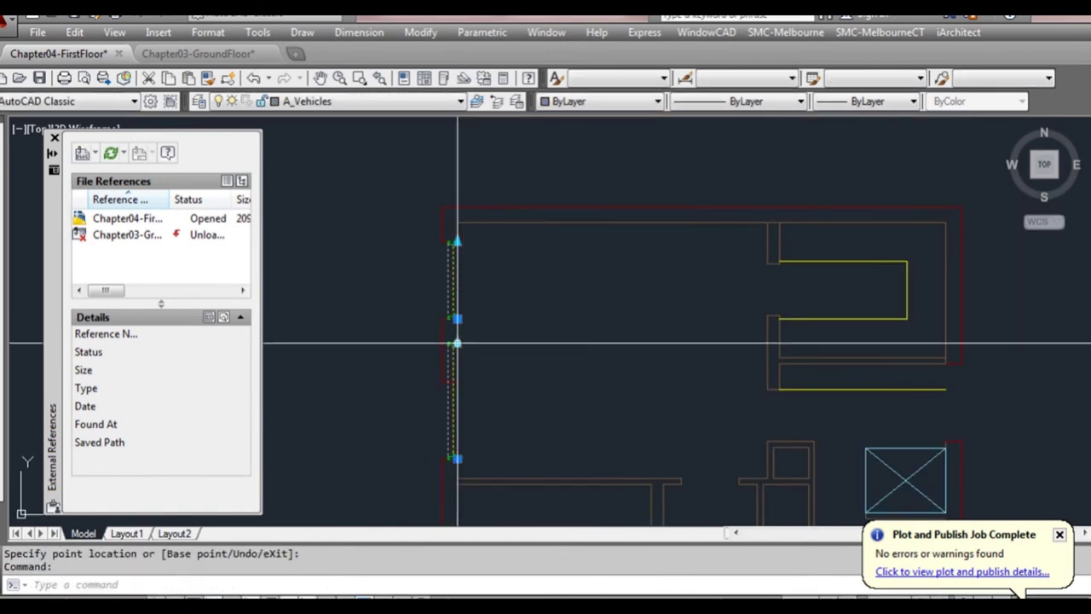
{"action": "key", "text": "Escape"}
{"action": "key", "text": "Escape"}
Stretch the middle window on the left external wall up to the upper jamb of its opening
{"action": "middle_click_drag", "start_coordinate": [480, 433], "coordinate": [504, 166]}
{"action": "left_click", "coordinate": [481, 322]}
{"action": "left_click", "coordinate": [482, 303]}
{"action": "left_click", "coordinate": [481, 285]}
{"action": "middle_click_drag", "start_coordinate": [516, 465], "coordinate": [516, 329]}
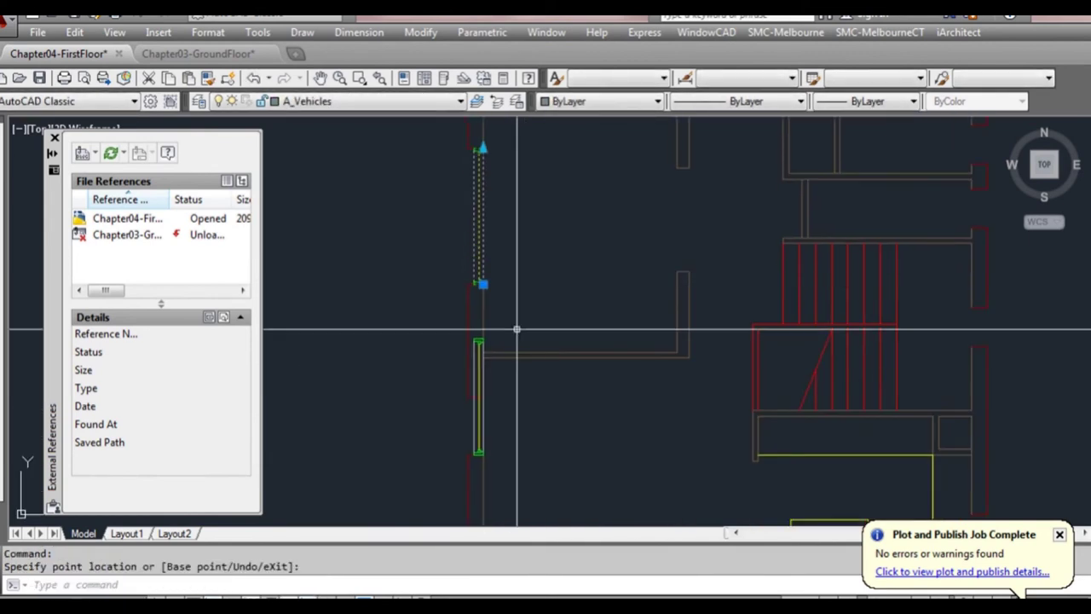
Shorten the window below the middle one on the left external wall to the upper jamb of its opening
{"action": "key", "text": "Escape"}
{"action": "left_click", "coordinate": [475, 407]}
{"action": "left_click", "coordinate": [480, 340]}
{"action": "left_click", "coordinate": [481, 397]}
{"action": "key", "text": "Escape"}
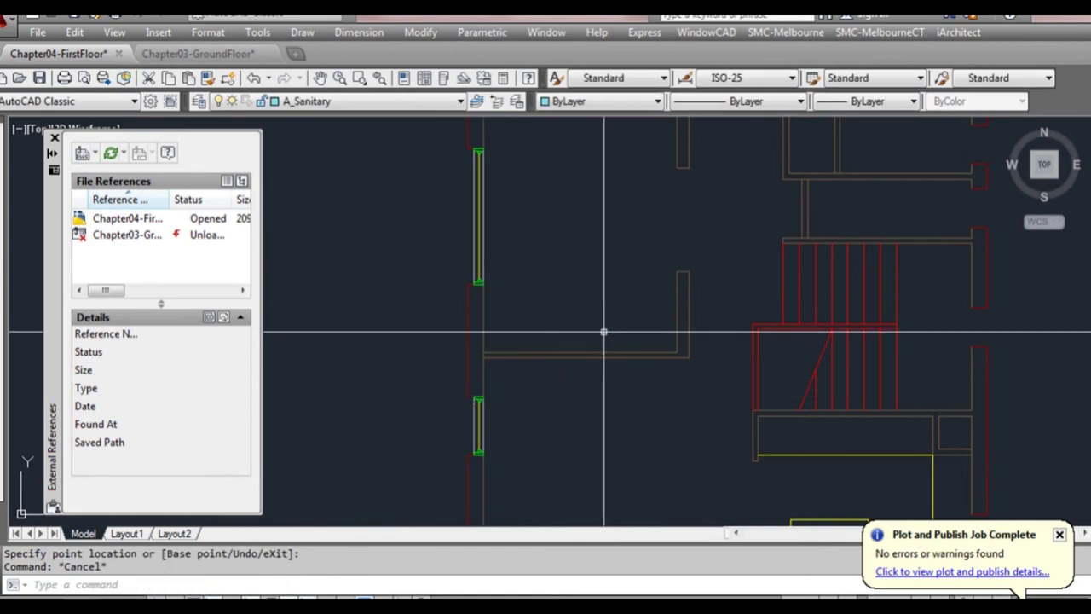
Move the loose upright window beside the plan to the lower jamb of the opening in the front bay's right side wall
{"action": "scroll", "coordinate": [612, 339], "scroll_direction": "down", "scroll_amount": 4}
{"action": "middle_click_drag", "start_coordinate": [677, 372], "coordinate": [581, 325]}
{"action": "left_click", "coordinate": [850, 297]}
{"action": "left_click", "coordinate": [836, 225]}
{"action": "left_click", "coordinate": [836, 261]}
{"action": "key", "text": "space"}
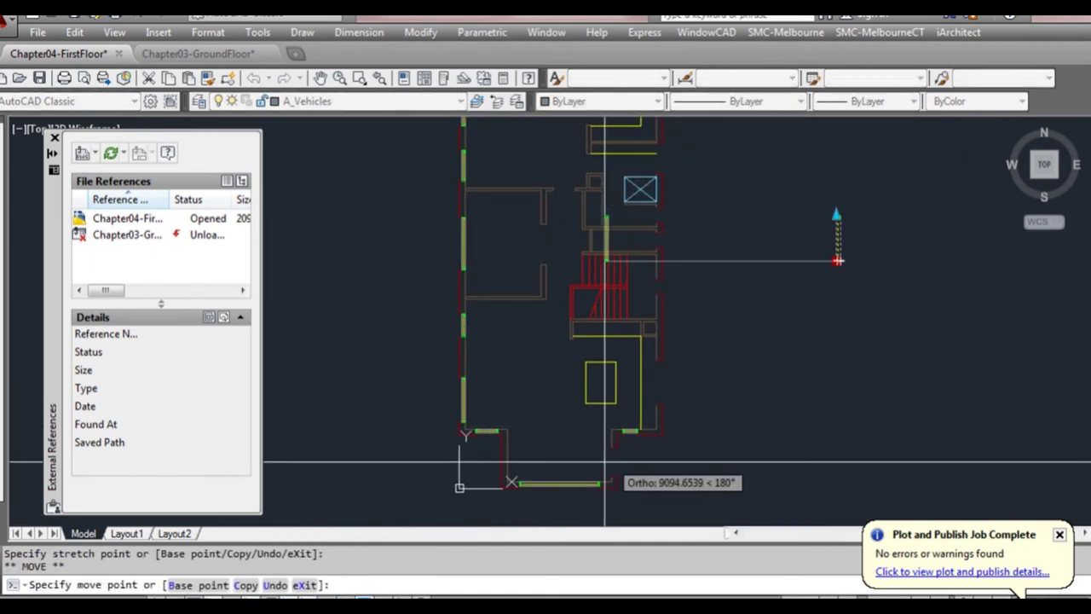
{"action": "scroll", "coordinate": [606, 378], "scroll_direction": "up", "scroll_amount": 6}
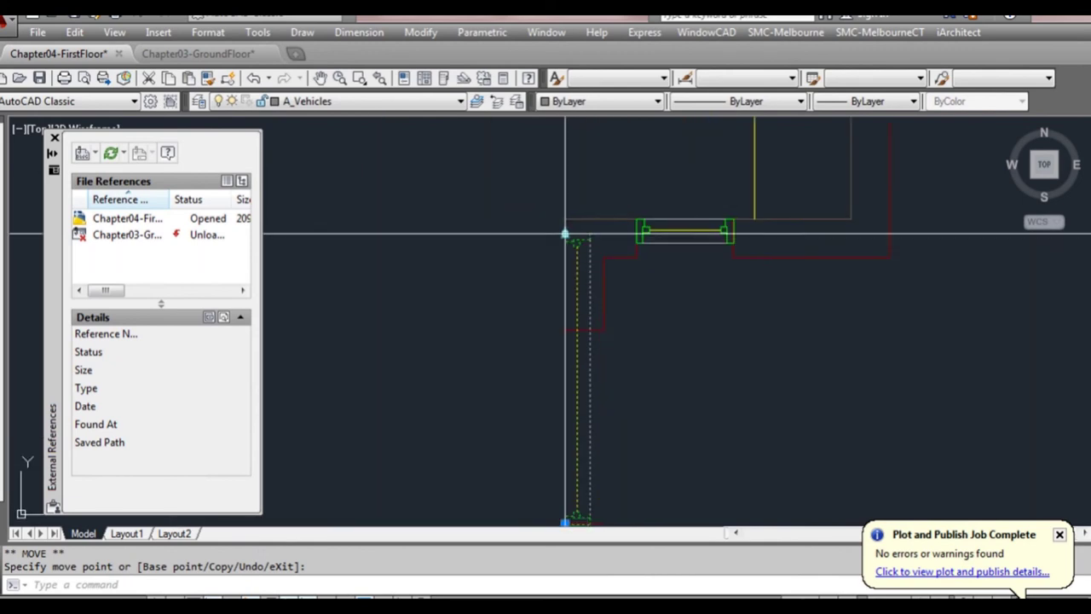
Shorten the window in the bay's right side wall to the upper jamb of its opening
{"action": "left_click", "coordinate": [583, 247]}
{"action": "left_click", "coordinate": [565, 233]}
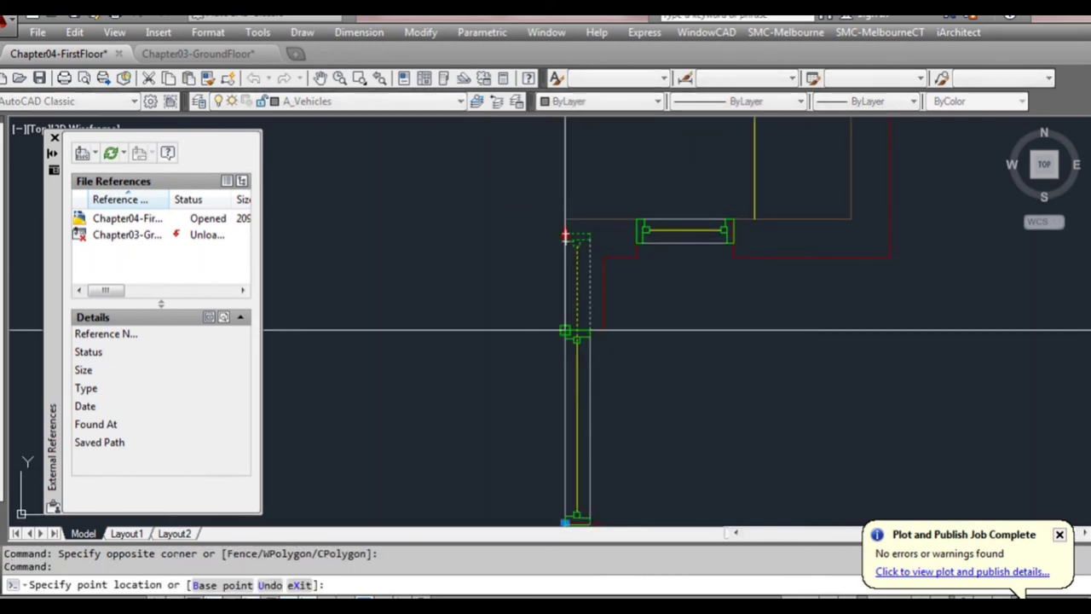
{"action": "left_click", "coordinate": [566, 329]}
Copy the bay's right side window to the lower jamb of the lowest opening on the right external wall
{"action": "scroll", "coordinate": [607, 295], "scroll_direction": "down", "scroll_amount": 2}
{"action": "left_click", "coordinate": [583, 437]}
{"action": "key", "text": "space"}
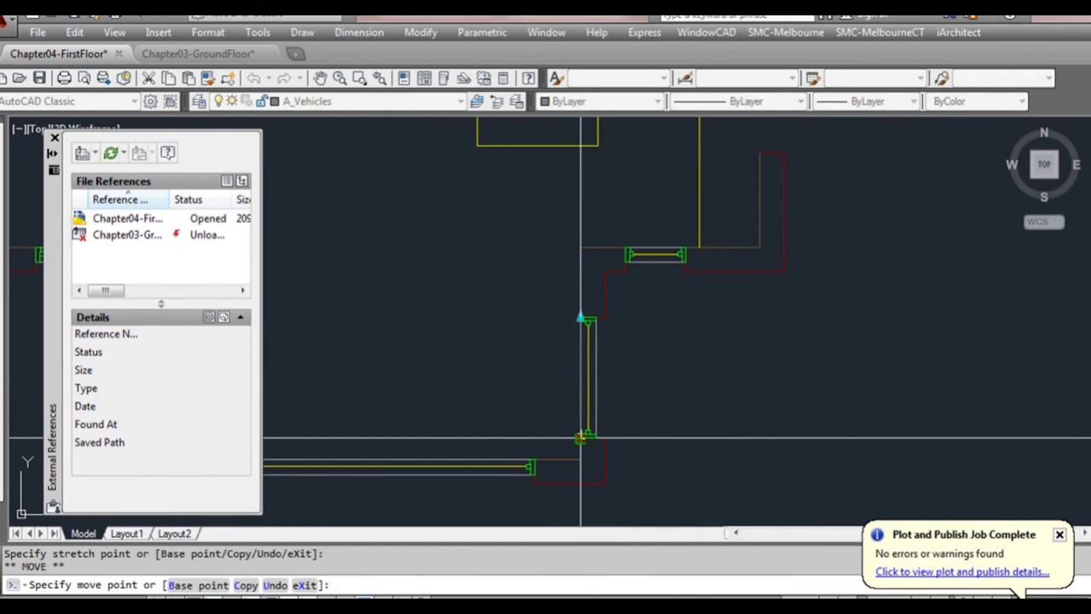
{"action": "type", "text": "c"}
{"action": "key", "text": "Return"}
{"action": "scroll", "coordinate": [583, 436], "scroll_direction": "down", "scroll_amount": 2}
{"action": "left_click", "coordinate": [686, 260]}
Place further copies of the window at the lower jambs of the four openings further up the right external wall
{"action": "middle_click_drag", "start_coordinate": [736, 210], "coordinate": [687, 570]}
{"action": "middle_click_drag", "start_coordinate": [669, 307], "coordinate": [672, 434]}
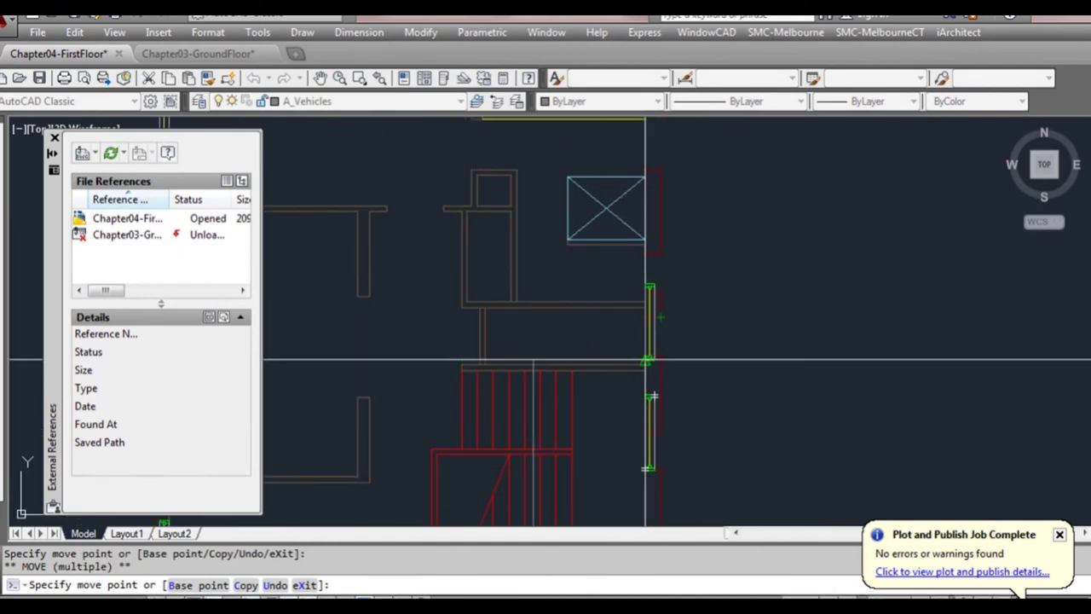
{"action": "scroll", "coordinate": [646, 295], "scroll_direction": "up", "scroll_amount": 2}
{"action": "left_click", "coordinate": [646, 284]}
{"action": "scroll", "coordinate": [685, 336], "scroll_direction": "down", "scroll_amount": 1}
{"action": "middle_click_drag", "start_coordinate": [490, 244], "coordinate": [462, 451]}
{"action": "scroll", "coordinate": [633, 321], "scroll_direction": "down", "scroll_amount": 4}
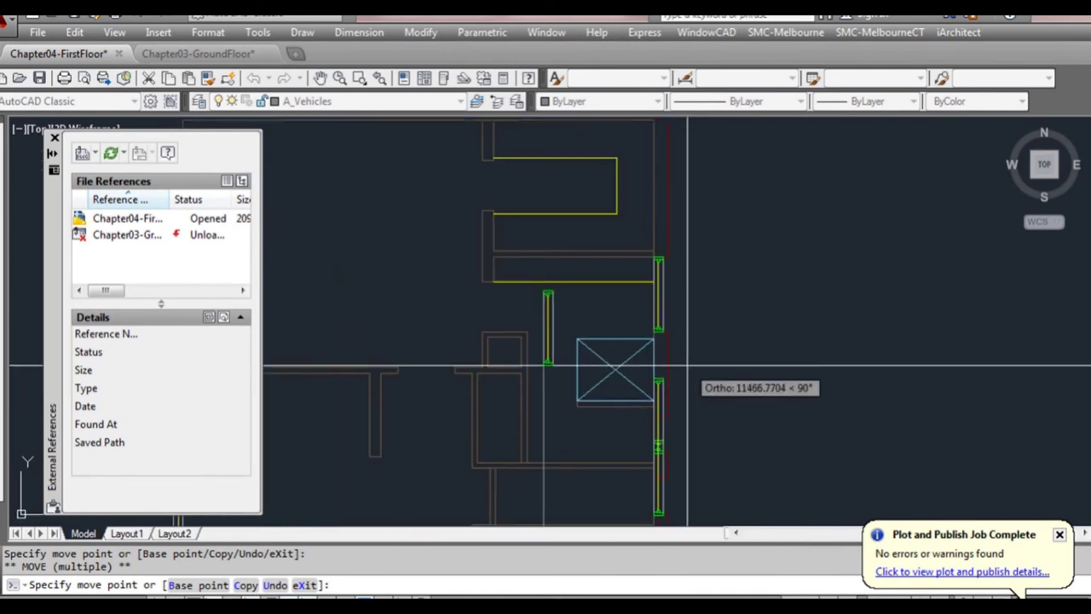
{"action": "key", "text": "Escape"}
{"action": "key", "text": "Escape"}
Shorten the window just below the shower on the right external wall to the upper jamb of its opening
{"action": "scroll", "coordinate": [649, 333], "scroll_direction": "up", "scroll_amount": 2}
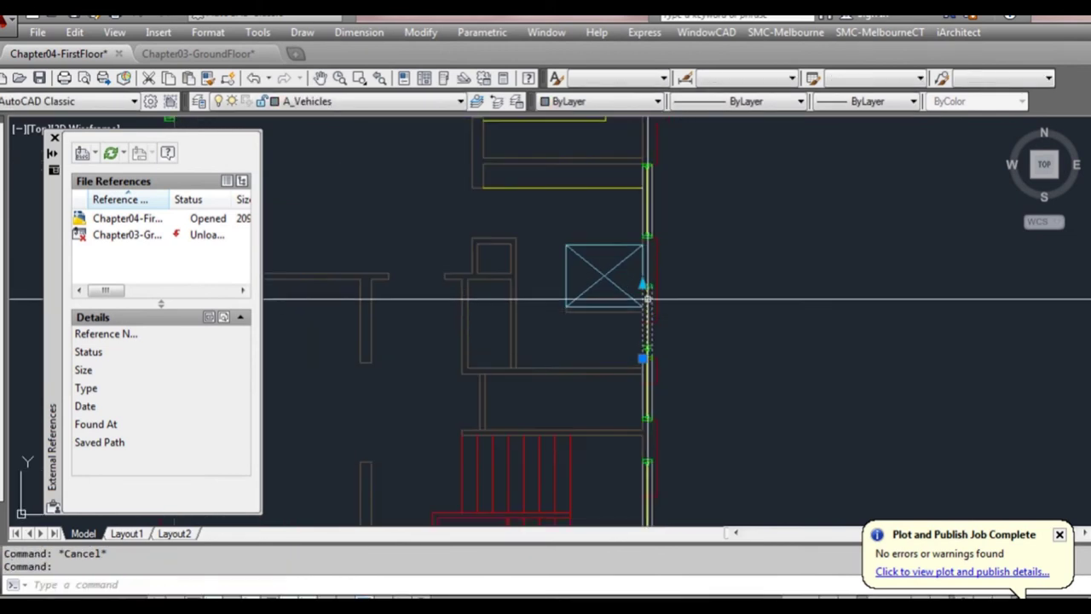
{"action": "left_click", "coordinate": [645, 287]}
{"action": "scroll", "coordinate": [644, 329], "scroll_direction": "up", "scroll_amount": 3}
{"action": "middle_click_drag", "start_coordinate": [636, 327], "coordinate": [631, 242]}
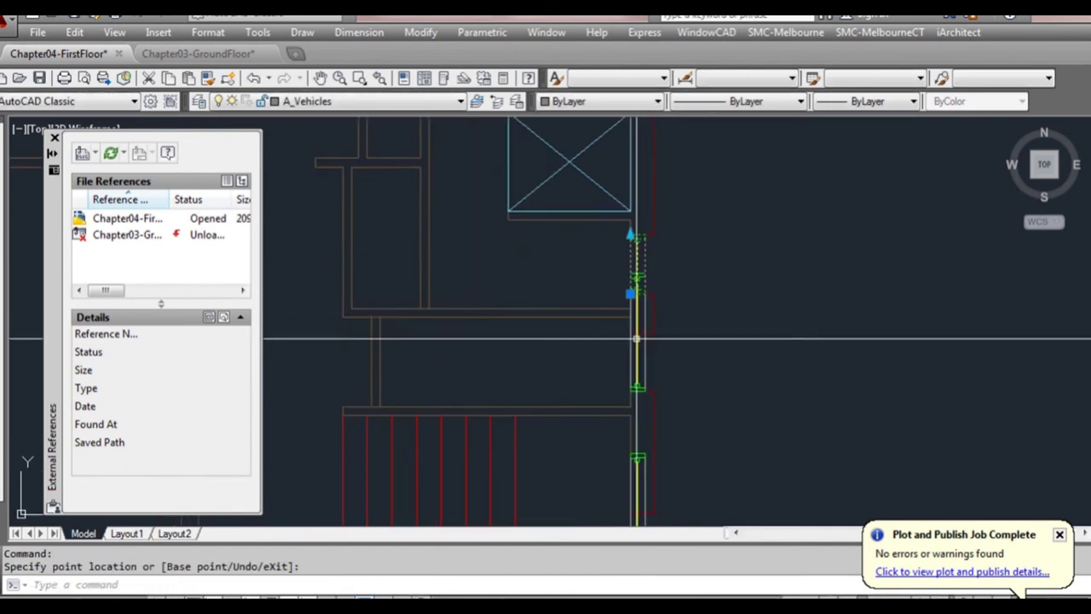
{"action": "key", "text": "Escape"}
Shorten the window of the small room above the stairs to the upper jamb of its opening
{"action": "left_click", "coordinate": [631, 273]}
{"action": "left_click", "coordinate": [631, 334]}
{"action": "middle_click_drag", "start_coordinate": [636, 375], "coordinate": [610, 217]}
{"action": "key", "text": "Escape"}
Shorten the window beside the stairs to the upper jamb of its opening
{"action": "left_click", "coordinate": [603, 312]}
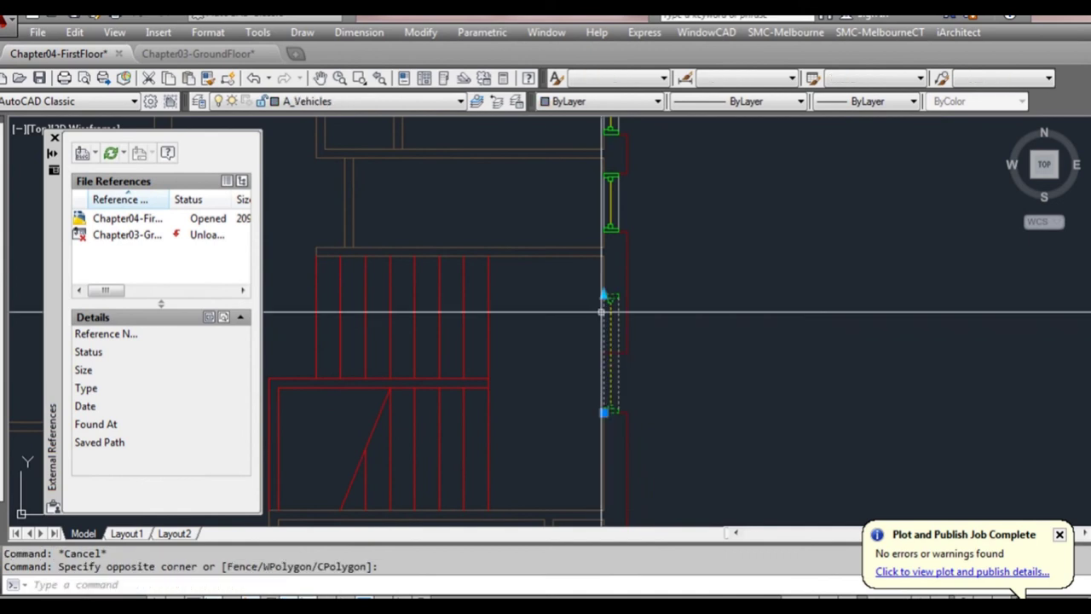
{"action": "left_click", "coordinate": [604, 295]}
{"action": "left_click", "coordinate": [604, 353]}
{"action": "scroll", "coordinate": [616, 367], "scroll_direction": "down", "scroll_amount": 4}
{"action": "middle_click_drag", "start_coordinate": [621, 401], "coordinate": [634, 217]}
{"action": "scroll", "coordinate": [628, 358], "scroll_direction": "up", "scroll_amount": 2}
{"action": "key", "text": "Escape"}
{"action": "key", "text": "Escape"}
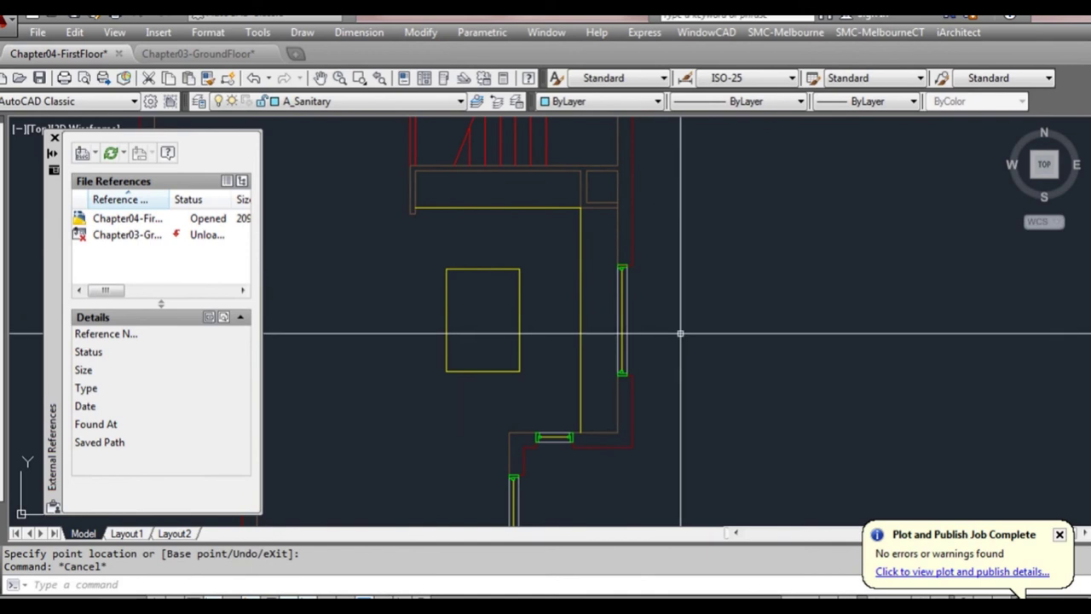
Copy the toilet and the basin from the Chapter03-GroundFloor drawing
{"action": "scroll", "coordinate": [679, 334], "scroll_direction": "down", "scroll_amount": 7}
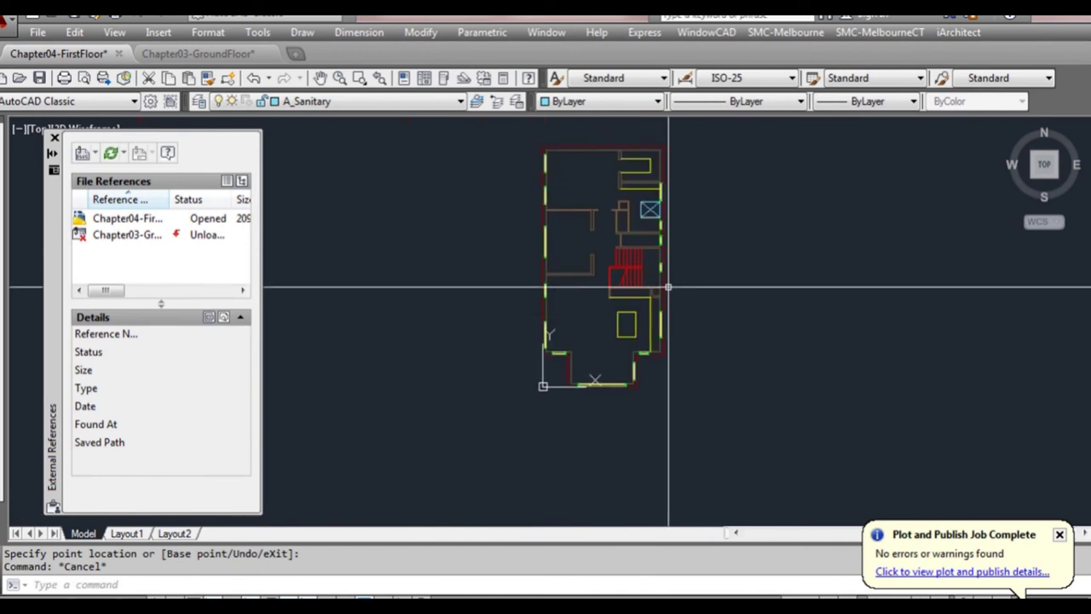
{"action": "left_click", "coordinate": [214, 53]}
{"action": "key", "text": "ctrl+c"}
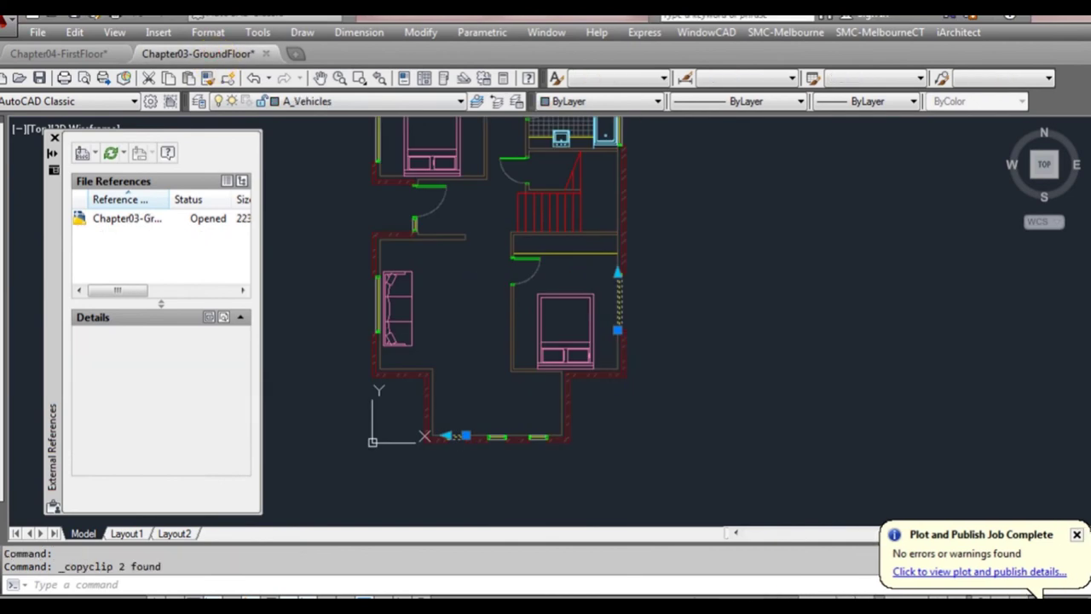
{"action": "scroll", "coordinate": [628, 390], "scroll_direction": "up", "scroll_amount": 3}
{"action": "scroll", "coordinate": [591, 345], "scroll_direction": "up", "scroll_amount": 2}
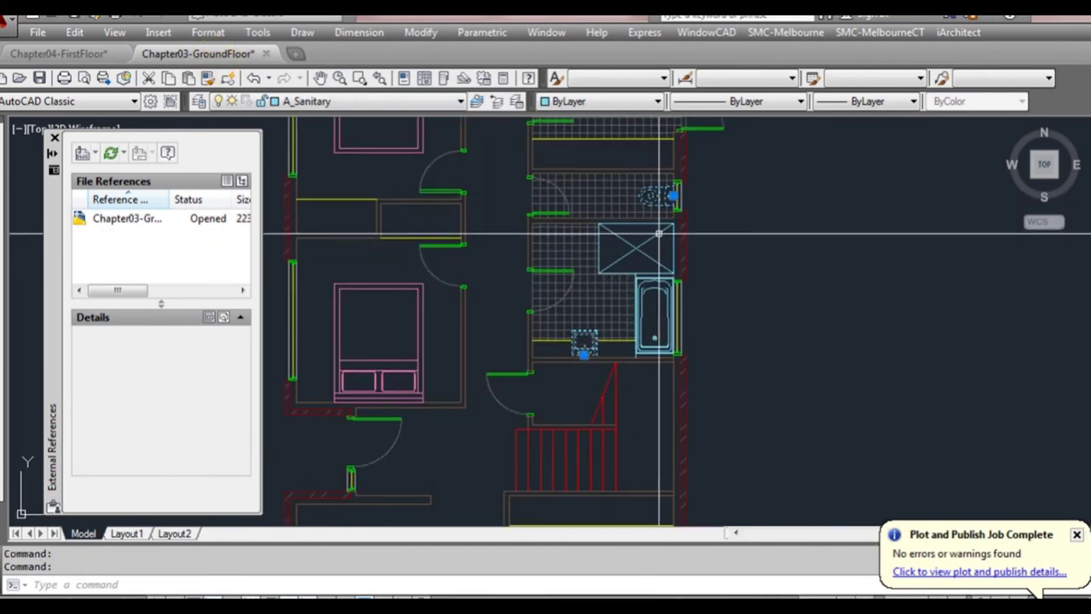
{"action": "key", "text": "ctrl+c"}
Paste the copied toilet and basin into the Chapter04-FirstFloor plan
{"action": "left_click", "coordinate": [73, 54]}
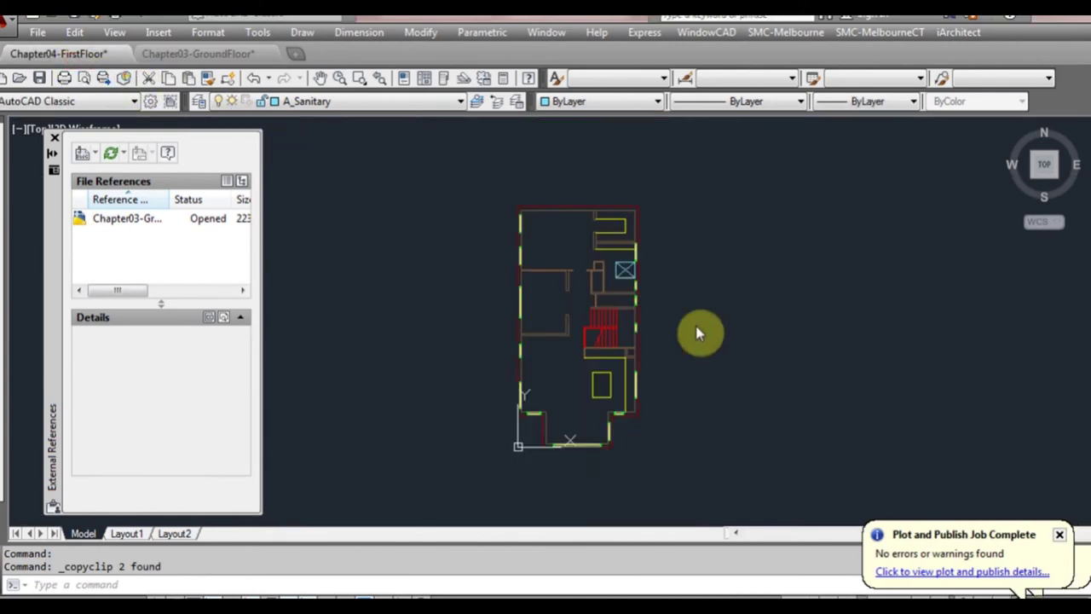
{"action": "key", "text": "ctrl+v"}
{"action": "scroll", "coordinate": [635, 334], "scroll_direction": "up", "scroll_amount": 3}
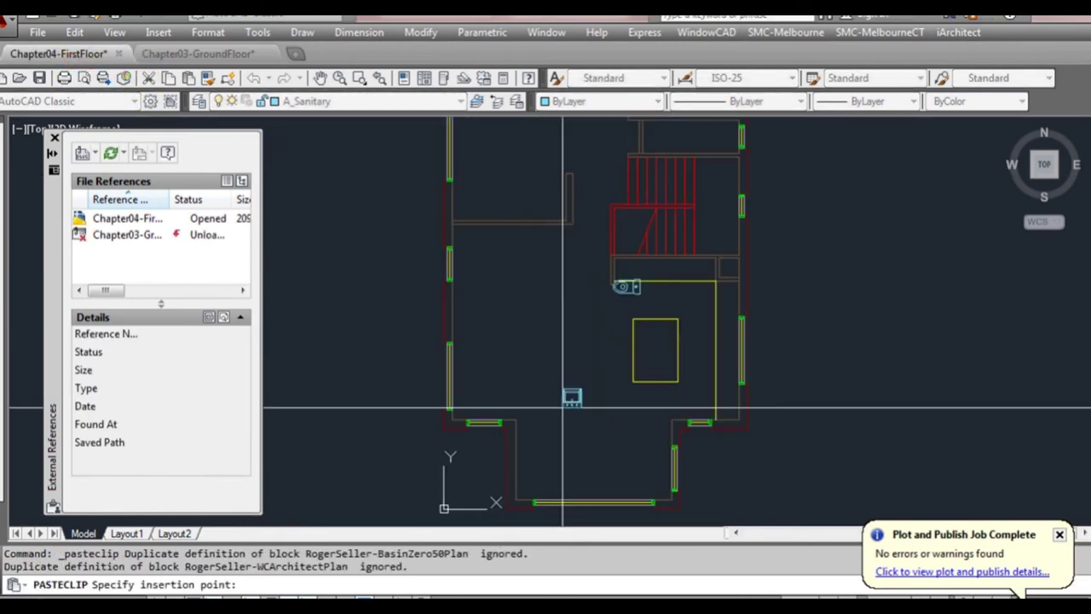
{"action": "middle_click_drag", "start_coordinate": [573, 405], "coordinate": [537, 522]}
{"action": "left_click", "coordinate": [609, 407]}
Move the toilet against the right external wall at the window just below the shower
{"action": "left_click", "coordinate": [679, 287]}
{"action": "left_click", "coordinate": [686, 288]}
{"action": "scroll", "coordinate": [686, 341], "scroll_direction": "up", "scroll_amount": 4}
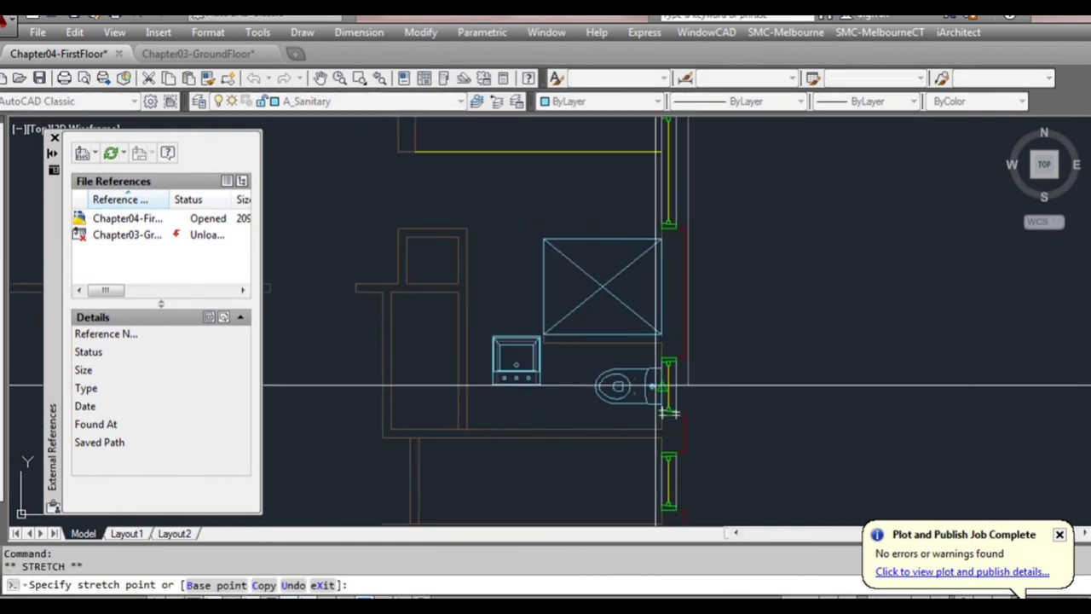
Copy the toilet to the window of the small room directly below, against the right external wall
{"action": "left_click", "coordinate": [661, 385]}
{"action": "key", "text": "Return"}
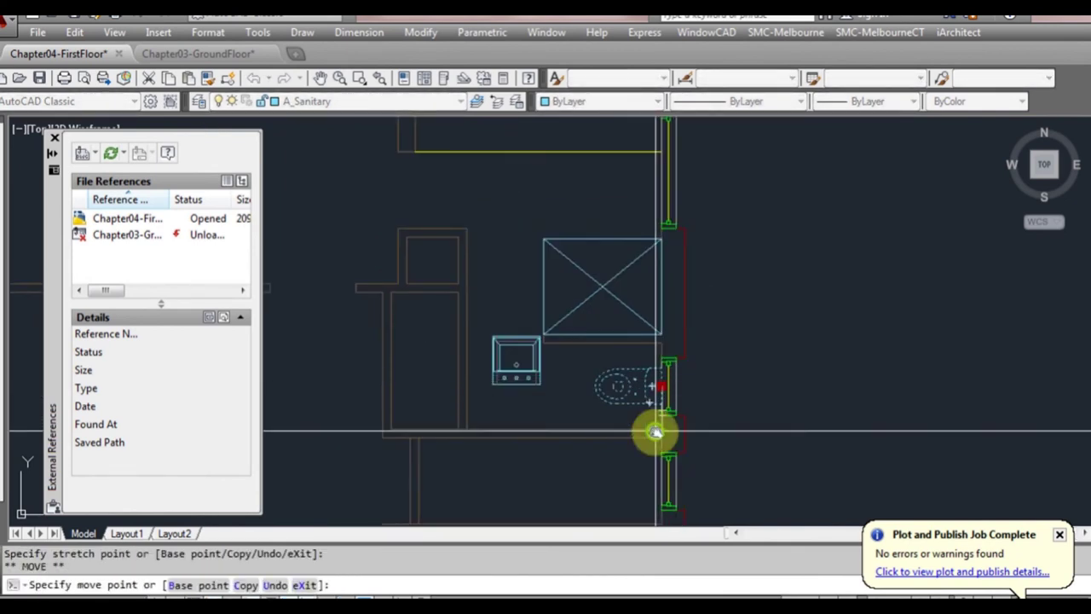
{"action": "middle_click_drag", "start_coordinate": [655, 431], "coordinate": [647, 329]}
{"action": "type", "text": "c"}
{"action": "key", "text": "Return"}
{"action": "left_click", "coordinate": [649, 380]}
{"action": "key", "text": "Escape"}
{"action": "key", "text": "Escape"}
{"action": "key", "text": "Escape"}
Move the basin up to the midpoint of the yellow counter line above the shower
{"action": "middle_click_drag", "start_coordinate": [535, 282], "coordinate": [545, 399]}
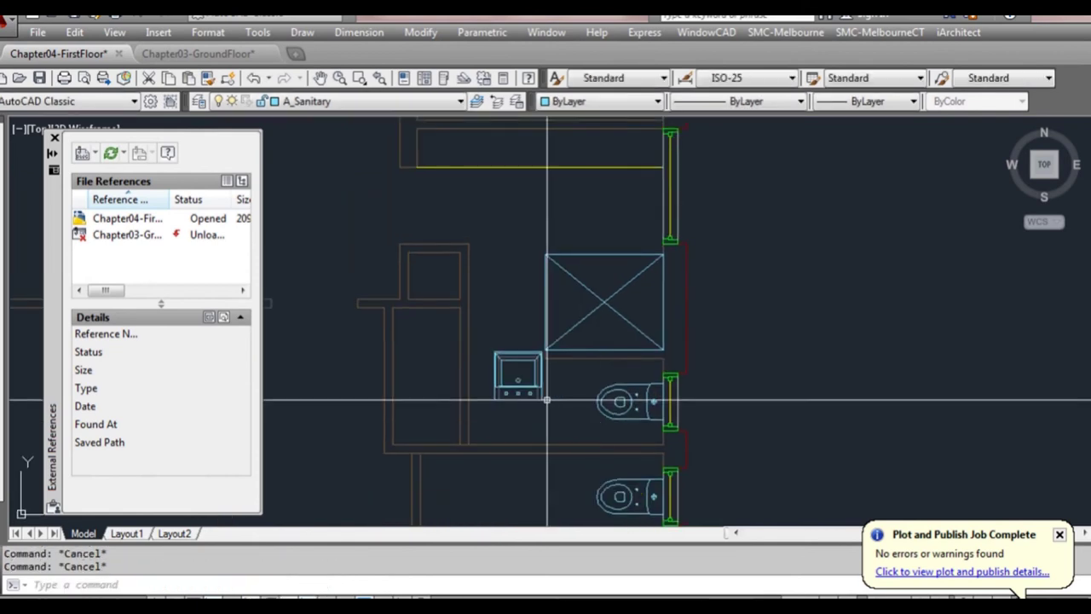
{"action": "left_click", "coordinate": [546, 404]}
{"action": "left_click", "coordinate": [525, 389]}
{"action": "left_click", "coordinate": [518, 399]}
{"action": "key", "text": "Return"}
{"action": "middle_click_drag", "start_coordinate": [560, 199], "coordinate": [585, 317]}
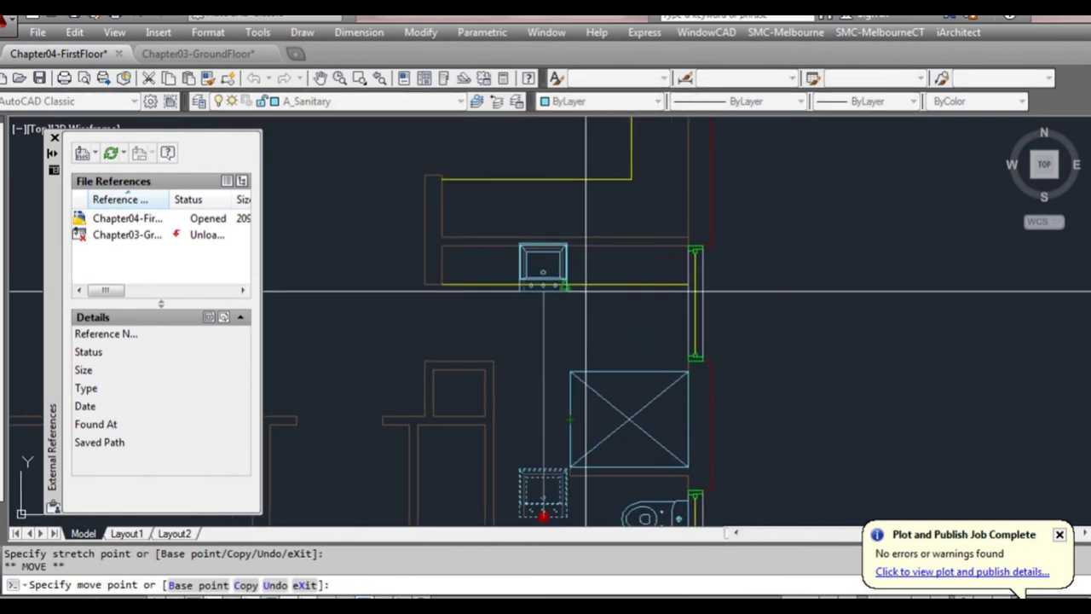
{"action": "left_click", "coordinate": [565, 286]}
Rotate the basin 180° and move its tap side back against the wall behind the counter
{"action": "left_click", "coordinate": [565, 284]}
{"action": "key", "text": "space"}
{"action": "key", "text": "space"}
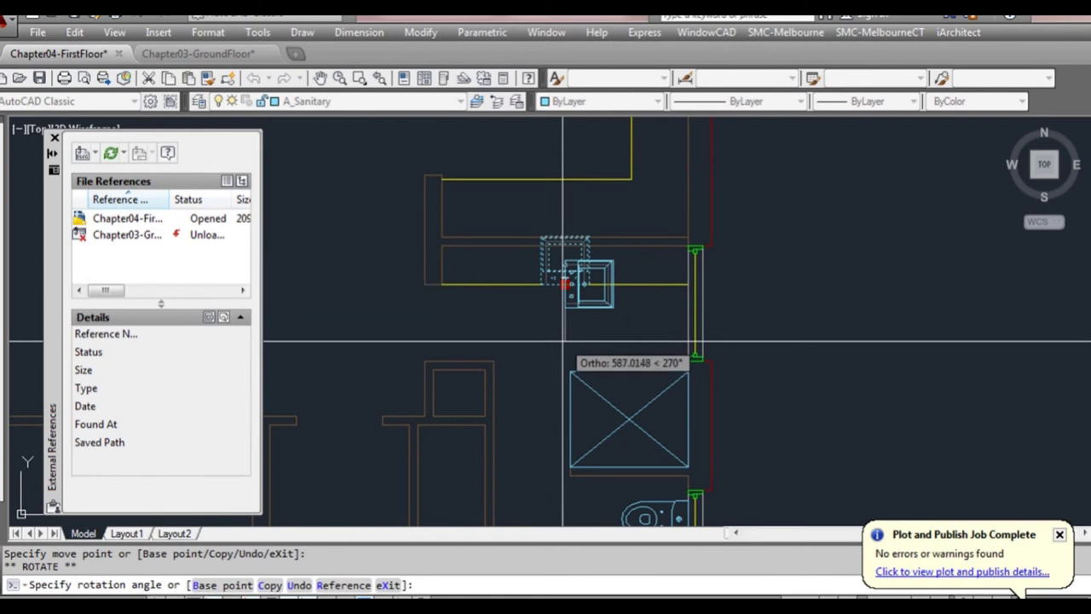
{"action": "key", "text": "space"}
{"action": "key", "text": "space"}
{"action": "key", "text": "space"}
{"action": "key", "text": "space"}
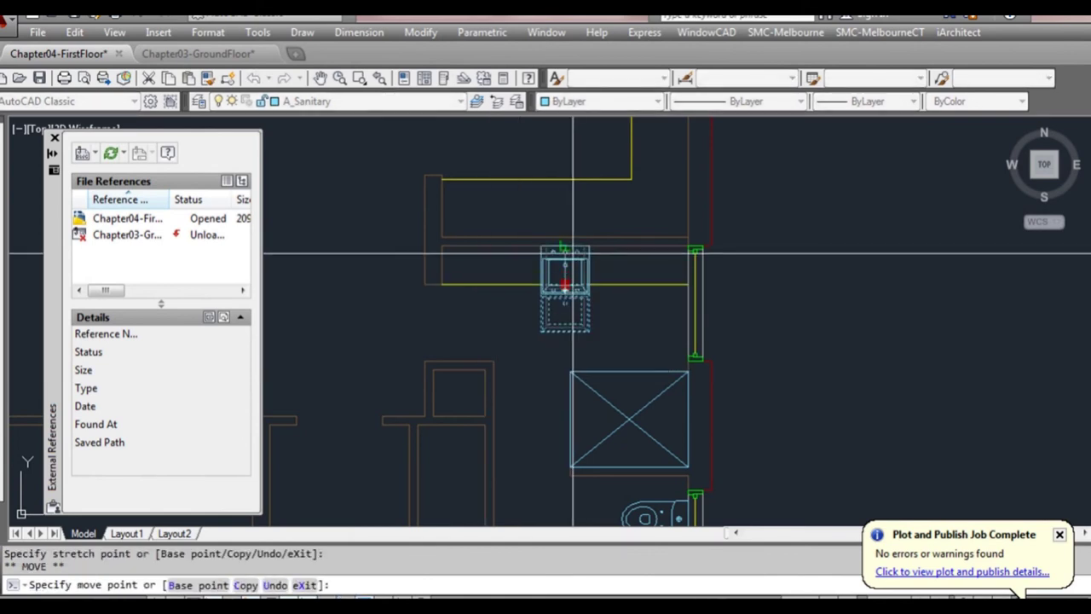
Move the basin 50 units away from the wall behind the counter
{"action": "type", "text": "5"}
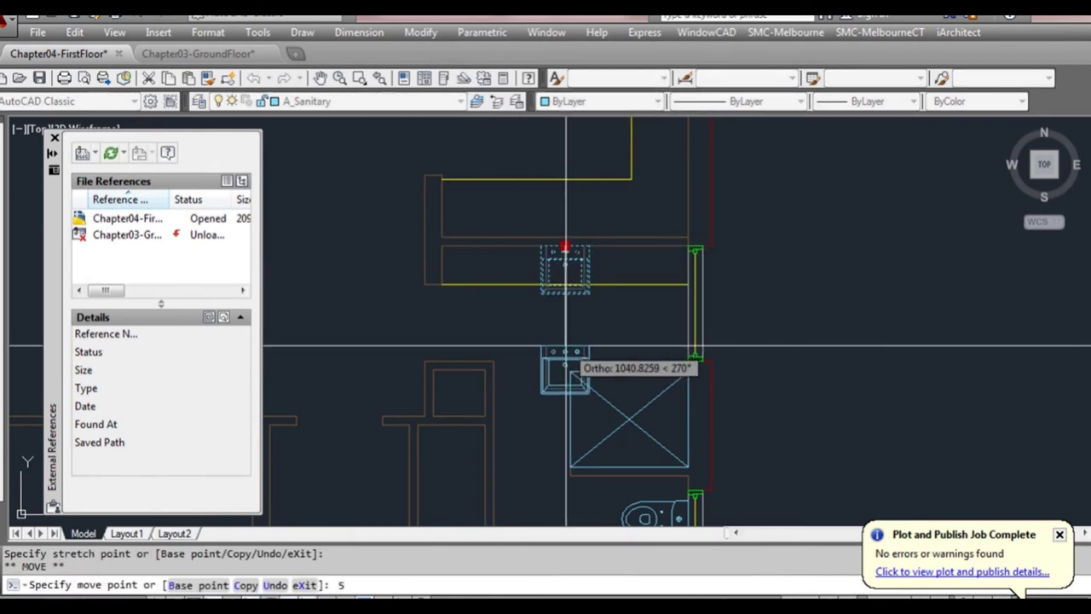
{"action": "type", "text": "0"}
{"action": "key", "text": "Return"}
{"action": "key", "text": "Escape"}
Trim the counter line inside the basin, using the basin's two side edges as cutting edges
{"action": "scroll", "coordinate": [562, 293], "scroll_direction": "up", "scroll_amount": 4}
{"action": "type", "text": "t"}
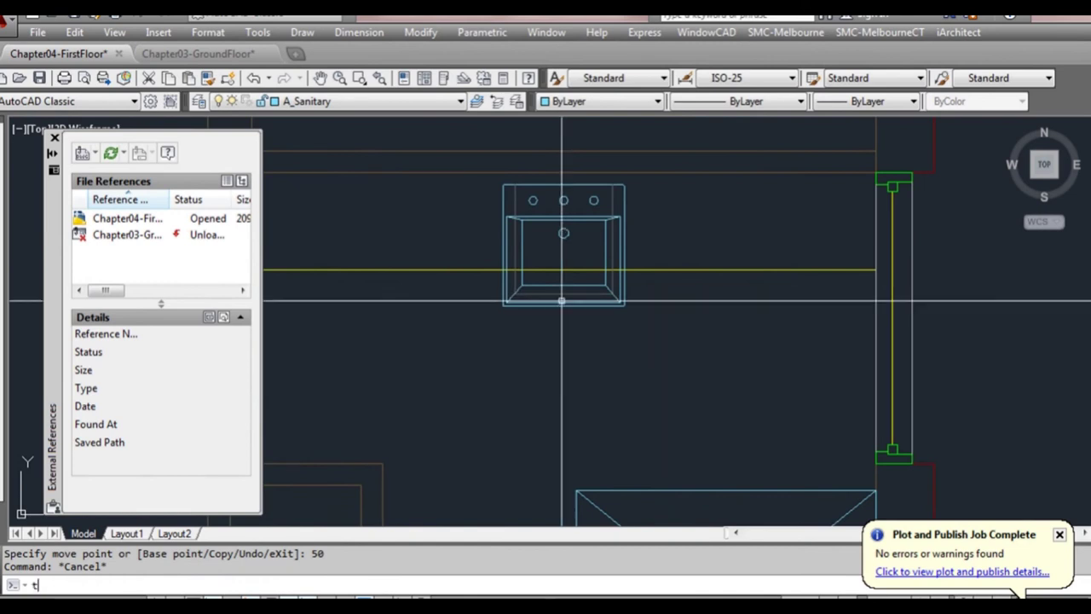
{"action": "type", "text": "r"}
{"action": "key", "text": "Return"}
{"action": "left_click", "coordinate": [626, 274]}
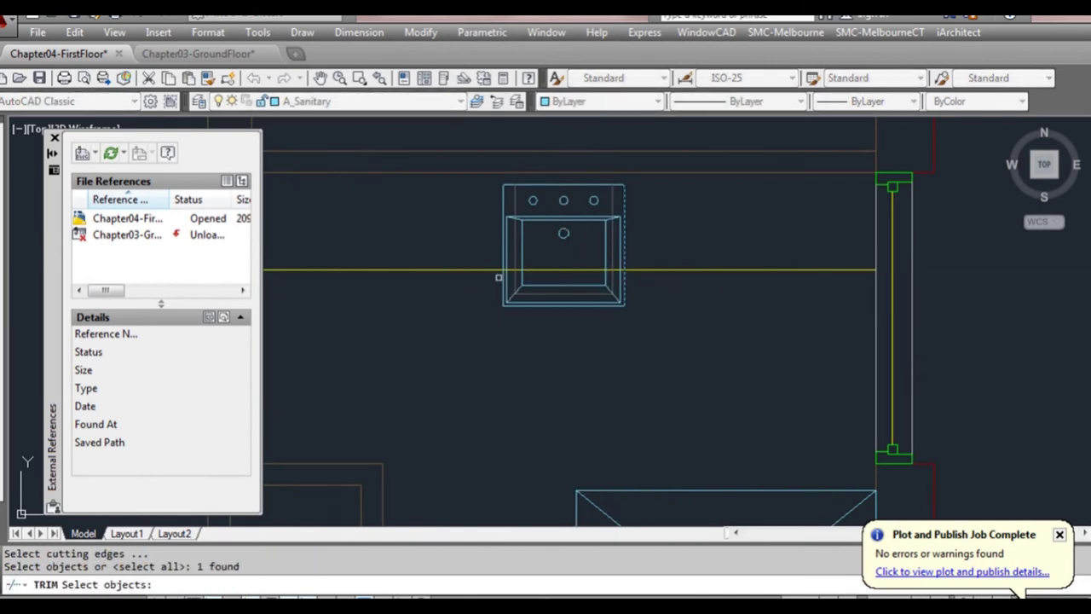
{"action": "key", "text": "Escape"}
Copy the door of the bedroom with the double bed from the Chapter03-GroundFloor drawing
{"action": "scroll", "coordinate": [645, 336], "scroll_direction": "down", "scroll_amount": 8}
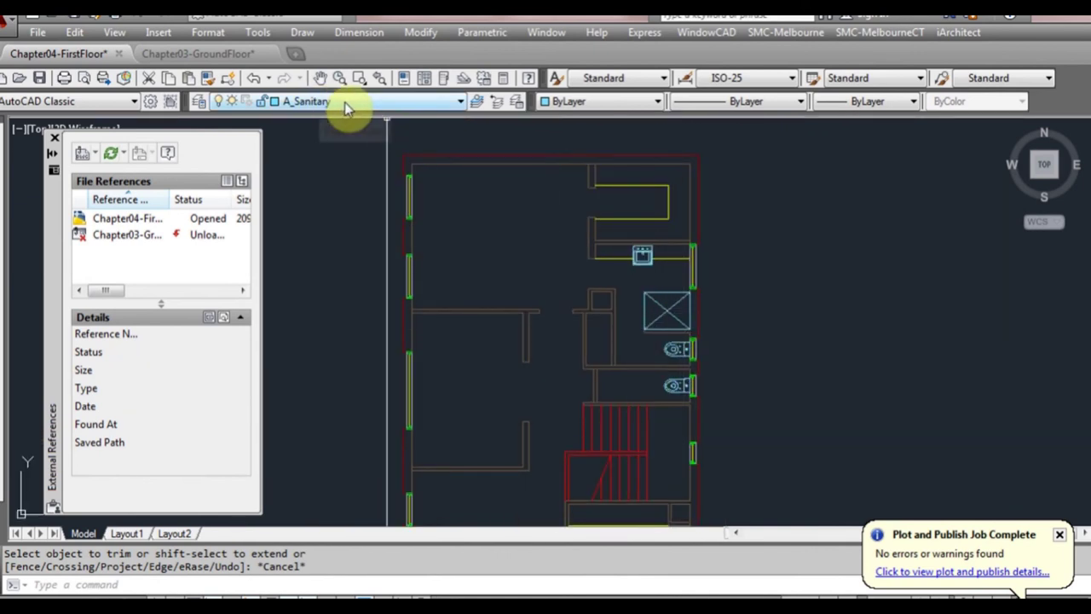
{"action": "left_click", "coordinate": [189, 54]}
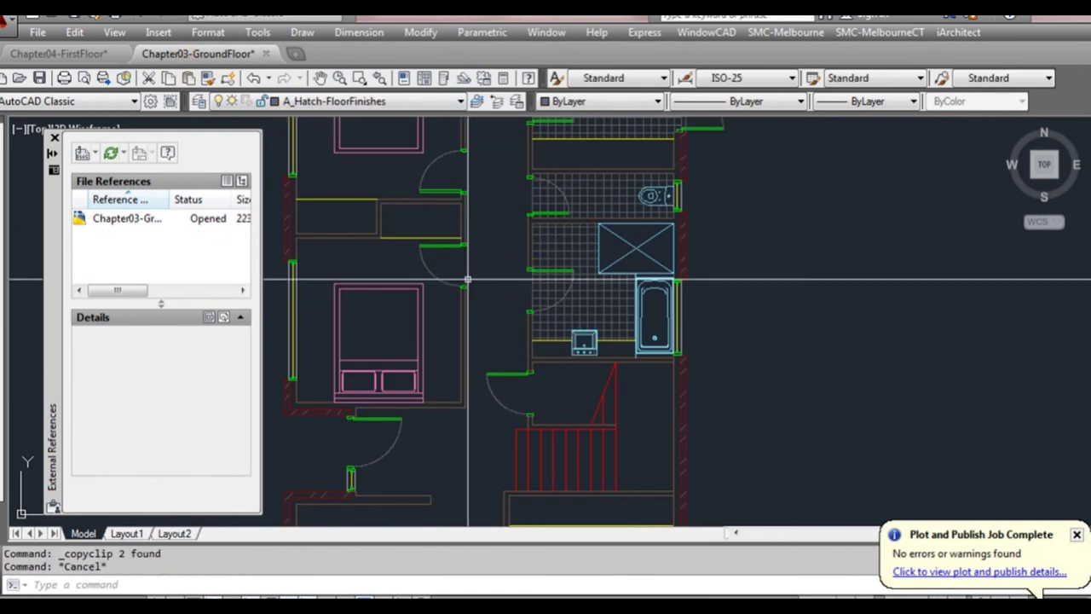
{"action": "key", "text": "ctrl+c"}
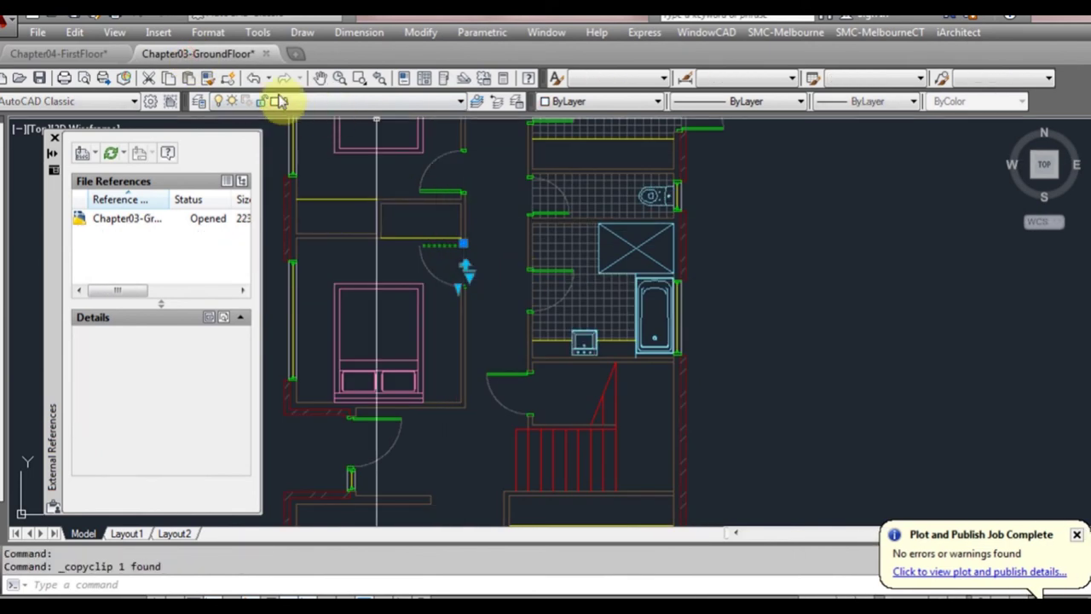
Paste the copied door into the Chapter04-FirstFloor plan near the bathroom walls
{"action": "left_click", "coordinate": [75, 54]}
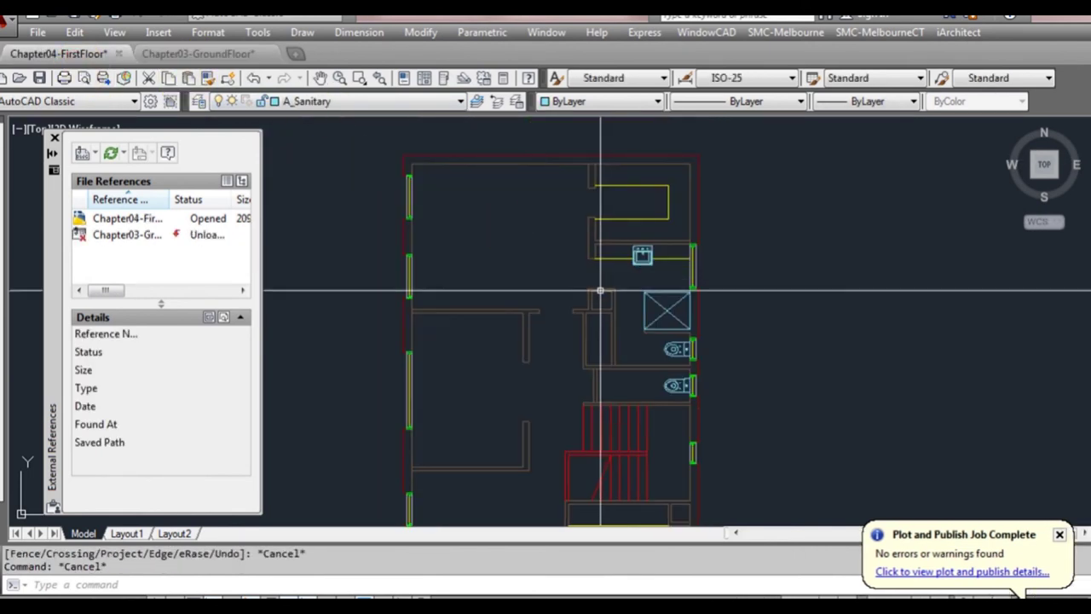
{"action": "left_click", "coordinate": [556, 364]}
{"action": "scroll", "coordinate": [577, 323], "scroll_direction": "up", "scroll_amount": 3}
Move the door to the upper corner of the left wall end at the opening left of the bathroom duct
{"action": "left_click", "coordinate": [577, 326]}
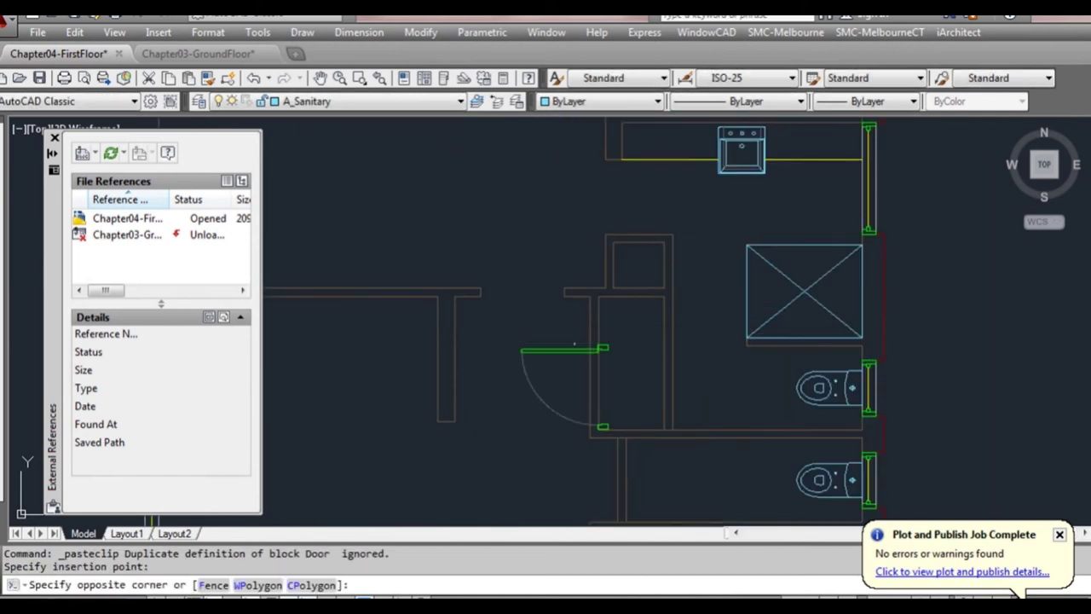
{"action": "left_click", "coordinate": [567, 365]}
{"action": "left_click", "coordinate": [603, 345]}
{"action": "key", "text": "space"}
{"action": "scroll", "coordinate": [465, 303], "scroll_direction": "up", "scroll_amount": 3}
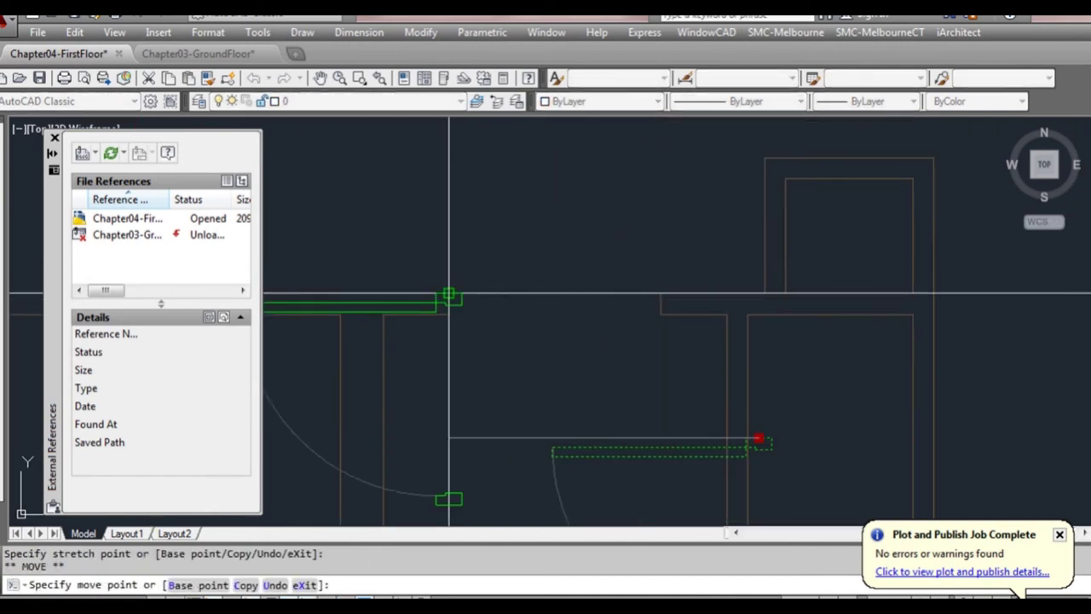
{"action": "left_click", "coordinate": [449, 293]}
Rotate the door to span the opening left of the duct and align it with the middle of the left wall end
{"action": "key", "text": "space"}
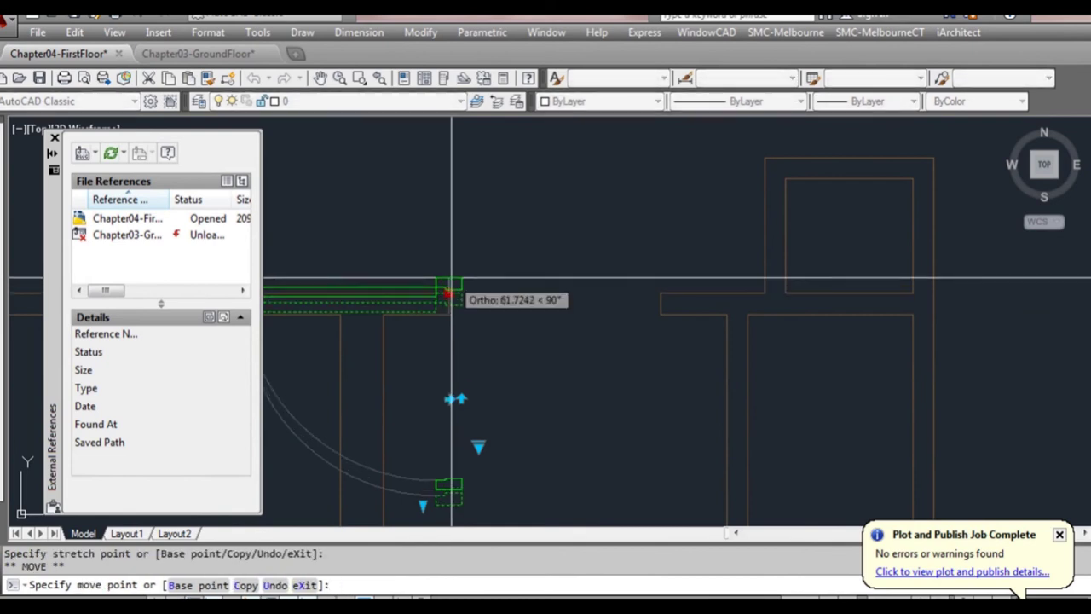
{"action": "key", "text": "space"}
{"action": "key", "text": "space"}
{"action": "key", "text": "space"}
{"action": "key", "text": "space"}
{"action": "key", "text": "space"}
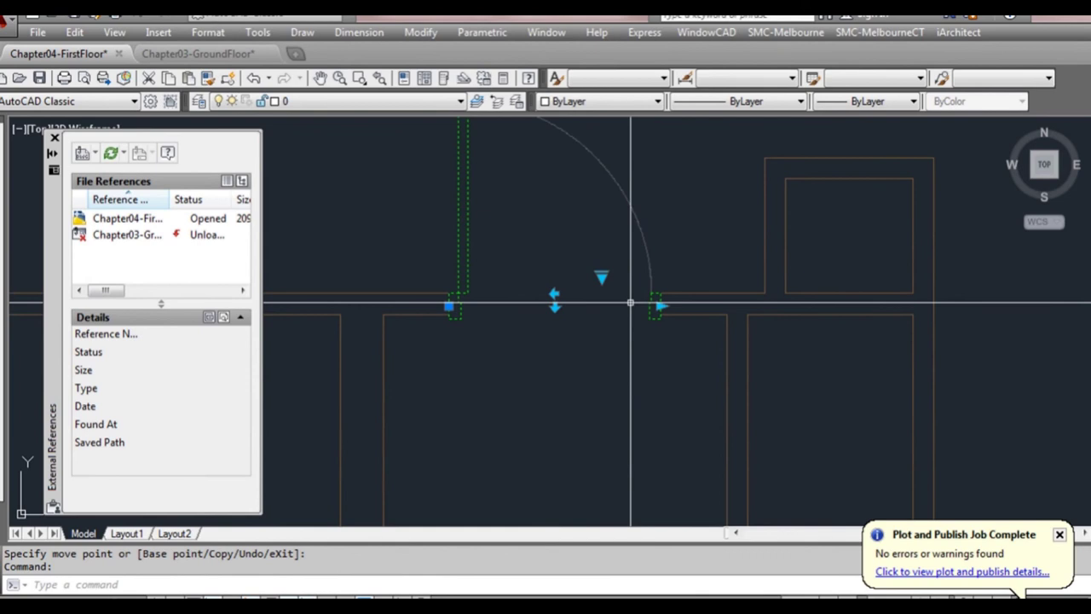
Copy the fitted door to the upper end of the left wall of the lower toilet room
{"action": "scroll", "coordinate": [629, 302], "scroll_direction": "down", "scroll_amount": 2}
{"action": "scroll", "coordinate": [623, 304], "scroll_direction": "down", "scroll_amount": 2}
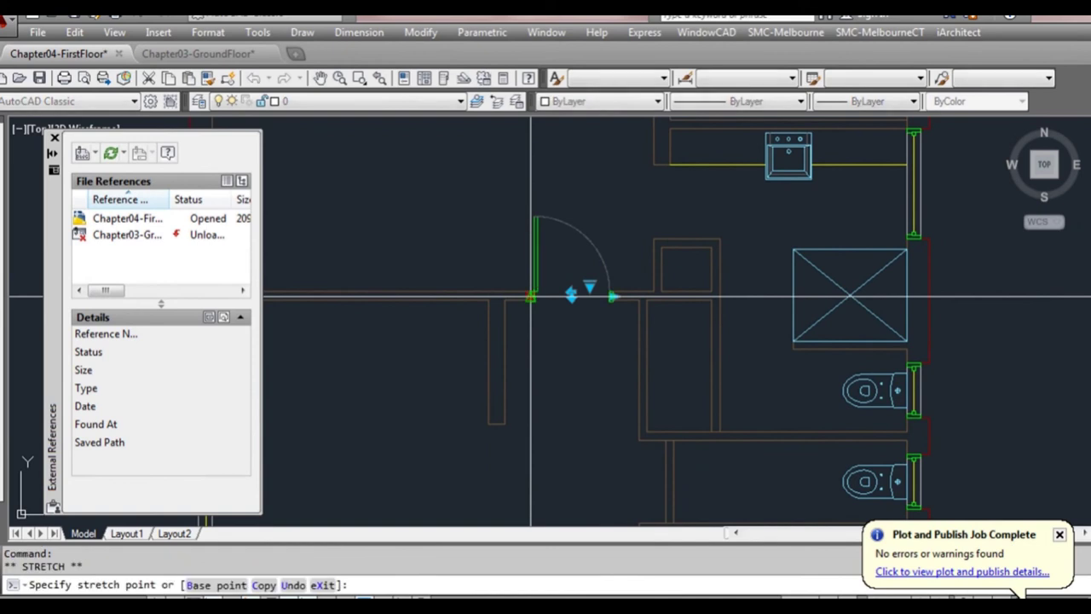
{"action": "key", "text": "space"}
{"action": "type", "text": "c"}
{"action": "key", "text": "Return"}
{"action": "left_click", "coordinate": [658, 368]}
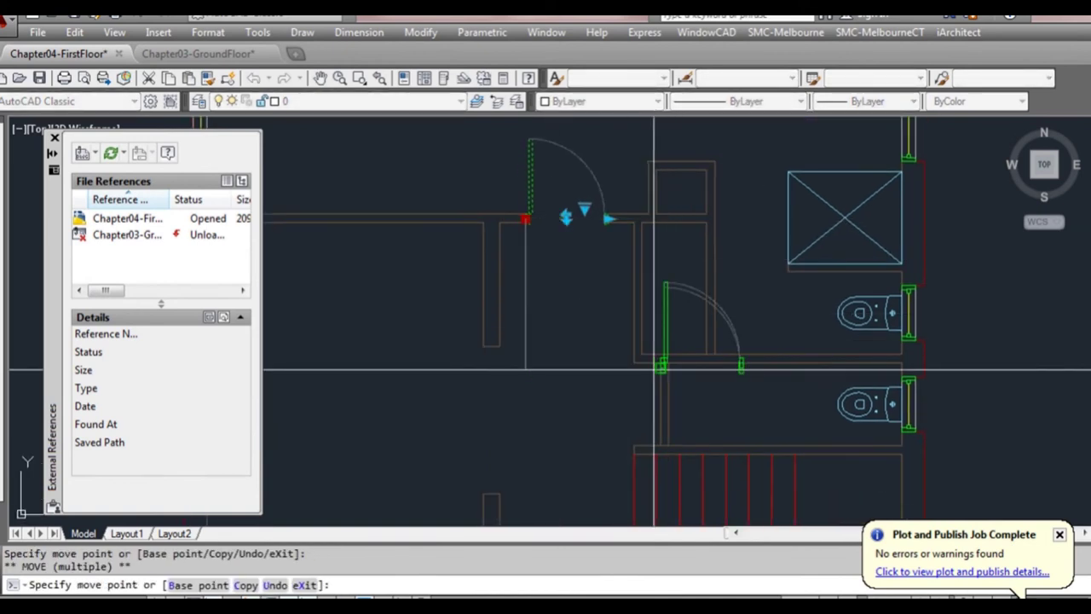
{"action": "key", "text": "Escape"}
{"action": "key", "text": "Escape"}
{"action": "key", "text": "Escape"}
Rotate the copied door about its wall-end corner so it spans the left side of the lower toilet room
{"action": "left_click", "coordinate": [681, 348]}
{"action": "left_click", "coordinate": [665, 338]}
{"action": "left_click", "coordinate": [660, 362]}
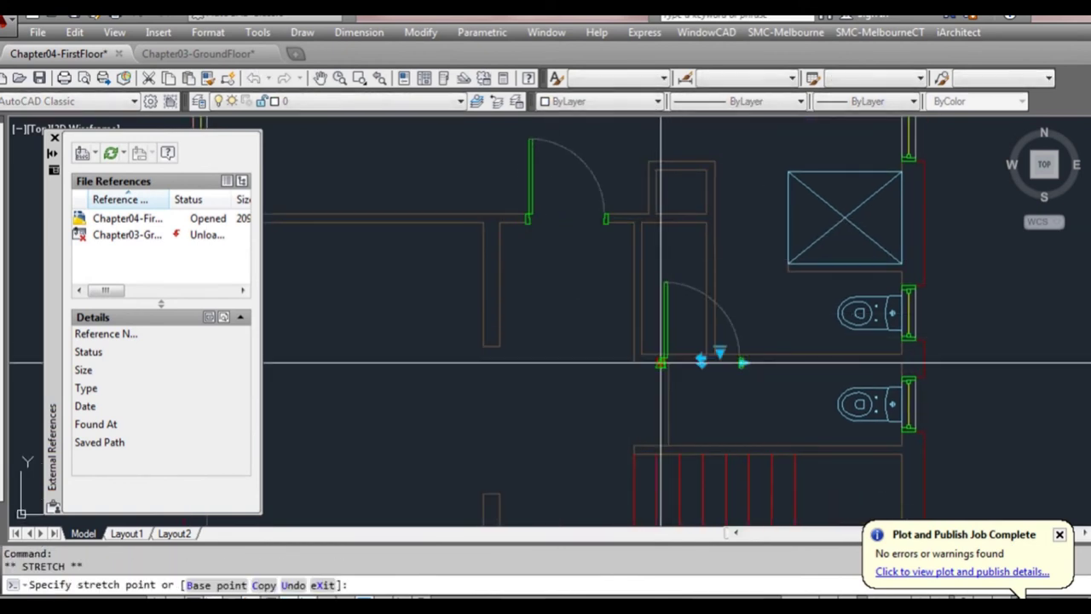
{"action": "key", "text": "space"}
{"action": "key", "text": "space"}
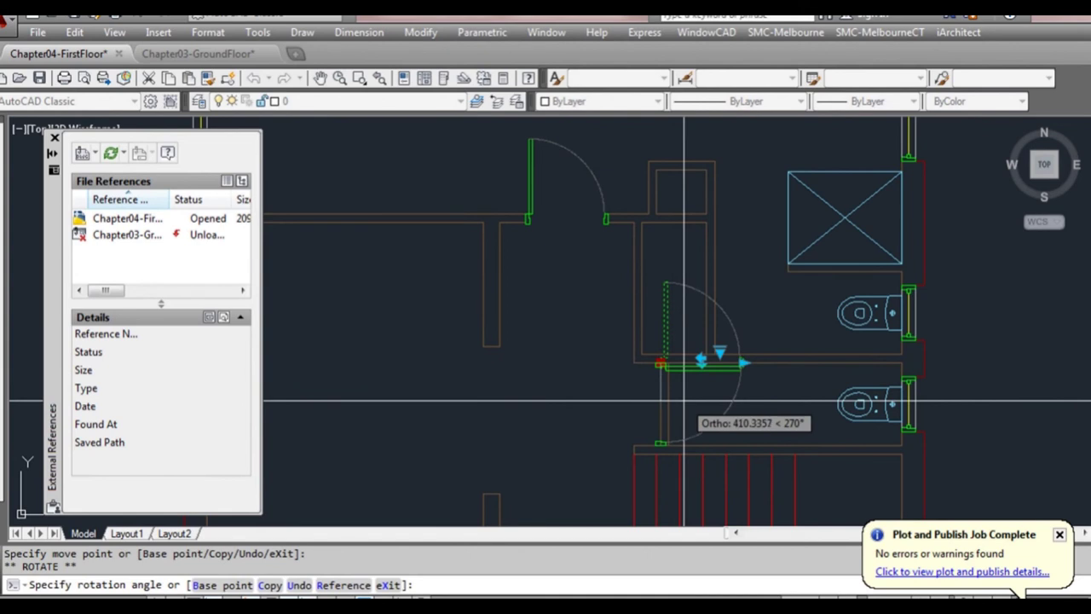
{"action": "key", "text": "Escape"}
Move the lower toilet door sideways by 45 to align it with the middle of the wall thickness
{"action": "scroll", "coordinate": [661, 365], "scroll_direction": "up", "scroll_amount": 5}
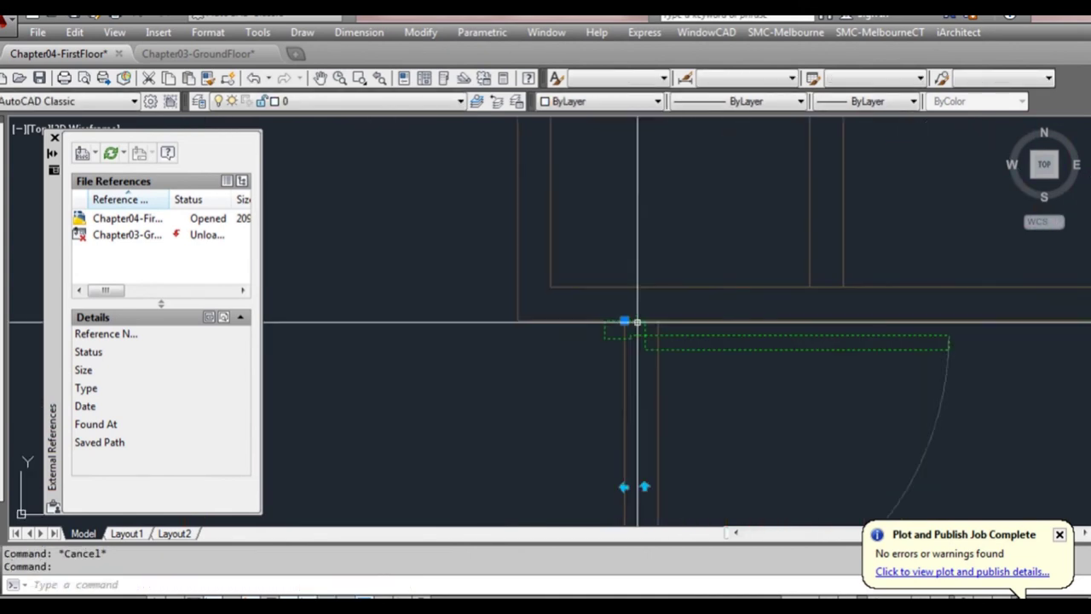
{"action": "key", "text": "space"}
{"action": "type", "text": "45"}
{"action": "key", "text": "Return"}
{"action": "key", "text": "Escape"}
Erase the two timber wall lines crossing the lower toilet room's door opening
{"action": "left_click", "coordinate": [687, 372]}
{"action": "left_click", "coordinate": [608, 415]}
{"action": "scroll", "coordinate": [631, 365], "scroll_direction": "down", "scroll_amount": 5}
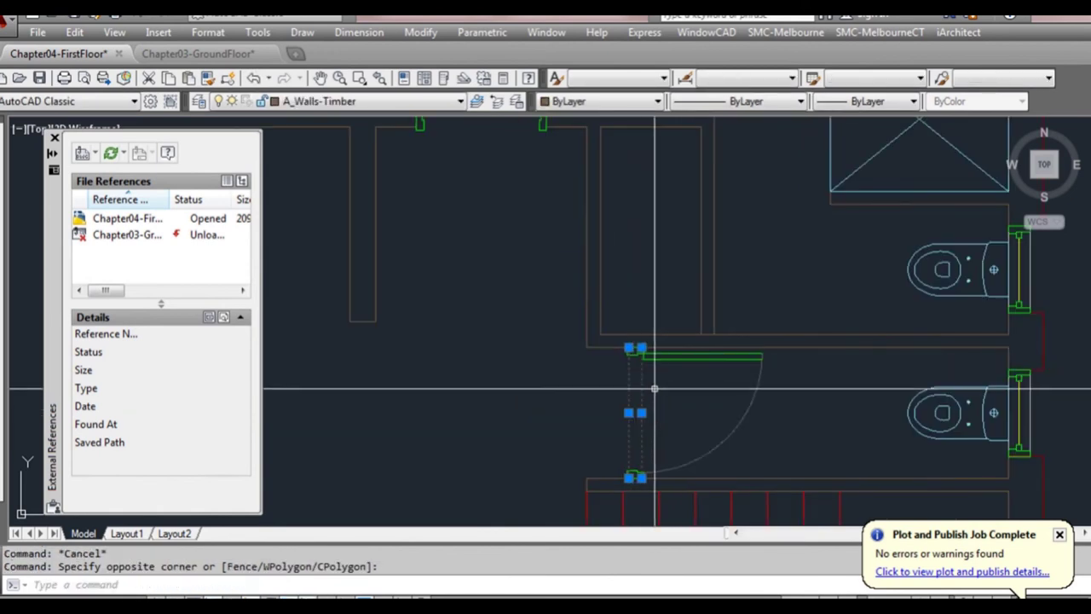
{"action": "type", "text": "e"}
{"action": "key", "text": "Return"}
{"action": "scroll", "coordinate": [733, 256], "scroll_direction": "down", "scroll_amount": 5}
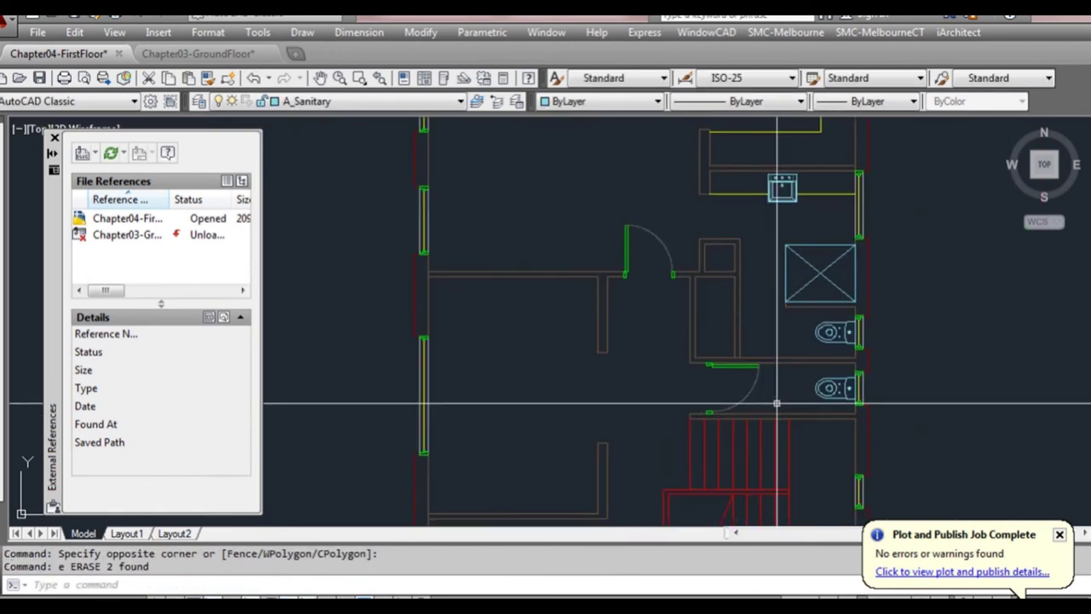
Make A_Deck&Terrace the current layer for drawing beside the projecting bay at the plan's lower end
{"action": "middle_click_drag", "start_coordinate": [759, 324], "coordinate": [759, 316]}
{"action": "scroll", "coordinate": [740, 357], "scroll_direction": "down", "scroll_amount": 2}
{"action": "middle_click_drag", "start_coordinate": [695, 423], "coordinate": [672, 226]}
{"action": "middle_click_drag", "start_coordinate": [642, 365], "coordinate": [648, 316]}
{"action": "scroll", "coordinate": [607, 389], "scroll_direction": "up", "scroll_amount": 3}
{"action": "left_click", "coordinate": [341, 102]}
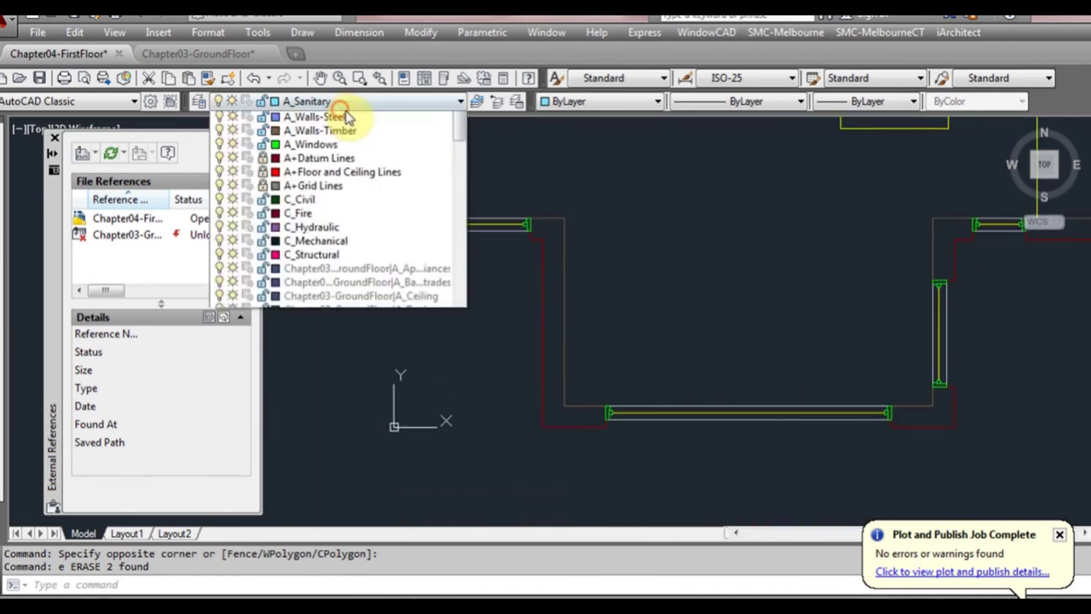
{"action": "scroll", "coordinate": [388, 166], "scroll_direction": "up", "scroll_amount": 5}
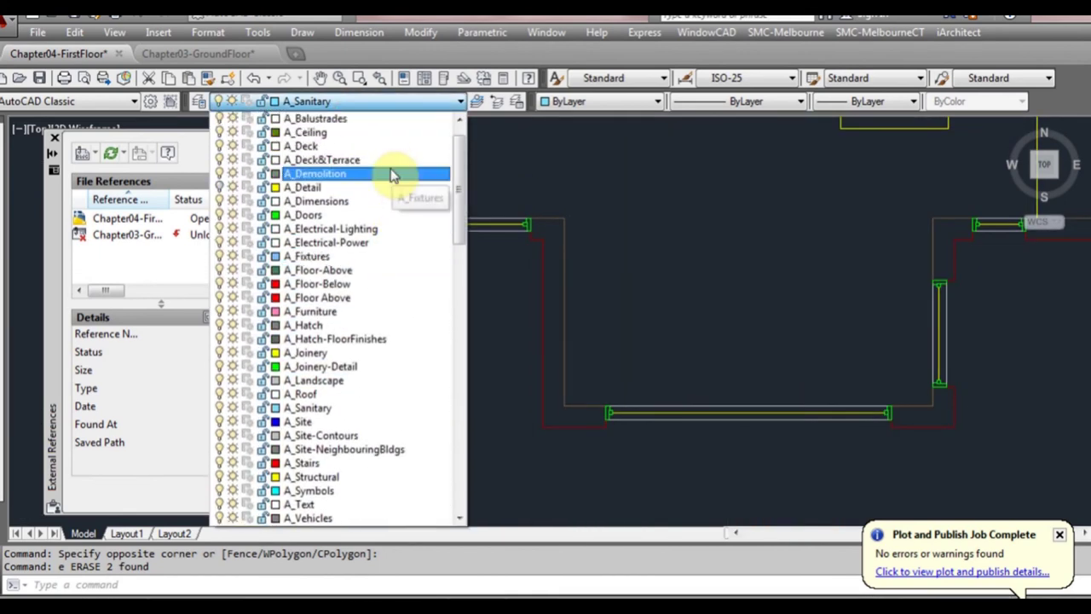
{"action": "left_click", "coordinate": [374, 161]}
Draw the terrace outline from the bay's lower left outer corner across and up to the main building's lower left corner
{"action": "middle_click_drag", "start_coordinate": [553, 421], "coordinate": [616, 409]}
{"action": "type", "text": "l"}
{"action": "key", "text": "Return"}
{"action": "left_click", "coordinate": [605, 415]}
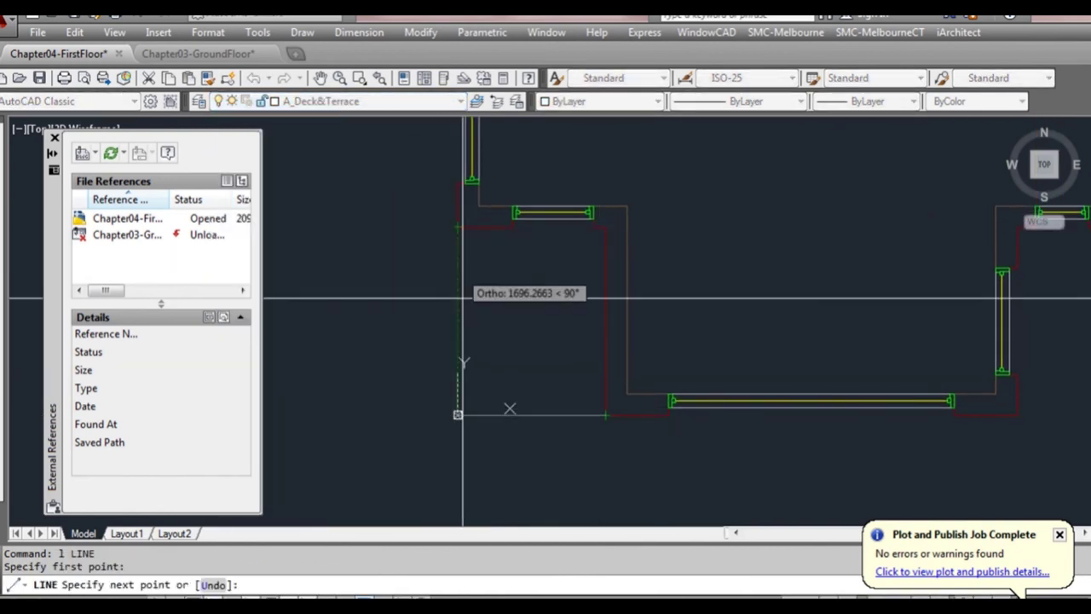
{"action": "left_click", "coordinate": [457, 415]}
{"action": "left_click", "coordinate": [457, 226]}
{"action": "key", "text": "Return"}
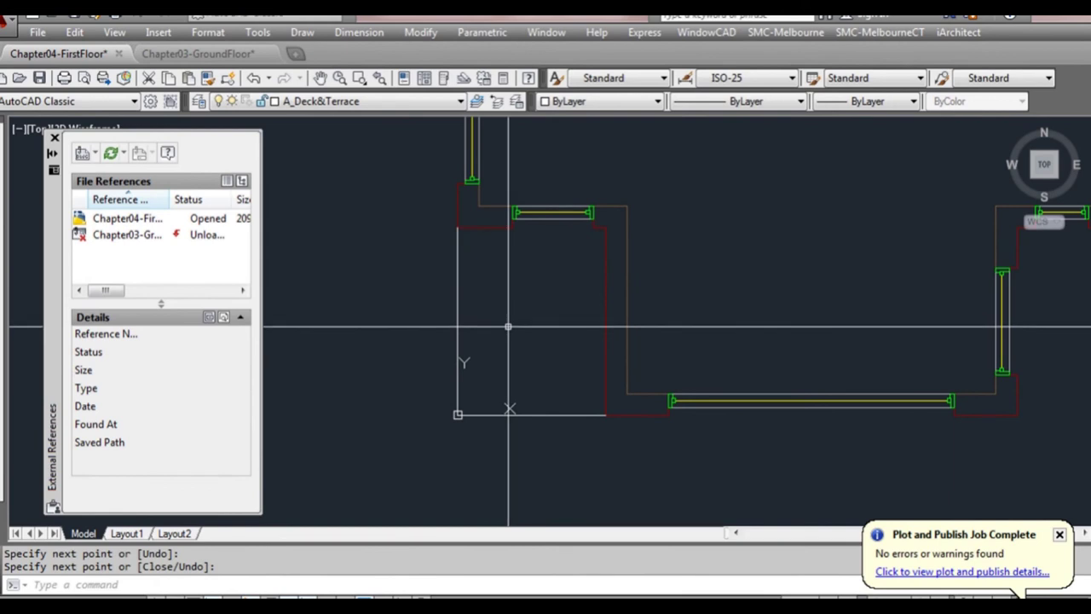
Offset both terrace outline lines inward by 90
{"action": "type", "text": "o"}
{"action": "key", "text": "Return"}
{"action": "type", "text": "90"}
{"action": "key", "text": "Return"}
{"action": "left_click", "coordinate": [528, 415]}
{"action": "left_click", "coordinate": [490, 367]}
{"action": "left_click", "coordinate": [459, 312]}
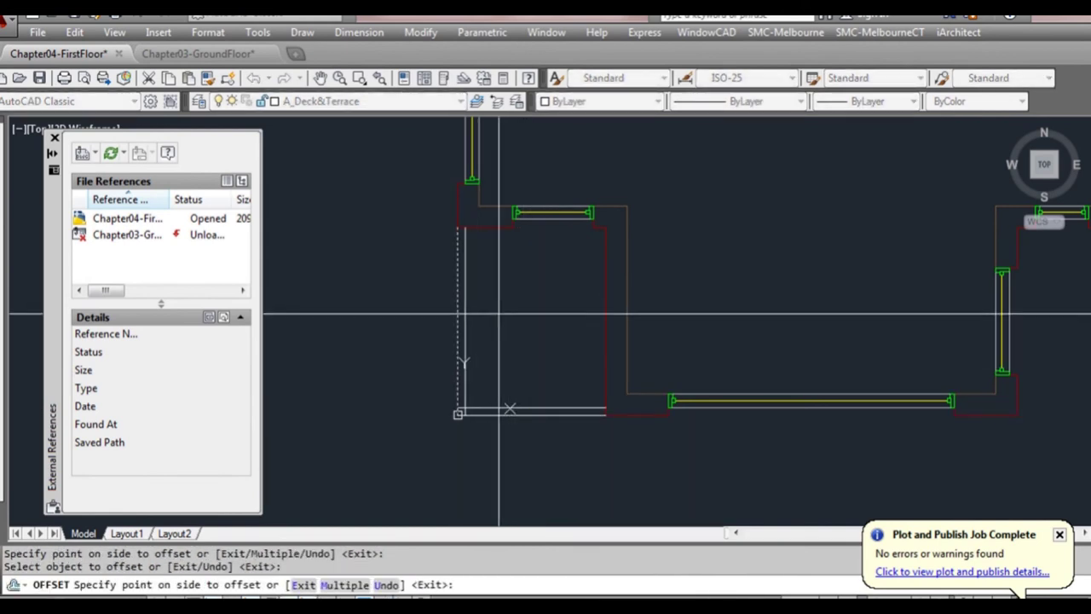
{"action": "left_click", "coordinate": [466, 413]}
{"action": "key", "text": "Escape"}
Fillet the two inner terrace lines into a sharp corner
{"action": "type", "text": "f"}
{"action": "key", "text": "Return"}
{"action": "left_click", "coordinate": [464, 386]}
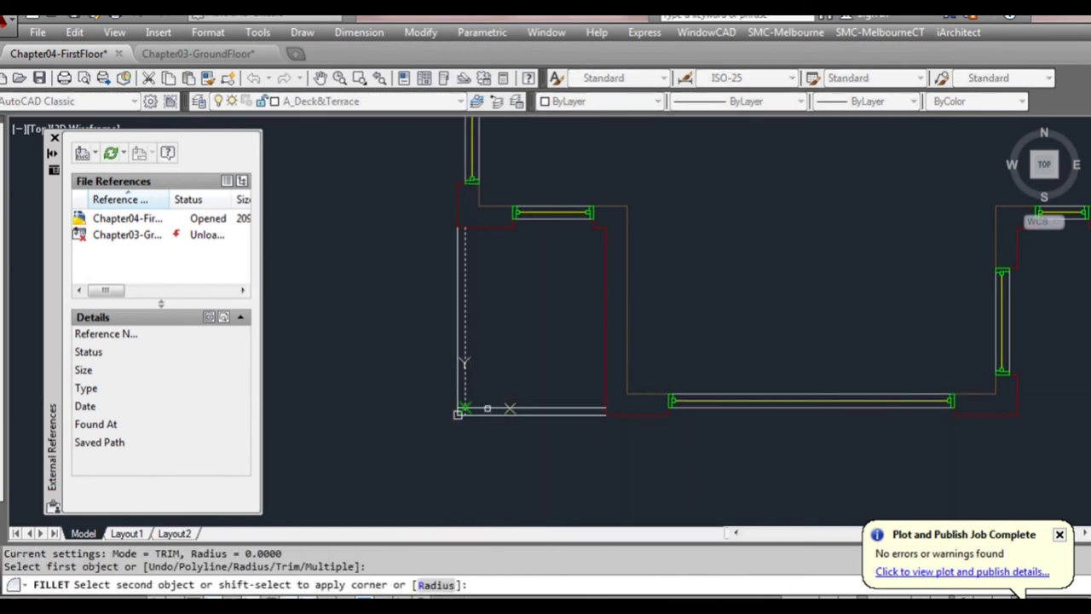
{"action": "left_click", "coordinate": [487, 409]}
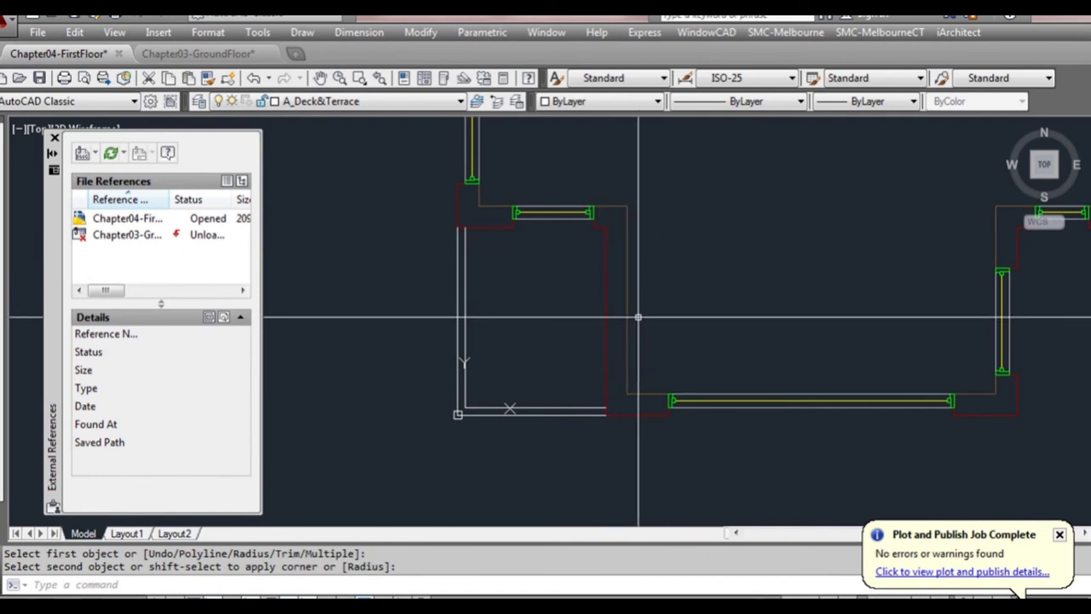
Draw a short horizontal line across the bay's left wall, starting on its outer face
{"action": "type", "text": "l"}
{"action": "key", "text": "Return"}
{"action": "left_click", "coordinate": [605, 321]}
{"action": "key", "text": "Escape"}
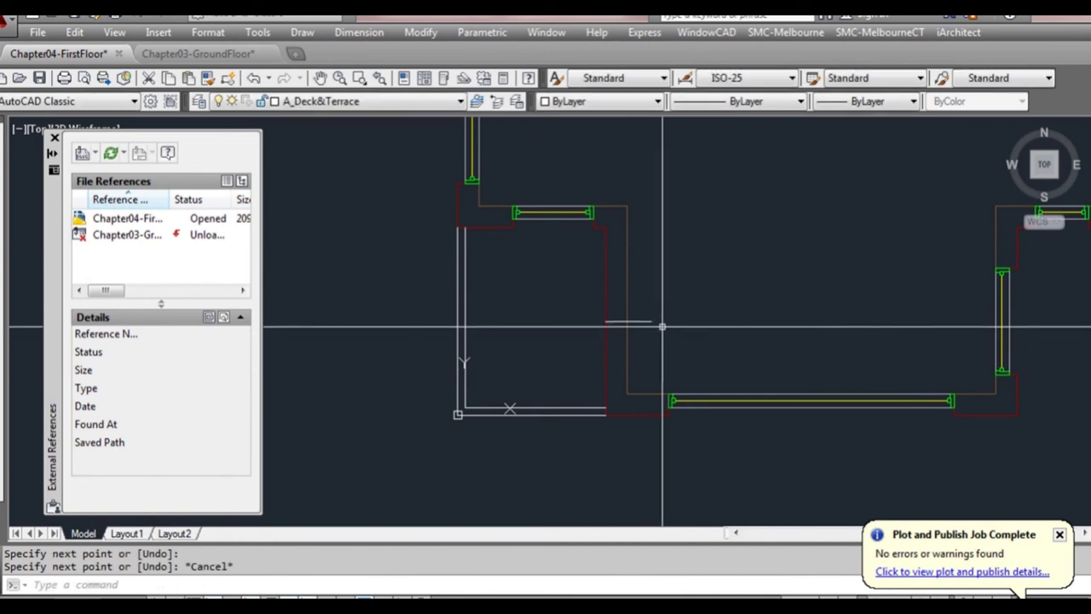
{"action": "type", "text": "o"}
{"action": "key", "text": "Return"}
{"action": "key", "text": "Escape"}
Move the short line level with the bay's lower left inner corner, start it on the outer wall face, and shift it up 200
{"action": "left_click", "coordinate": [623, 324]}
{"action": "left_click", "coordinate": [604, 321]}
{"action": "key", "text": "space"}
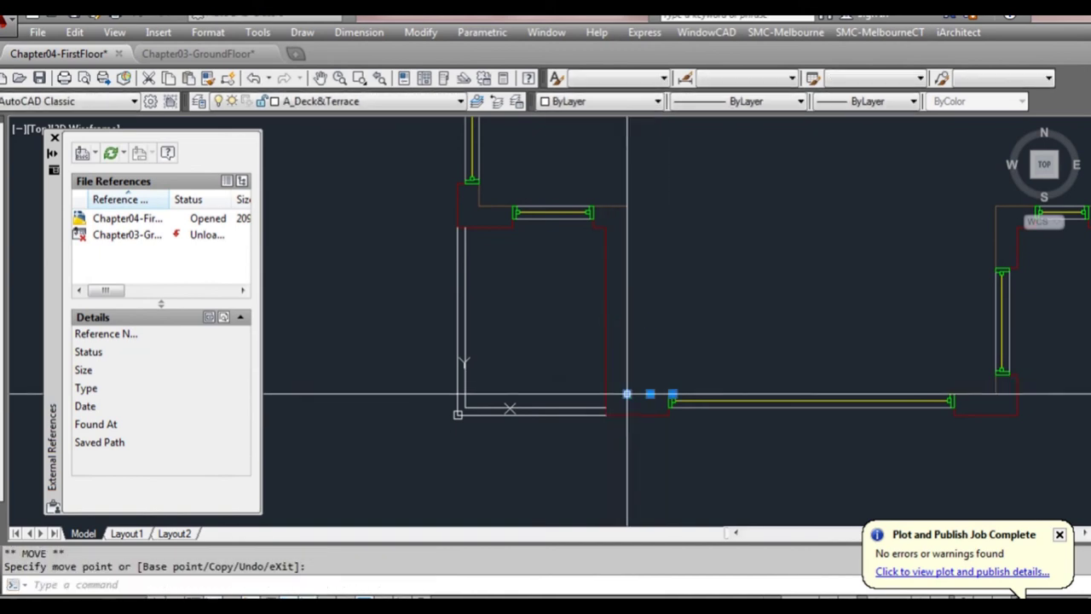
{"action": "left_click", "coordinate": [605, 396]}
{"action": "left_click", "coordinate": [605, 394]}
{"action": "key", "text": "space"}
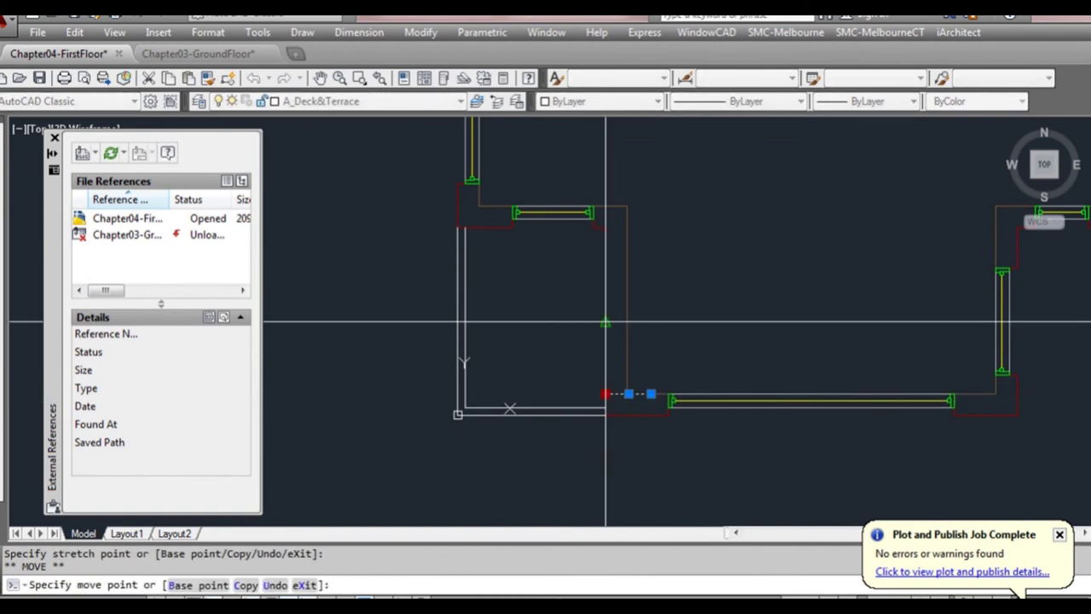
{"action": "type", "text": "200"}
{"action": "key", "text": "Return"}
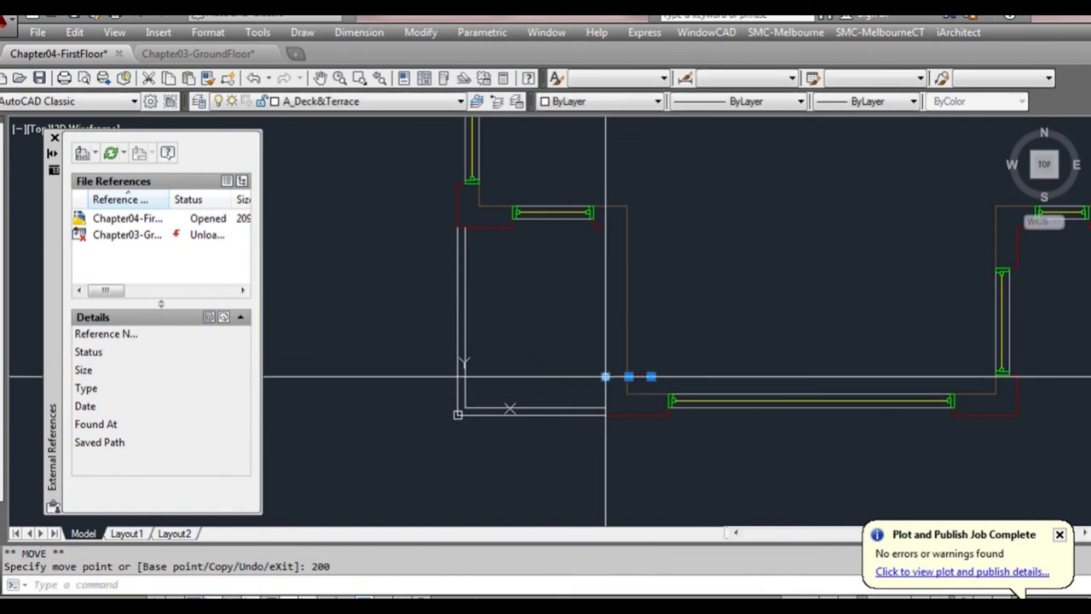
Offset the short line upward by 1800 to mark the other end of the opening
{"action": "key", "text": "Escape"}
{"action": "type", "text": "o"}
{"action": "key", "text": "Return"}
{"action": "type", "text": "1800"}
{"action": "key", "text": "Return"}
{"action": "left_click", "coordinate": [651, 376]}
{"action": "left_click", "coordinate": [662, 307]}
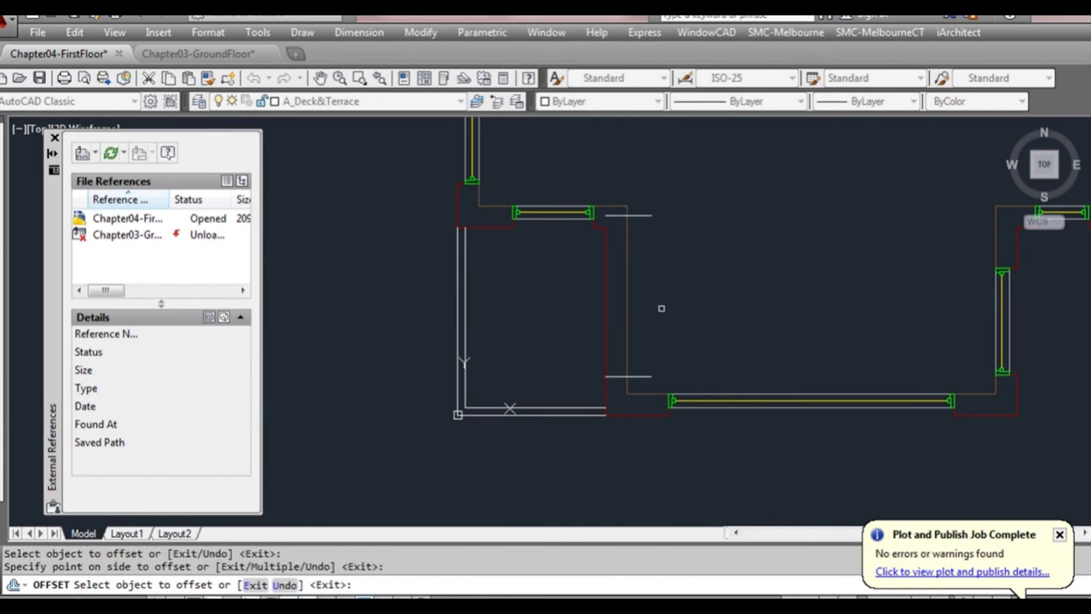
{"action": "key", "text": "Escape"}
Move both opening lines down together so the lower one meets the bay's lower left inner corner
{"action": "left_click", "coordinate": [642, 203]}
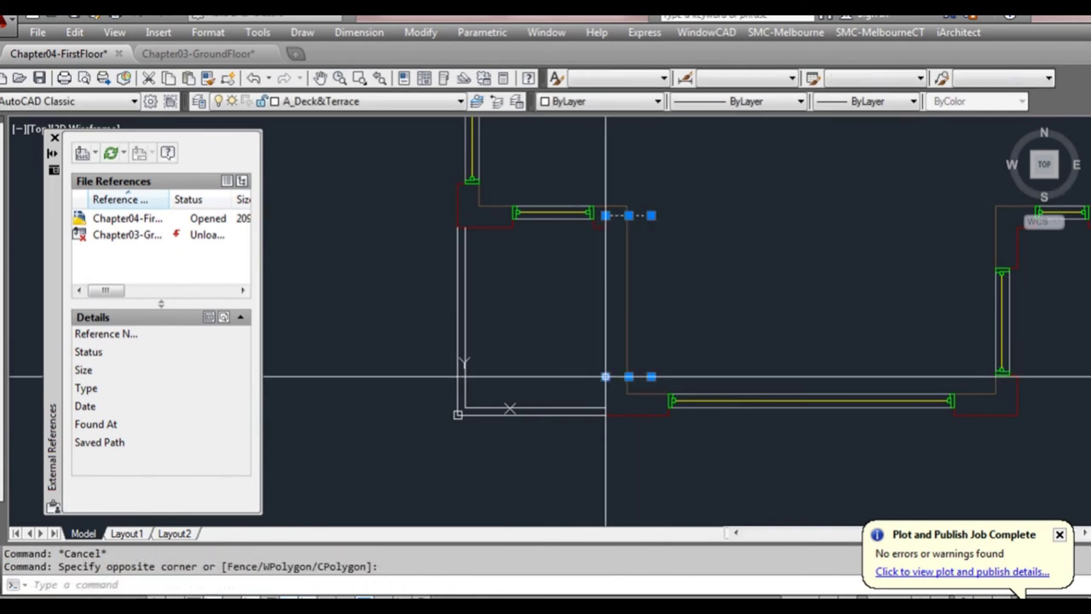
{"action": "left_click", "coordinate": [651, 378]}
{"action": "key", "text": "space"}
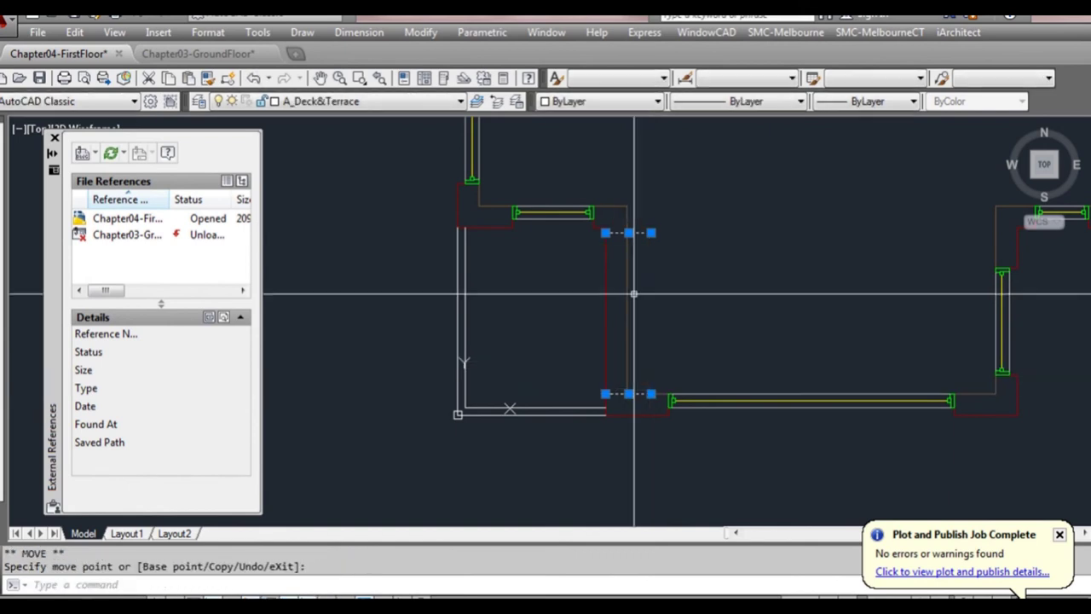
{"action": "scroll", "coordinate": [609, 231], "scroll_direction": "up", "scroll_amount": 4}
{"action": "scroll", "coordinate": [609, 231], "scroll_direction": "down", "scroll_amount": 3}
{"action": "key", "text": "Escape"}
{"action": "scroll", "coordinate": [641, 411], "scroll_direction": "up", "scroll_amount": 3}
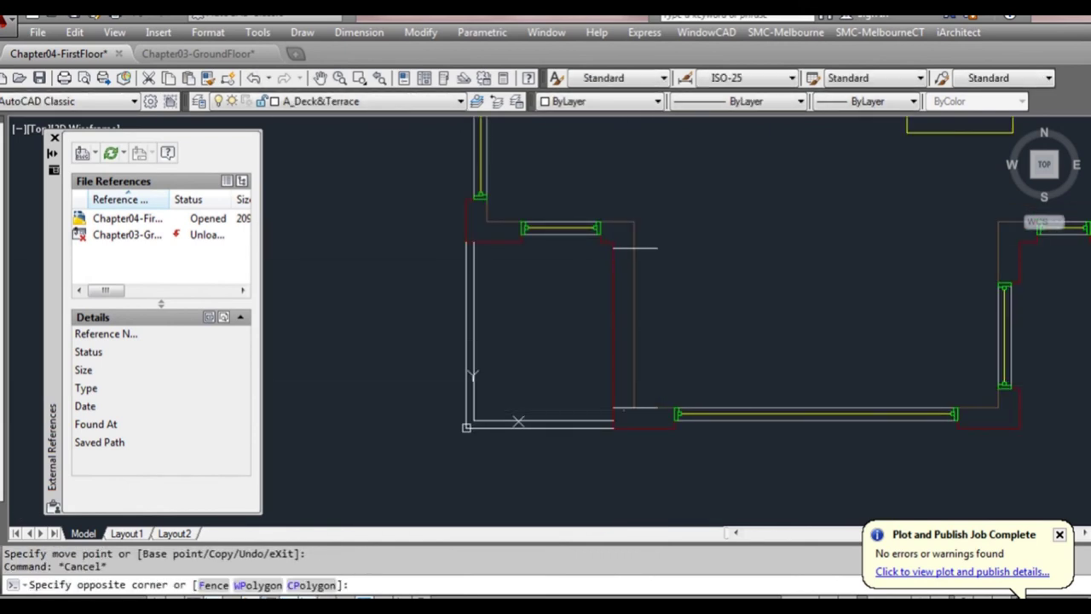
Shorten the lower opening line so it ends at the bay's inner wall corner
{"action": "left_click", "coordinate": [662, 408]}
{"action": "key", "text": "Escape"}
{"action": "left_click", "coordinate": [626, 407]}
{"action": "left_click", "coordinate": [657, 407]}
{"action": "scroll", "coordinate": [635, 407], "scroll_direction": "up", "scroll_amount": 2}
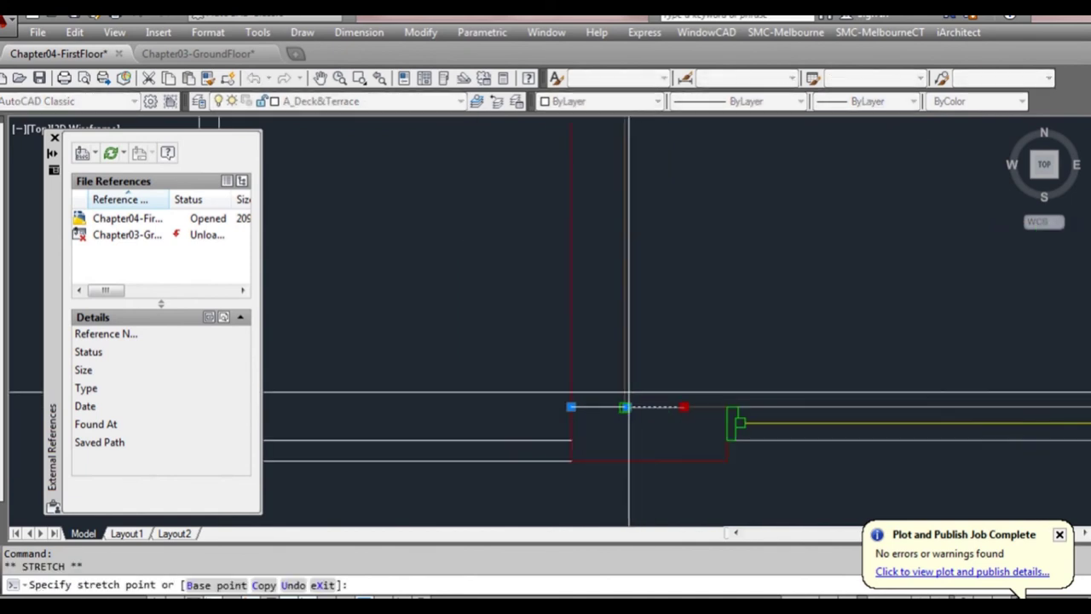
{"action": "left_click", "coordinate": [627, 406]}
{"action": "key", "text": "Escape"}
{"action": "scroll", "coordinate": [628, 388], "scroll_direction": "down", "scroll_amount": 1}
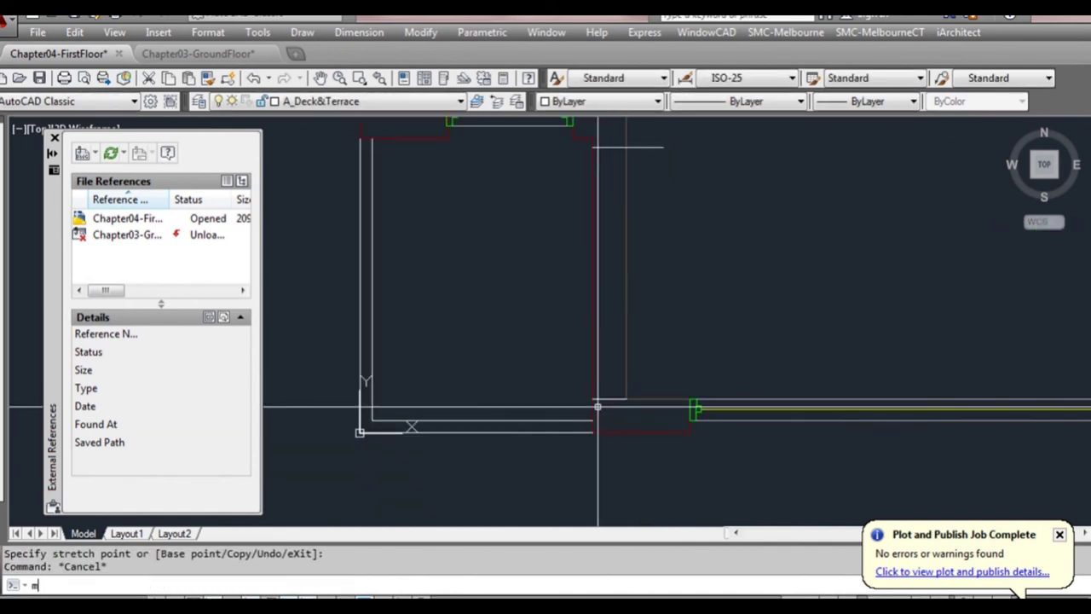
Match the properties of both opening lines to the red outer wall line
{"action": "type", "text": "ma"}
{"action": "key", "text": "Return"}
{"action": "left_click", "coordinate": [593, 382]}
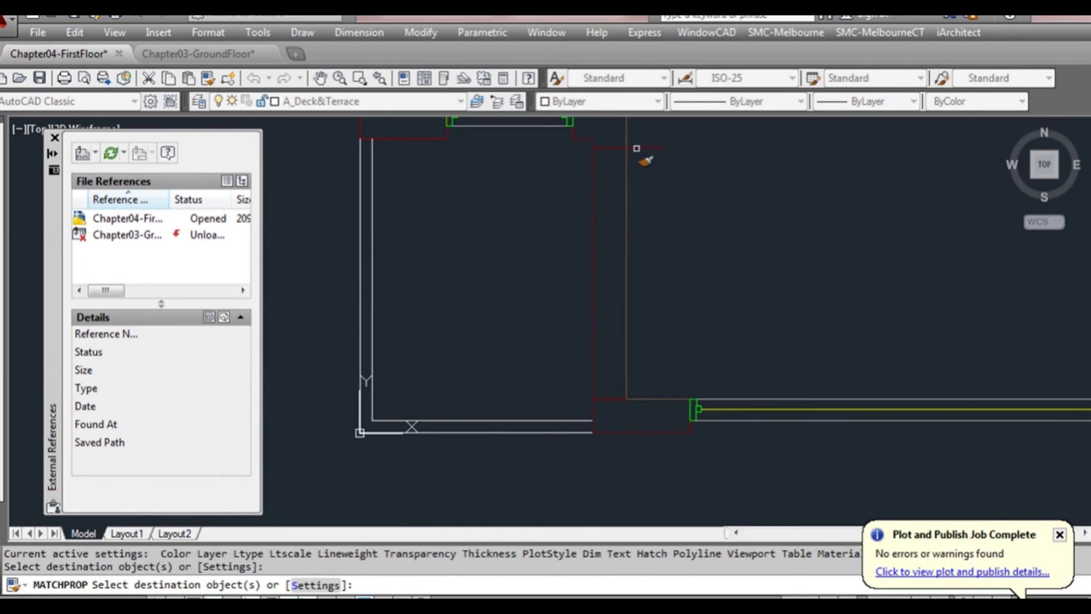
{"action": "key", "text": "Escape"}
Trim the upper opening line to the inner wall face and cut the bay's left wall lines away between the two opening lines
{"action": "key", "text": "Return"}
{"action": "left_click", "coordinate": [643, 239]}
{"action": "left_click", "coordinate": [591, 217]}
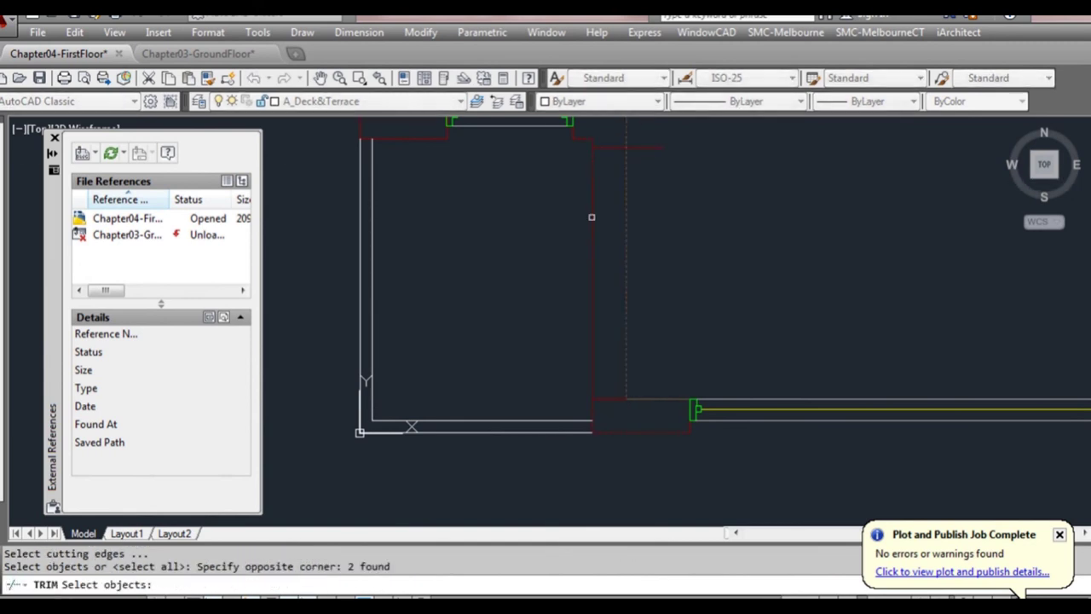
{"action": "key", "text": "Return"}
{"action": "key", "text": "Return"}
{"action": "left_click", "coordinate": [618, 154]}
{"action": "left_click", "coordinate": [604, 144]}
{"action": "key", "text": "Return"}
{"action": "left_click", "coordinate": [654, 369]}
{"action": "key", "text": "Escape"}
{"action": "scroll", "coordinate": [705, 290], "scroll_direction": "down", "scroll_amount": 6}
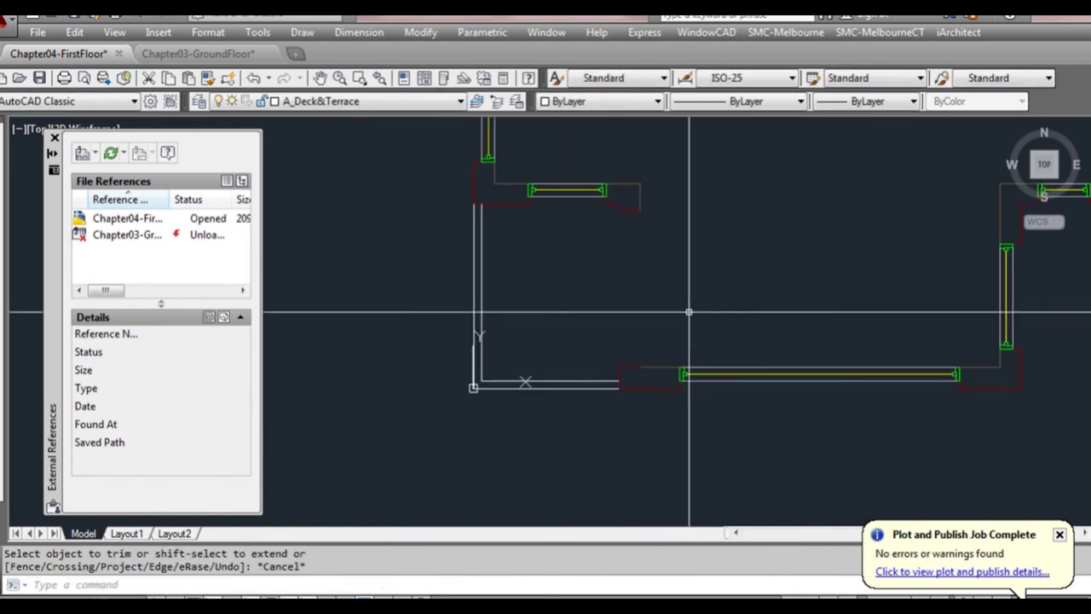
Copy the lower toilet room's door to the upper end of the new opening in the bay's left wall
{"action": "scroll", "coordinate": [741, 276], "scroll_direction": "up", "scroll_amount": 2}
{"action": "middle_click_drag", "start_coordinate": [802, 281], "coordinate": [713, 329]}
{"action": "scroll", "coordinate": [735, 303], "scroll_direction": "down", "scroll_amount": 2}
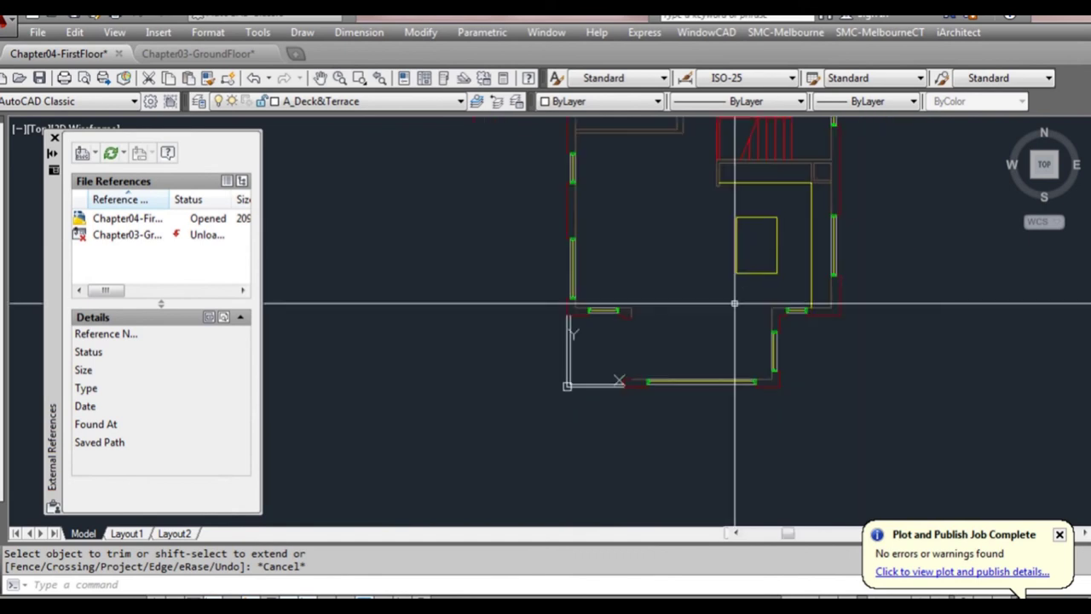
{"action": "middle_click_drag", "start_coordinate": [756, 209], "coordinate": [723, 339]}
{"action": "left_click", "coordinate": [733, 185]}
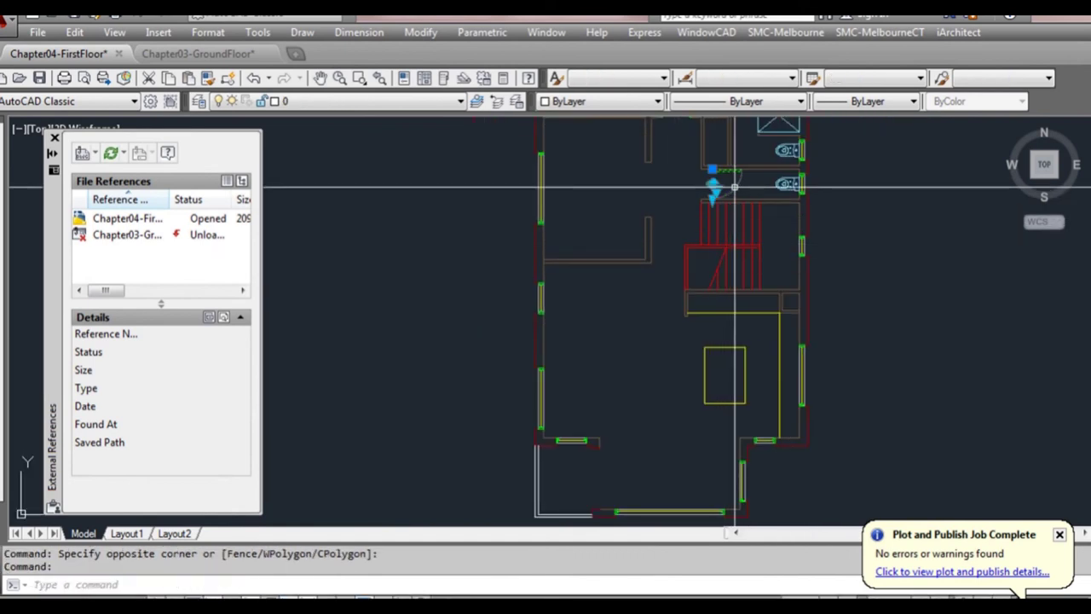
{"action": "left_click", "coordinate": [712, 171]}
{"action": "key", "text": "space"}
{"action": "scroll", "coordinate": [701, 185], "scroll_direction": "down", "scroll_amount": 2}
{"action": "type", "text": "c"}
{"action": "key", "text": "Return"}
{"action": "scroll", "coordinate": [647, 324], "scroll_direction": "up", "scroll_amount": 5}
{"action": "key", "text": "Escape"}
{"action": "key", "text": "Escape"}
{"action": "key", "text": "Escape"}
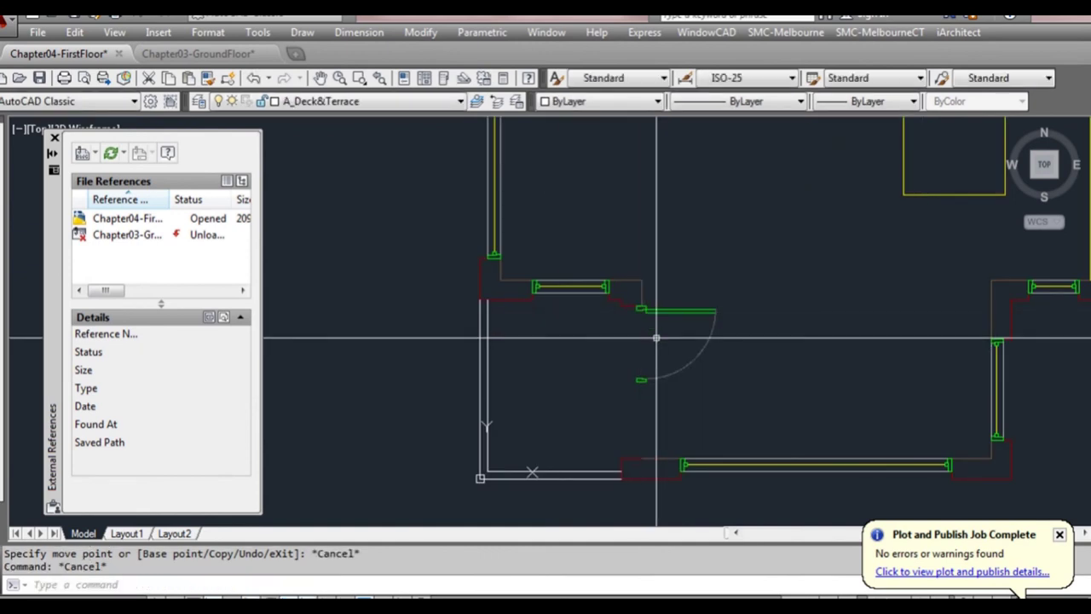
Flip the copied door so that it swings out onto the terrace
{"action": "middle_click_drag", "start_coordinate": [655, 338], "coordinate": [662, 300]}
{"action": "scroll", "coordinate": [667, 299], "scroll_direction": "up", "scroll_amount": 1}
{"action": "left_click", "coordinate": [670, 277]}
{"action": "left_click", "coordinate": [661, 250]}
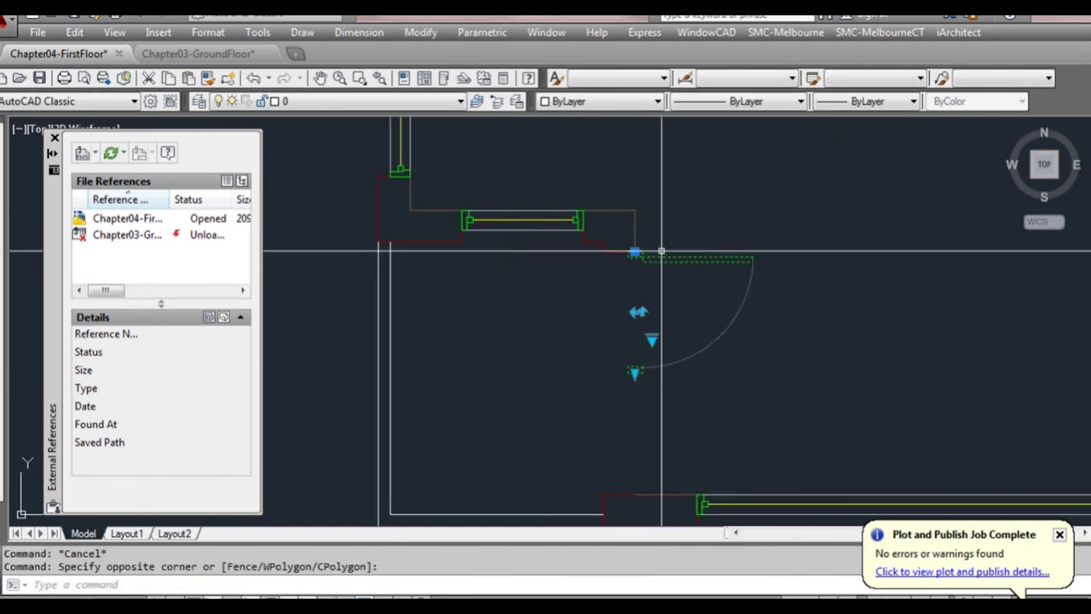
{"action": "left_click", "coordinate": [638, 311]}
Move the terrace door 45 towards the terrace from the inner wall face
{"action": "scroll", "coordinate": [637, 250], "scroll_direction": "up", "scroll_amount": 2}
{"action": "left_click", "coordinate": [637, 249]}
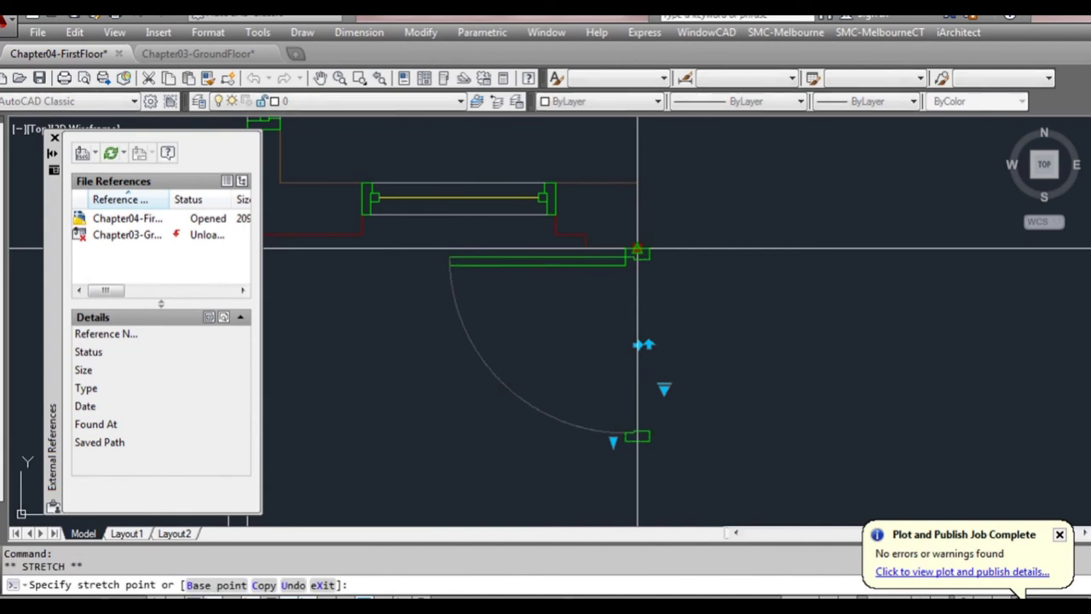
{"action": "key", "text": "space"}
{"action": "type", "text": "45"}
{"action": "key", "text": "Return"}
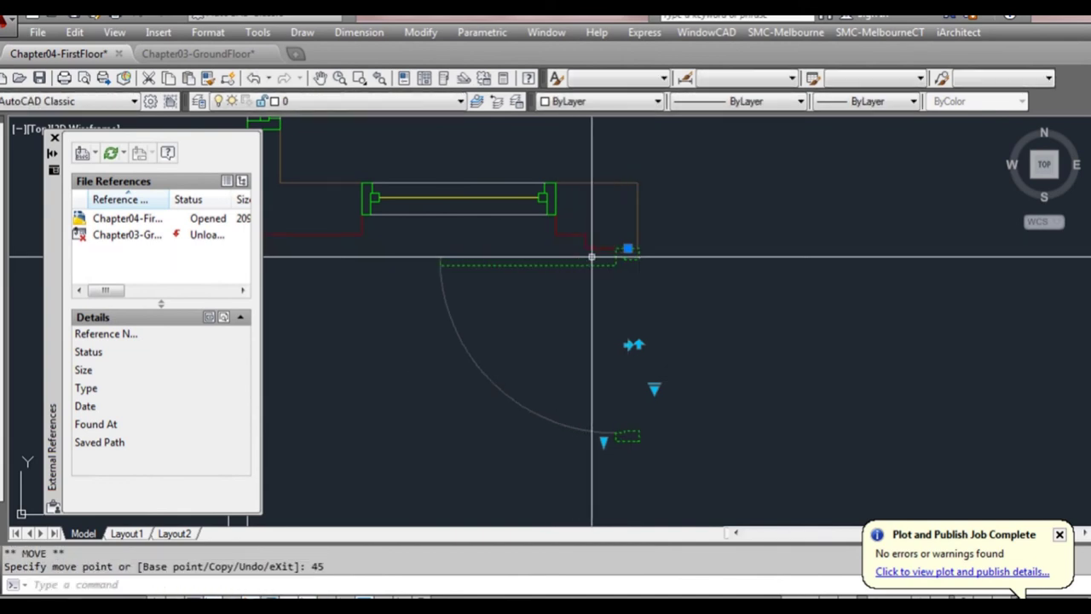
{"action": "scroll", "coordinate": [589, 251], "scroll_direction": "down", "scroll_amount": 2}
{"action": "key", "text": "Escape"}
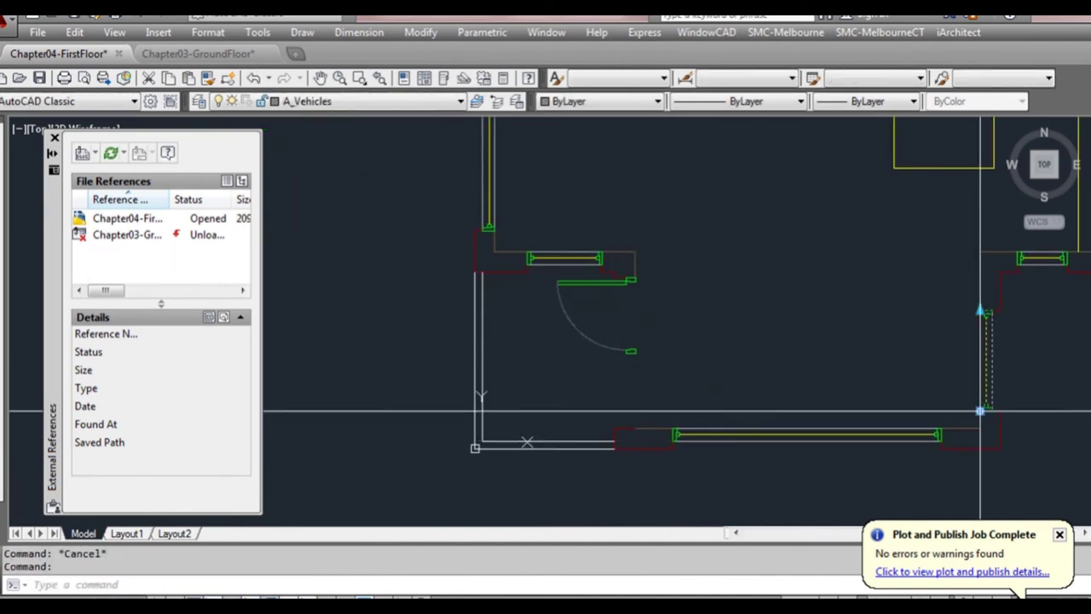
Copy the window from the bay's right wall to the lower jamb of the terrace door
{"action": "left_click", "coordinate": [980, 412]}
{"action": "key", "text": "space"}
{"action": "type", "text": "c"}
{"action": "key", "text": "Return"}
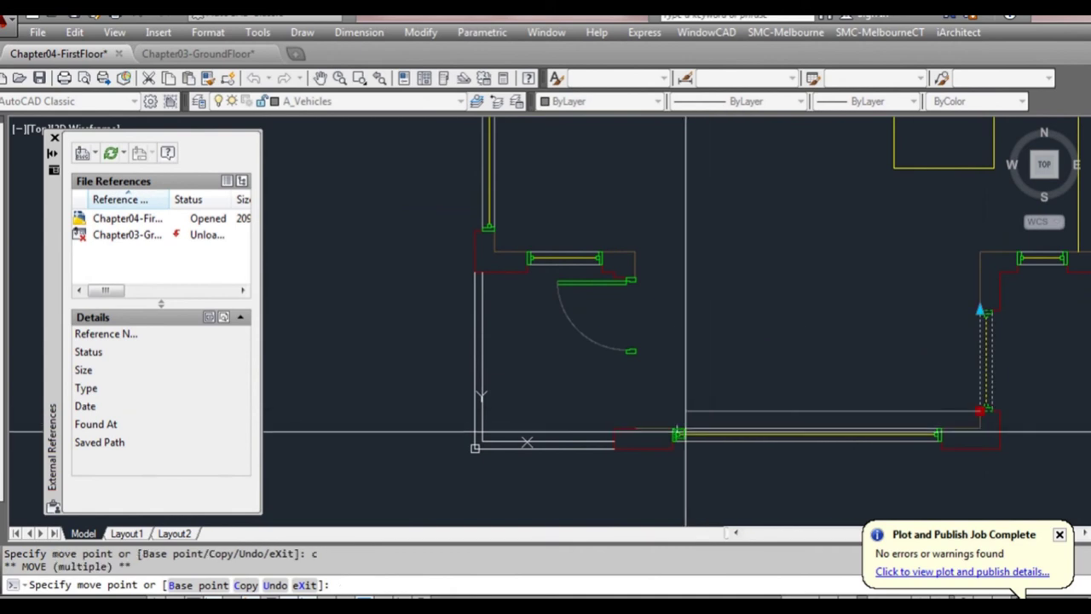
{"action": "left_click", "coordinate": [636, 353]}
{"action": "key", "text": "Escape"}
{"action": "key", "text": "Escape"}
Rotate the copied window about its base point so it runs down from the terrace door's lower jamb
{"action": "left_click", "coordinate": [651, 349]}
{"action": "left_click", "coordinate": [646, 361]}
{"action": "left_click", "coordinate": [635, 353]}
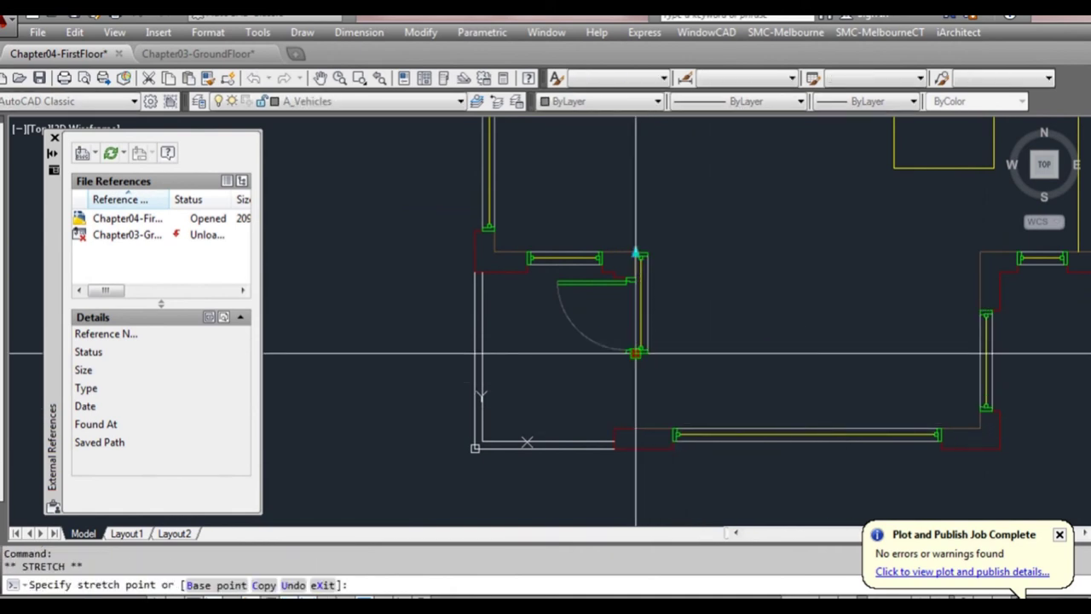
{"action": "key", "text": "space"}
{"action": "key", "text": "space"}
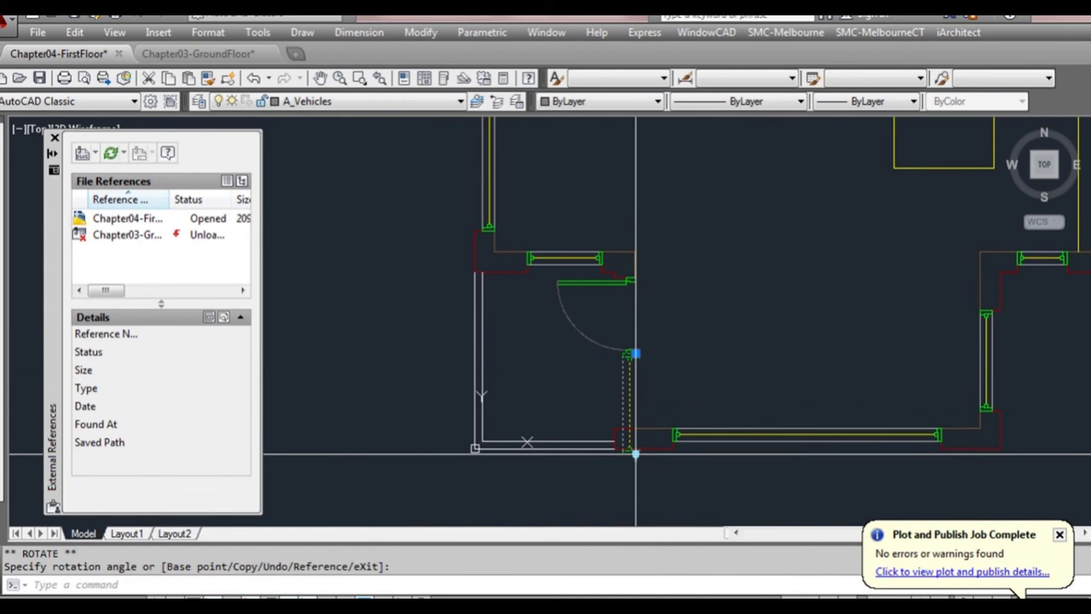
Shorten the terrace window by stretching its lower end to the bay's inner wall corner
{"action": "left_click", "coordinate": [635, 454]}
{"action": "key", "text": "Escape"}
{"action": "scroll", "coordinate": [724, 397], "scroll_direction": "down", "scroll_amount": 2}
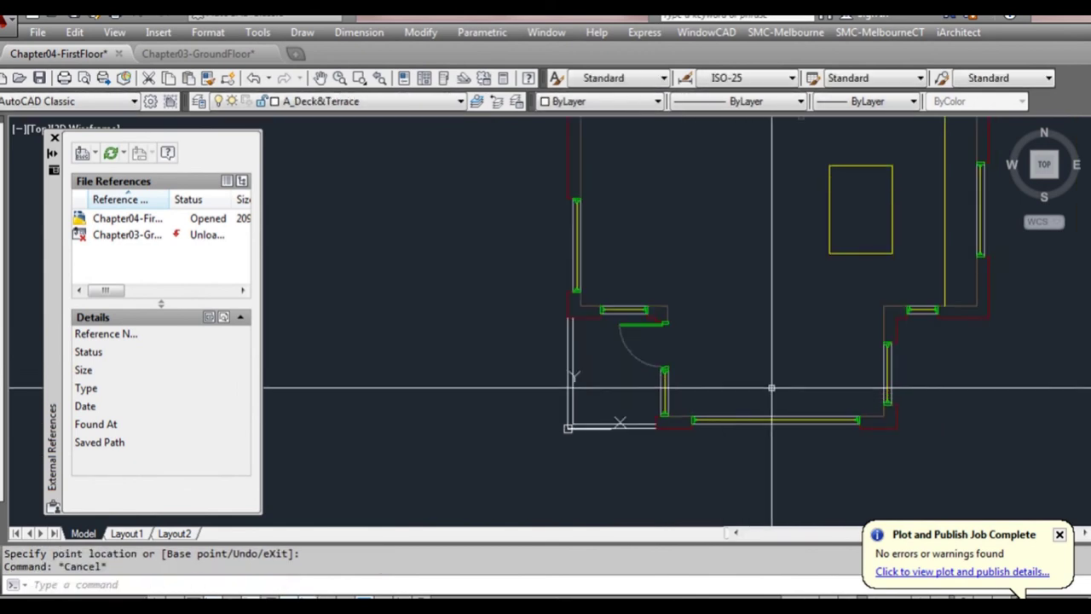
Make A_Hatch-FloorFinishes the current layer
{"action": "scroll", "coordinate": [772, 389], "scroll_direction": "down", "scroll_amount": 2}
{"action": "mouse_move", "coordinate": [829, 304]}
{"action": "middle_mouse_down"}
{"action": "mouse_move", "coordinate": [735, 394]}
{"action": "mouse_move", "coordinate": [758, 427]}
{"action": "middle_mouse_up"}
{"action": "scroll", "coordinate": [744, 384], "scroll_direction": "down", "scroll_amount": 2}
{"action": "scroll", "coordinate": [771, 372], "scroll_direction": "up", "scroll_amount": 2}
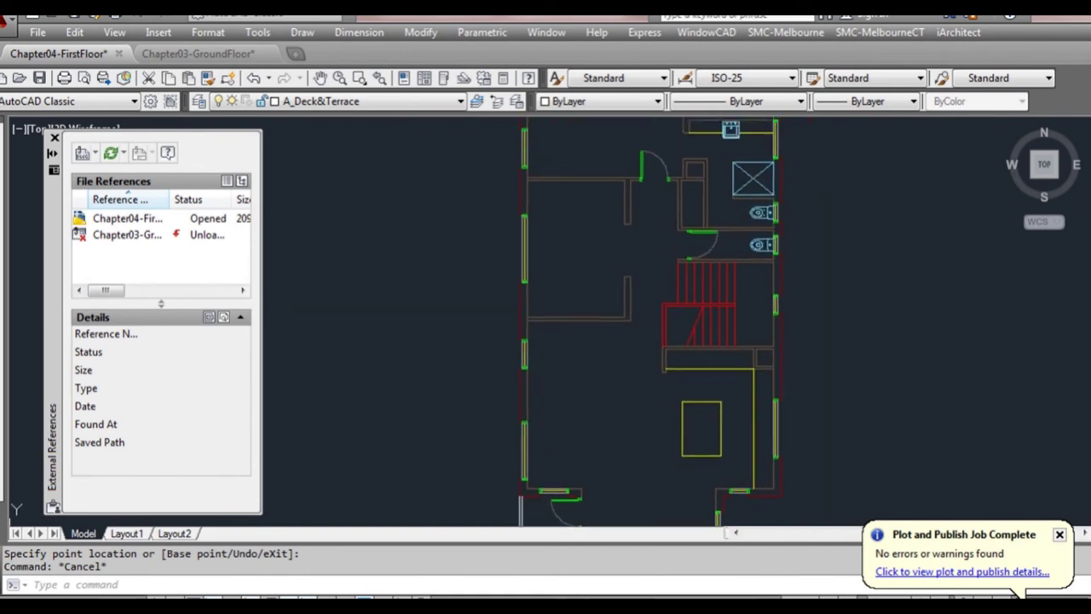
{"action": "left_click", "coordinate": [414, 102]}
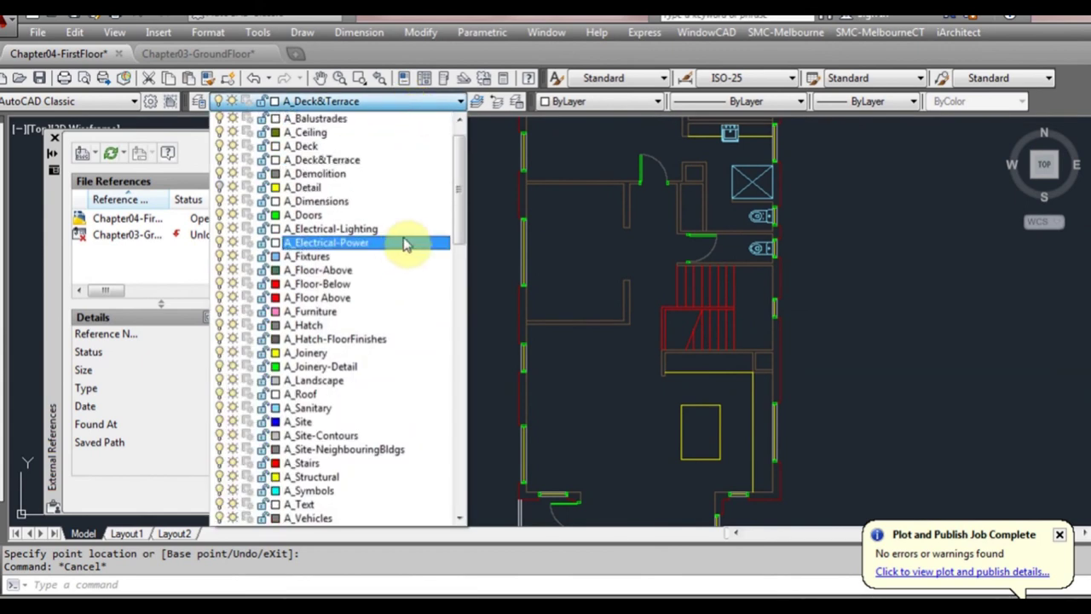
{"action": "scroll", "coordinate": [415, 236], "scroll_direction": "up", "scroll_amount": 1}
{"action": "scroll", "coordinate": [417, 239], "scroll_direction": "down", "scroll_amount": 1}
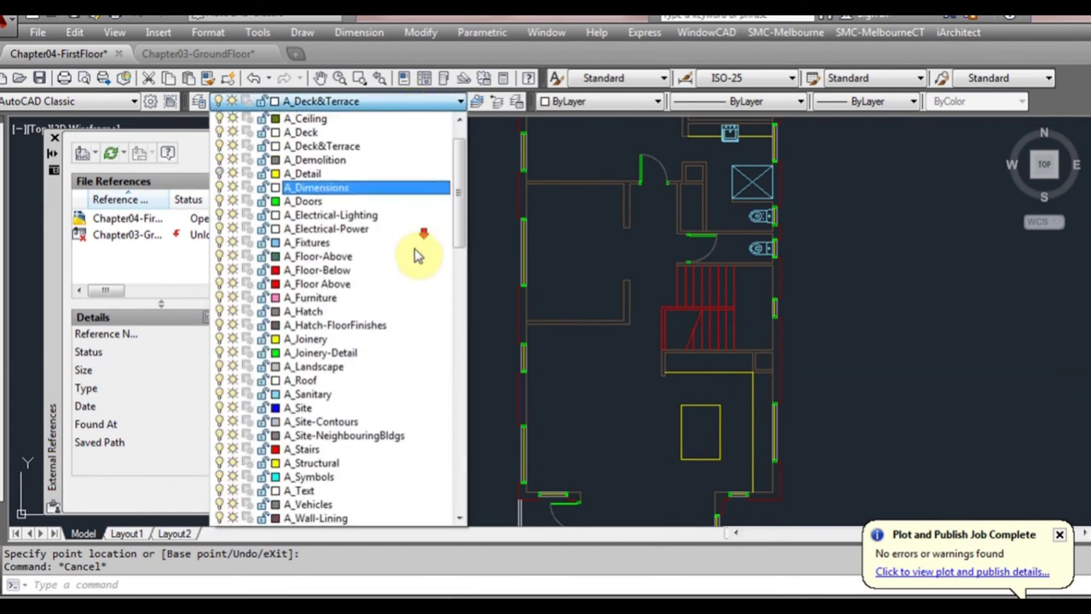
{"action": "left_click", "coordinate": [409, 336]}
Draw a line across the doorway of the small toilet room beside the stairs, from the lower to the upper door jamb
{"action": "scroll", "coordinate": [695, 253], "scroll_direction": "up", "scroll_amount": 6}
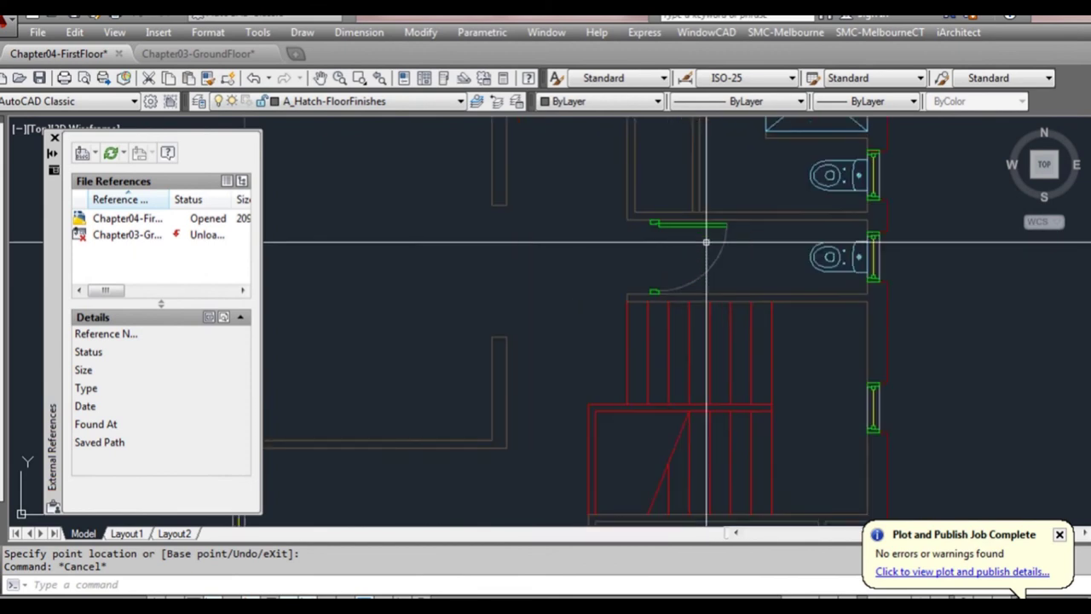
{"action": "type", "text": "l"}
{"action": "key", "text": "Return"}
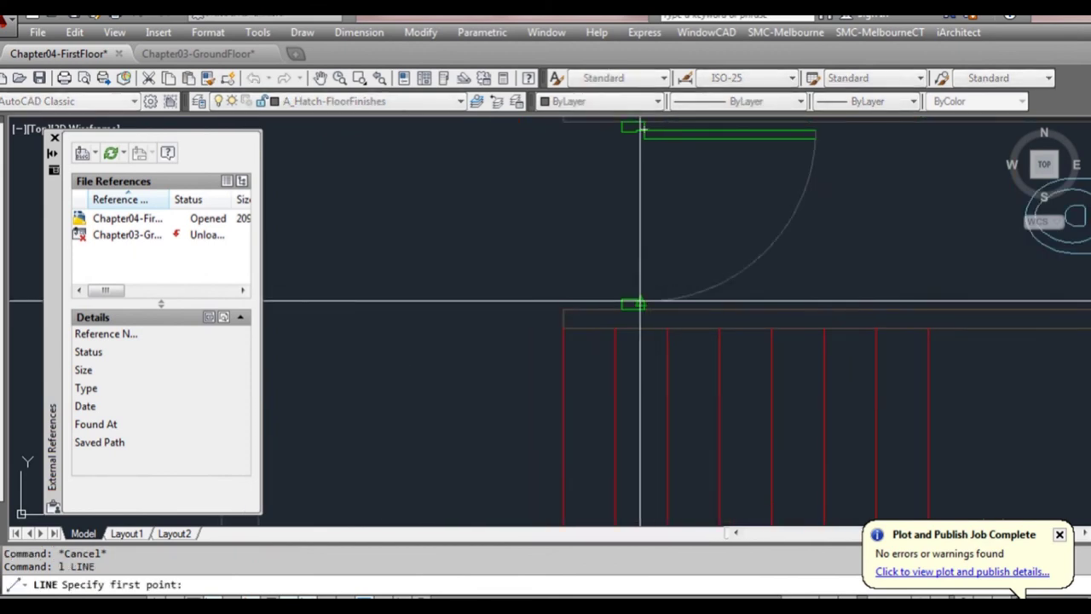
{"action": "left_click", "coordinate": [641, 302]}
{"action": "left_click", "coordinate": [641, 132]}
{"action": "key", "text": "Escape"}
{"action": "scroll", "coordinate": [656, 165], "scroll_direction": "up", "scroll_amount": 3}
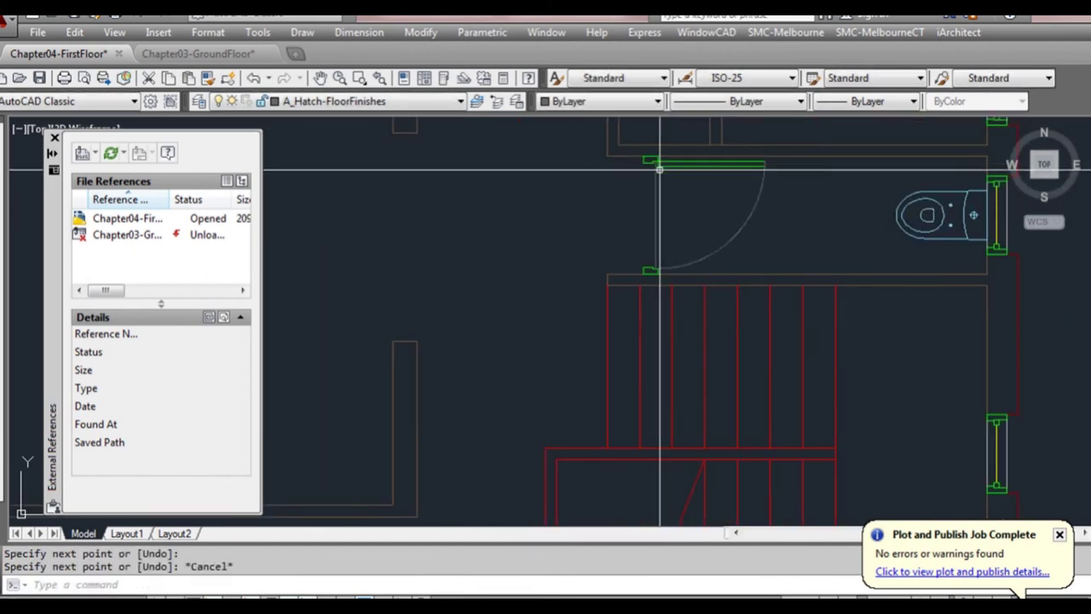
Stretch the upper end of the toilet doorway line to meet the upper door jamb
{"action": "scroll", "coordinate": [644, 138], "scroll_direction": "up", "scroll_amount": 3}
{"action": "left_click", "coordinate": [635, 163]}
{"action": "scroll", "coordinate": [708, 204], "scroll_direction": "down", "scroll_amount": 5}
{"action": "key", "text": "Escape"}
{"action": "scroll", "coordinate": [753, 241], "scroll_direction": "down", "scroll_amount": 2}
Draw a vertical line closing the bathroom's open side, from the vanity wall corner down to the corner of the small duct
{"action": "middle_click_drag", "start_coordinate": [753, 230], "coordinate": [725, 520]}
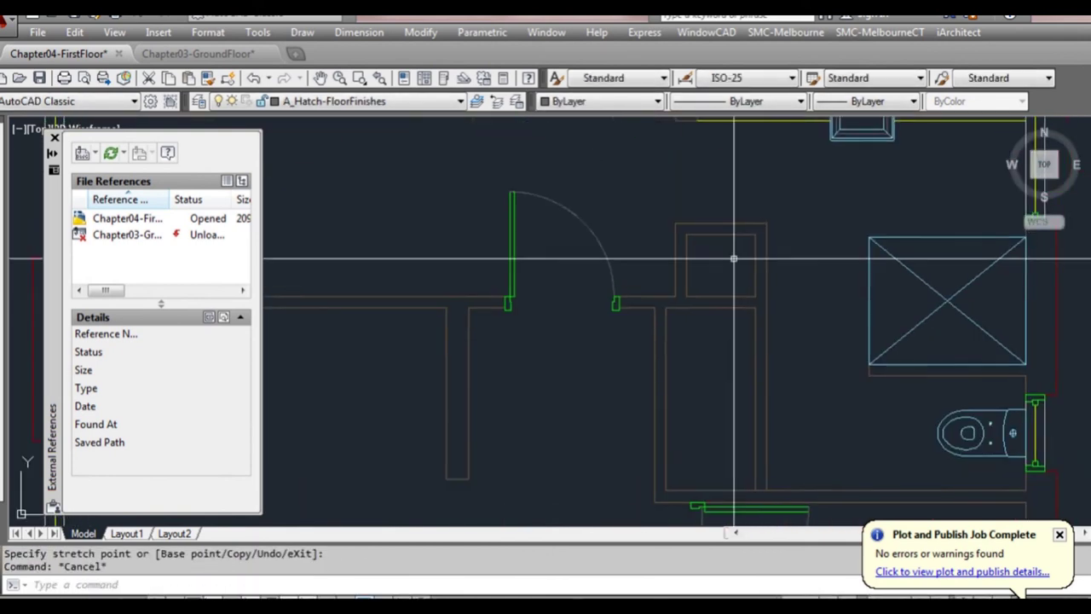
{"action": "middle_click_drag", "start_coordinate": [733, 258], "coordinate": [732, 378]}
{"action": "scroll", "coordinate": [687, 291], "scroll_direction": "up", "scroll_amount": 2}
{"action": "type", "text": "l"}
{"action": "key", "text": "Return"}
{"action": "left_click", "coordinate": [661, 212]}
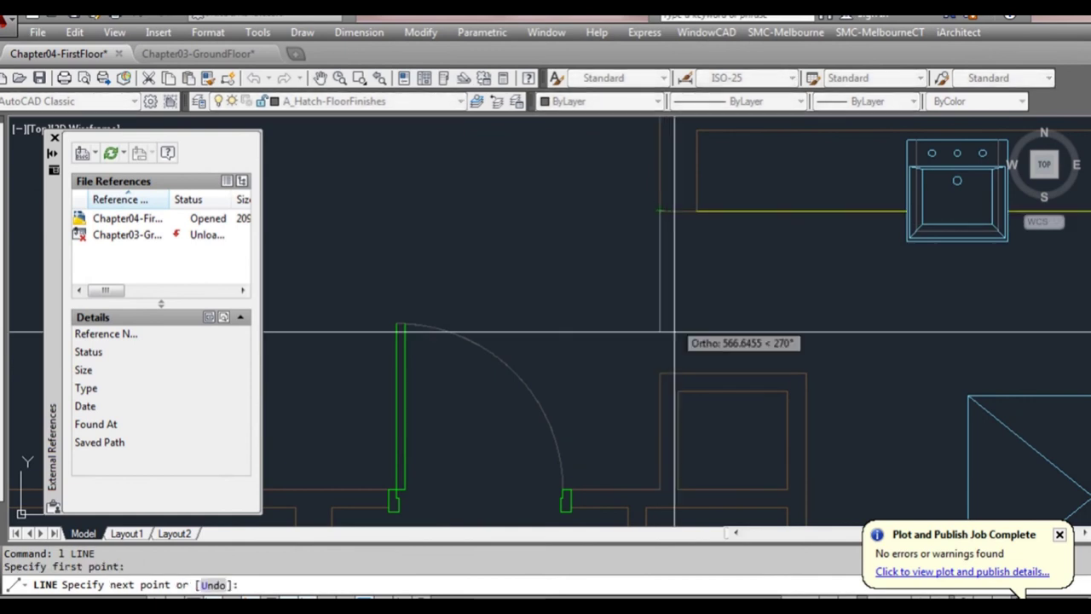
{"action": "left_click", "coordinate": [660, 372]}
{"action": "key", "text": "Return"}
Copy the bathroom floor hatch from Chapter03-GroundFloor and paste it into Chapter04-FirstFloor beside the plan
{"action": "scroll", "coordinate": [733, 291], "scroll_direction": "down", "scroll_amount": 5}
{"action": "scroll", "coordinate": [743, 329], "scroll_direction": "up", "scroll_amount": 3}
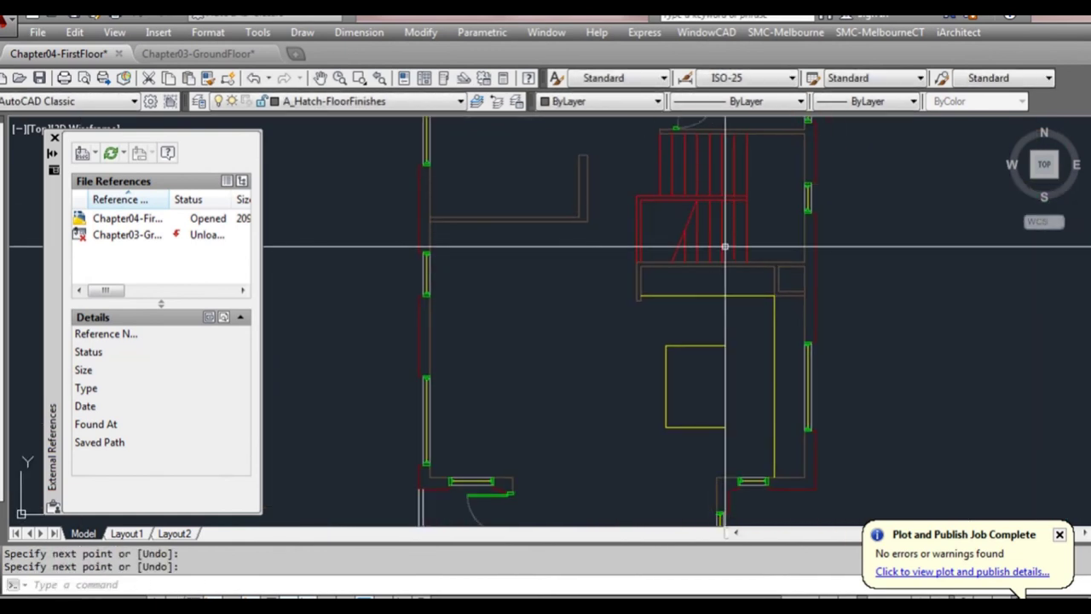
{"action": "scroll", "coordinate": [725, 247], "scroll_direction": "down", "scroll_amount": 2}
{"action": "middle_click_drag", "start_coordinate": [767, 141], "coordinate": [710, 261]}
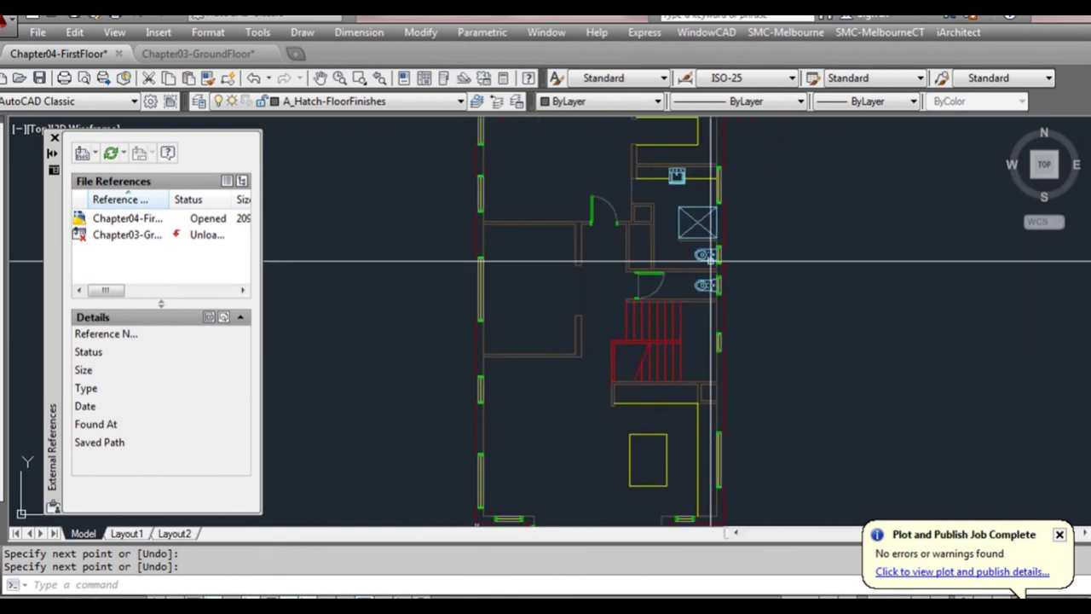
{"action": "left_click", "coordinate": [196, 54]}
{"action": "key", "text": "Escape"}
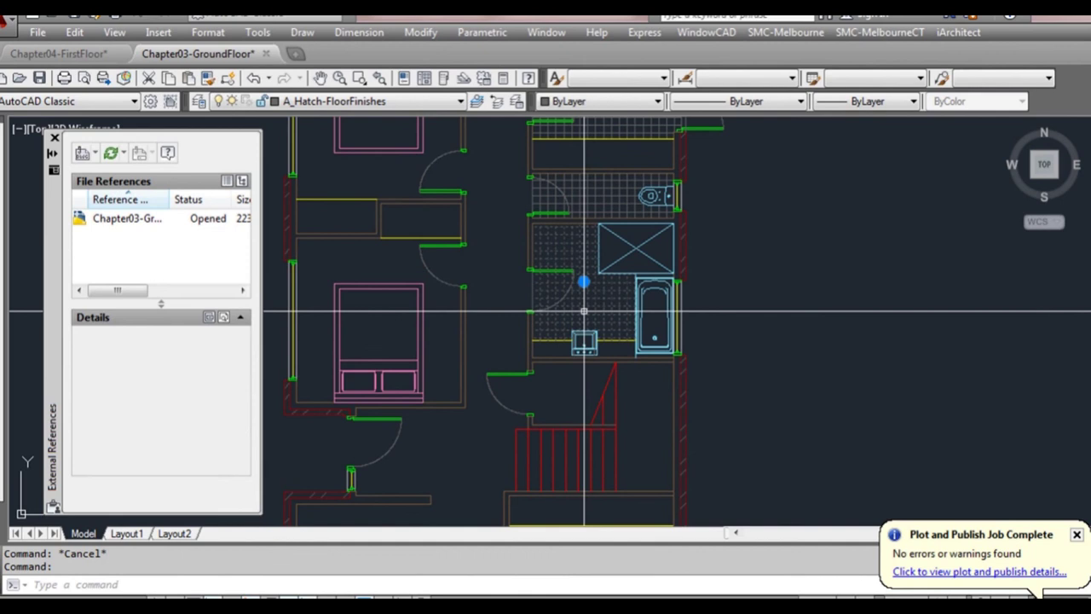
{"action": "key", "text": "ctrl+c"}
{"action": "left_click", "coordinate": [59, 54]}
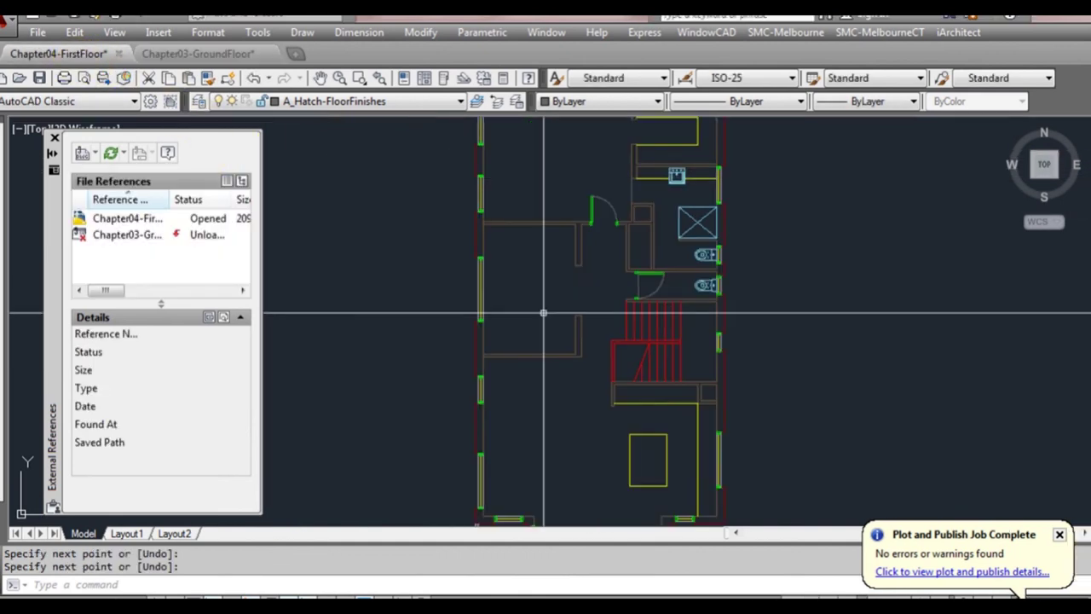
{"action": "key", "text": "ctrl+v"}
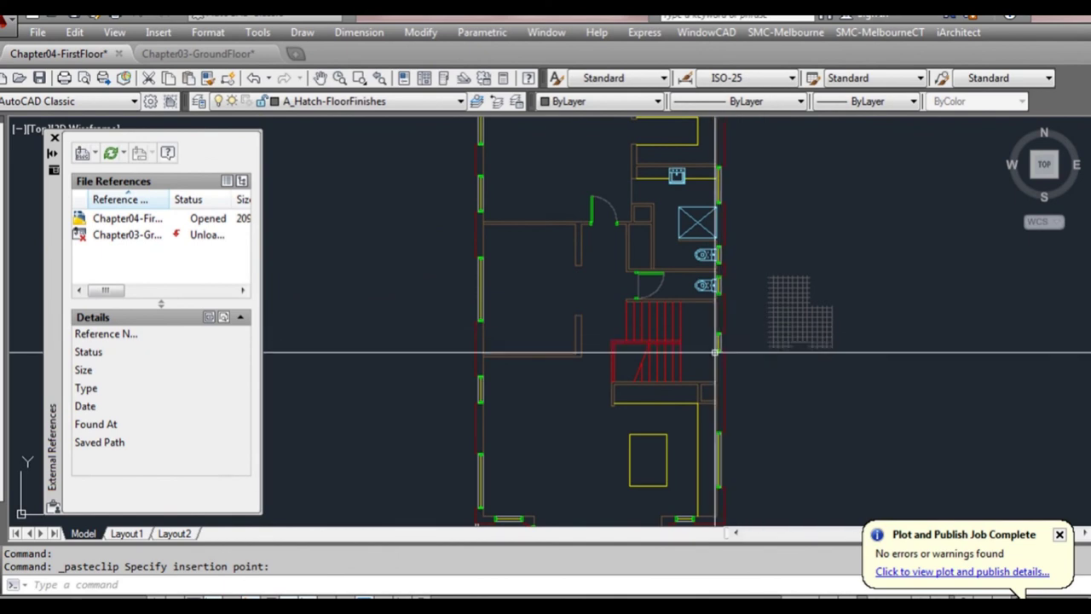
Hatch the small toilet room's floor, inheriting the pasted hatch's properties: pattern ANSI37, angle 45, scale 50
{"action": "type", "text": "bh"}
{"action": "key", "text": "Return"}
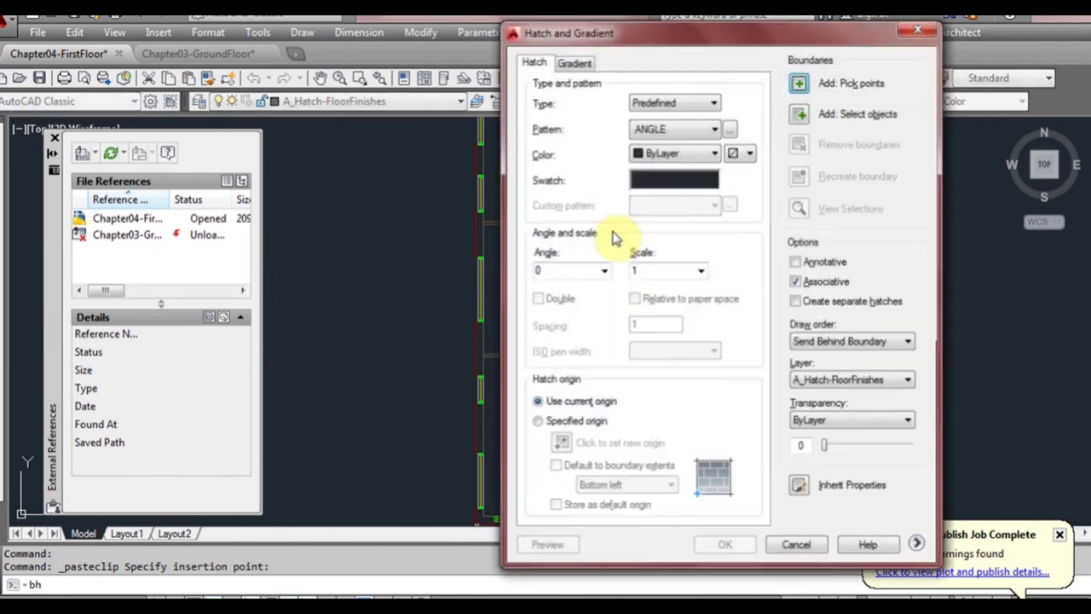
{"action": "left_click", "coordinate": [804, 83]}
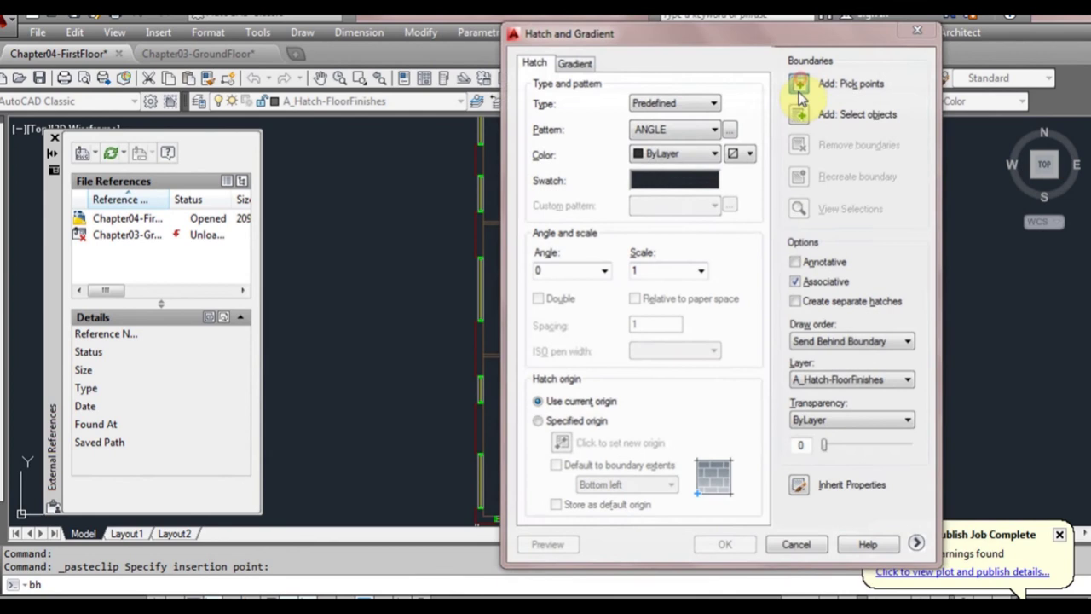
{"action": "scroll", "coordinate": [630, 271], "scroll_direction": "up", "scroll_amount": 2}
{"action": "left_click", "coordinate": [631, 272]}
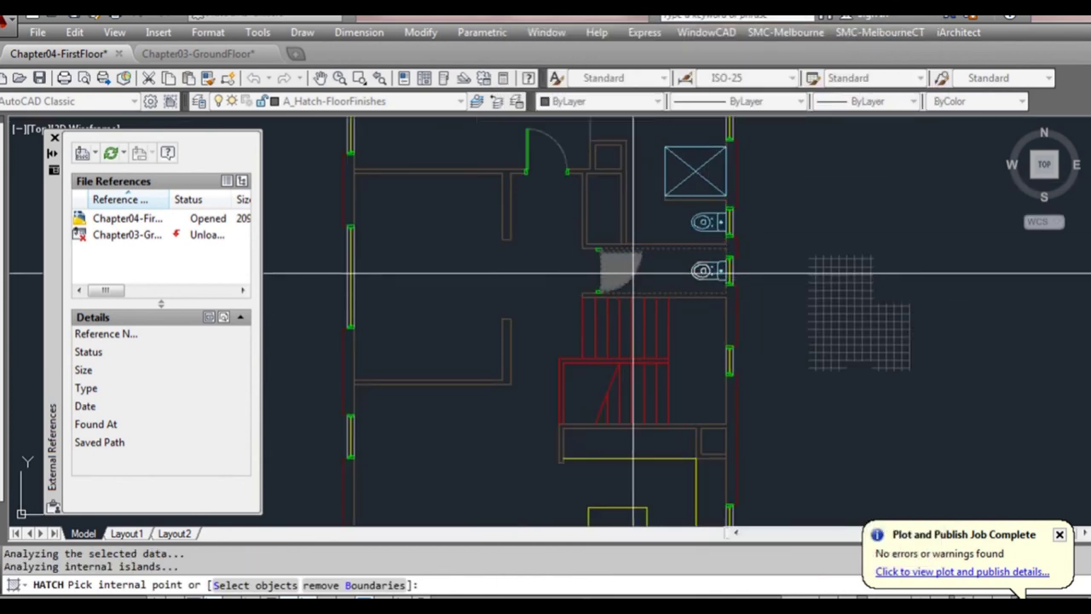
{"action": "key", "text": "Return"}
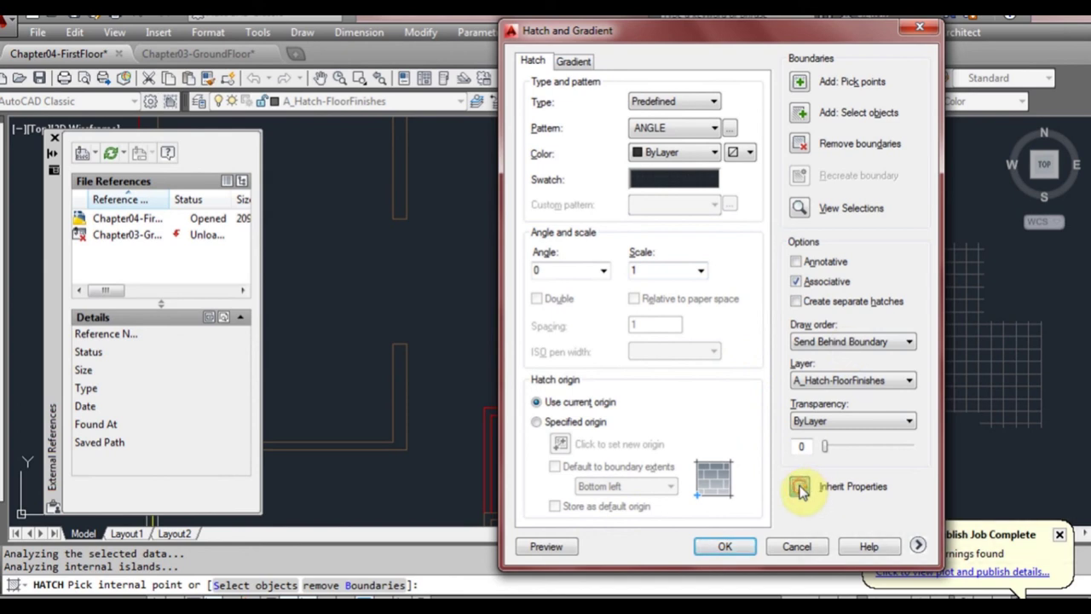
{"action": "left_click", "coordinate": [800, 486]}
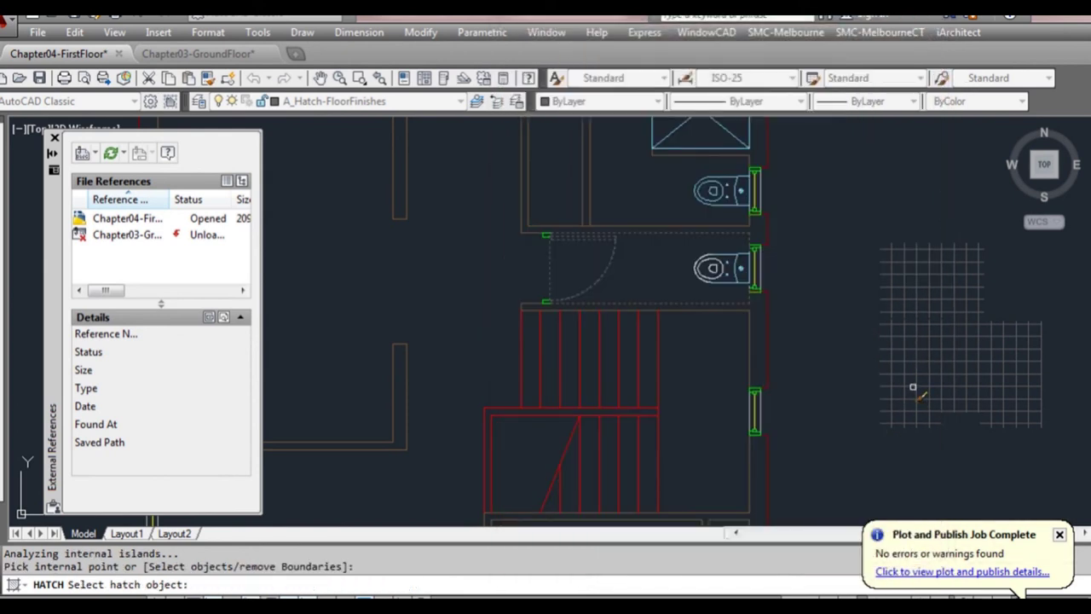
{"action": "left_click", "coordinate": [913, 388]}
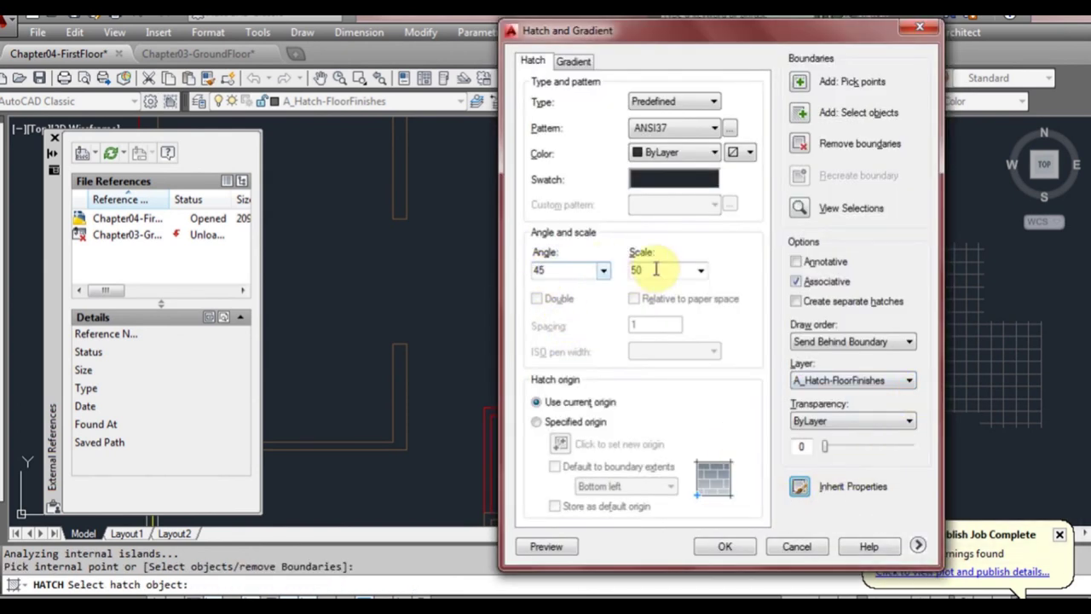
{"action": "left_click", "coordinate": [726, 546]}
Hatch the bathroom floor around the vanity, shower and toilet with ANSI37 at angle 45 and scale 50
{"action": "middle_click_drag", "start_coordinate": [735, 224], "coordinate": [724, 417]}
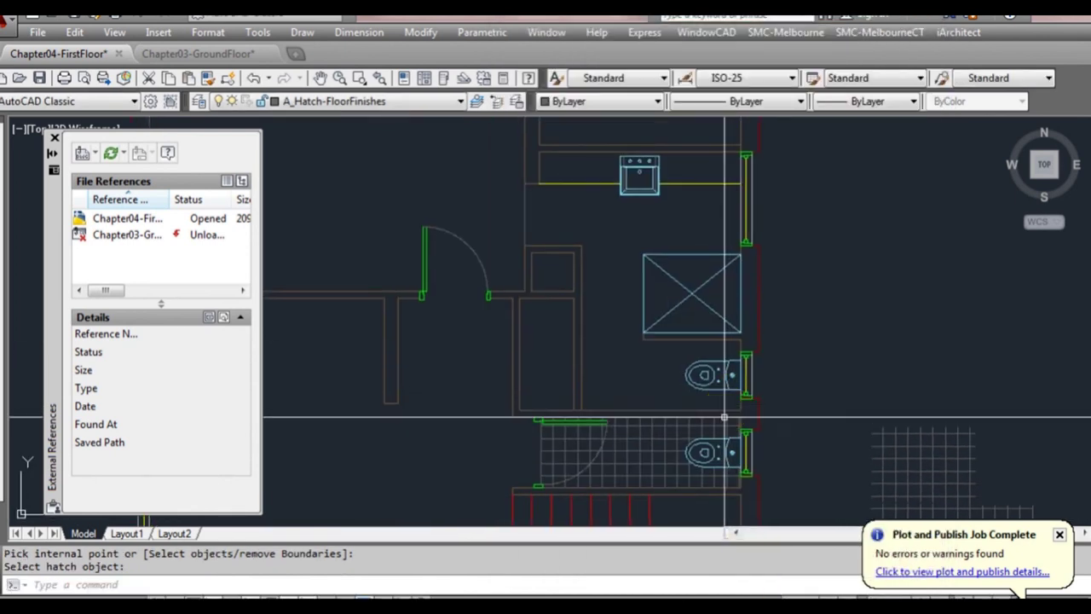
{"action": "key", "text": "Return"}
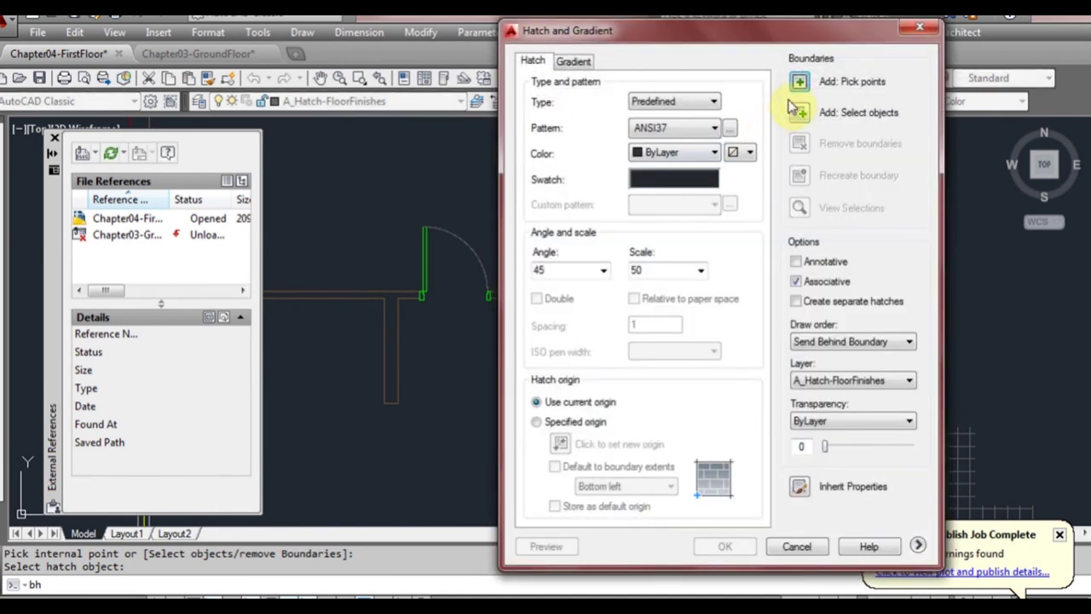
{"action": "left_click", "coordinate": [800, 83]}
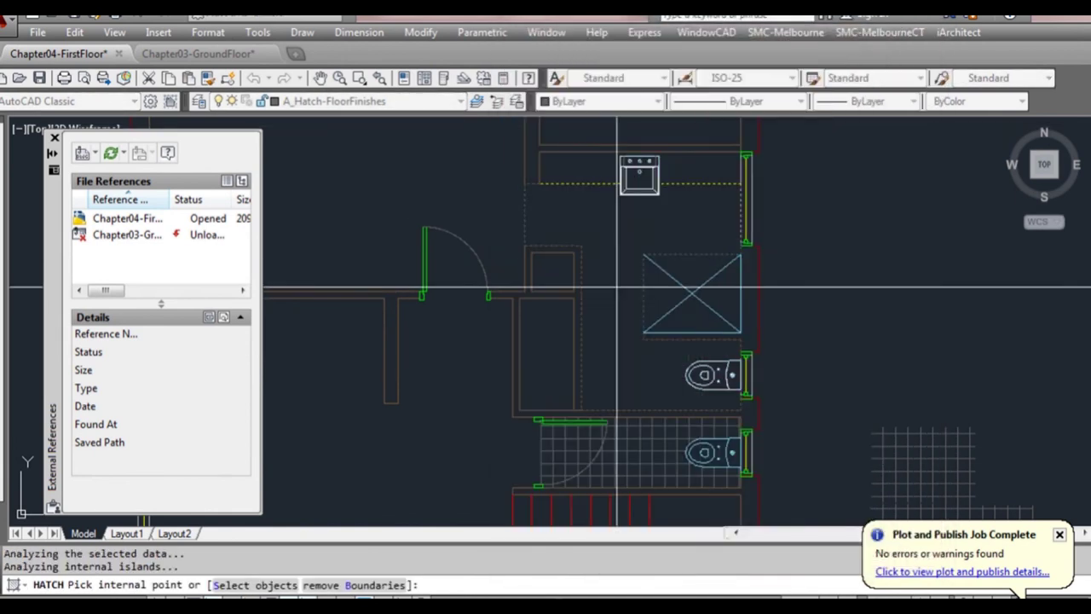
{"action": "key", "text": "Return"}
{"action": "key", "text": "Return"}
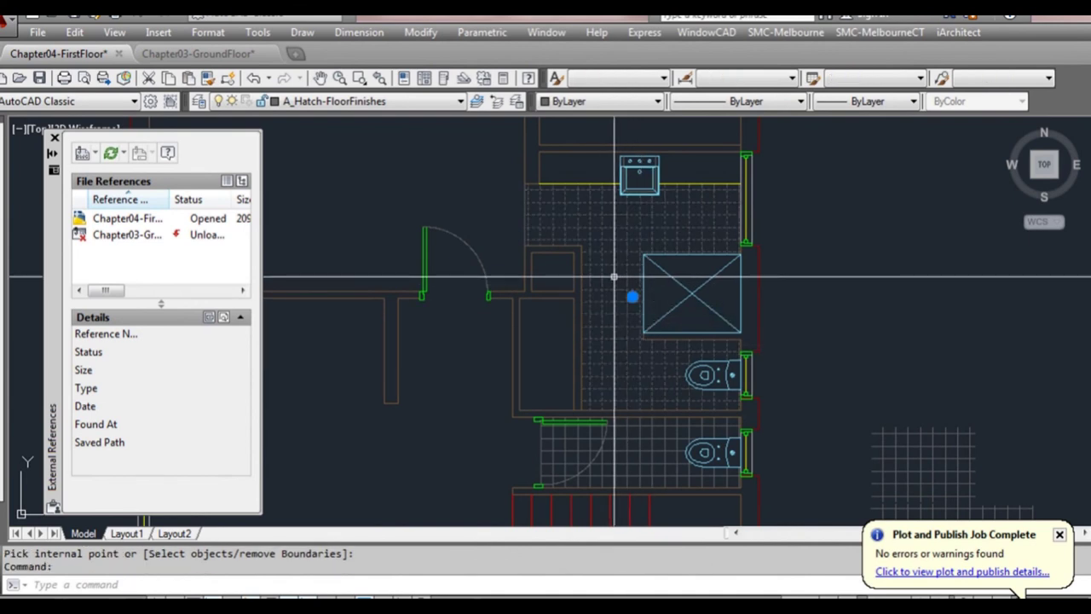
Edit the bathroom floor hatch to set its origin at the midpoint of the line closing the room's open side
{"action": "right_click", "coordinate": [614, 277]}
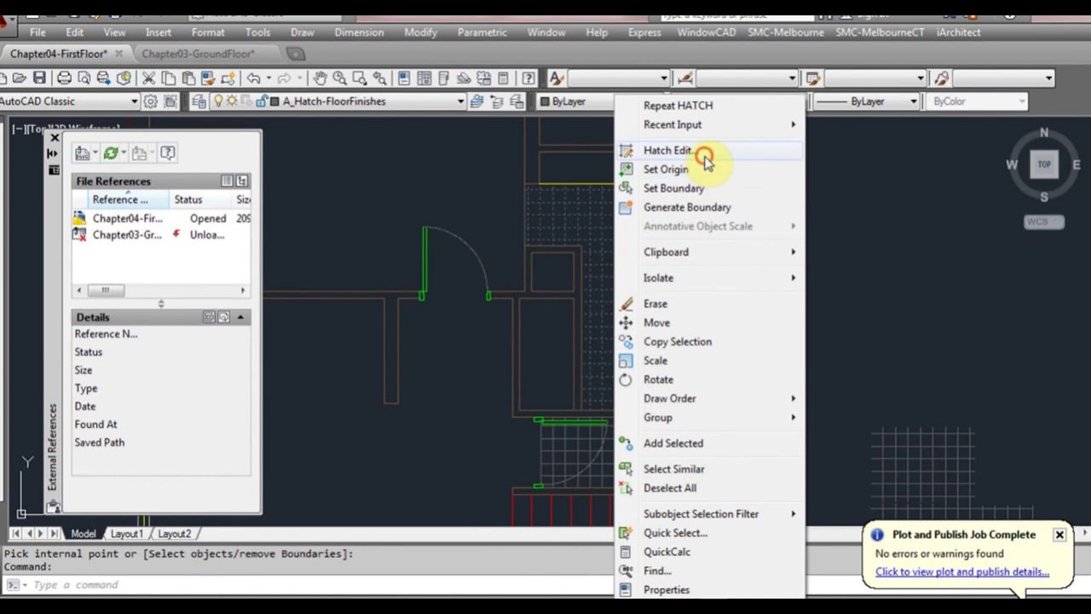
{"action": "left_click", "coordinate": [705, 157]}
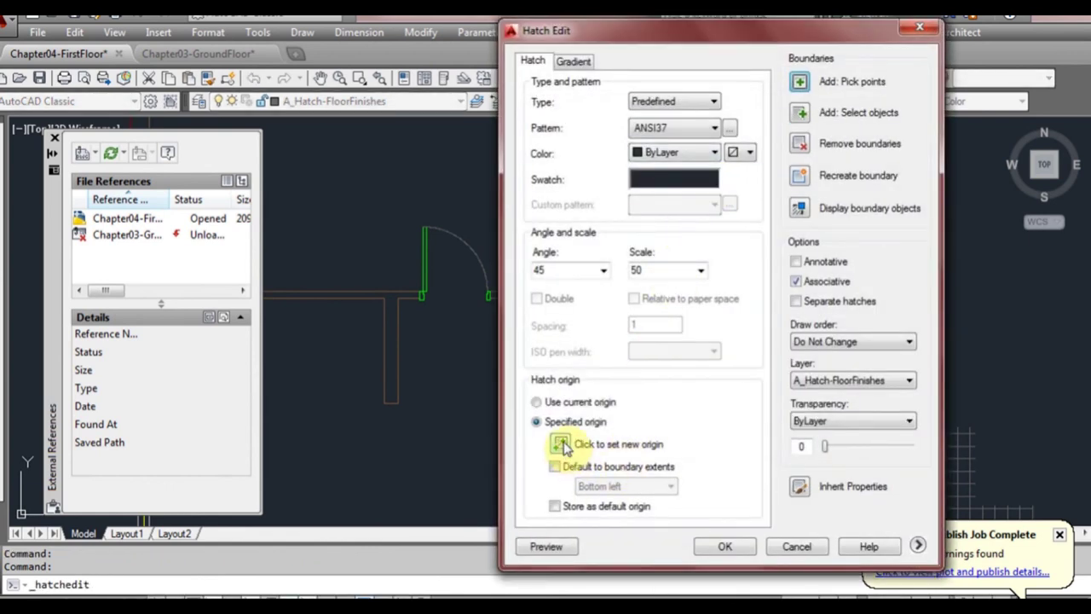
{"action": "left_click", "coordinate": [561, 444]}
{"action": "scroll", "coordinate": [514, 230], "scroll_direction": "up", "scroll_amount": 3}
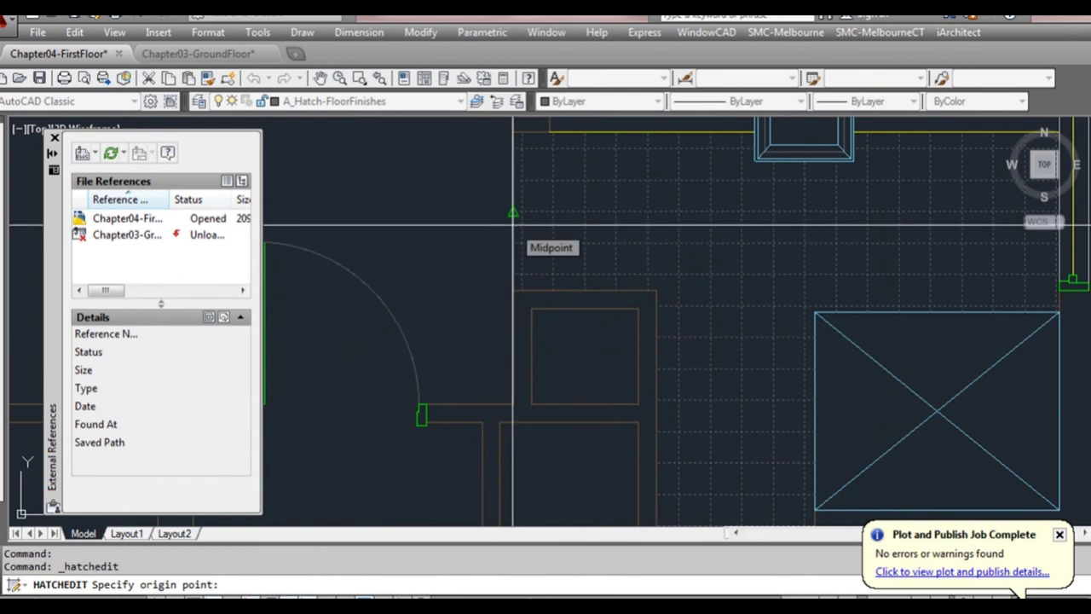
{"action": "left_click", "coordinate": [512, 225]}
{"action": "left_click", "coordinate": [721, 546]}
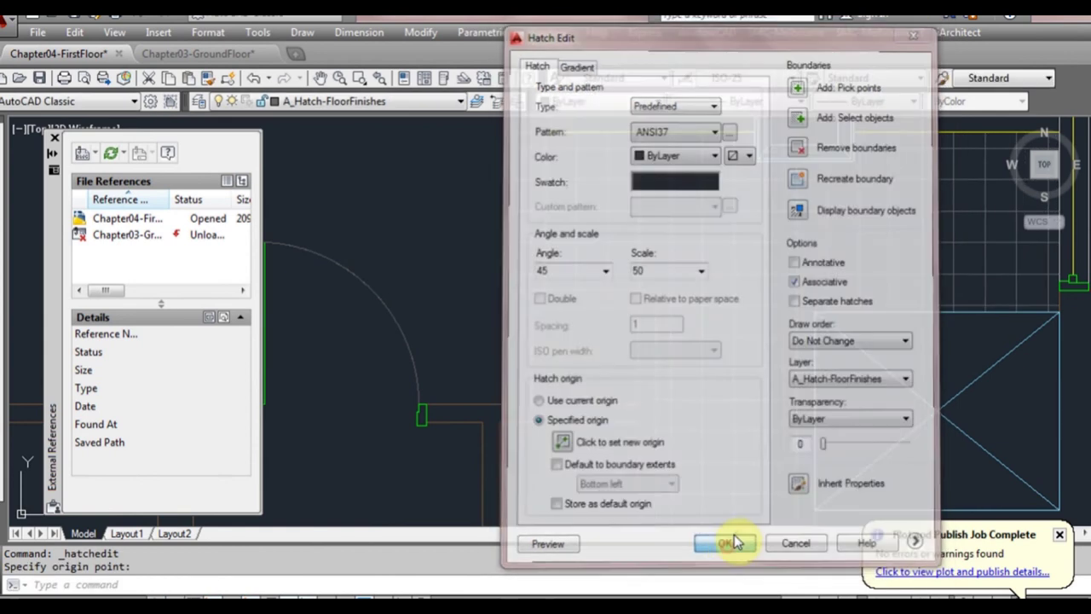
{"action": "scroll", "coordinate": [597, 251], "scroll_direction": "up", "scroll_amount": 3}
{"action": "scroll", "coordinate": [554, 244], "scroll_direction": "down", "scroll_amount": 3}
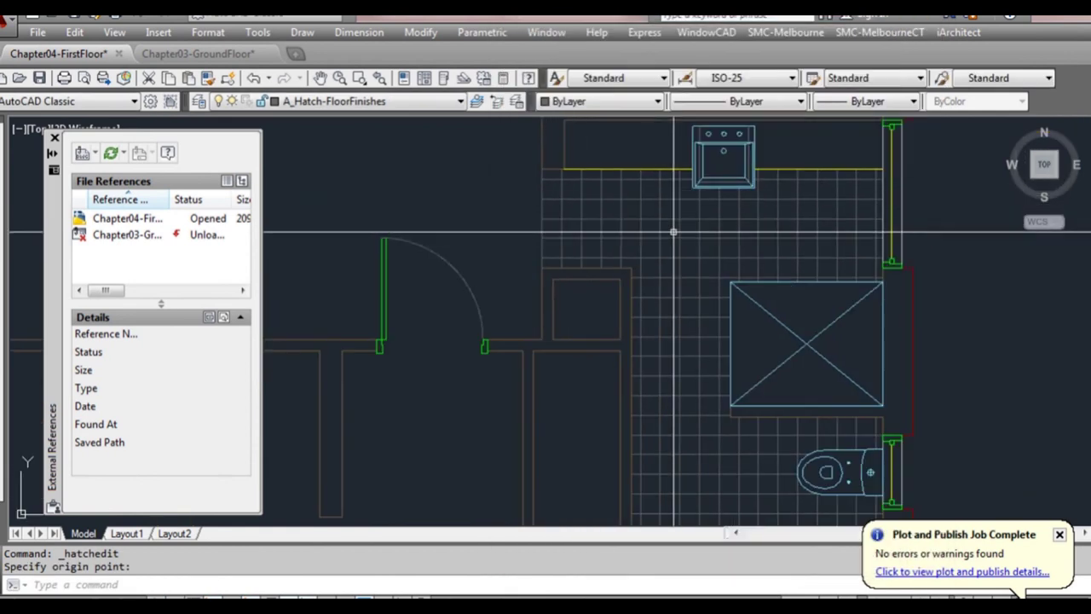
Edit the small toilet room's floor hatch to set its origin on the line across its doorway
{"action": "scroll", "coordinate": [636, 351], "scroll_direction": "up", "scroll_amount": 3}
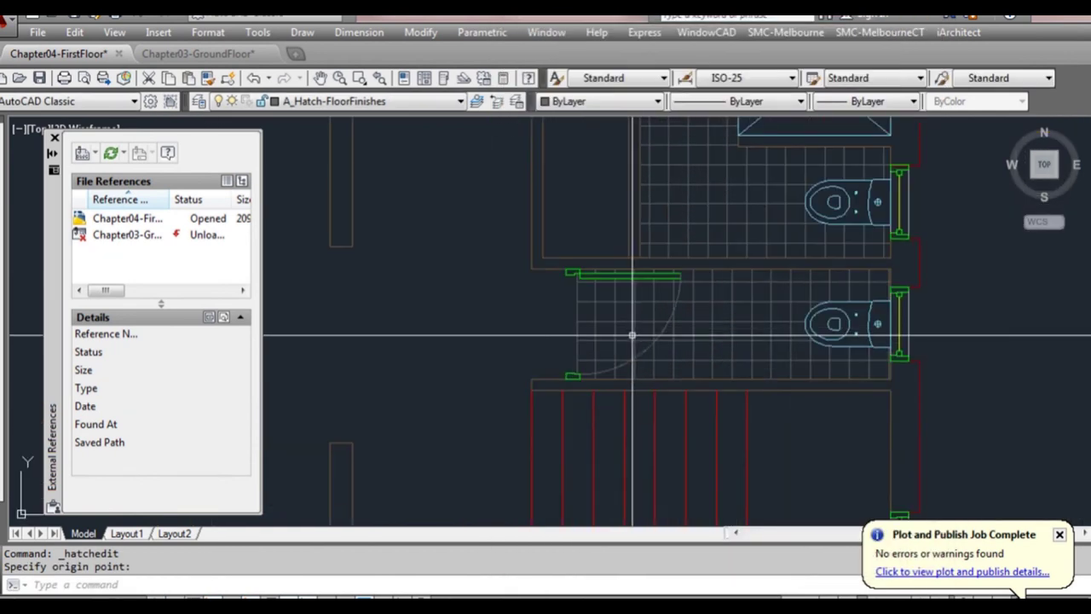
{"action": "left_click", "coordinate": [734, 325]}
{"action": "right_click", "coordinate": [737, 337]}
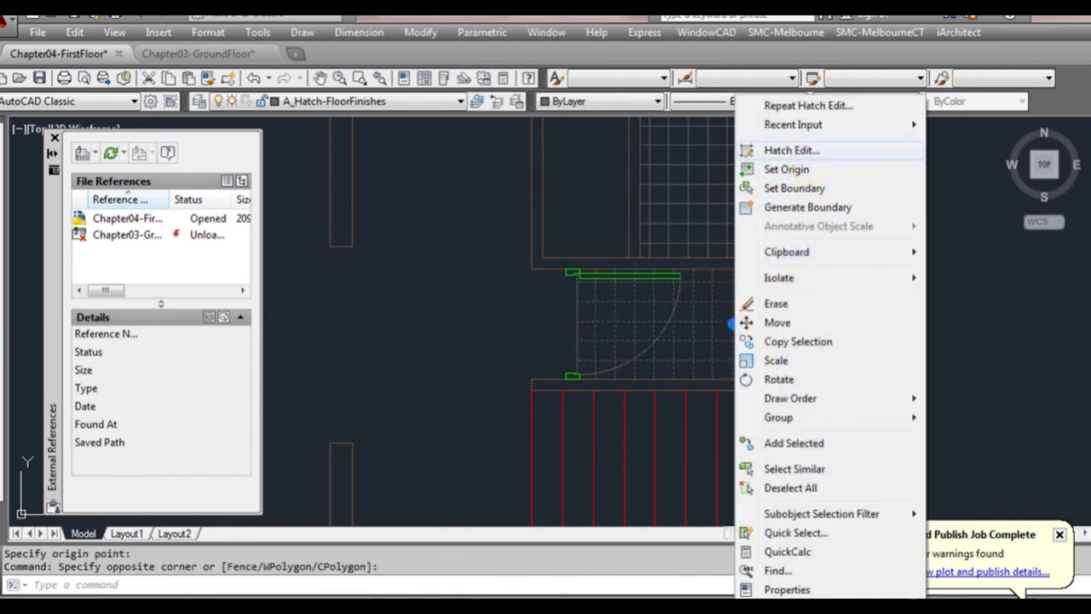
{"action": "left_click", "coordinate": [791, 150]}
{"action": "left_click", "coordinate": [560, 444]}
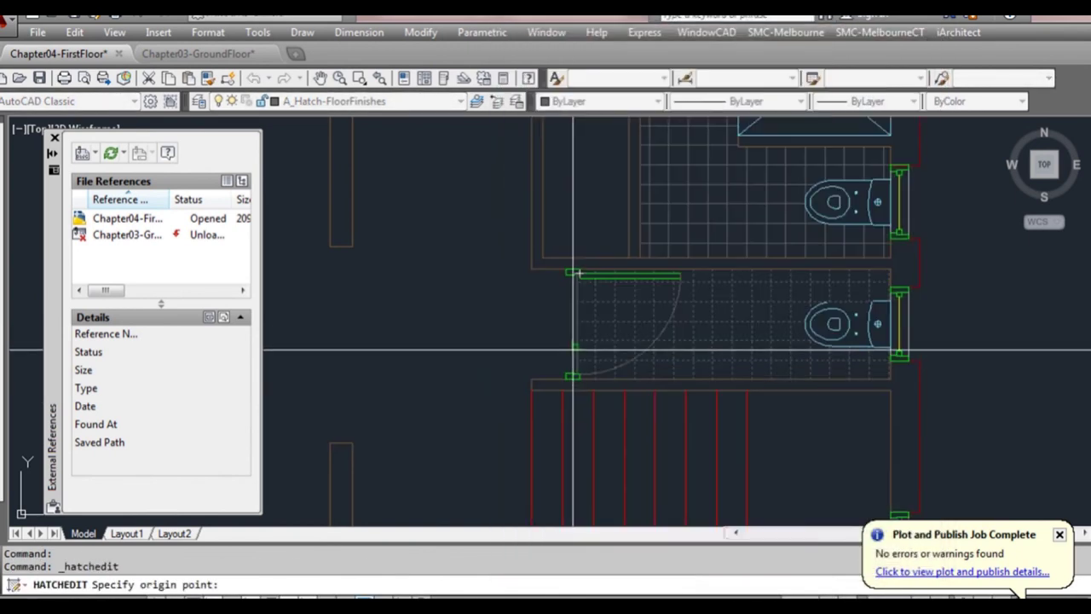
{"action": "left_click", "coordinate": [570, 321]}
{"action": "left_click", "coordinate": [738, 546]}
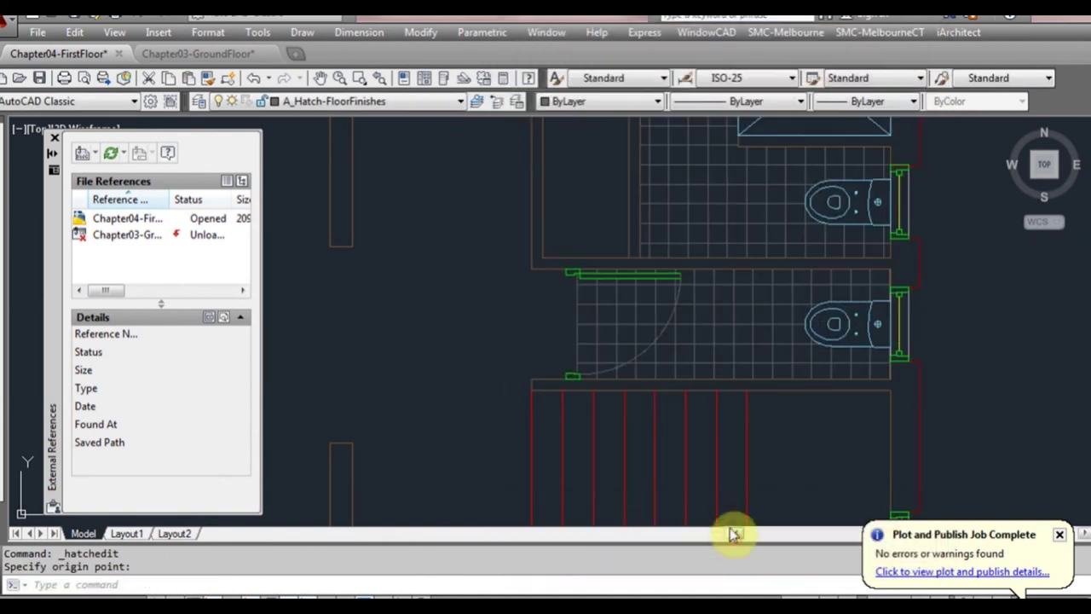
Erase the leftover floor hatch beside the plan and save the first-floor drawing
{"action": "scroll", "coordinate": [512, 300], "scroll_direction": "down", "scroll_amount": 2}
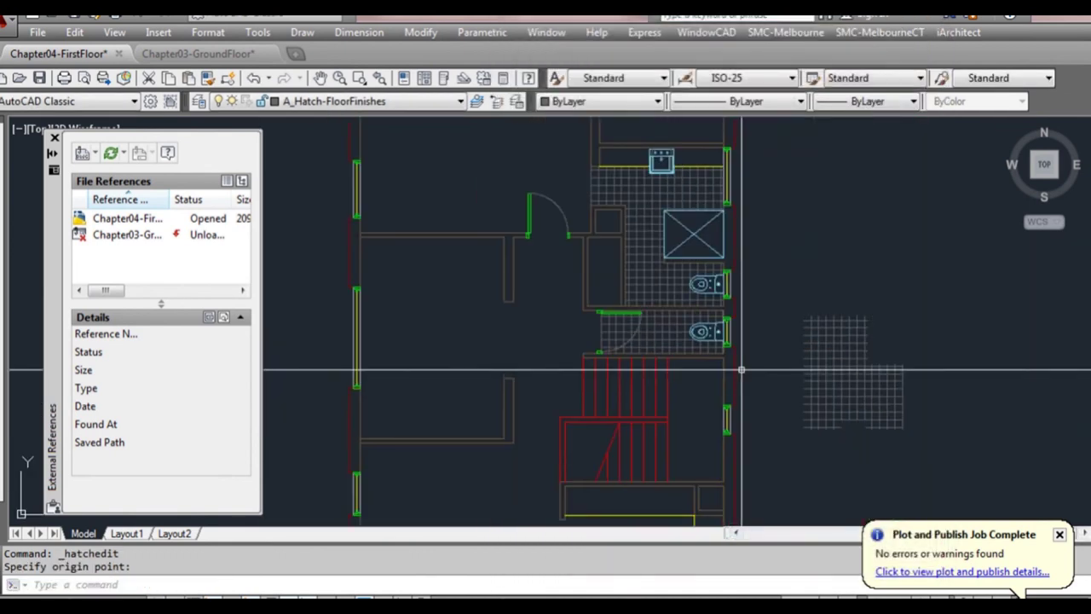
{"action": "type", "text": "e"}
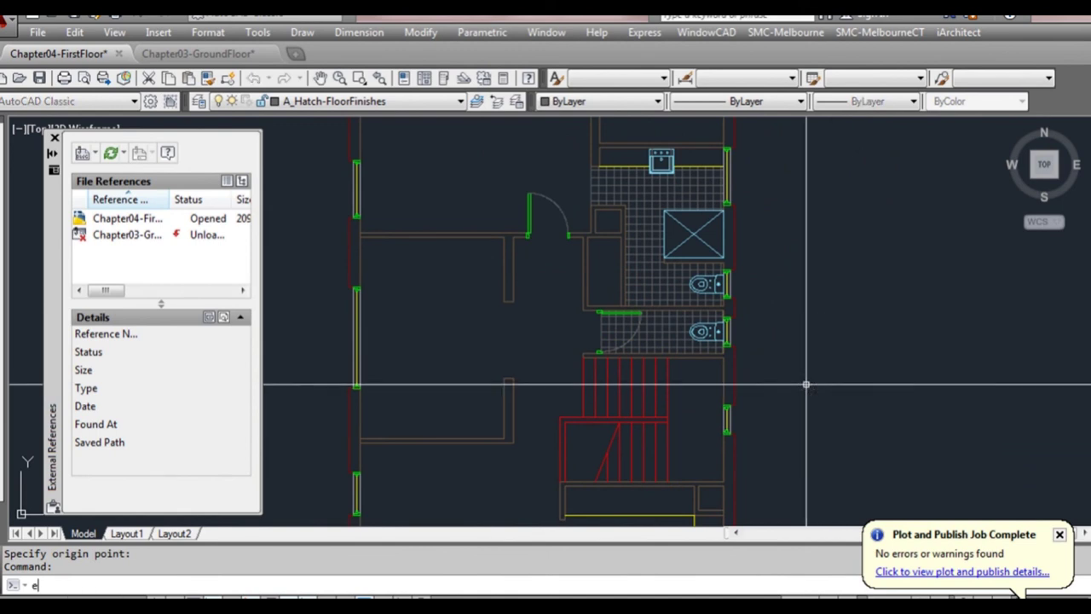
{"action": "key", "text": "Return"}
{"action": "scroll", "coordinate": [767, 341], "scroll_direction": "down", "scroll_amount": 4}
{"action": "scroll", "coordinate": [746, 307], "scroll_direction": "up", "scroll_amount": 3}
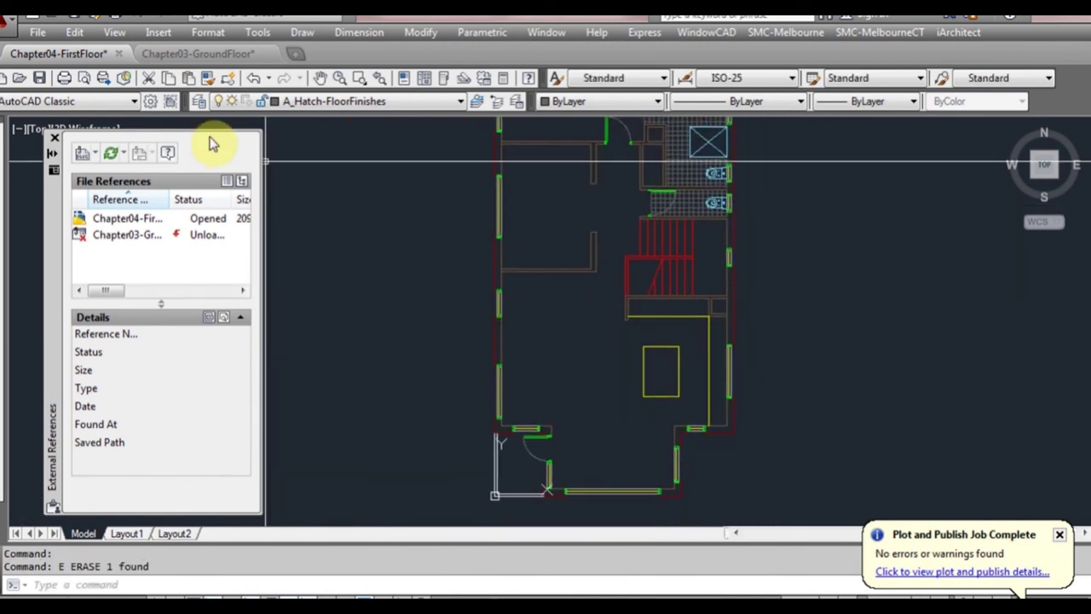
{"action": "left_click", "coordinate": [39, 78]}
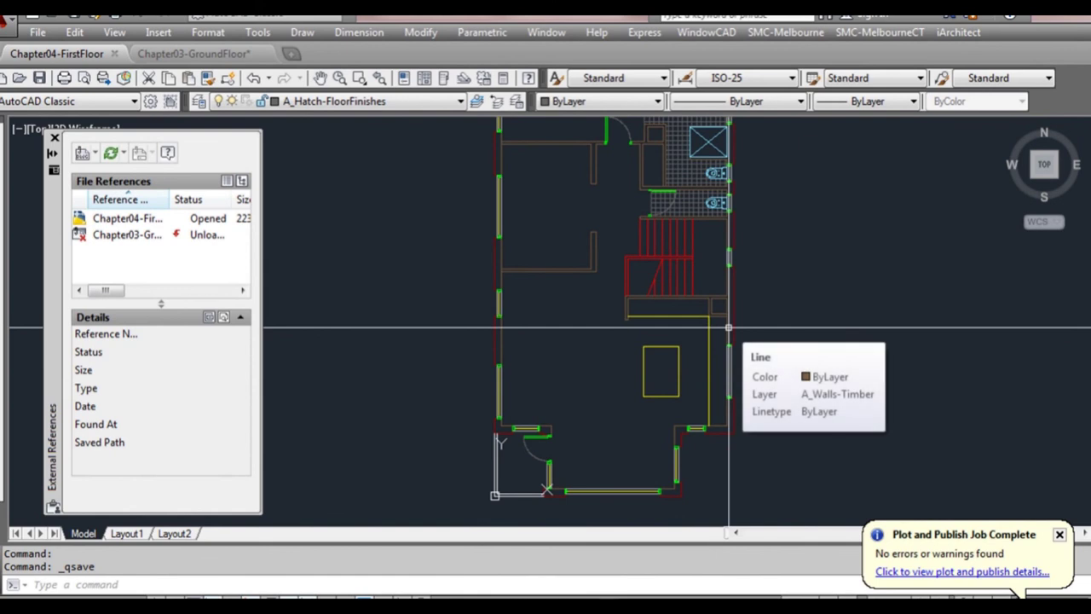
Copy the living area's sofa in the Chapter03-GroundFloor drawing to the clipboard
{"action": "left_click", "coordinate": [170, 54]}
{"action": "scroll", "coordinate": [528, 341], "scroll_direction": "down", "scroll_amount": 3}
{"action": "scroll", "coordinate": [442, 336], "scroll_direction": "up", "scroll_amount": 5}
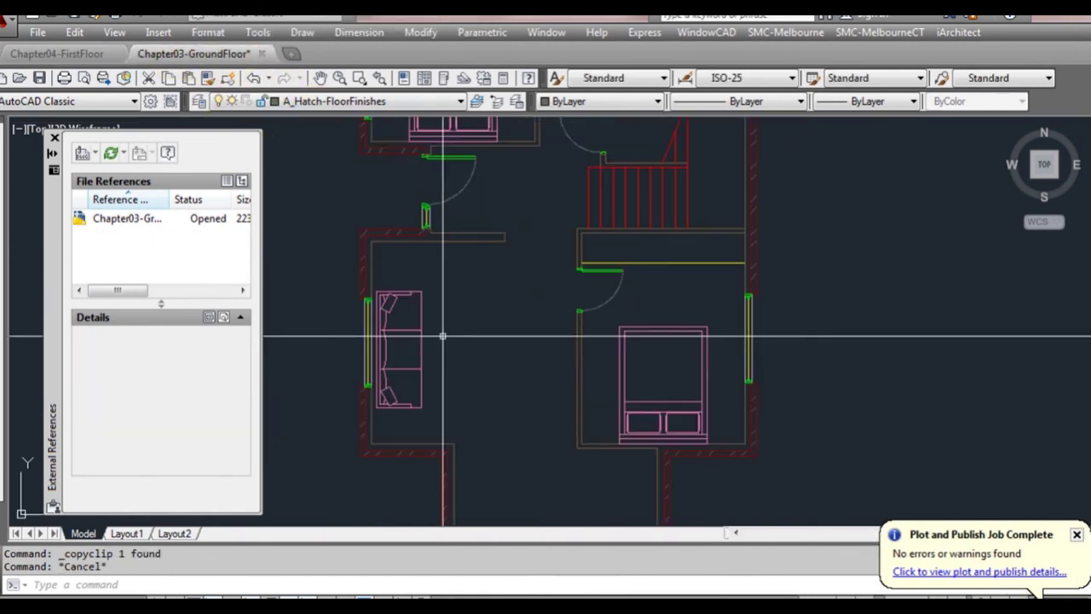
{"action": "left_click", "coordinate": [442, 336]}
{"action": "left_click", "coordinate": [415, 332]}
{"action": "key", "text": "ctrl+c"}
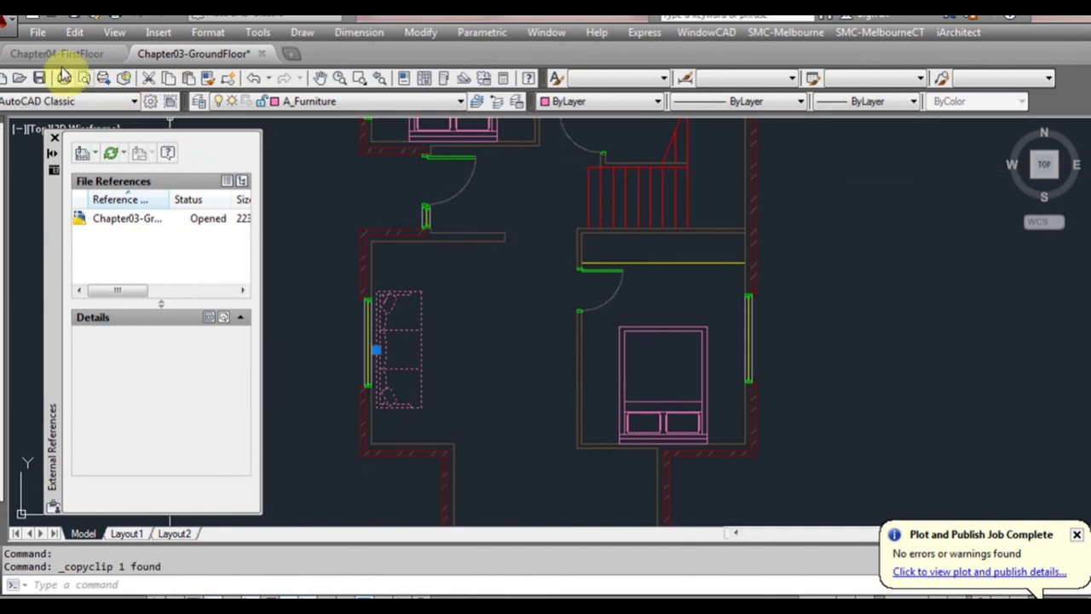
Paste the sofa into the middle room of Chapter04-FirstFloor and rotate it so its back faces the room's lower wall
{"action": "left_click", "coordinate": [58, 54]}
{"action": "key", "text": "ctrl+v"}
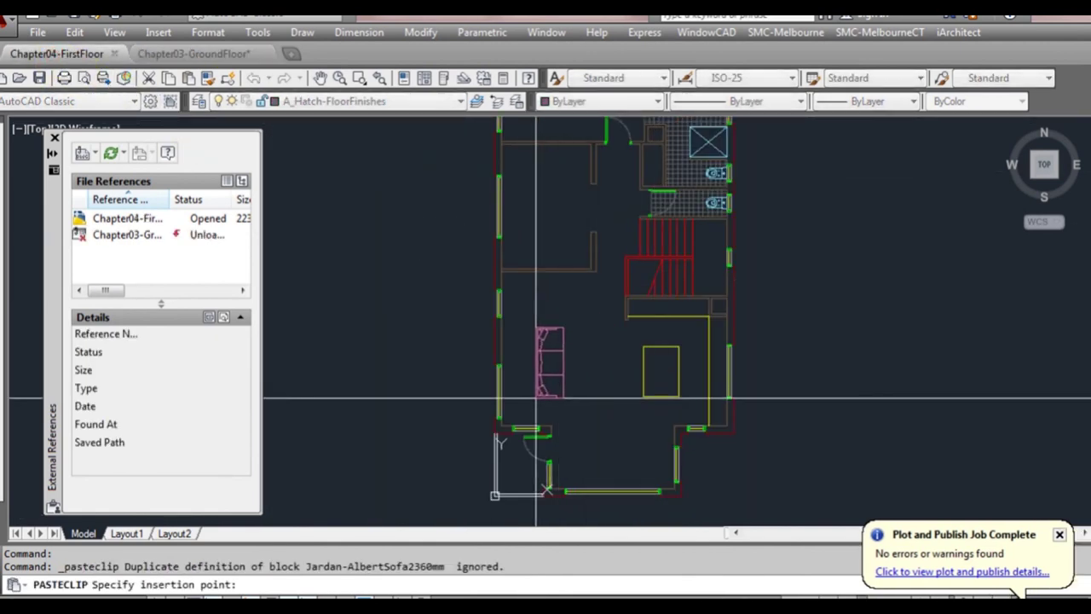
{"action": "left_click", "coordinate": [541, 353]}
{"action": "scroll", "coordinate": [539, 348], "scroll_direction": "up", "scroll_amount": 4}
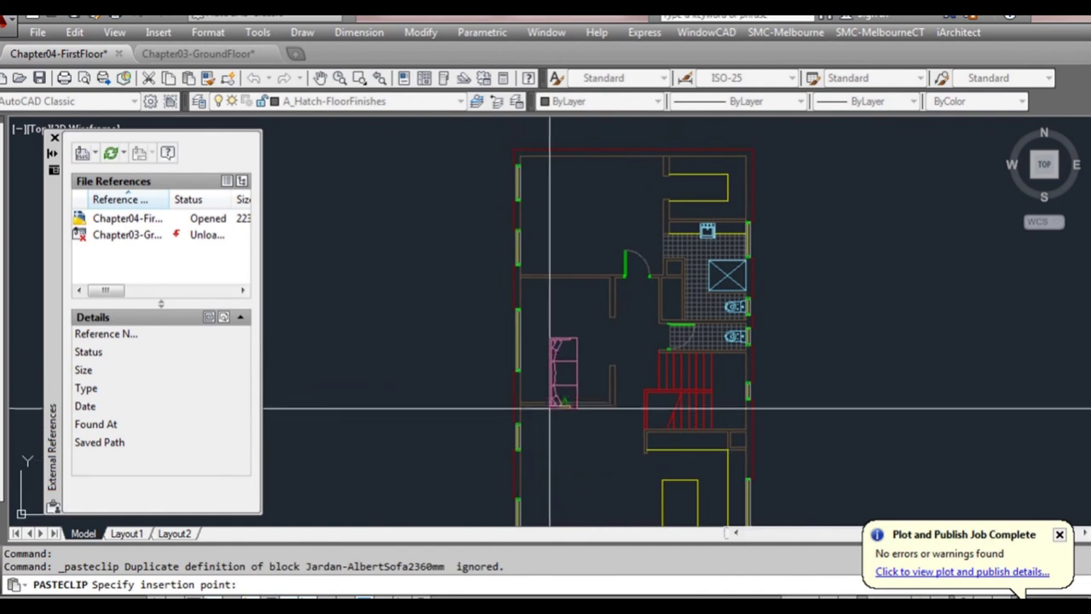
{"action": "left_click", "coordinate": [535, 340]}
{"action": "key", "text": "space"}
{"action": "key", "text": "space"}
{"action": "left_click", "coordinate": [558, 248]}
Position the sofa against the room's lower wall and move it 100 up from the wall
{"action": "left_click", "coordinate": [535, 339]}
{"action": "key", "text": "space"}
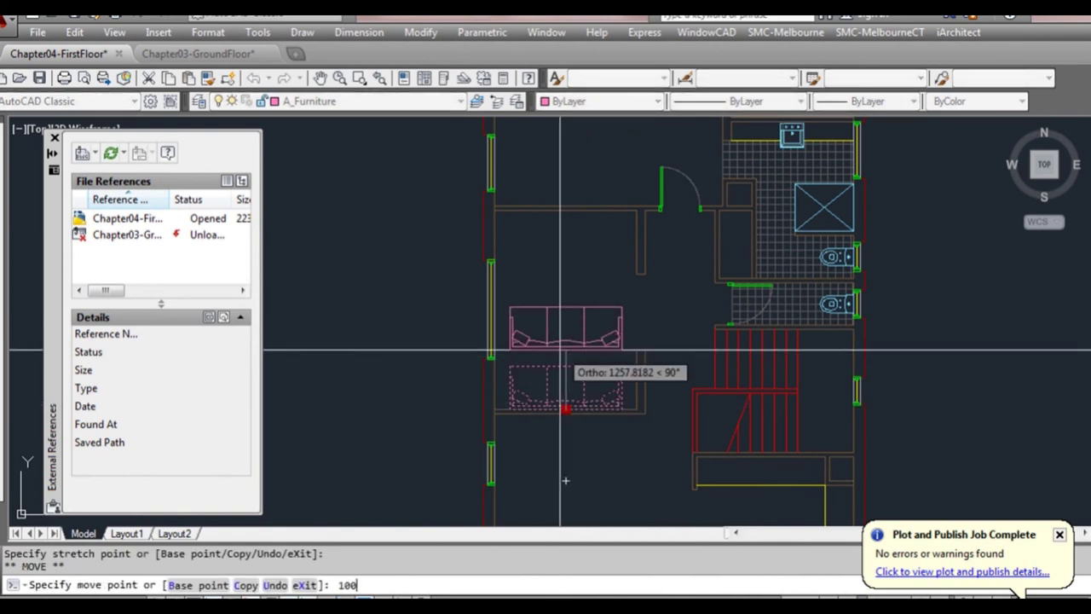
{"action": "type", "text": "100"}
{"action": "key", "text": "Return"}
Copy the sofa straight up to the upper part of the same room
{"action": "left_click", "coordinate": [565, 405]}
{"action": "key", "text": "space"}
{"action": "left_click", "coordinate": [584, 291], "text": "ctrl"}
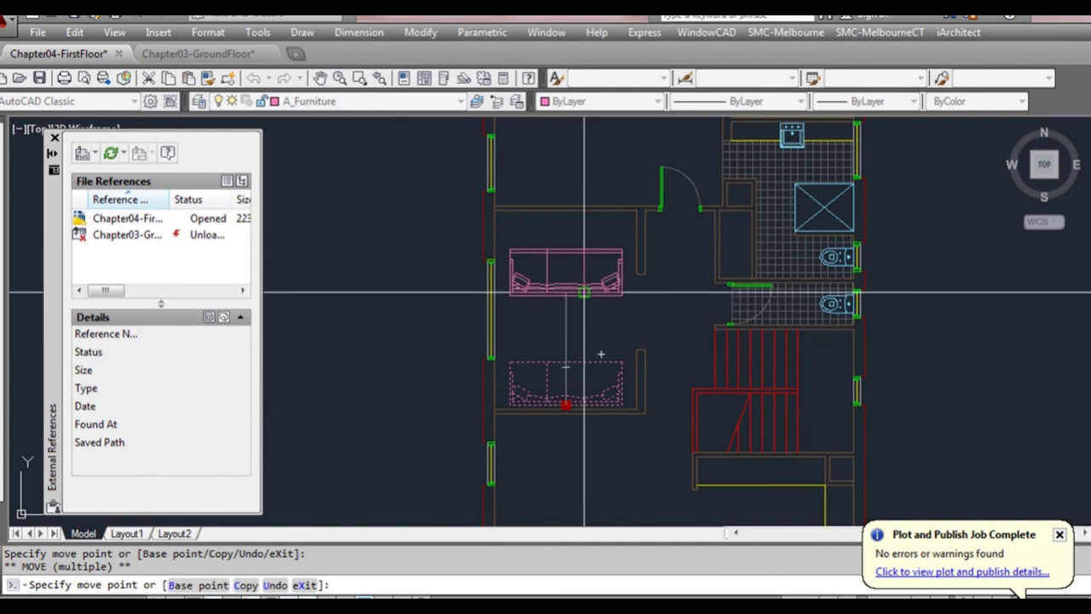
{"action": "key", "text": "Escape"}
{"action": "key", "text": "Escape"}
Mirror the upper sofa so it faces the first one and set its back 100 from the room's upper wall
{"action": "left_click", "coordinate": [571, 292]}
{"action": "left_click", "coordinate": [565, 294]}
{"action": "key", "text": "space"}
{"action": "key", "text": "space"}
{"action": "key", "text": "space"}
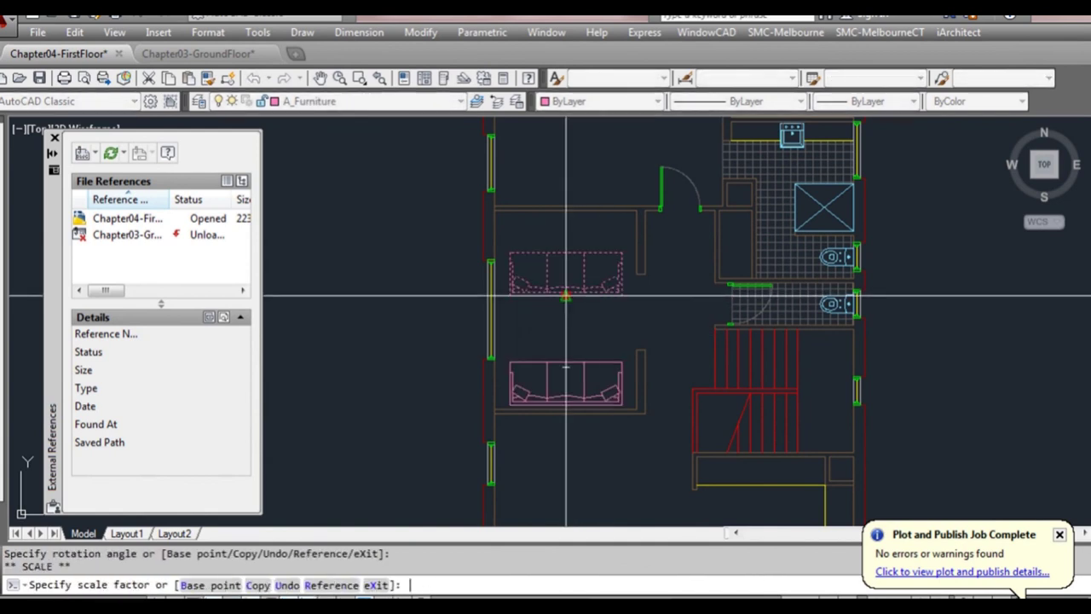
{"action": "key", "text": "space"}
{"action": "key", "text": "space"}
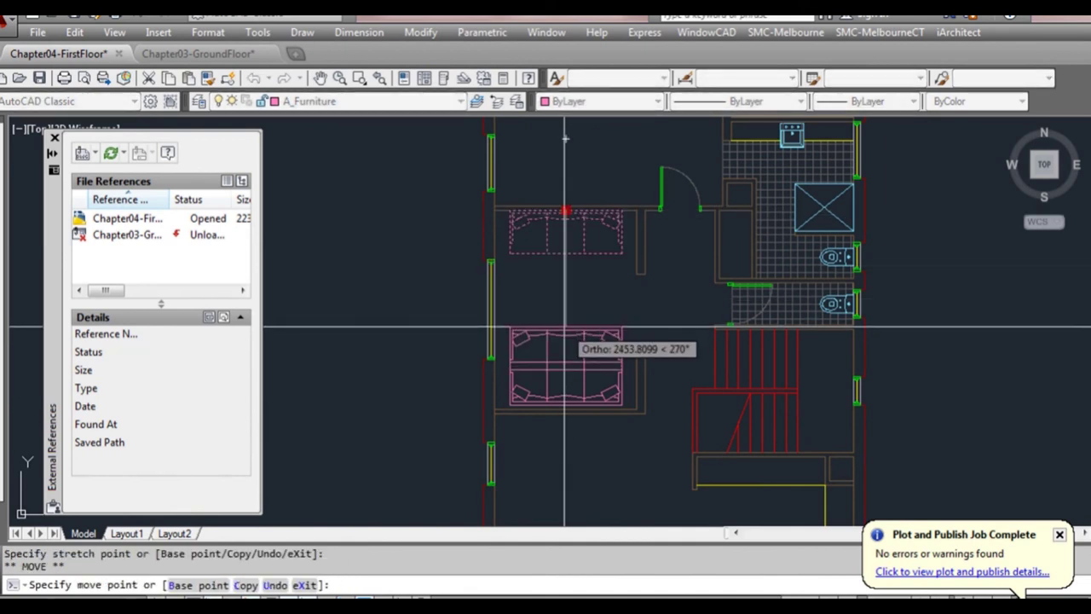
{"action": "type", "text": "100"}
{"action": "key", "text": "Return"}
{"action": "key", "text": "Escape"}
{"action": "scroll", "coordinate": [613, 324], "scroll_direction": "down", "scroll_amount": 3}
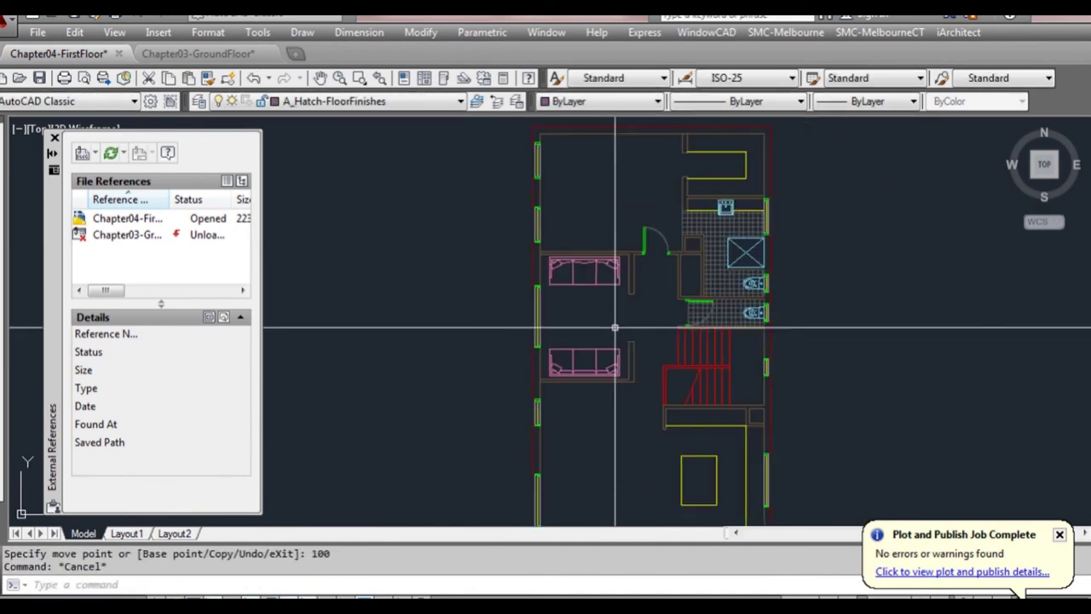
Copy the double bed of the uppermost bedroom in the Chapter03-GroundFloor drawing to the clipboard
{"action": "mouse_move", "coordinate": [714, 336]}
{"action": "middle_mouse_down"}
{"action": "mouse_move", "coordinate": [597, 320]}
{"action": "mouse_move", "coordinate": [599, 330]}
{"action": "middle_mouse_up"}
{"action": "left_click", "coordinate": [205, 34]}
{"action": "left_click", "coordinate": [201, 57]}
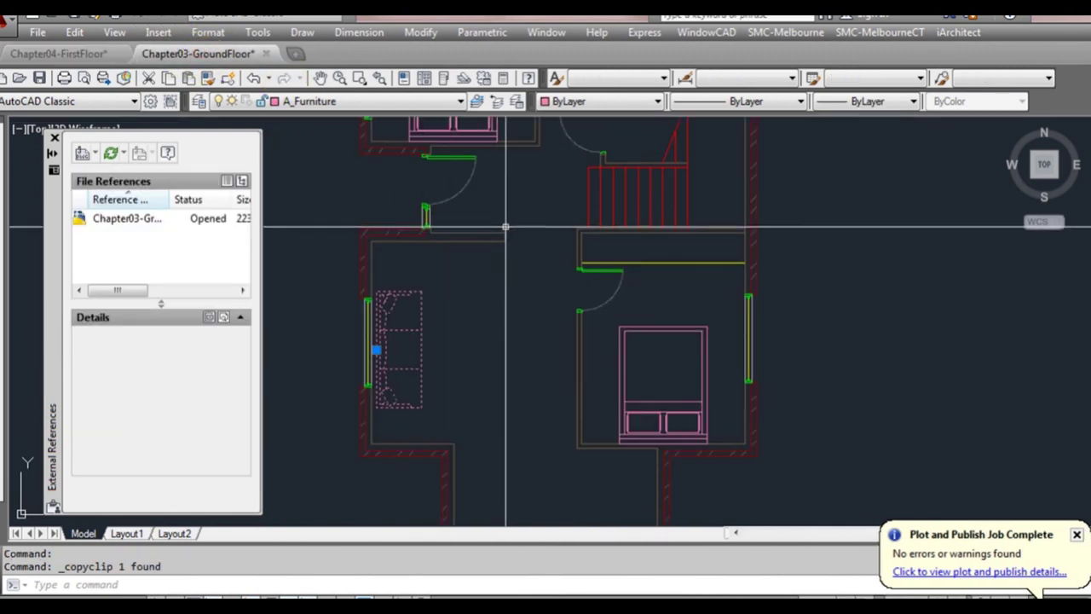
{"action": "key", "text": "Escape"}
{"action": "middle_click_drag", "start_coordinate": [505, 227], "coordinate": [503, 347]}
{"action": "left_click", "coordinate": [479, 243]}
{"action": "key", "text": "Escape"}
{"action": "middle_click_drag", "start_coordinate": [470, 198], "coordinate": [485, 370]}
{"action": "scroll", "coordinate": [493, 340], "scroll_direction": "down", "scroll_amount": 2}
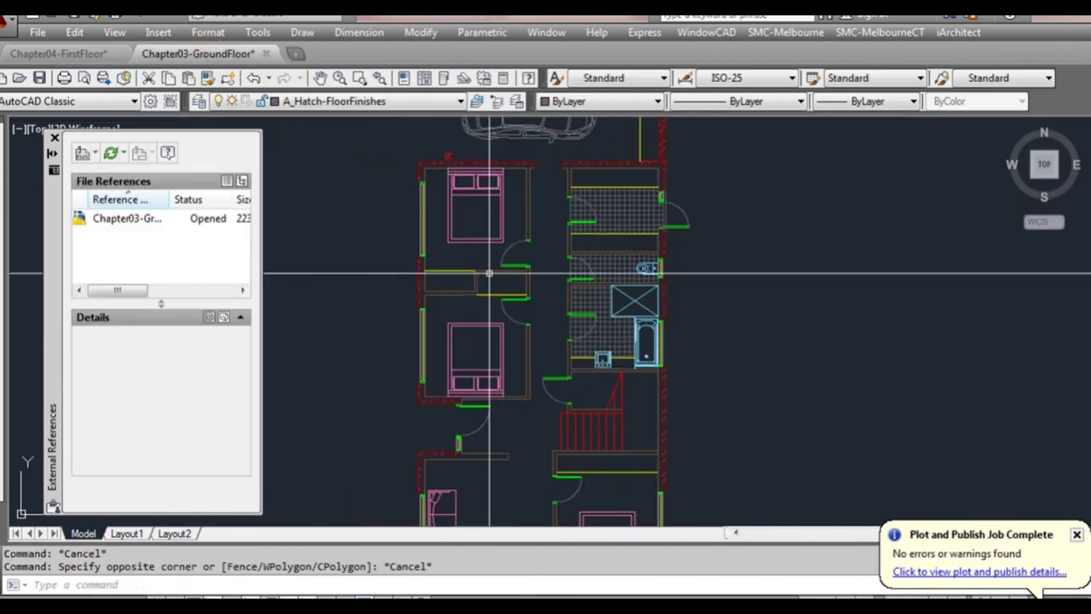
{"action": "left_click", "coordinate": [487, 259]}
{"action": "left_click", "coordinate": [468, 236]}
{"action": "key", "text": "ctrl+c"}
Paste the bed into the upper bedroom of Chapter04-FirstFloor and move its headboard onto the upper wall line
{"action": "left_click", "coordinate": [98, 52]}
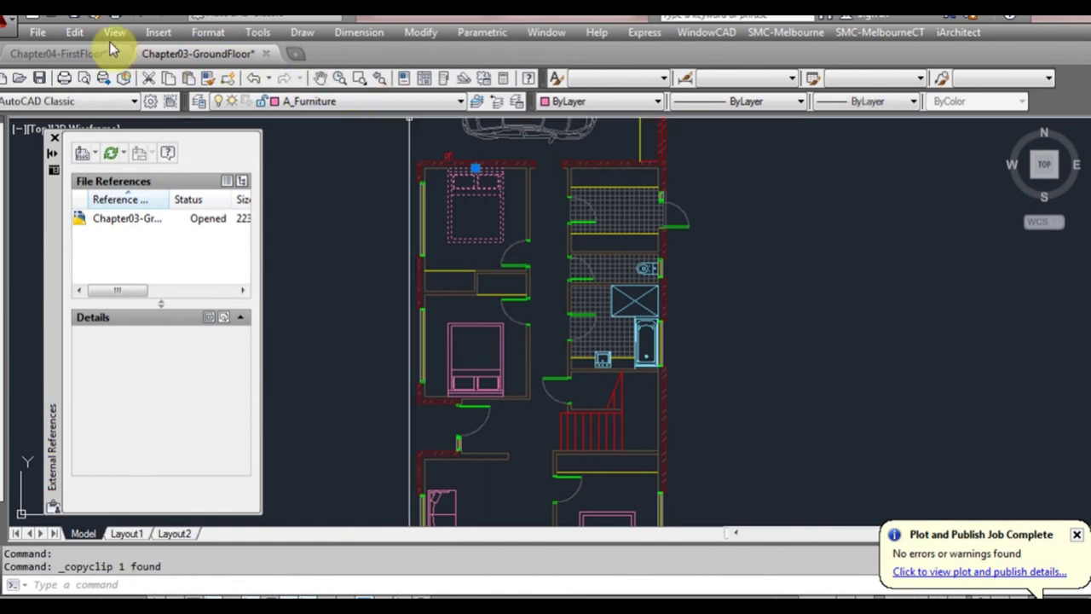
{"action": "key", "text": "ctrl+v"}
{"action": "left_click", "coordinate": [482, 222]}
{"action": "left_click", "coordinate": [519, 198]}
{"action": "left_click", "coordinate": [501, 174]}
{"action": "left_click", "coordinate": [509, 151]}
{"action": "key", "text": "space"}
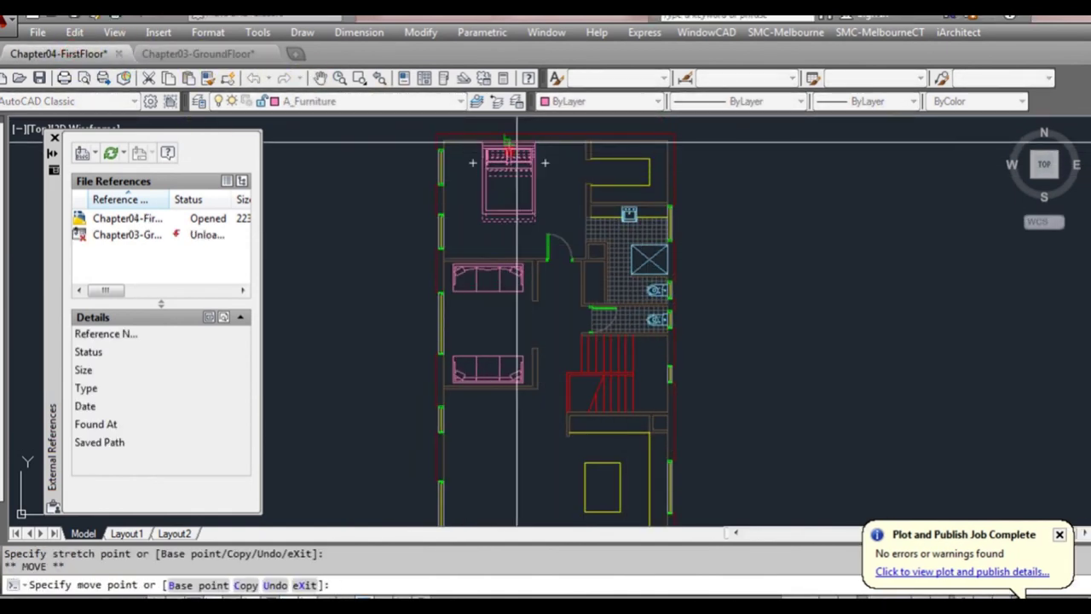
{"action": "left_click", "coordinate": [509, 141]}
{"action": "scroll", "coordinate": [571, 143], "scroll_direction": "up", "scroll_amount": 2}
{"action": "key", "text": "Escape"}
Trim the upper wall's inner line where the partition between the bedroom and walk-in wardrobe meets it
{"action": "middle_click_drag", "start_coordinate": [593, 150], "coordinate": [611, 196]}
{"action": "scroll", "coordinate": [611, 195], "scroll_direction": "up", "scroll_amount": 2}
{"action": "type", "text": "tr"}
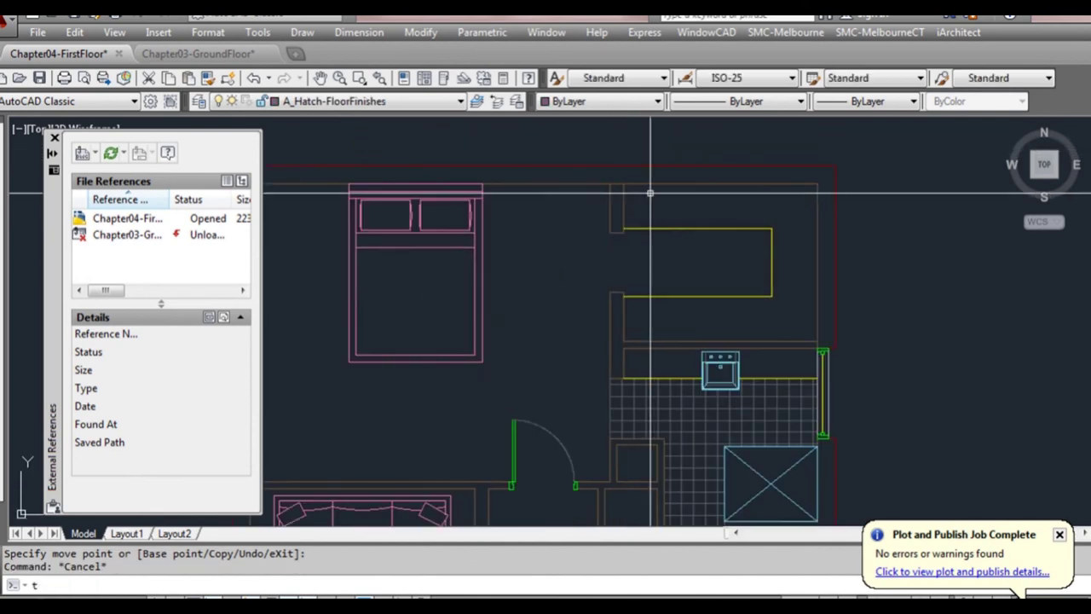
{"action": "key", "text": "space"}
{"action": "left_click", "coordinate": [648, 194]}
{"action": "left_click", "coordinate": [598, 213]}
{"action": "key", "text": "Escape"}
Move the bed to the midpoint of the bedroom's upper wall line, centred between the outer wall and the partition
{"action": "scroll", "coordinate": [509, 214], "scroll_direction": "down", "scroll_amount": 1}
{"action": "left_click", "coordinate": [510, 214]}
{"action": "left_click", "coordinate": [478, 234]}
{"action": "left_click", "coordinate": [451, 195]}
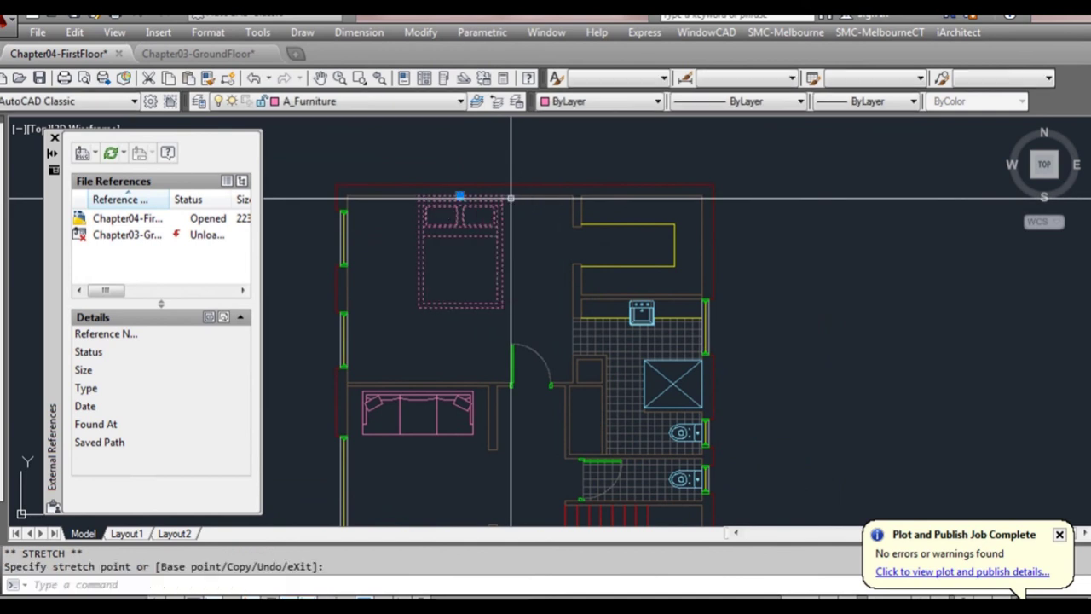
{"action": "key", "text": "Escape"}
Reload the Chapter03-GroundFloor external reference to show the garage beyond the first-floor walls
{"action": "scroll", "coordinate": [531, 244], "scroll_direction": "down", "scroll_amount": 4}
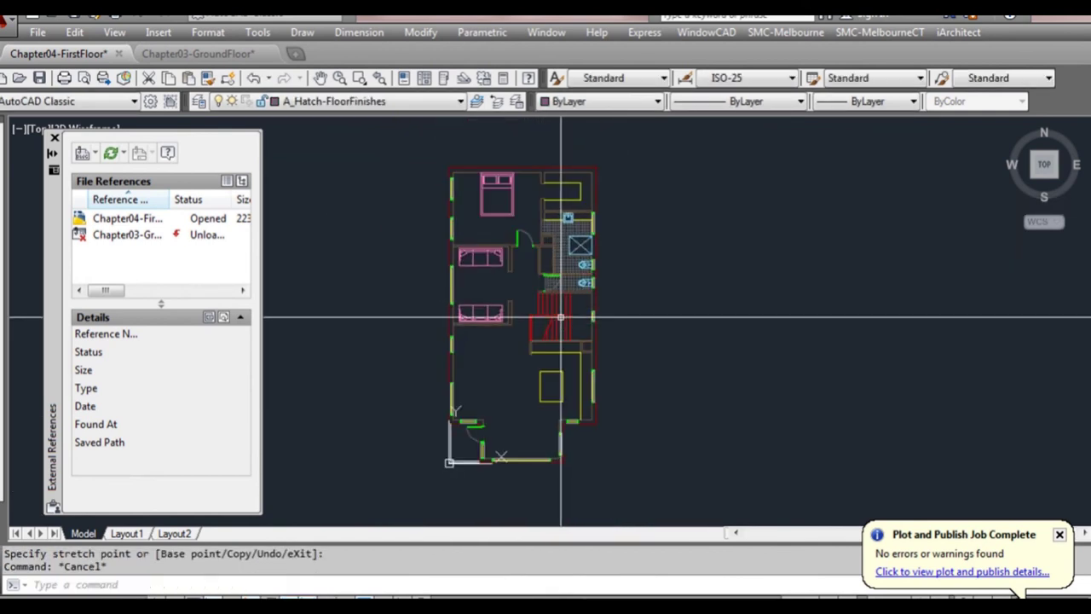
{"action": "middle_click_drag", "start_coordinate": [535, 296], "coordinate": [563, 297]}
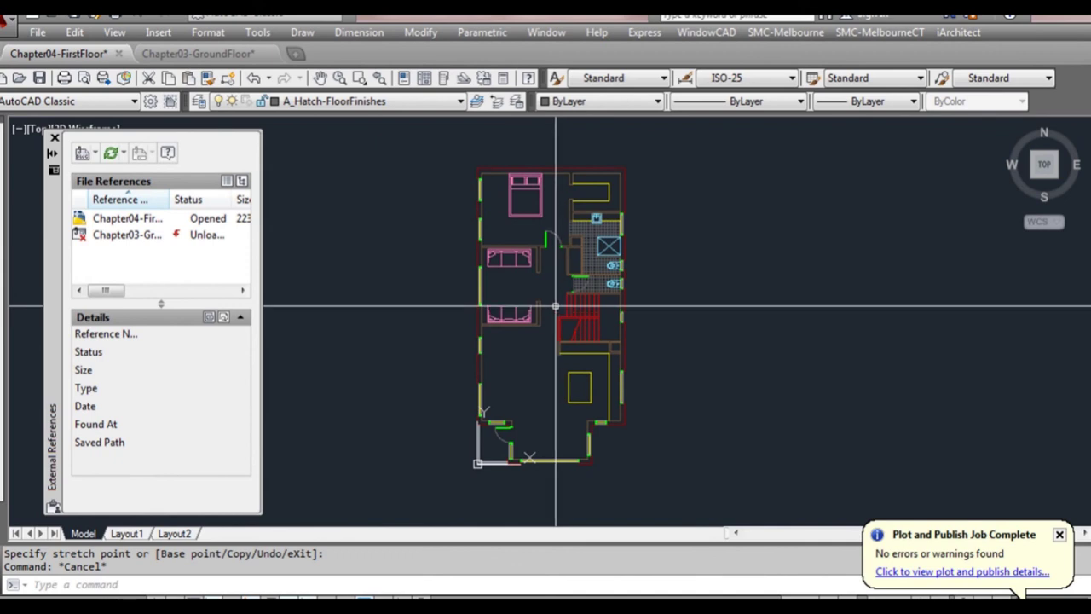
{"action": "left_click", "coordinate": [115, 241]}
{"action": "right_click", "coordinate": [116, 238]}
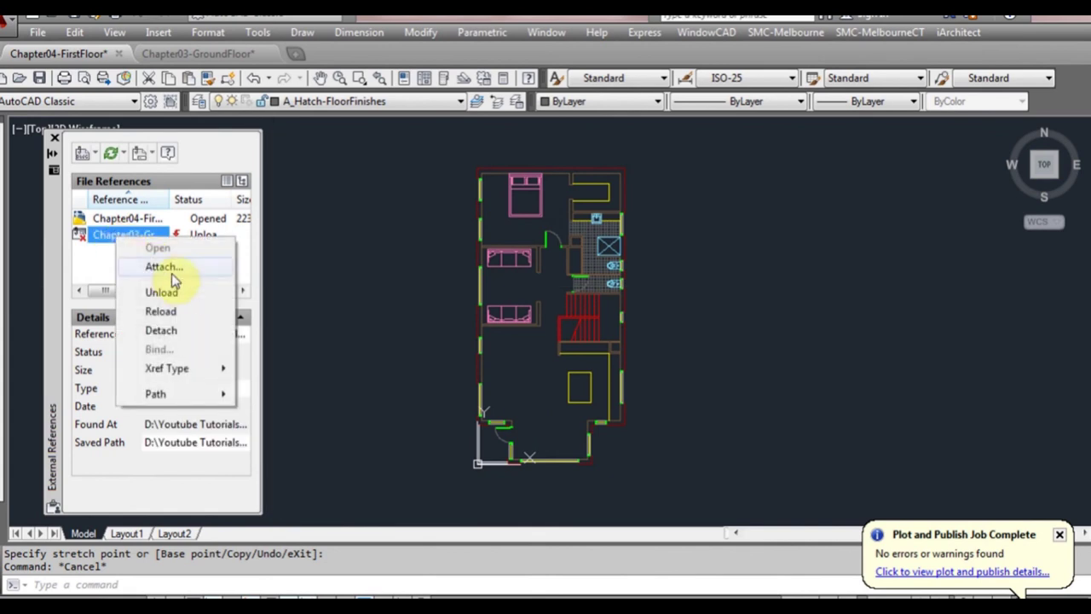
{"action": "left_click", "coordinate": [162, 311]}
{"action": "middle_click_drag", "start_coordinate": [571, 261], "coordinate": [559, 363]}
{"action": "middle_click_drag", "start_coordinate": [568, 256], "coordinate": [570, 310]}
{"action": "scroll", "coordinate": [554, 270], "scroll_direction": "up", "scroll_amount": 3}
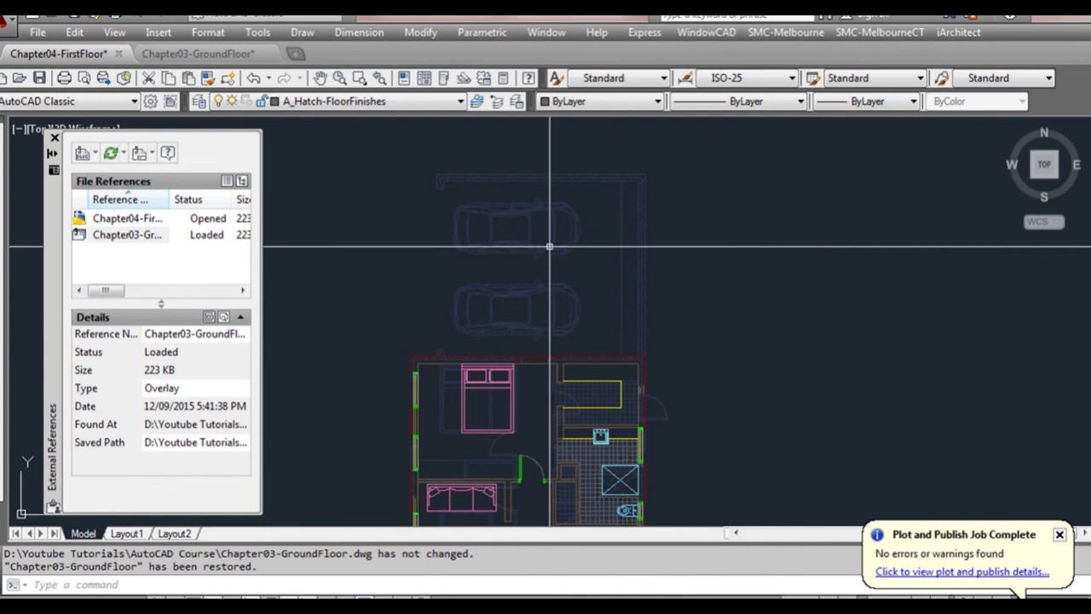
Make A_Roof the current layer and draw the garage roof outline with three lines along the ground-floor garage, ending at the first-floor wall
{"action": "left_click", "coordinate": [401, 101]}
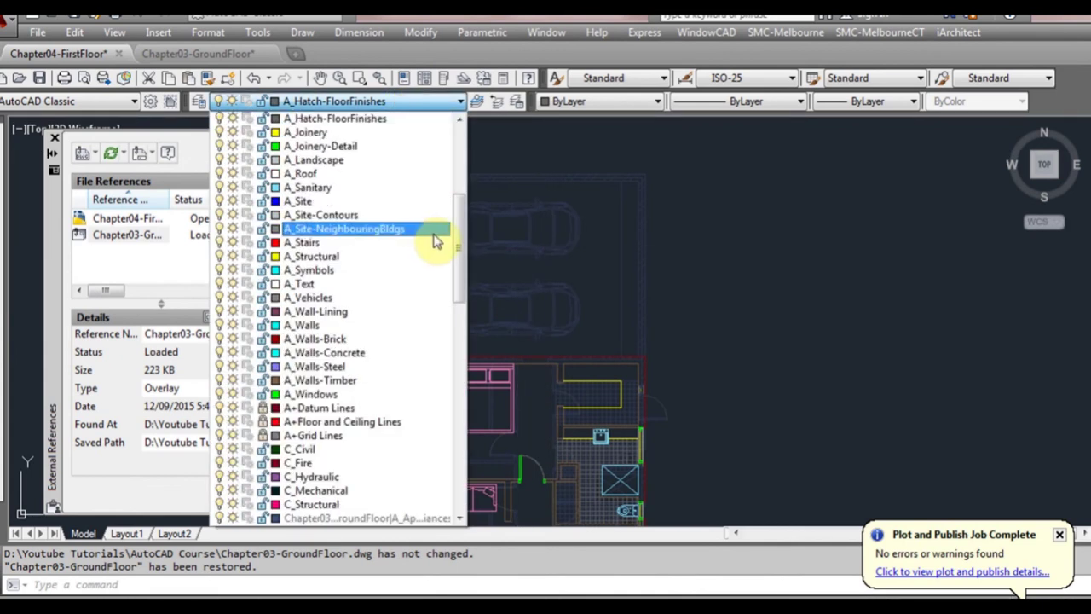
{"action": "left_click", "coordinate": [387, 182]}
{"action": "scroll", "coordinate": [628, 343], "scroll_direction": "up", "scroll_amount": 2}
{"action": "type", "text": "l"}
{"action": "key", "text": "Return"}
{"action": "left_click", "coordinate": [655, 356]}
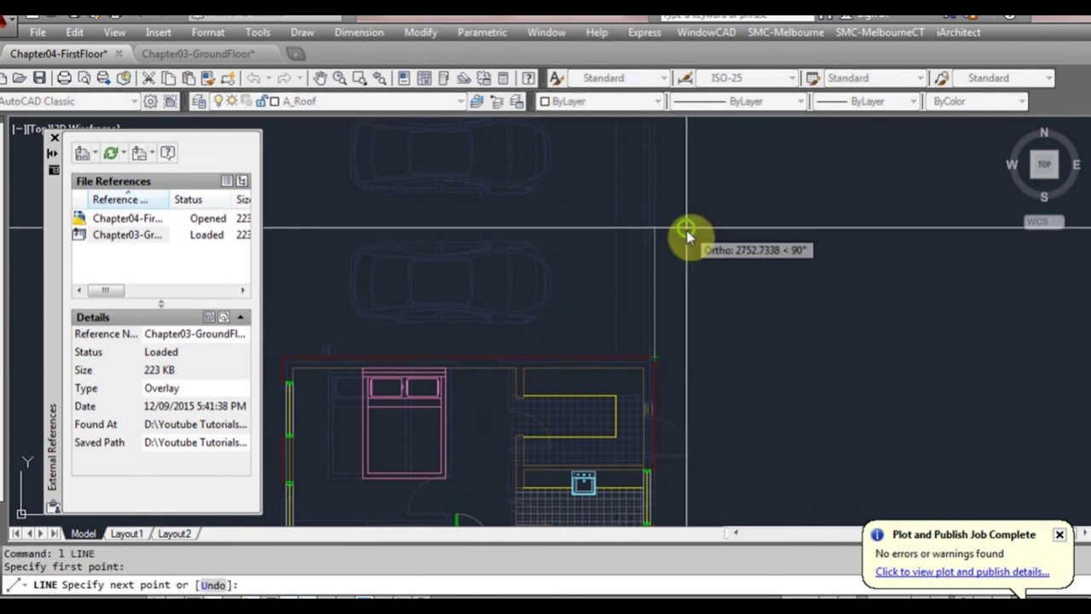
{"action": "middle_click_drag", "start_coordinate": [689, 229], "coordinate": [691, 367]}
{"action": "left_click", "coordinate": [657, 207]}
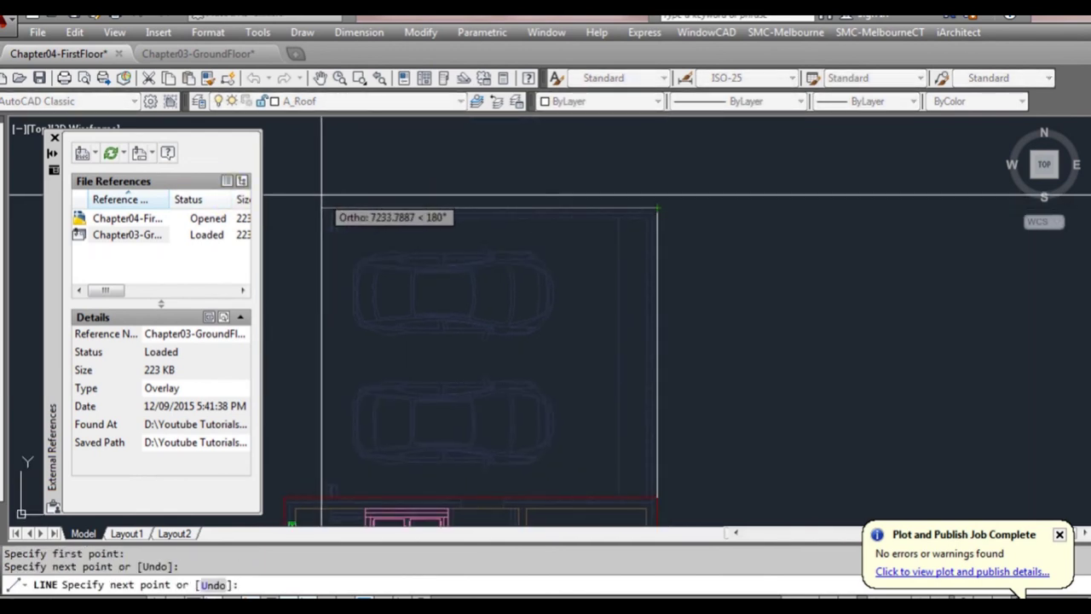
{"action": "left_click", "coordinate": [327, 207]}
{"action": "middle_click_drag", "start_coordinate": [363, 332], "coordinate": [388, 259]}
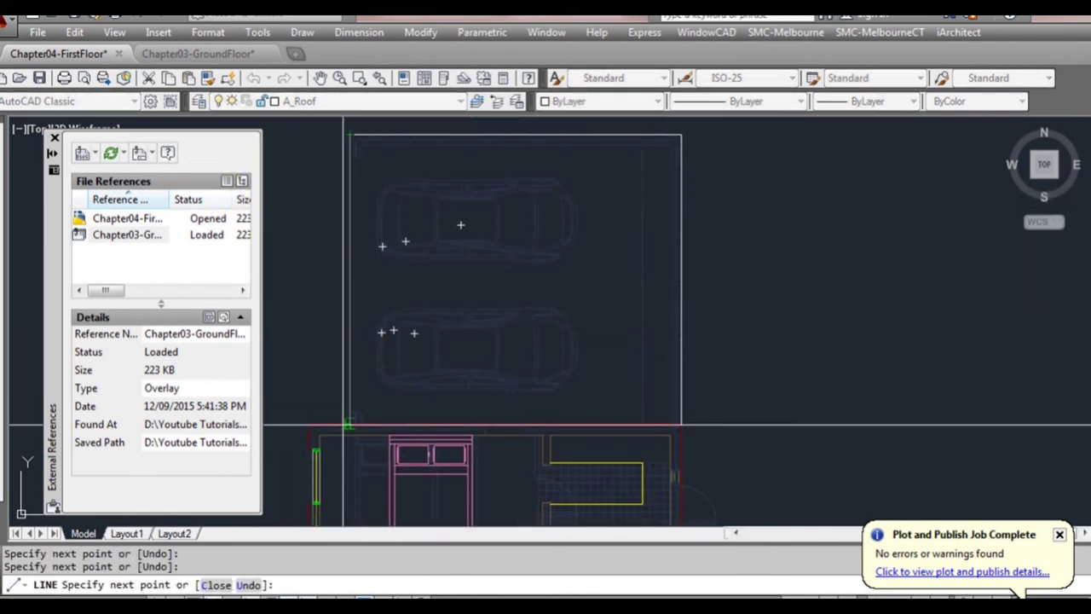
{"action": "left_click", "coordinate": [348, 424]}
{"action": "key", "text": "Return"}
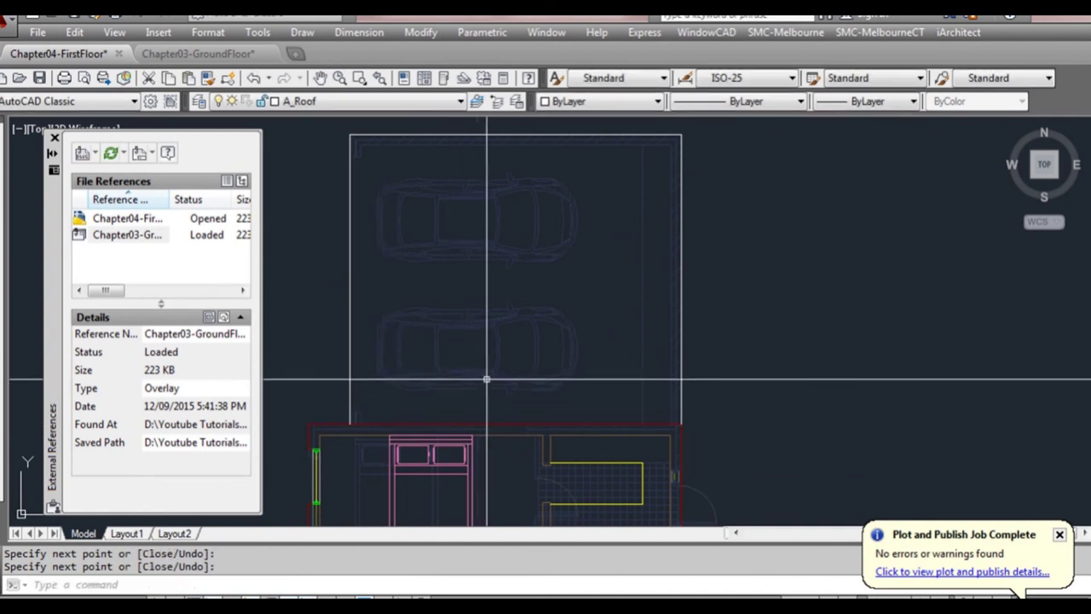
{"action": "scroll", "coordinate": [494, 352], "scroll_direction": "down", "scroll_amount": 2}
{"action": "key", "text": "Escape"}
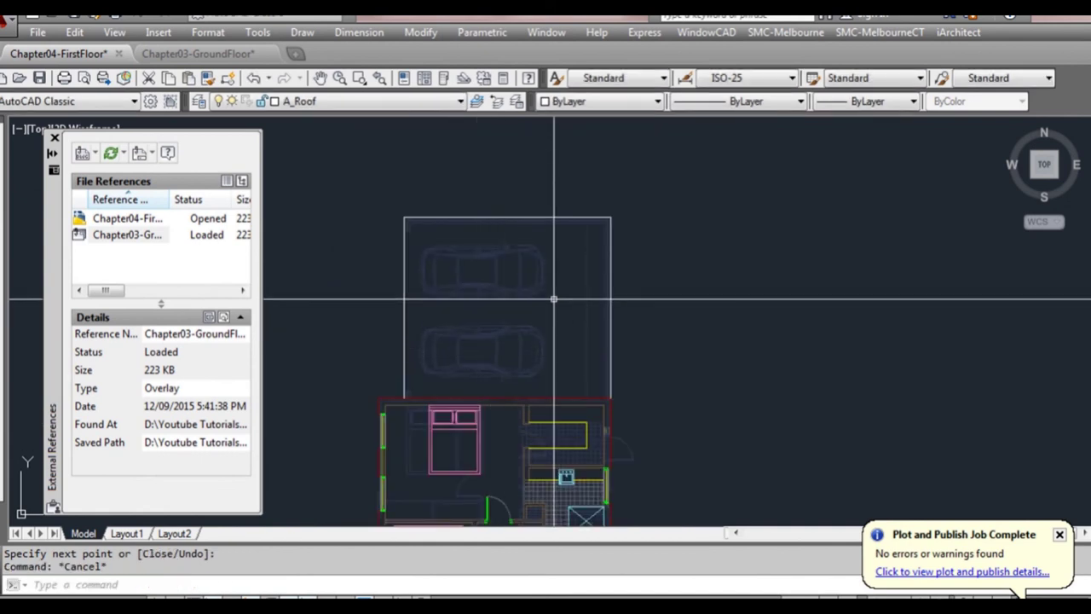
Draw a horizontal line from the upper-right corner of the garage roof outline, partway along its upper edge
{"action": "scroll", "coordinate": [610, 218], "scroll_direction": "up", "scroll_amount": 2}
{"action": "type", "text": "L"}
{"action": "key", "text": "Return"}
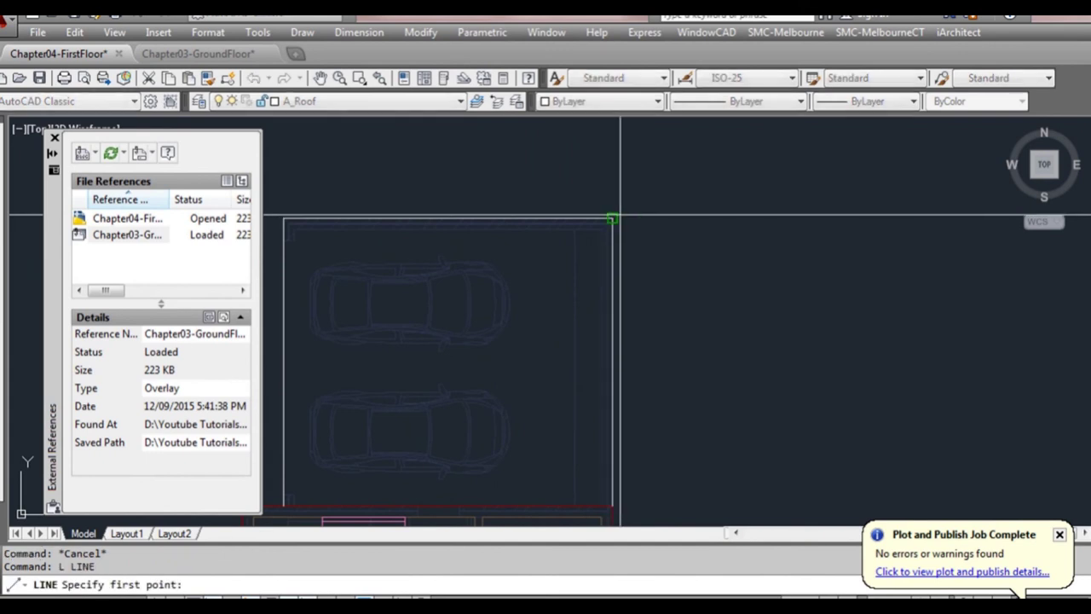
{"action": "left_click", "coordinate": [619, 214]}
{"action": "left_click", "coordinate": [424, 169]}
{"action": "key", "text": "Escape"}
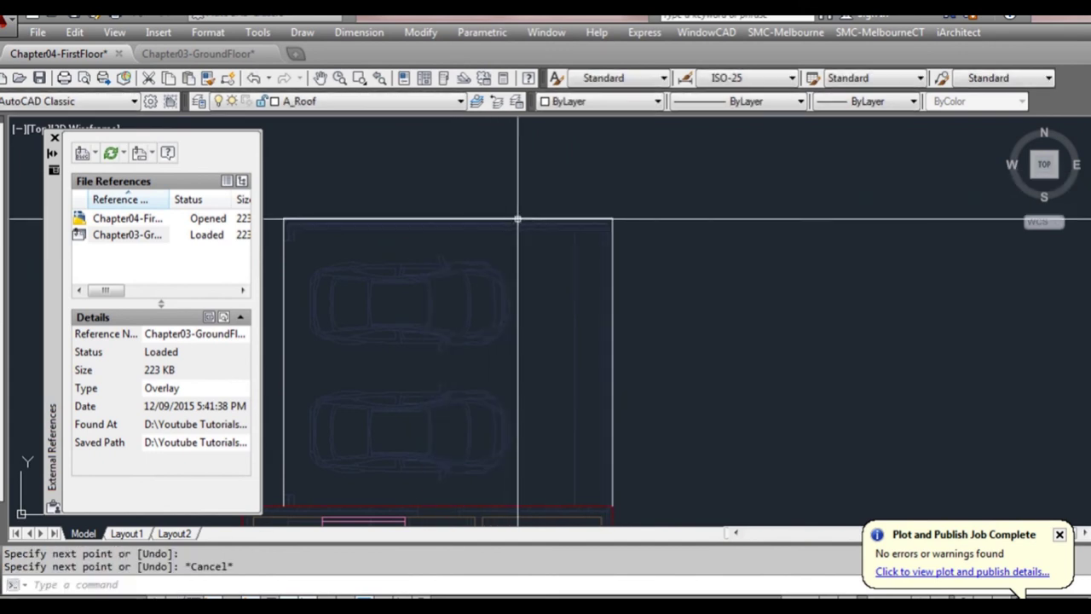
Rotate the short line 45 degrees about the roof outline's upper-right corner
{"action": "left_click", "coordinate": [613, 218]}
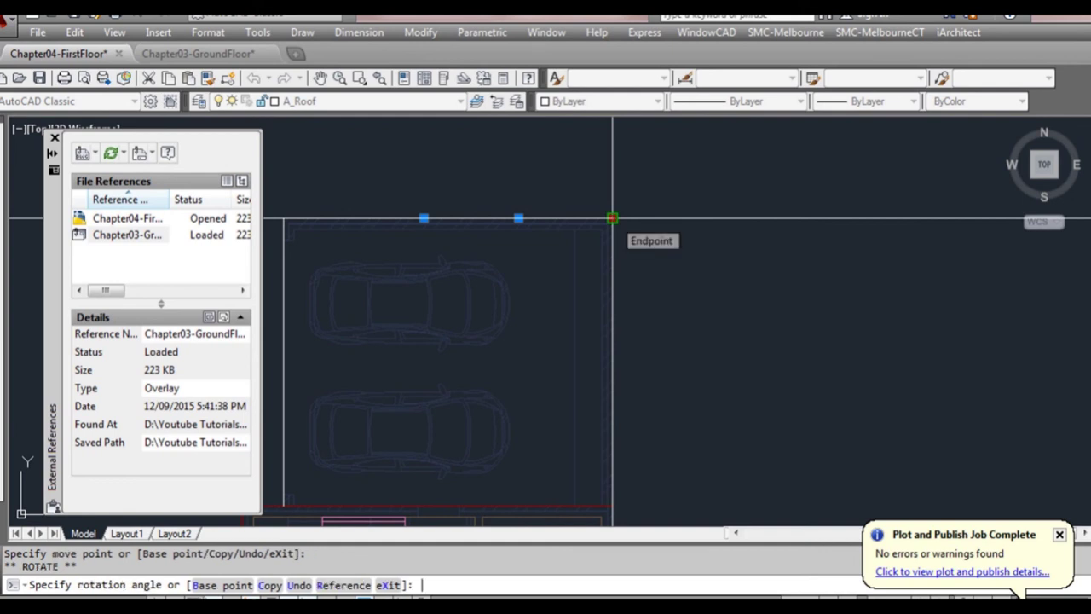
{"action": "key", "text": "Return"}
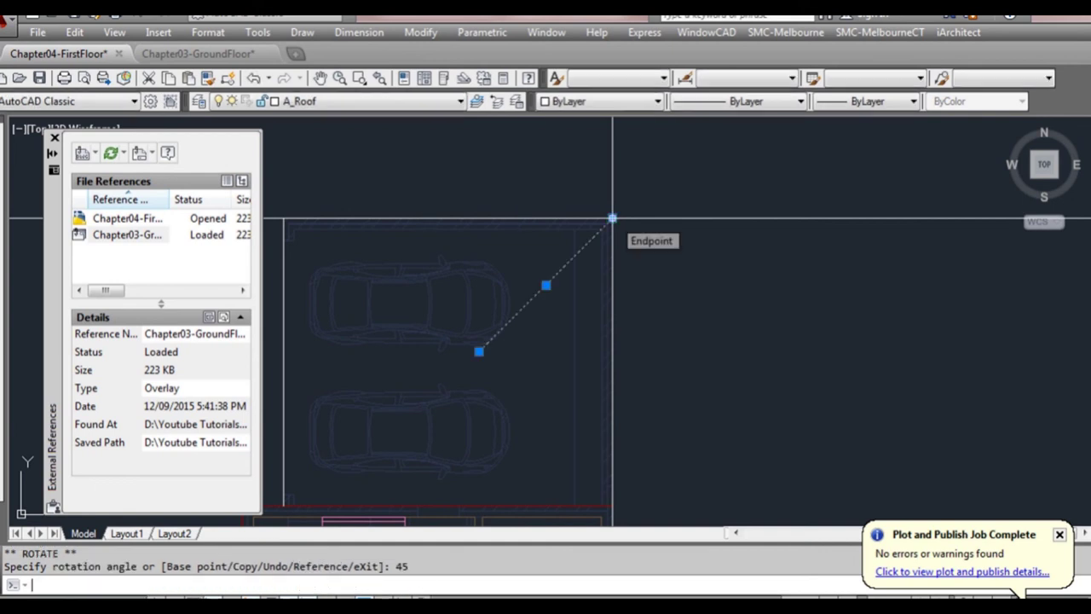
{"action": "key", "text": "Escape"}
{"action": "key", "text": "Escape"}
Copy the diagonal line by its lower end to the garage roof outline's lower-left corner
{"action": "left_click", "coordinate": [547, 289]}
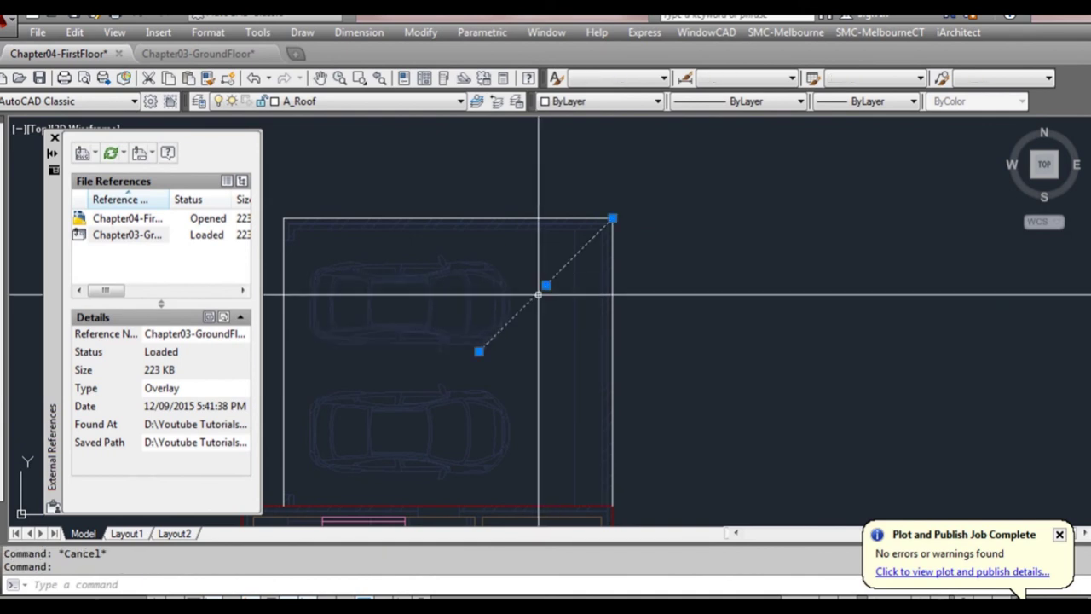
{"action": "left_click", "coordinate": [479, 351]}
{"action": "key", "text": "space"}
{"action": "middle_click_drag", "start_coordinate": [458, 373], "coordinate": [520, 326]}
{"action": "type", "text": "c"}
{"action": "key", "text": "Return"}
{"action": "key", "text": "Escape"}
{"action": "key", "text": "Escape"}
{"action": "key", "text": "Escape"}
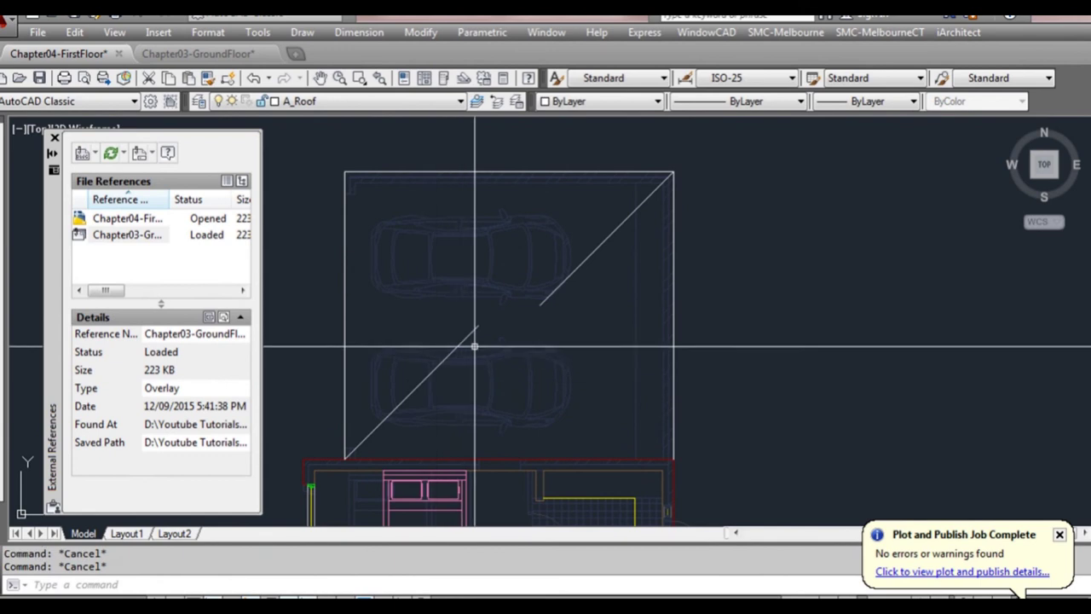
Make a perpendicular rotated copy of the lower-left diagonal about its upper end
{"action": "left_click", "coordinate": [499, 324]}
{"action": "left_click", "coordinate": [472, 328]}
{"action": "left_click", "coordinate": [478, 325]}
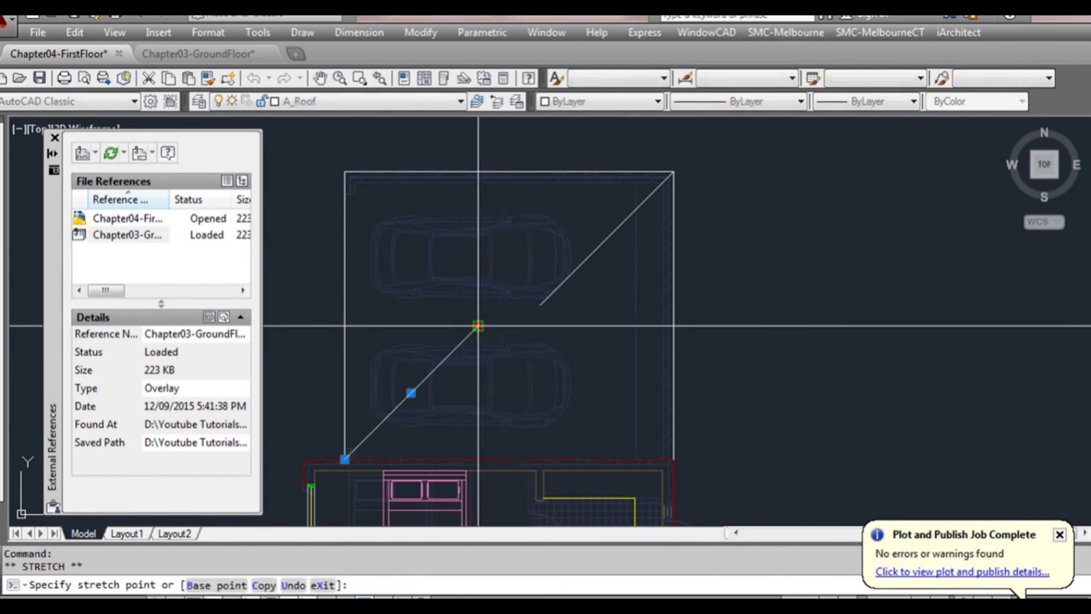
{"action": "type", "text": "c"}
{"action": "key", "text": "Return"}
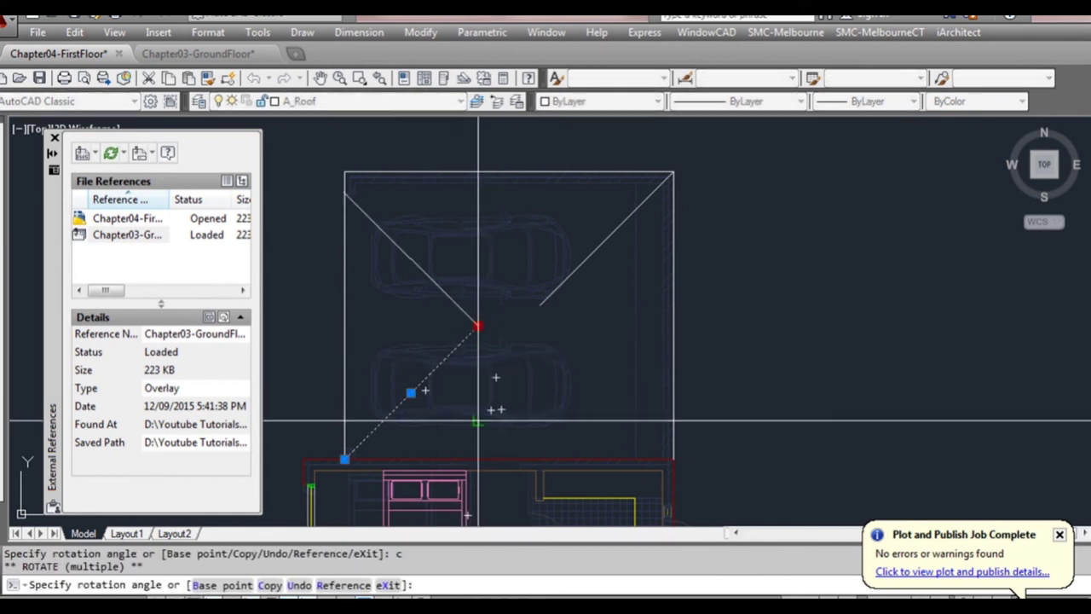
{"action": "key", "text": "Escape"}
{"action": "key", "text": "Escape"}
Move the rotated diagonal by its upper end to the garage roof outline's upper-left corner
{"action": "left_click", "coordinate": [409, 257]}
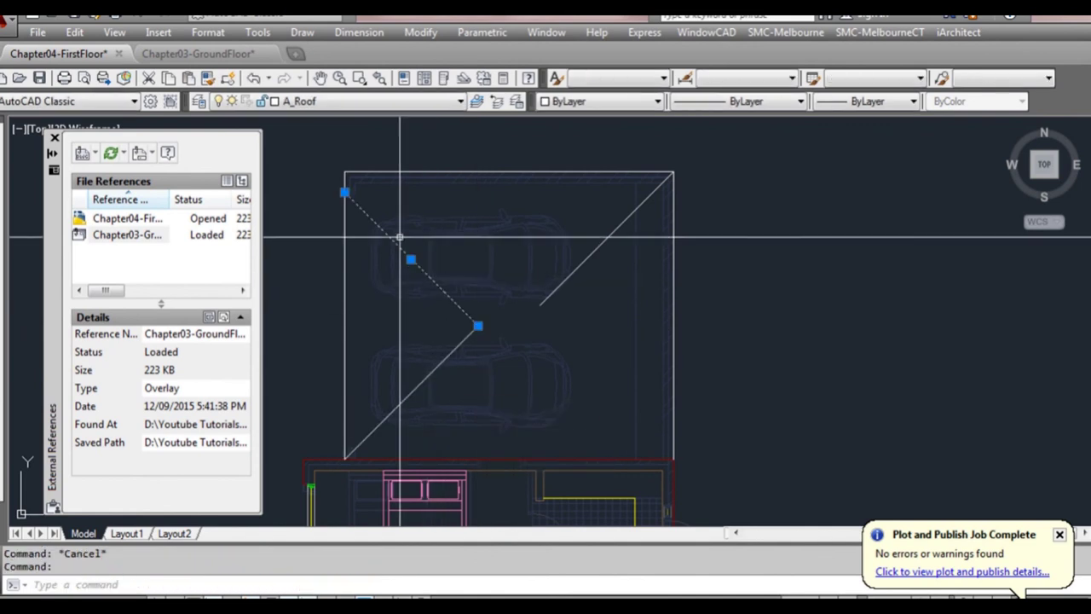
{"action": "left_click", "coordinate": [339, 187]}
{"action": "left_click", "coordinate": [334, 181]}
{"action": "left_click", "coordinate": [344, 192]}
{"action": "key", "text": "space"}
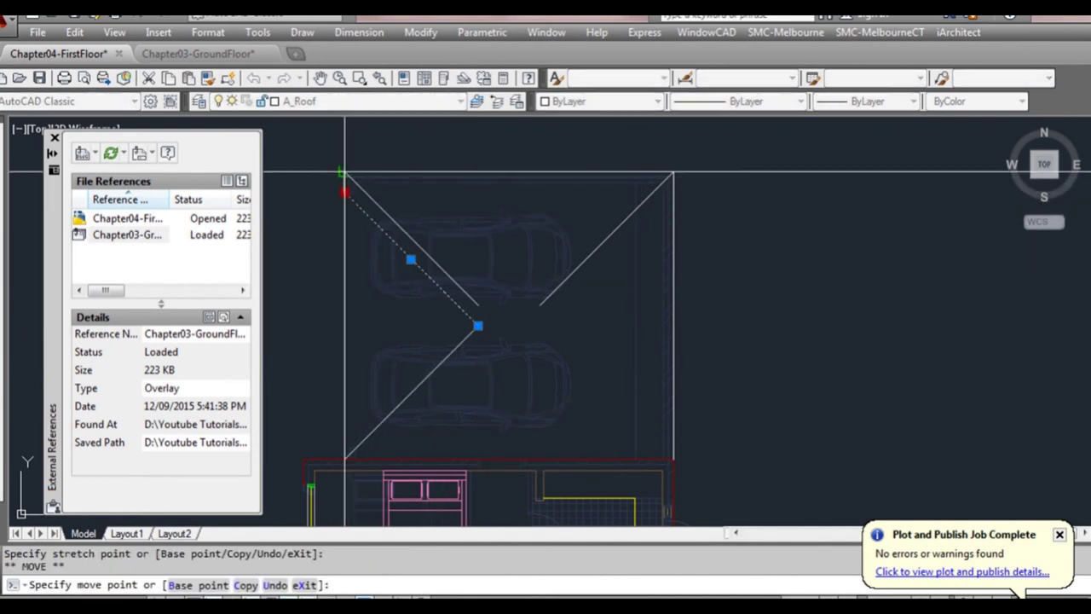
{"action": "left_click", "coordinate": [344, 172]}
Copy the upper-left diagonal by its lower end to the garage roof outline's lower-right corner
{"action": "left_click", "coordinate": [477, 304]}
{"action": "key", "text": "space"}
{"action": "type", "text": "c"}
{"action": "key", "text": "space"}
{"action": "left_click", "coordinate": [673, 459]}
{"action": "key", "text": "Escape"}
{"action": "key", "text": "Escape"}
Fillet the two left diagonals to a common point, and the two right diagonals likewise
{"action": "type", "text": "f"}
{"action": "key", "text": "space"}
{"action": "left_click", "coordinate": [471, 299]}
{"action": "key", "text": "space"}
{"action": "left_click", "coordinate": [545, 332]}
{"action": "left_click", "coordinate": [540, 303]}
{"action": "key", "text": "Escape"}
Draw the garage roof's ridge line between the meeting points of the right and left diagonal pairs
{"action": "type", "text": "l"}
{"action": "key", "text": "space"}
{"action": "left_click", "coordinate": [530, 315]}
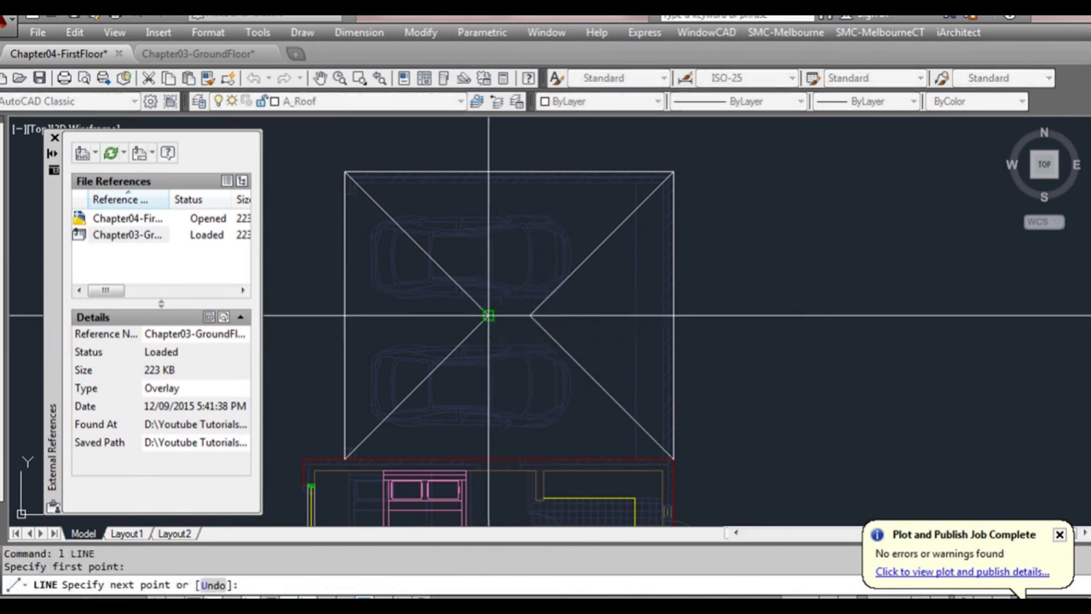
{"action": "left_click", "coordinate": [488, 316]}
{"action": "key", "text": "Escape"}
Unload the Chapter03-GroundFloor external reference from the first-floor drawing
{"action": "scroll", "coordinate": [603, 375], "scroll_direction": "down", "scroll_amount": 2}
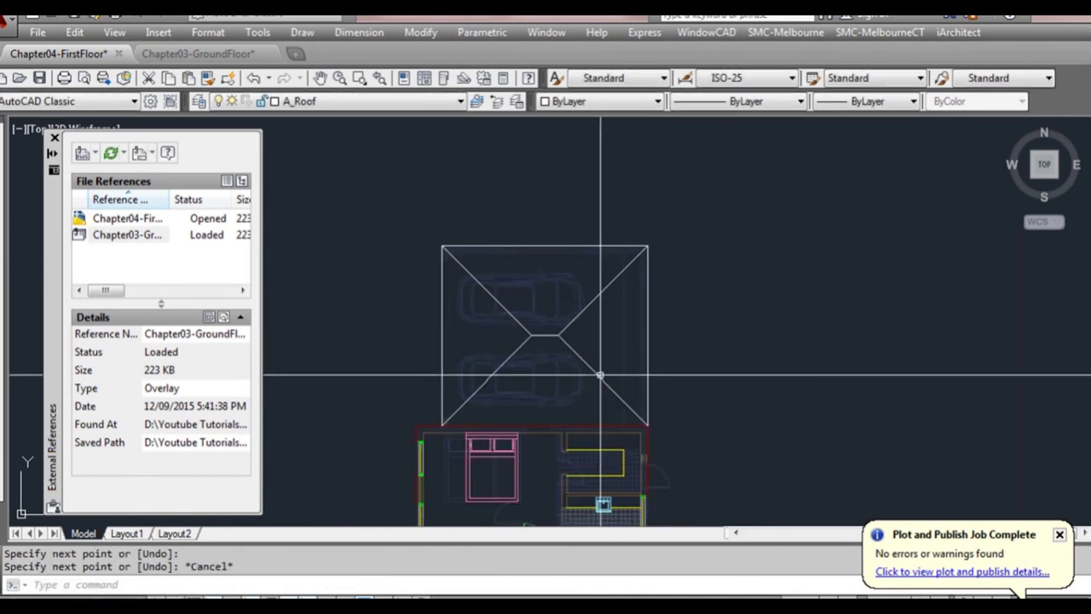
{"action": "scroll", "coordinate": [570, 366], "scroll_direction": "down", "scroll_amount": 2}
{"action": "middle_click_drag", "start_coordinate": [568, 427], "coordinate": [560, 287]}
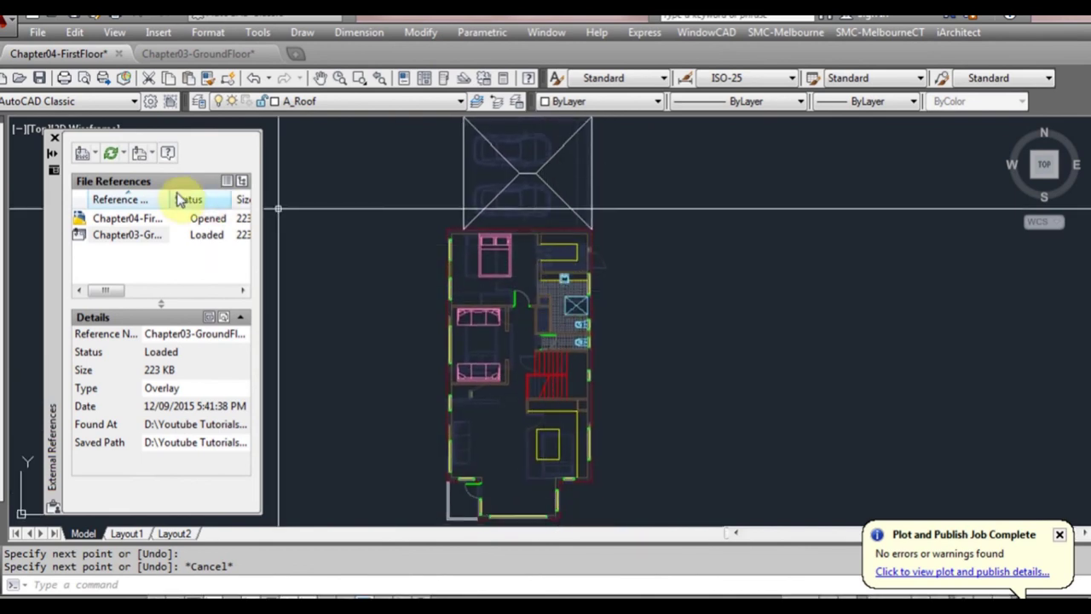
{"action": "right_click", "coordinate": [147, 242]}
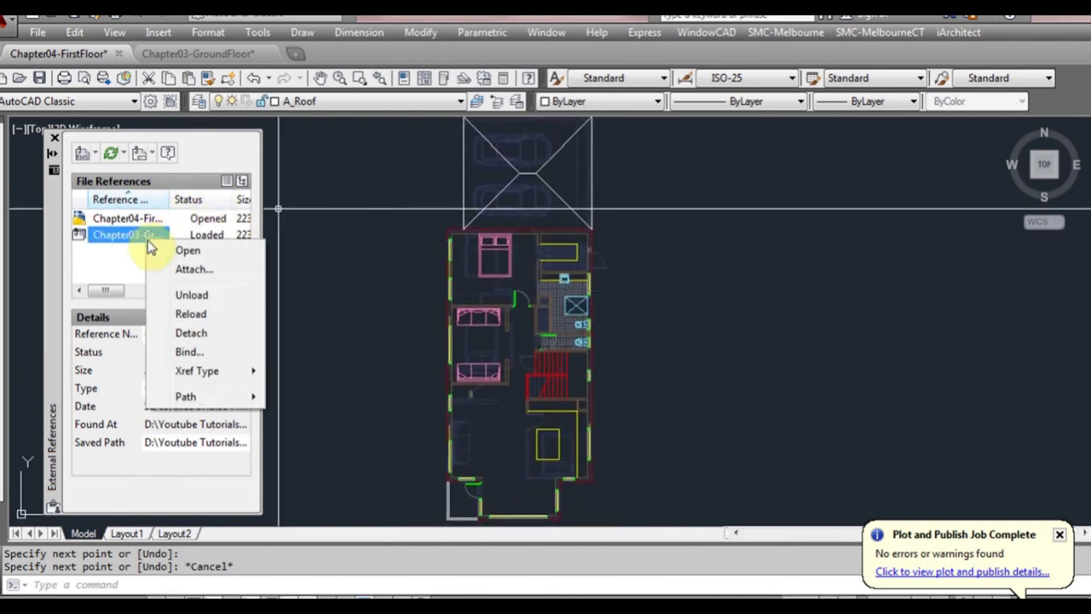
{"action": "left_click", "coordinate": [214, 298]}
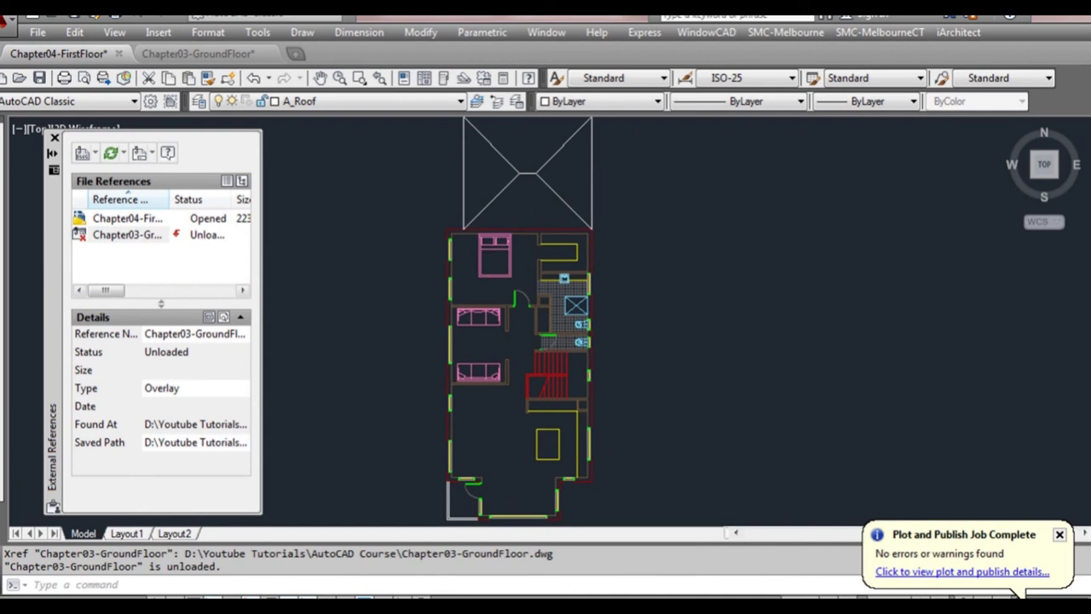
{"action": "left_click", "coordinate": [482, 226]}
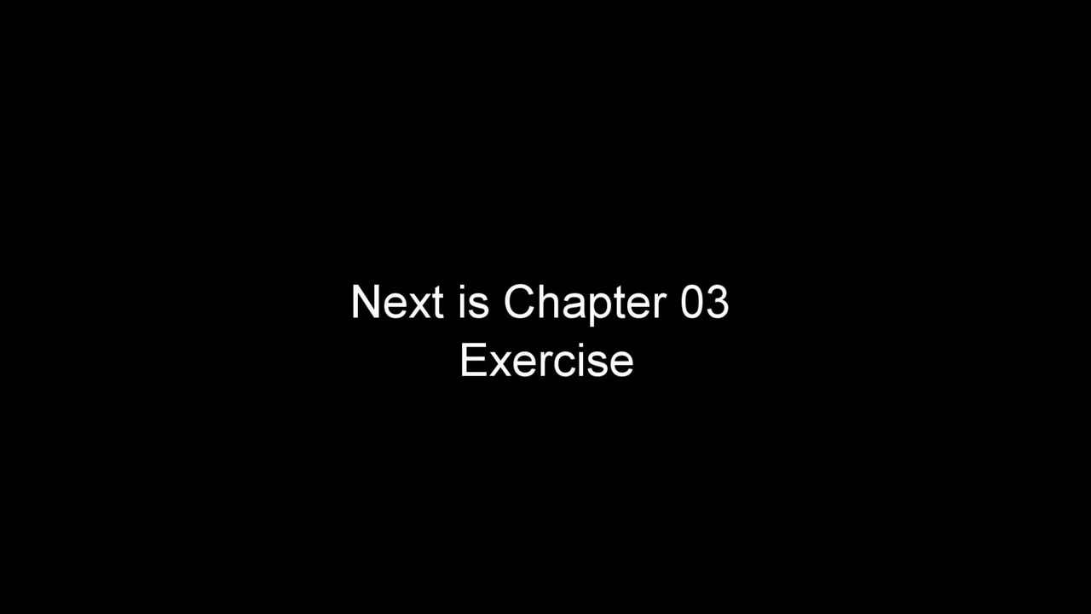